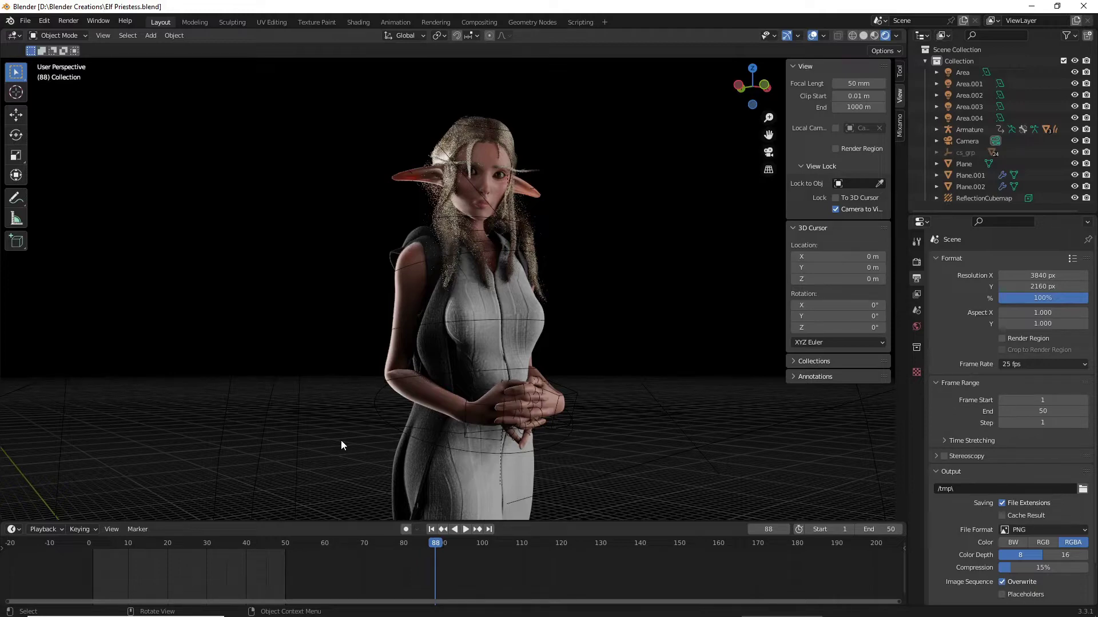
Examine the rendered elf character from several angles, including close-ups of her face, hair and ears
{"action": "middle_click_drag", "start_coordinate": [461, 344], "coordinate": [489, 369]}
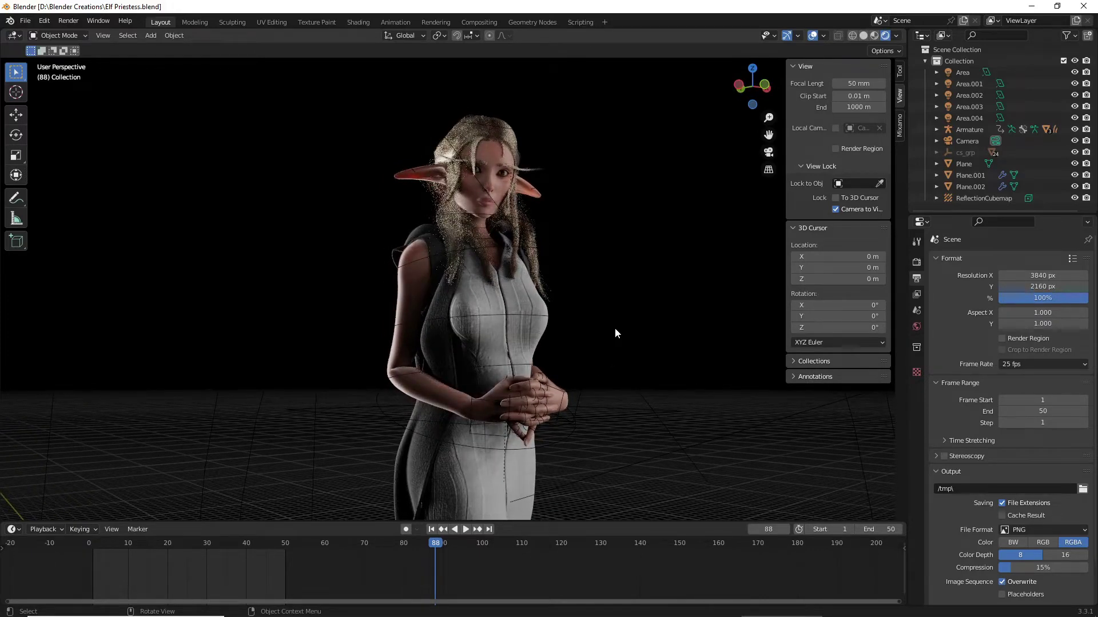
{"action": "middle_click_drag", "start_coordinate": [615, 332], "coordinate": [598, 350]}
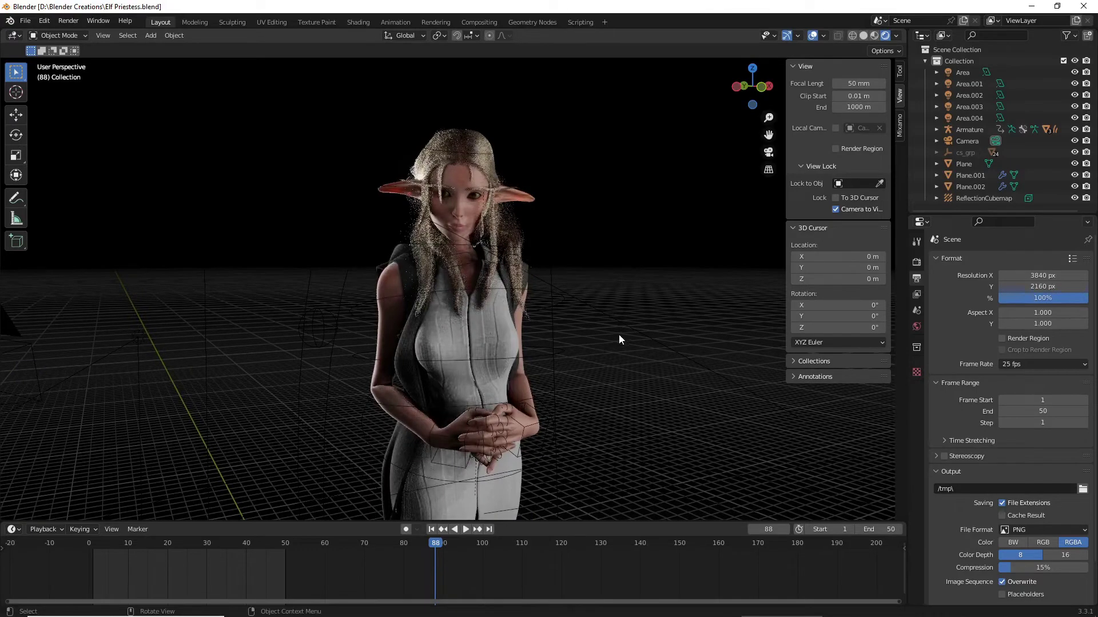
{"action": "scroll", "coordinate": [622, 335], "scroll_direction": "up", "scroll_amount": 4}
{"action": "left_click_drag", "start_coordinate": [768, 135], "coordinate": [761, 255]}
{"action": "middle_click_drag", "start_coordinate": [667, 220], "coordinate": [651, 225]}
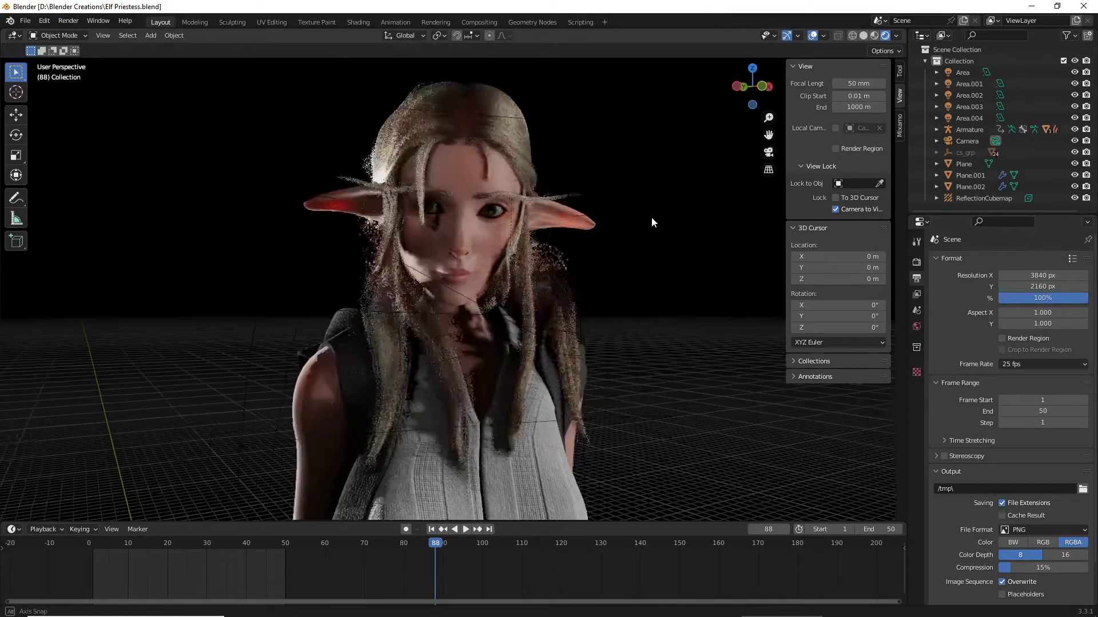
{"action": "scroll", "coordinate": [648, 207], "scroll_direction": "up", "scroll_amount": 4}
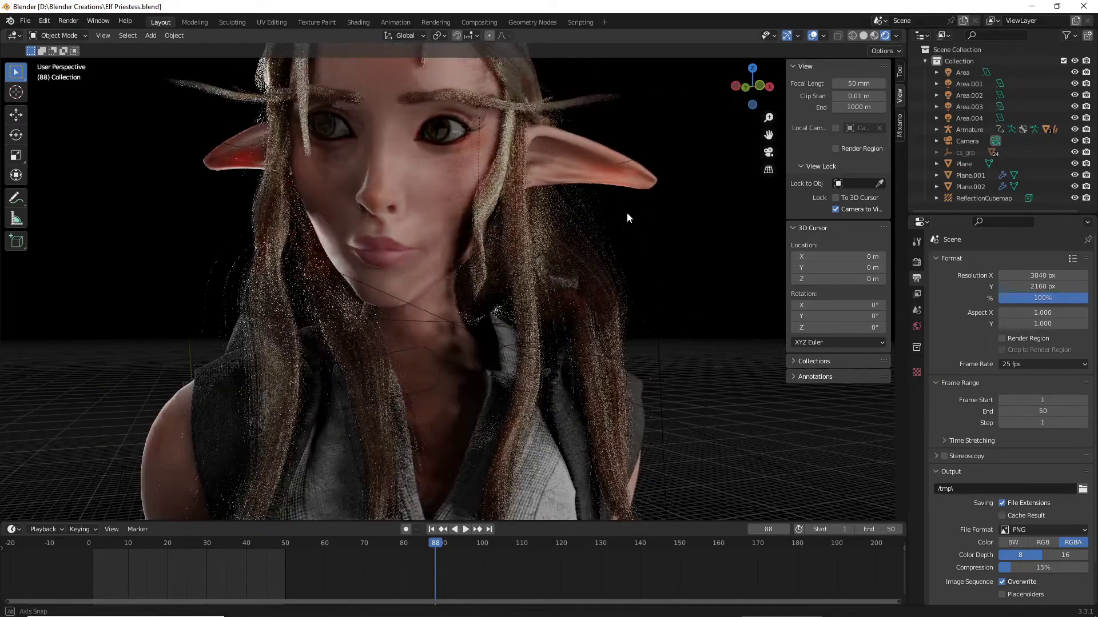
{"action": "scroll", "coordinate": [378, 189], "scroll_direction": "down", "scroll_amount": 4}
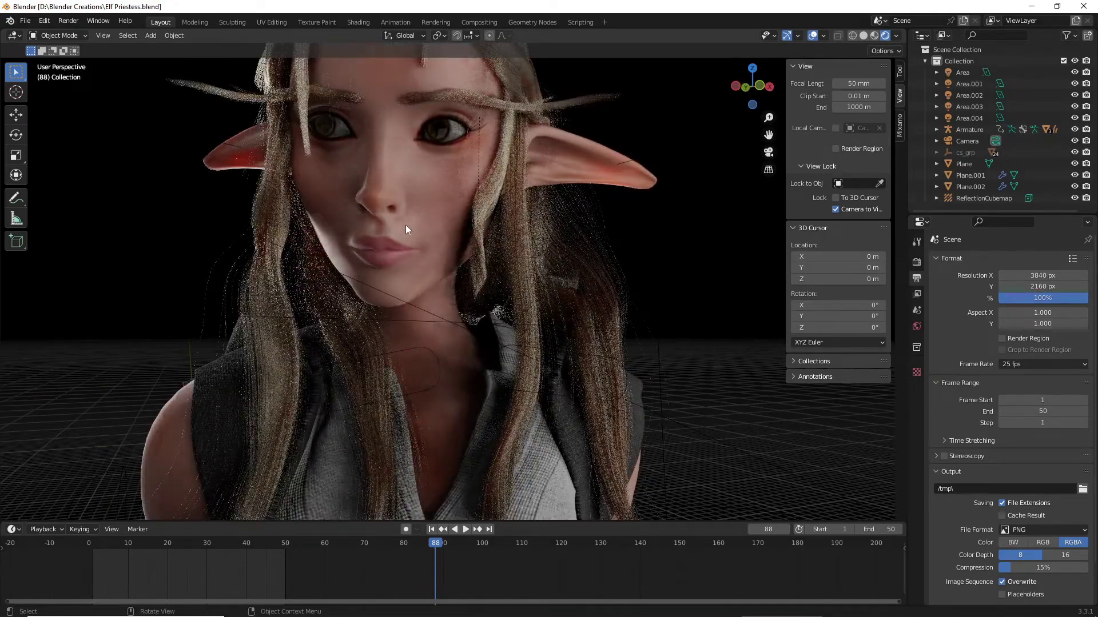
{"action": "middle_click_drag", "start_coordinate": [405, 225], "coordinate": [598, 334]}
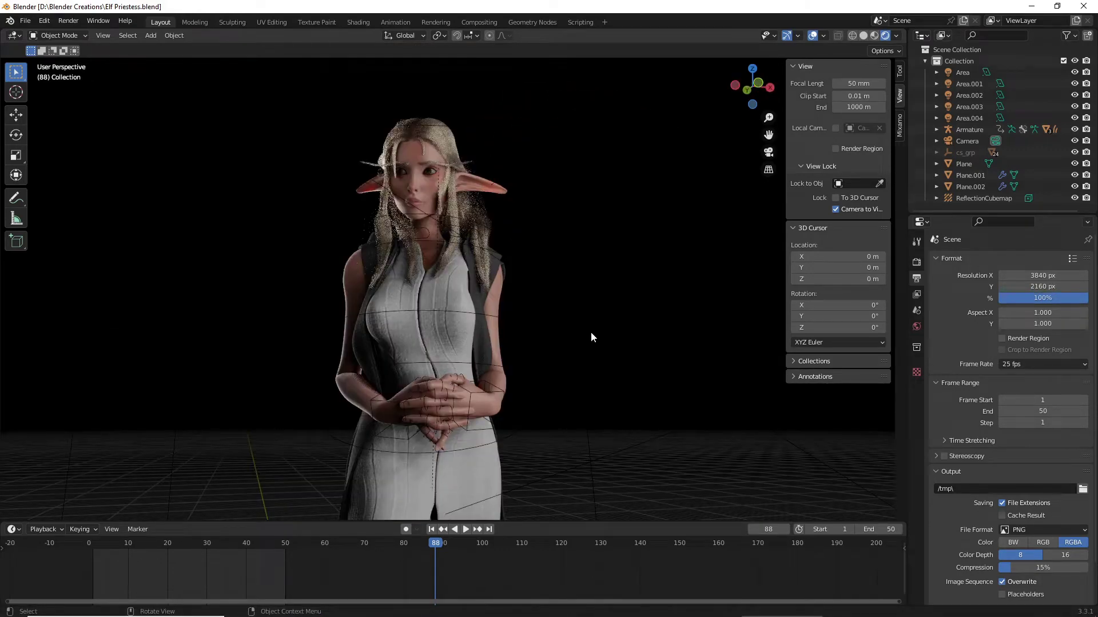
{"action": "middle_click_drag", "start_coordinate": [592, 333], "coordinate": [560, 306]}
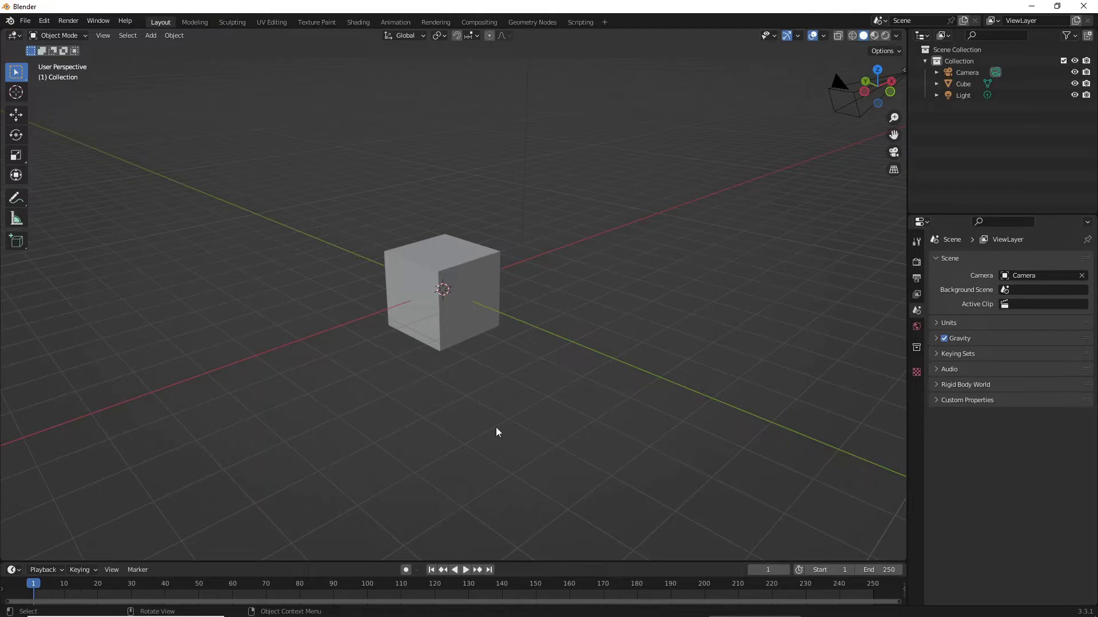
Rotate the elf reference image beside the cube about 10.2° around the global Z axis
{"action": "middle_click_drag", "start_coordinate": [495, 437], "coordinate": [483, 411]}
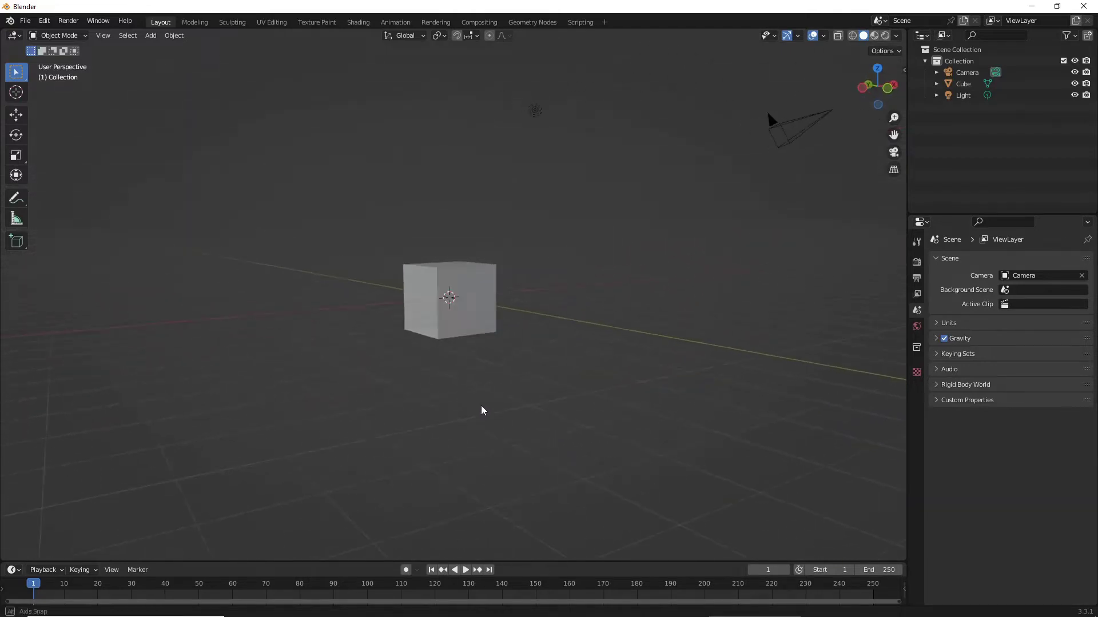
{"action": "scroll", "coordinate": [486, 408], "scroll_direction": "up", "scroll_amount": 3}
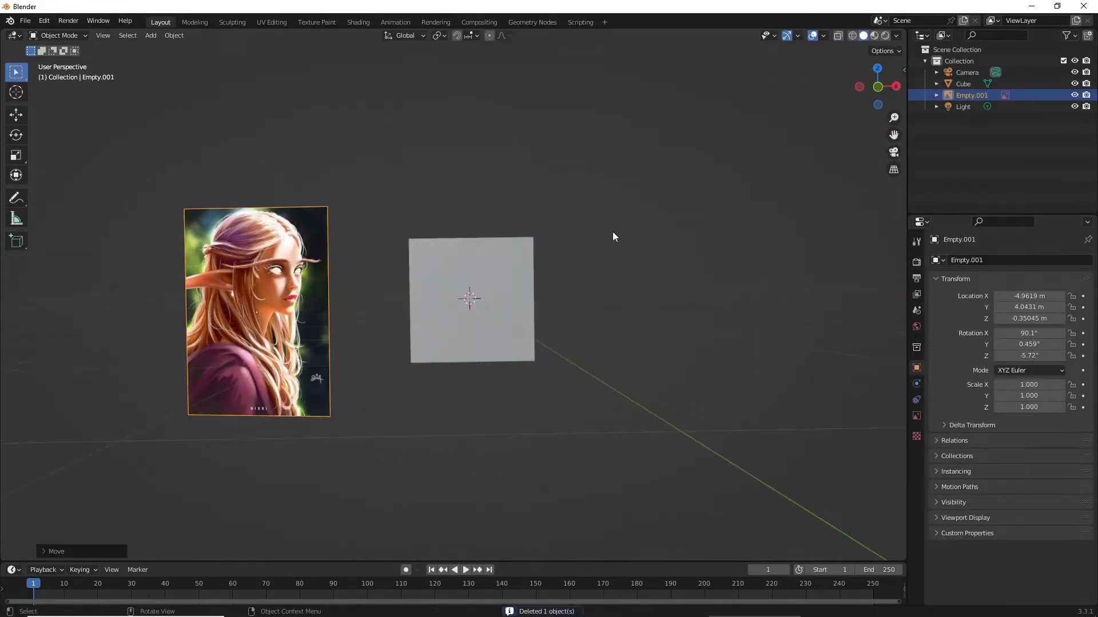
{"action": "left_click", "coordinate": [606, 231]}
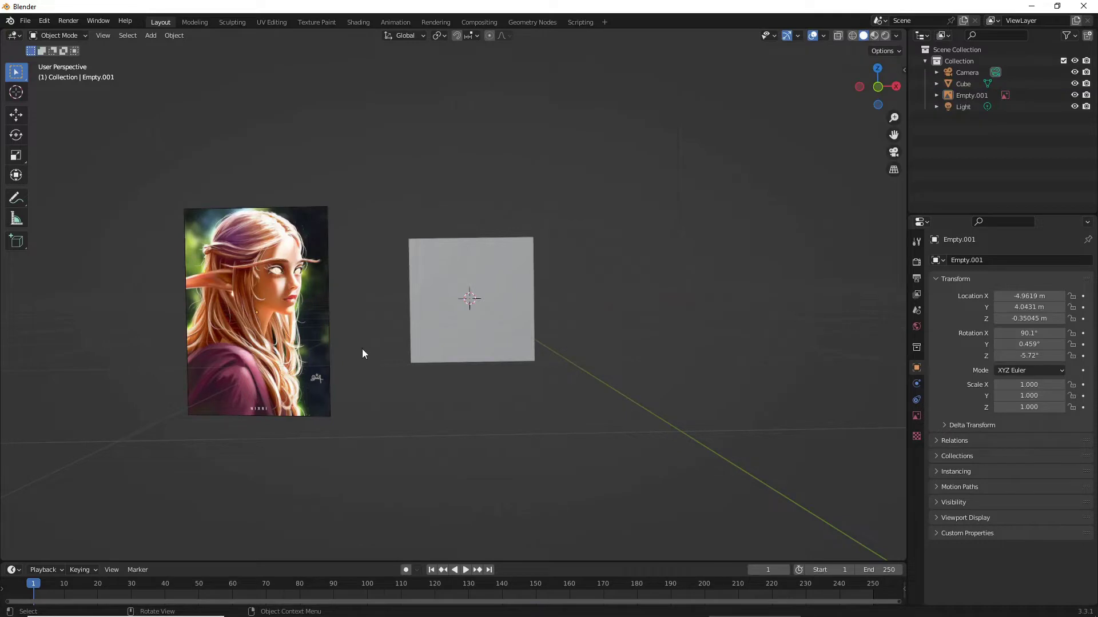
{"action": "middle_click_drag", "start_coordinate": [374, 354], "coordinate": [362, 278]}
{"action": "left_click", "coordinate": [333, 212]}
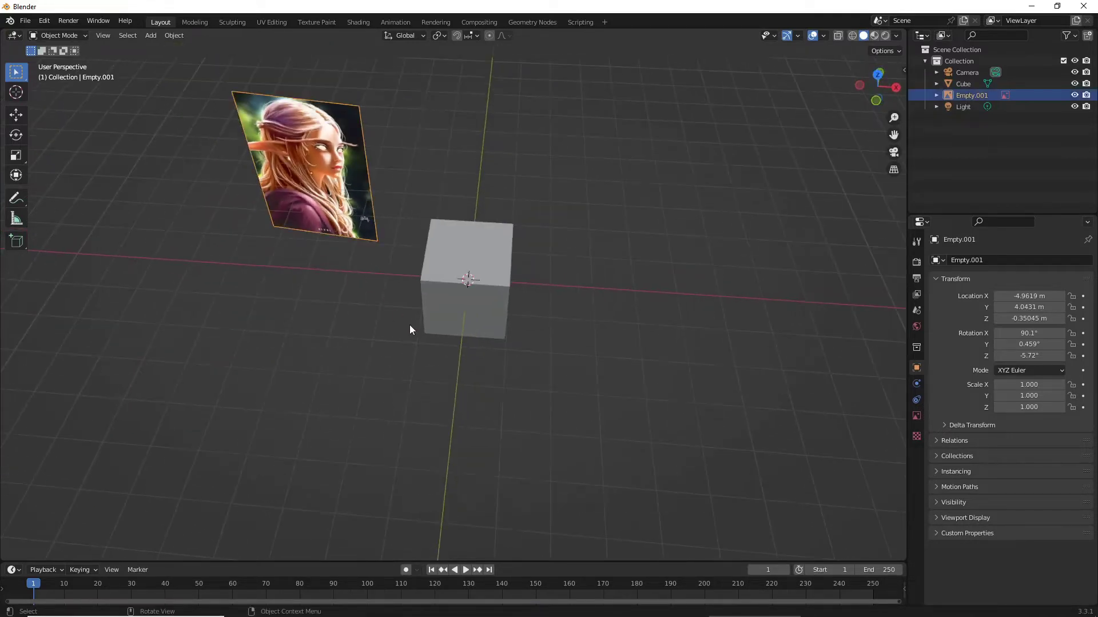
{"action": "key", "text": "r"}
{"action": "key", "text": "x"}
{"action": "key", "text": "z"}
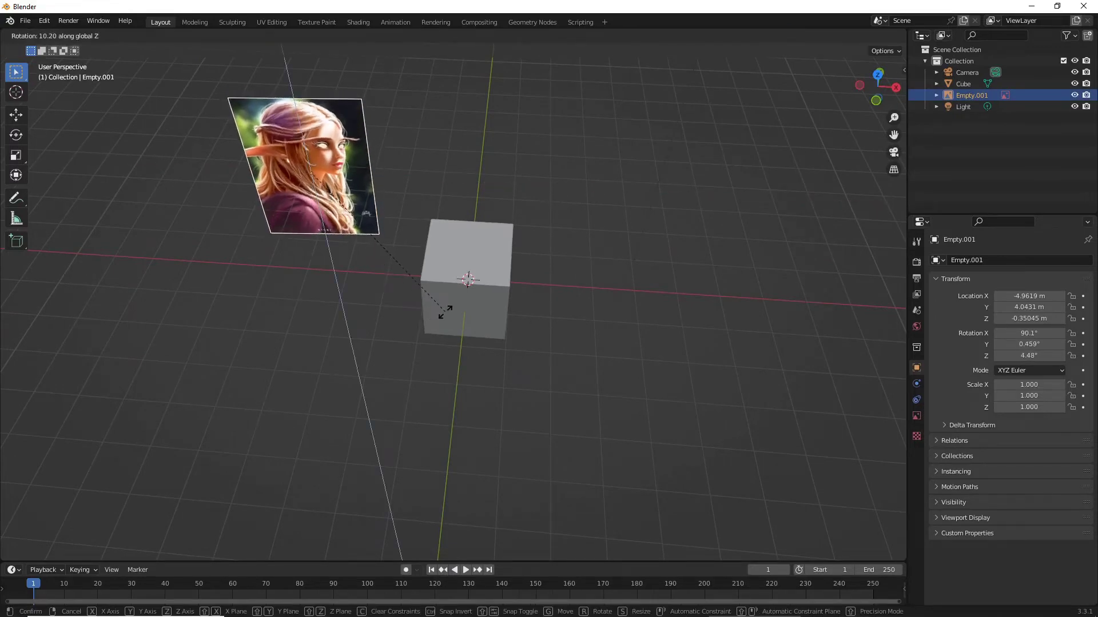
{"action": "left_click", "coordinate": [446, 312]}
{"action": "left_click", "coordinate": [421, 177]}
{"action": "middle_click_drag", "start_coordinate": [424, 176], "coordinate": [441, 153]}
{"action": "scroll", "coordinate": [441, 152], "scroll_direction": "up", "scroll_amount": 3}
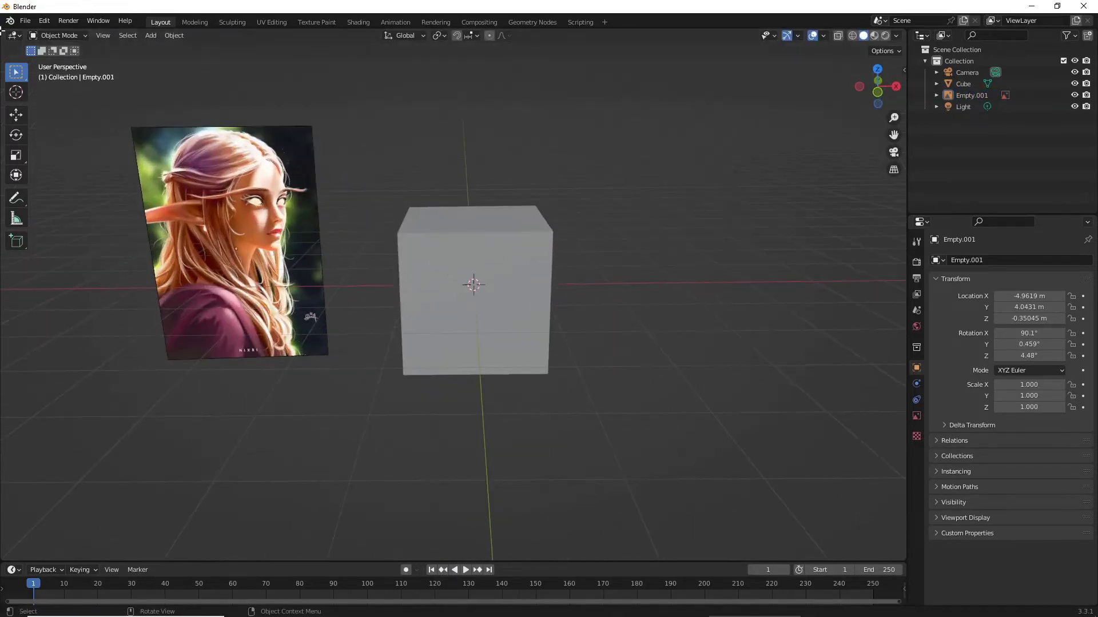
Save the scene as "Elf Priestess.blend" in the Blender Creations folder on drive D
{"action": "left_click", "coordinate": [26, 21]}
{"action": "left_click", "coordinate": [63, 97]}
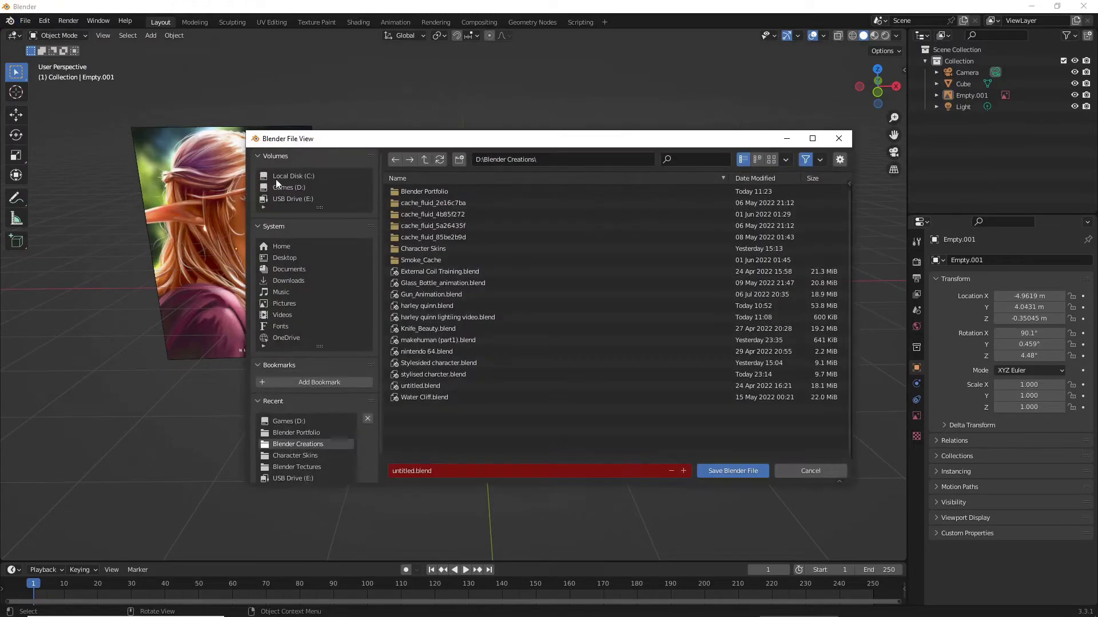
{"action": "double_click", "coordinate": [396, 470]}
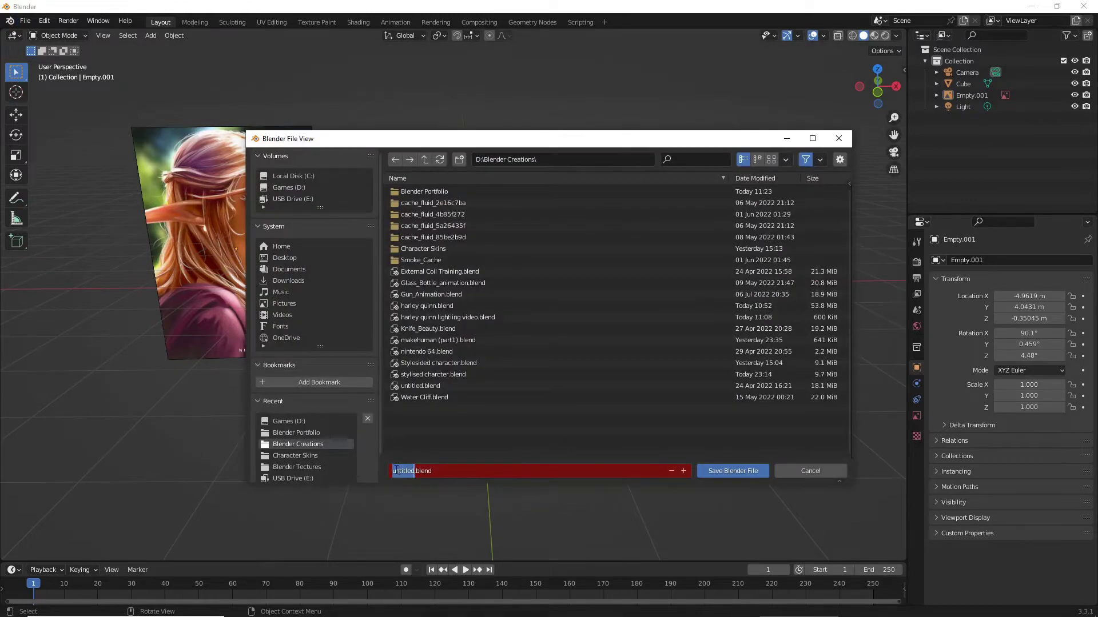
{"action": "type", "text": "Elf"}
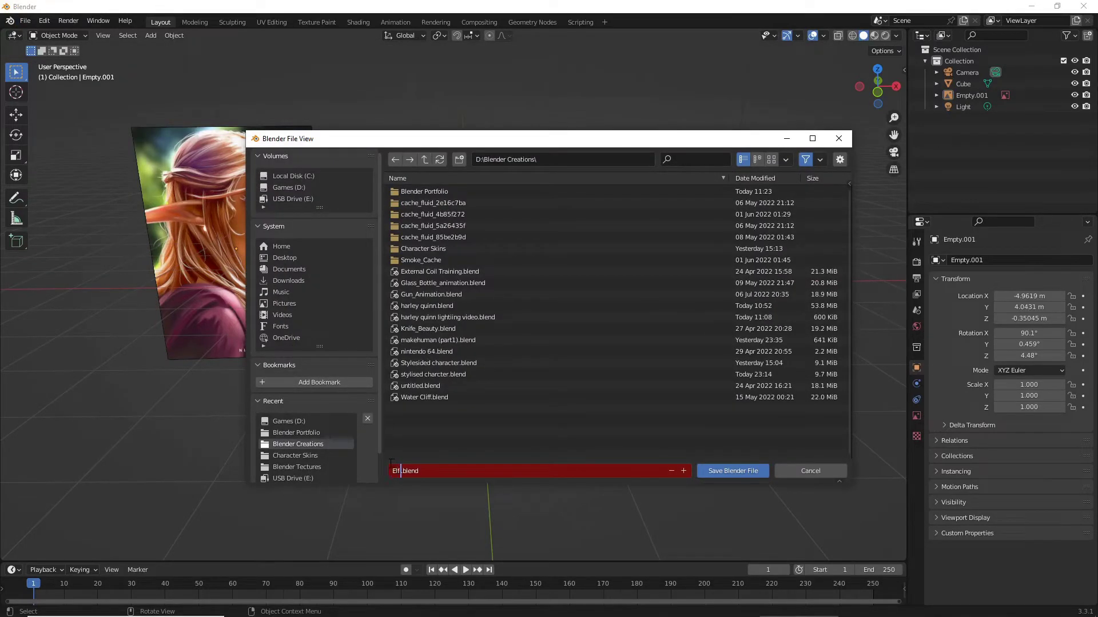
{"action": "type", "text": " Priestess"}
{"action": "left_click", "coordinate": [735, 472]}
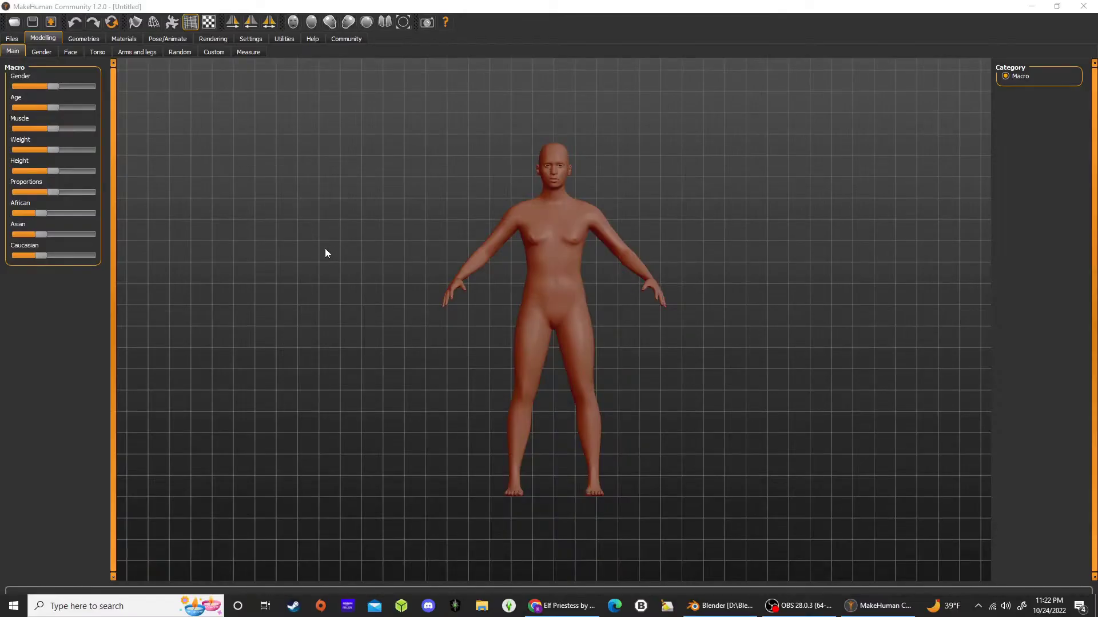
Switch to MakeHuman and set the base model's gender fully to female
{"action": "left_click_drag", "start_coordinate": [395, 264], "coordinate": [426, 318]}
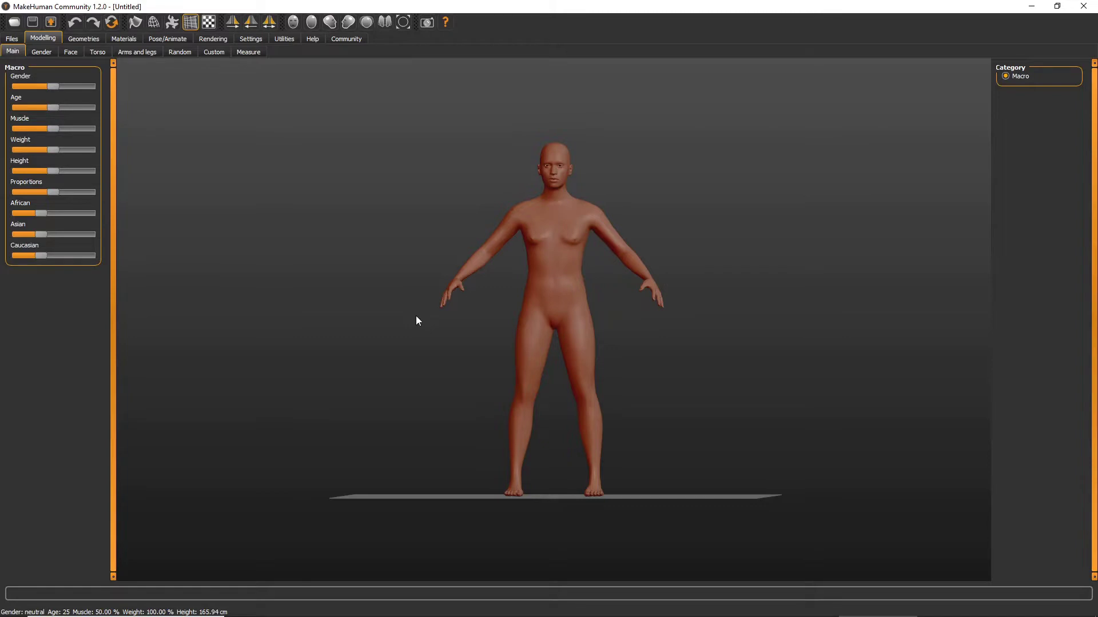
{"action": "scroll", "coordinate": [410, 277], "scroll_direction": "up", "scroll_amount": 5}
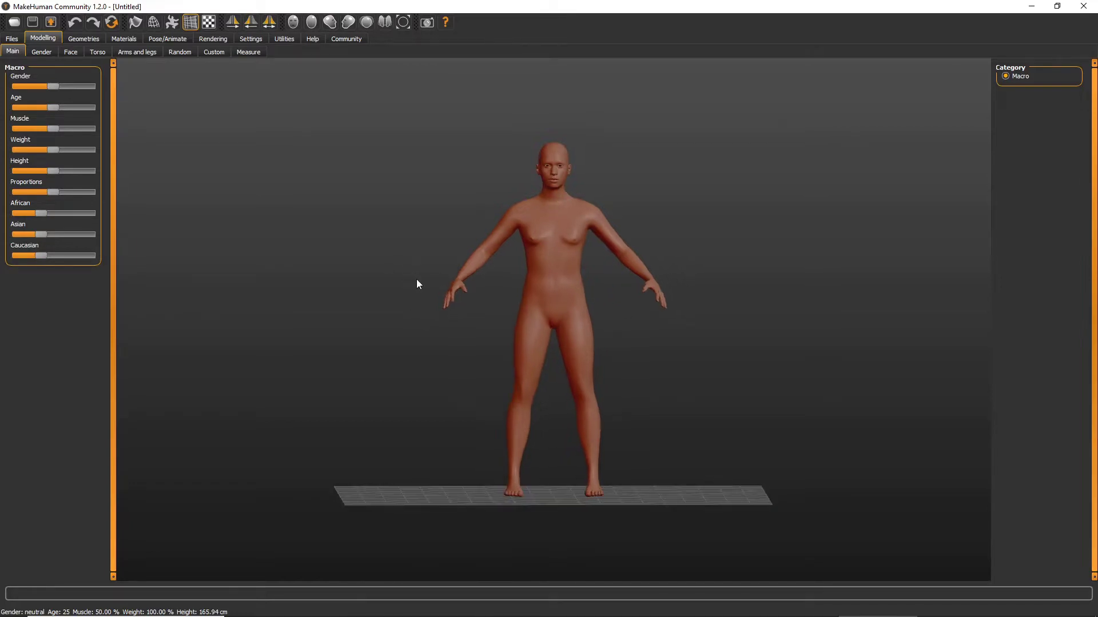
{"action": "scroll", "coordinate": [427, 284], "scroll_direction": "up", "scroll_amount": 3}
{"action": "scroll", "coordinate": [426, 284], "scroll_direction": "down", "scroll_amount": 3}
{"action": "middle_click_drag", "start_coordinate": [427, 283], "coordinate": [408, 345]}
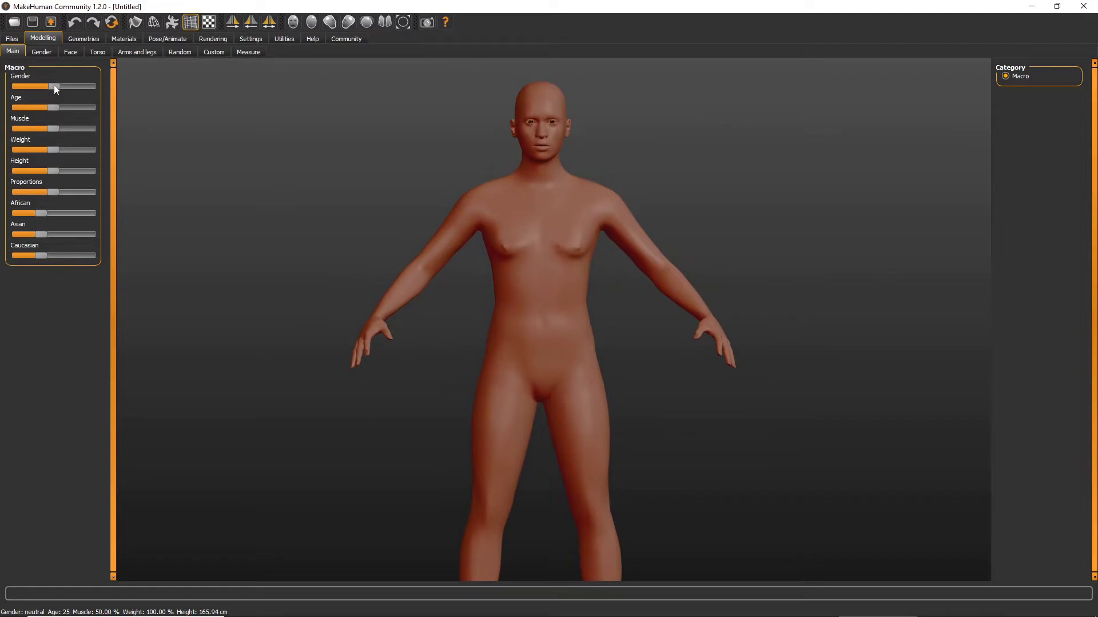
{"action": "left_click_drag", "start_coordinate": [54, 86], "coordinate": [2, 97]}
{"action": "mouse_move", "coordinate": [226, 173]}
{"action": "left_mouse_down"}
{"action": "mouse_move", "coordinate": [330, 187]}
{"action": "mouse_move", "coordinate": [225, 172]}
{"action": "left_mouse_up"}
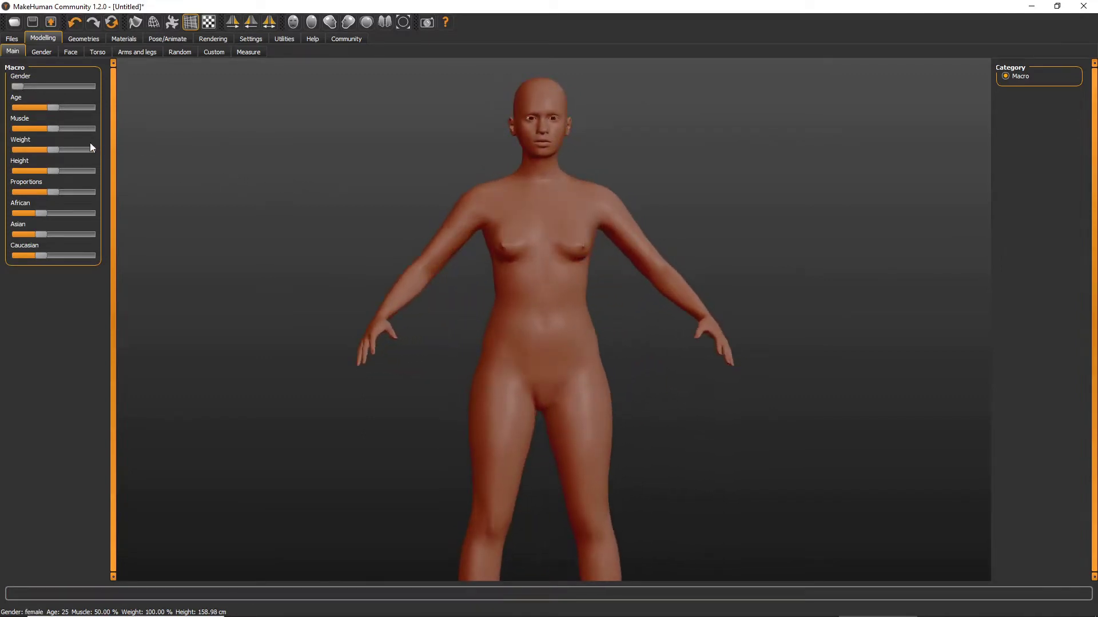
Set the model's age to 19, muscle to about 58.7 % and weight to about 94.4 %
{"action": "left_click_drag", "start_coordinate": [49, 106], "coordinate": [45, 108]}
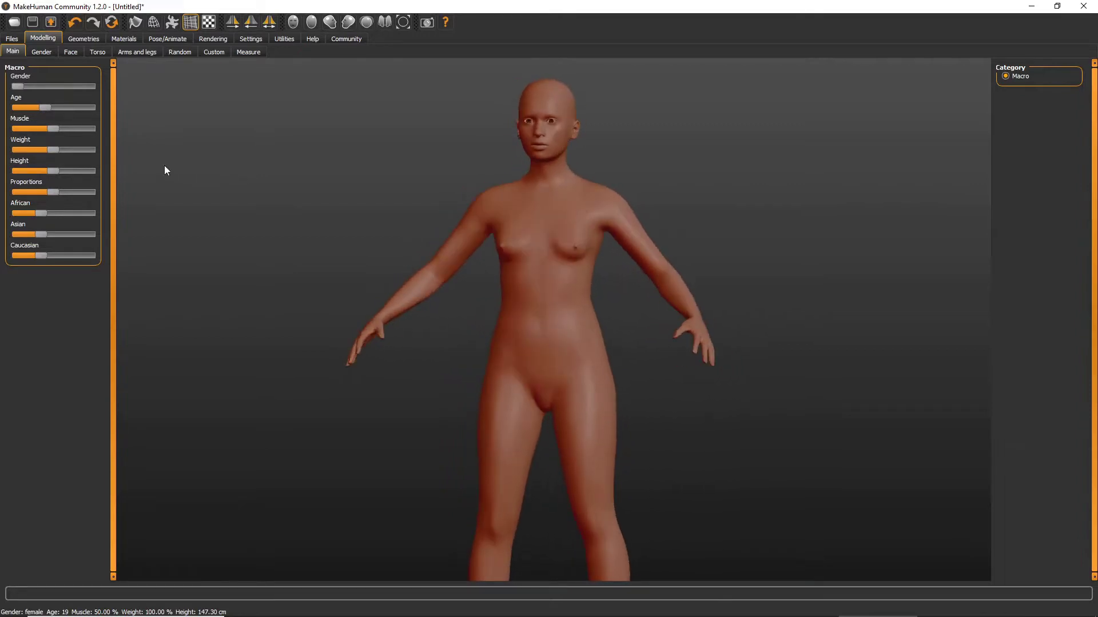
{"action": "mouse_move", "coordinate": [52, 129]}
{"action": "left_mouse_down"}
{"action": "mouse_move", "coordinate": [72, 131]}
{"action": "mouse_move", "coordinate": [36, 150]}
{"action": "mouse_move", "coordinate": [50, 149]}
{"action": "left_mouse_up"}
{"action": "left_click_drag", "start_coordinate": [192, 180], "coordinate": [216, 201]}
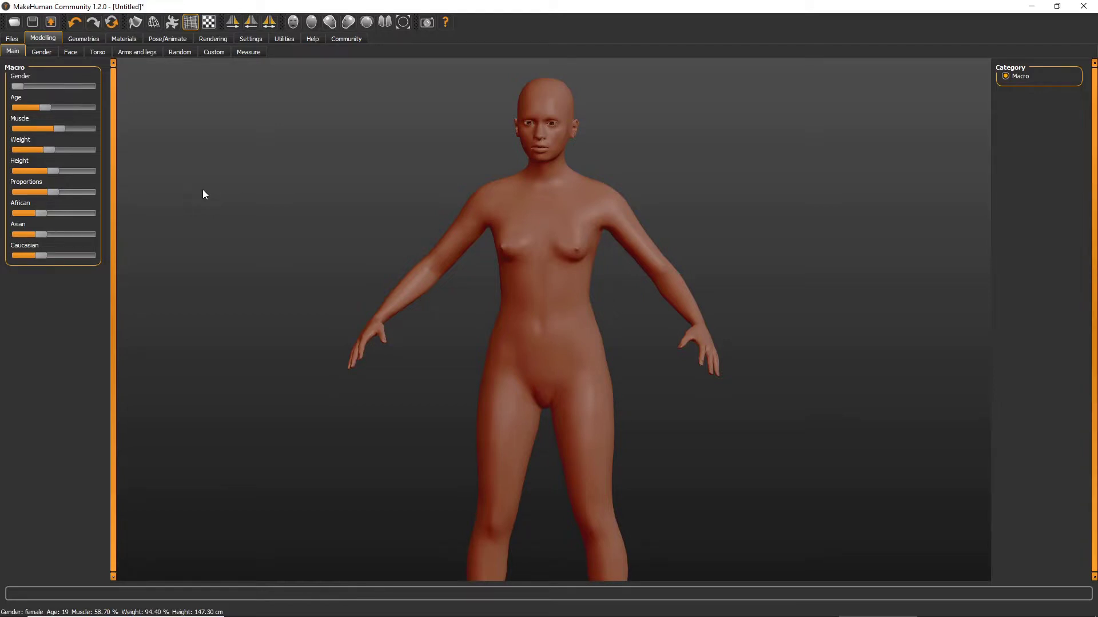
Raise the model's height to about 195 cm
{"action": "scroll", "coordinate": [253, 190], "scroll_direction": "down", "scroll_amount": 5}
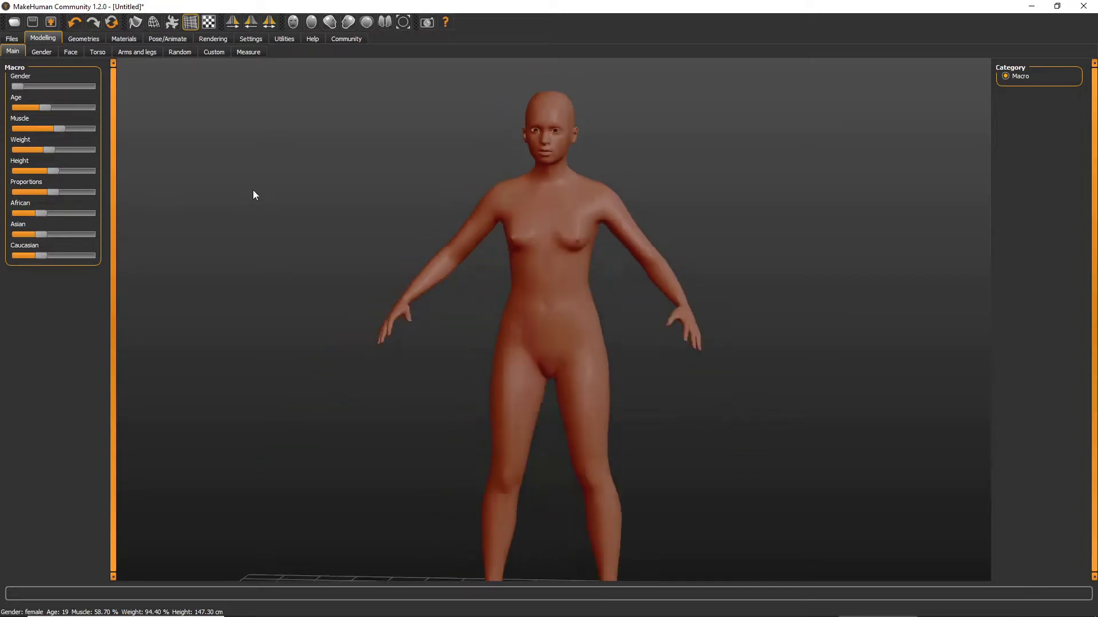
{"action": "scroll", "coordinate": [135, 207], "scroll_direction": "up", "scroll_amount": 2}
{"action": "left_click_drag", "start_coordinate": [55, 170], "coordinate": [78, 171]}
{"action": "left_click_drag", "start_coordinate": [309, 222], "coordinate": [212, 219]}
{"action": "key", "text": "1"}
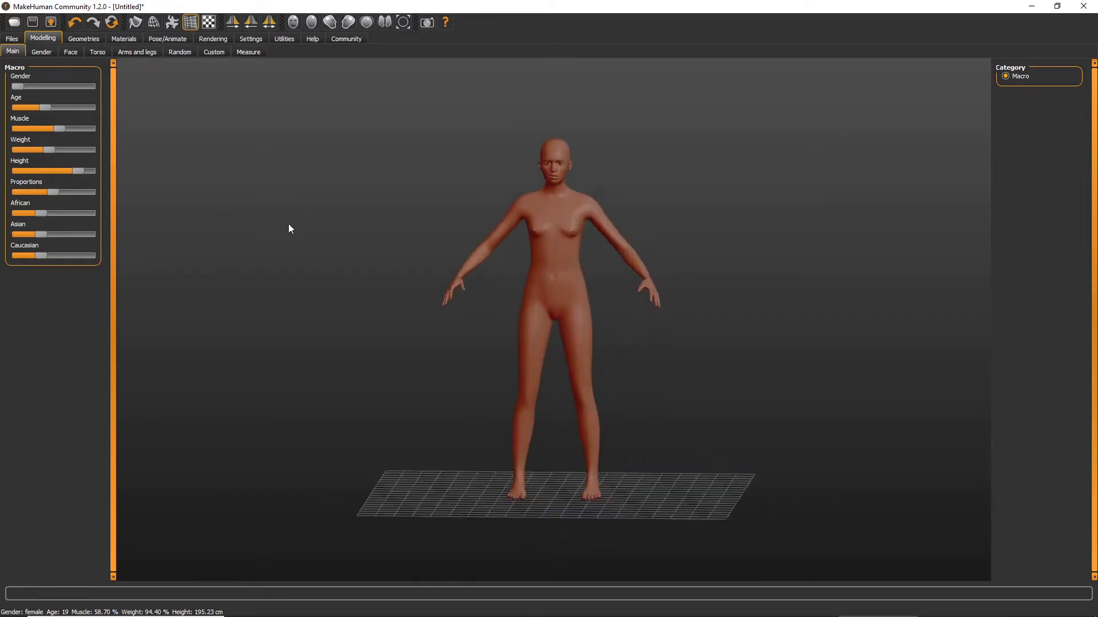
Set the body proportions to the midpoint and make the model's ethnicity entirely Caucasian
{"action": "scroll", "coordinate": [285, 224], "scroll_direction": "up", "scroll_amount": 3}
{"action": "scroll", "coordinate": [240, 222], "scroll_direction": "down", "scroll_amount": 2}
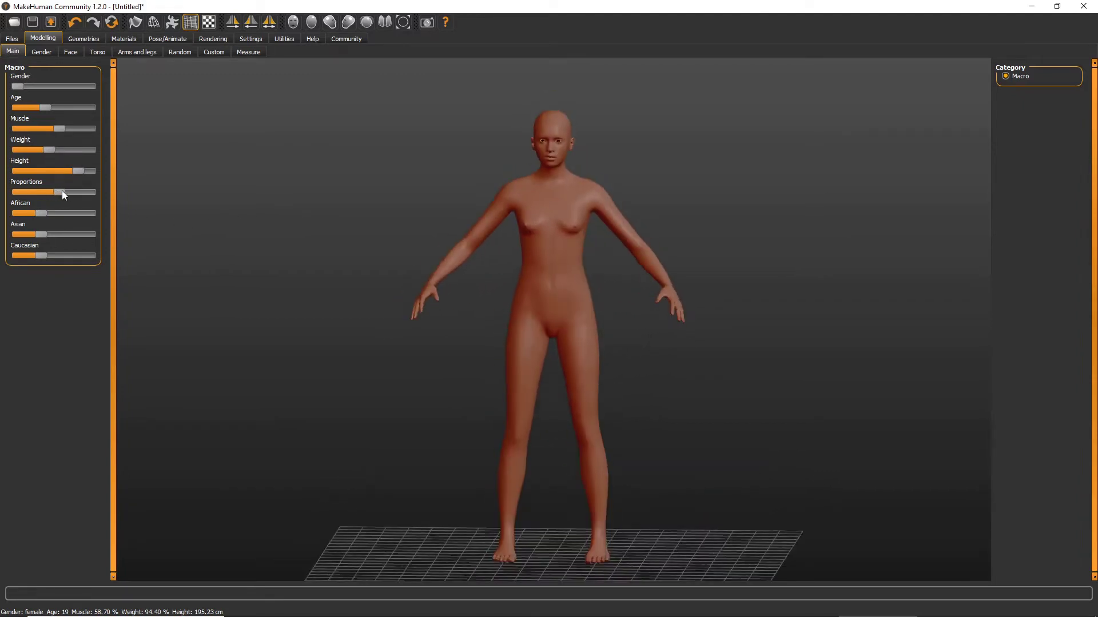
{"action": "mouse_move", "coordinate": [62, 191]}
{"action": "left_mouse_down"}
{"action": "mouse_move", "coordinate": [97, 190]}
{"action": "mouse_move", "coordinate": [50, 191]}
{"action": "mouse_move", "coordinate": [121, 202]}
{"action": "mouse_move", "coordinate": [15, 202]}
{"action": "mouse_move", "coordinate": [64, 201]}
{"action": "mouse_move", "coordinate": [52, 202]}
{"action": "left_mouse_up"}
{"action": "left_click_drag", "start_coordinate": [42, 255], "coordinate": [94, 251]}
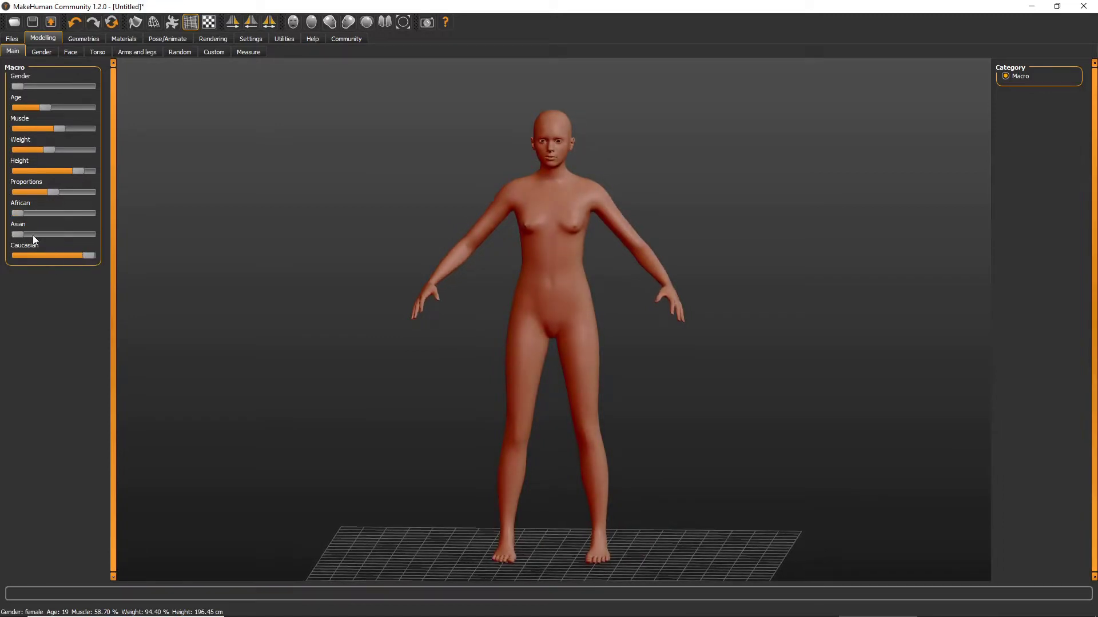
{"action": "left_click_drag", "start_coordinate": [276, 243], "coordinate": [313, 243]}
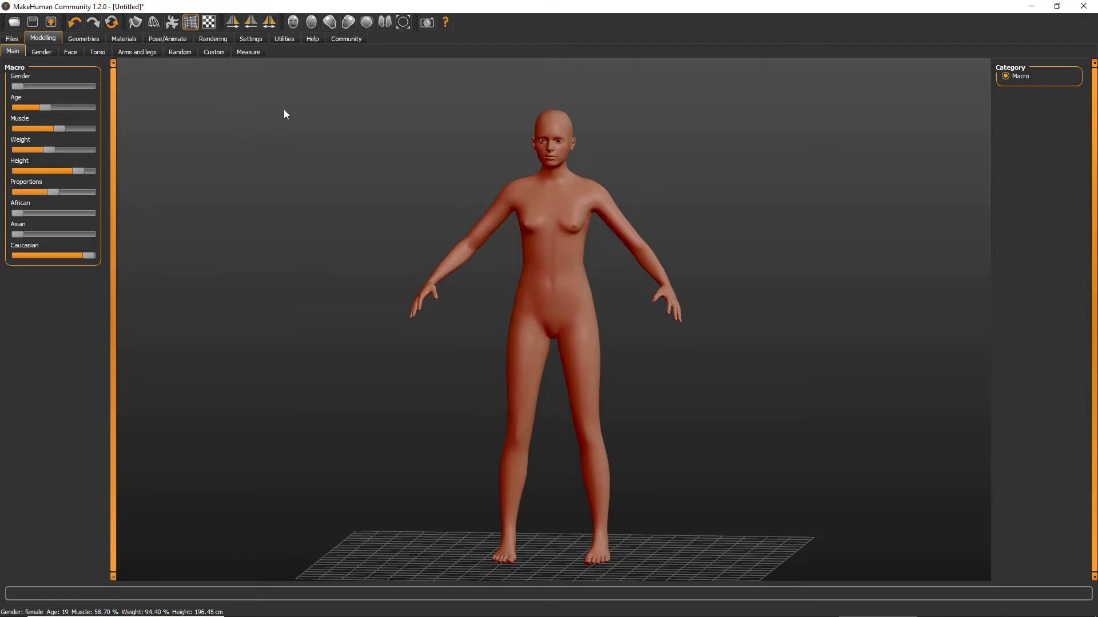
Save the human model under the file name "Elf Priestess"
{"action": "left_click", "coordinate": [11, 39]}
{"action": "left_click", "coordinate": [40, 52]}
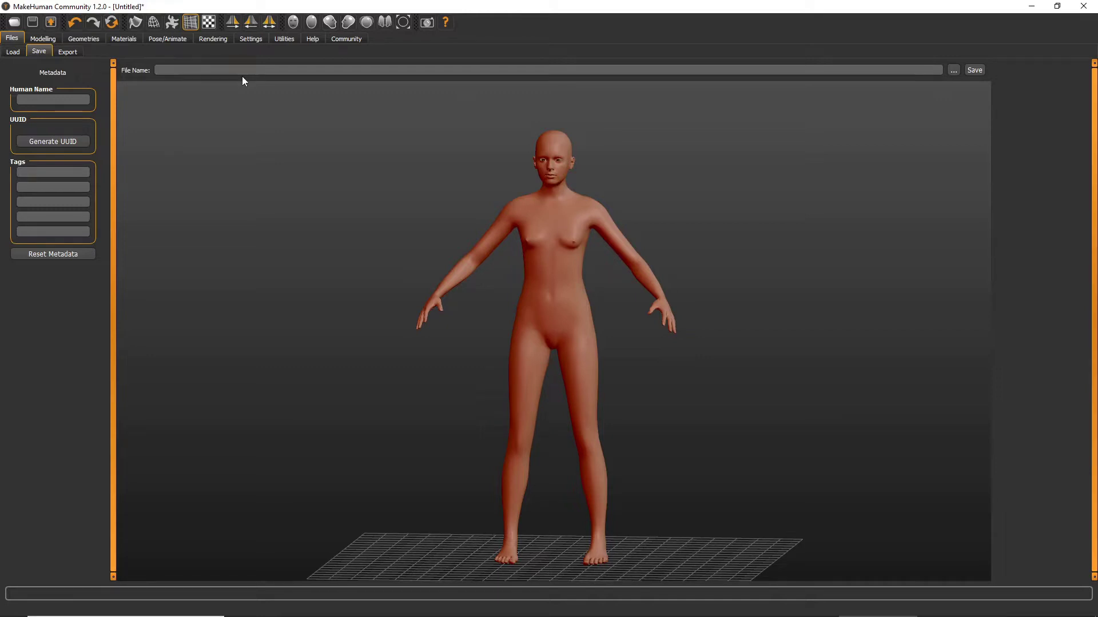
{"action": "type", "text": "Elf Priestess"}
{"action": "left_click", "coordinate": [975, 70]}
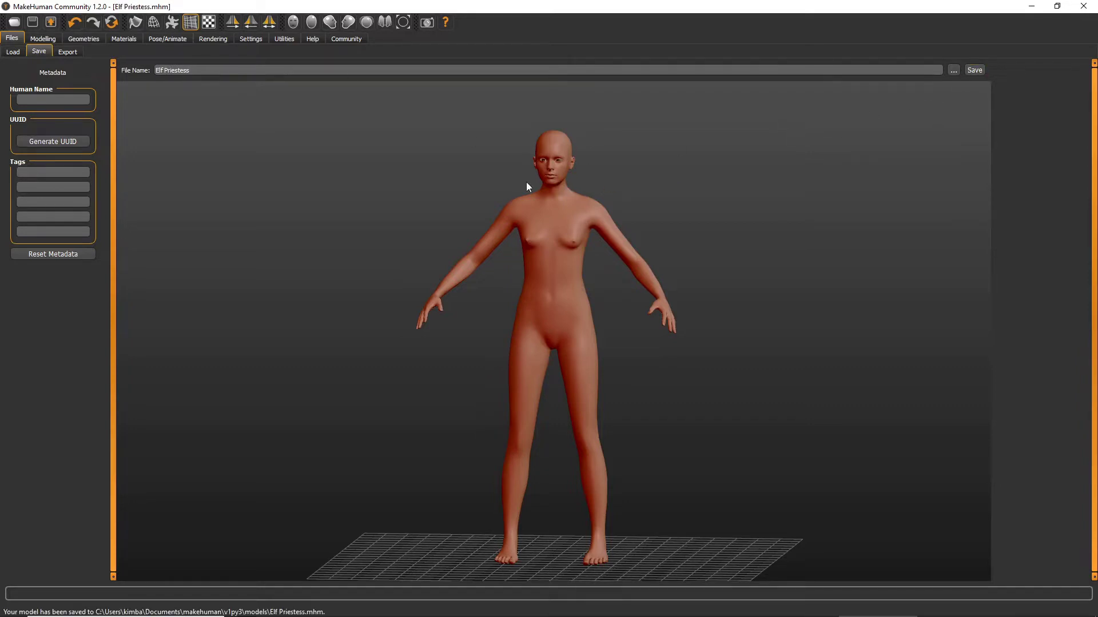
Apply the Tpose preset to the human model
{"action": "left_click", "coordinate": [167, 39]}
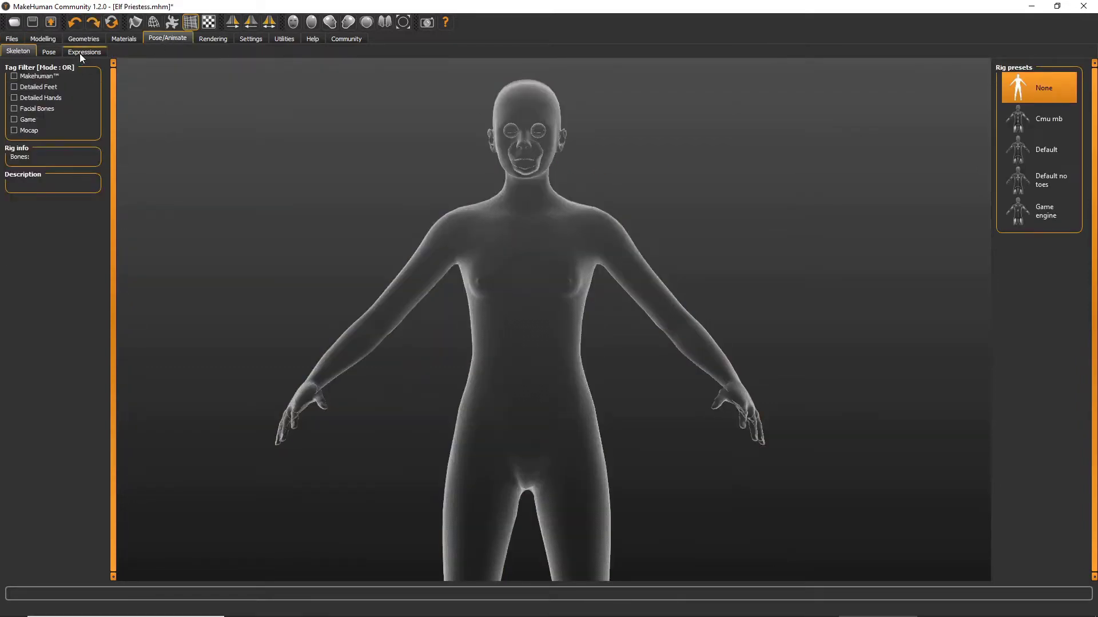
{"action": "left_click", "coordinate": [50, 52]}
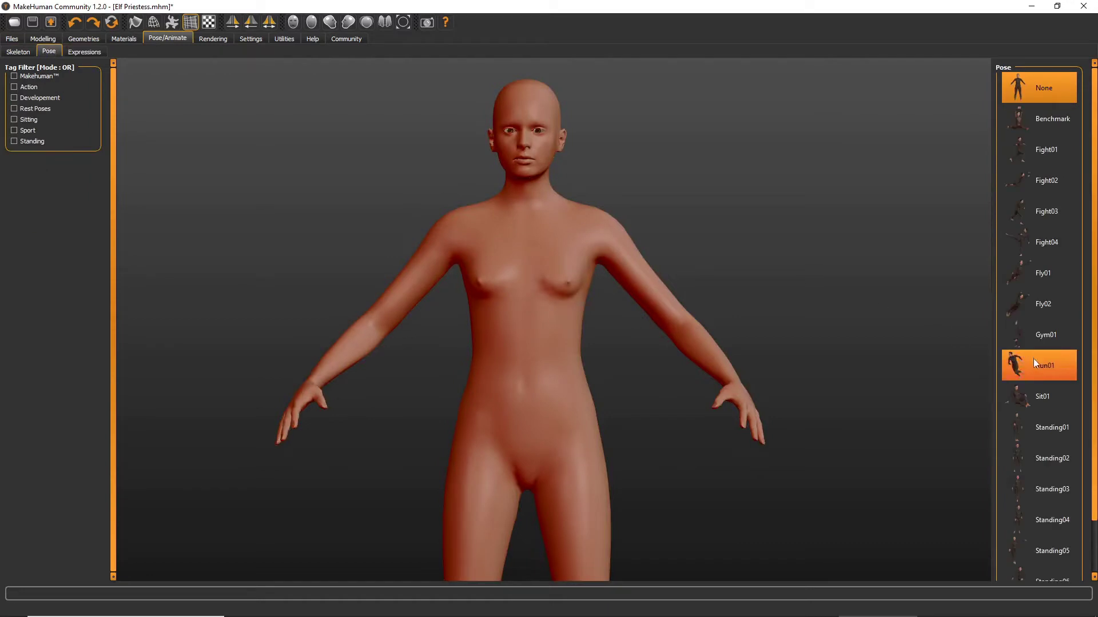
{"action": "scroll", "coordinate": [1069, 457], "scroll_direction": "down", "scroll_amount": 2}
{"action": "left_click", "coordinate": [1057, 546]}
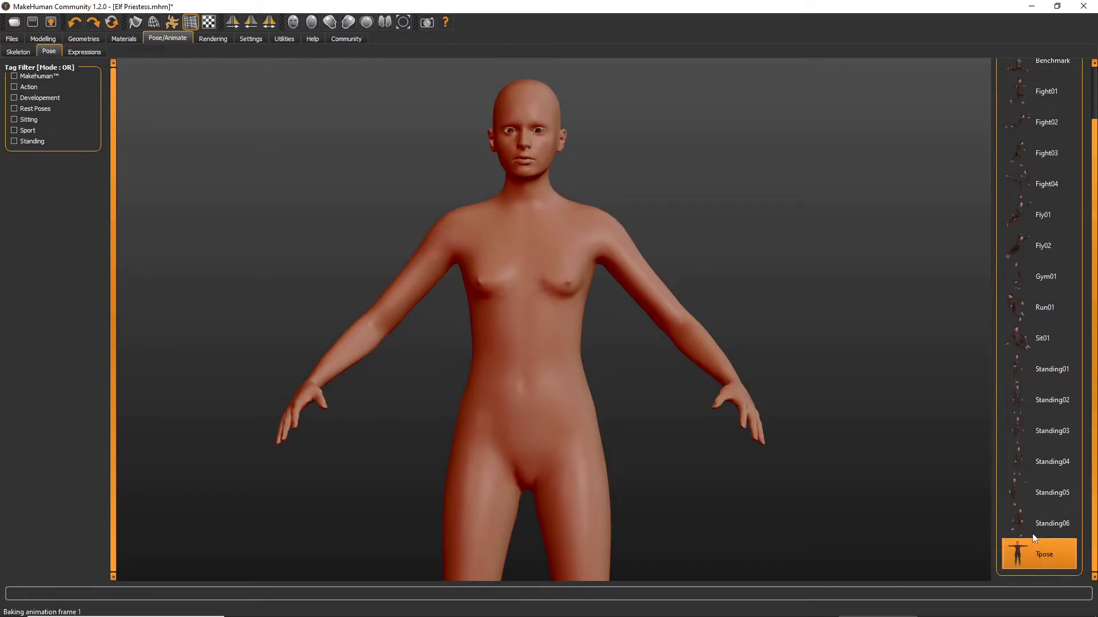
Return to the gender shape settings and examine the model's full-body proportions in the T-pose
{"action": "left_click", "coordinate": [78, 40]}
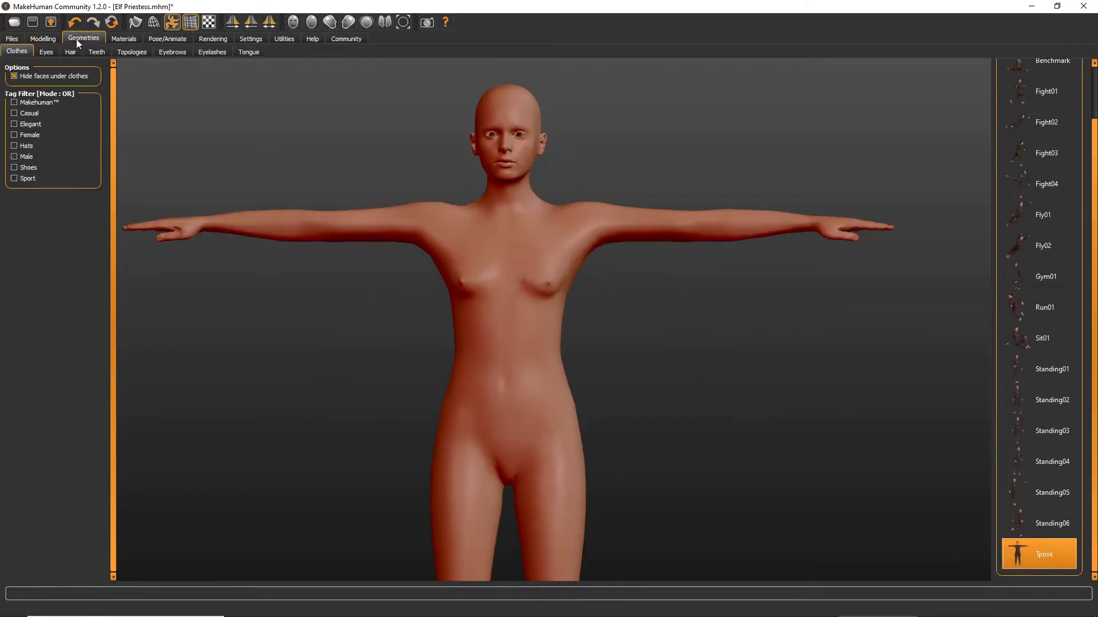
{"action": "left_click", "coordinate": [50, 40]}
{"action": "left_click", "coordinate": [42, 52]}
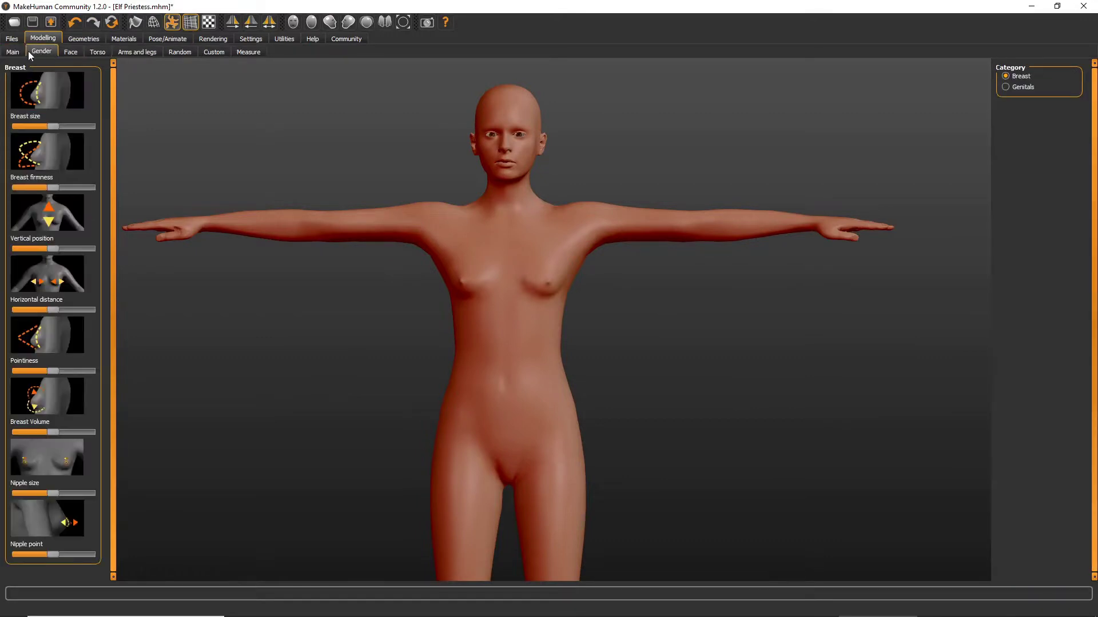
{"action": "mouse_move", "coordinate": [142, 119]}
{"action": "left_mouse_down"}
{"action": "mouse_move", "coordinate": [258, 129]}
{"action": "mouse_move", "coordinate": [160, 124]}
{"action": "left_mouse_up"}
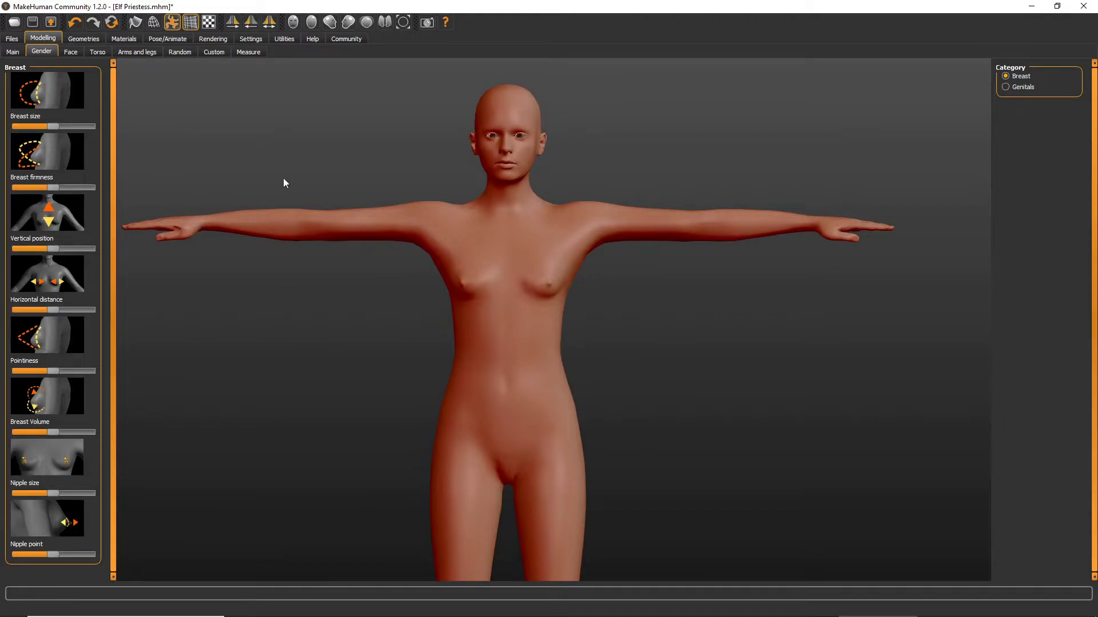
{"action": "left_click_drag", "start_coordinate": [282, 178], "coordinate": [228, 175]}
{"action": "left_click_drag", "start_coordinate": [318, 218], "coordinate": [369, 218]}
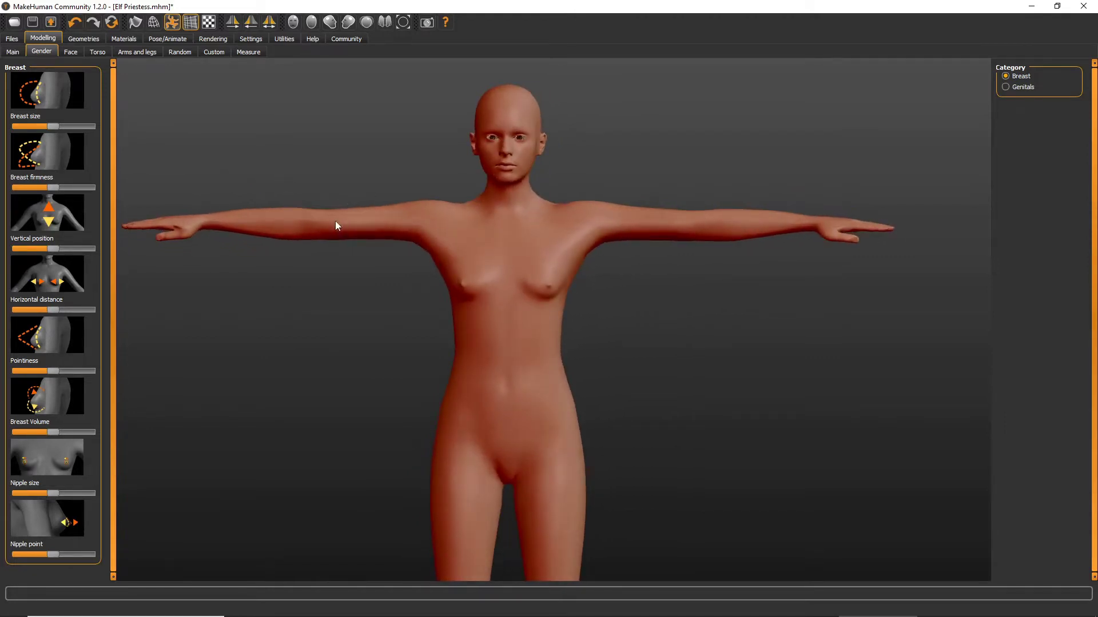
{"action": "left_click_drag", "start_coordinate": [468, 258], "coordinate": [492, 270]}
{"action": "scroll", "coordinate": [463, 256], "scroll_direction": "down", "scroll_amount": 5}
Narrow the torso by lowering its horizontal scale to well below the midpoint, close to the minimum
{"action": "left_click", "coordinate": [96, 52]}
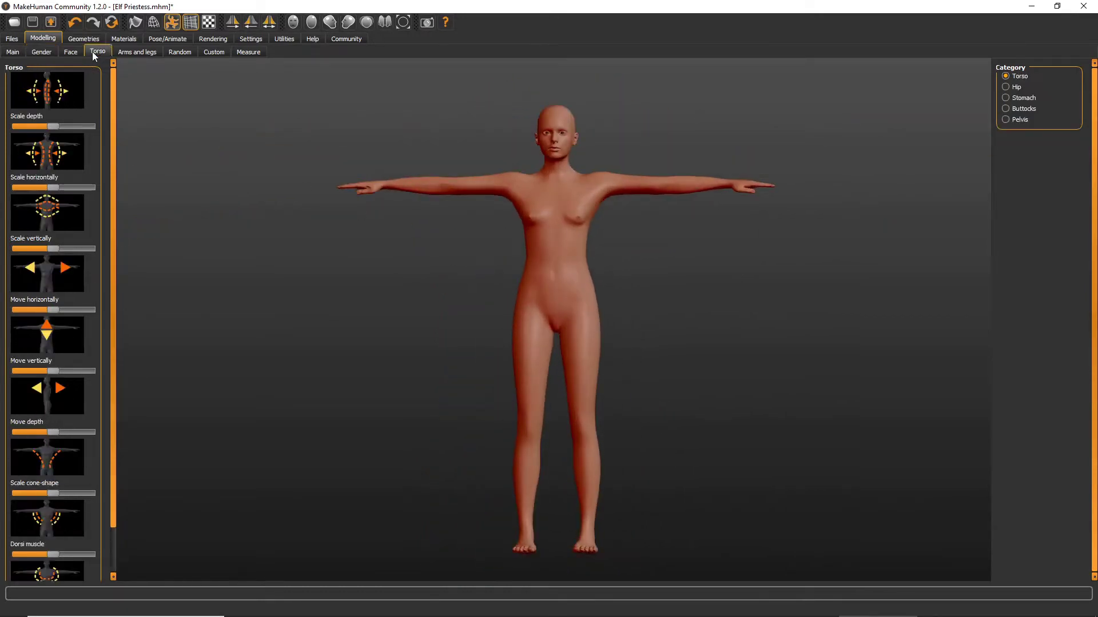
{"action": "left_click_drag", "start_coordinate": [147, 172], "coordinate": [162, 175]}
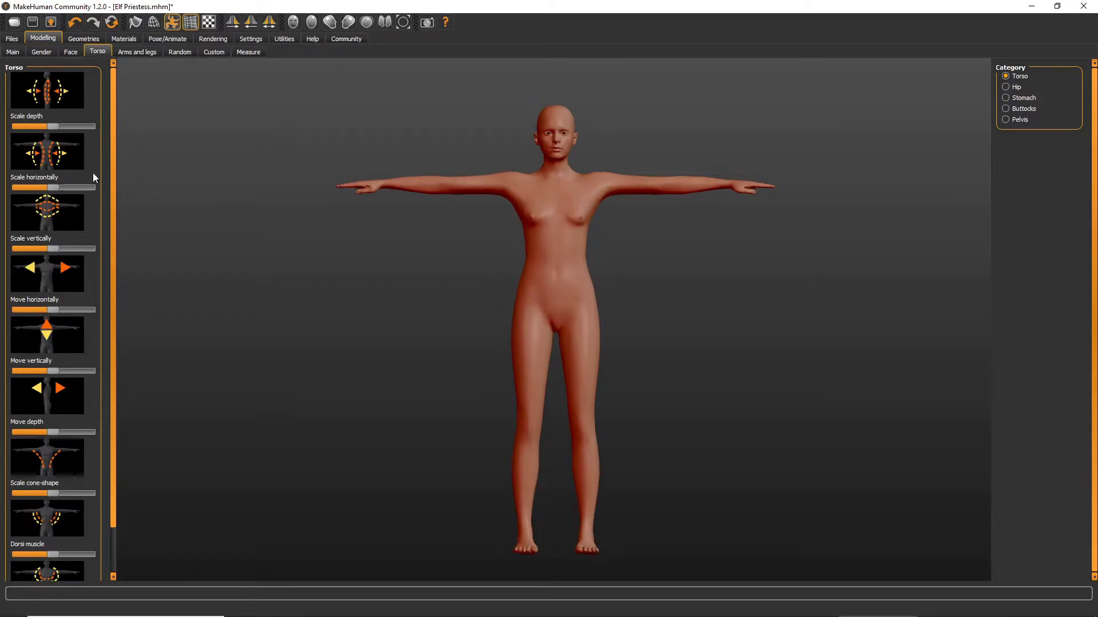
{"action": "left_click_drag", "start_coordinate": [53, 191], "coordinate": [30, 196]}
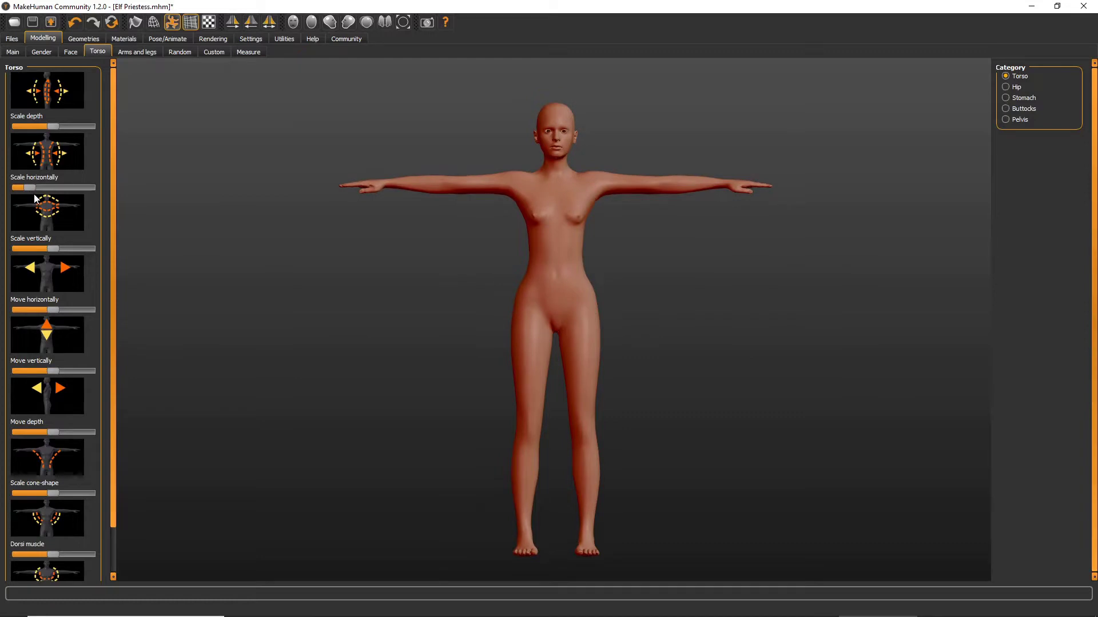
{"action": "left_click_drag", "start_coordinate": [28, 188], "coordinate": [25, 190]}
{"action": "left_click_drag", "start_coordinate": [297, 265], "coordinate": [322, 289]}
{"action": "scroll", "coordinate": [384, 292], "scroll_direction": "up", "scroll_amount": 3}
{"action": "scroll", "coordinate": [382, 295], "scroll_direction": "down", "scroll_amount": 4}
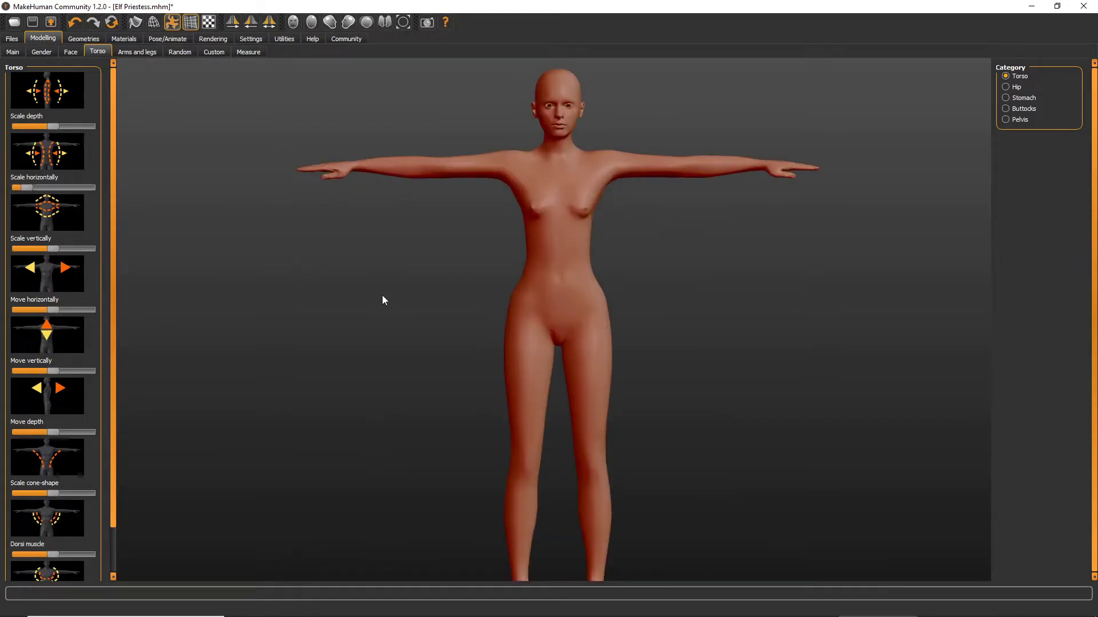
{"action": "left_click_drag", "start_coordinate": [415, 308], "coordinate": [470, 318]}
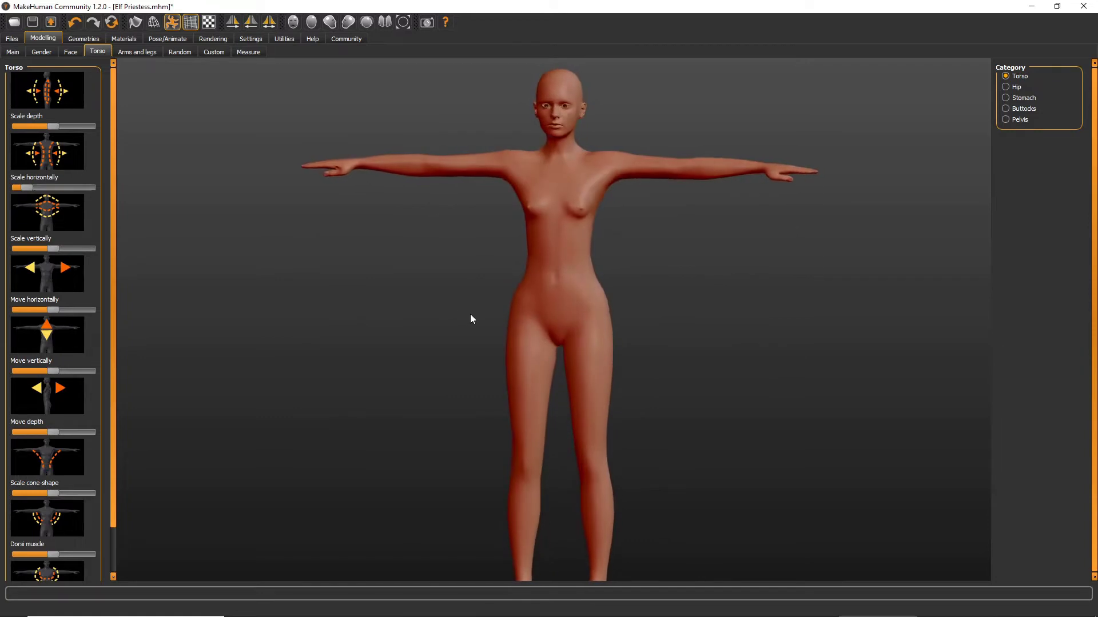
Increase the model's breast size to about midway between the default and the maximum
{"action": "left_click", "coordinate": [64, 52]}
{"action": "left_click", "coordinate": [43, 52]}
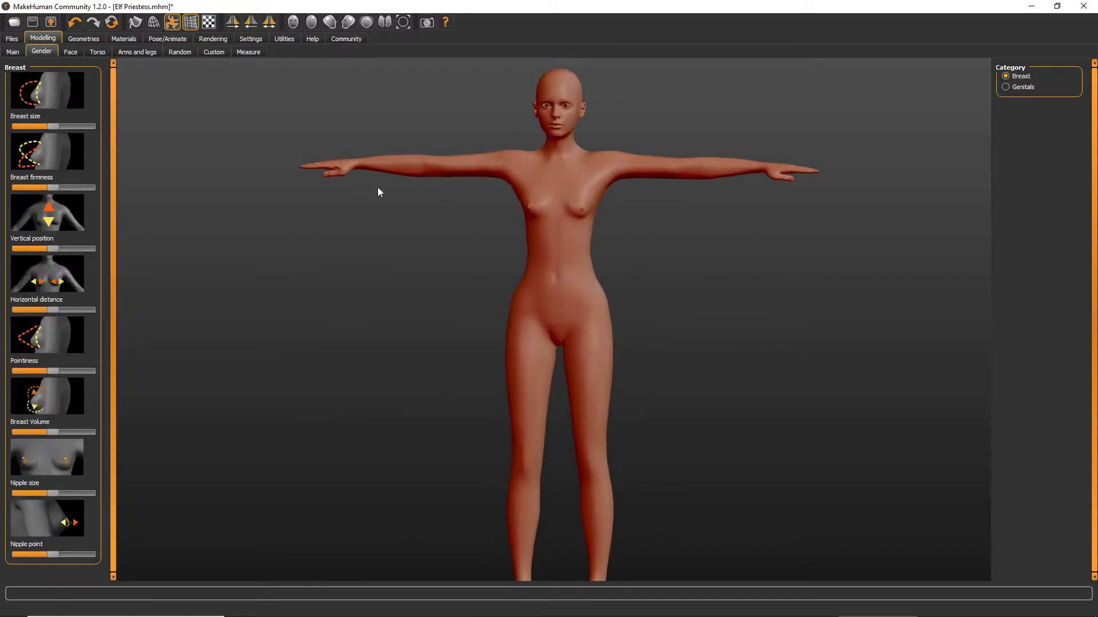
{"action": "left_click_drag", "start_coordinate": [53, 126], "coordinate": [74, 126]}
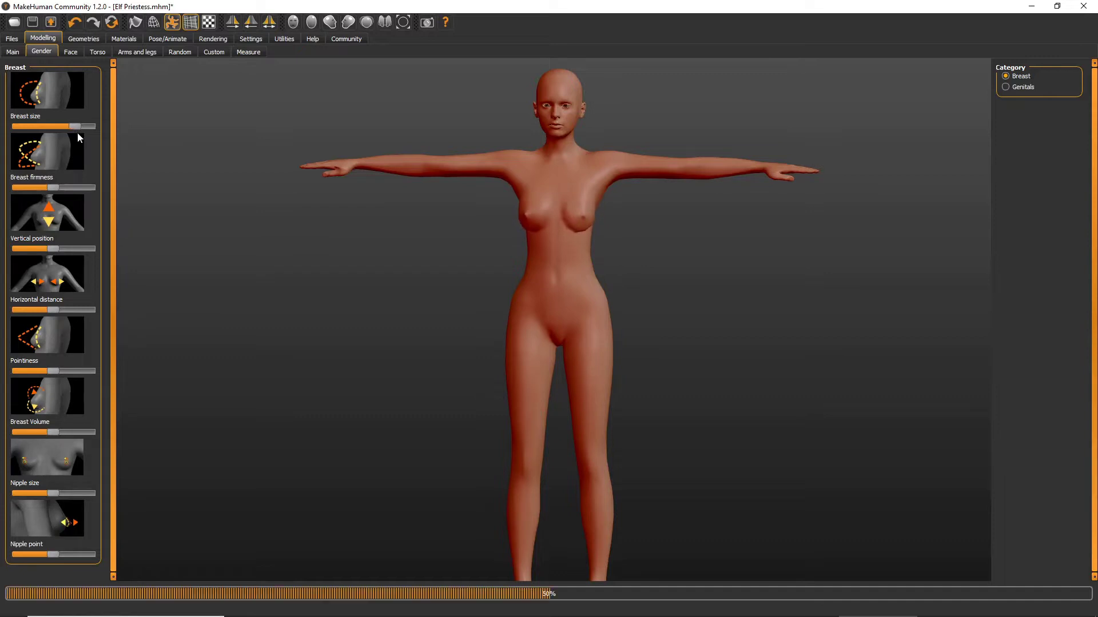
{"action": "left_click_drag", "start_coordinate": [337, 211], "coordinate": [235, 193]}
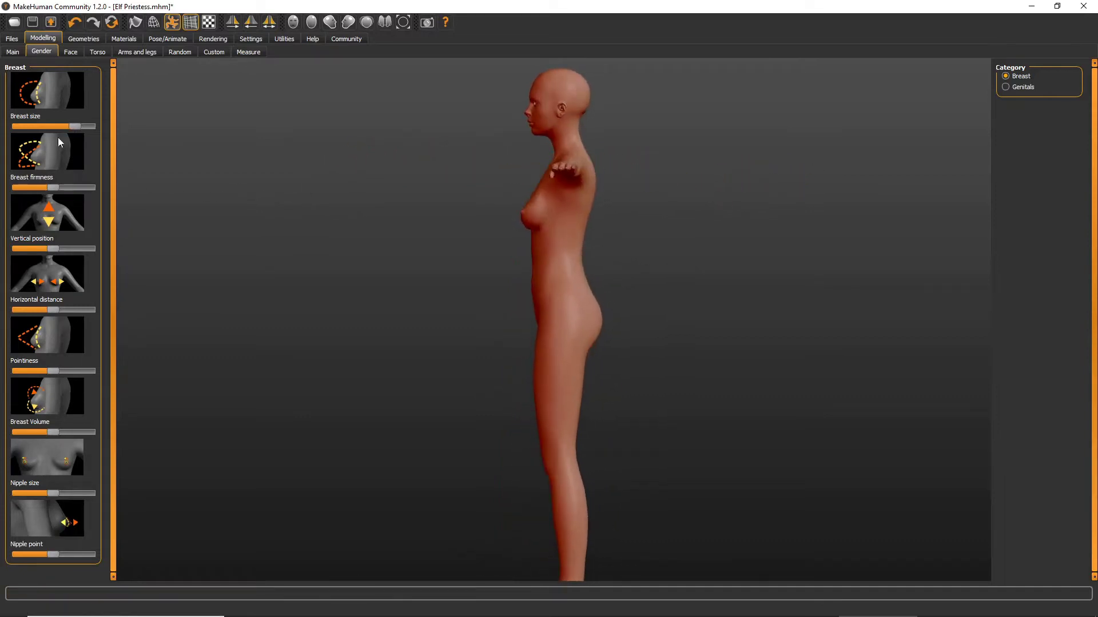
{"action": "left_click_drag", "start_coordinate": [75, 126], "coordinate": [77, 127]}
Raise the breasts' vertical position to the maximum and slightly reduce their horizontal distance
{"action": "left_click_drag", "start_coordinate": [53, 249], "coordinate": [91, 249]}
{"action": "left_click_drag", "start_coordinate": [218, 254], "coordinate": [252, 292]}
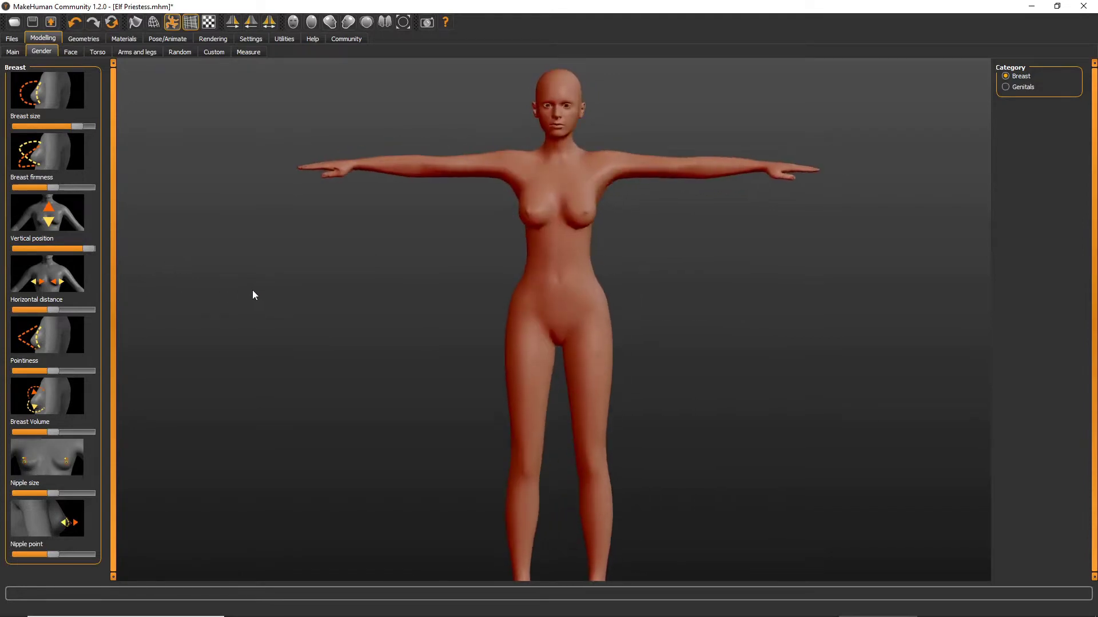
{"action": "mouse_move", "coordinate": [52, 315]}
{"action": "left_mouse_down"}
{"action": "mouse_move", "coordinate": [37, 312]}
{"action": "mouse_move", "coordinate": [49, 311]}
{"action": "left_mouse_up"}
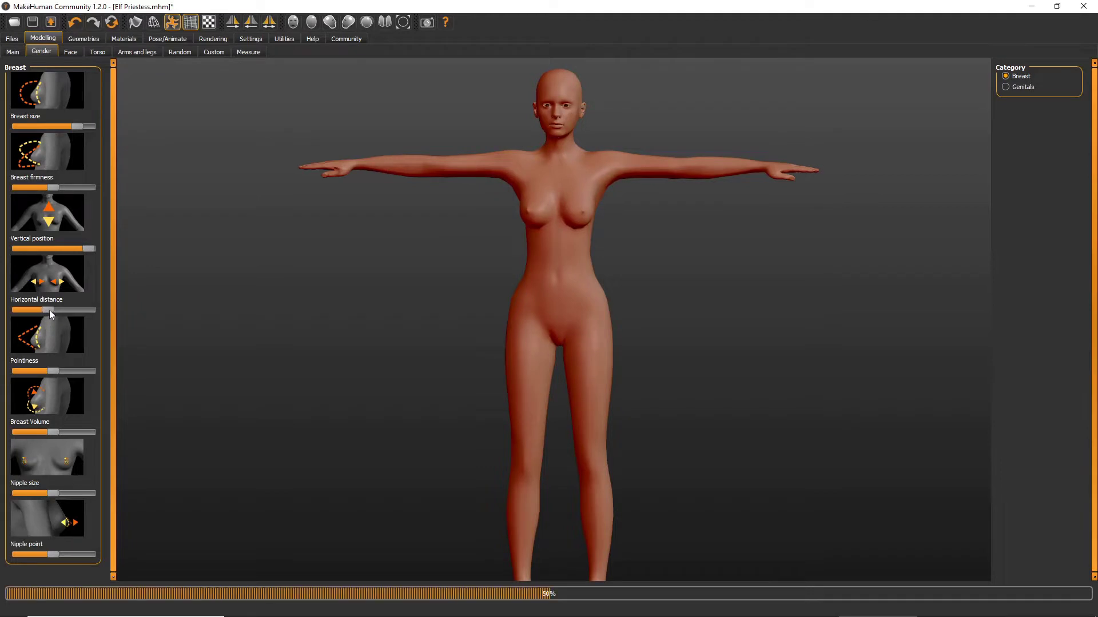
{"action": "mouse_move", "coordinate": [226, 300]}
{"action": "left_mouse_down"}
{"action": "mouse_move", "coordinate": [313, 293]}
{"action": "mouse_move", "coordinate": [181, 298]}
{"action": "mouse_move", "coordinate": [221, 294]}
{"action": "left_mouse_up"}
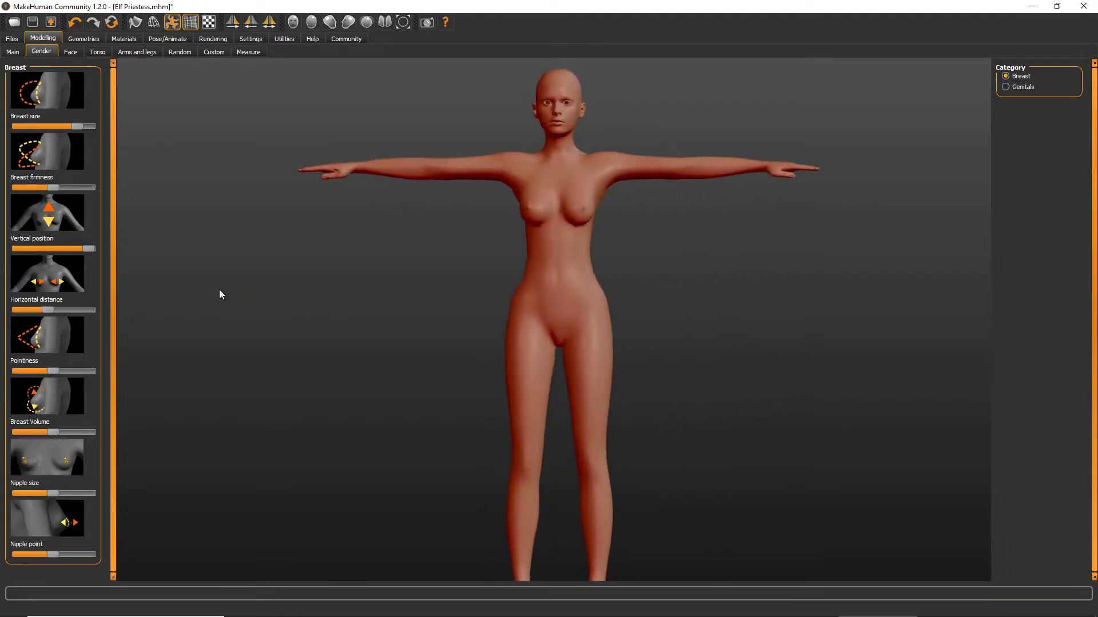
{"action": "scroll", "coordinate": [243, 298], "scroll_direction": "up", "scroll_amount": 3}
{"action": "scroll", "coordinate": [243, 294], "scroll_direction": "down", "scroll_amount": 5}
{"action": "scroll", "coordinate": [250, 289], "scroll_direction": "up", "scroll_amount": 3}
Undo the one-sided left shoulder change, enable symmetry, and increase the shoulder muscle mass well above the default
{"action": "left_click", "coordinate": [132, 53]}
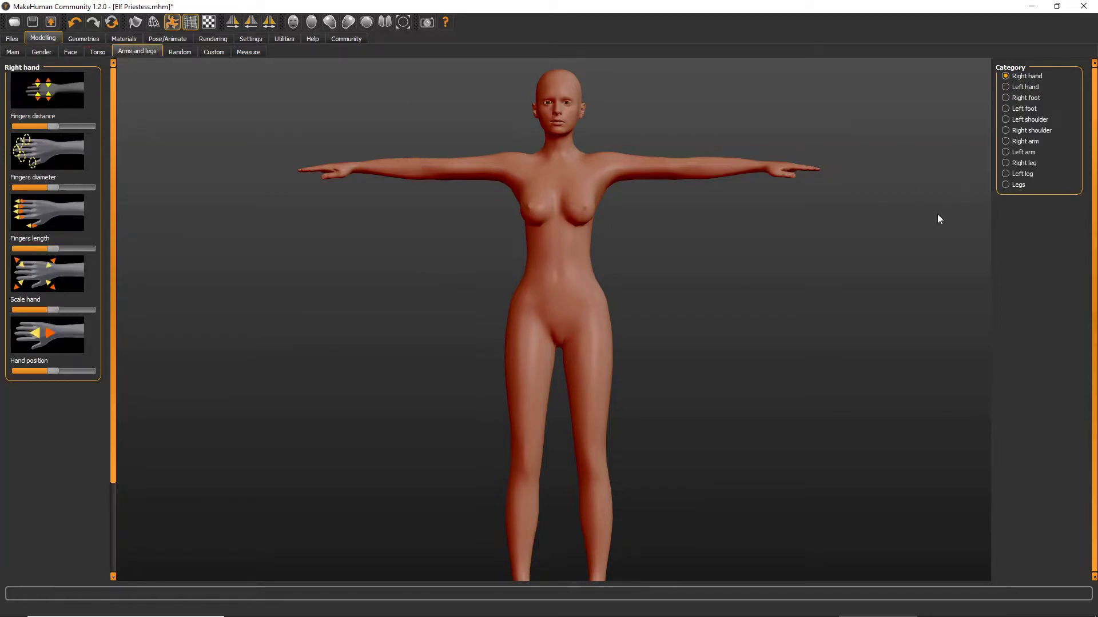
{"action": "left_click", "coordinate": [1025, 120]}
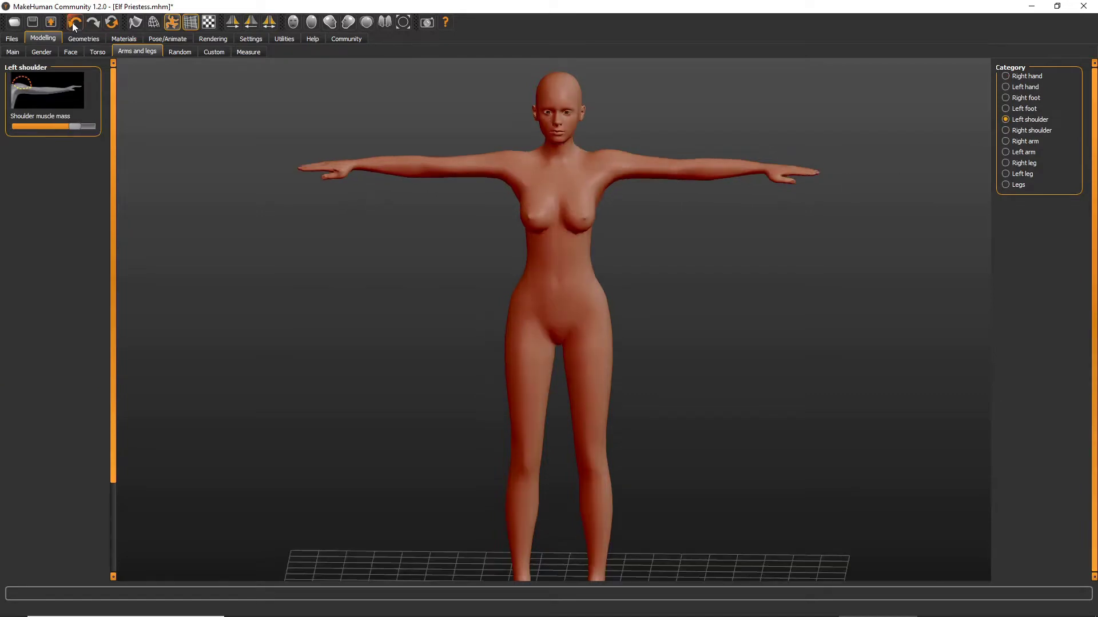
{"action": "left_click", "coordinate": [74, 23]}
{"action": "left_click", "coordinate": [273, 23]}
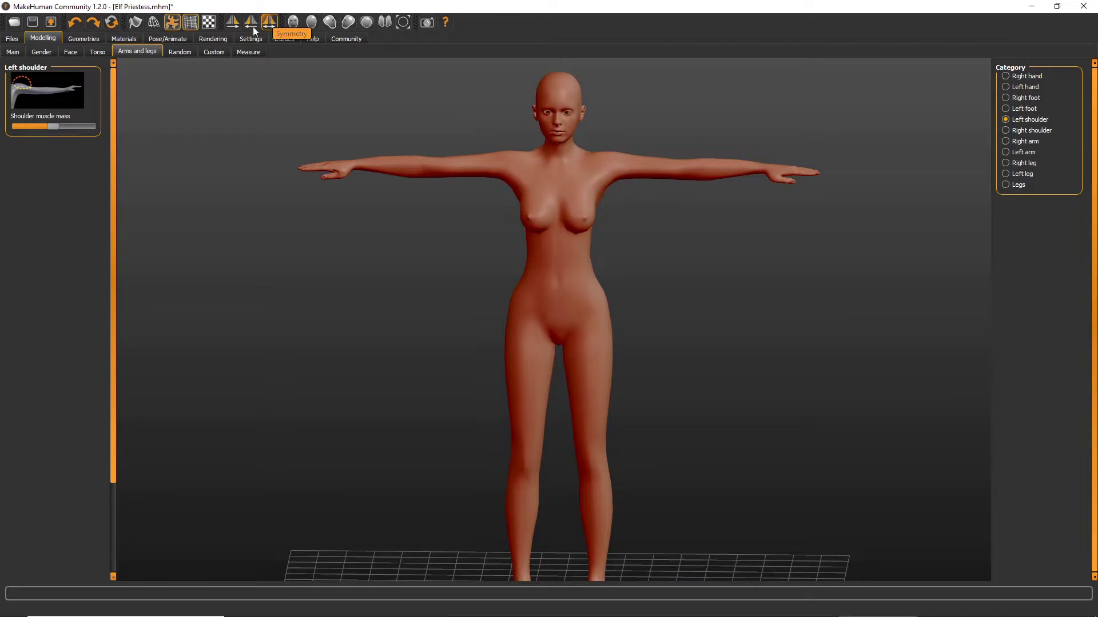
{"action": "left_click_drag", "start_coordinate": [52, 126], "coordinate": [378, 174]}
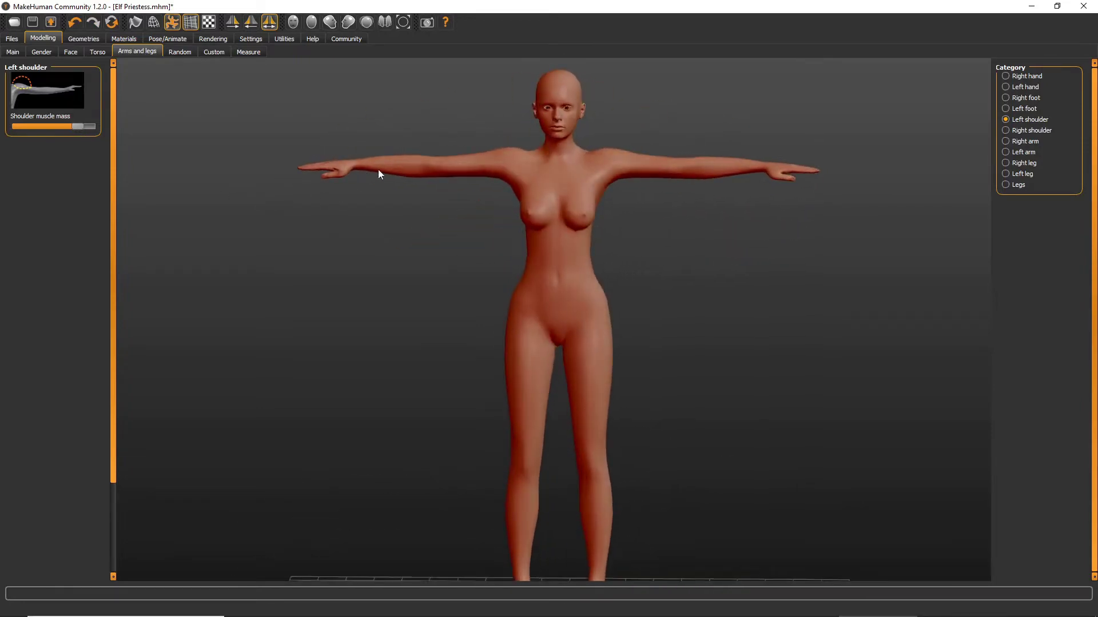
Raise the right arm's Lowerarm thickness 1 slightly above the default, with symmetry kept on
{"action": "left_click", "coordinate": [1018, 143]}
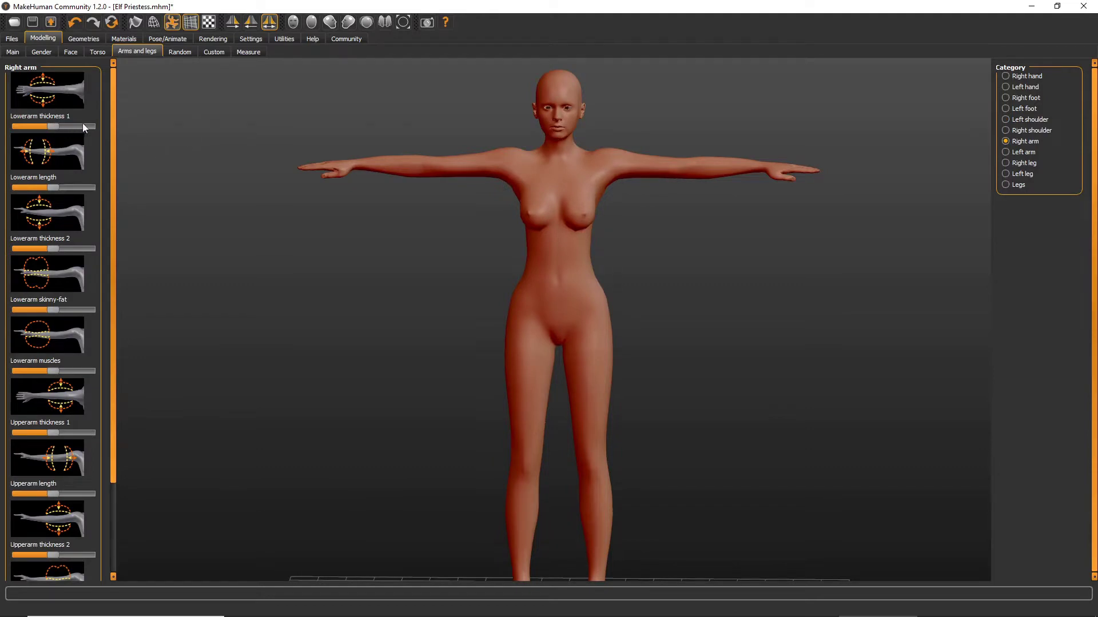
{"action": "mouse_move", "coordinate": [55, 130]}
{"action": "left_mouse_down"}
{"action": "mouse_move", "coordinate": [82, 124]}
{"action": "mouse_move", "coordinate": [112, 133]}
{"action": "mouse_move", "coordinate": [49, 130]}
{"action": "mouse_move", "coordinate": [143, 139]}
{"action": "mouse_move", "coordinate": [37, 136]}
{"action": "left_mouse_up"}
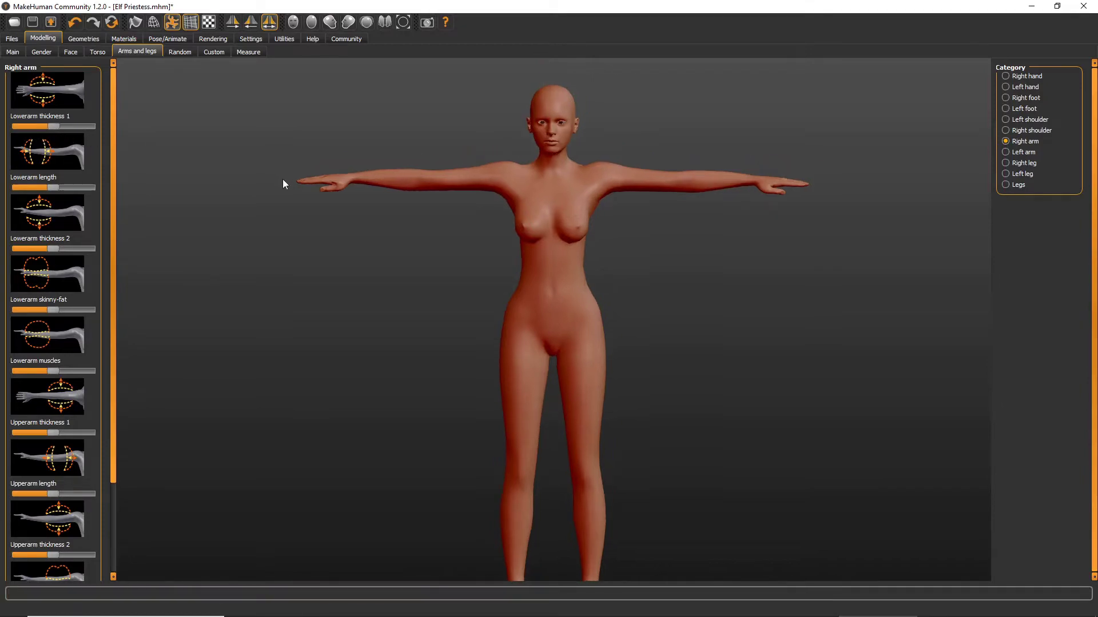
{"action": "left_click_drag", "start_coordinate": [284, 181], "coordinate": [194, 245]}
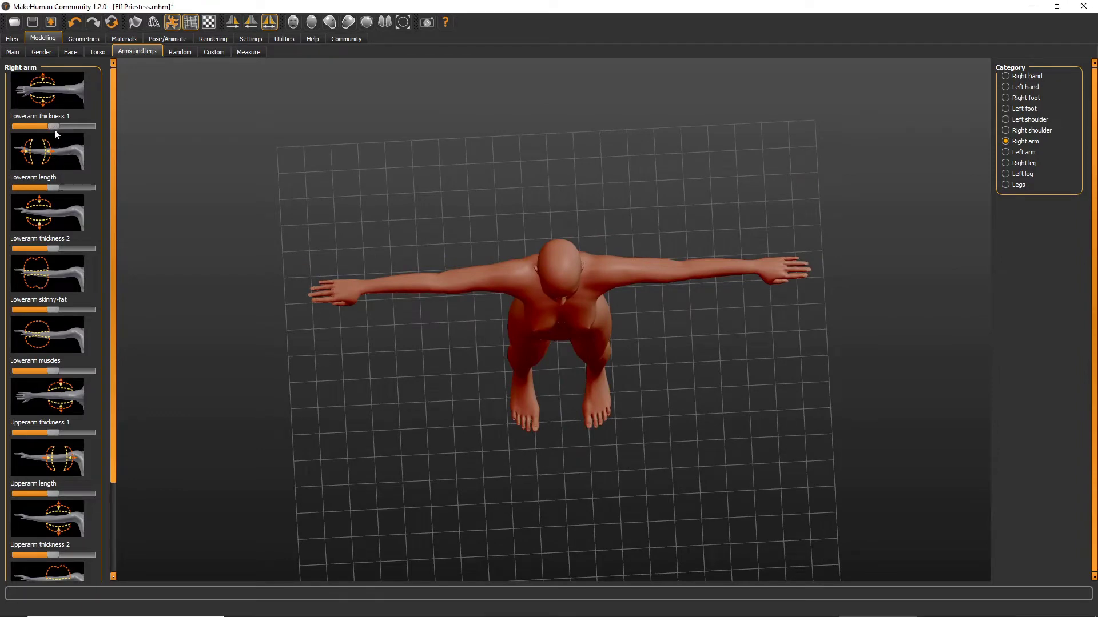
{"action": "mouse_move", "coordinate": [53, 127]}
{"action": "left_mouse_down"}
{"action": "mouse_move", "coordinate": [90, 129]}
{"action": "mouse_move", "coordinate": [56, 142]}
{"action": "left_mouse_up"}
{"action": "left_click_drag", "start_coordinate": [334, 235], "coordinate": [353, 168]}
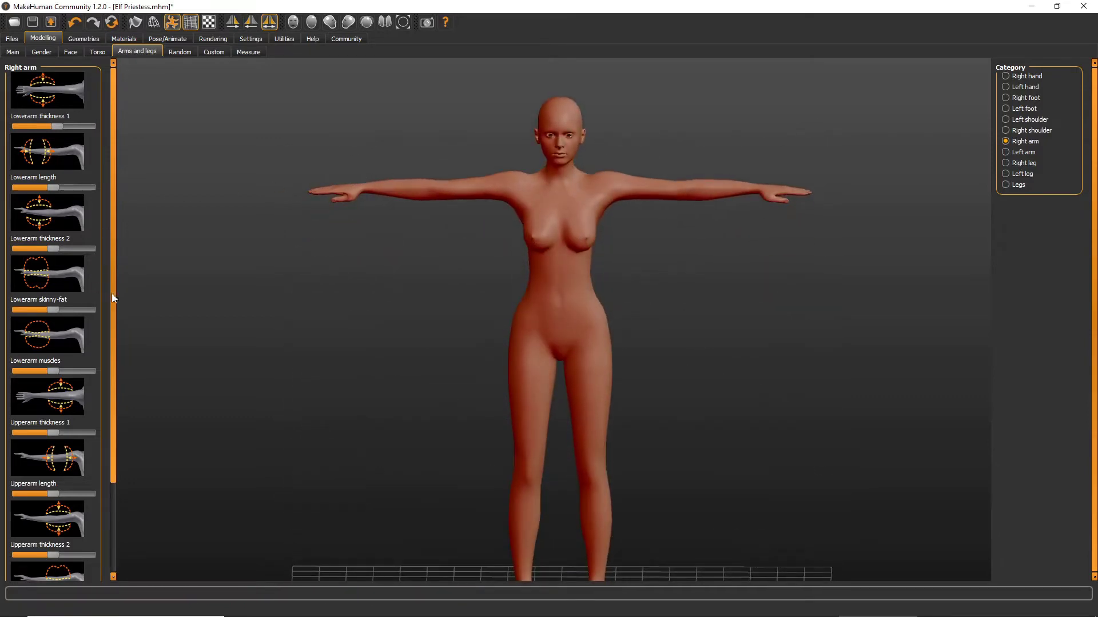
Make the lower arms leaner by reducing Lowerarm skinny-fat and moderately increasing Lowerarm muscles
{"action": "mouse_move", "coordinate": [51, 311]}
{"action": "left_mouse_down"}
{"action": "mouse_move", "coordinate": [23, 312]}
{"action": "mouse_move", "coordinate": [33, 314]}
{"action": "left_mouse_up"}
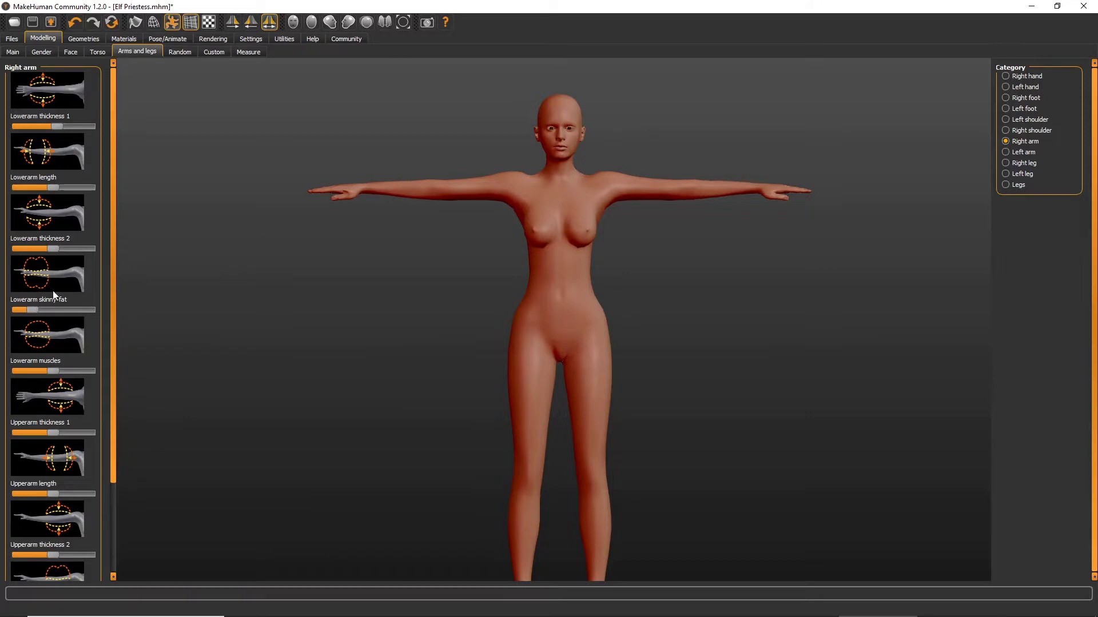
{"action": "mouse_move", "coordinate": [56, 375]}
{"action": "left_mouse_down"}
{"action": "mouse_move", "coordinate": [16, 374]}
{"action": "mouse_move", "coordinate": [71, 382]}
{"action": "left_mouse_up"}
{"action": "mouse_move", "coordinate": [222, 376]}
{"action": "left_mouse_down"}
{"action": "mouse_move", "coordinate": [306, 396]}
{"action": "mouse_move", "coordinate": [208, 370]}
{"action": "left_mouse_up"}
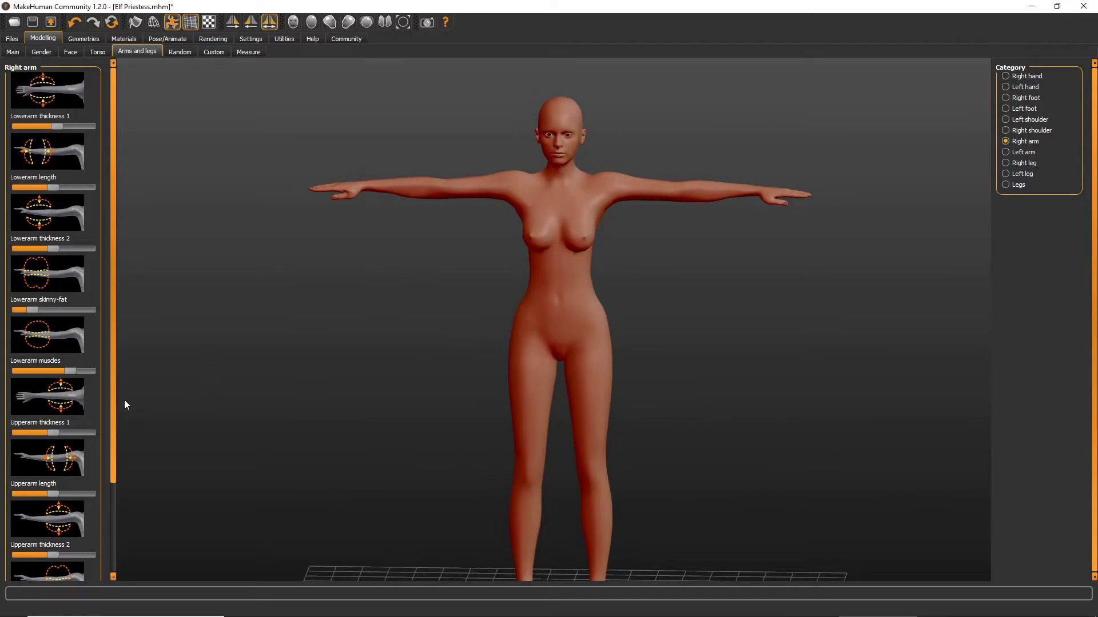
Slim the upper arms by lowering both Upperarm thickness 1 and Upperarm thickness 2 to below the default
{"action": "scroll", "coordinate": [113, 421], "scroll_direction": "down", "scroll_amount": 3}
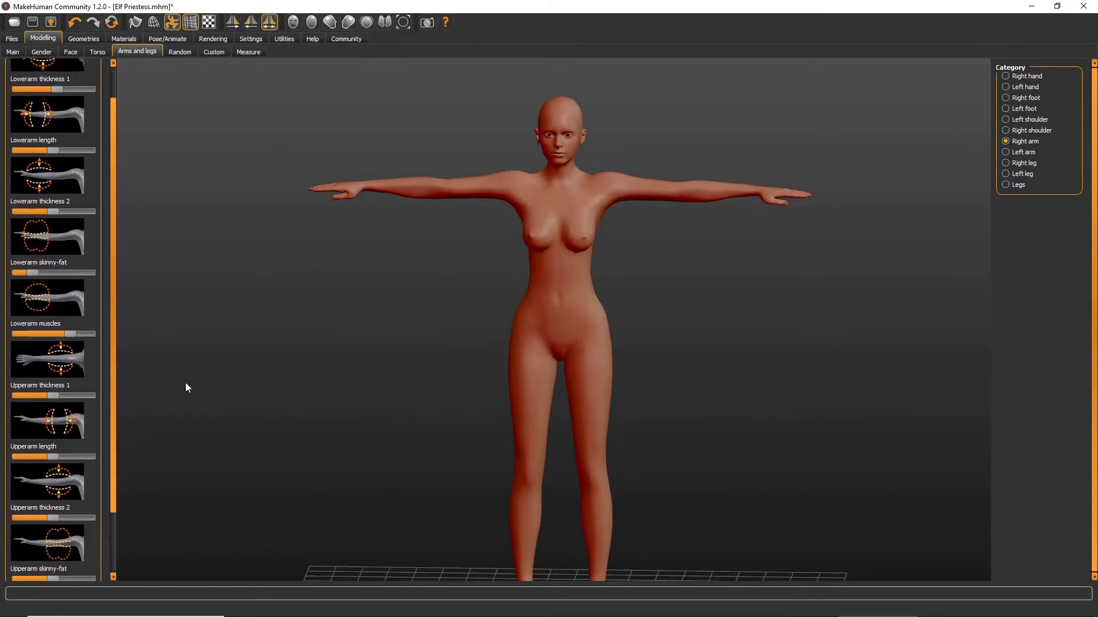
{"action": "mouse_move", "coordinate": [55, 395]}
{"action": "left_mouse_down"}
{"action": "mouse_move", "coordinate": [8, 394]}
{"action": "mouse_move", "coordinate": [42, 398]}
{"action": "left_mouse_up"}
{"action": "mouse_move", "coordinate": [240, 412]}
{"action": "left_mouse_down"}
{"action": "mouse_move", "coordinate": [255, 375]}
{"action": "mouse_move", "coordinate": [260, 397]}
{"action": "mouse_move", "coordinate": [245, 399]}
{"action": "left_mouse_up"}
{"action": "mouse_move", "coordinate": [43, 399]}
{"action": "left_mouse_down"}
{"action": "mouse_move", "coordinate": [57, 399]}
{"action": "mouse_move", "coordinate": [36, 400]}
{"action": "left_mouse_up"}
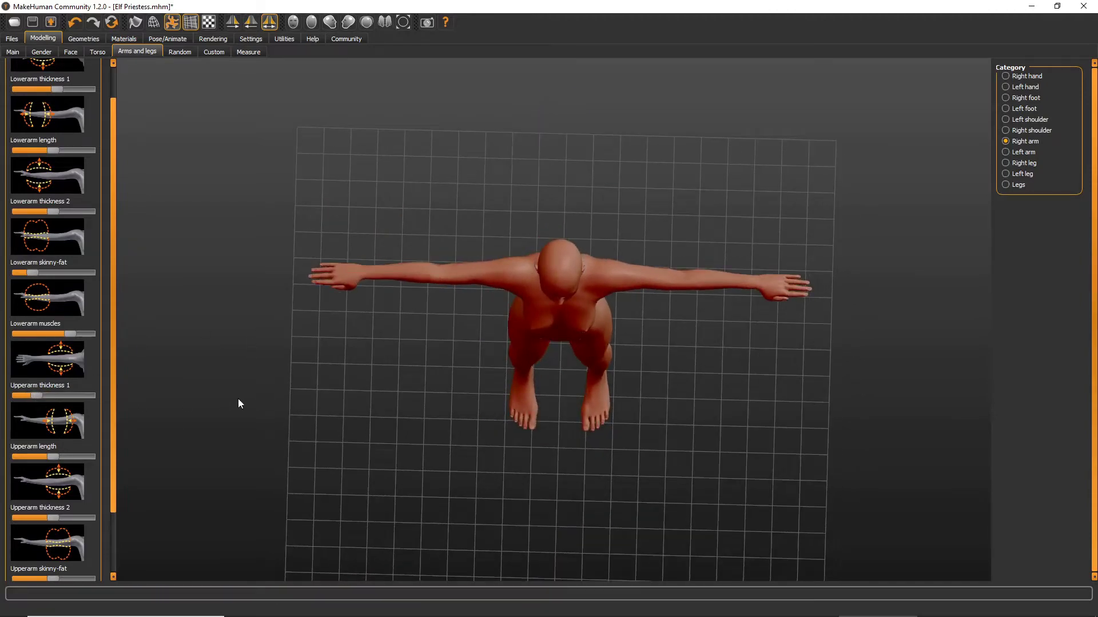
{"action": "left_click_drag", "start_coordinate": [238, 399], "coordinate": [238, 312]}
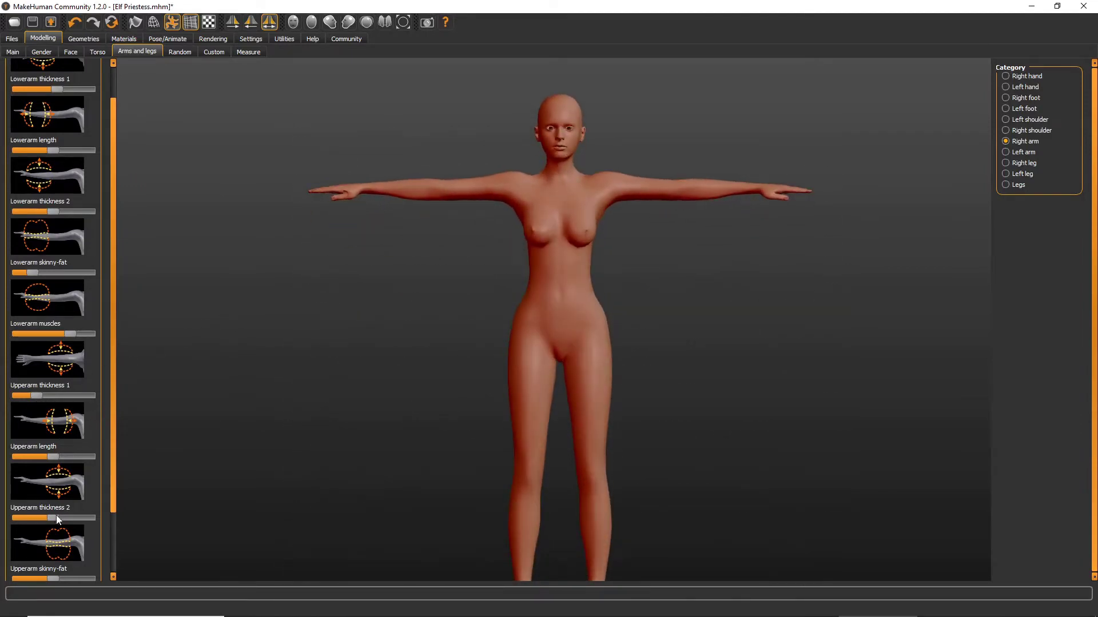
{"action": "left_click_drag", "start_coordinate": [56, 518], "coordinate": [36, 518]}
{"action": "left_click_drag", "start_coordinate": [192, 433], "coordinate": [650, 417]}
{"action": "scroll", "coordinate": [649, 417], "scroll_direction": "down", "scroll_amount": 3}
{"action": "scroll", "coordinate": [649, 416], "scroll_direction": "up", "scroll_amount": 5}
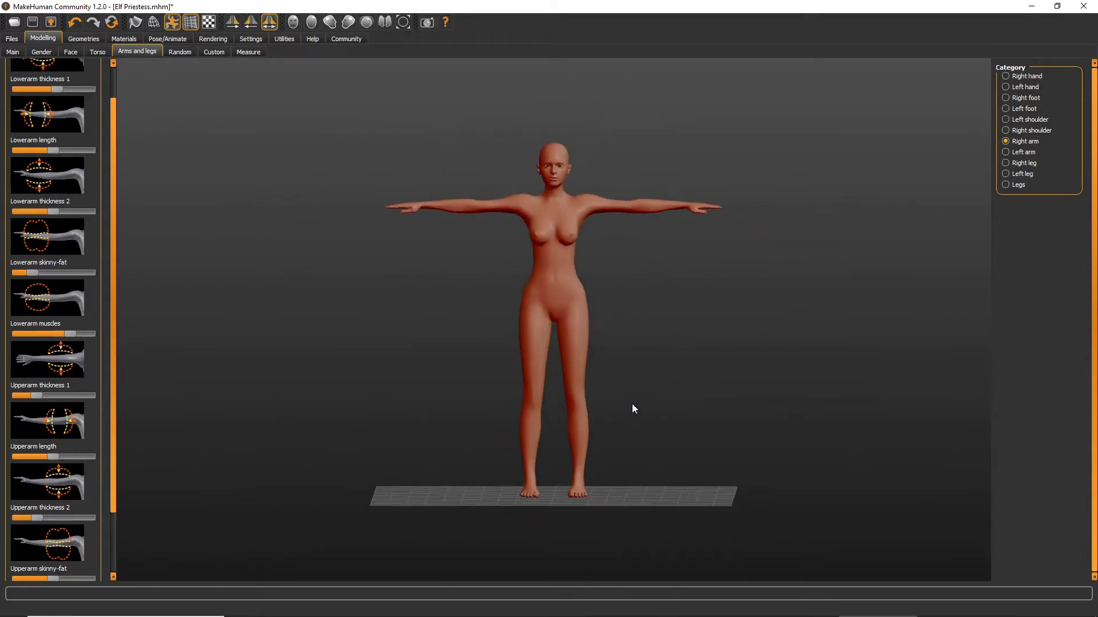
{"action": "scroll", "coordinate": [649, 393], "scroll_direction": "up", "scroll_amount": 2}
{"action": "scroll", "coordinate": [652, 383], "scroll_direction": "down", "scroll_amount": 4}
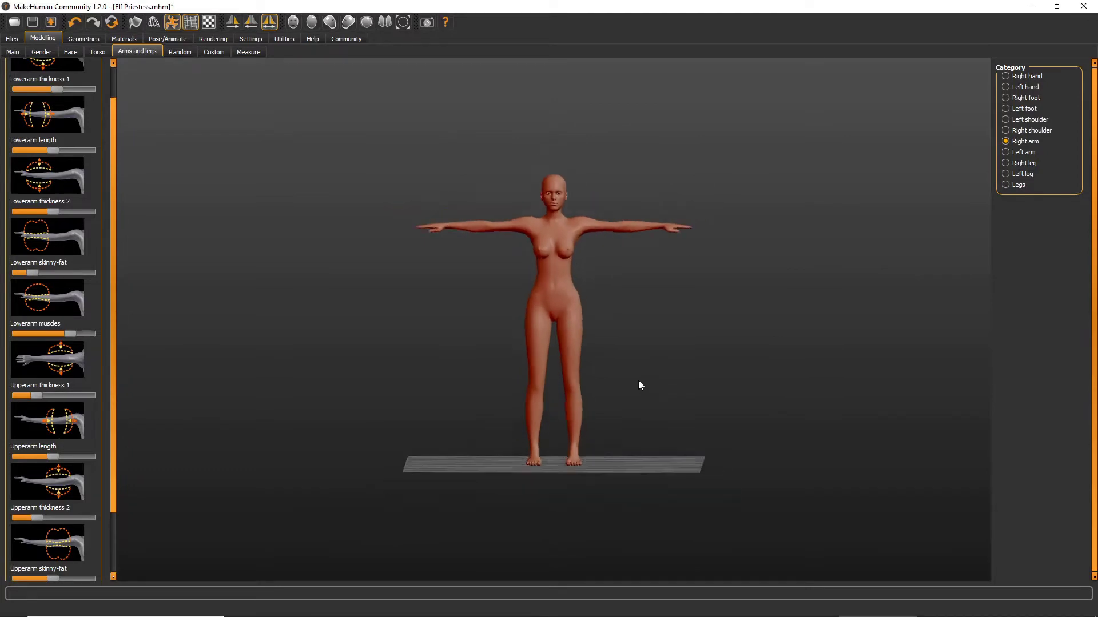
{"action": "scroll", "coordinate": [641, 384], "scroll_direction": "up", "scroll_amount": 2}
{"action": "scroll", "coordinate": [629, 376], "scroll_direction": "down", "scroll_amount": 1}
{"action": "scroll", "coordinate": [594, 342], "scroll_direction": "up", "scroll_amount": 2}
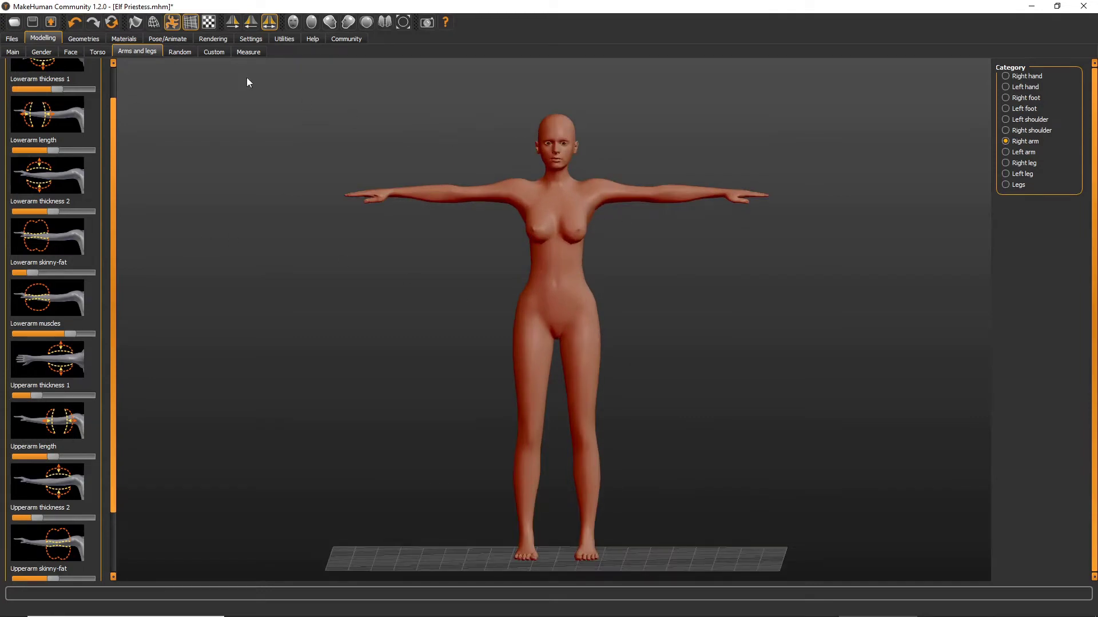
Tone the lower legs by reducing the right leg's Lowerleg skinny-fat and increasing its Lowerleg muscle
{"action": "left_click", "coordinate": [1020, 163]}
{"action": "left_click_drag", "start_coordinate": [115, 204], "coordinate": [117, 304]}
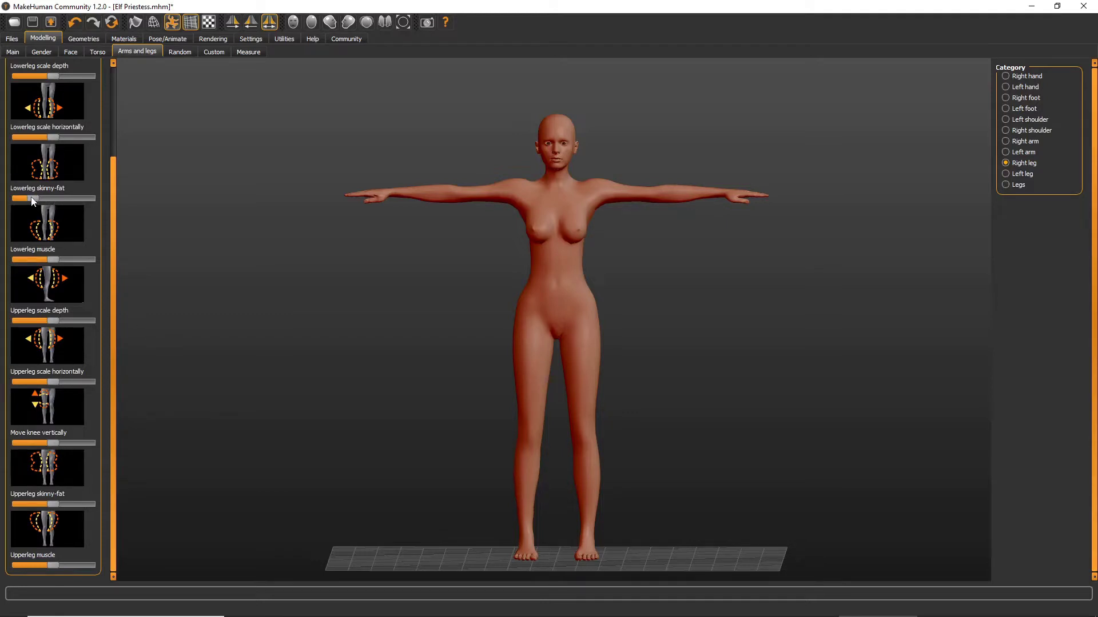
{"action": "left_click_drag", "start_coordinate": [55, 199], "coordinate": [39, 204]}
{"action": "left_click_drag", "start_coordinate": [114, 239], "coordinate": [108, 291]}
{"action": "mouse_move", "coordinate": [53, 259]}
{"action": "left_mouse_down"}
{"action": "mouse_move", "coordinate": [81, 260]}
{"action": "mouse_move", "coordinate": [73, 267]}
{"action": "left_mouse_up"}
{"action": "mouse_move", "coordinate": [310, 335]}
{"action": "left_mouse_down"}
{"action": "mouse_move", "coordinate": [150, 340]}
{"action": "mouse_move", "coordinate": [317, 348]}
{"action": "left_mouse_up"}
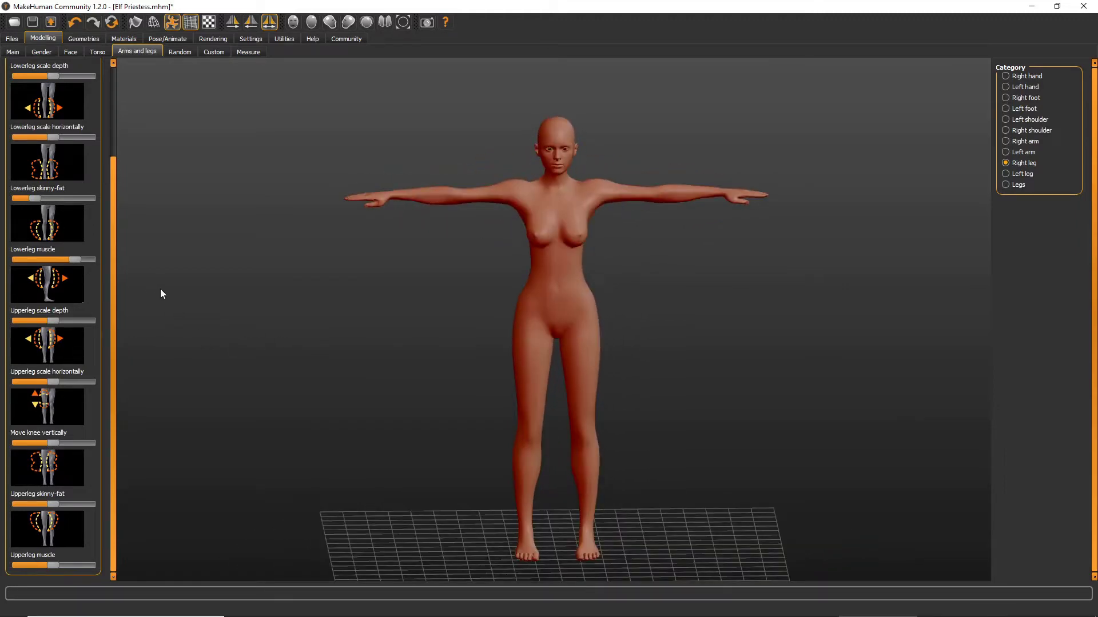
{"action": "left_click_drag", "start_coordinate": [161, 293], "coordinate": [292, 325]}
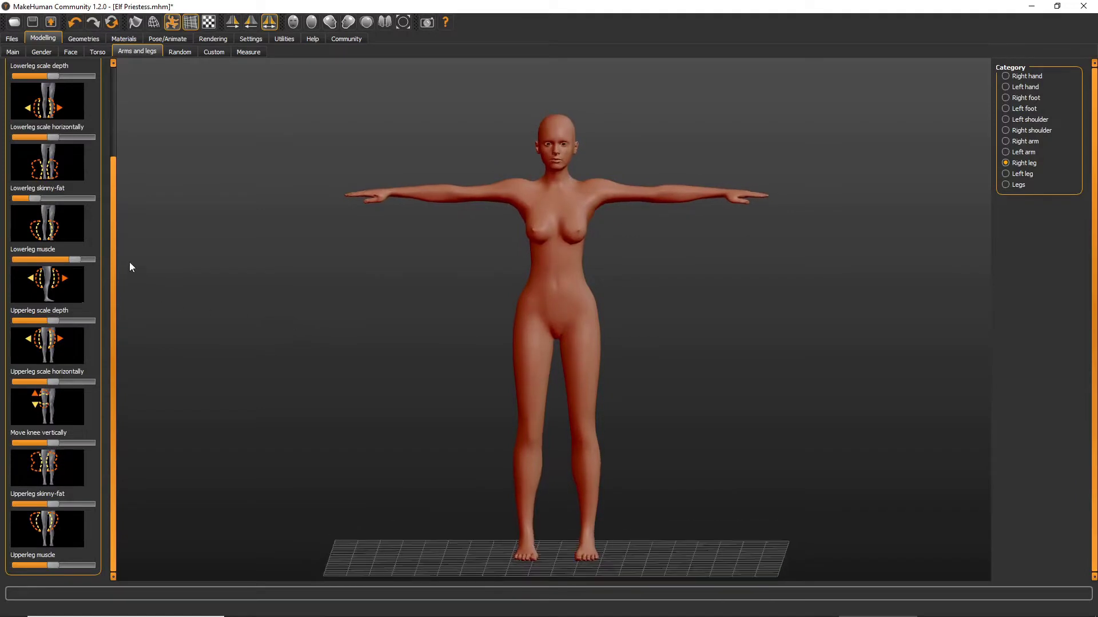
{"action": "scroll", "coordinate": [112, 222], "scroll_direction": "up", "scroll_amount": 3}
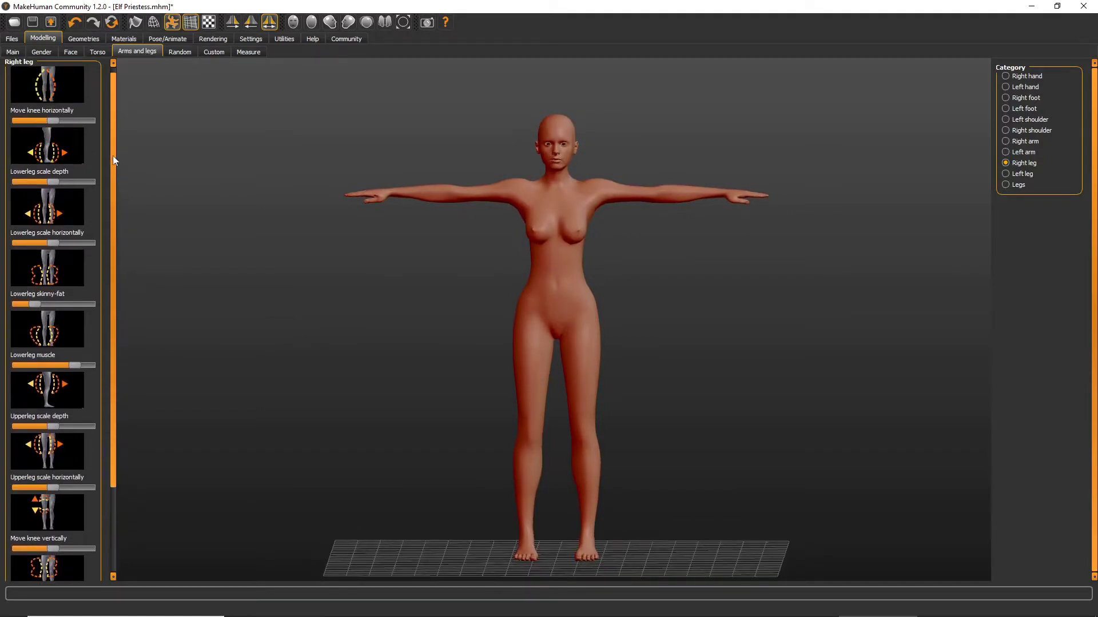
Reduce the right leg's Lowerleg scale horizontally below the default and raise Move knee horizontally slightly above it
{"action": "scroll", "coordinate": [115, 160], "scroll_direction": "up", "scroll_amount": 1}
{"action": "left_click_drag", "start_coordinate": [343, 243], "coordinate": [452, 309]}
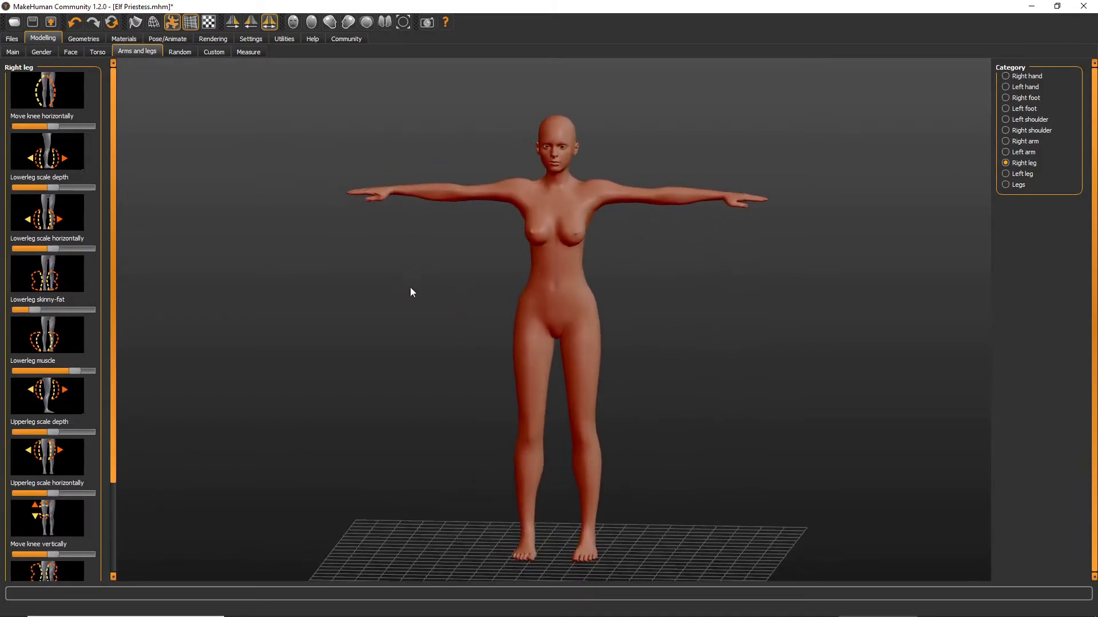
{"action": "left_click_drag", "start_coordinate": [521, 311], "coordinate": [486, 310]}
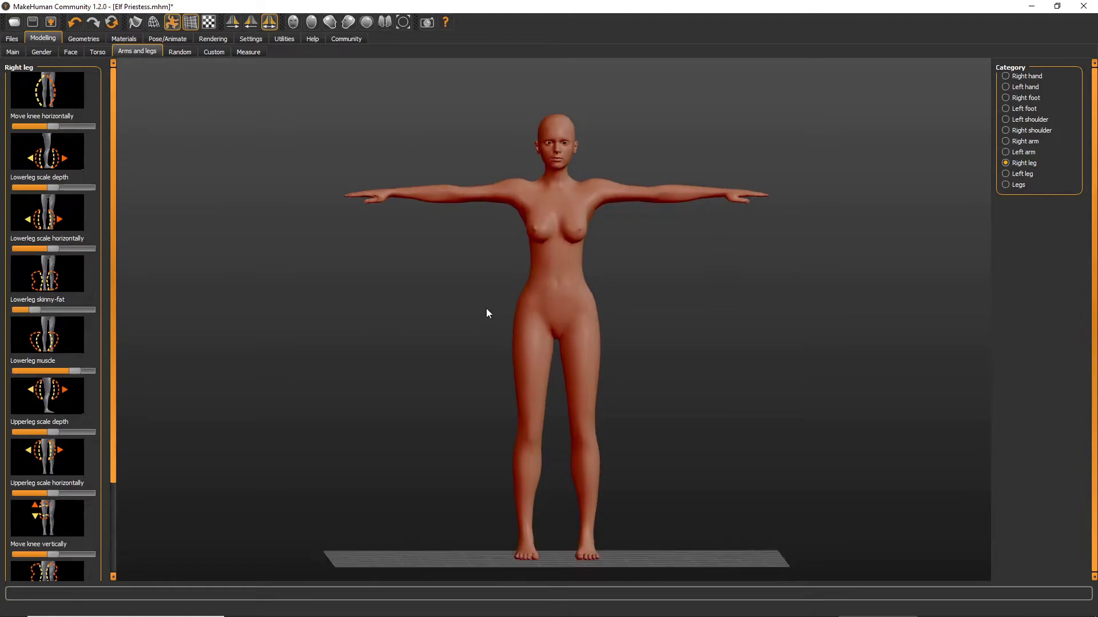
{"action": "left_click_drag", "start_coordinate": [502, 420], "coordinate": [534, 407]}
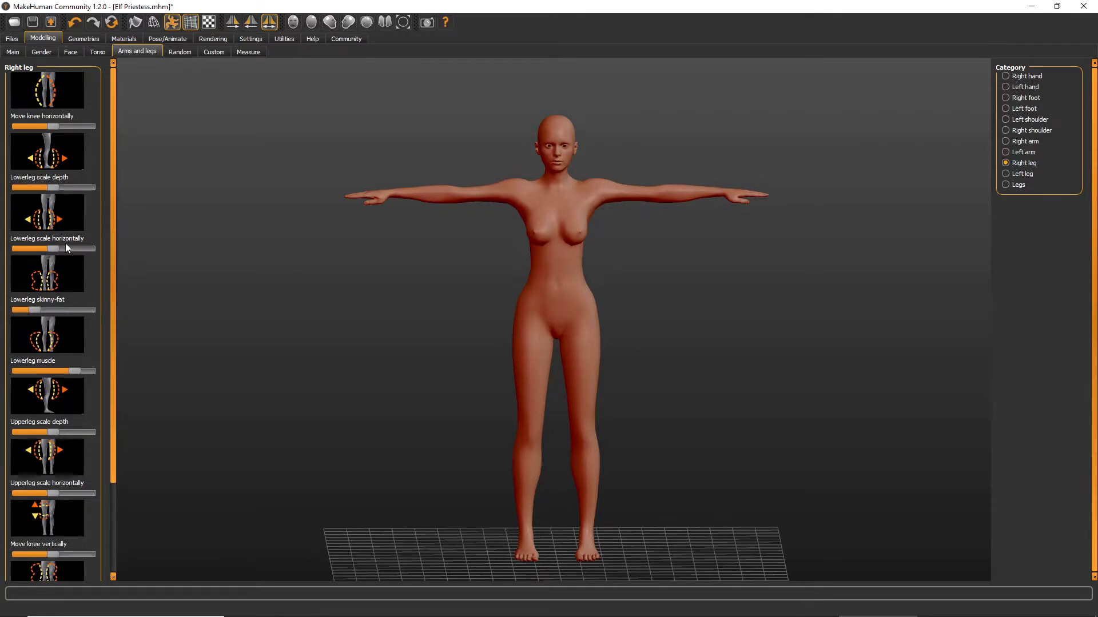
{"action": "left_click_drag", "start_coordinate": [54, 252], "coordinate": [36, 250]}
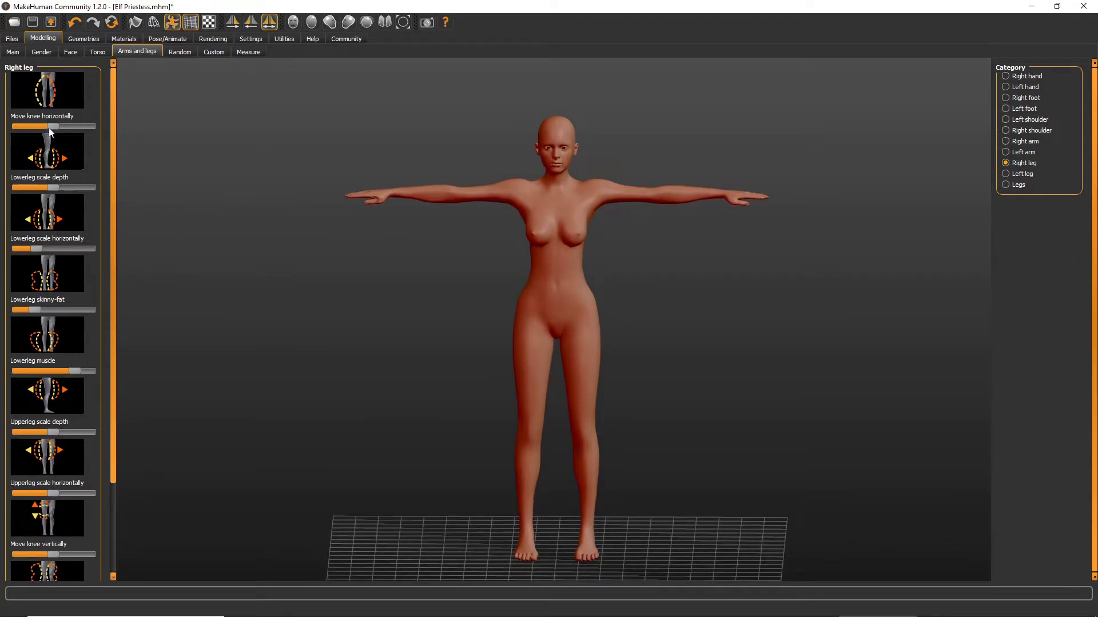
{"action": "mouse_move", "coordinate": [50, 129]}
{"action": "left_mouse_down"}
{"action": "mouse_move", "coordinate": [34, 129]}
{"action": "mouse_move", "coordinate": [78, 129]}
{"action": "mouse_move", "coordinate": [66, 131]}
{"action": "left_mouse_up"}
{"action": "left_click_drag", "start_coordinate": [309, 204], "coordinate": [440, 292]}
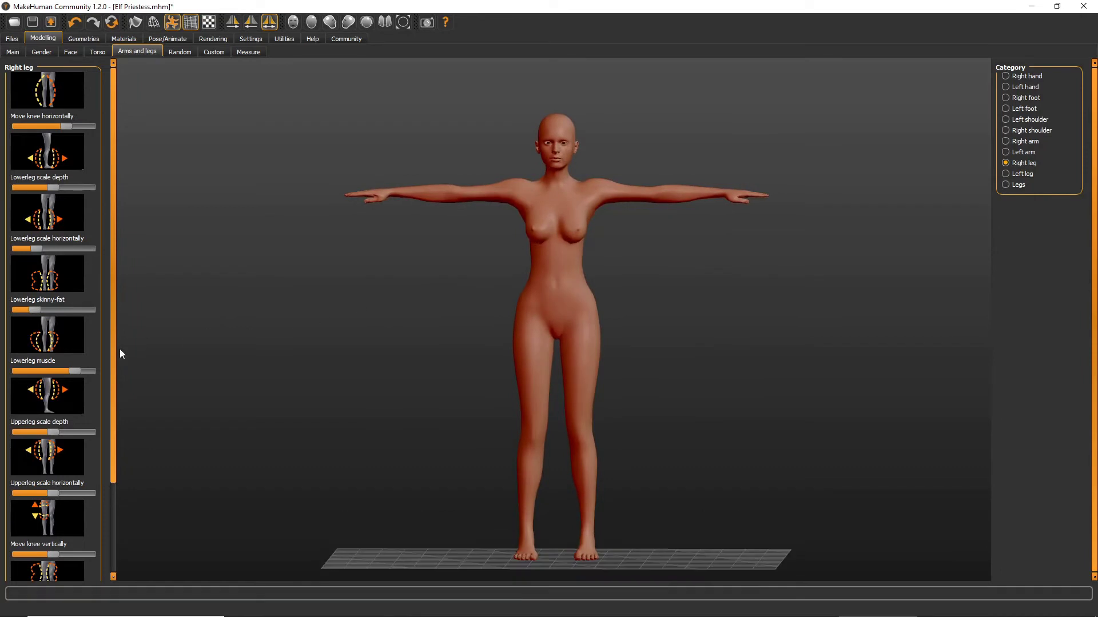
Make the thighs fuller by raising the right leg's Upperleg scale horizontally and Upperleg scale depth well above the default
{"action": "left_click_drag", "start_coordinate": [114, 350], "coordinate": [96, 435]}
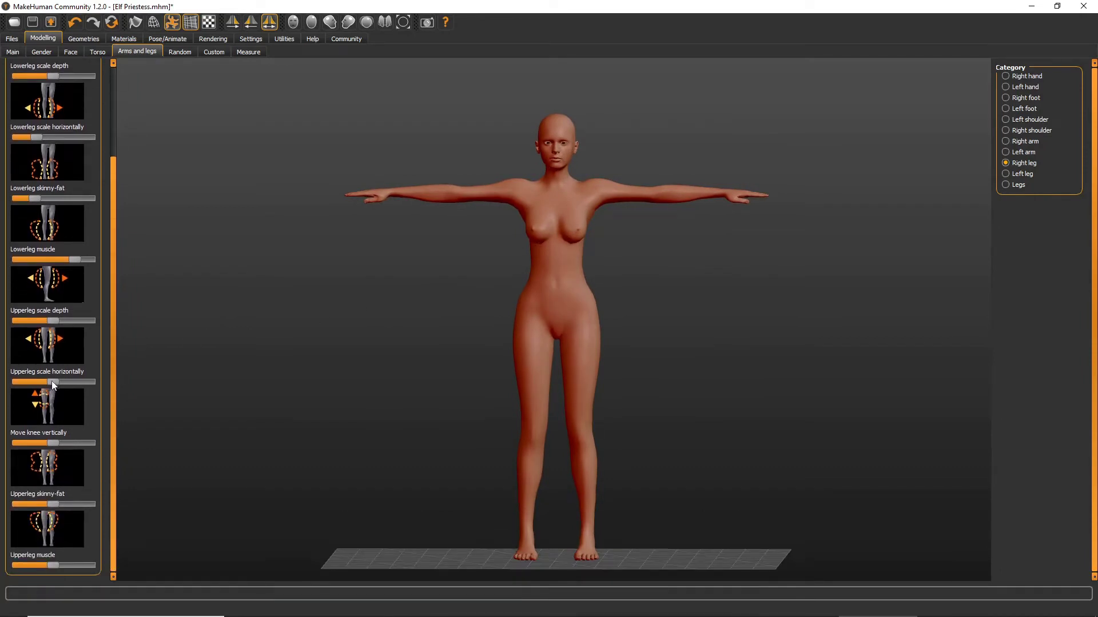
{"action": "left_click_drag", "start_coordinate": [52, 382], "coordinate": [81, 379]}
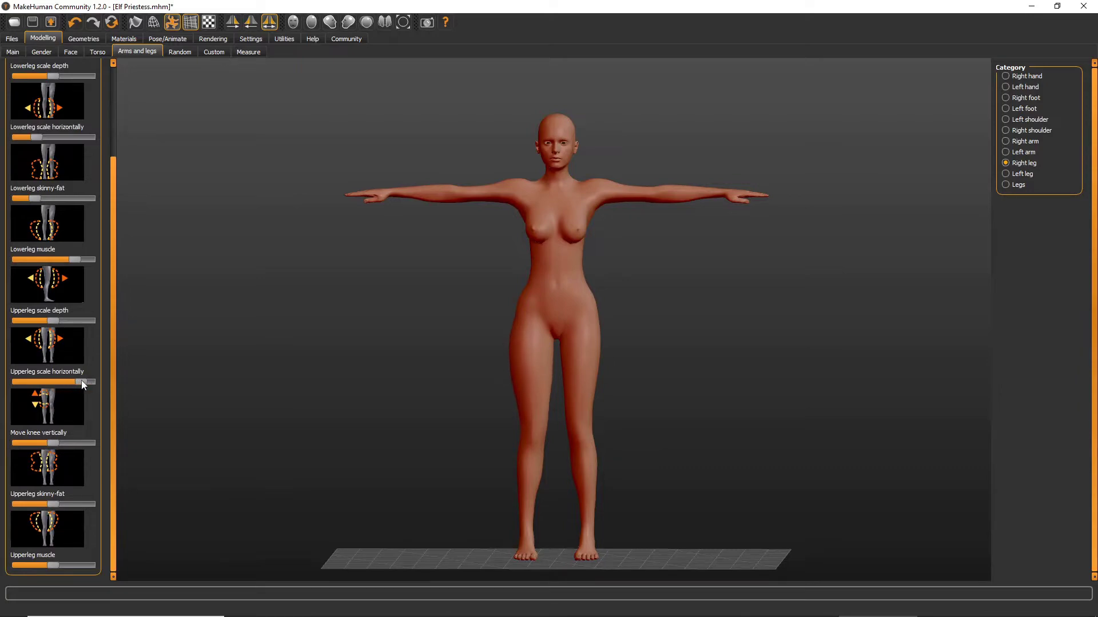
{"action": "left_click_drag", "start_coordinate": [189, 397], "coordinate": [157, 406]}
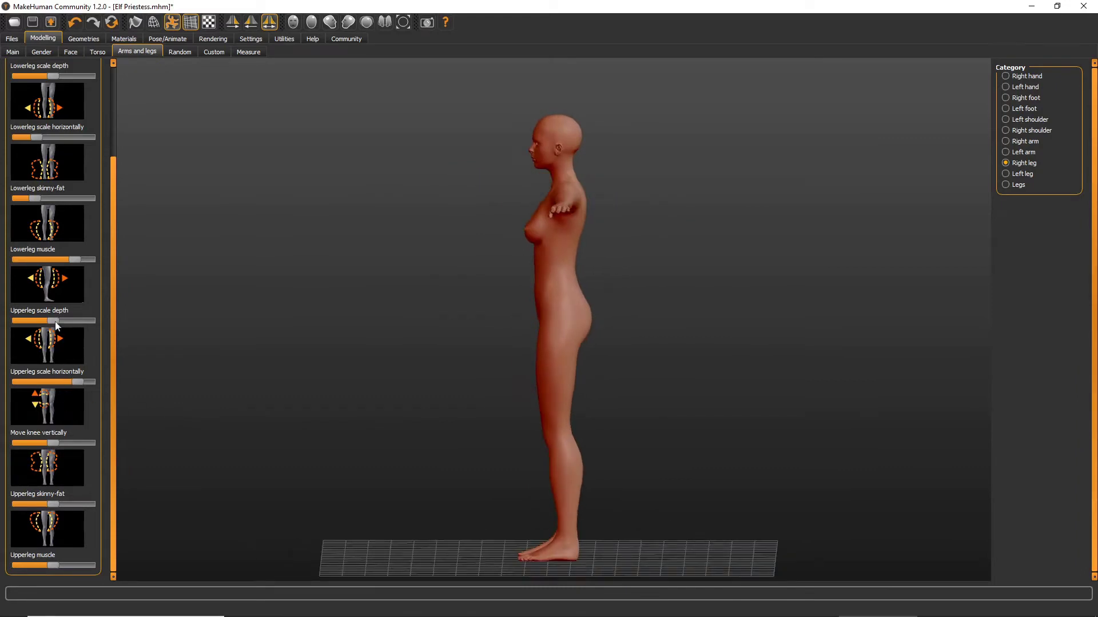
{"action": "left_click_drag", "start_coordinate": [53, 321], "coordinate": [67, 322]}
{"action": "left_click_drag", "start_coordinate": [205, 341], "coordinate": [376, 345]}
{"action": "left_click_drag", "start_coordinate": [69, 320], "coordinate": [80, 322]}
{"action": "left_click_drag", "start_coordinate": [461, 398], "coordinate": [359, 362]}
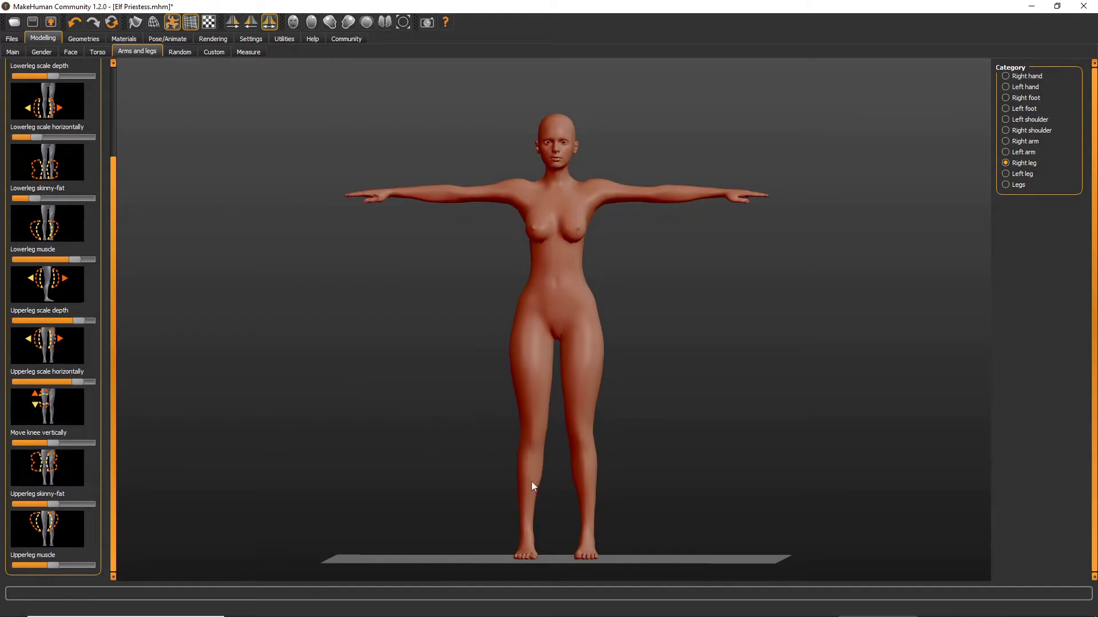
Lengthen the lower legs by raising Lowerlegs height in the Legs category moderately above the default
{"action": "scroll", "coordinate": [480, 452], "scroll_direction": "up", "scroll_amount": 1}
{"action": "scroll", "coordinate": [468, 442], "scroll_direction": "down", "scroll_amount": 1}
{"action": "scroll", "coordinate": [464, 442], "scroll_direction": "down", "scroll_amount": 1}
{"action": "scroll", "coordinate": [412, 438], "scroll_direction": "up", "scroll_amount": 1}
{"action": "scroll", "coordinate": [379, 432], "scroll_direction": "down", "scroll_amount": 1}
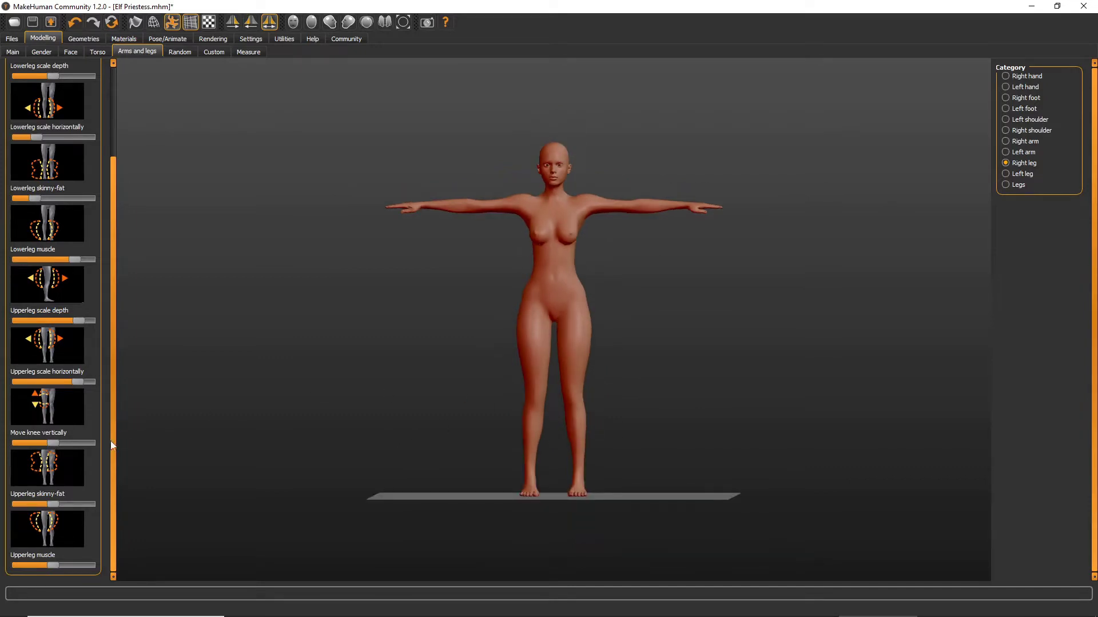
{"action": "scroll", "coordinate": [116, 309], "scroll_direction": "up", "scroll_amount": 3}
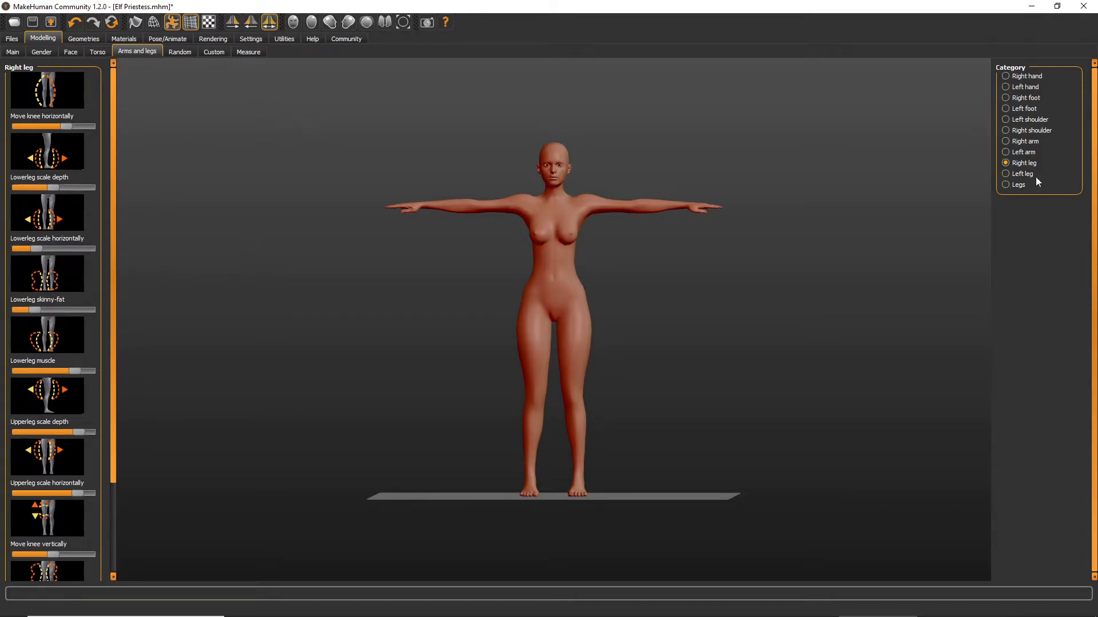
{"action": "left_click", "coordinate": [1017, 184]}
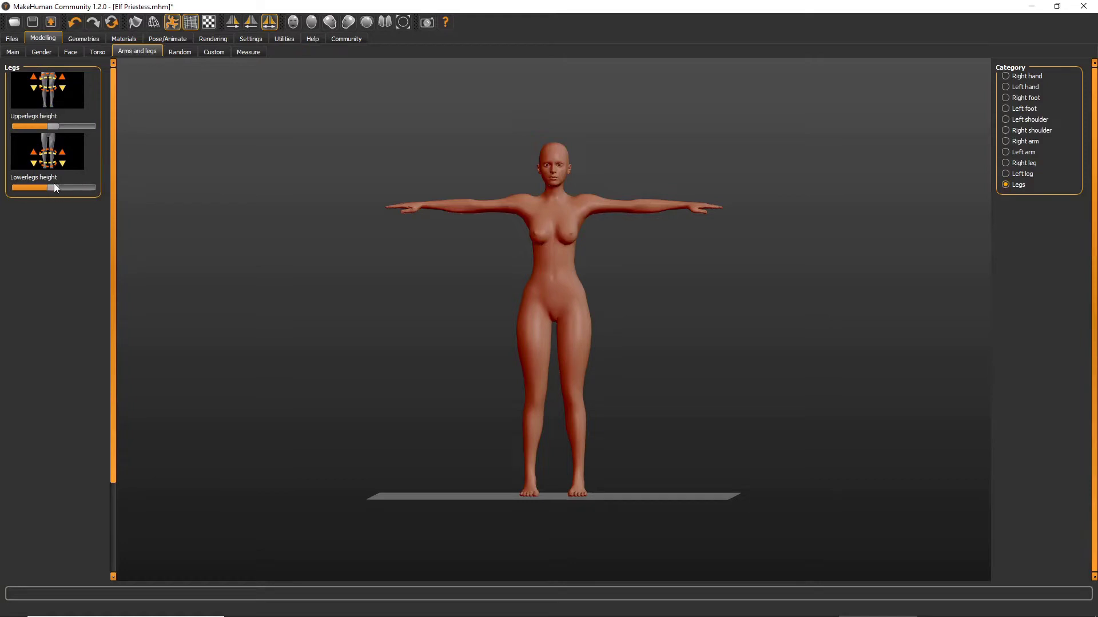
{"action": "left_click_drag", "start_coordinate": [54, 186], "coordinate": [67, 186]}
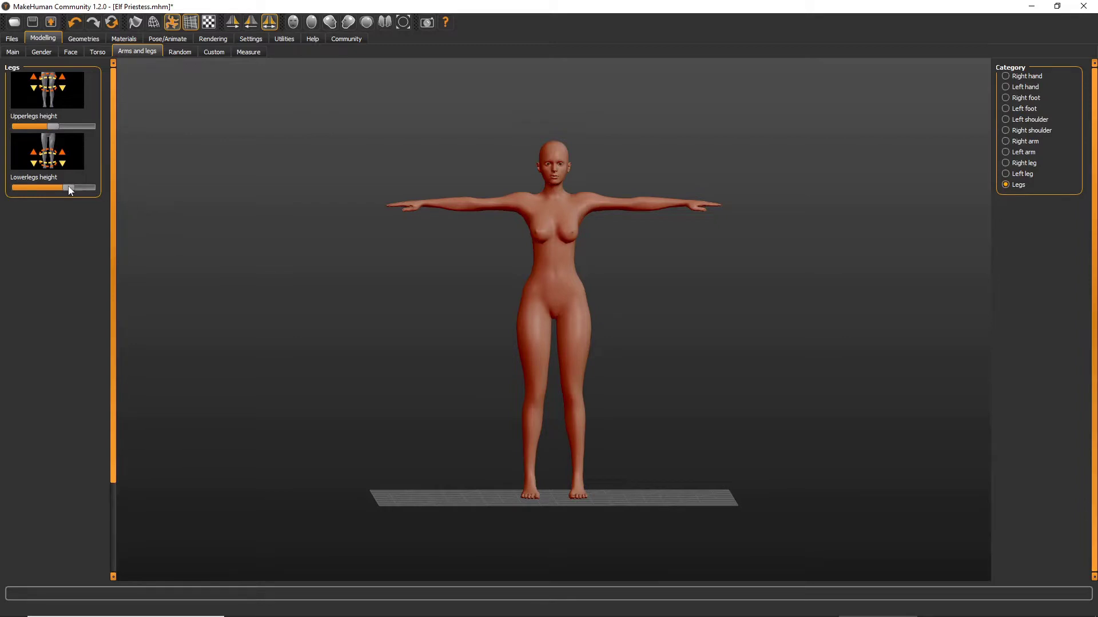
{"action": "left_click_drag", "start_coordinate": [68, 187], "coordinate": [72, 186]}
{"action": "mouse_move", "coordinate": [264, 235]}
{"action": "left_mouse_down"}
{"action": "mouse_move", "coordinate": [155, 237]}
{"action": "mouse_move", "coordinate": [264, 241]}
{"action": "left_mouse_up"}
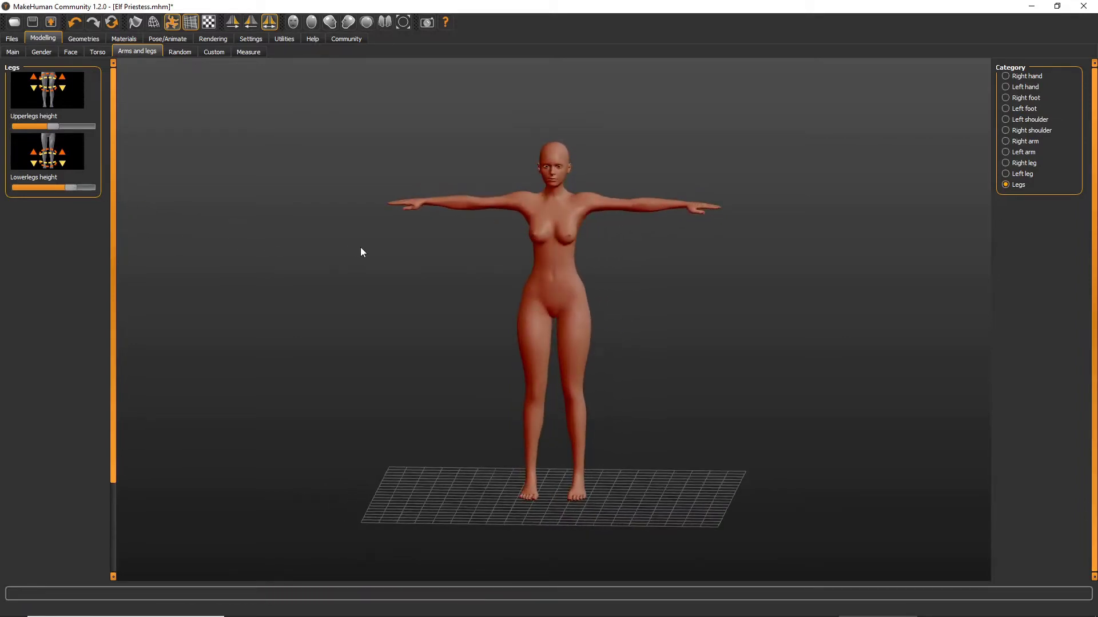
Tone the thighs by raising the left leg's Upperleg muscle moderately above the default
{"action": "left_click", "coordinate": [1022, 174]}
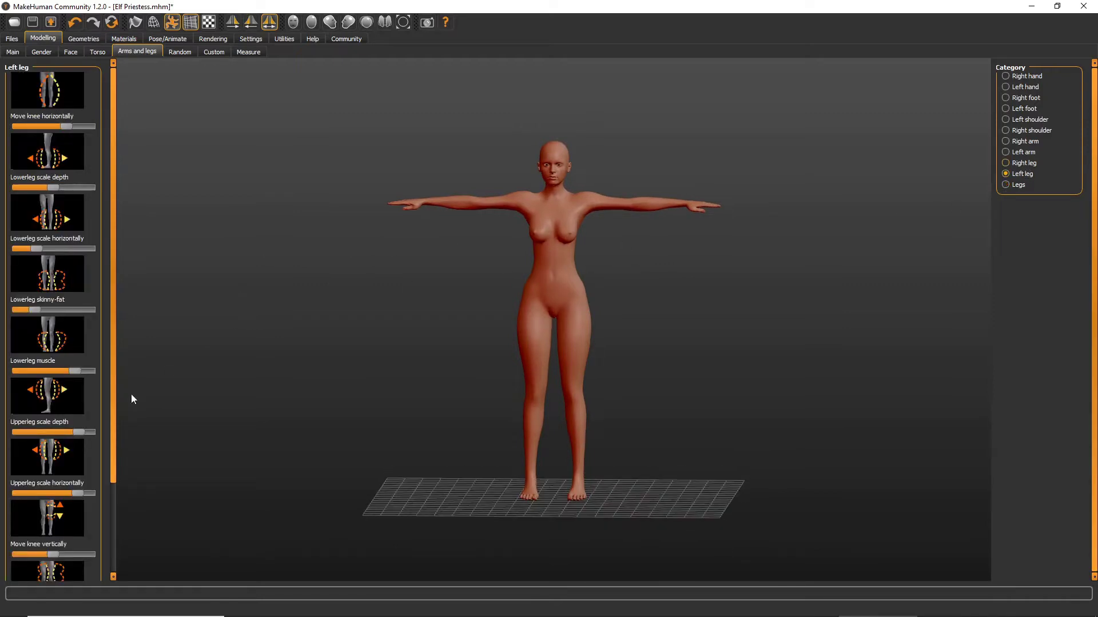
{"action": "scroll", "coordinate": [113, 426], "scroll_direction": "down", "scroll_amount": 3}
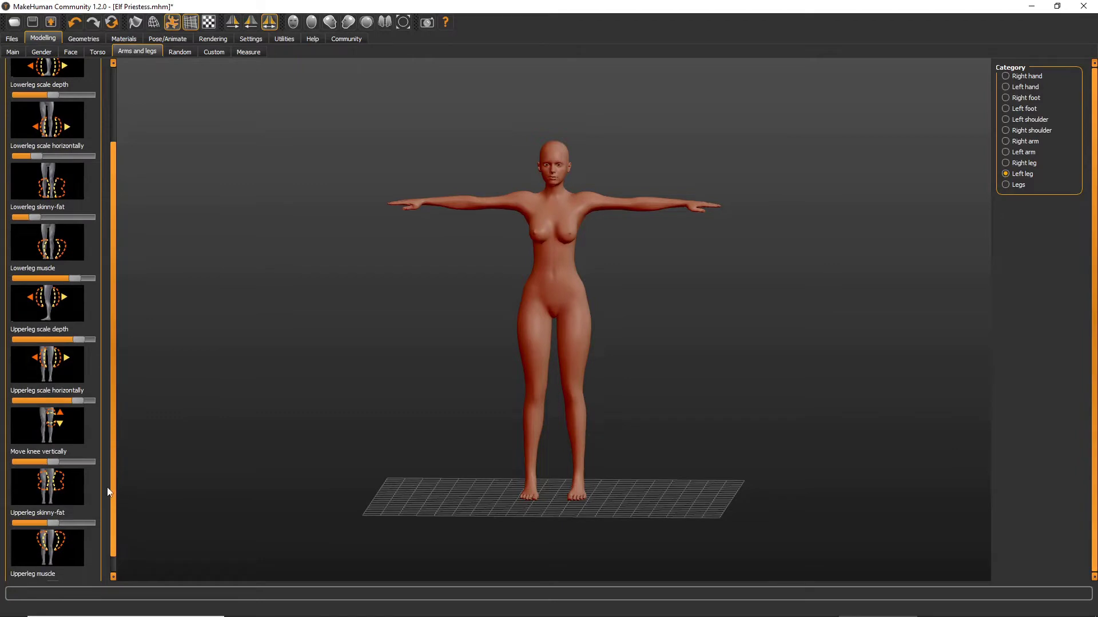
{"action": "scroll", "coordinate": [111, 511], "scroll_direction": "down", "scroll_amount": 1}
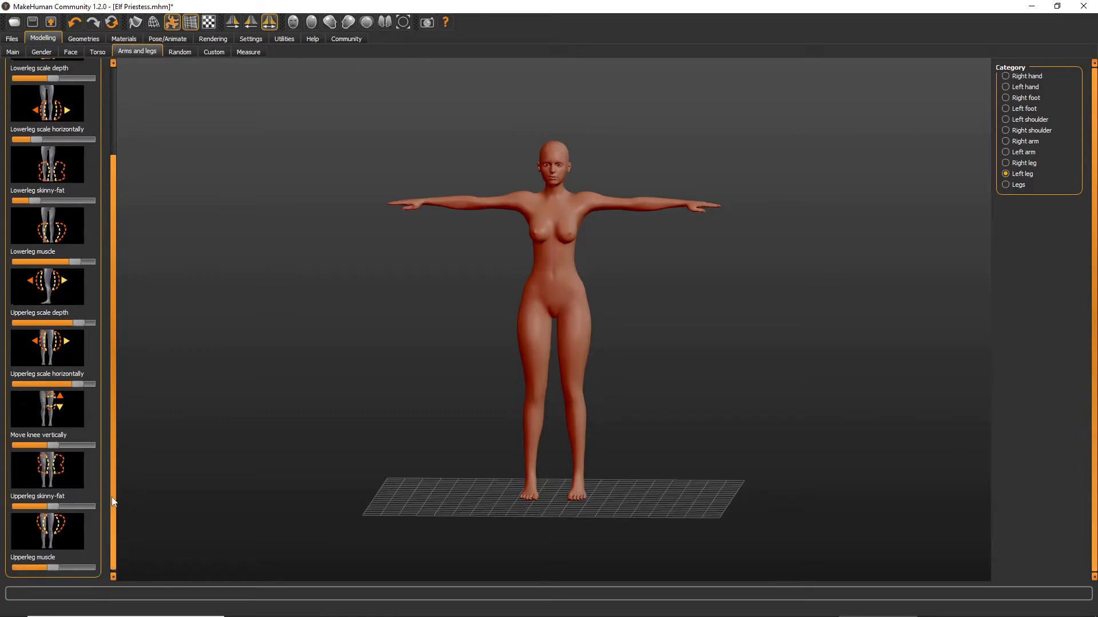
{"action": "mouse_move", "coordinate": [50, 567]}
{"action": "left_mouse_down"}
{"action": "mouse_move", "coordinate": [102, 567]}
{"action": "mouse_move", "coordinate": [69, 567]}
{"action": "left_mouse_up"}
{"action": "left_click_drag", "start_coordinate": [286, 512], "coordinate": [514, 439]}
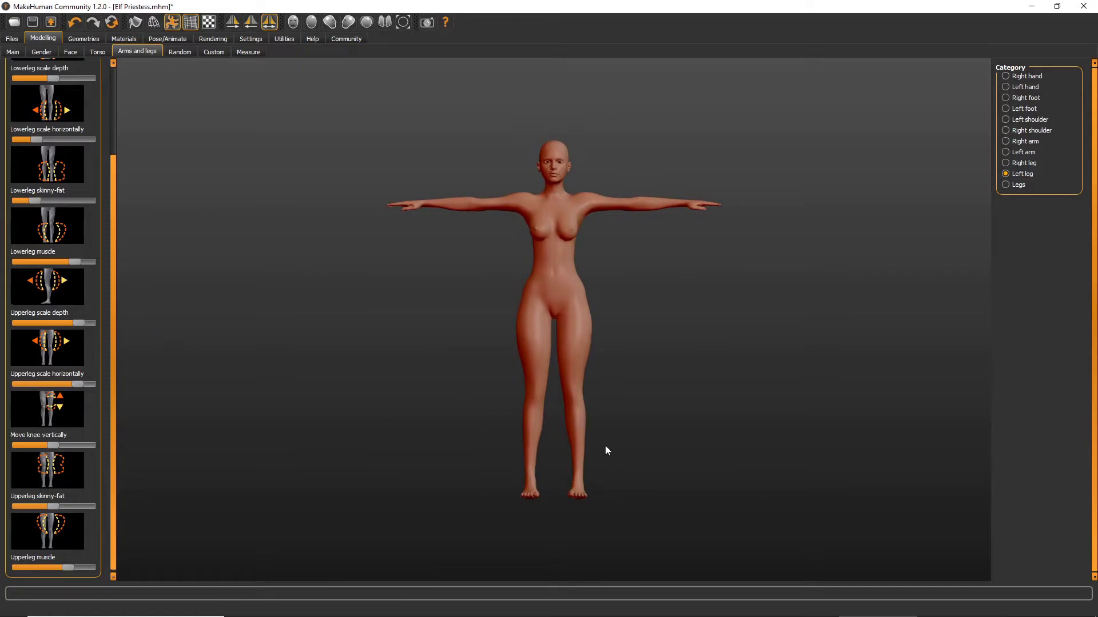
{"action": "left_click_drag", "start_coordinate": [606, 446], "coordinate": [613, 435]}
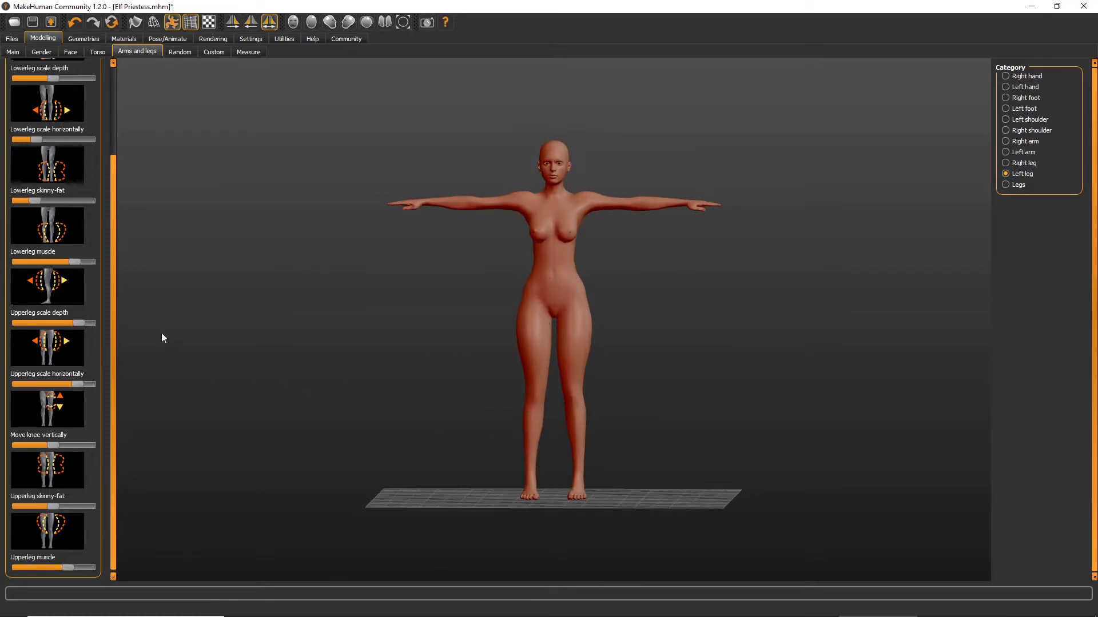
Set the left leg's Lowerleg scale horizontally slightly above the default and its Lowerleg scale depth slightly below it
{"action": "left_click_drag", "start_coordinate": [114, 294], "coordinate": [114, 265]}
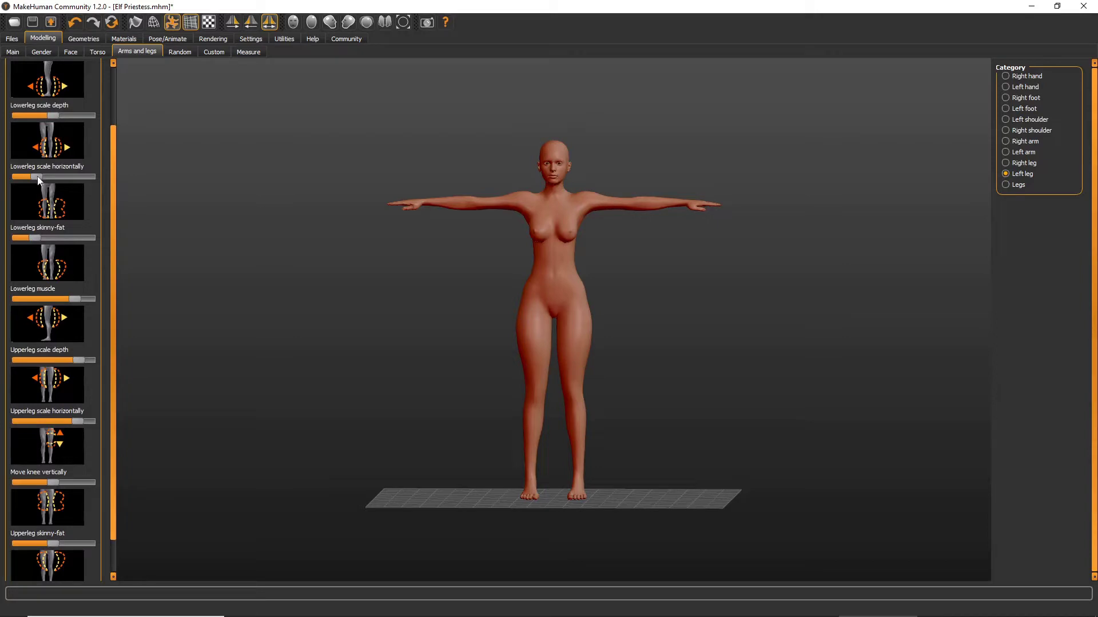
{"action": "left_click_drag", "start_coordinate": [38, 178], "coordinate": [71, 190]}
{"action": "left_click_drag", "start_coordinate": [303, 279], "coordinate": [97, 215]}
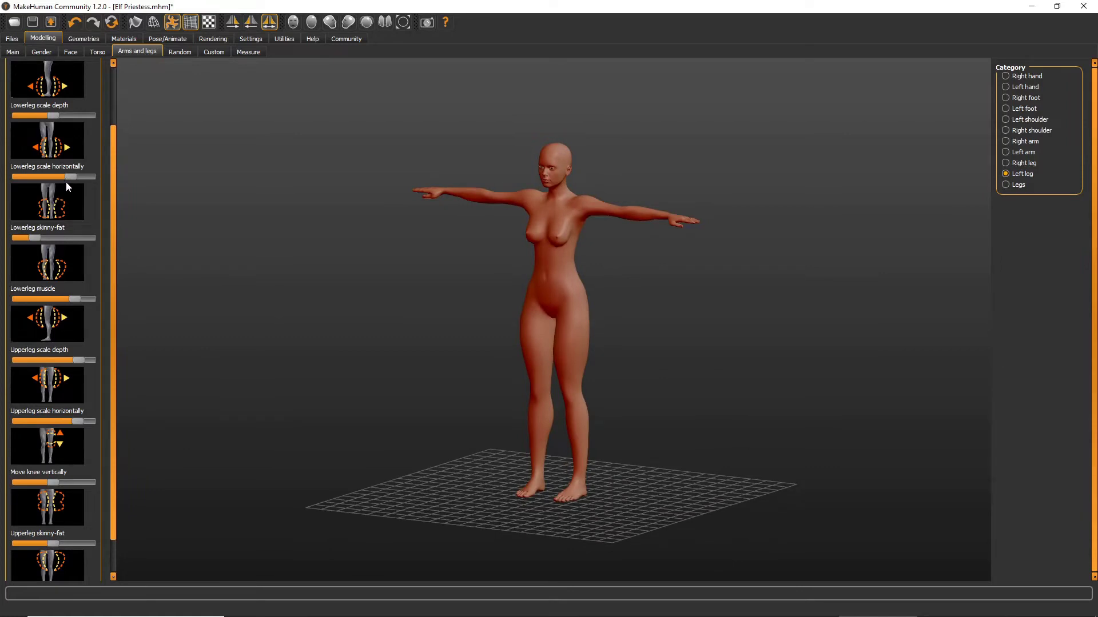
{"action": "mouse_move", "coordinate": [71, 179]}
{"action": "left_mouse_down"}
{"action": "mouse_move", "coordinate": [33, 183]}
{"action": "mouse_move", "coordinate": [60, 178]}
{"action": "left_mouse_up"}
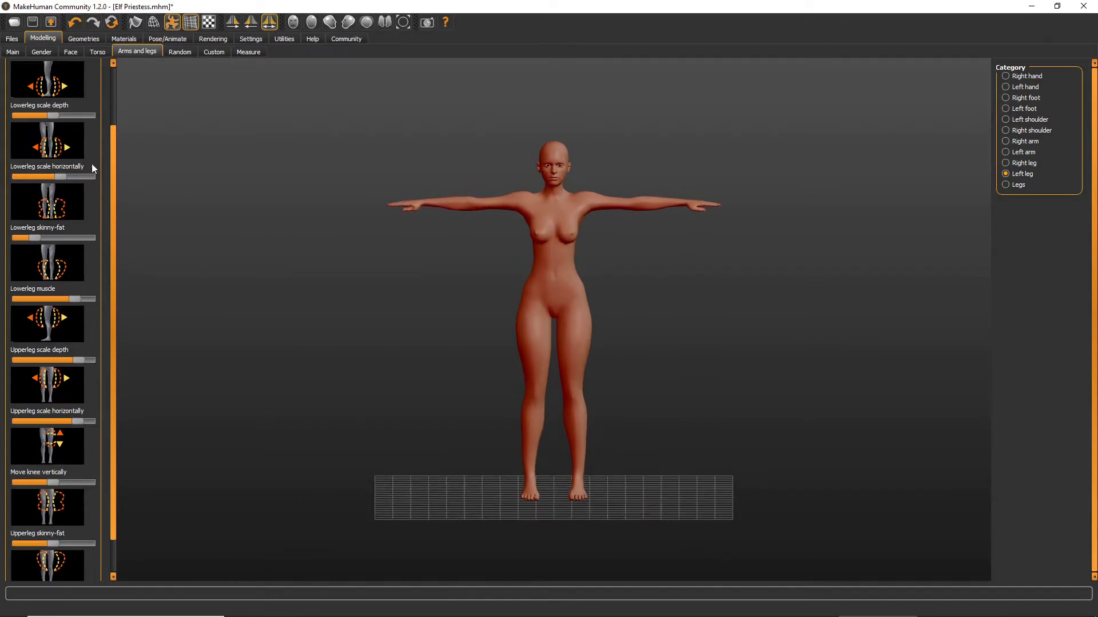
{"action": "left_click_drag", "start_coordinate": [209, 216], "coordinate": [99, 201]}
{"action": "left_click_drag", "start_coordinate": [55, 116], "coordinate": [51, 152]}
{"action": "left_click_drag", "start_coordinate": [229, 200], "coordinate": [289, 212]}
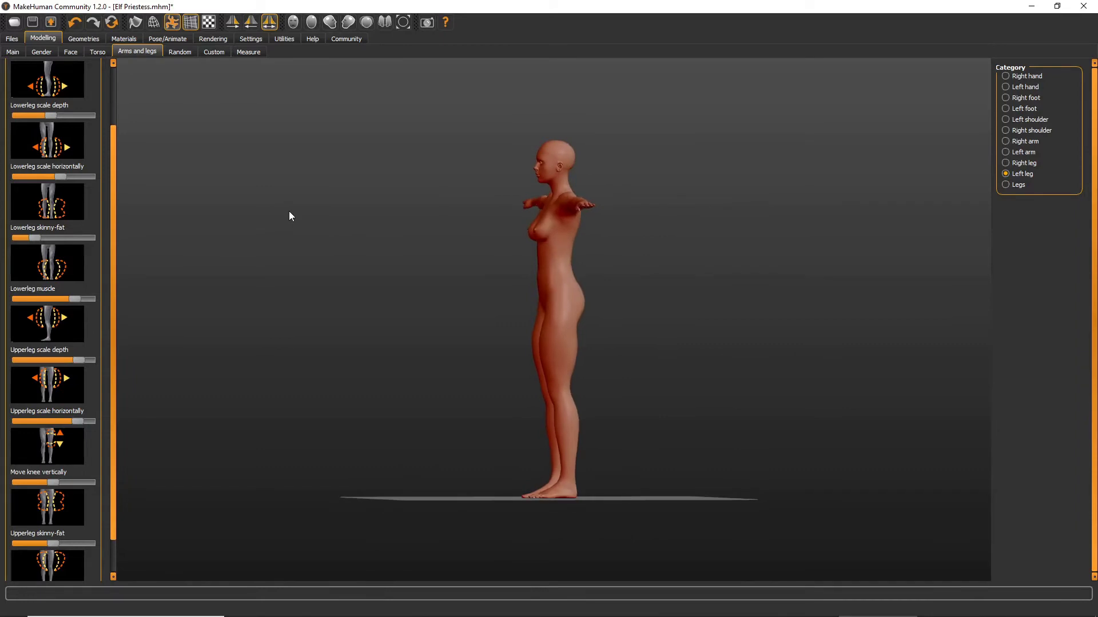
Enlarge the buttocks by raising Buttocks volume in the torso settings well above the default
{"action": "scroll", "coordinate": [429, 231], "scroll_direction": "down", "scroll_amount": 2}
{"action": "scroll", "coordinate": [423, 236], "scroll_direction": "up", "scroll_amount": 6}
{"action": "left_click_drag", "start_coordinate": [423, 242], "coordinate": [413, 241]}
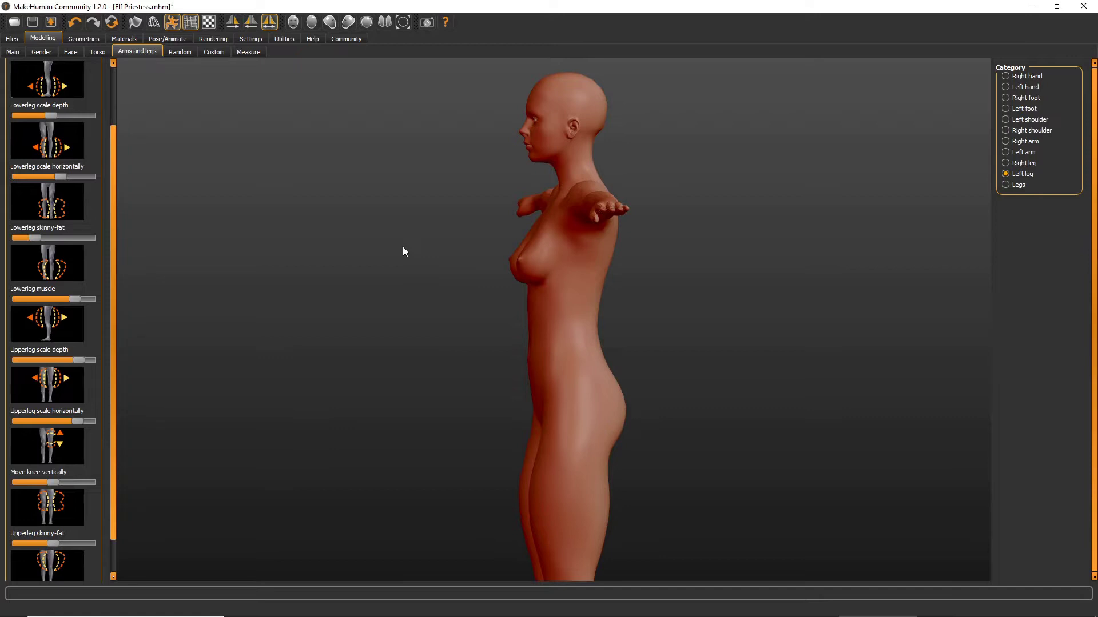
{"action": "left_click_drag", "start_coordinate": [403, 247], "coordinate": [601, 386]}
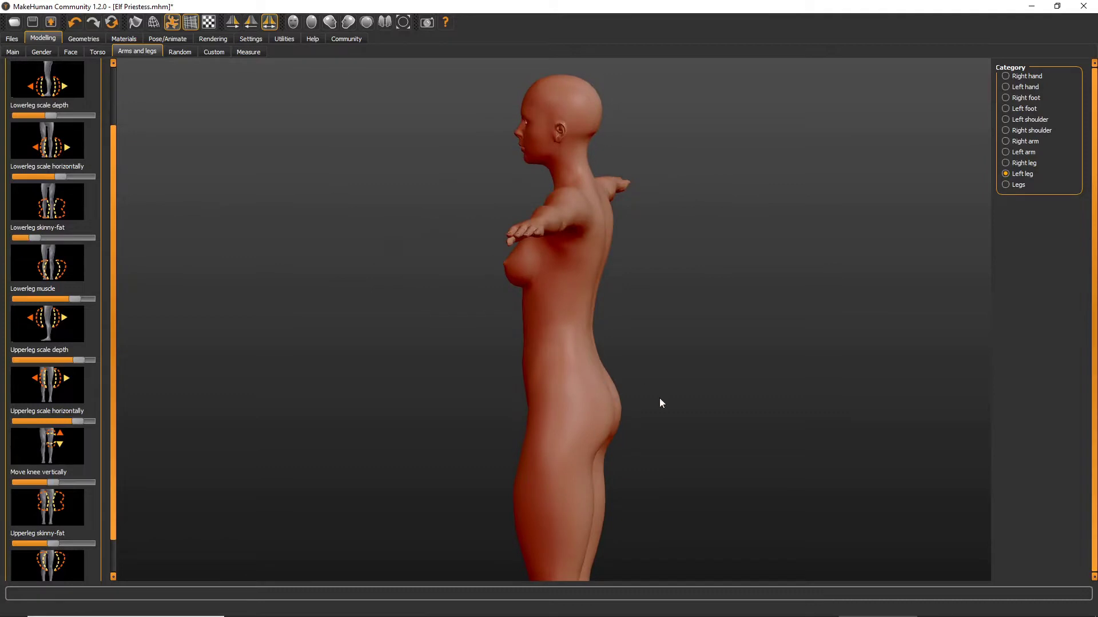
{"action": "mouse_move", "coordinate": [200, 204]}
{"action": "left_mouse_down"}
{"action": "mouse_move", "coordinate": [261, 209]}
{"action": "mouse_move", "coordinate": [207, 207]}
{"action": "left_mouse_up"}
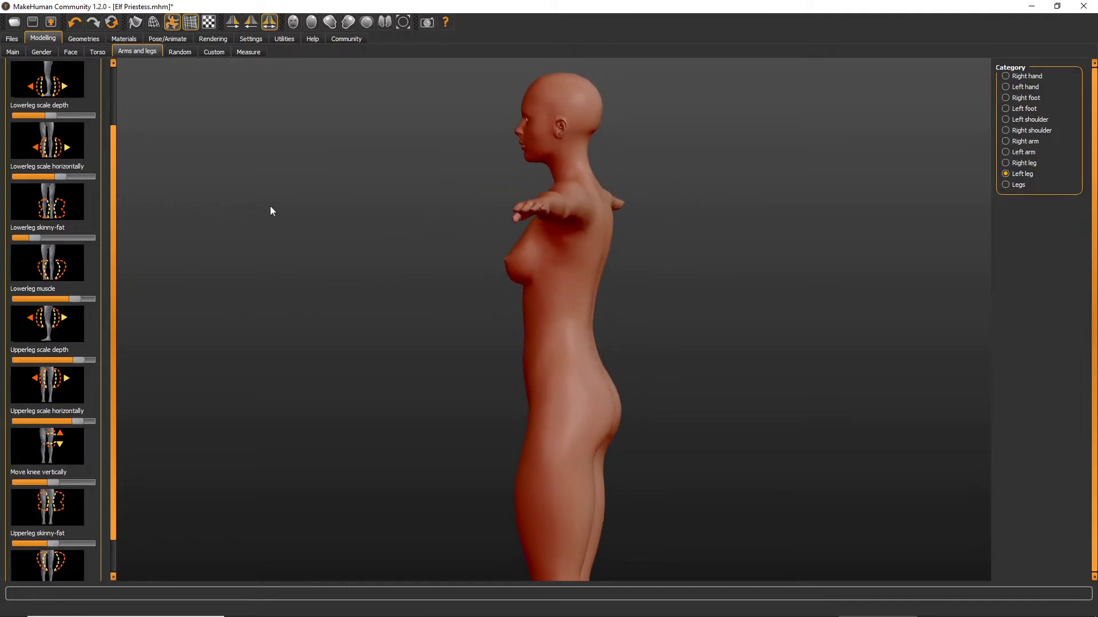
{"action": "left_click", "coordinate": [104, 52]}
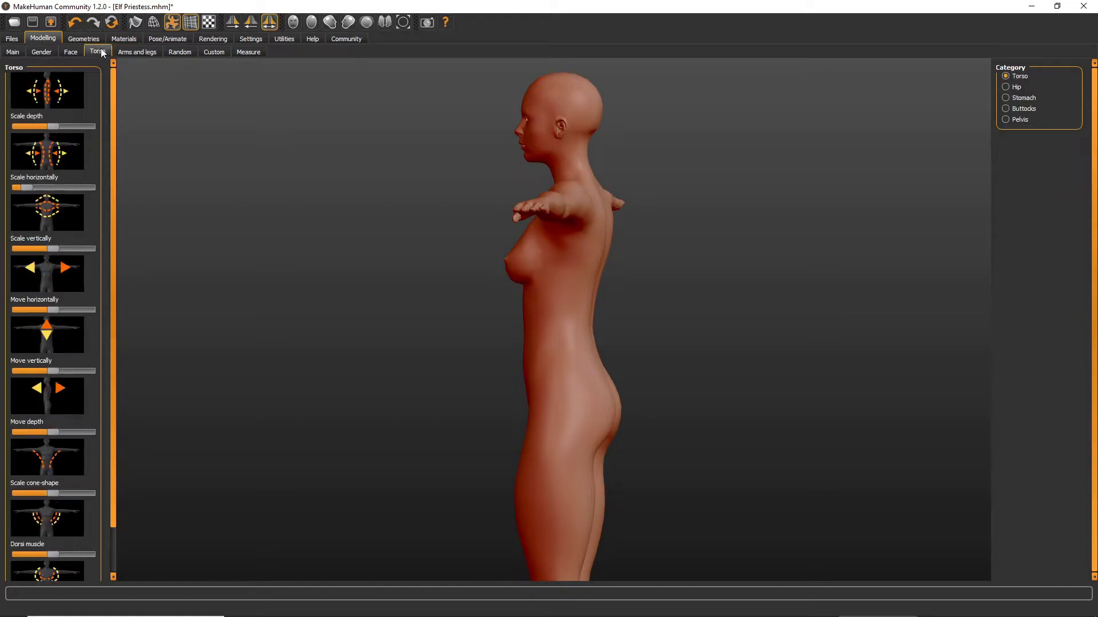
{"action": "left_click", "coordinate": [1024, 111]}
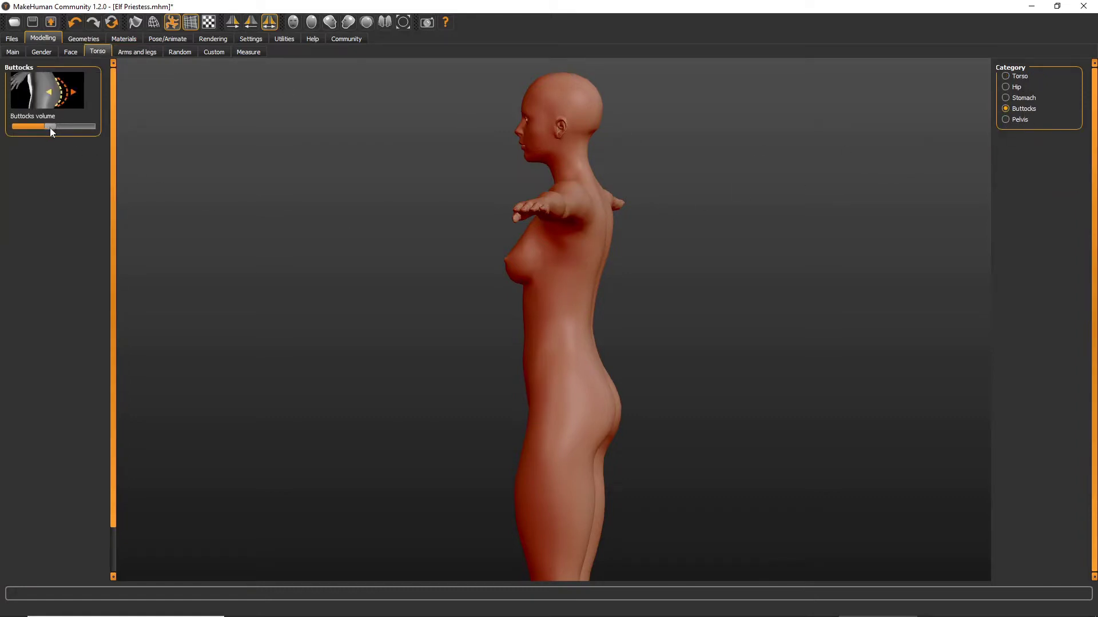
{"action": "left_click_drag", "start_coordinate": [50, 128], "coordinate": [80, 129]}
Examine the figure's overall body proportions from the front, both at full length and close up
{"action": "left_click_drag", "start_coordinate": [132, 157], "coordinate": [455, 272]}
{"action": "scroll", "coordinate": [310, 243], "scroll_direction": "down", "scroll_amount": 3}
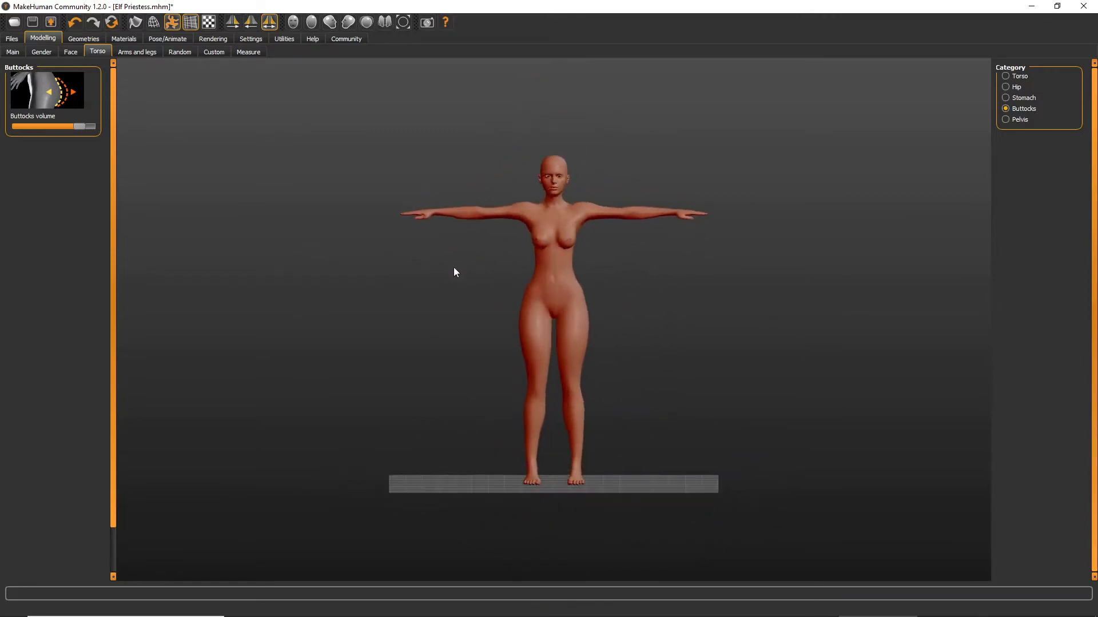
{"action": "scroll", "coordinate": [636, 298], "scroll_direction": "down", "scroll_amount": 3}
{"action": "scroll", "coordinate": [640, 313], "scroll_direction": "up", "scroll_amount": 5}
{"action": "left_click_drag", "start_coordinate": [680, 325], "coordinate": [625, 304]}
{"action": "scroll", "coordinate": [684, 327], "scroll_direction": "up", "scroll_amount": 2}
{"action": "scroll", "coordinate": [685, 321], "scroll_direction": "down", "scroll_amount": 4}
{"action": "scroll", "coordinate": [646, 311], "scroll_direction": "up", "scroll_amount": 1}
{"action": "scroll", "coordinate": [649, 309], "scroll_direction": "up", "scroll_amount": 3}
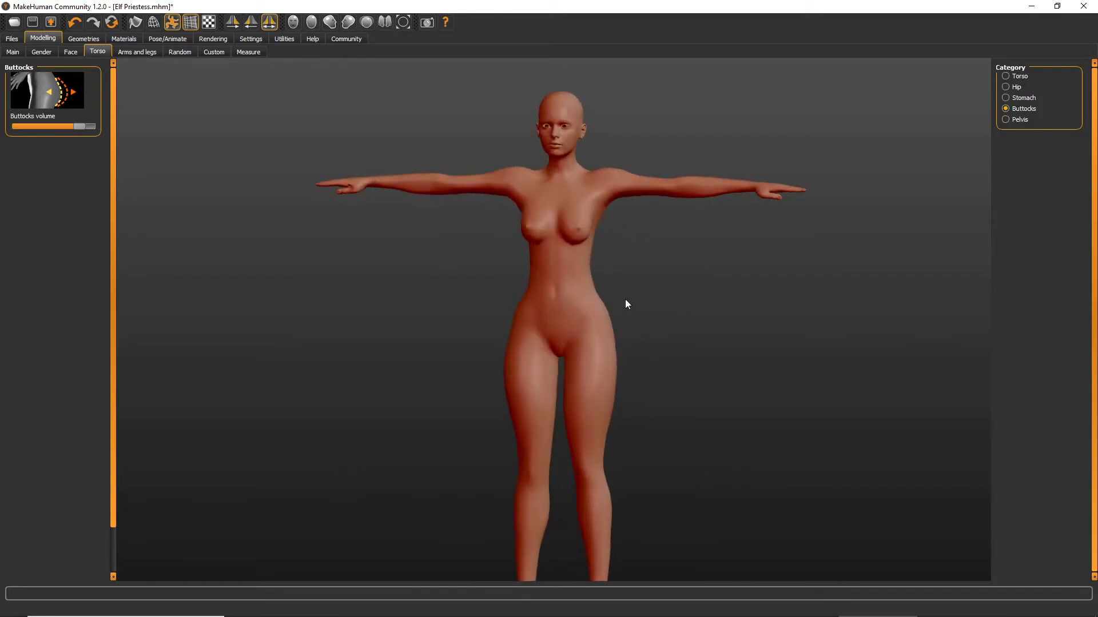
{"action": "left_click", "coordinate": [91, 39]}
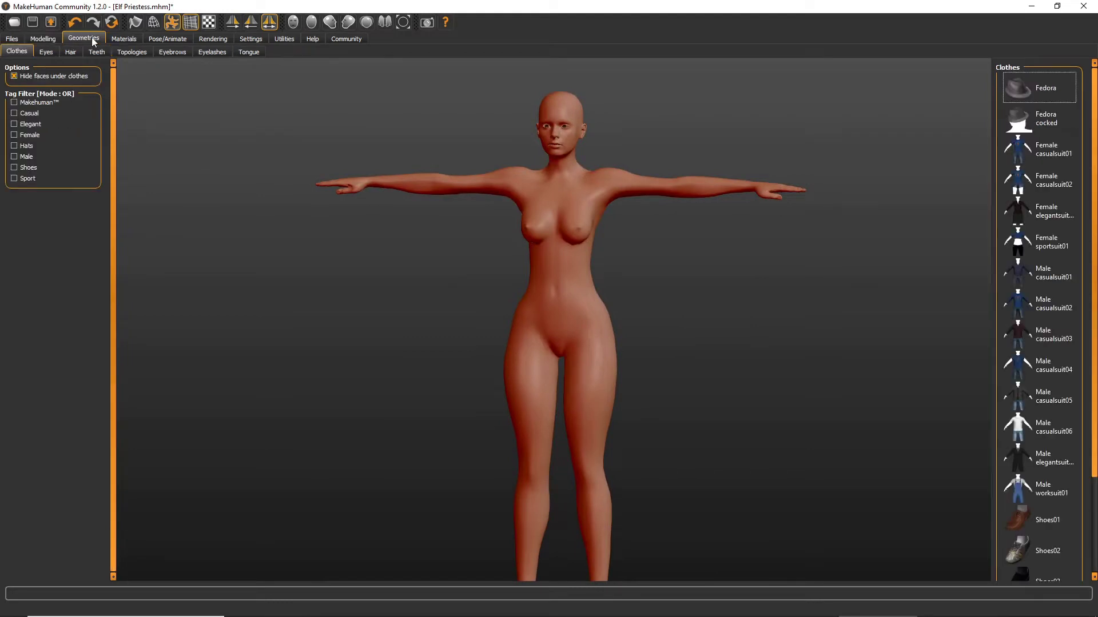
{"action": "left_click", "coordinate": [128, 38]}
{"action": "left_click", "coordinate": [148, 38]}
{"action": "left_click", "coordinate": [124, 40]}
{"action": "left_click", "coordinate": [87, 37]}
{"action": "left_click", "coordinate": [125, 36]}
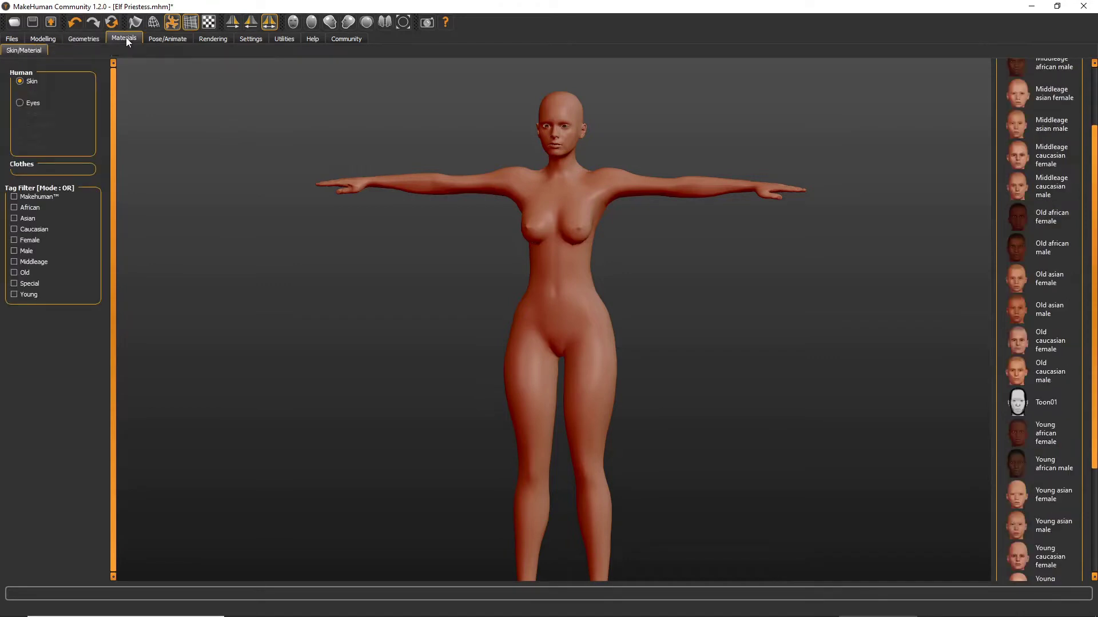
{"action": "left_click", "coordinate": [184, 39]}
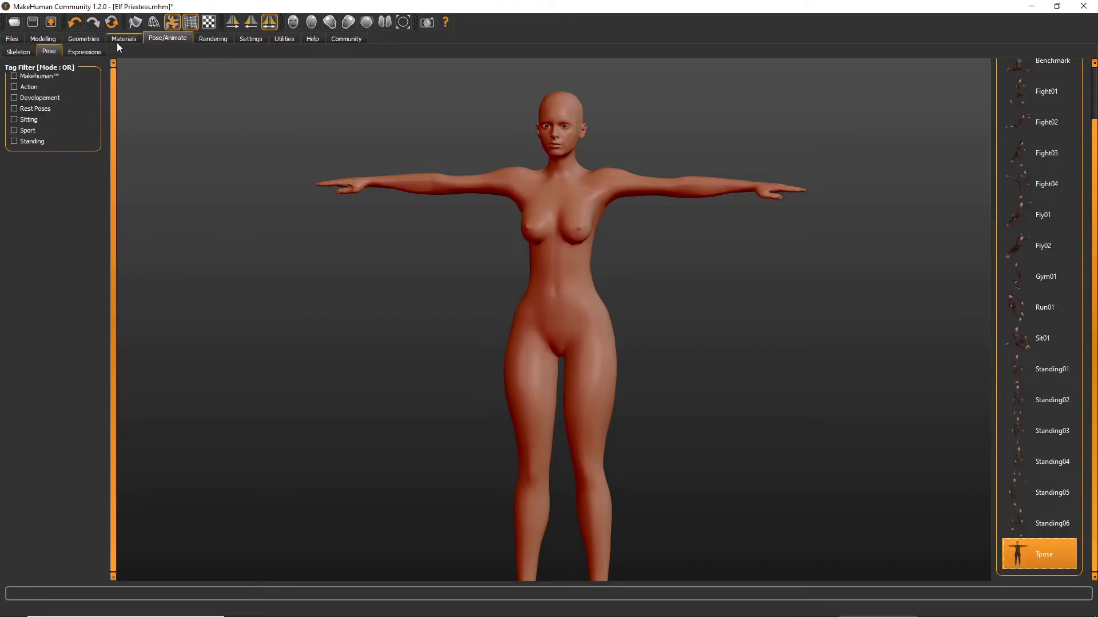
{"action": "left_click", "coordinate": [83, 38]}
{"action": "left_click", "coordinate": [47, 40]}
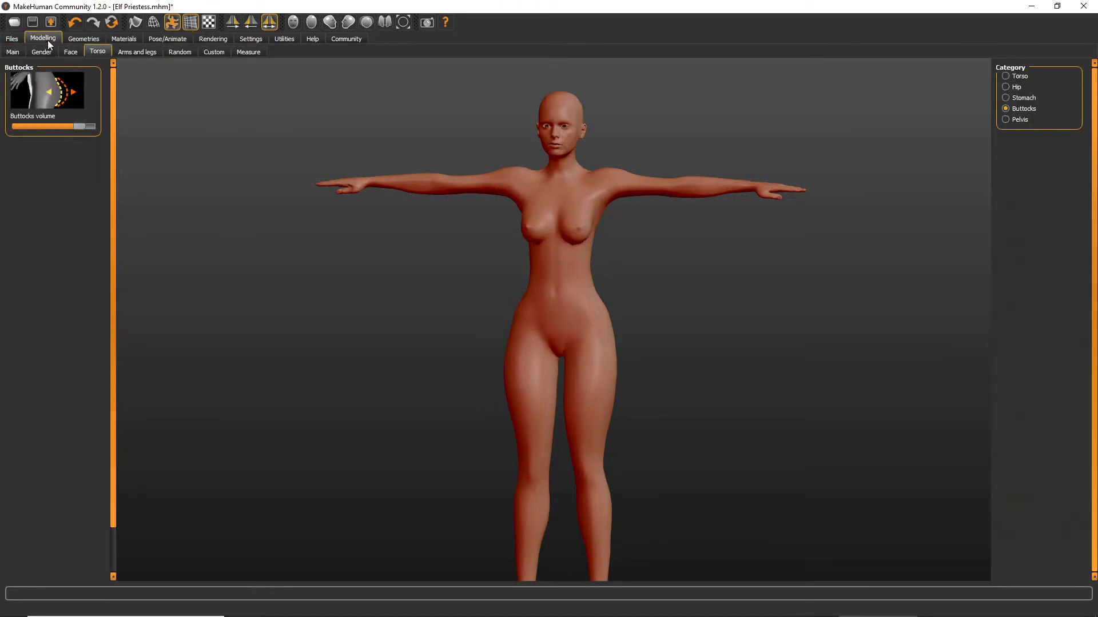
{"action": "left_click", "coordinate": [9, 40]}
Try the Female muscle 13442 topology on the figure and return the topology to None
{"action": "left_click", "coordinate": [33, 37]}
{"action": "left_click", "coordinate": [83, 38]}
{"action": "left_click", "coordinate": [132, 52]}
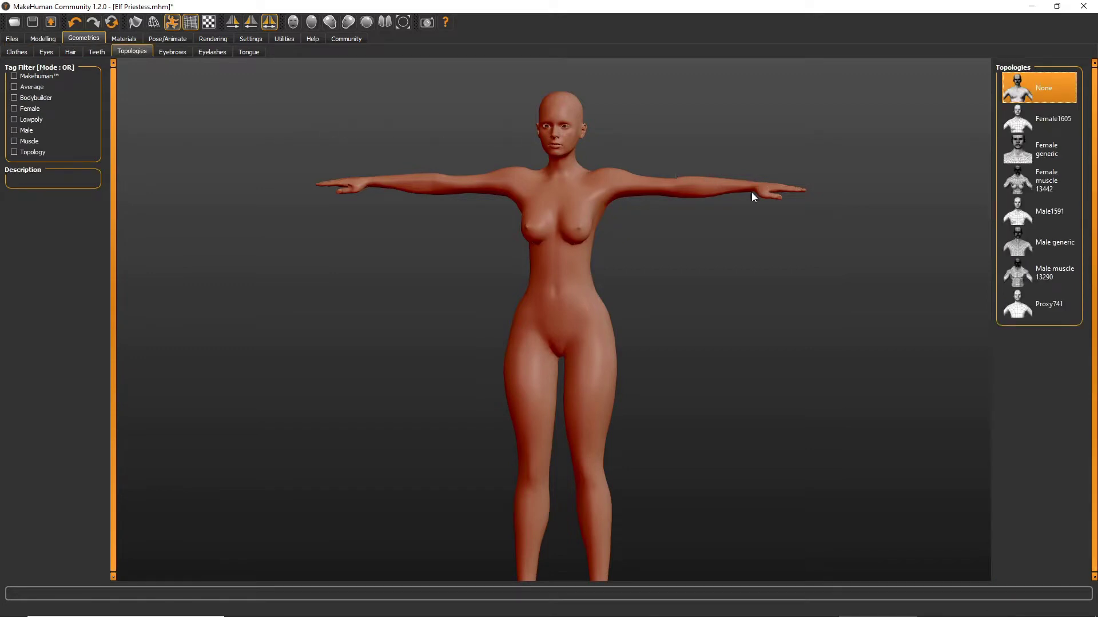
{"action": "mouse_move", "coordinate": [672, 215]}
{"action": "left_mouse_down"}
{"action": "mouse_move", "coordinate": [742, 204]}
{"action": "mouse_move", "coordinate": [685, 211]}
{"action": "left_mouse_up"}
{"action": "scroll", "coordinate": [685, 211], "scroll_direction": "up", "scroll_amount": 2}
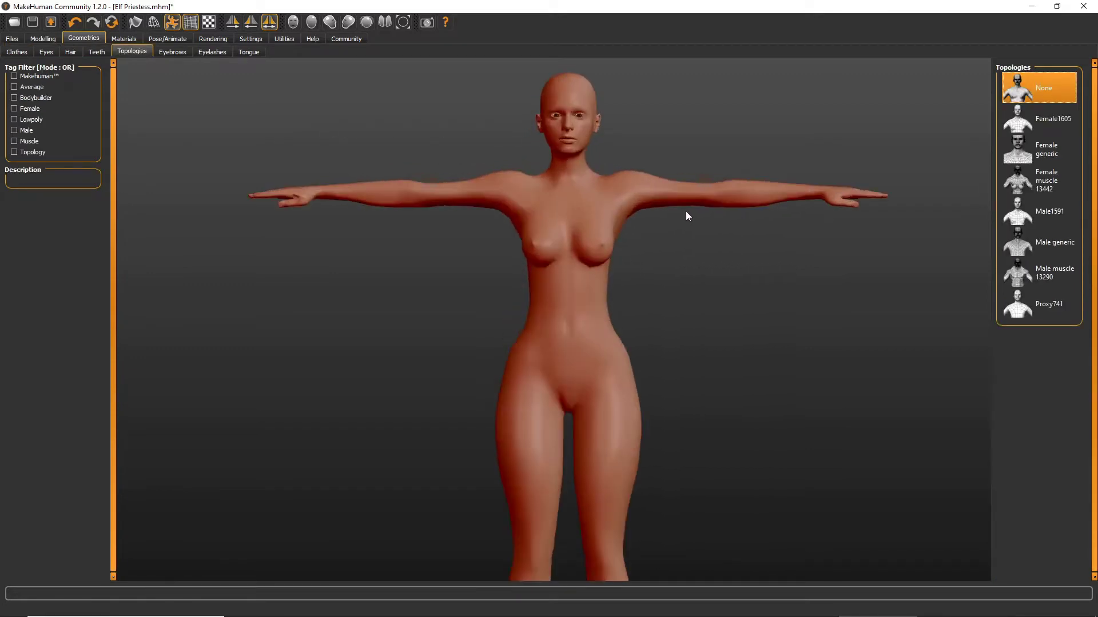
{"action": "scroll", "coordinate": [687, 216], "scroll_direction": "down", "scroll_amount": 3}
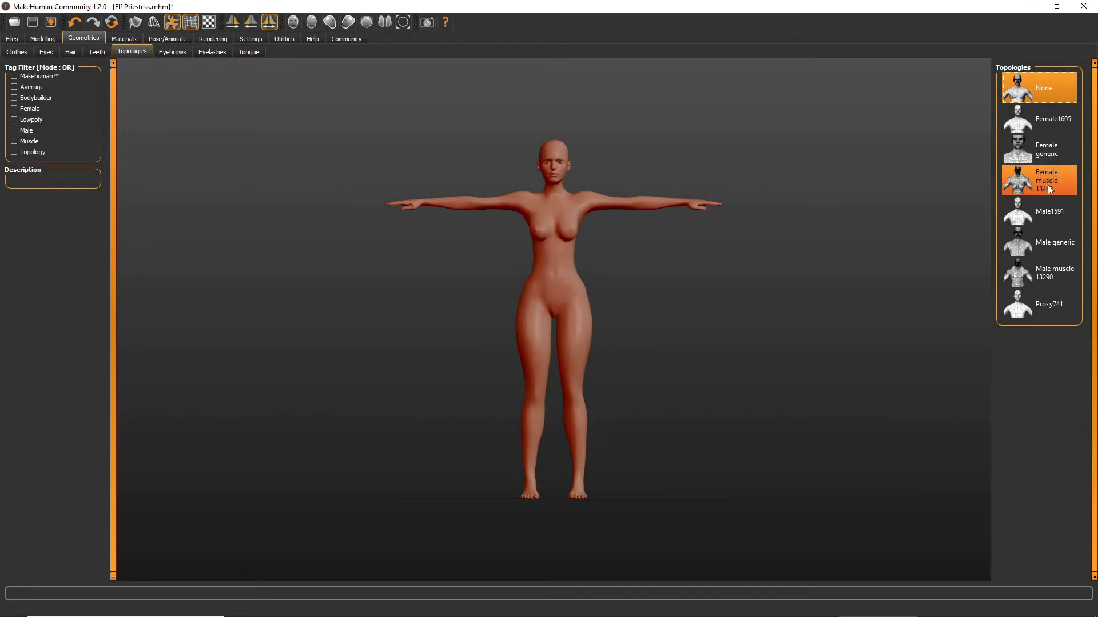
{"action": "left_click", "coordinate": [1047, 184]}
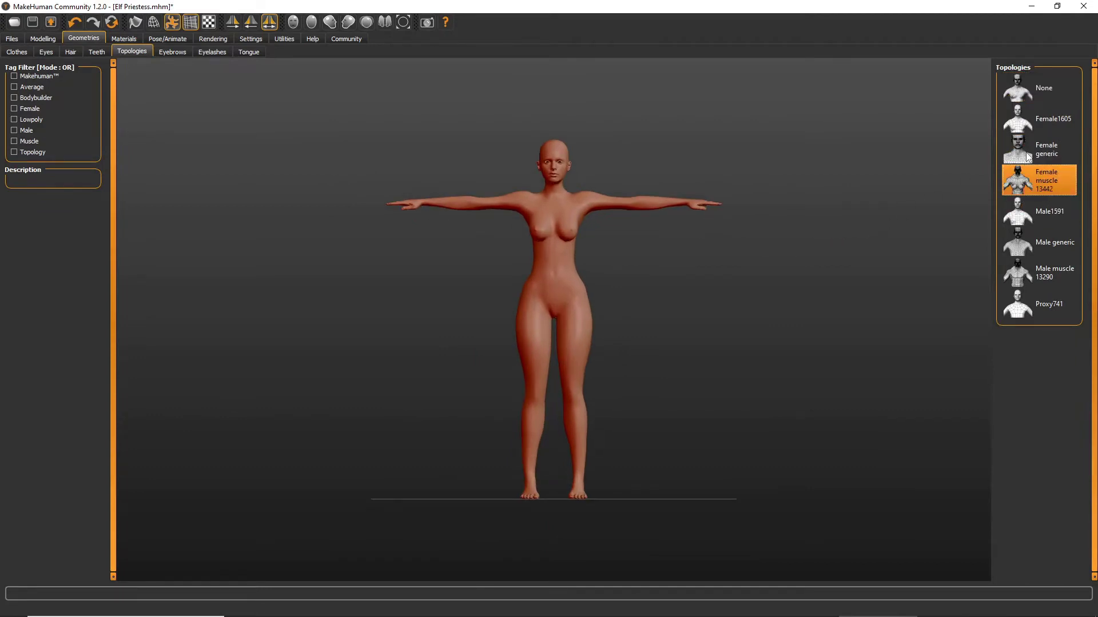
{"action": "mouse_move", "coordinate": [697, 262]}
{"action": "left_mouse_down"}
{"action": "mouse_move", "coordinate": [835, 264]}
{"action": "mouse_move", "coordinate": [657, 263]}
{"action": "mouse_move", "coordinate": [707, 267]}
{"action": "left_mouse_up"}
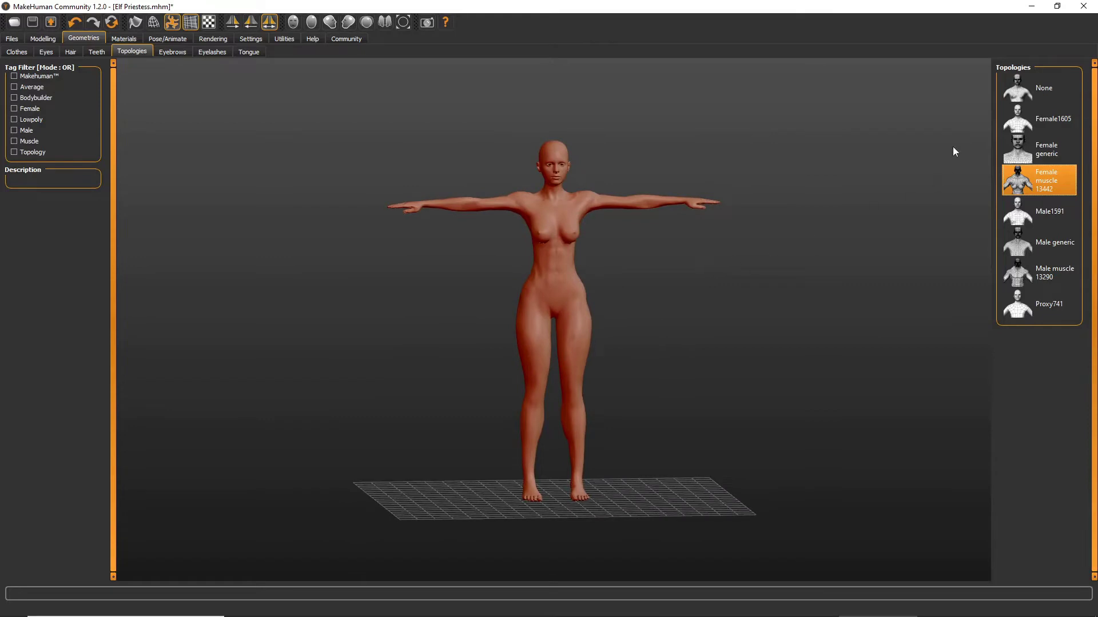
{"action": "left_click", "coordinate": [1044, 87]}
{"action": "left_click_drag", "start_coordinate": [829, 215], "coordinate": [800, 233]}
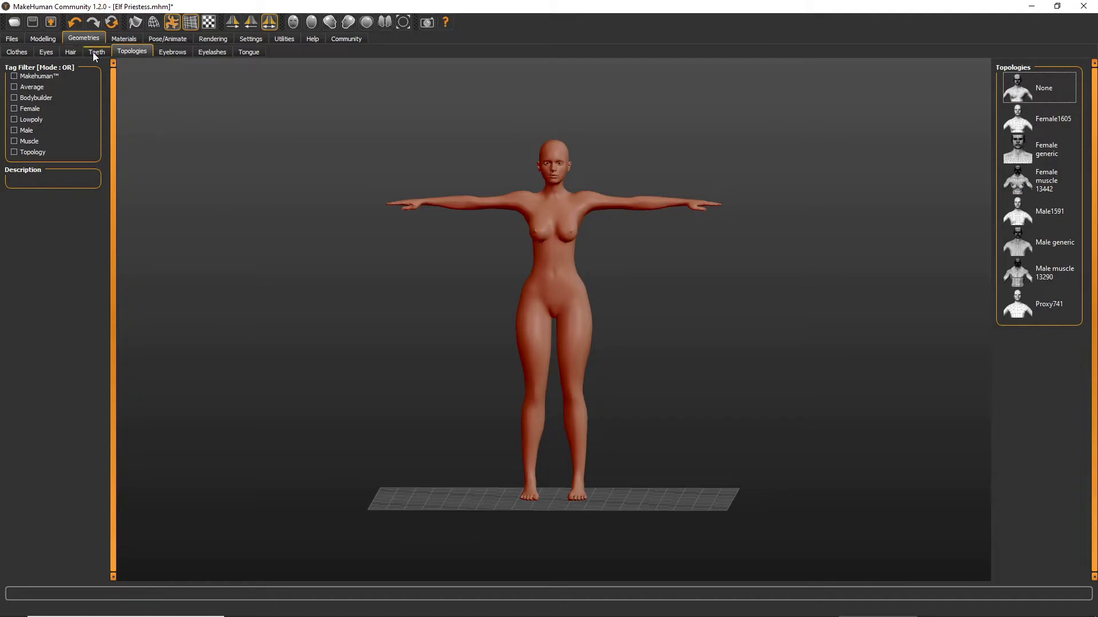
Check the figure's eye geometry options and look at the elf reference image in Blender before returning to MakeHuman
{"action": "left_click", "coordinate": [54, 53]}
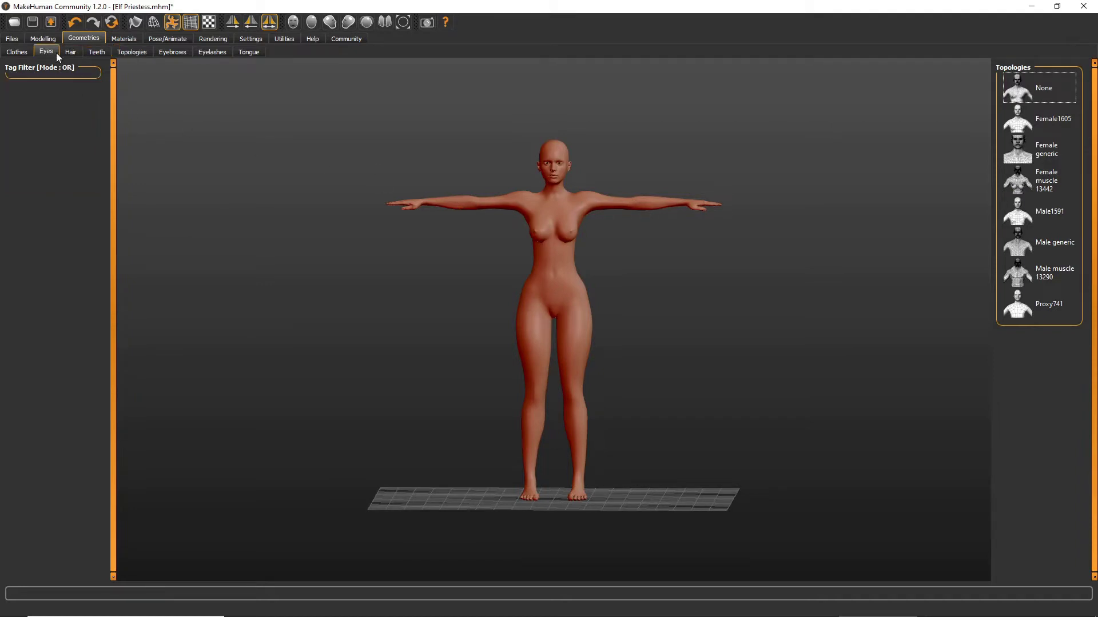
{"action": "scroll", "coordinate": [343, 143], "scroll_direction": "up", "scroll_amount": 6}
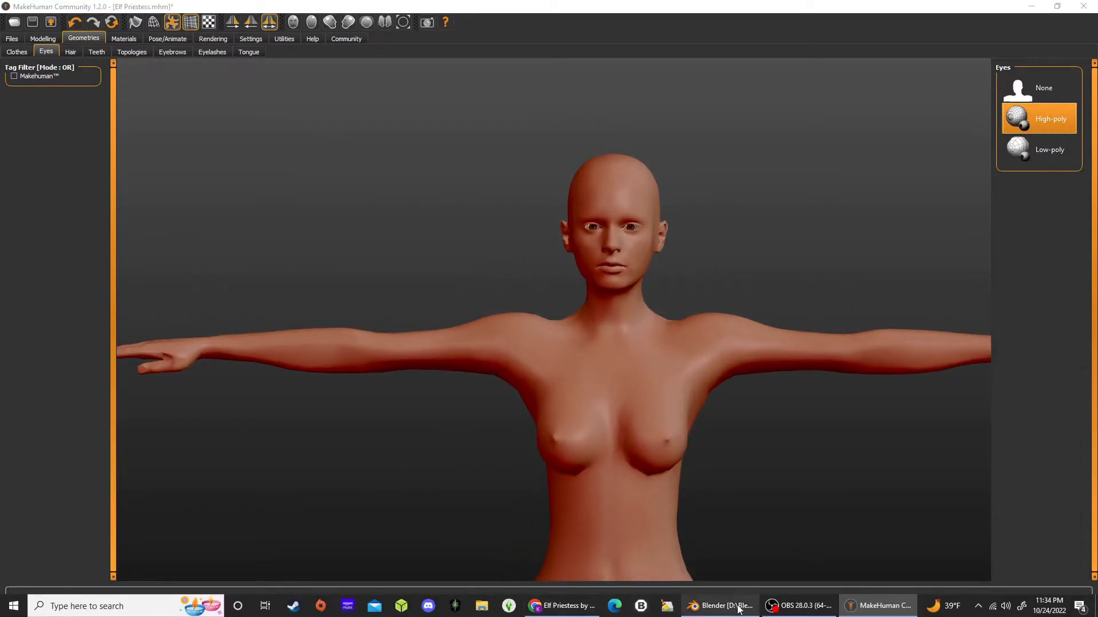
{"action": "left_click", "coordinate": [721, 606]}
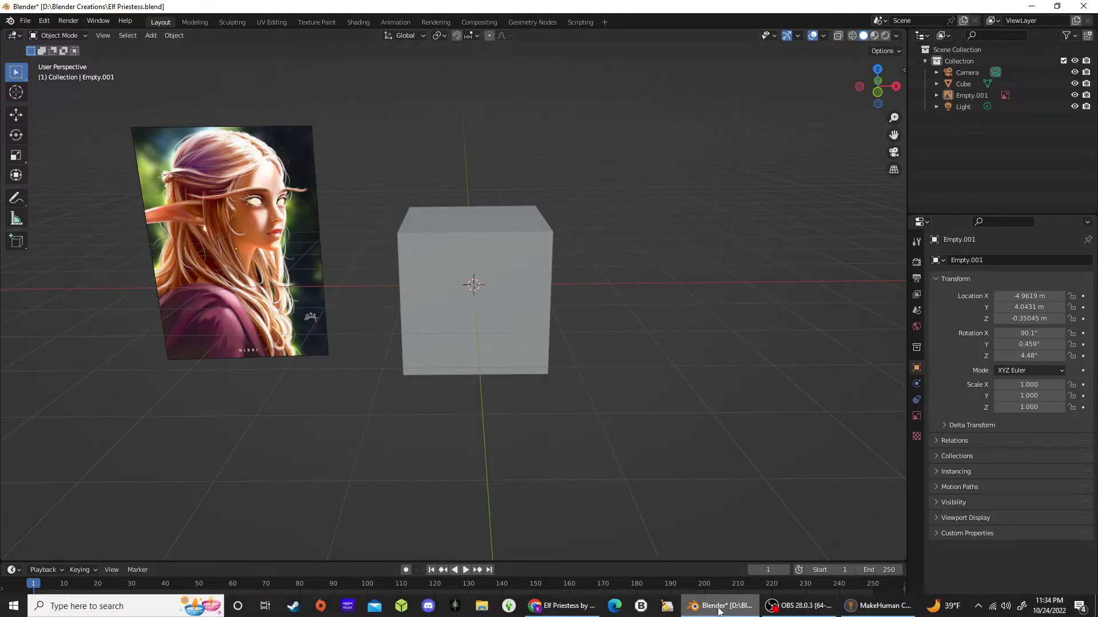
{"action": "left_click", "coordinate": [877, 606]}
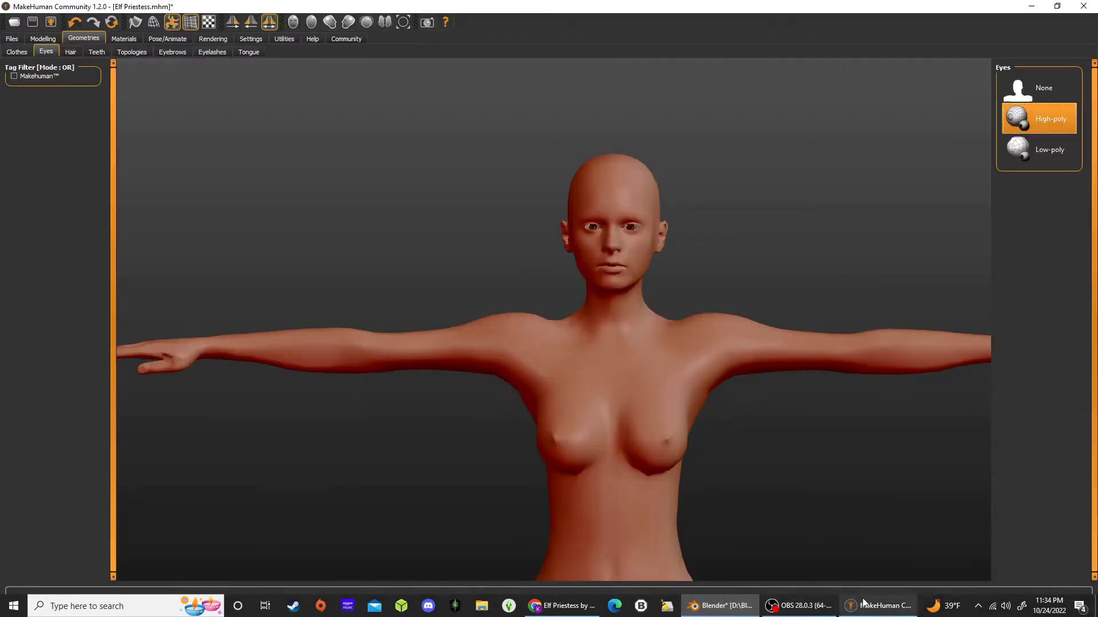
Try the Eyelashes01, Eyelashes02 and Eyelashes04 styles on the figure and inspect each close up on the face
{"action": "left_click", "coordinate": [201, 53]}
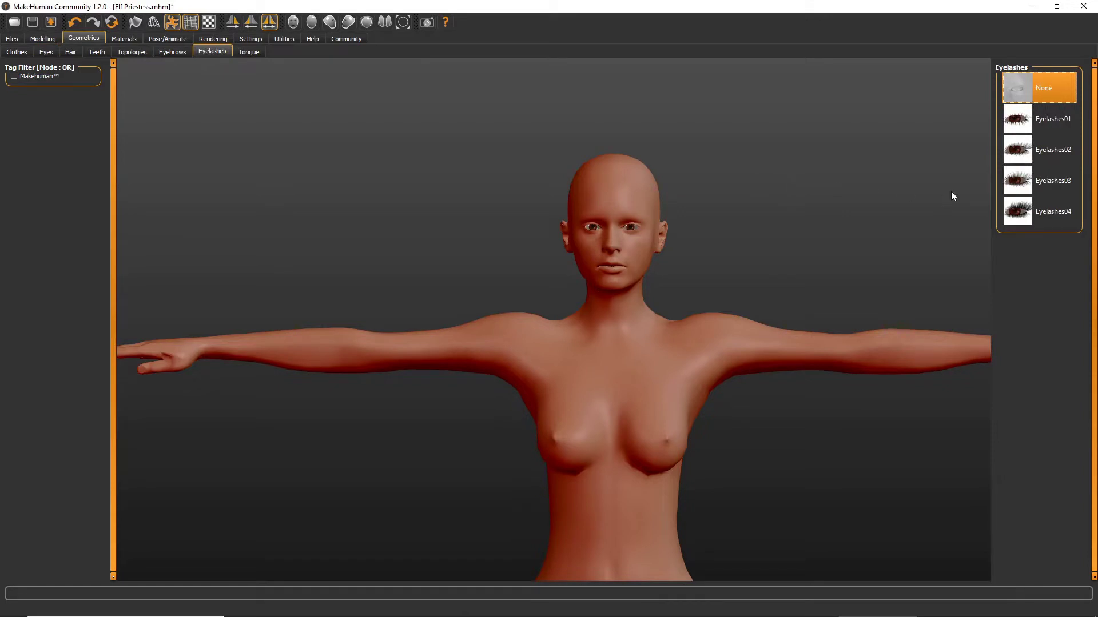
{"action": "left_click", "coordinate": [1047, 120]}
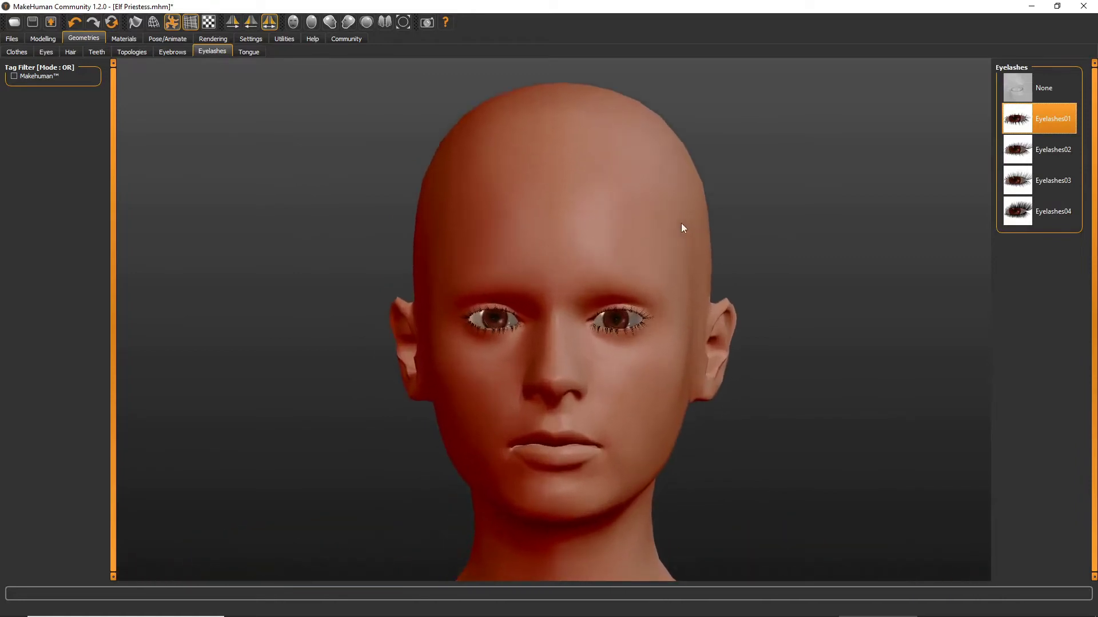
{"action": "left_click", "coordinate": [1047, 149]}
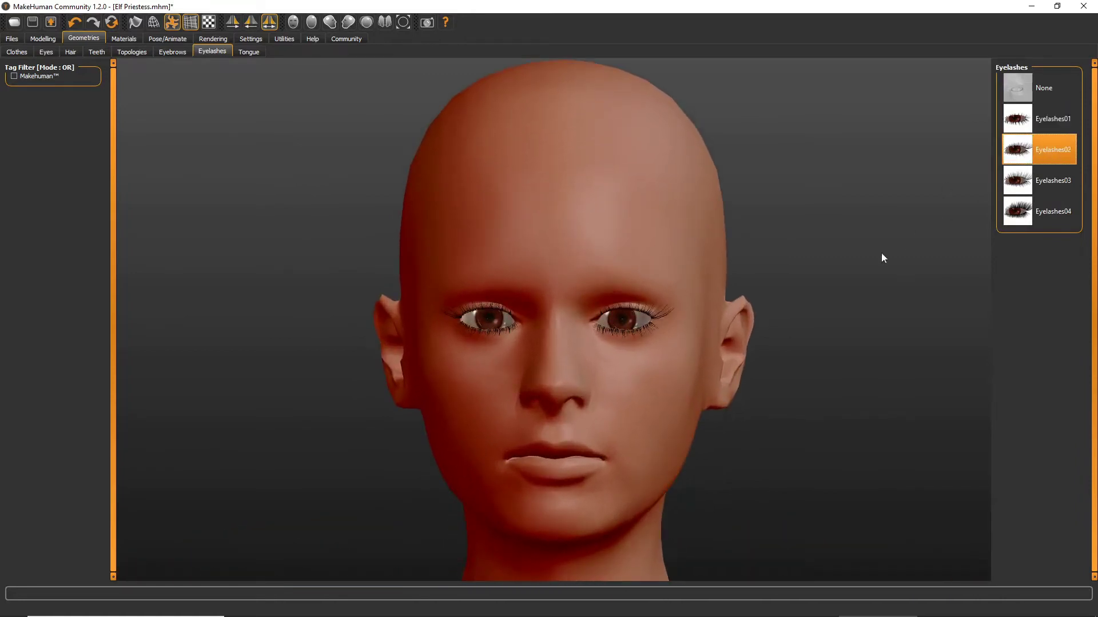
{"action": "mouse_move", "coordinate": [835, 277]}
{"action": "left_mouse_down"}
{"action": "mouse_move", "coordinate": [745, 290]}
{"action": "mouse_move", "coordinate": [848, 281]}
{"action": "left_mouse_up"}
{"action": "left_click_drag", "start_coordinate": [764, 283], "coordinate": [810, 263]}
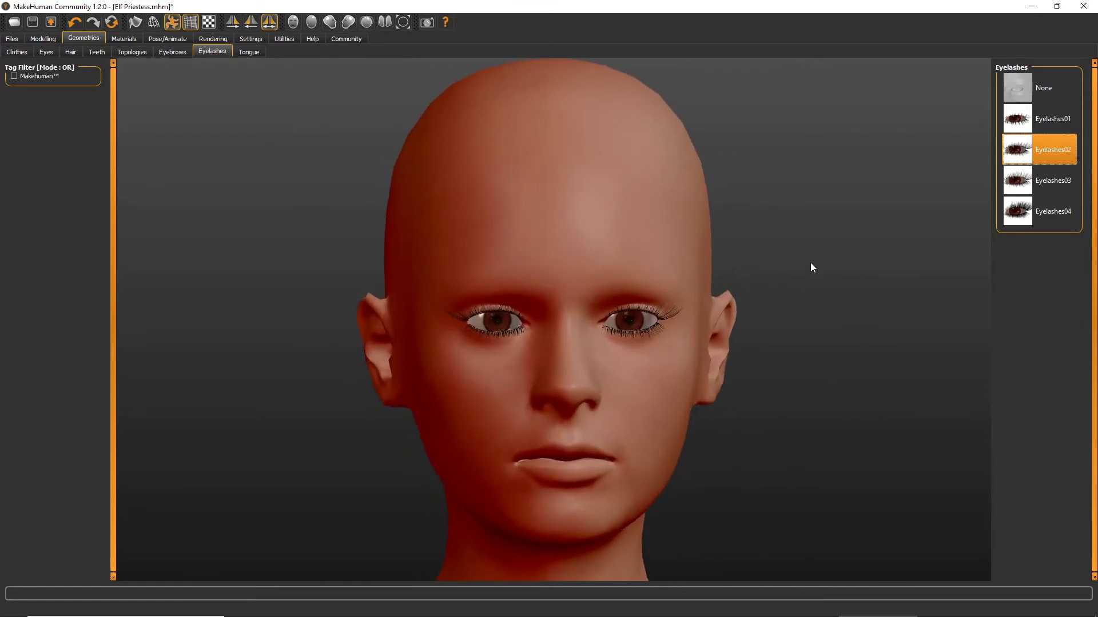
{"action": "left_click", "coordinate": [1032, 213]}
{"action": "left_click_drag", "start_coordinate": [887, 291], "coordinate": [877, 288]}
Compare Eyelashes03 with Eyelashes02 on the face and apply Eyelashes02 to the figure
{"action": "left_click", "coordinate": [1047, 181]}
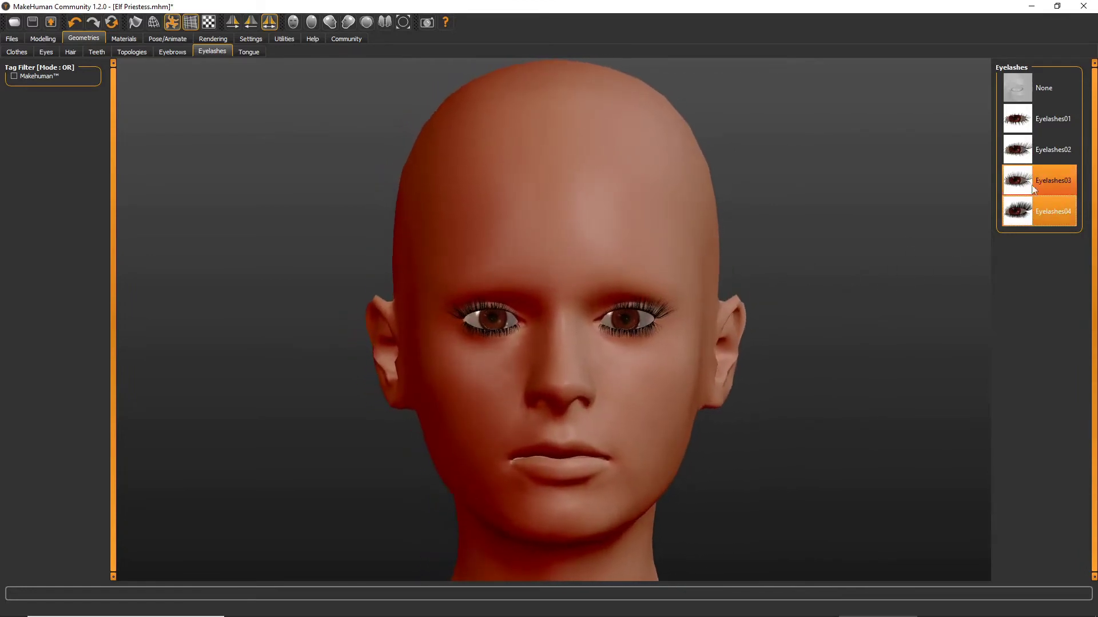
{"action": "left_click", "coordinate": [1037, 150]}
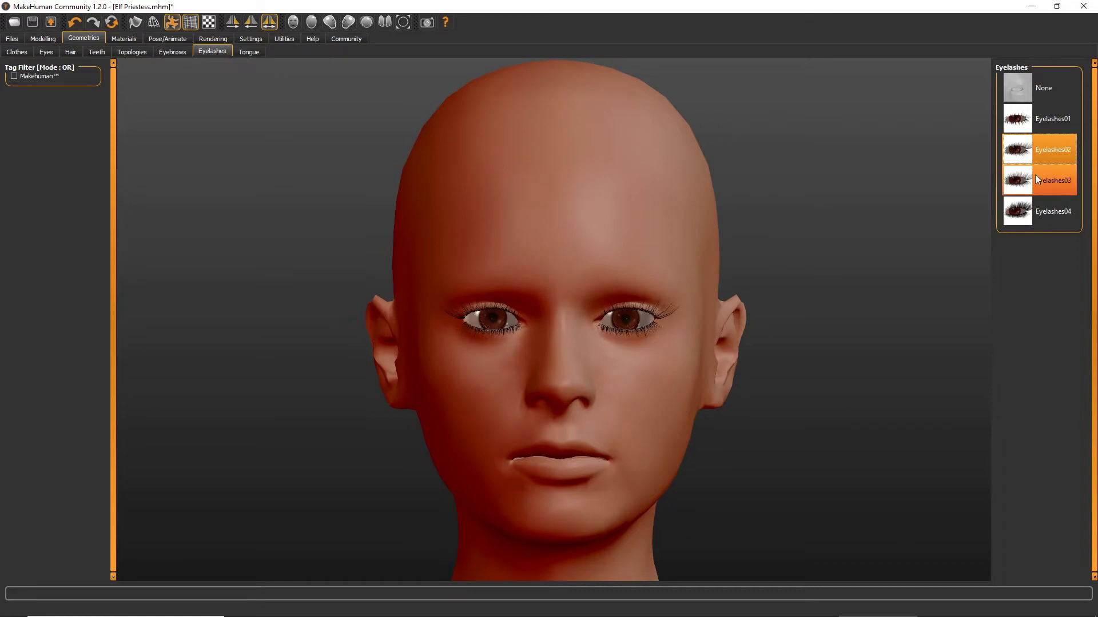
{"action": "left_click", "coordinate": [1036, 172]}
{"action": "left_click", "coordinate": [1034, 161]}
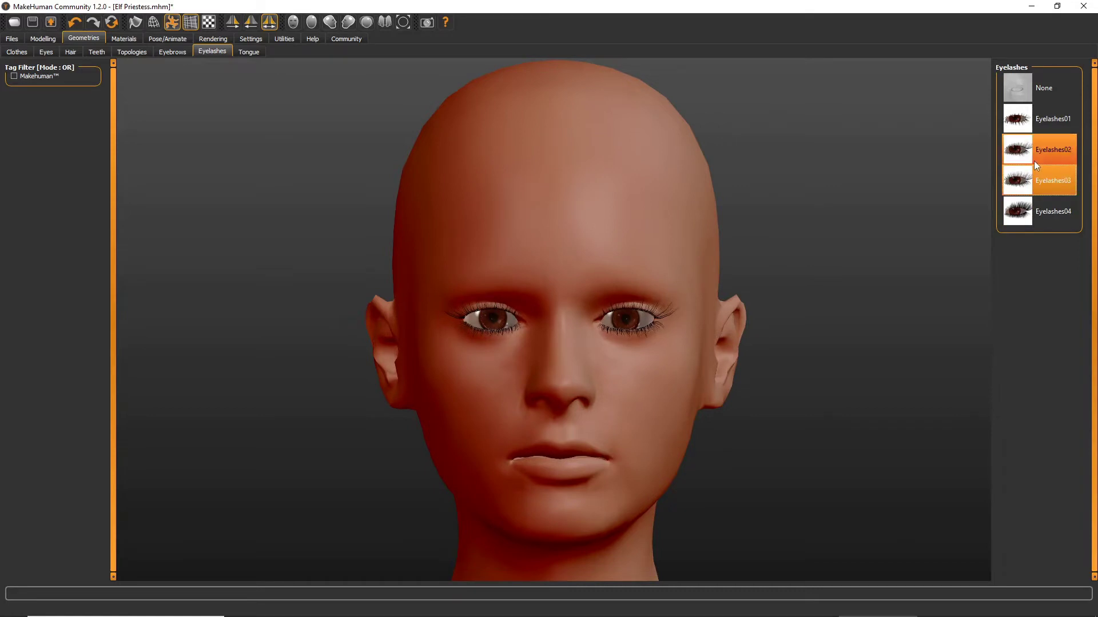
{"action": "left_click", "coordinate": [1034, 179]}
{"action": "left_click", "coordinate": [1032, 156]}
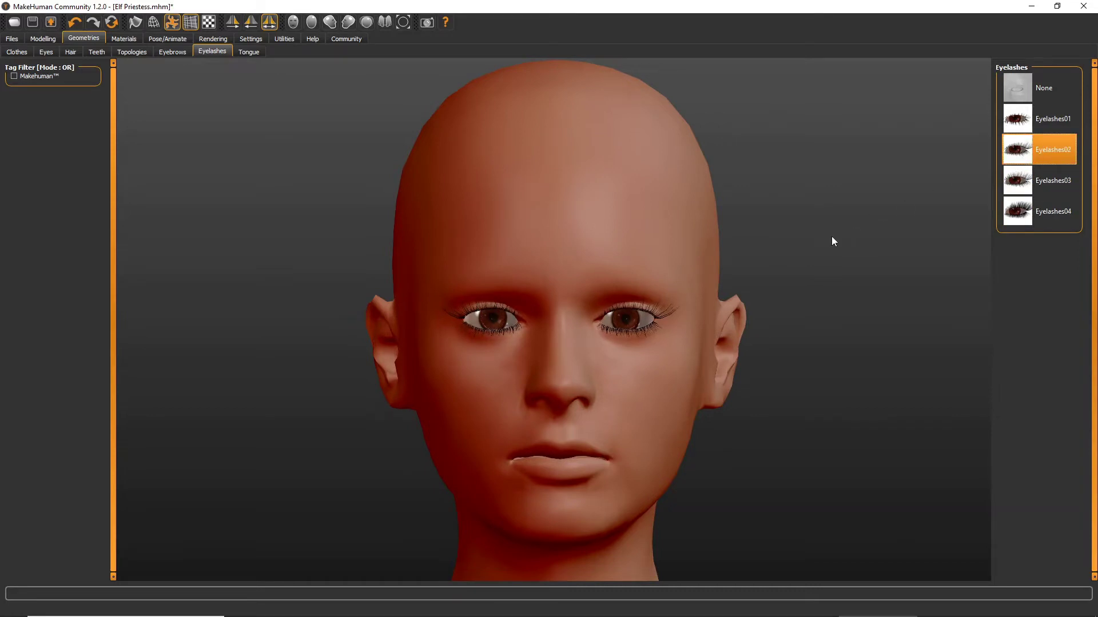
{"action": "scroll", "coordinate": [832, 237], "scroll_direction": "down", "scroll_amount": 2}
{"action": "scroll", "coordinate": [830, 250], "scroll_direction": "down", "scroll_amount": 4}
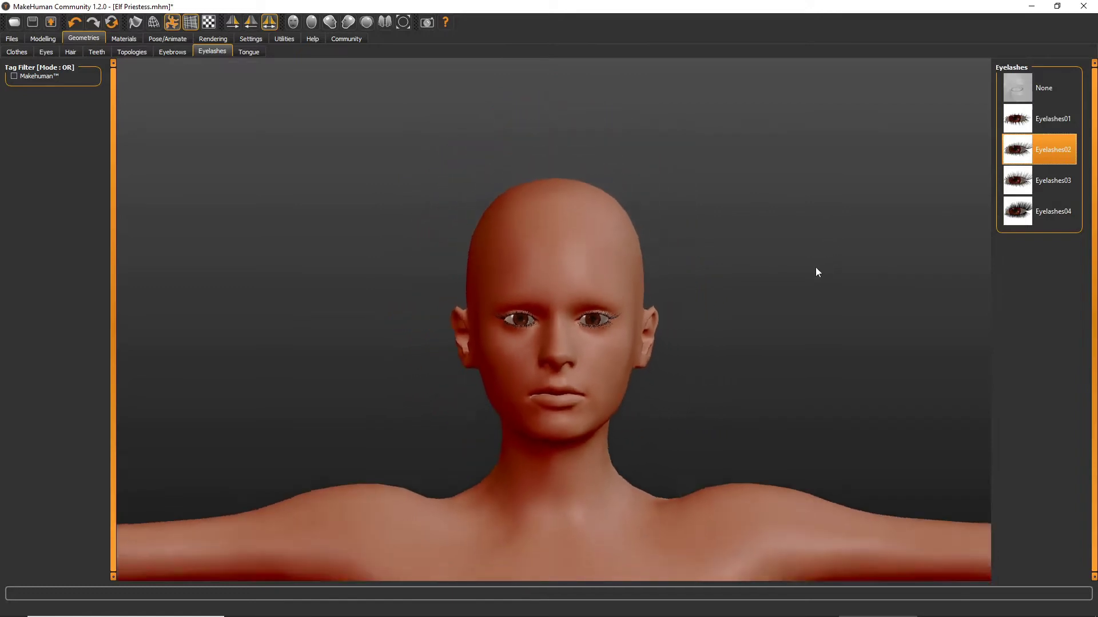
{"action": "scroll", "coordinate": [797, 278], "scroll_direction": "down", "scroll_amount": 5}
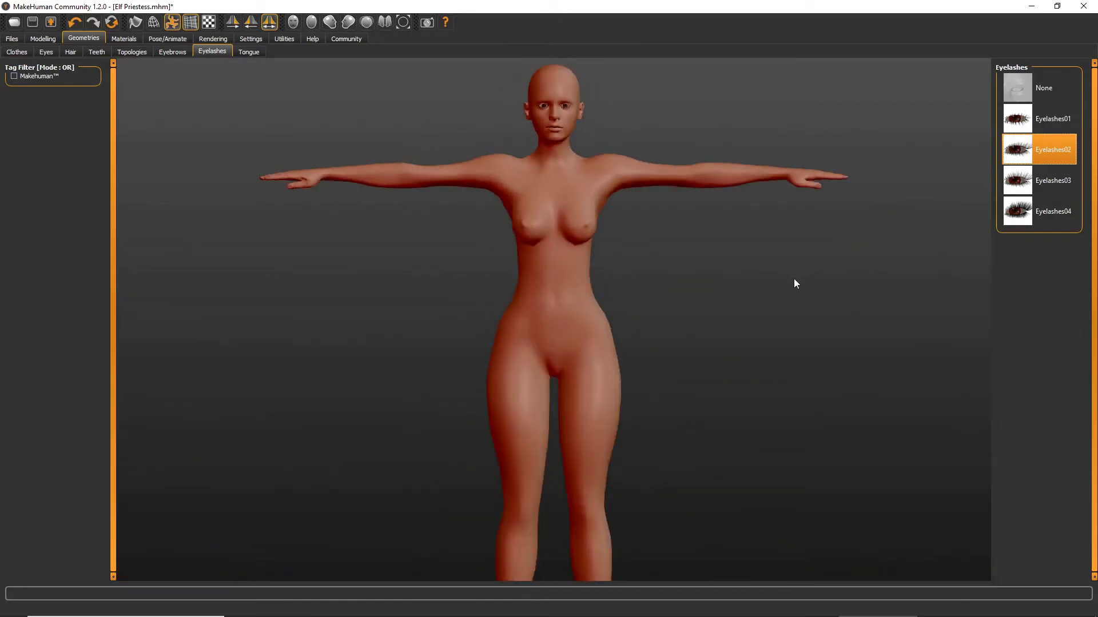
{"action": "mouse_move", "coordinate": [791, 282]}
{"action": "left_mouse_down"}
{"action": "mouse_move", "coordinate": [652, 285]}
{"action": "mouse_move", "coordinate": [520, 265]}
{"action": "mouse_move", "coordinate": [372, 273]}
{"action": "mouse_move", "coordinate": [515, 287]}
{"action": "mouse_move", "coordinate": [791, 276]}
{"action": "left_mouse_up"}
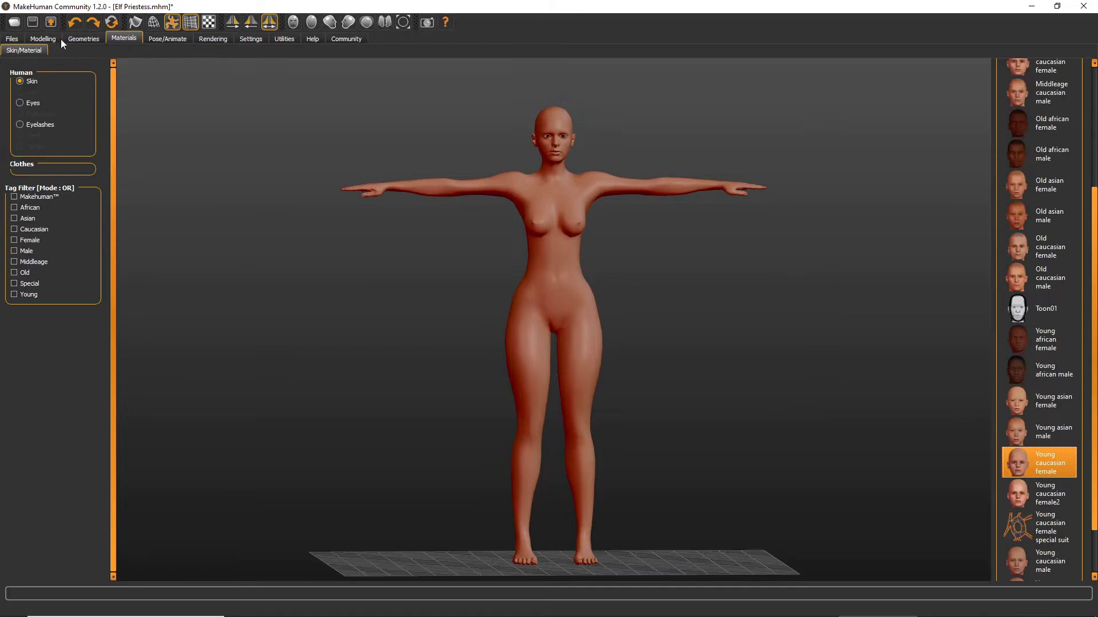
Open the export settings and name the export file Elf Character in the Character Skins folder
{"action": "left_click", "coordinate": [15, 40]}
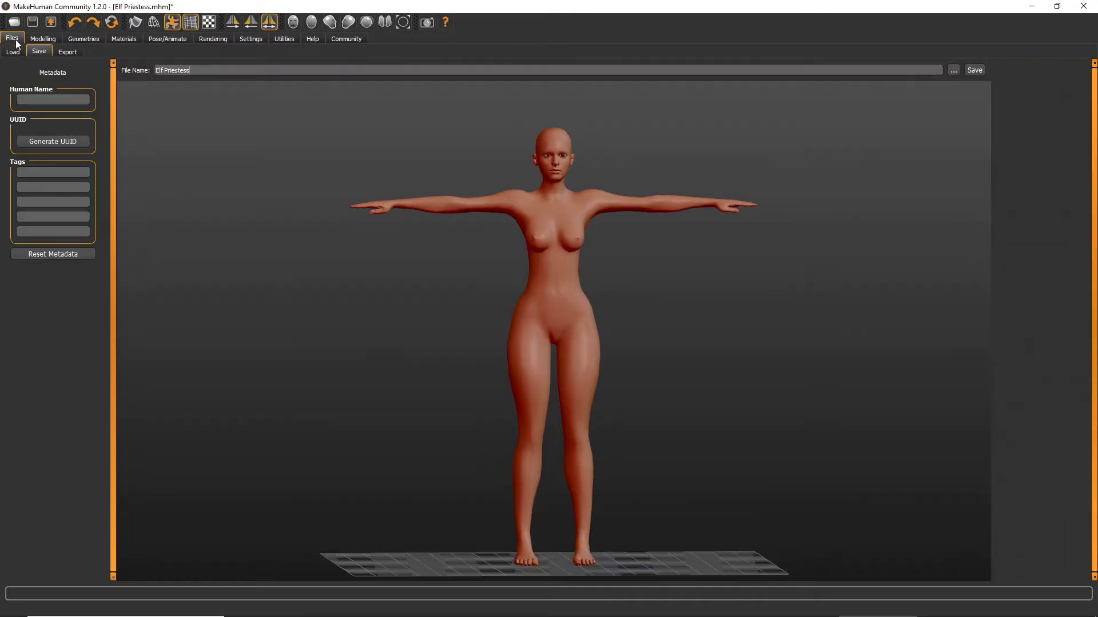
{"action": "left_click", "coordinate": [73, 50]}
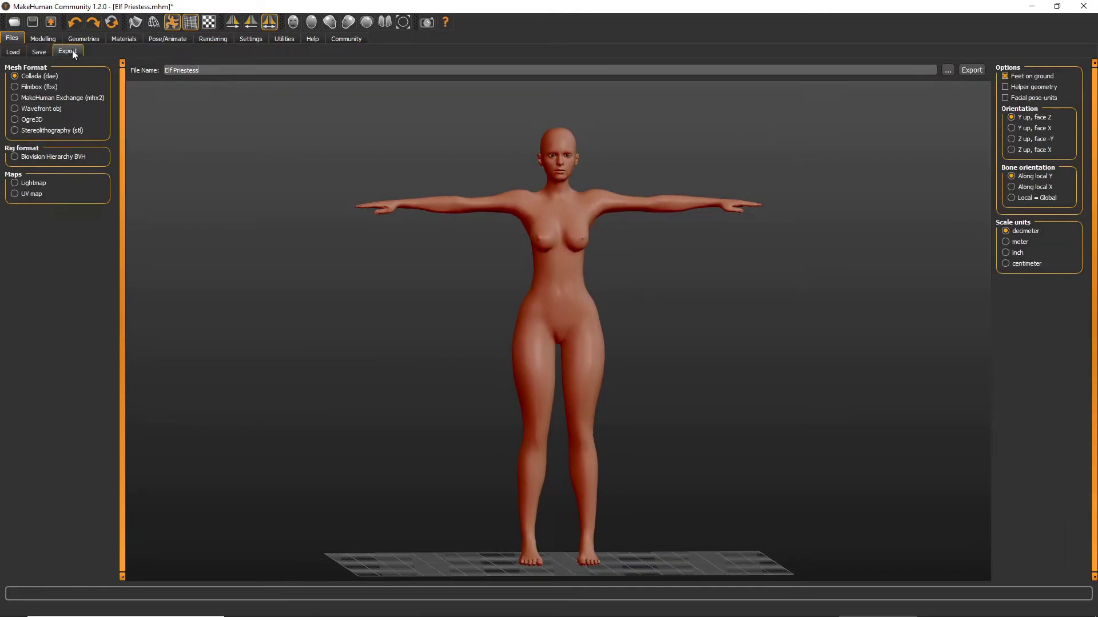
{"action": "left_click", "coordinate": [971, 70]}
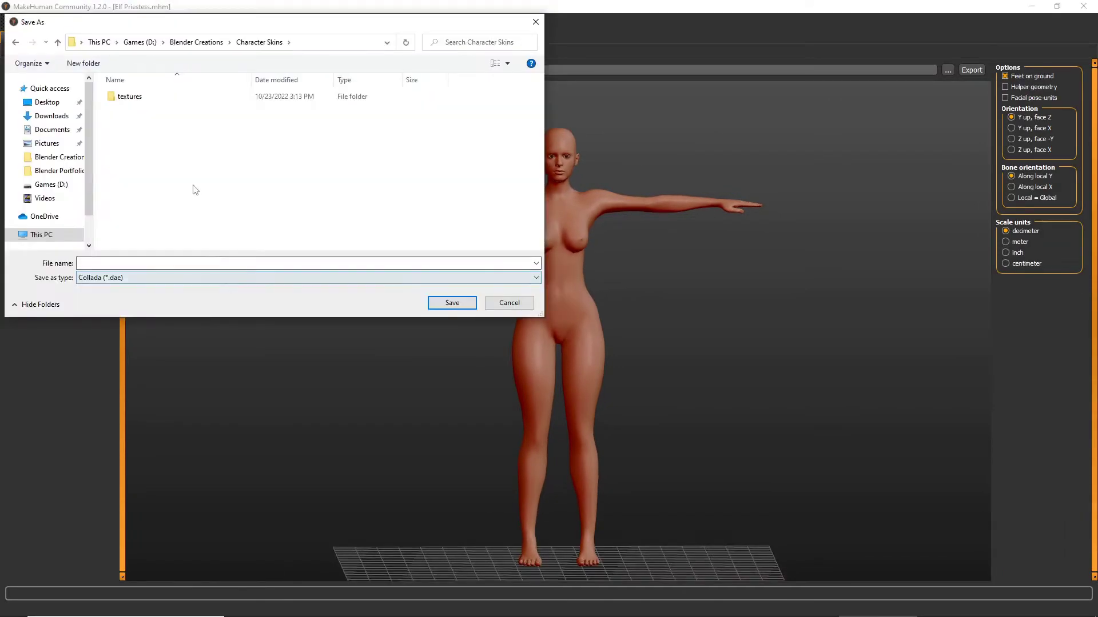
{"action": "left_click", "coordinate": [267, 266]}
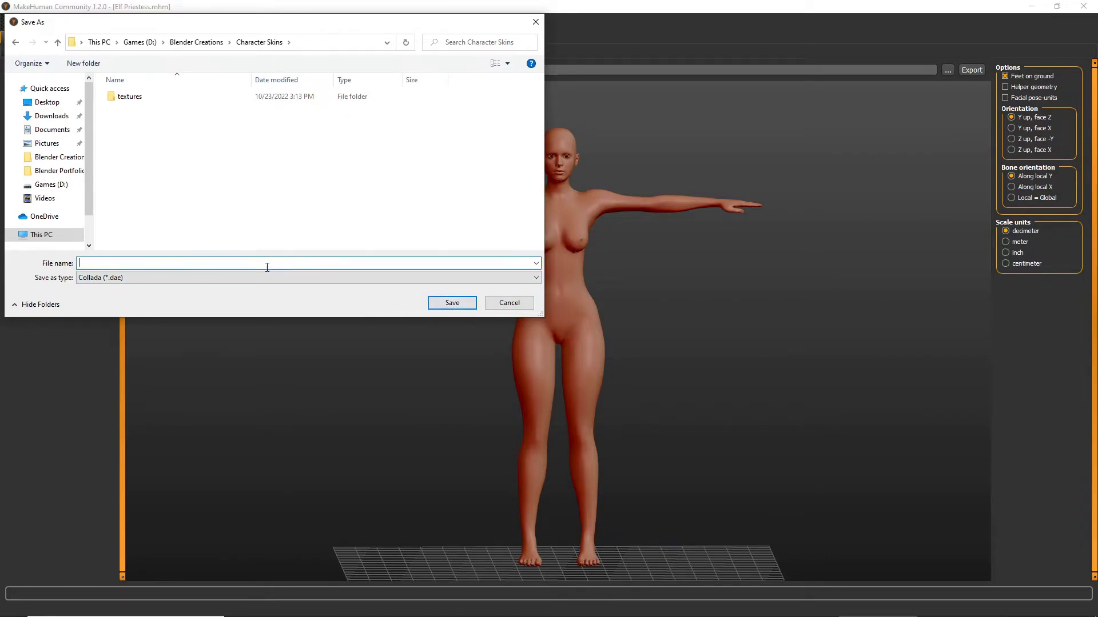
{"action": "type", "text": "Elfe"}
{"action": "type", "text": " Ch"}
{"action": "type", "text": "r"}
{"action": "type", "text": "racter"}
{"action": "key", "text": "Return"}
Set the mesh format to Filmbox (fbx) and export the figure under the chosen file name
{"action": "left_click_drag", "start_coordinate": [349, 334], "coordinate": [327, 333]}
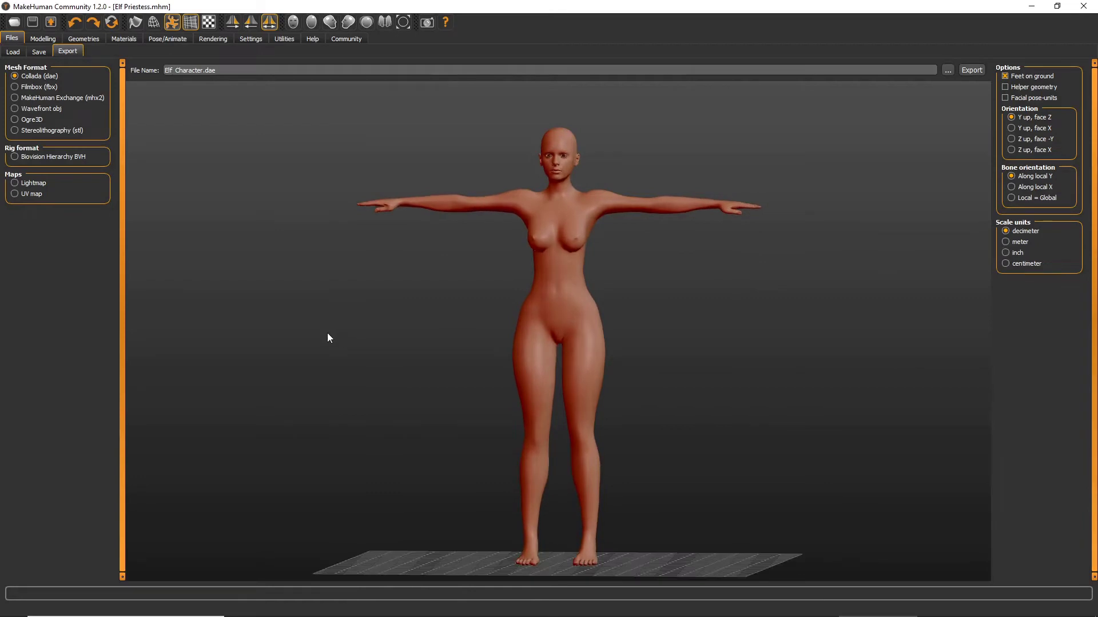
{"action": "left_click", "coordinate": [40, 87]}
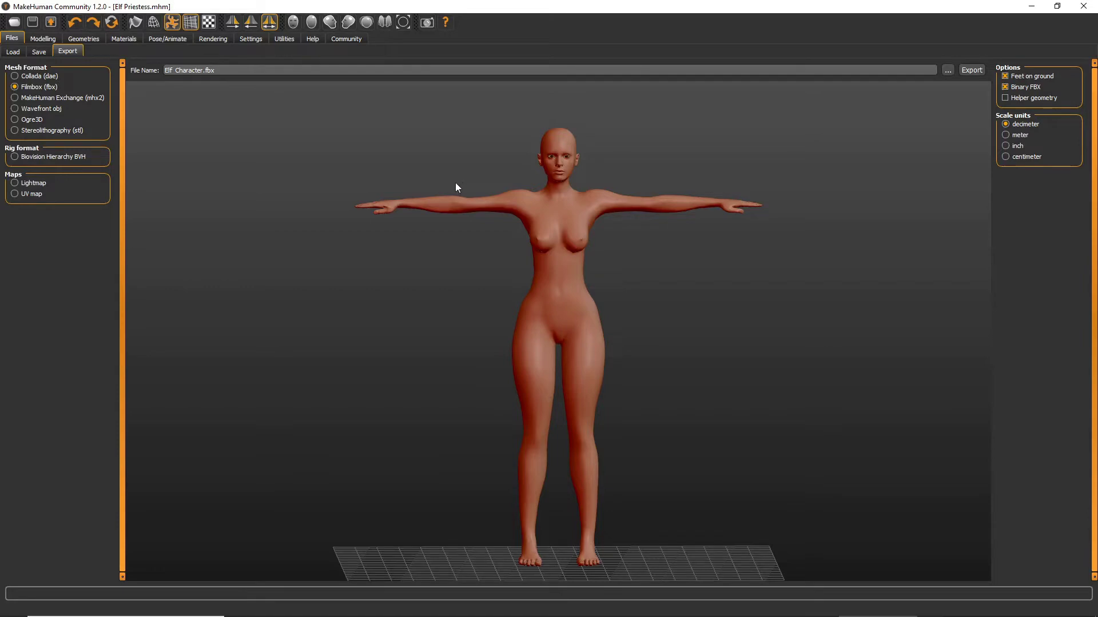
{"action": "left_click_drag", "start_coordinate": [377, 240], "coordinate": [406, 229]}
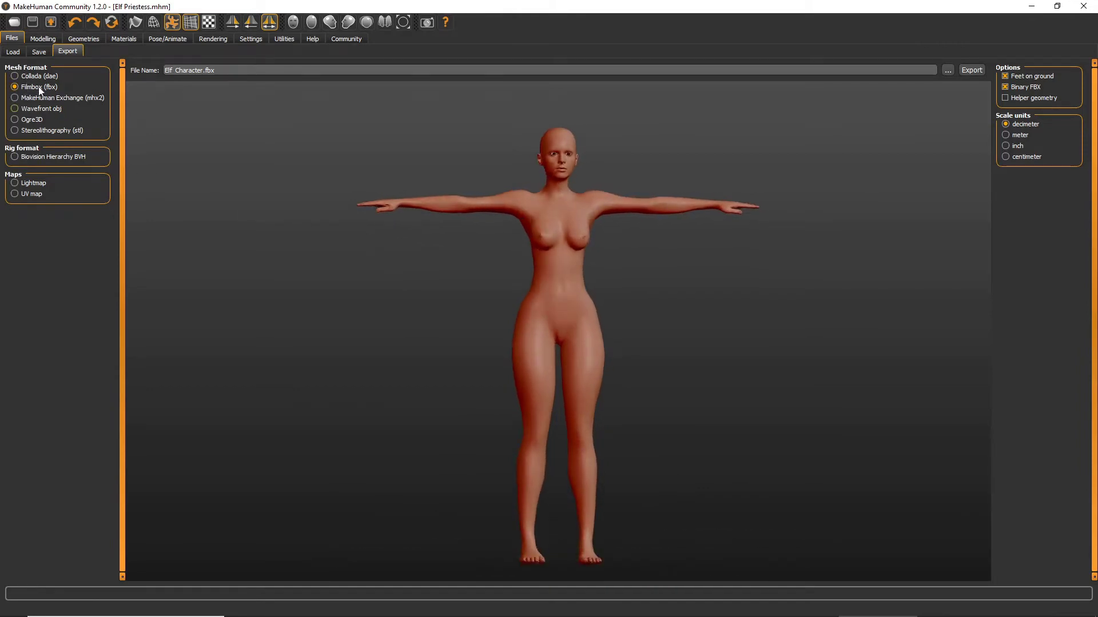
{"action": "left_click_drag", "start_coordinate": [847, 124], "coordinate": [828, 125]}
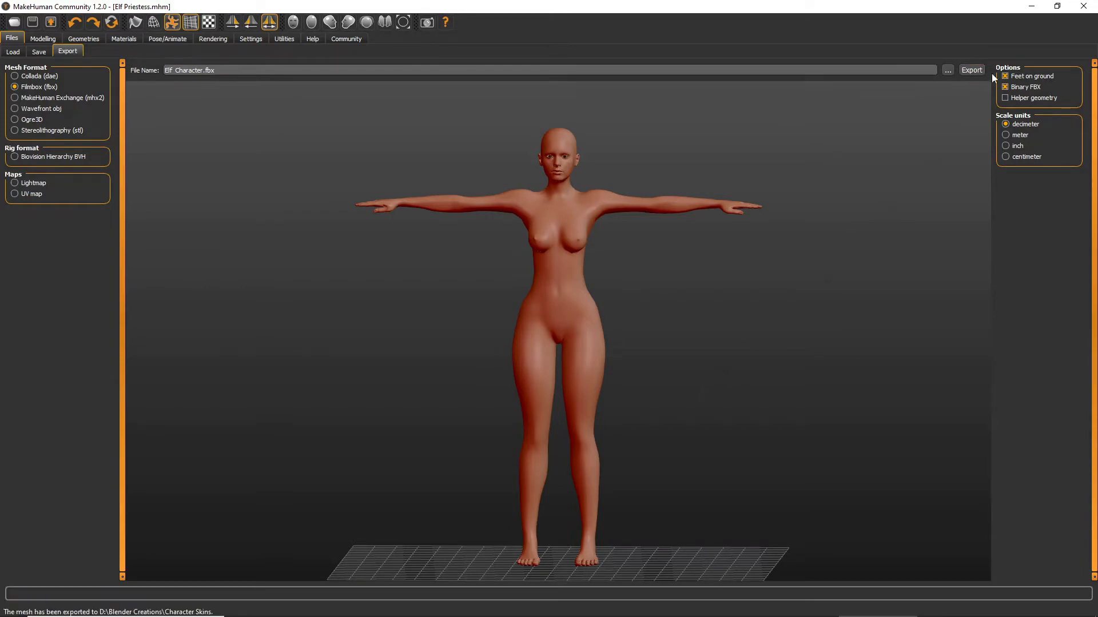
Switch to Blender and import the Elf Character FBX file from the Character Skins folder with the default import options
{"action": "left_click", "coordinate": [1032, 7]}
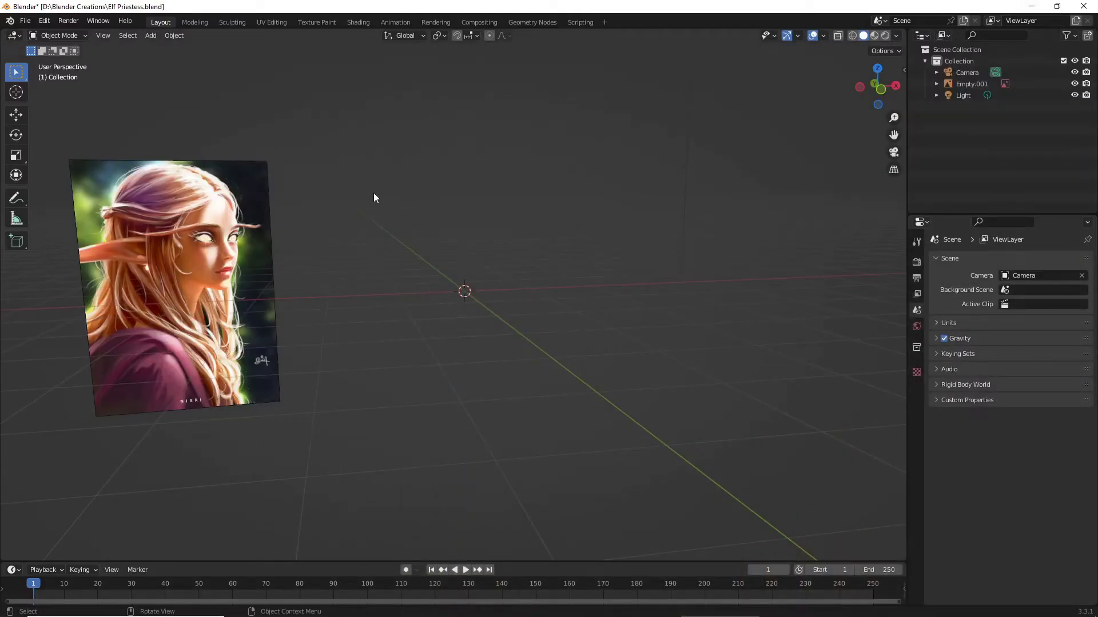
{"action": "left_click", "coordinate": [26, 22]}
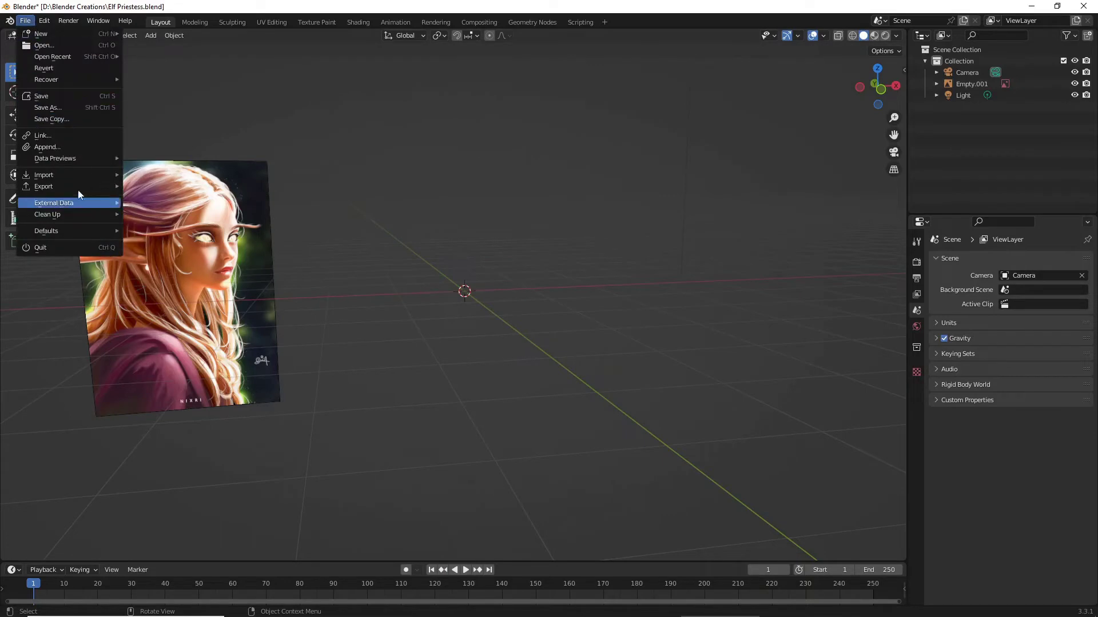
{"action": "mouse_move", "coordinate": [74, 185]}
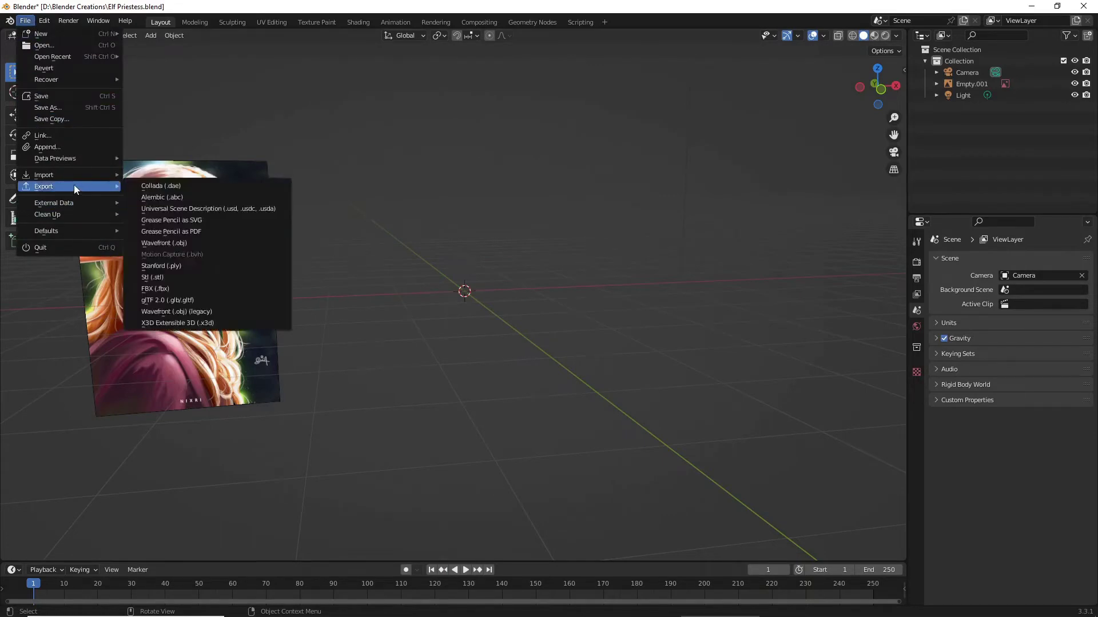
{"action": "left_click", "coordinate": [172, 289]}
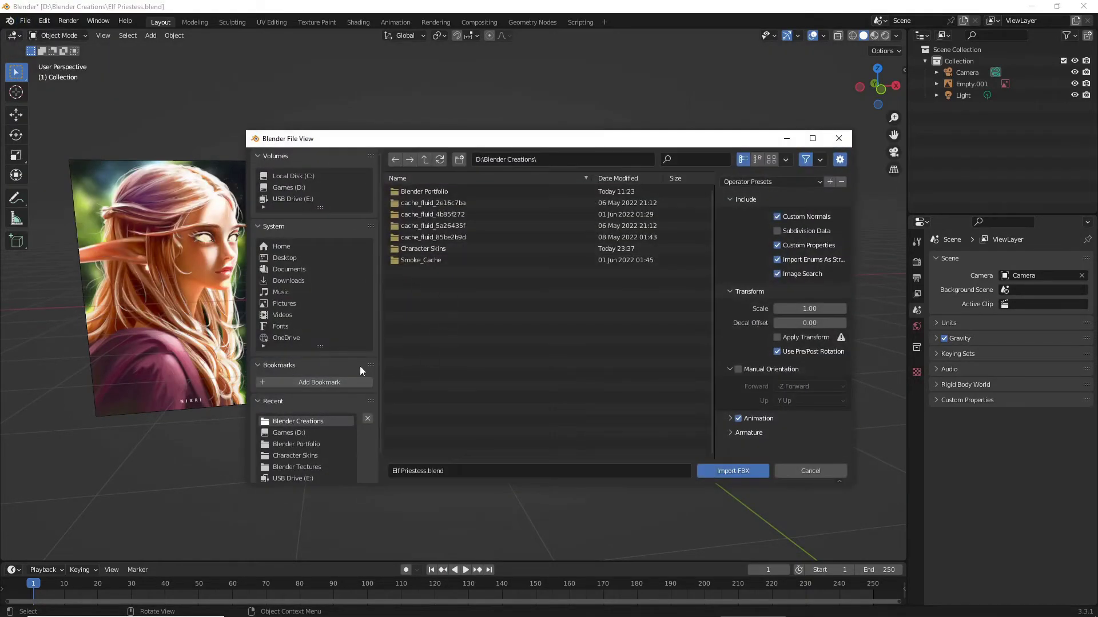
{"action": "left_click", "coordinate": [423, 249]}
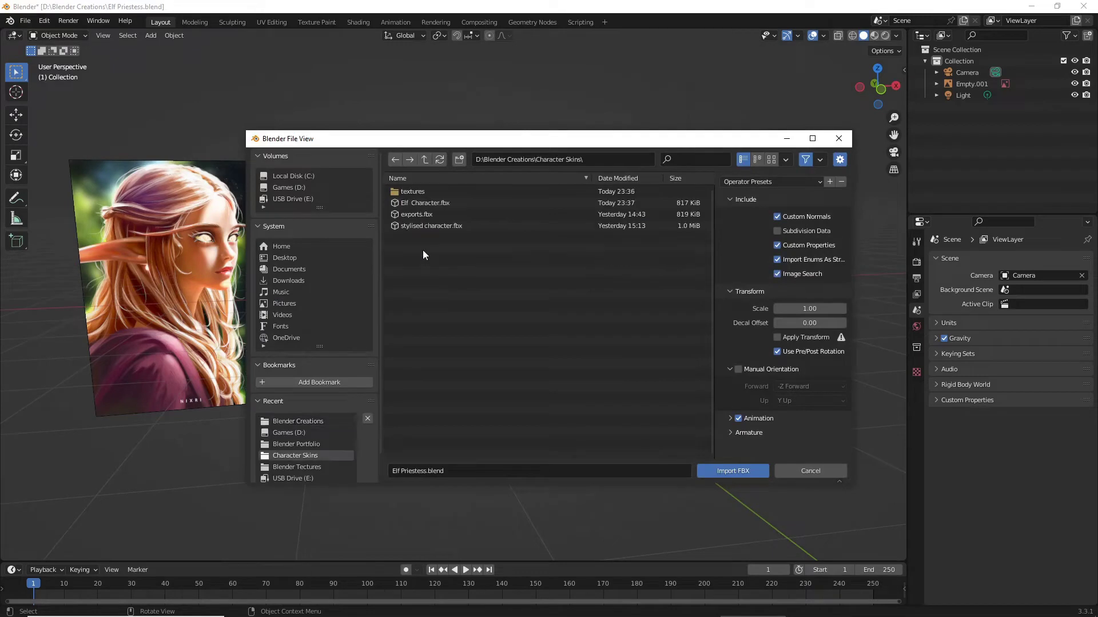
{"action": "left_click", "coordinate": [415, 203]}
{"action": "left_click", "coordinate": [732, 471]}
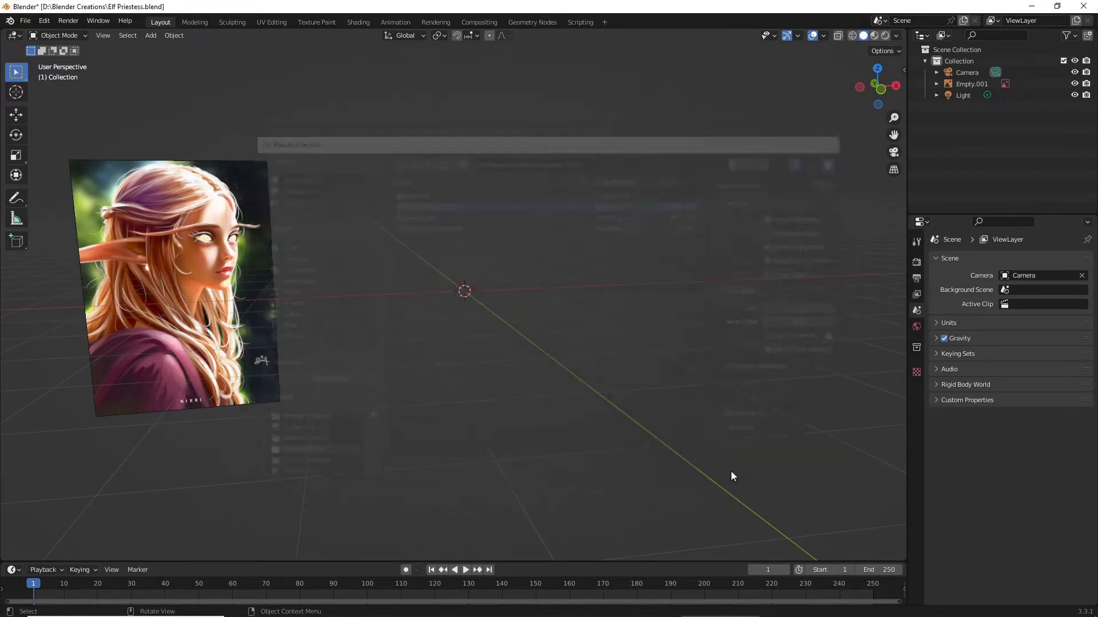
Raise the reference image along the Z axis to about 11 m so it stands beside the imported figure's upper body
{"action": "scroll", "coordinate": [603, 365], "scroll_direction": "down", "scroll_amount": 10}
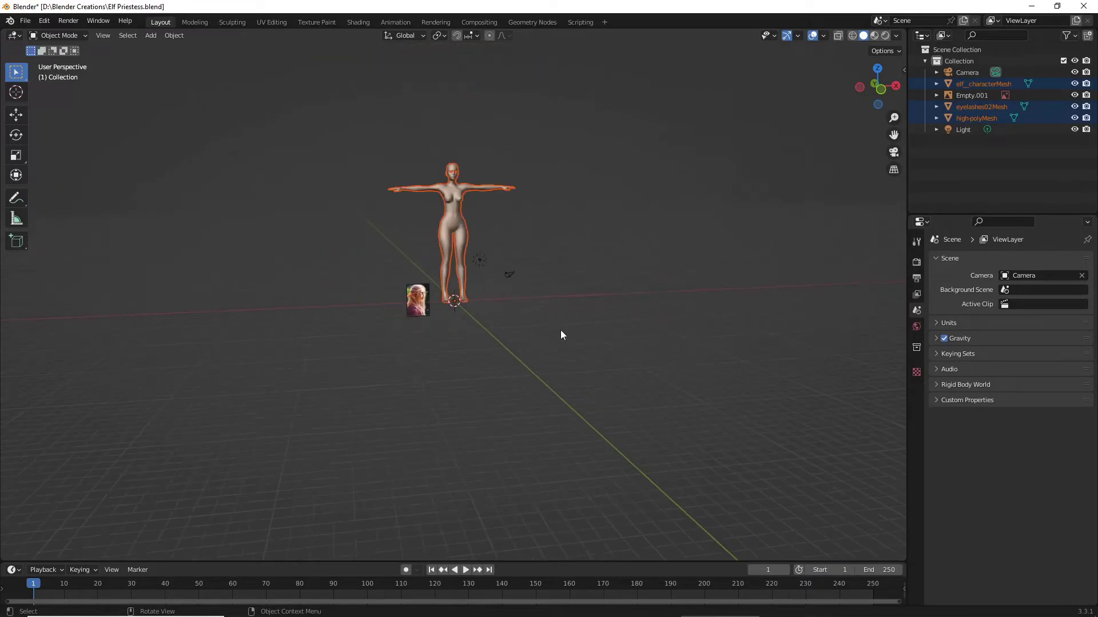
{"action": "scroll", "coordinate": [560, 331], "scroll_direction": "up", "scroll_amount": 3}
{"action": "left_click_drag", "start_coordinate": [894, 135], "coordinate": [886, 227]}
{"action": "left_click", "coordinate": [678, 268]}
{"action": "middle_click_drag", "start_coordinate": [678, 265], "coordinate": [333, 400]}
{"action": "left_click", "coordinate": [332, 403]}
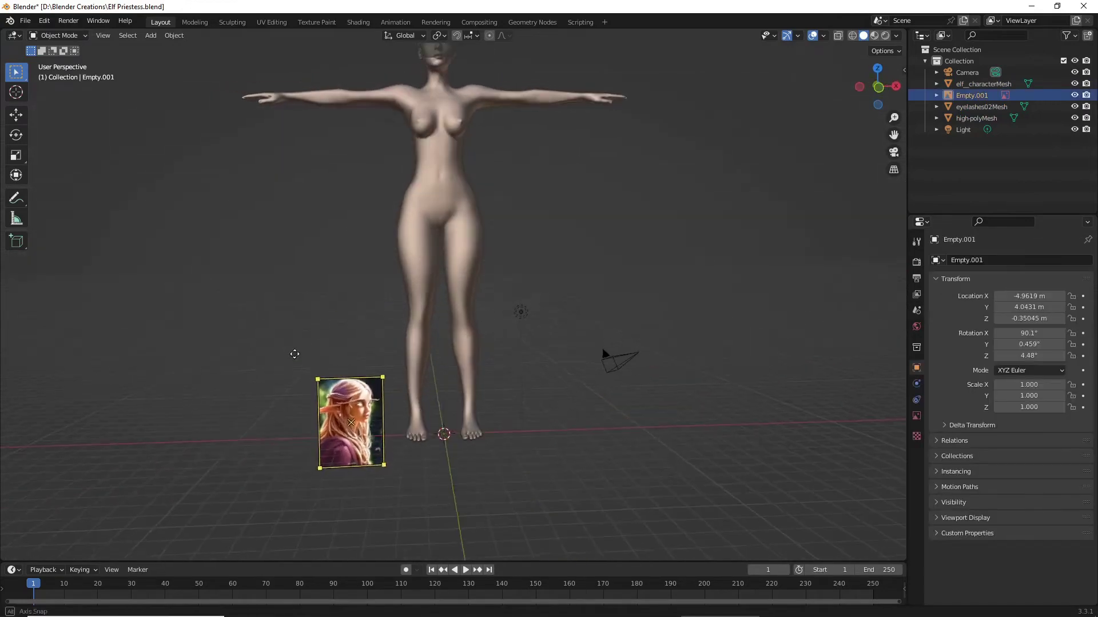
{"action": "key", "text": "g"}
{"action": "key", "text": "z"}
{"action": "left_click", "coordinate": [327, 152]}
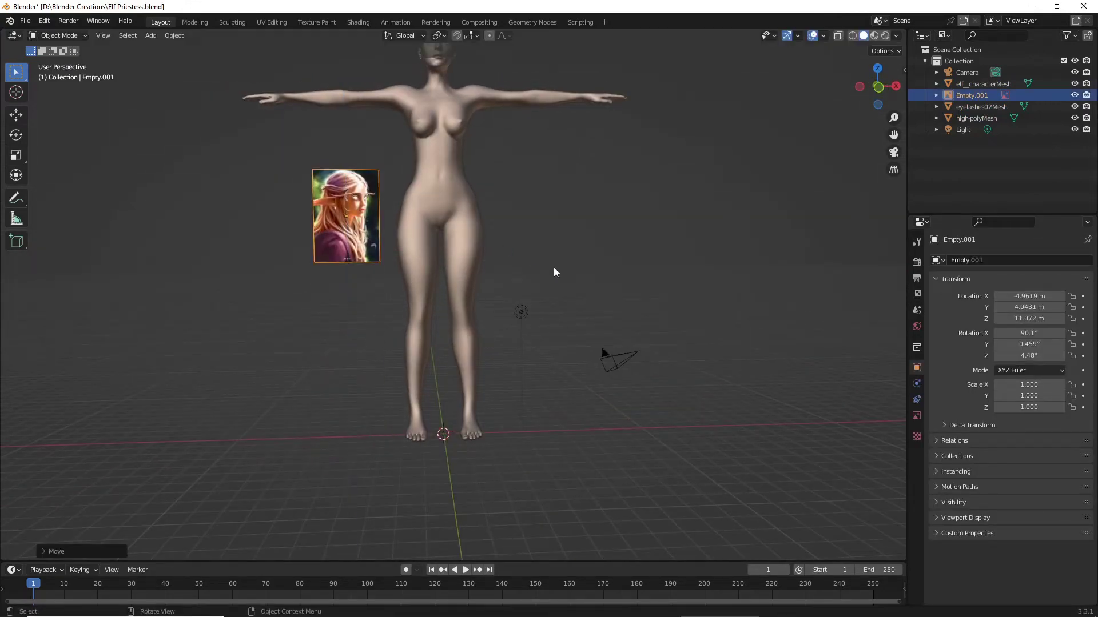
Scale the reference image up to about 3.4 and move it back along the Y axis to about 5.75 m
{"action": "key", "text": "s"}
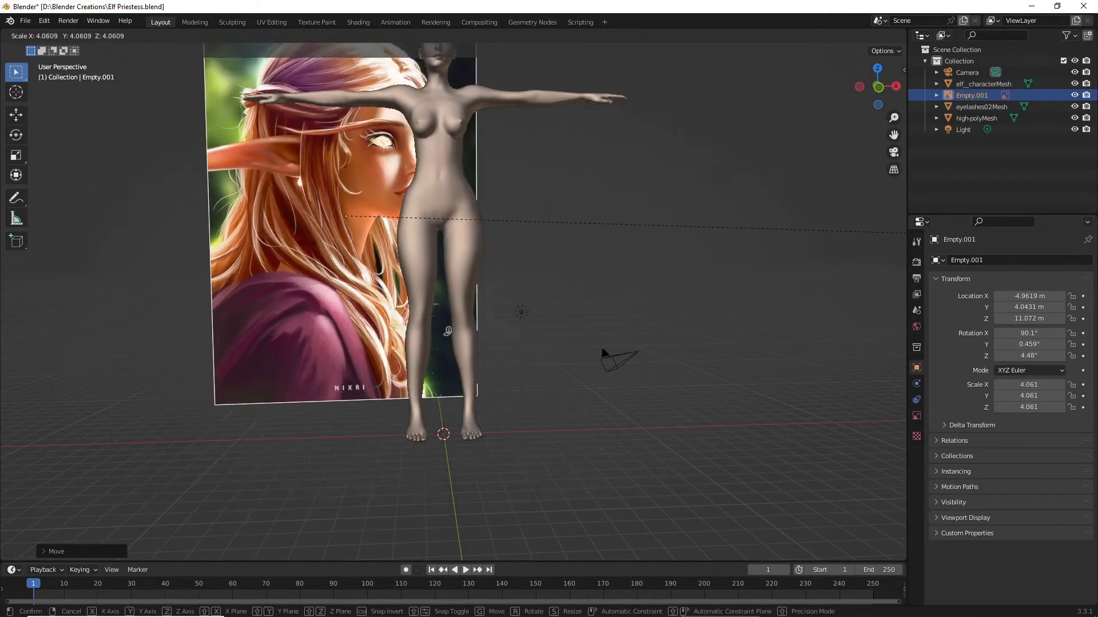
{"action": "left_click", "coordinate": [430, 247]}
{"action": "key", "text": "g"}
{"action": "key", "text": "y"}
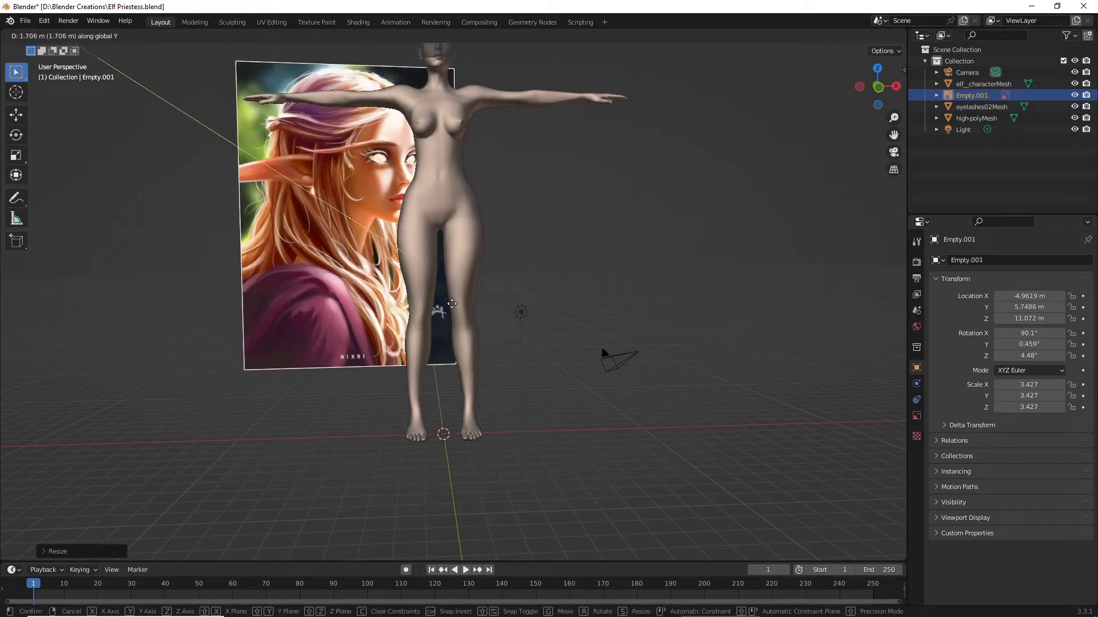
{"action": "left_click", "coordinate": [441, 308]}
Move the reference image clear of the figure's body to about X -11.1 m and adjust its height to about Z 10.6 m
{"action": "key", "text": "g"}
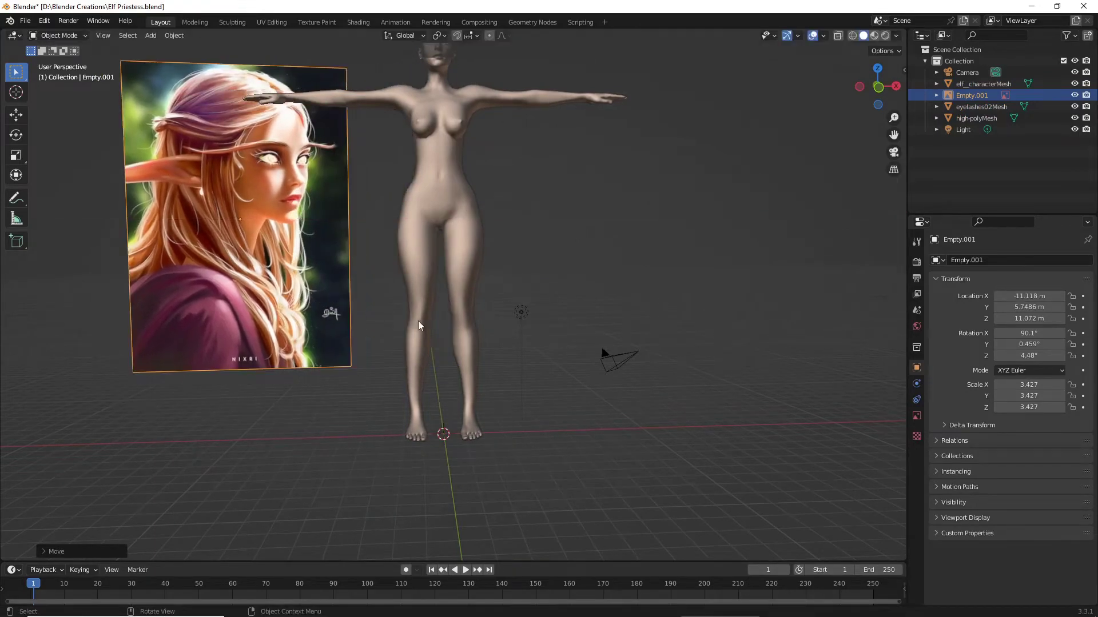
{"action": "key", "text": "z"}
{"action": "left_click", "coordinate": [408, 365]}
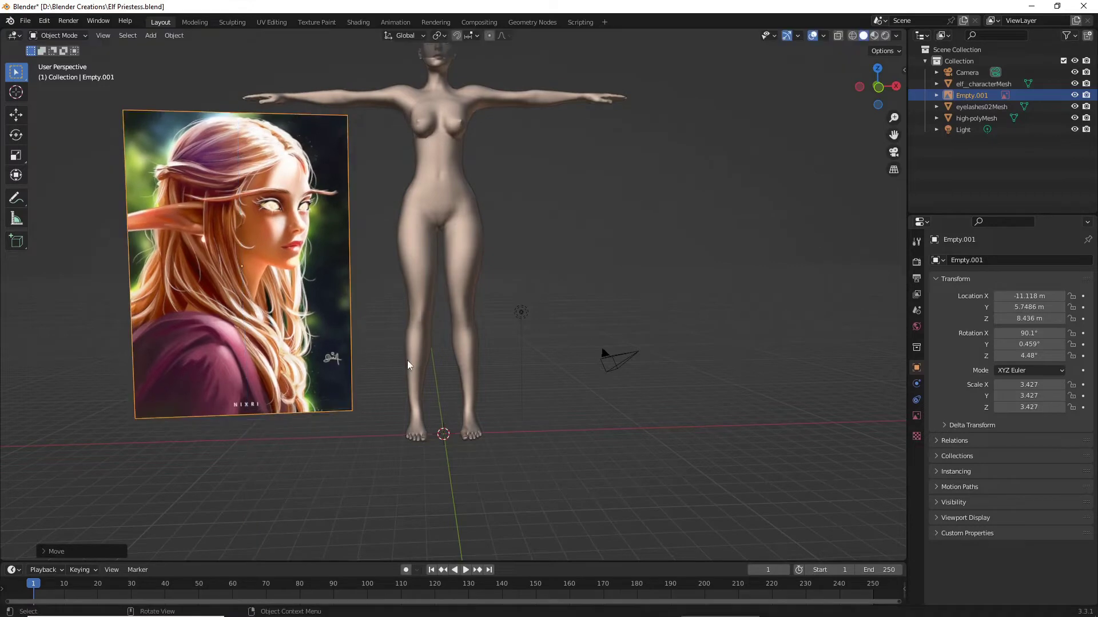
{"action": "key", "text": "g"}
{"action": "key", "text": "z"}
{"action": "left_click", "coordinate": [509, 241]}
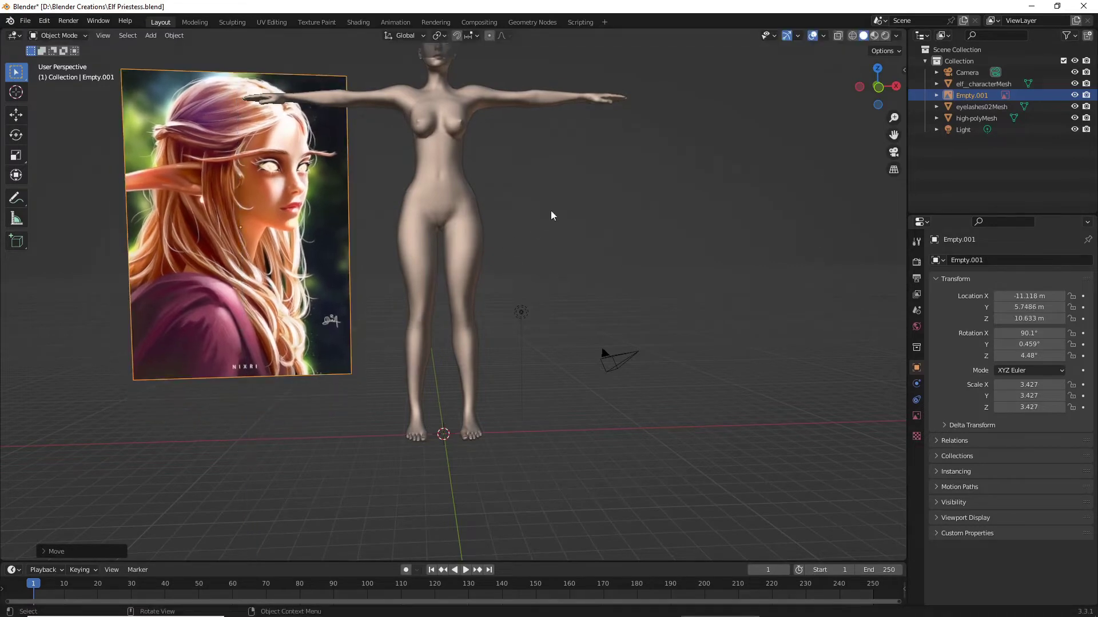
Deselect the reference image and switch the viewport to rendered shading around the figure
{"action": "left_click", "coordinate": [550, 211]}
{"action": "left_click_drag", "start_coordinate": [896, 136], "coordinate": [905, 303]}
{"action": "scroll", "coordinate": [818, 200], "scroll_direction": "up", "scroll_amount": 4}
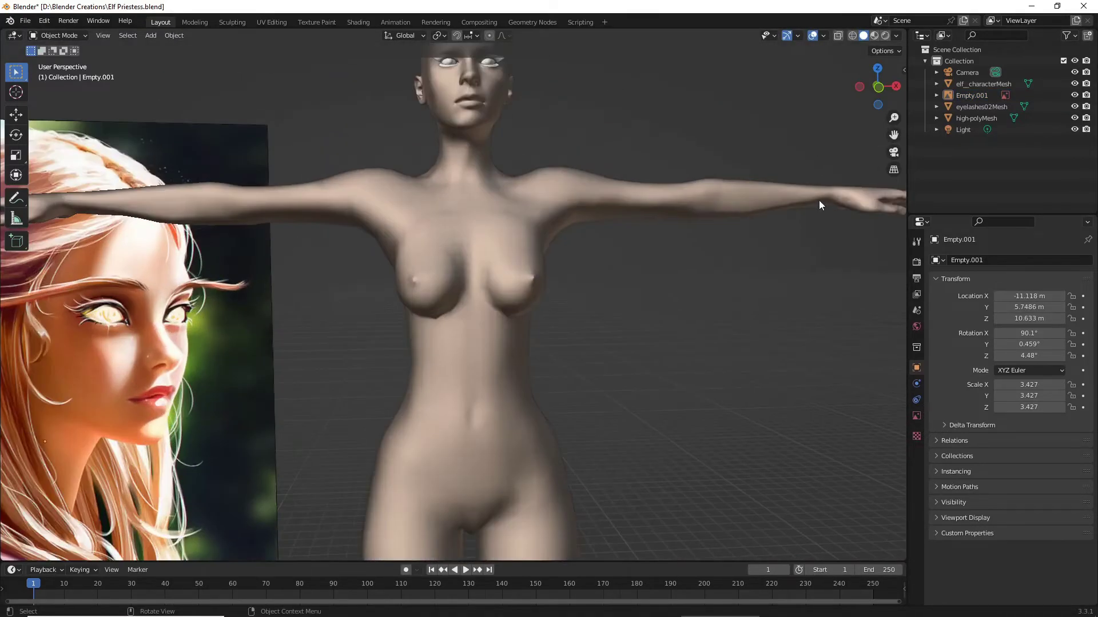
{"action": "mouse_move", "coordinate": [775, 213]}
{"action": "middle_mouse_down"}
{"action": "mouse_move", "coordinate": [694, 254]}
{"action": "mouse_move", "coordinate": [677, 240]}
{"action": "mouse_move", "coordinate": [762, 234]}
{"action": "mouse_move", "coordinate": [756, 218]}
{"action": "middle_mouse_up"}
{"action": "scroll", "coordinate": [755, 218], "scroll_direction": "down", "scroll_amount": 5}
{"action": "left_click", "coordinate": [886, 35]}
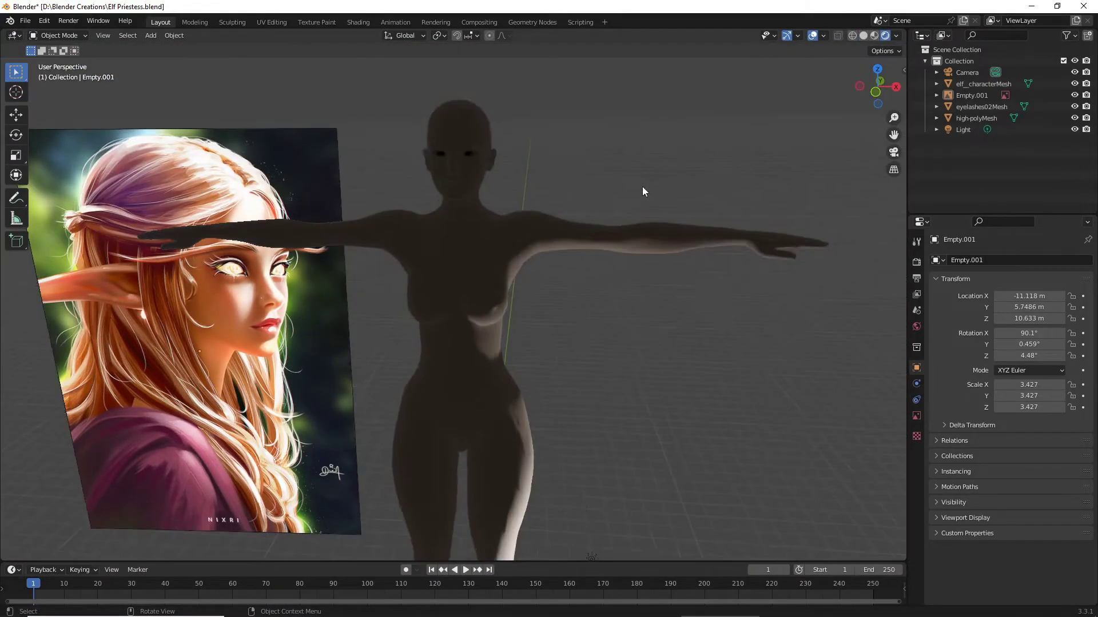
Move the light in front of the figure to about X 5.6, Y -9, Z 13.3 m and save the file
{"action": "middle_click_drag", "start_coordinate": [644, 189], "coordinate": [585, 378]}
{"action": "left_click", "coordinate": [494, 382]}
{"action": "key", "text": "g"}
{"action": "left_click", "coordinate": [671, 270]}
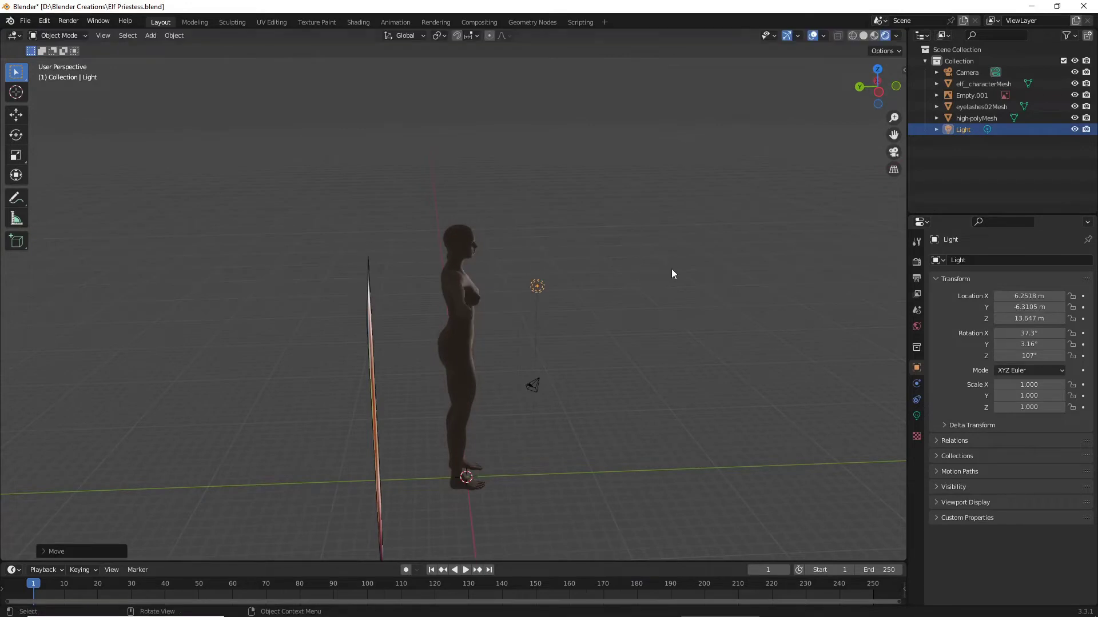
{"action": "middle_click_drag", "start_coordinate": [671, 270], "coordinate": [474, 258]}
{"action": "key", "text": "g"}
{"action": "left_click", "coordinate": [554, 265]}
{"action": "middle_click_drag", "start_coordinate": [554, 265], "coordinate": [495, 260]}
{"action": "key", "text": "g"}
{"action": "left_click", "coordinate": [703, 281]}
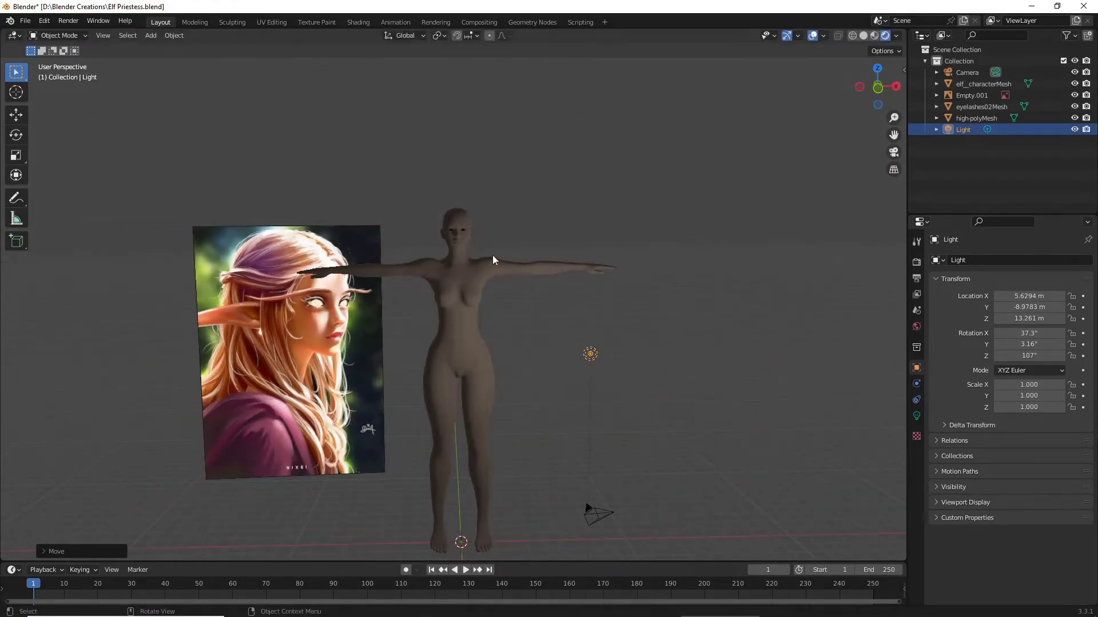
{"action": "left_click", "coordinate": [26, 22]}
{"action": "left_click", "coordinate": [51, 108]}
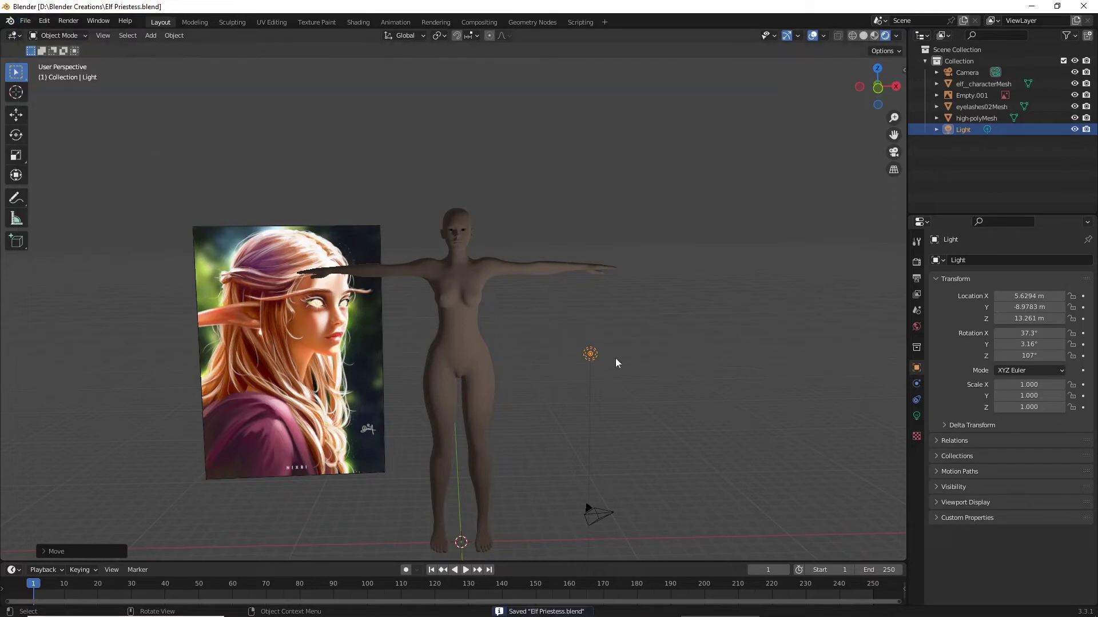
Duplicate the light and place the copy behind the figure's other side at about X -8.1, Y 5.4, Z 16.4 m
{"action": "middle_click_drag", "start_coordinate": [601, 356], "coordinate": [650, 365]}
{"action": "key", "text": "shift+d"}
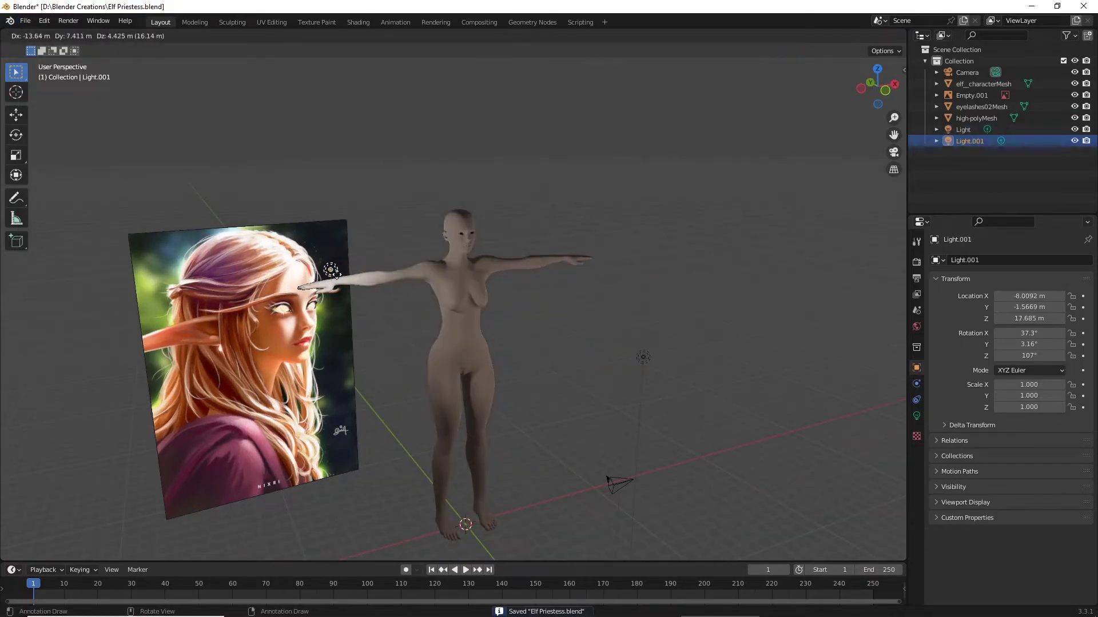
{"action": "left_click", "coordinate": [337, 275]}
{"action": "middle_click_drag", "start_coordinate": [337, 274], "coordinate": [486, 306]}
{"action": "key", "text": "g"}
{"action": "left_click", "coordinate": [335, 340]}
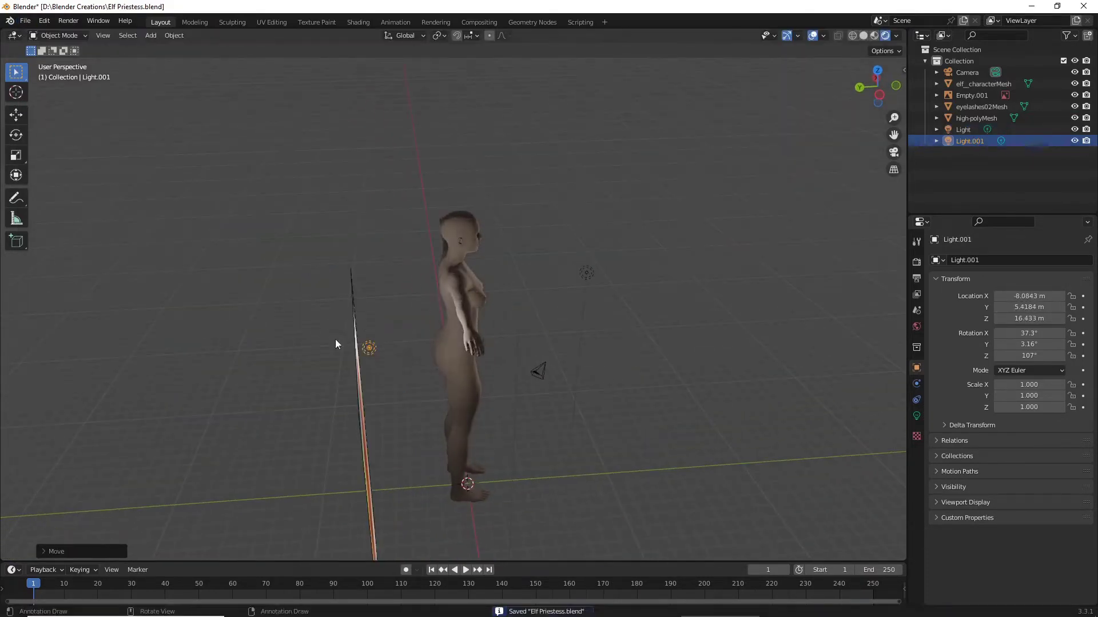
Move the reference image farther behind the figure to about Y 13.3 m and raise it to about Z 13 m
{"action": "middle_click_drag", "start_coordinate": [335, 343], "coordinate": [389, 333]}
{"action": "left_click", "coordinate": [279, 351]}
{"action": "middle_click_drag", "start_coordinate": [279, 351], "coordinate": [425, 356]}
{"action": "key", "text": "g"}
{"action": "key", "text": "y"}
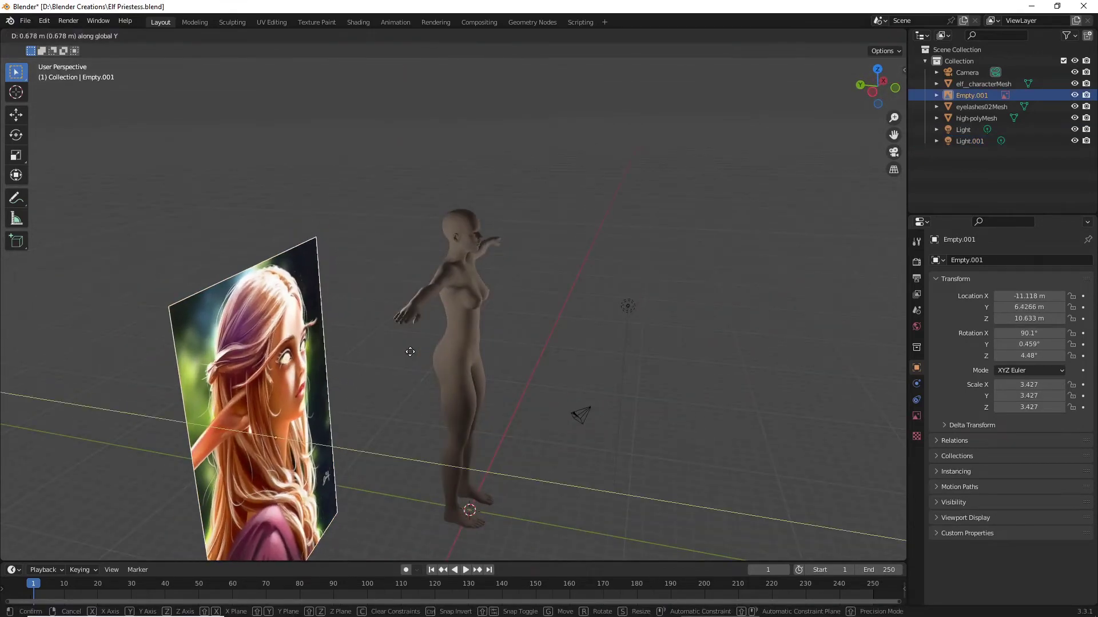
{"action": "left_click", "coordinate": [314, 338]}
{"action": "middle_click_drag", "start_coordinate": [314, 337], "coordinate": [421, 346]}
{"action": "key", "text": "g"}
{"action": "key", "text": "z"}
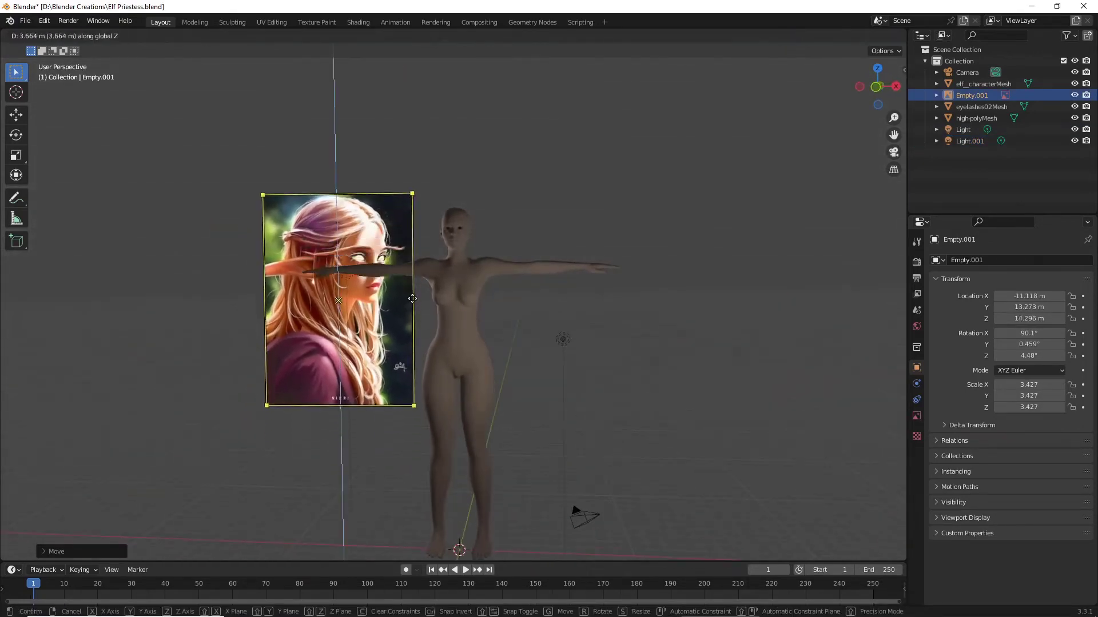
{"action": "left_click", "coordinate": [653, 309]}
Add a mesh plane under the figure and scale it to about 31.6 as a floor
{"action": "scroll", "coordinate": [654, 337], "scroll_direction": "down", "scroll_amount": 3}
{"action": "key", "text": "shift+a"}
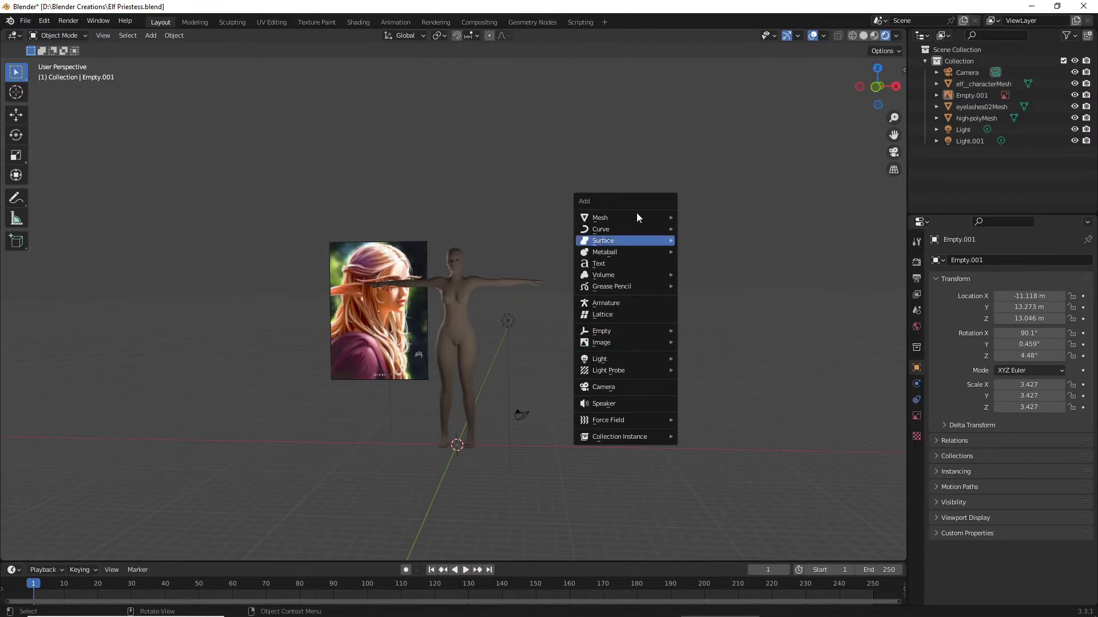
{"action": "mouse_move", "coordinate": [636, 220]}
{"action": "left_click", "coordinate": [726, 222]}
{"action": "scroll", "coordinate": [632, 351], "scroll_direction": "down", "scroll_amount": 2}
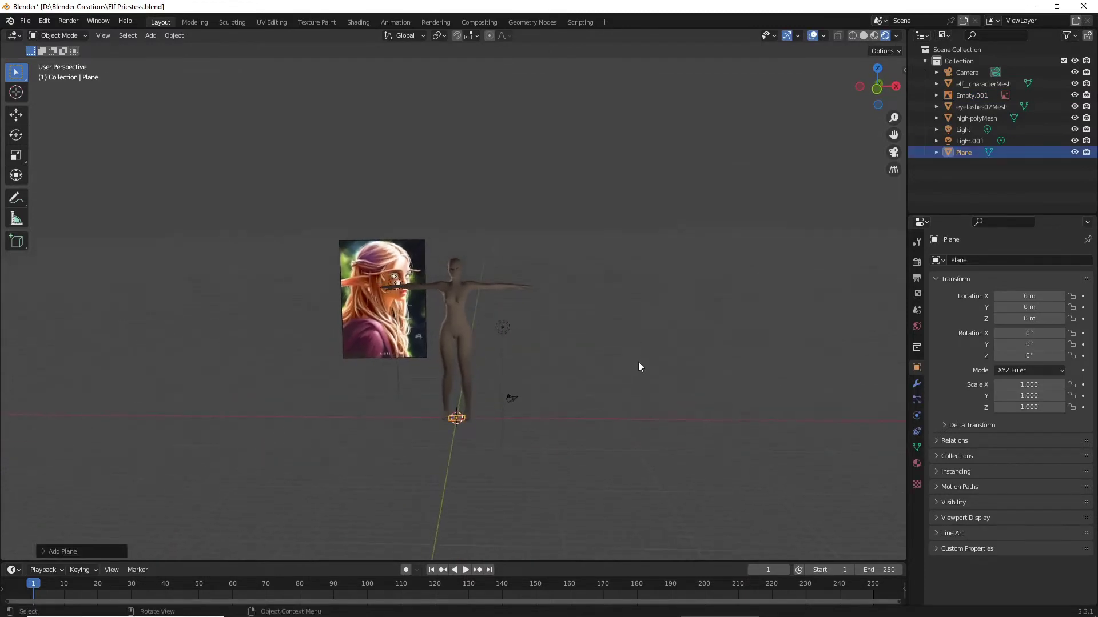
{"action": "key", "text": "s"}
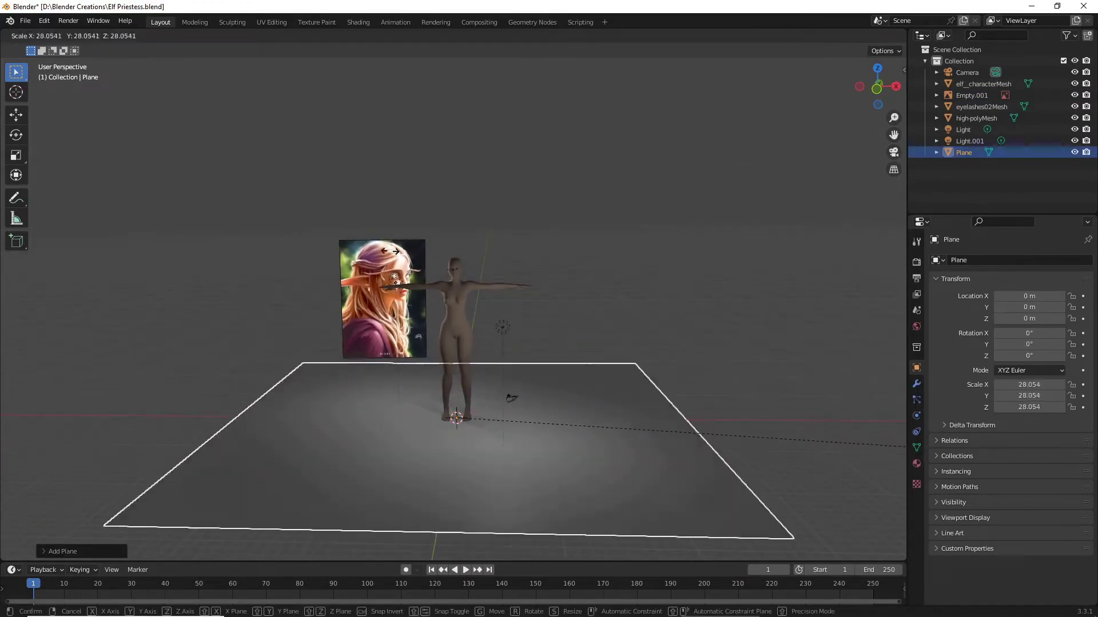
{"action": "left_click", "coordinate": [122, 301]}
{"action": "left_click", "coordinate": [540, 314]}
Set the power of the original light in front of the figure to 2000 W
{"action": "scroll", "coordinate": [540, 315], "scroll_direction": "up", "scroll_amount": 4}
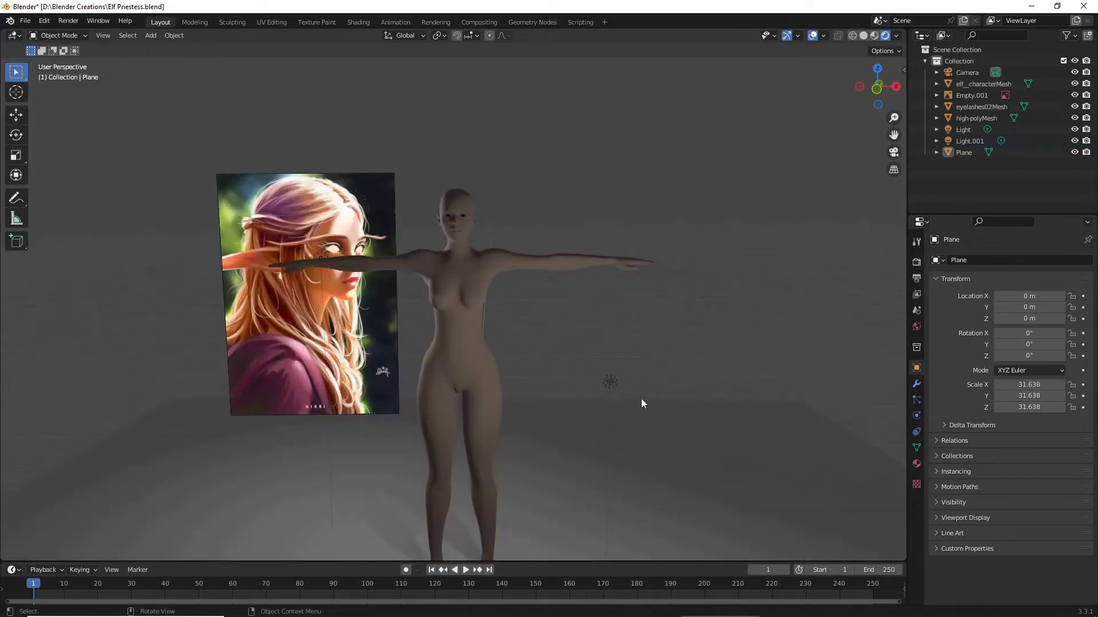
{"action": "left_click", "coordinate": [641, 403]}
{"action": "left_click", "coordinate": [609, 382]}
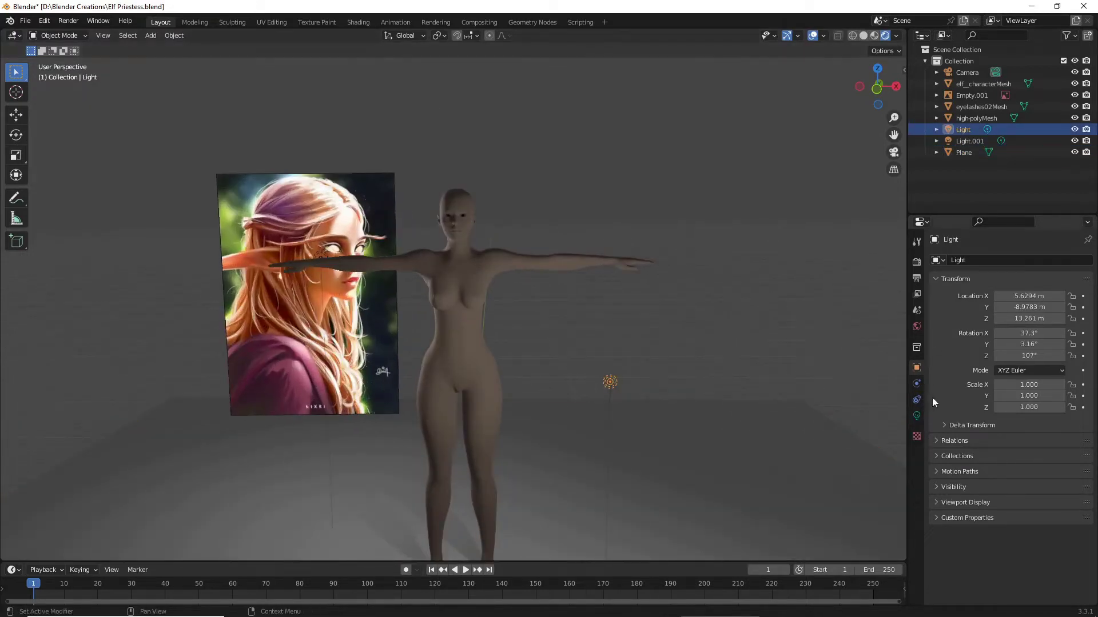
{"action": "left_click", "coordinate": [916, 416]}
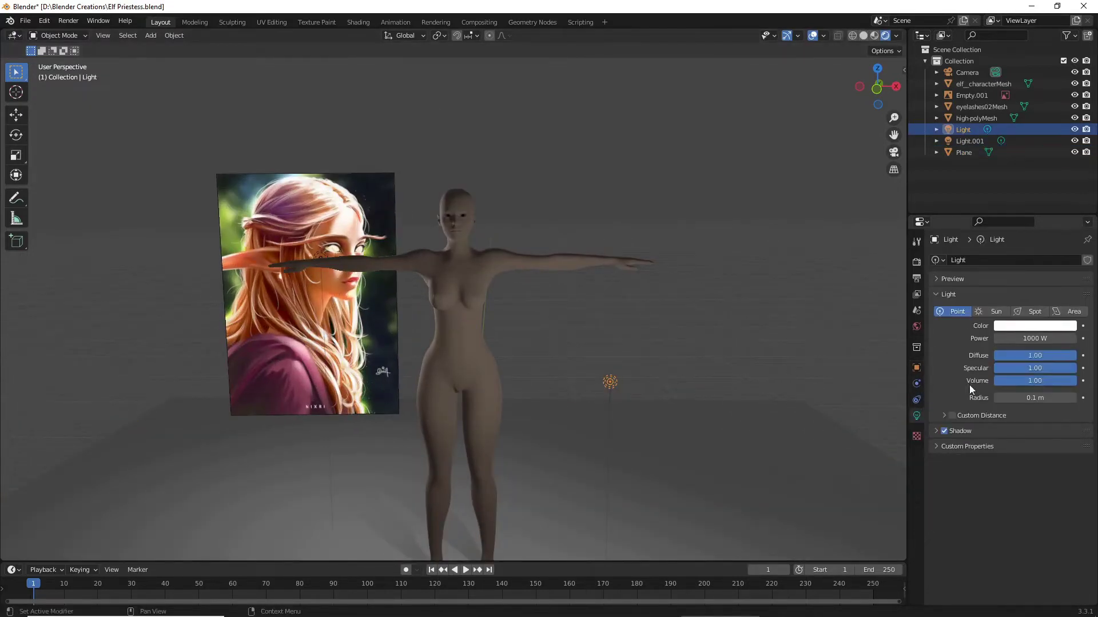
{"action": "left_click", "coordinate": [1017, 339]}
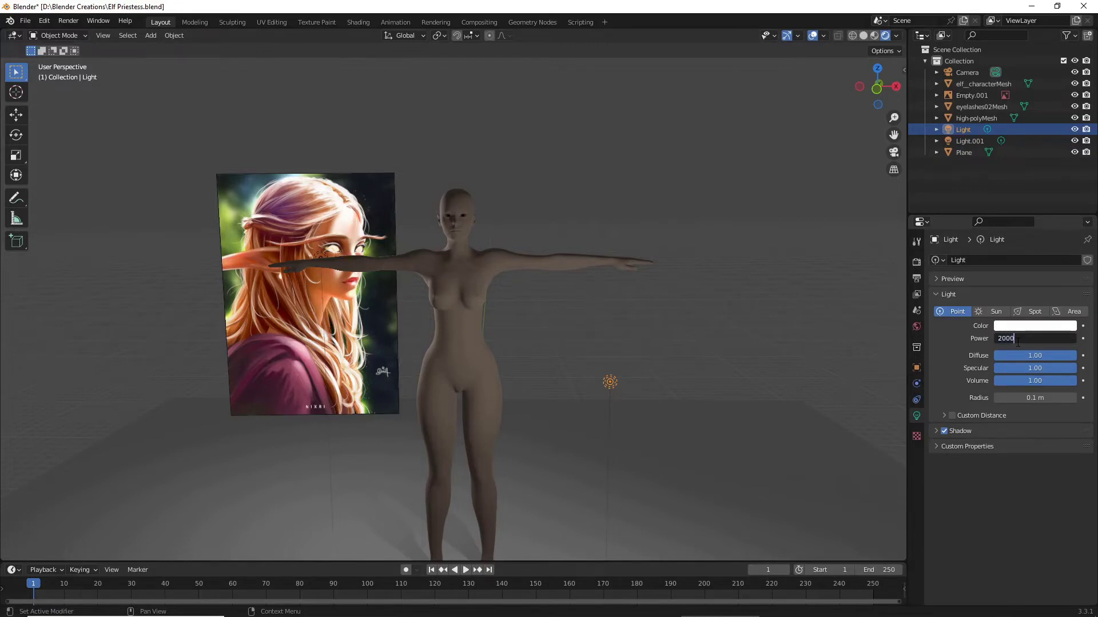
{"action": "key", "text": "Return"}
Set the duplicated light's power to 2000 W as well and deselect it
{"action": "left_click", "coordinate": [318, 254]}
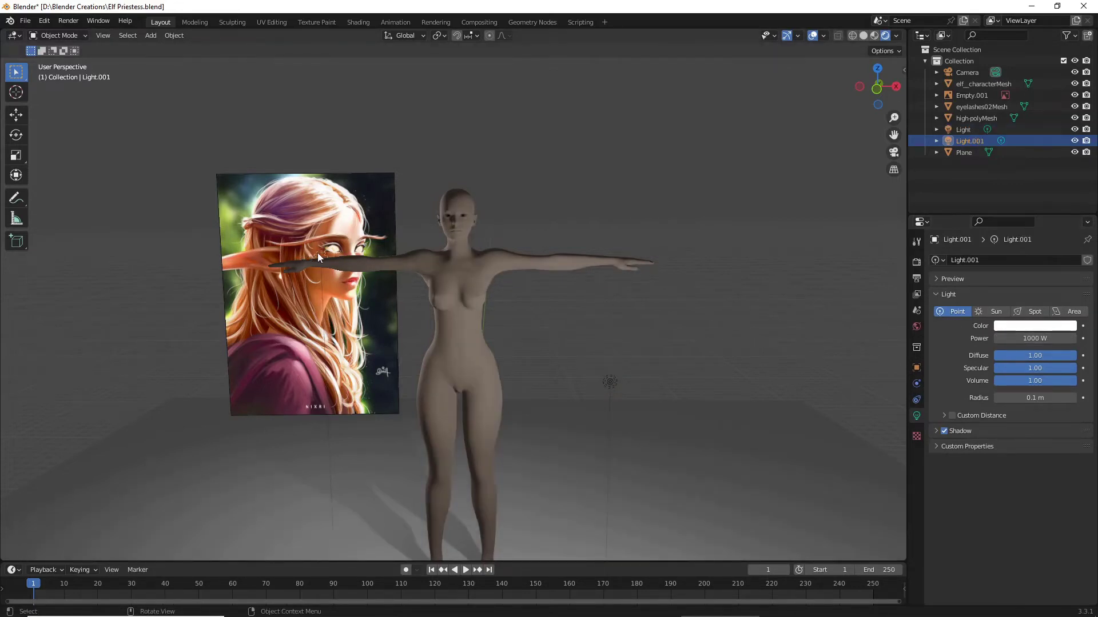
{"action": "left_click", "coordinate": [1000, 338]}
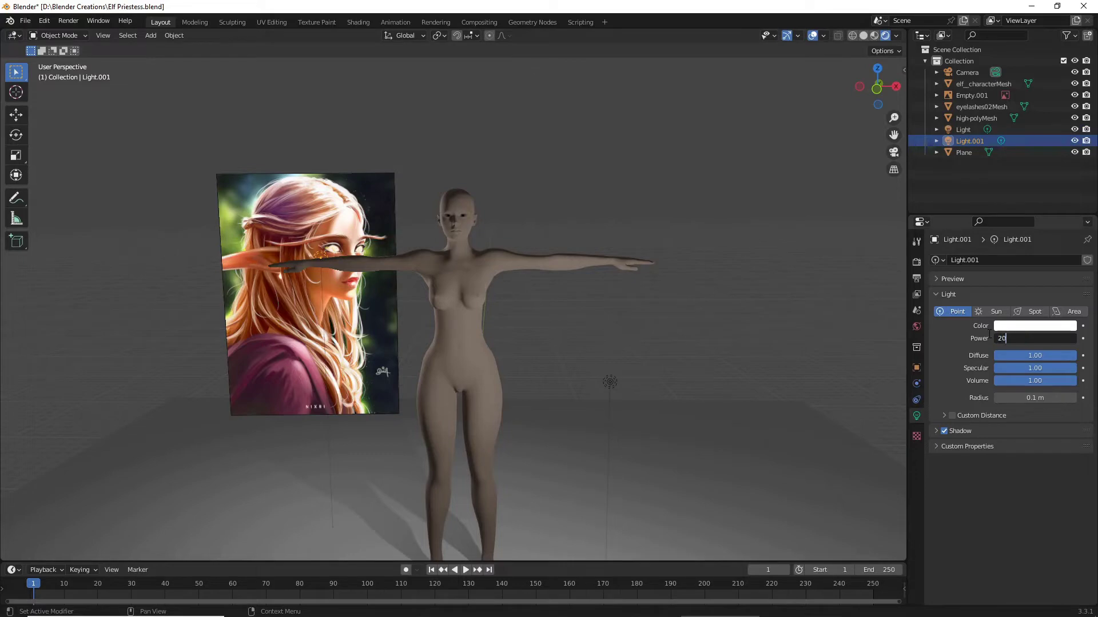
{"action": "key", "text": "Return"}
{"action": "left_click", "coordinate": [660, 150]}
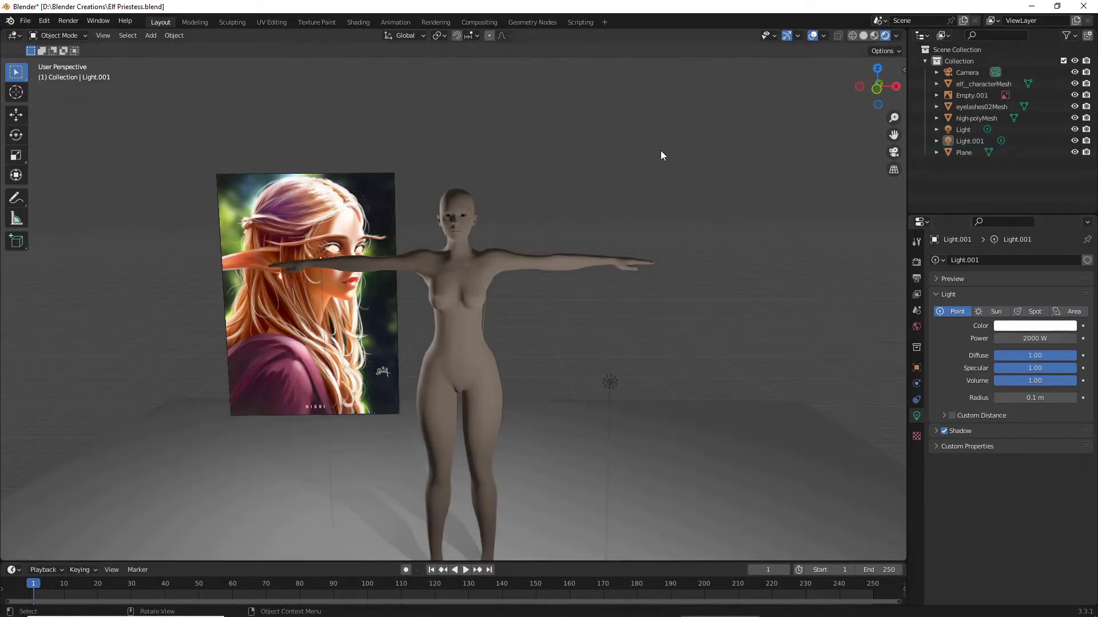
Select both point lights and raise them together along the Z axis
{"action": "scroll", "coordinate": [649, 172], "scroll_direction": "up", "scroll_amount": 2}
{"action": "scroll", "coordinate": [630, 210], "scroll_direction": "down", "scroll_amount": 2}
{"action": "left_click", "coordinate": [609, 379]}
{"action": "middle_click_drag", "start_coordinate": [608, 378], "coordinate": [660, 423]}
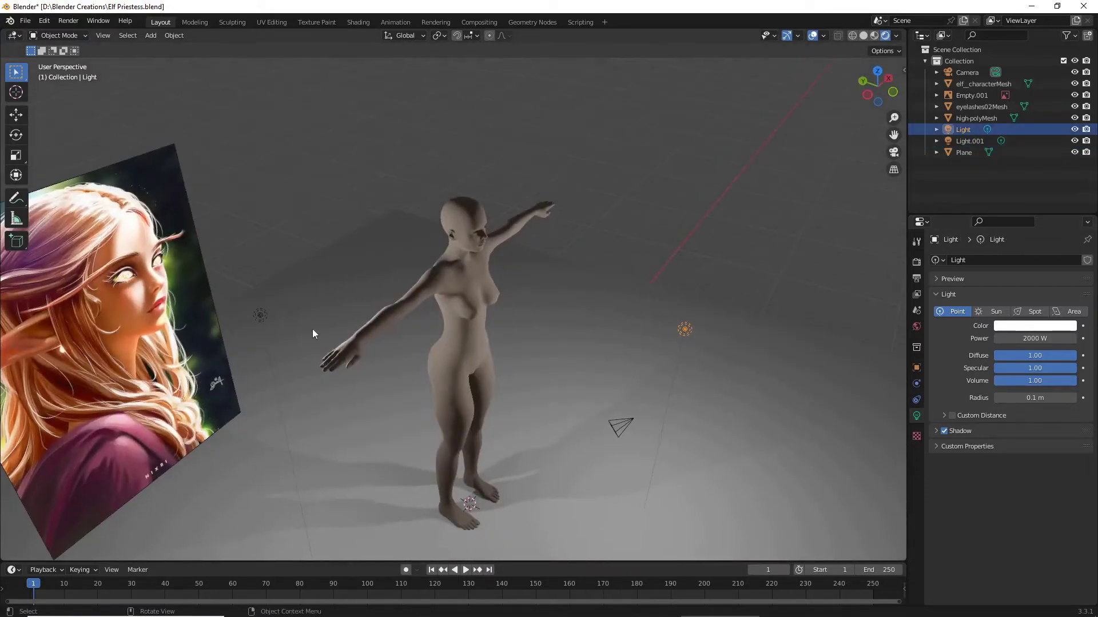
{"action": "left_click", "coordinate": [260, 316], "text": "shift"}
{"action": "middle_click_drag", "start_coordinate": [373, 327], "coordinate": [302, 287]}
{"action": "key", "text": "g"}
{"action": "key", "text": "z"}
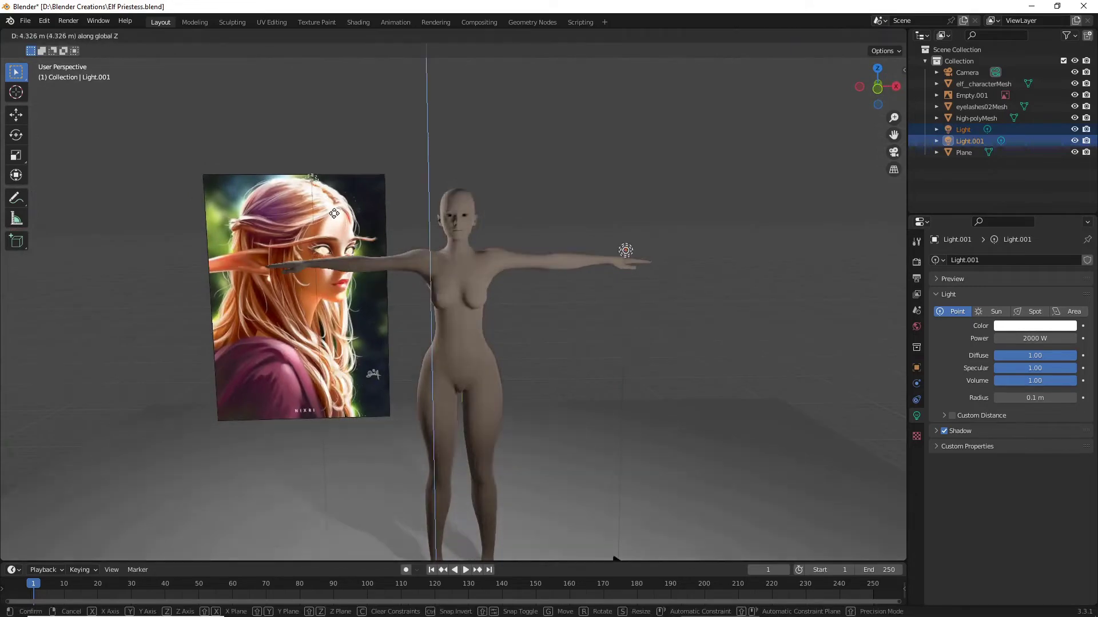
{"action": "left_click", "coordinate": [274, 182]}
Select only the duplicated light and lower it along the Z axis
{"action": "left_click", "coordinate": [296, 166]}
{"action": "left_click", "coordinate": [311, 173]}
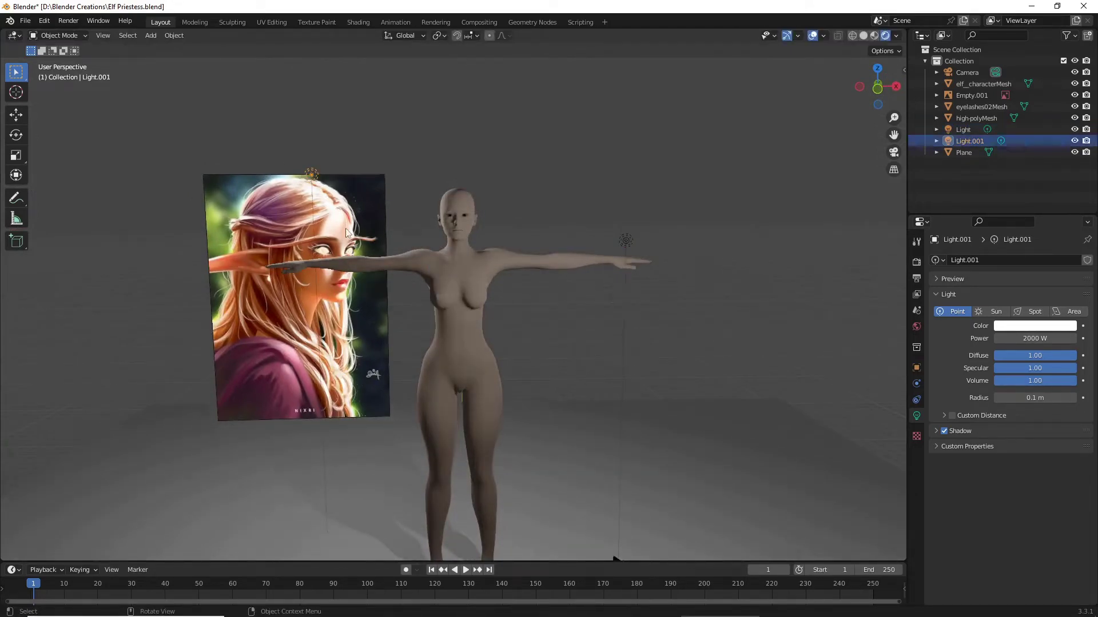
{"action": "key", "text": "g"}
{"action": "key", "text": "z"}
{"action": "left_click", "coordinate": [354, 346]}
{"action": "middle_click_drag", "start_coordinate": [355, 348], "coordinate": [583, 323]}
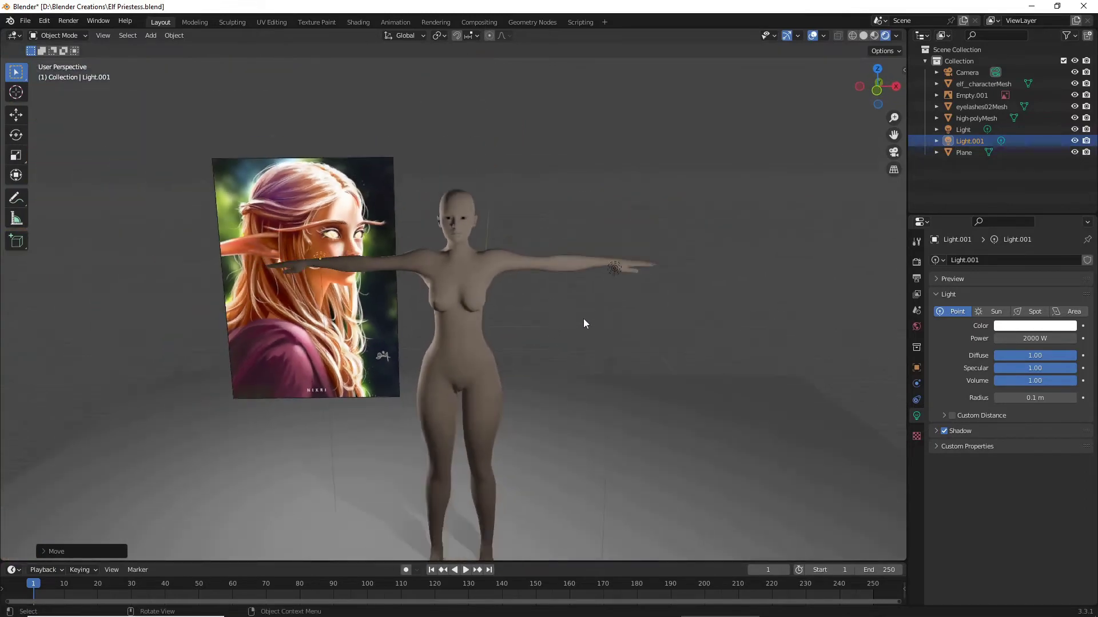
Reposition the original light in front of the figure by shifting it along the Y, X and Z axes
{"action": "left_click", "coordinate": [615, 273]}
{"action": "middle_click_drag", "start_coordinate": [616, 272], "coordinate": [539, 326]}
{"action": "key", "text": "g"}
{"action": "key", "text": "y"}
{"action": "left_click", "coordinate": [444, 304]}
{"action": "key", "text": "g"}
{"action": "key", "text": "x"}
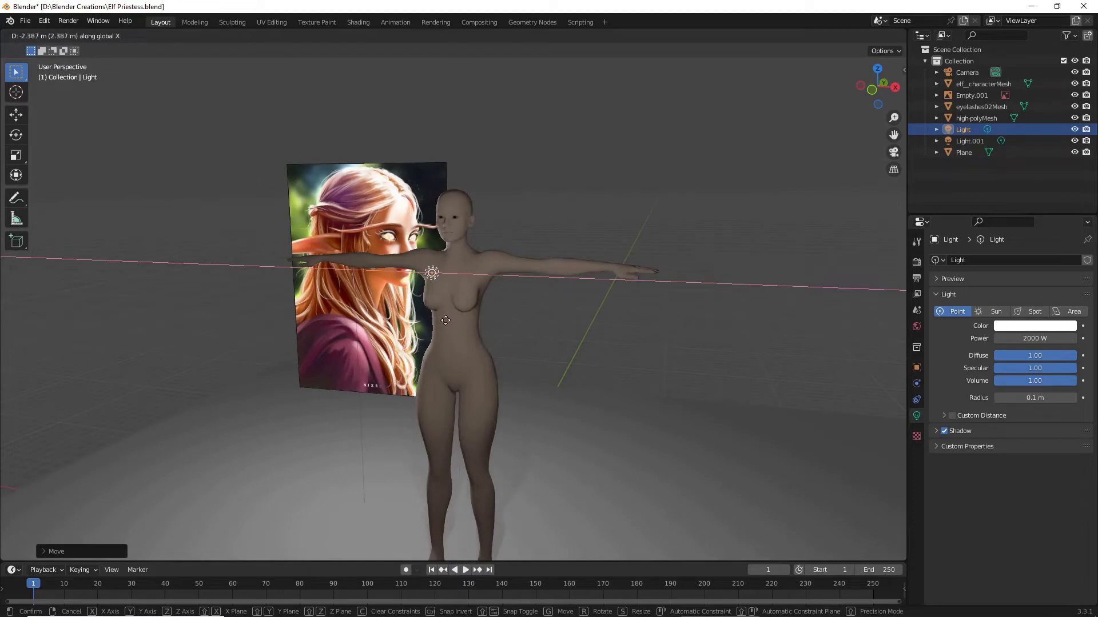
{"action": "left_click", "coordinate": [447, 321]}
{"action": "key", "text": "g"}
{"action": "key", "text": "z"}
{"action": "left_click", "coordinate": [492, 357]}
{"action": "middle_click_drag", "start_coordinate": [491, 357], "coordinate": [529, 345]}
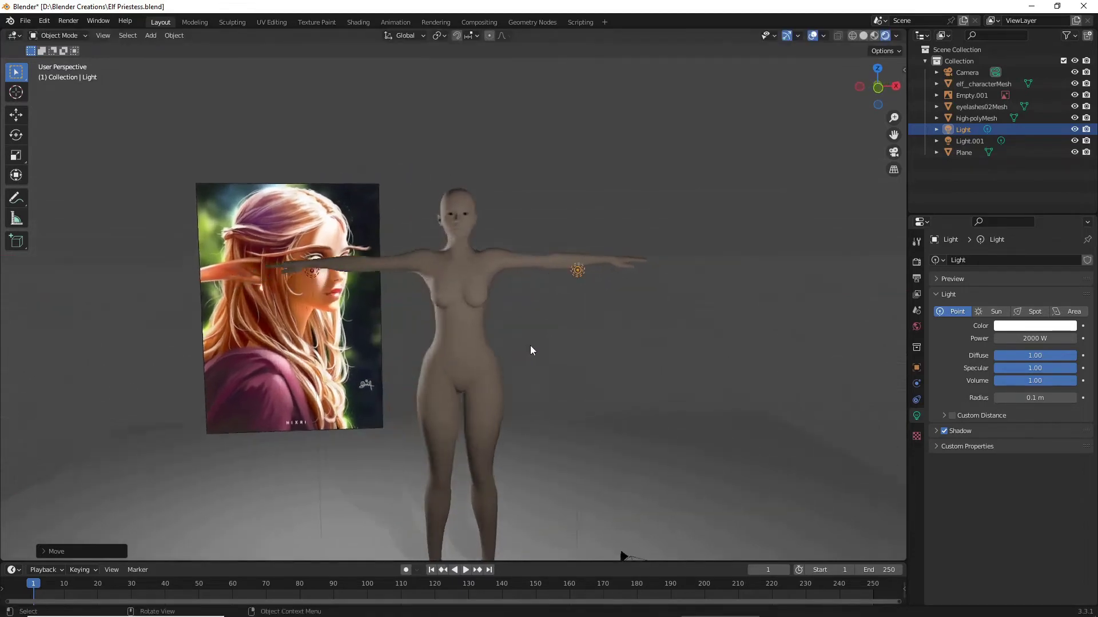
Deselect the light and examine the lighting on the figure's face and upper body from several angles
{"action": "scroll", "coordinate": [566, 343], "scroll_direction": "up", "scroll_amount": 4}
{"action": "left_click", "coordinate": [629, 338]}
{"action": "middle_click_drag", "start_coordinate": [616, 345], "coordinate": [605, 365]}
{"action": "middle_click_drag", "start_coordinate": [496, 123], "coordinate": [399, 190]}
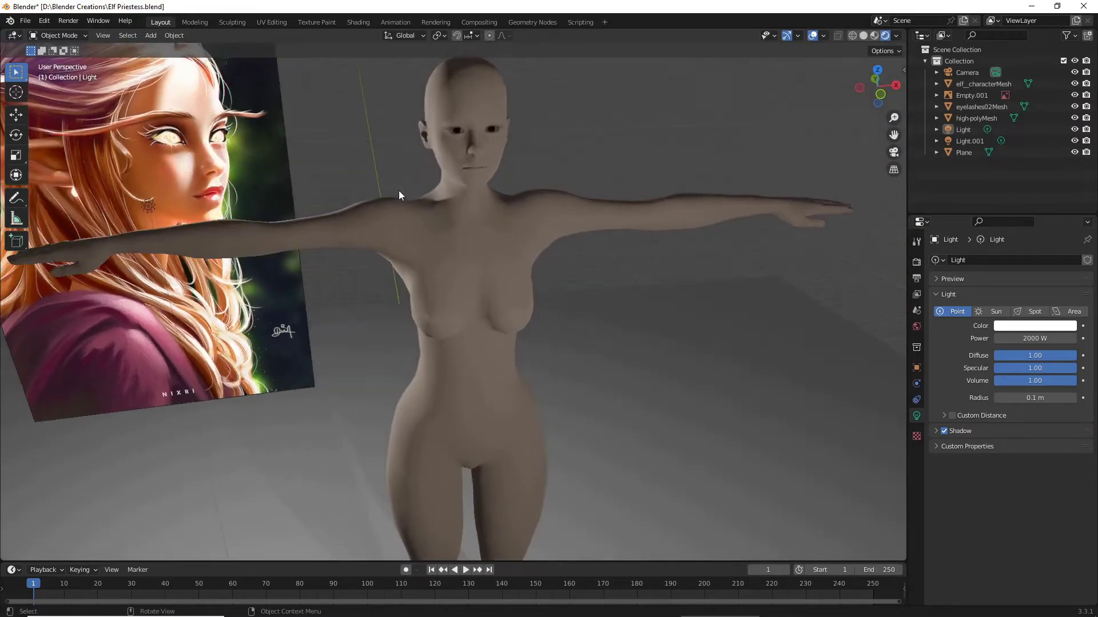
{"action": "middle_click_drag", "start_coordinate": [266, 163], "coordinate": [293, 169]}
{"action": "scroll", "coordinate": [760, 121], "scroll_direction": "up", "scroll_amount": 2}
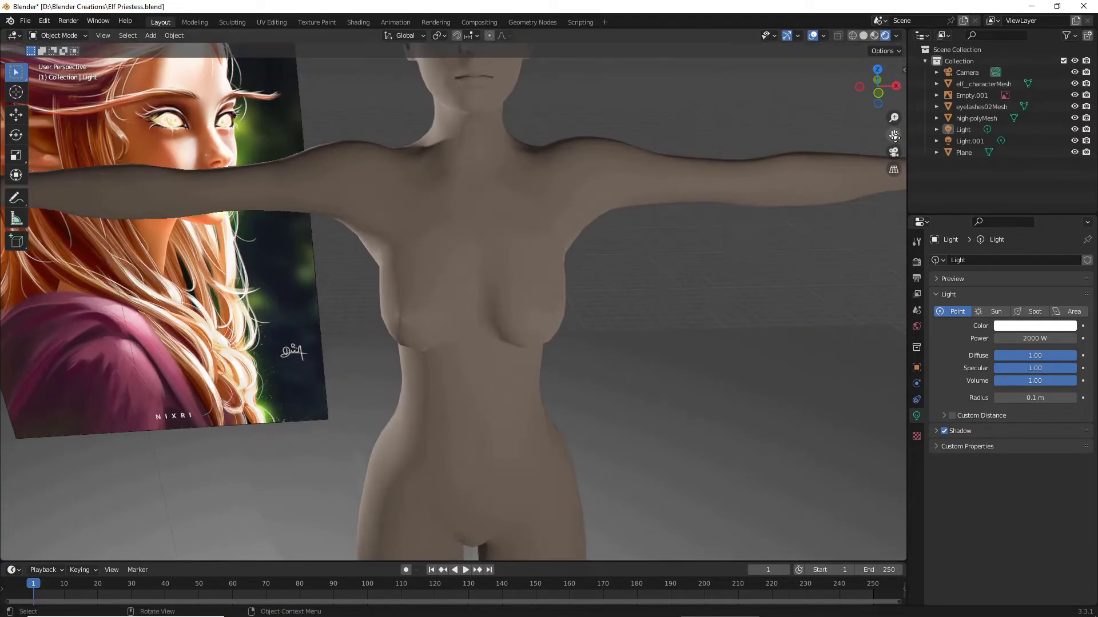
Select the character's body mesh and examine the lighting on its torso and face from several angles
{"action": "left_click_drag", "start_coordinate": [894, 137], "coordinate": [895, 231]}
{"action": "scroll", "coordinate": [760, 218], "scroll_direction": "down", "scroll_amount": 3}
{"action": "middle_click_drag", "start_coordinate": [760, 218], "coordinate": [511, 320]}
{"action": "left_click", "coordinate": [513, 303]}
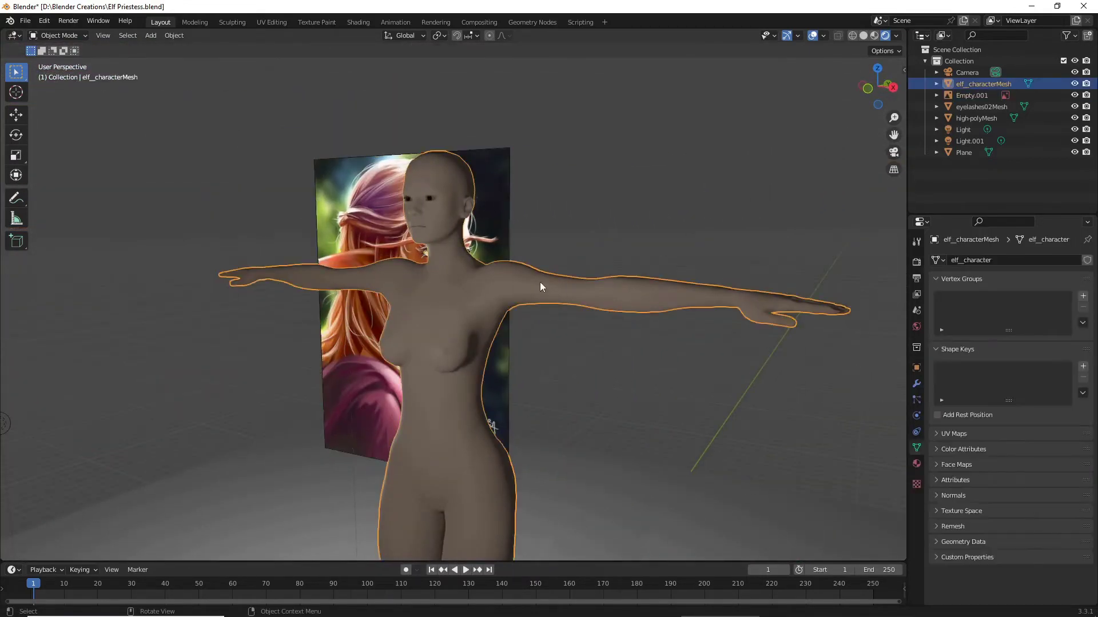
{"action": "middle_click_drag", "start_coordinate": [541, 286], "coordinate": [718, 287]}
{"action": "scroll", "coordinate": [718, 287], "scroll_direction": "up", "scroll_amount": 5}
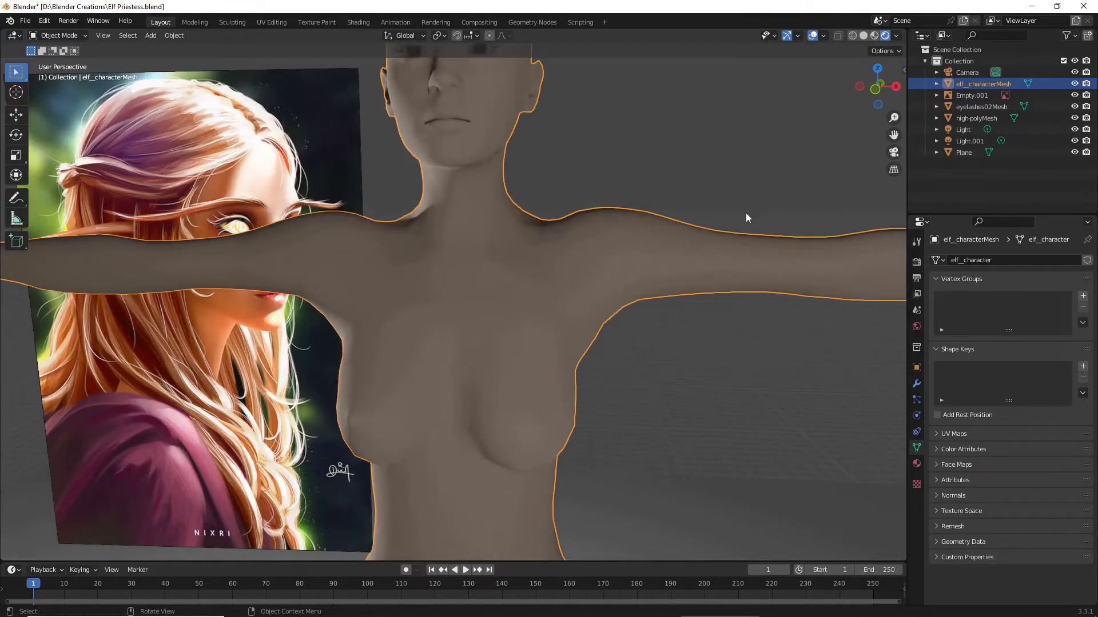
{"action": "left_click_drag", "start_coordinate": [894, 136], "coordinate": [894, 240]}
{"action": "scroll", "coordinate": [696, 189], "scroll_direction": "up", "scroll_amount": 4}
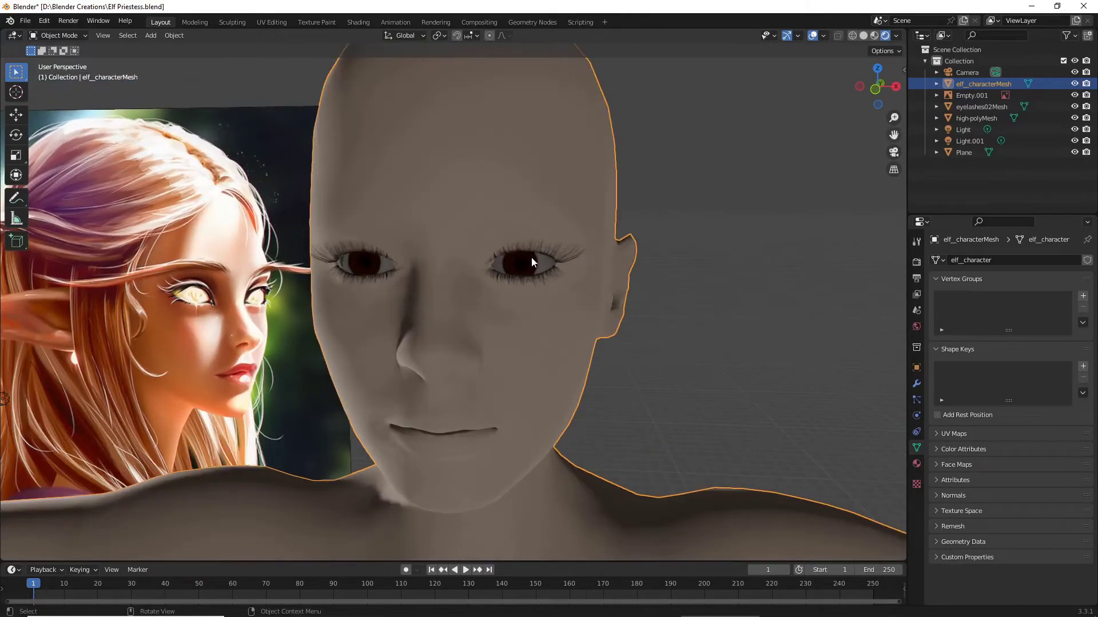
Set the eyelashes material's Metallic to 0, Specular to 0.118 and Roughness to 0.528, and deselect the eyelashes
{"action": "left_click", "coordinate": [539, 250]}
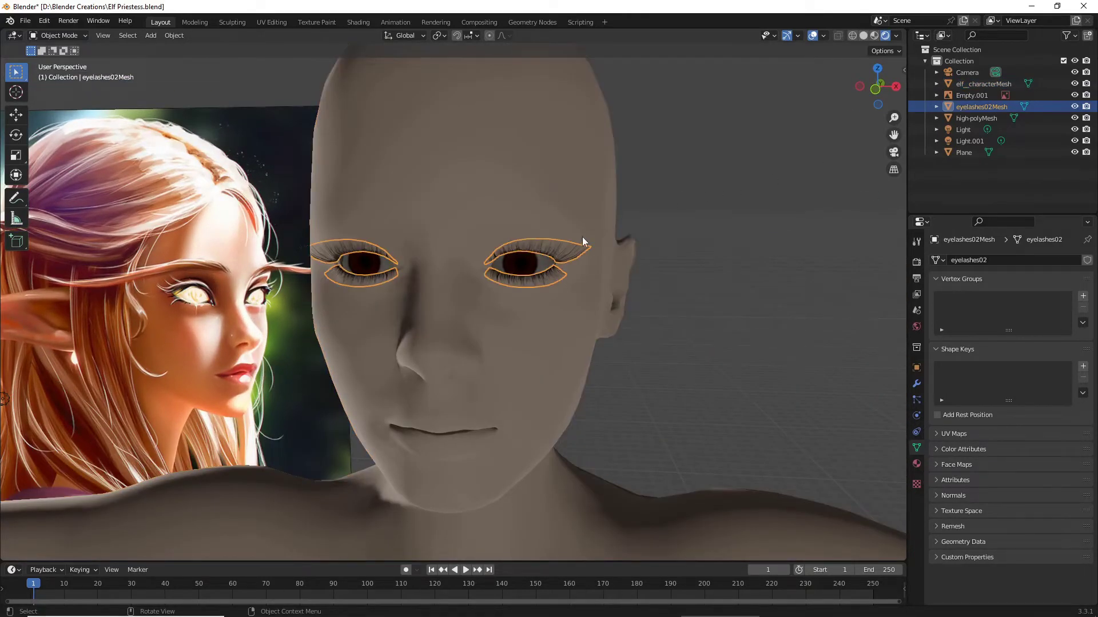
{"action": "left_click", "coordinate": [917, 463]}
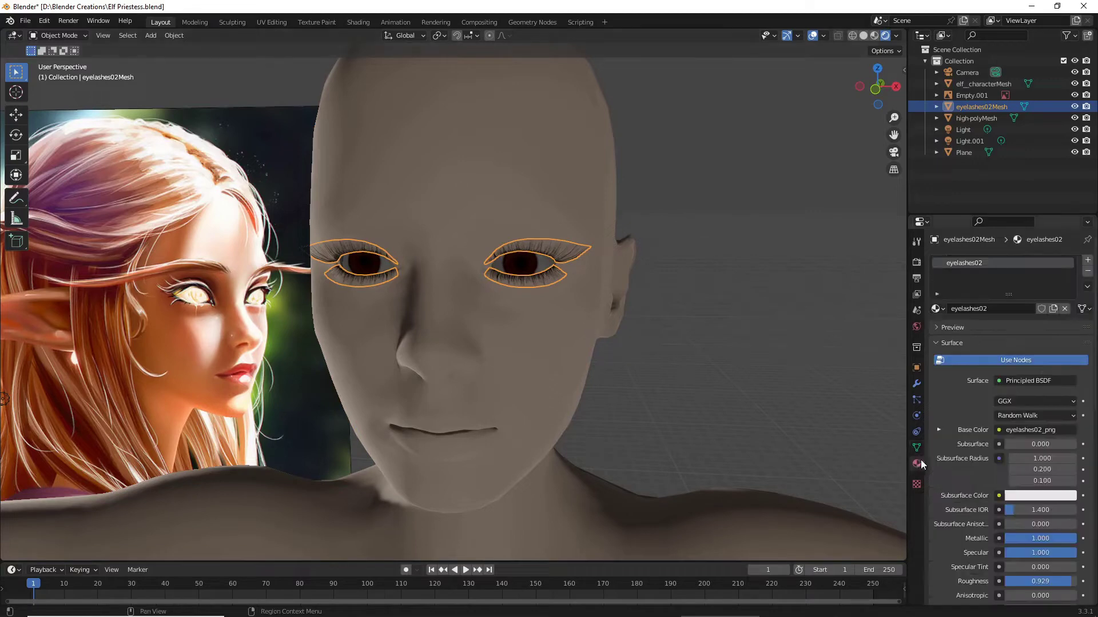
{"action": "scroll", "coordinate": [958, 435], "scroll_direction": "down", "scroll_amount": 5}
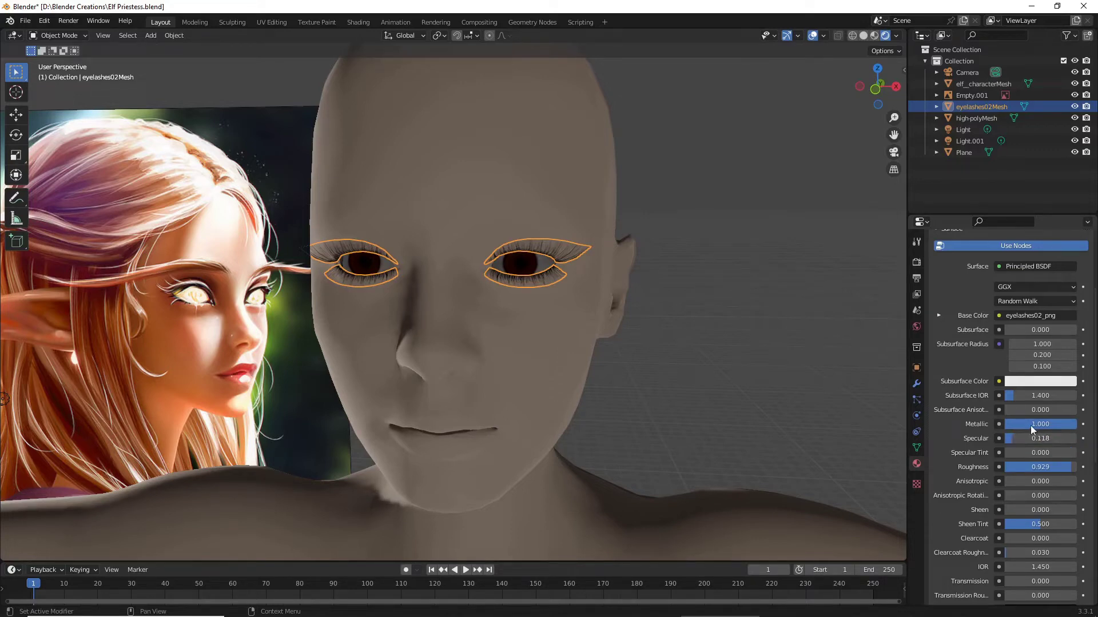
{"action": "left_click_drag", "start_coordinate": [1040, 425], "coordinate": [1031, 425]}
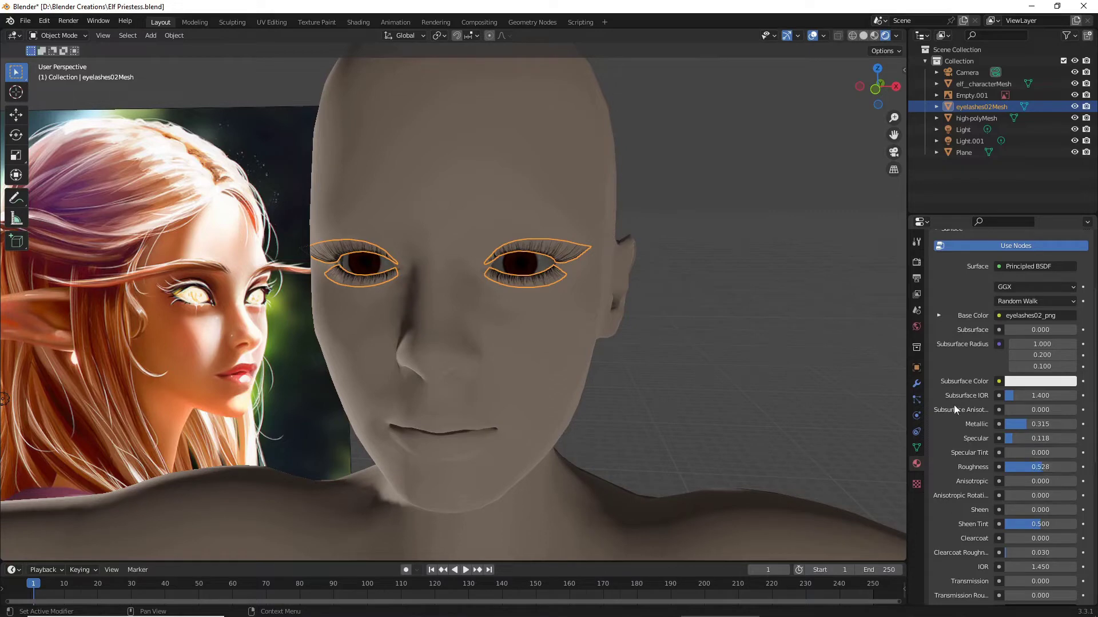
{"action": "left_click_drag", "start_coordinate": [1024, 427], "coordinate": [980, 413]}
{"action": "left_click", "coordinate": [801, 352]}
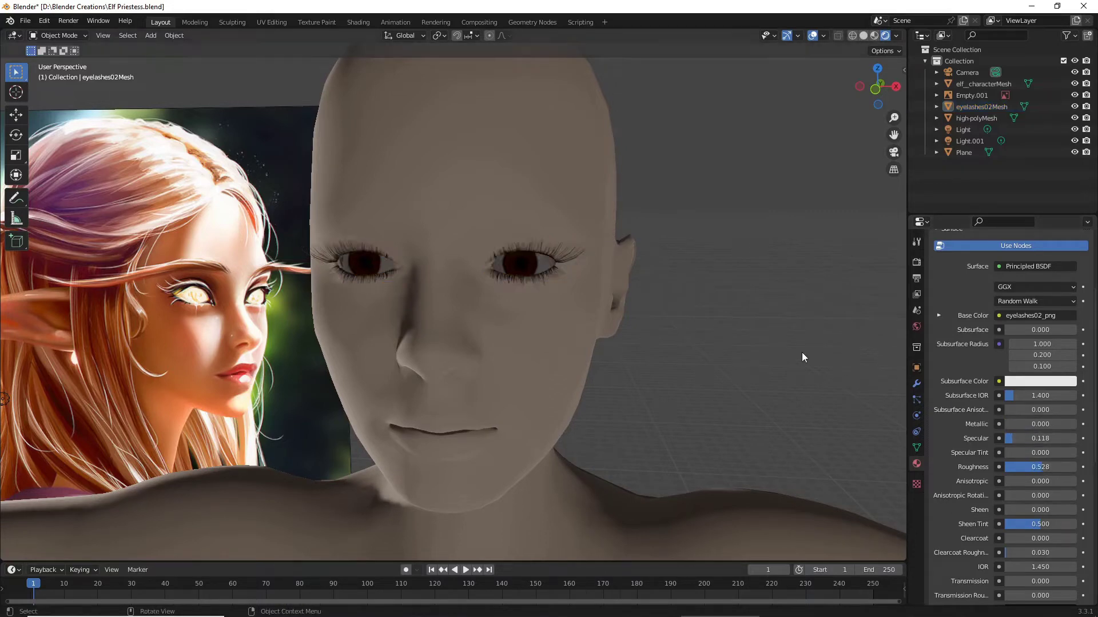
Set the body material's Metallic to 0, Roughness to 0.532 and Specular to 1
{"action": "mouse_move", "coordinate": [637, 296]}
{"action": "middle_mouse_down"}
{"action": "mouse_move", "coordinate": [622, 294]}
{"action": "mouse_move", "coordinate": [646, 289]}
{"action": "middle_mouse_up"}
{"action": "left_click", "coordinate": [537, 223]}
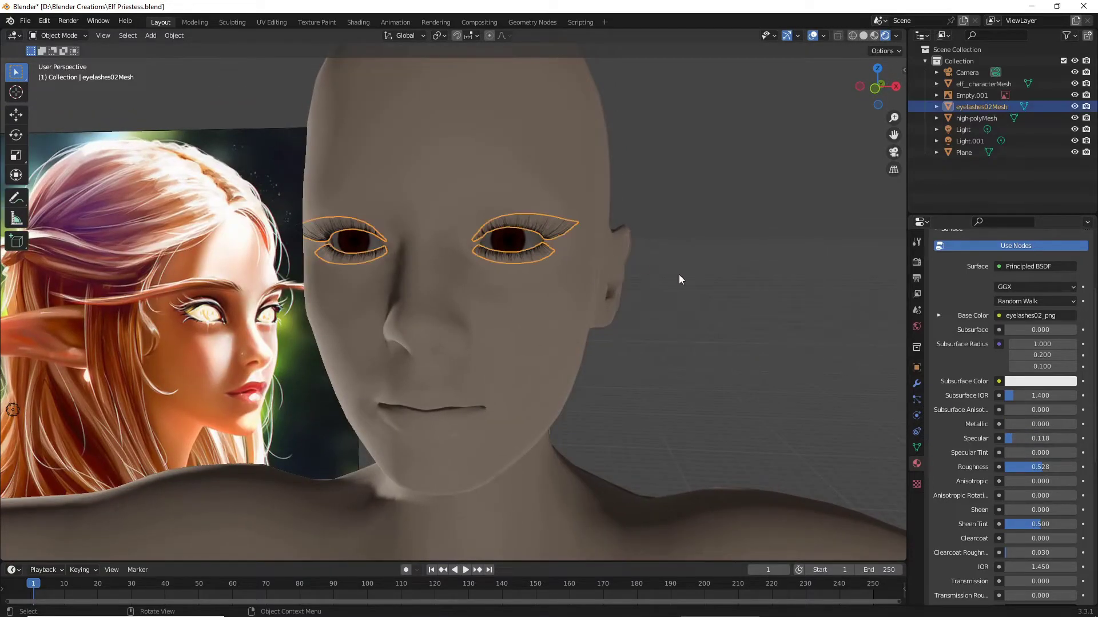
{"action": "scroll", "coordinate": [575, 288], "scroll_direction": "up", "scroll_amount": 2}
{"action": "left_click", "coordinate": [575, 287]}
{"action": "scroll", "coordinate": [702, 313], "scroll_direction": "down", "scroll_amount": 3}
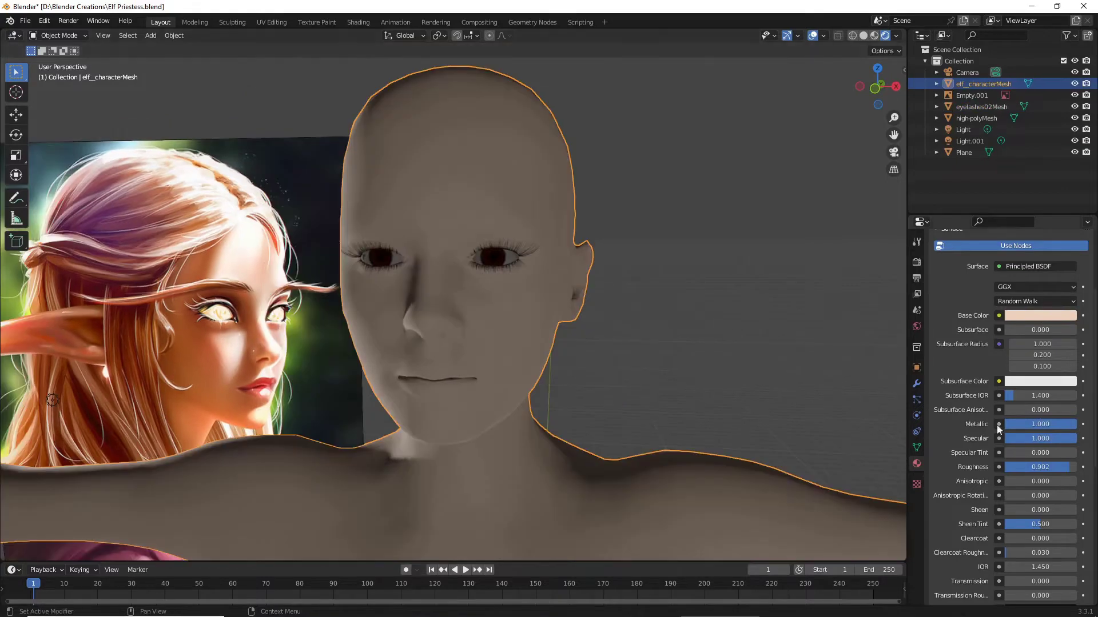
{"action": "left_click_drag", "start_coordinate": [1052, 423], "coordinate": [1010, 423]}
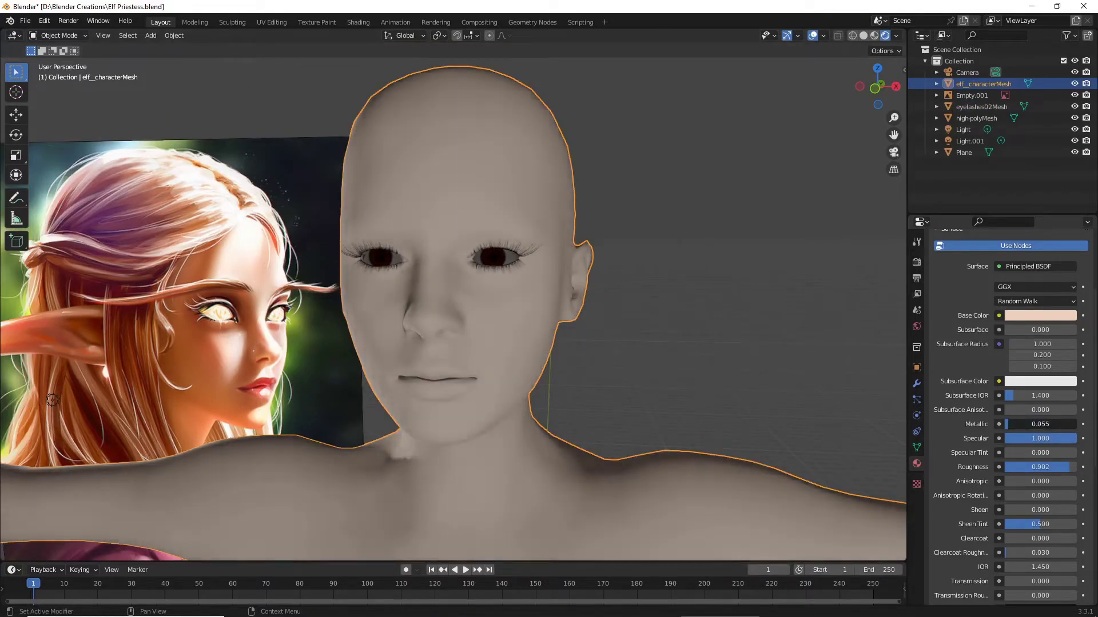
{"action": "scroll", "coordinate": [750, 345], "scroll_direction": "down", "scroll_amount": 3}
{"action": "scroll", "coordinate": [750, 345], "scroll_direction": "up", "scroll_amount": 2}
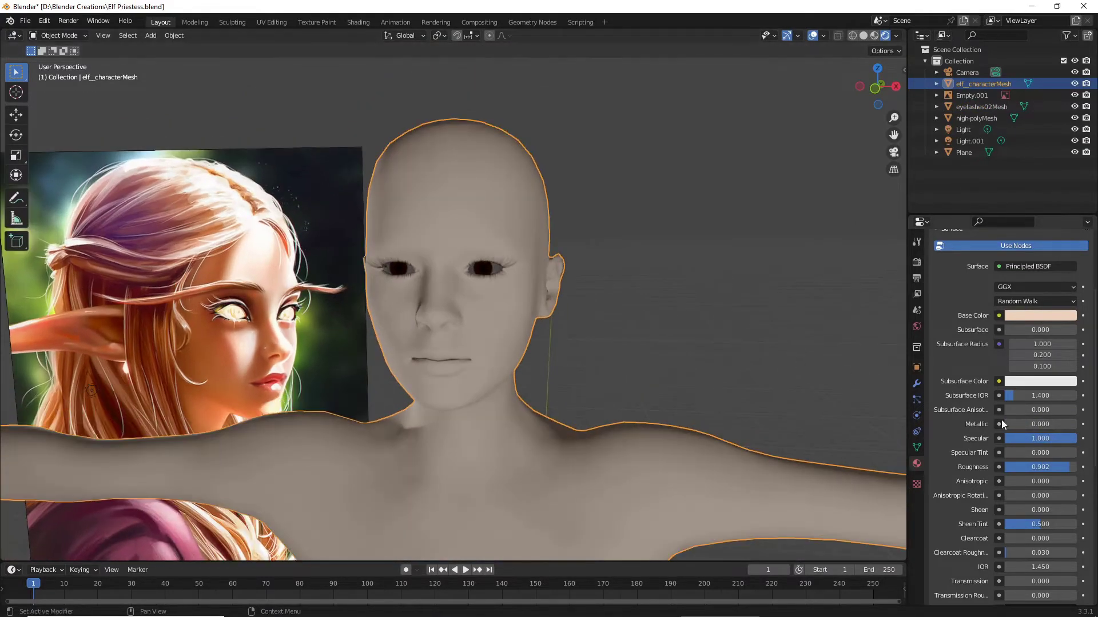
{"action": "left_click_drag", "start_coordinate": [1038, 467], "coordinate": [1021, 467]}
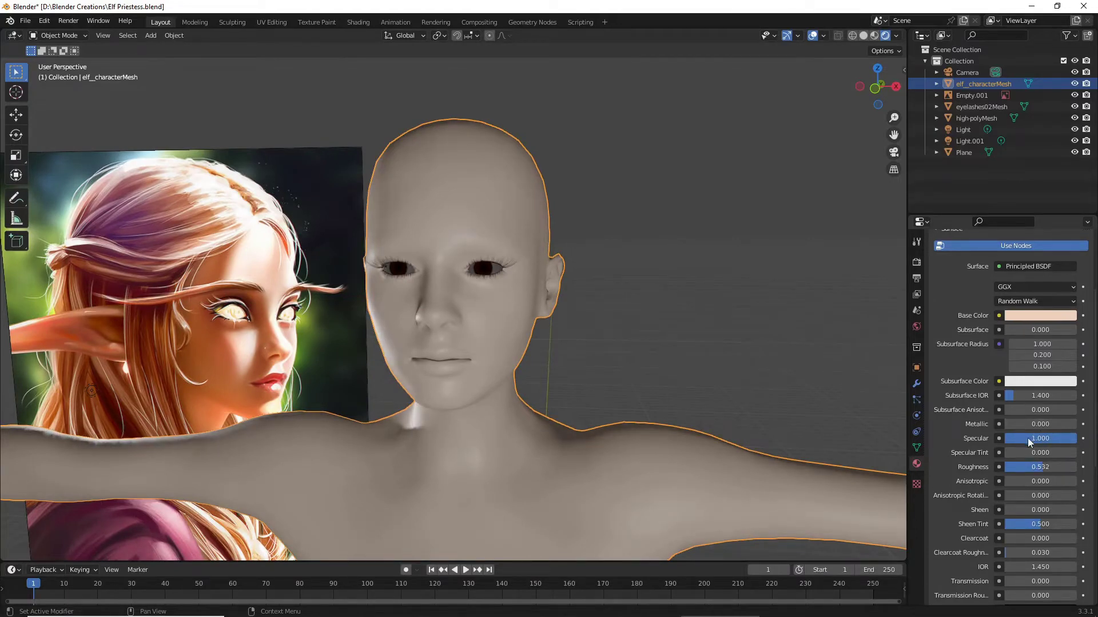
{"action": "mouse_move", "coordinate": [1027, 438]}
{"action": "left_mouse_down"}
{"action": "mouse_move", "coordinate": [1004, 438]}
{"action": "mouse_move", "coordinate": [1075, 438]}
{"action": "left_mouse_up"}
Set the eye mesh material's Metallic to 0, Specular to 1 and Roughness to 0, and deselect the eyes
{"action": "scroll", "coordinate": [705, 321], "scroll_direction": "down", "scroll_amount": 4}
{"action": "scroll", "coordinate": [679, 324], "scroll_direction": "down", "scroll_amount": 4}
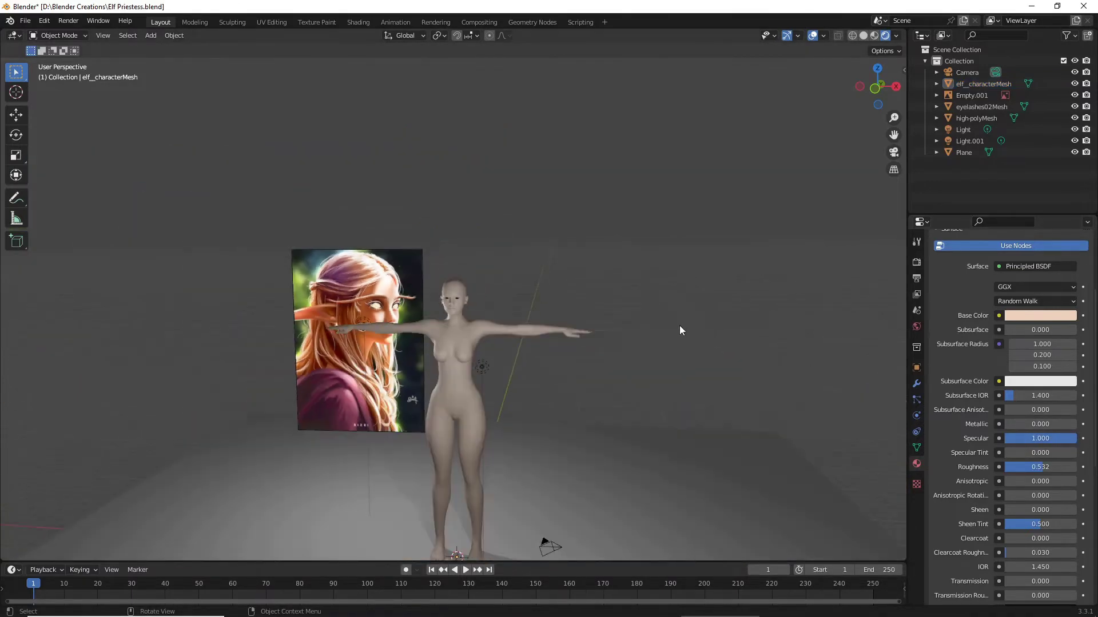
{"action": "mouse_move", "coordinate": [679, 324]}
{"action": "middle_mouse_down"}
{"action": "mouse_move", "coordinate": [793, 356]}
{"action": "mouse_move", "coordinate": [697, 327]}
{"action": "middle_mouse_up"}
{"action": "scroll", "coordinate": [697, 320], "scroll_direction": "up", "scroll_amount": 5}
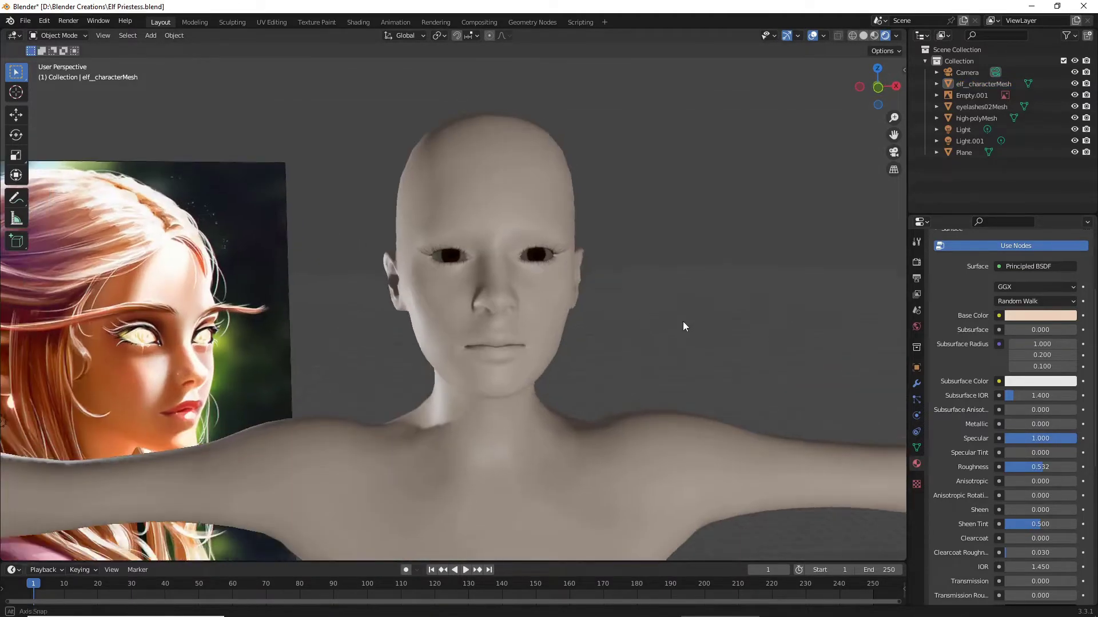
{"action": "scroll", "coordinate": [629, 286], "scroll_direction": "up", "scroll_amount": 3}
{"action": "left_click", "coordinate": [574, 238]}
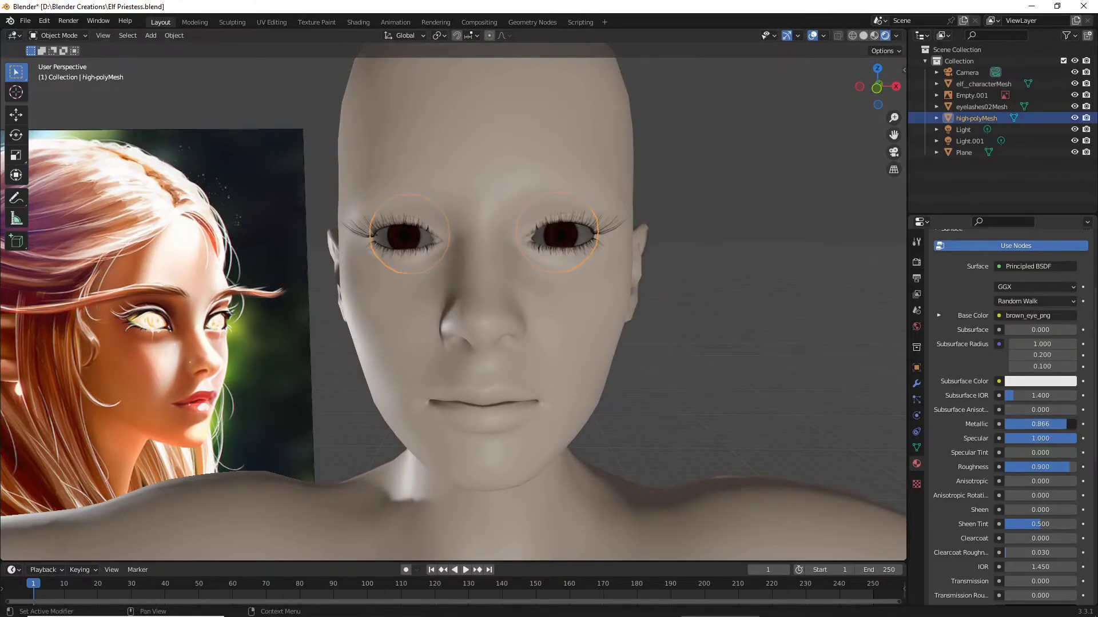
{"action": "left_click_drag", "start_coordinate": [1066, 425], "coordinate": [1007, 424]}
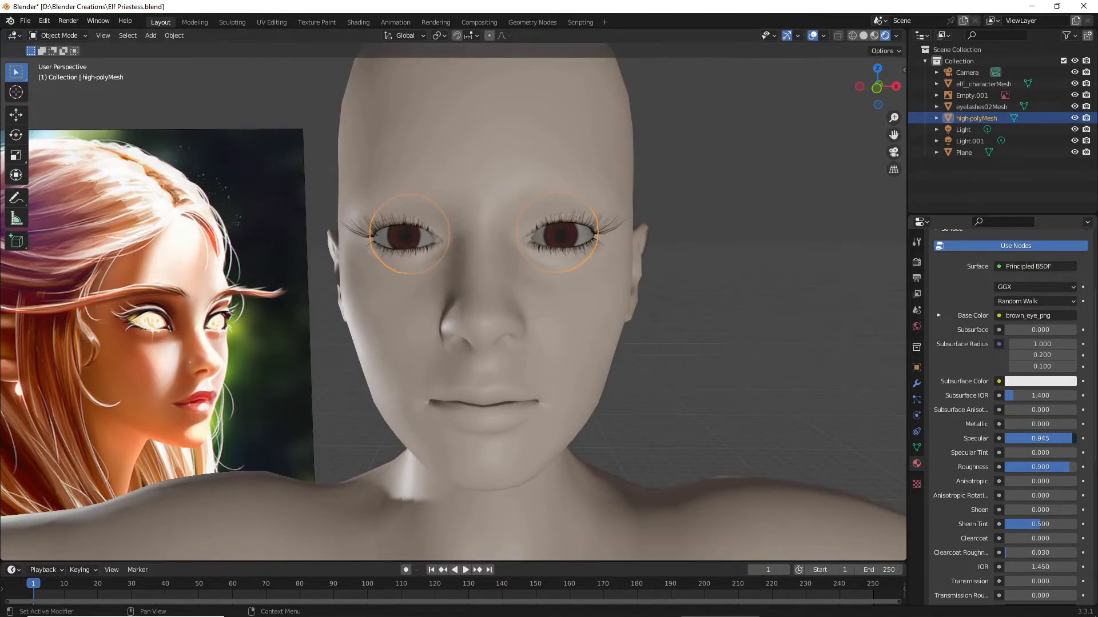
{"action": "left_click_drag", "start_coordinate": [1058, 471], "coordinate": [1007, 467]}
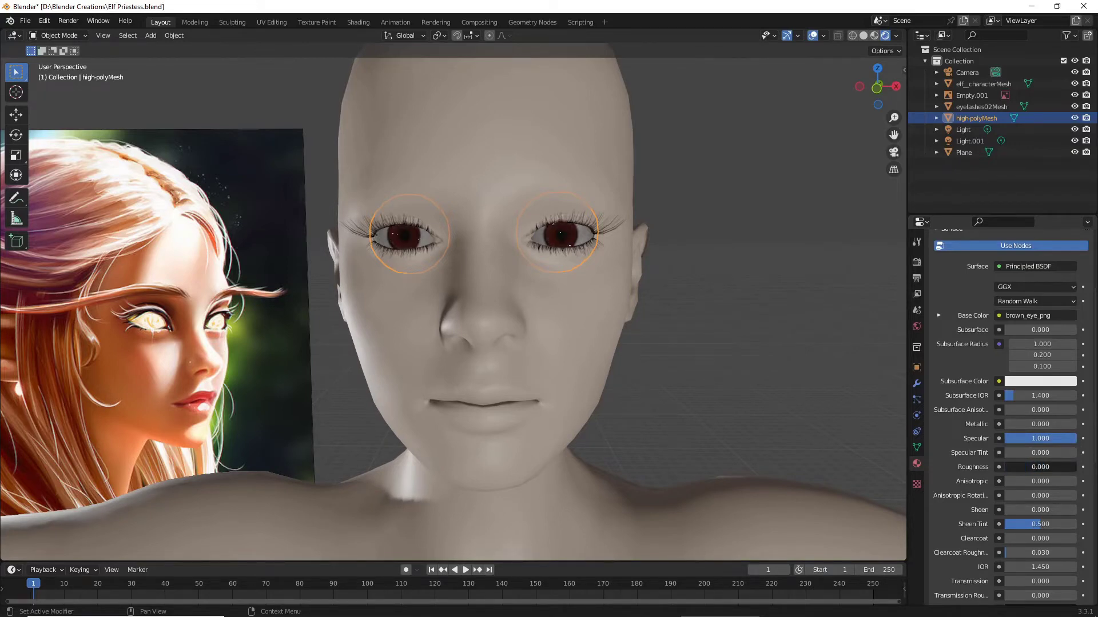
{"action": "left_click", "coordinate": [790, 358]}
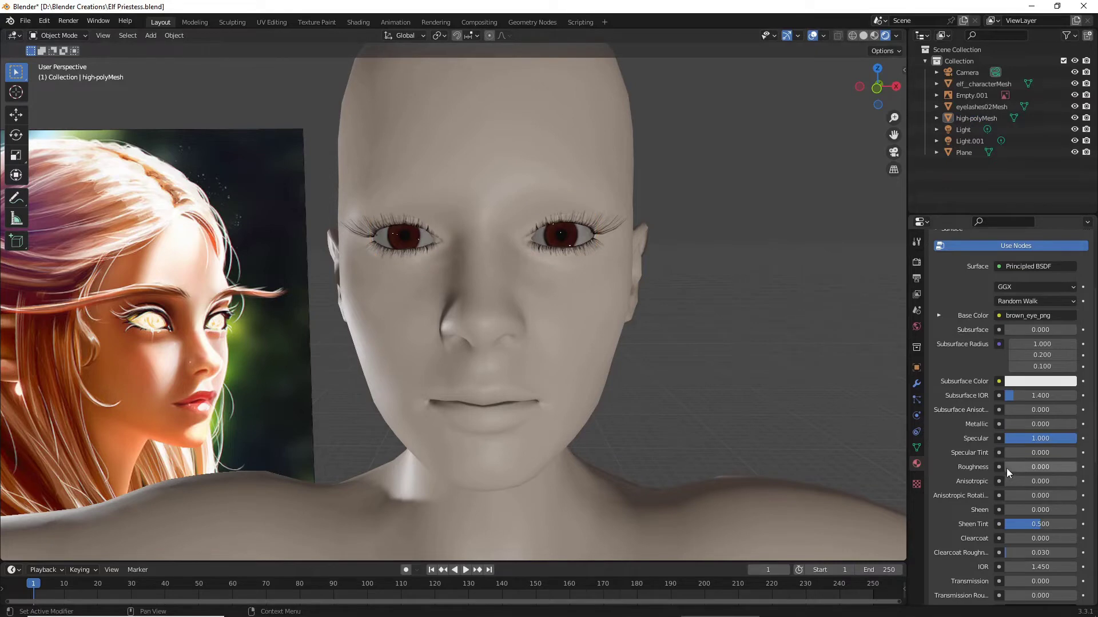
{"action": "mouse_move", "coordinate": [763, 351]}
{"action": "middle_mouse_down"}
{"action": "mouse_move", "coordinate": [778, 338]}
{"action": "mouse_move", "coordinate": [759, 353]}
{"action": "mouse_move", "coordinate": [738, 339]}
{"action": "mouse_move", "coordinate": [772, 347]}
{"action": "mouse_move", "coordinate": [763, 355]}
{"action": "middle_mouse_up"}
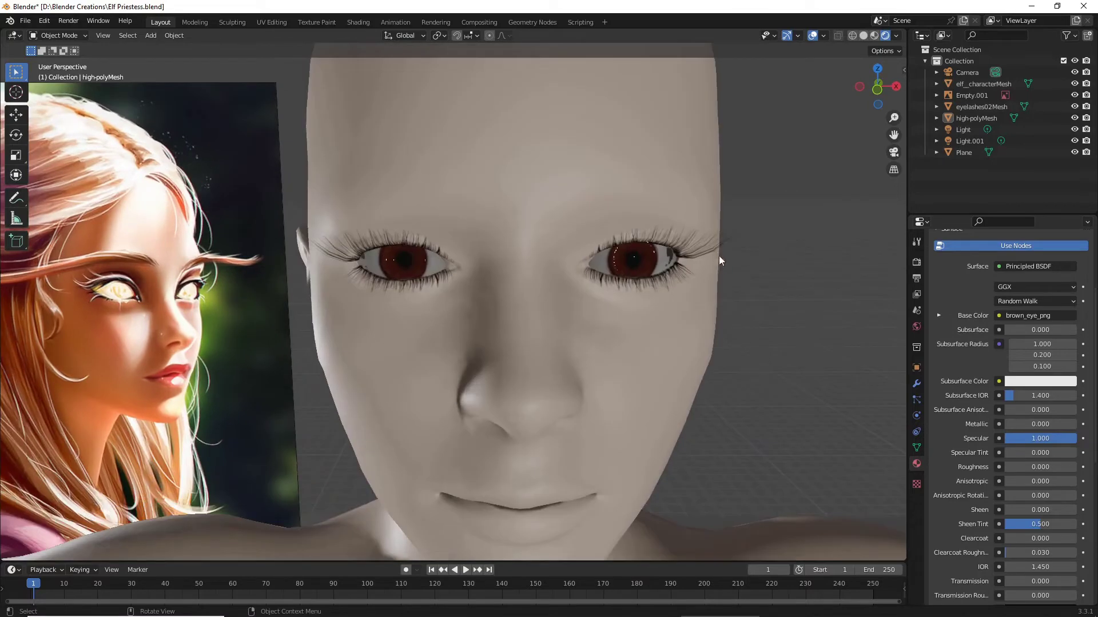
Save the Blender file with the adjusted skin, eyelash and eye materials
{"action": "scroll", "coordinate": [718, 256], "scroll_direction": "down", "scroll_amount": 6}
{"action": "scroll", "coordinate": [729, 280], "scroll_direction": "up", "scroll_amount": 3}
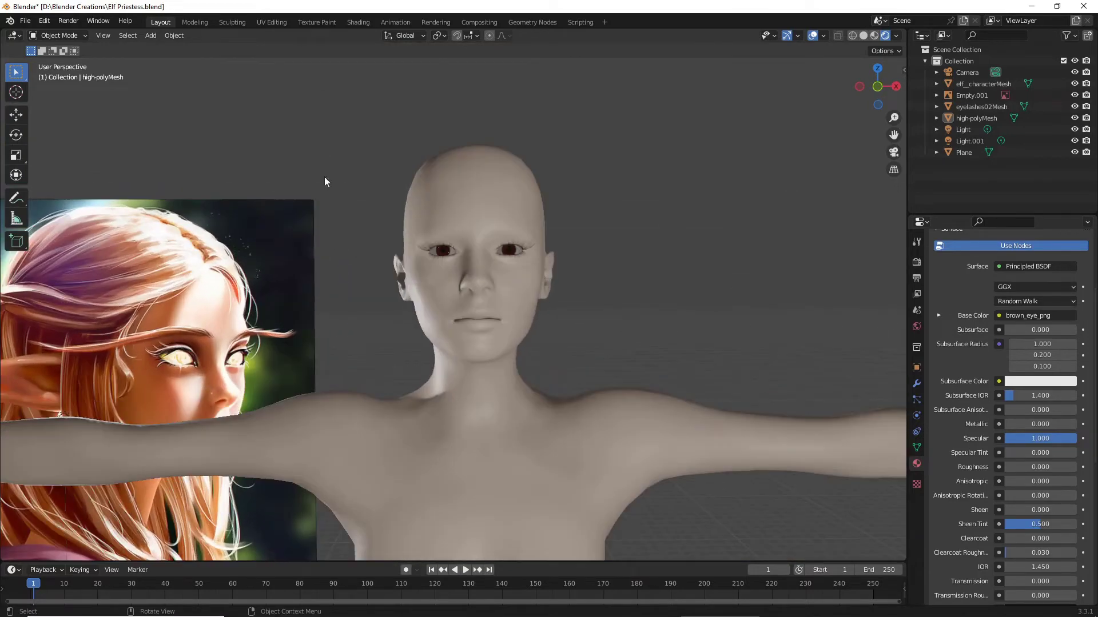
{"action": "left_click", "coordinate": [24, 21]}
{"action": "left_click", "coordinate": [49, 96]}
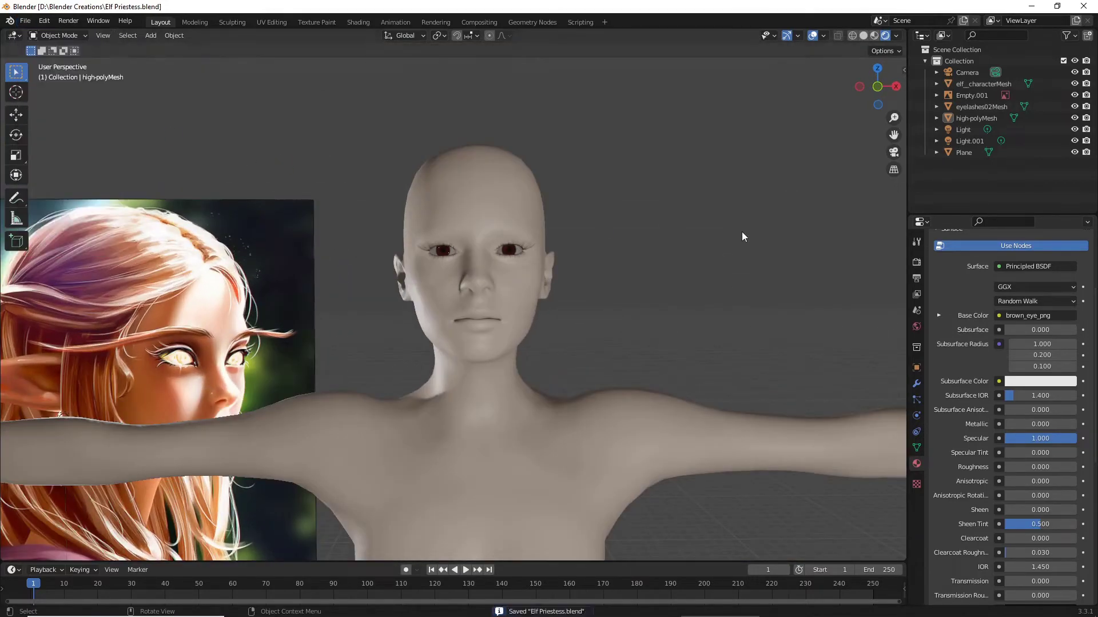
Examine the shading and surface smoothness of the figure's torso and arms from several angles
{"action": "middle_click_drag", "start_coordinate": [740, 446], "coordinate": [726, 242], "text": "shift"}
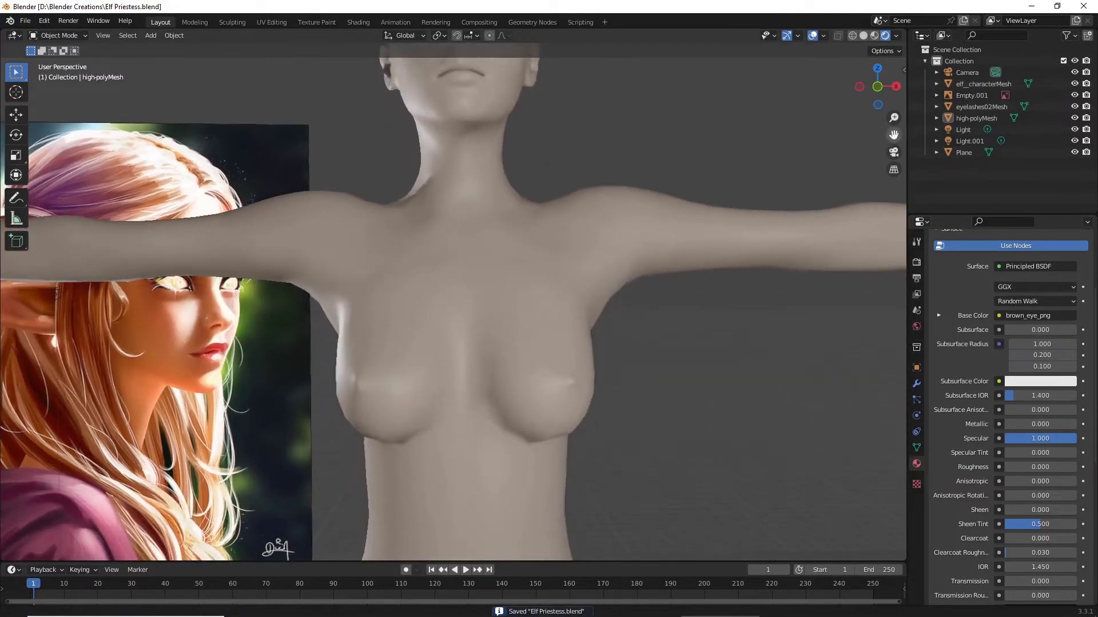
{"action": "scroll", "coordinate": [726, 242], "scroll_direction": "down", "scroll_amount": 1}
{"action": "scroll", "coordinate": [726, 242], "scroll_direction": "down", "scroll_amount": 3}
{"action": "middle_click_drag", "start_coordinate": [706, 290], "coordinate": [645, 335]}
{"action": "scroll", "coordinate": [690, 284], "scroll_direction": "up", "scroll_amount": 2}
{"action": "scroll", "coordinate": [640, 337], "scroll_direction": "up", "scroll_amount": 3}
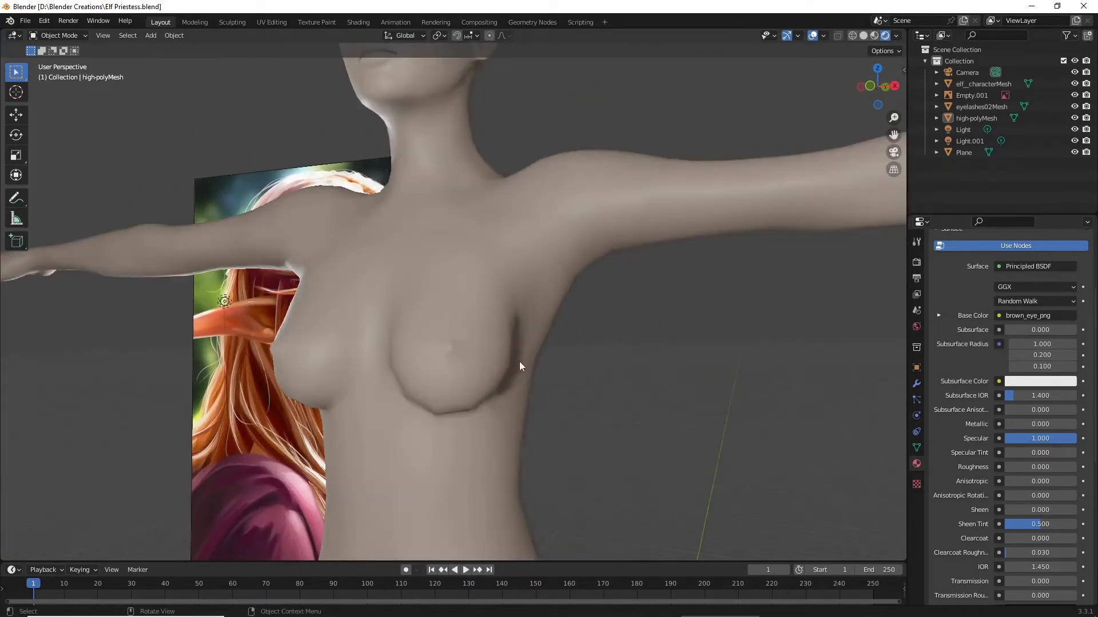
{"action": "middle_click_drag", "start_coordinate": [519, 361], "coordinate": [585, 374]}
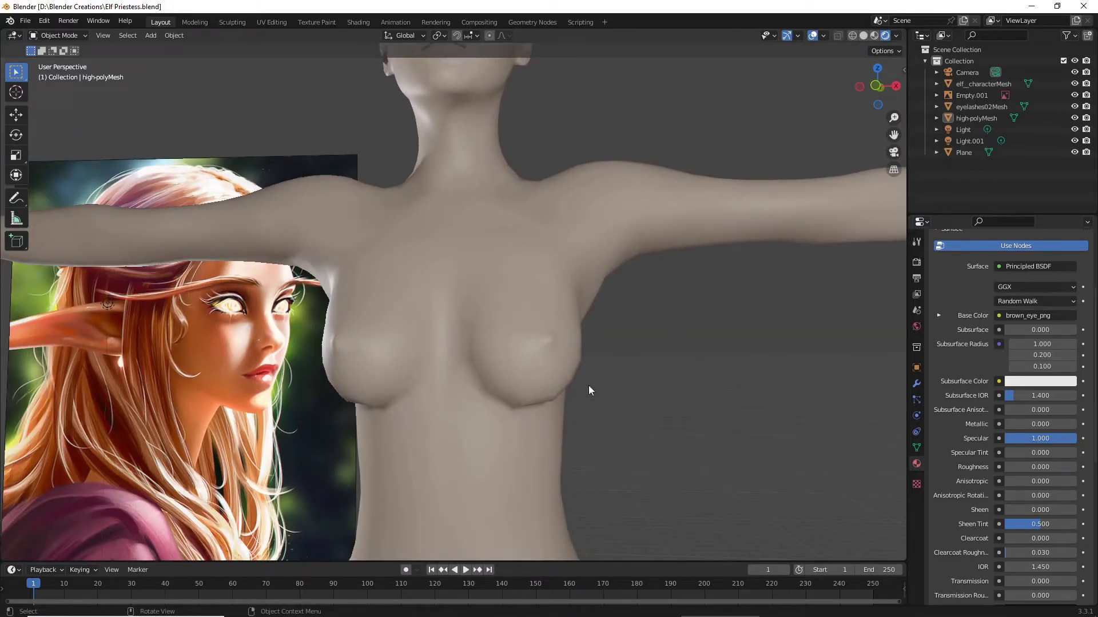
{"action": "scroll", "coordinate": [606, 296], "scroll_direction": "down", "scroll_amount": 5}
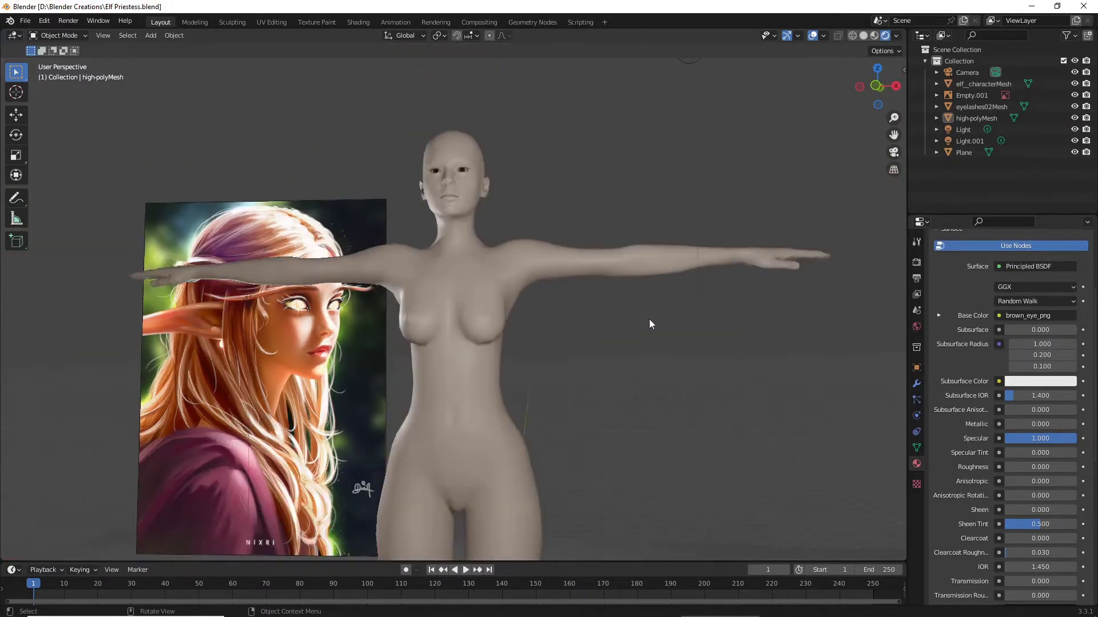
{"action": "middle_click_drag", "start_coordinate": [650, 320], "coordinate": [591, 376]}
{"action": "scroll", "coordinate": [611, 406], "scroll_direction": "up", "scroll_amount": 3}
{"action": "scroll", "coordinate": [612, 340], "scroll_direction": "down", "scroll_amount": 5}
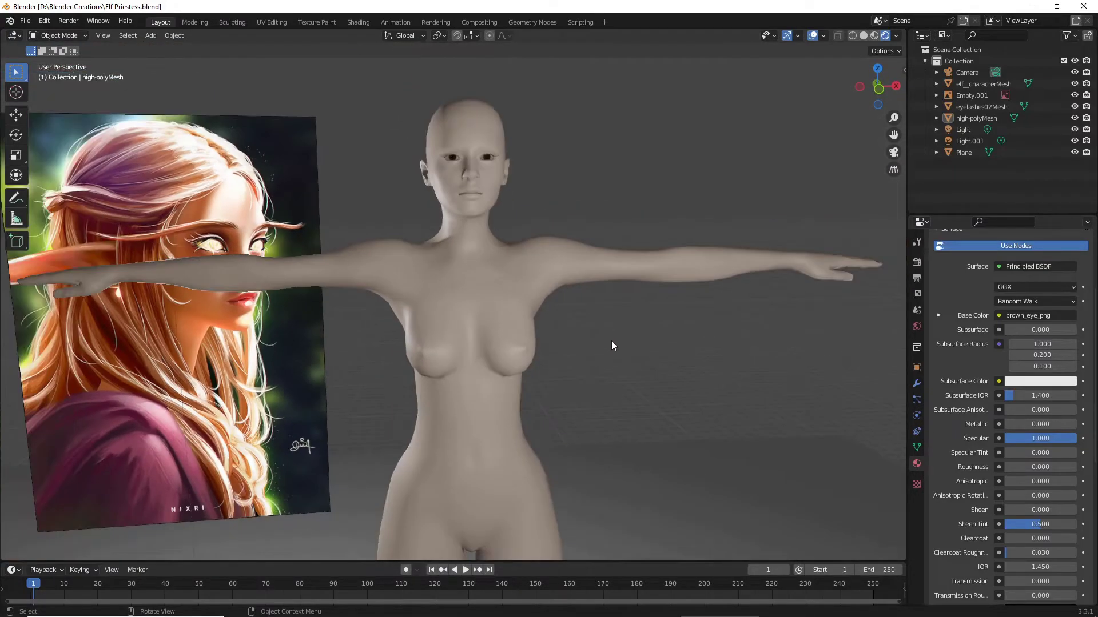
{"action": "middle_click_drag", "start_coordinate": [612, 341], "coordinate": [670, 288]}
{"action": "scroll", "coordinate": [604, 320], "scroll_direction": "up", "scroll_amount": 4}
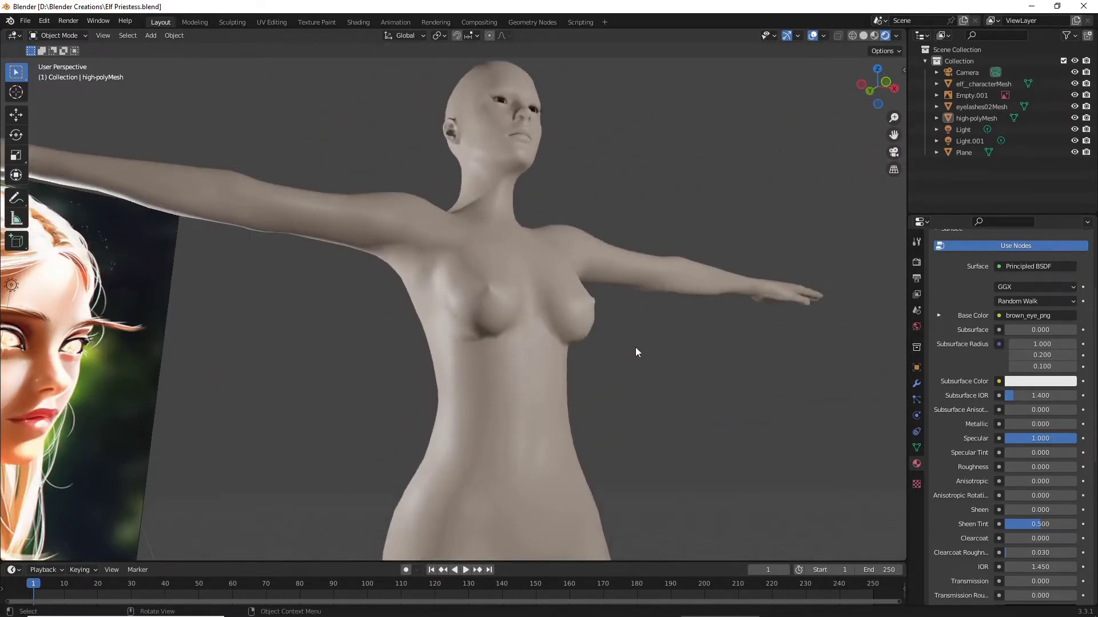
{"action": "middle_click_drag", "start_coordinate": [635, 348], "coordinate": [477, 368]}
Add a Subdivision Surface modifier to the character's body mesh and deselect the mesh
{"action": "left_click", "coordinate": [476, 366]}
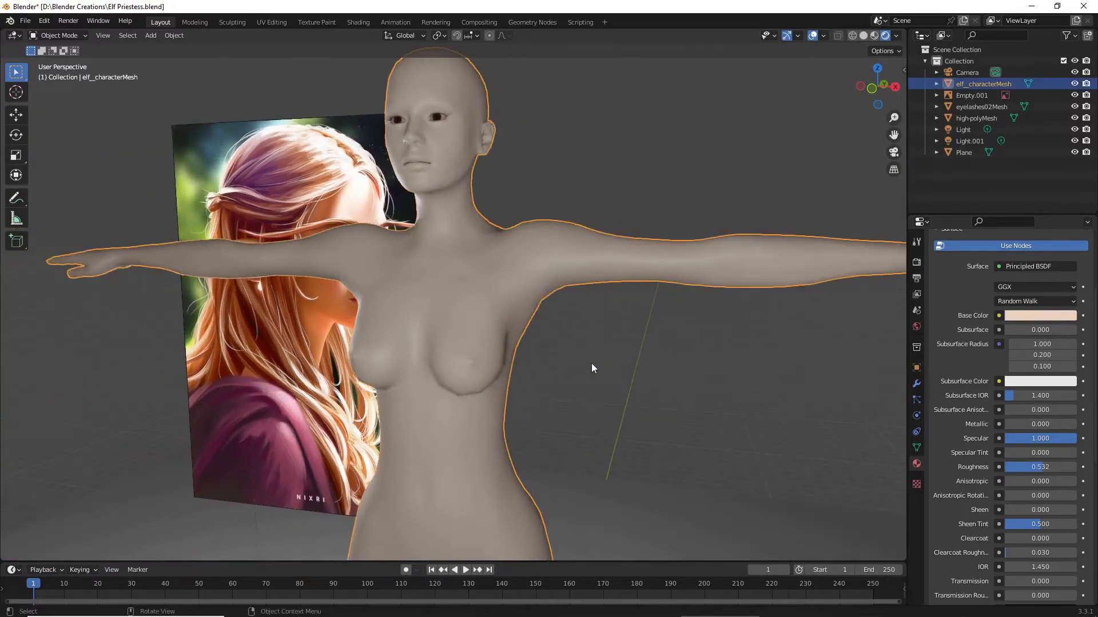
{"action": "scroll", "coordinate": [589, 365], "scroll_direction": "up", "scroll_amount": 5}
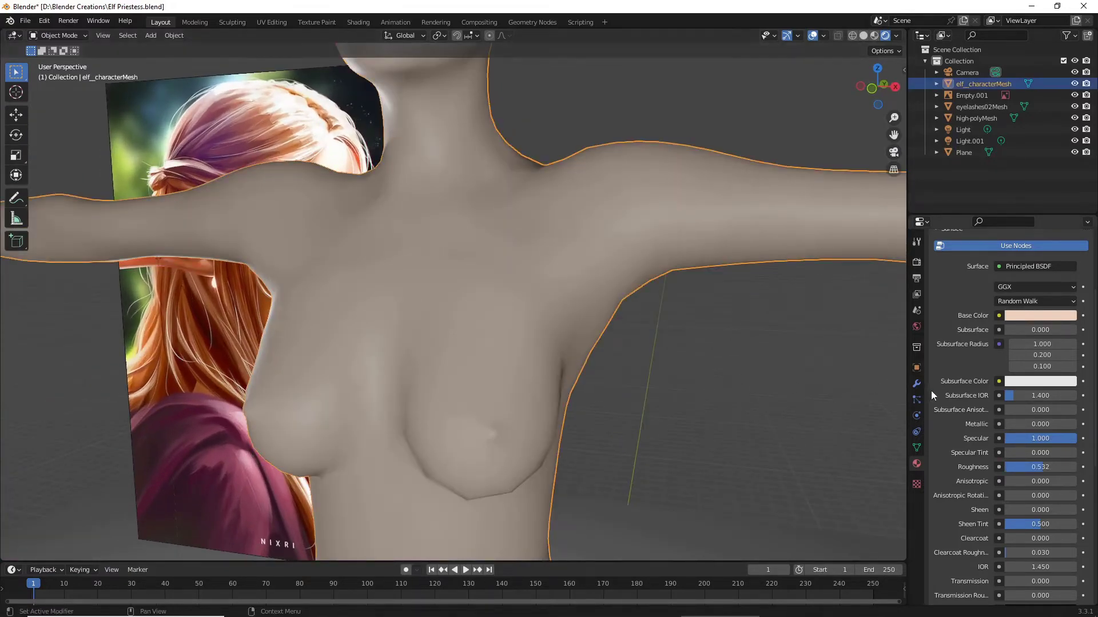
{"action": "left_click", "coordinate": [917, 383]}
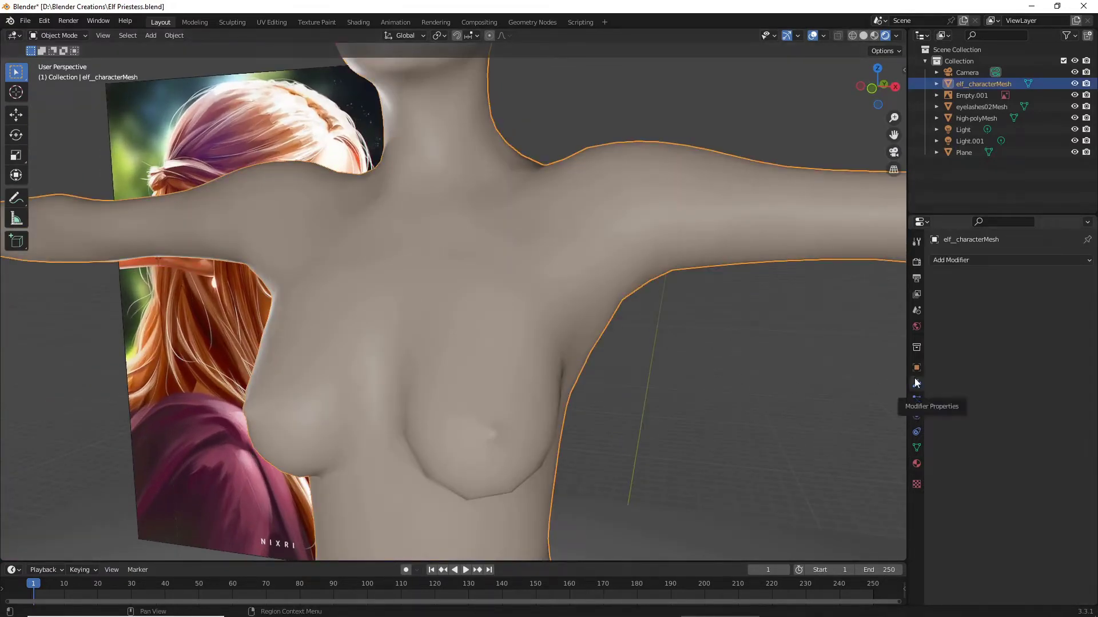
{"action": "left_click", "coordinate": [982, 260]}
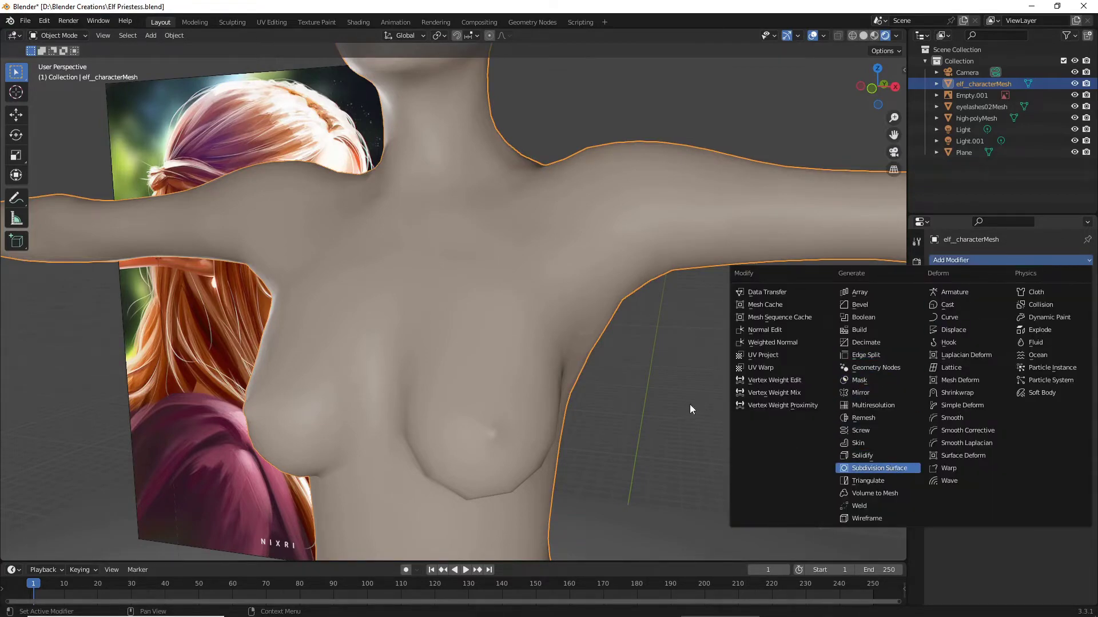
{"action": "key", "text": "Return"}
{"action": "scroll", "coordinate": [658, 393], "scroll_direction": "down", "scroll_amount": 6}
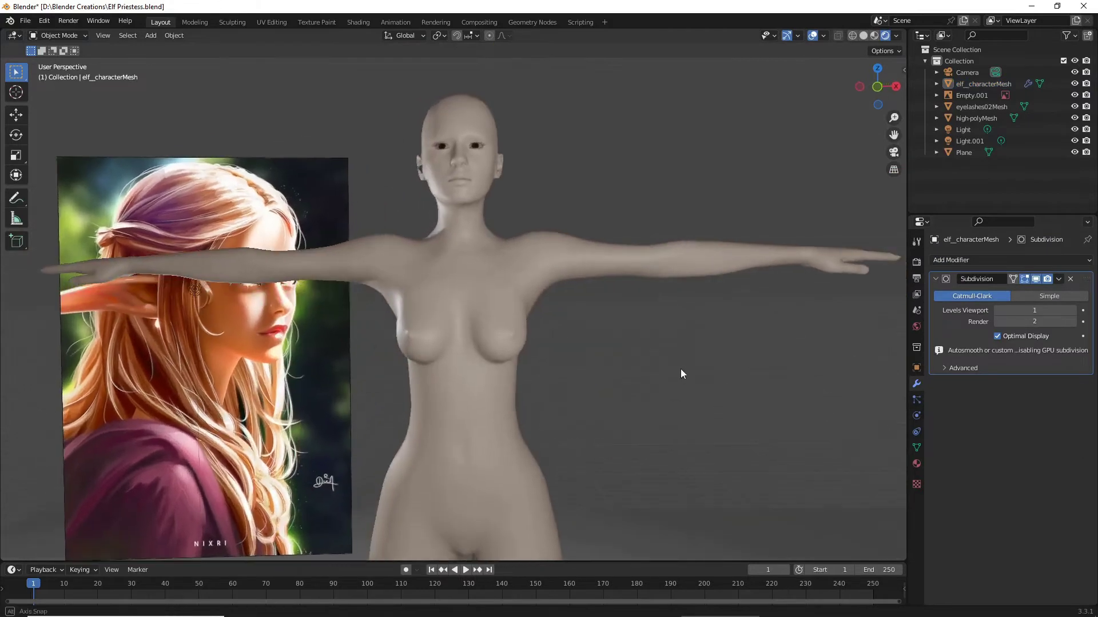
Check the whole smoothed figure and save the changes to Elf Priestess.blend
{"action": "scroll", "coordinate": [675, 374], "scroll_direction": "down", "scroll_amount": 2}
{"action": "mouse_move", "coordinate": [669, 375]}
{"action": "middle_mouse_down"}
{"action": "mouse_move", "coordinate": [537, 380]}
{"action": "mouse_move", "coordinate": [664, 373]}
{"action": "middle_mouse_up"}
{"action": "scroll", "coordinate": [646, 370], "scroll_direction": "down", "scroll_amount": 3}
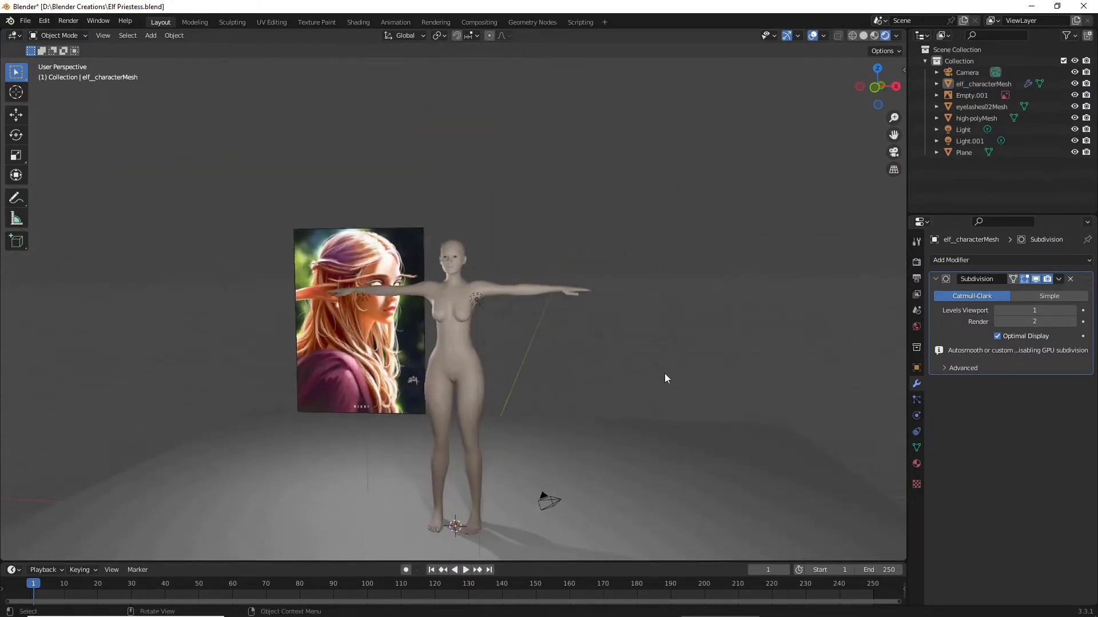
{"action": "left_click", "coordinate": [25, 22]}
{"action": "left_click", "coordinate": [51, 96]}
{"action": "middle_click_drag", "start_coordinate": [423, 258], "coordinate": [475, 290]}
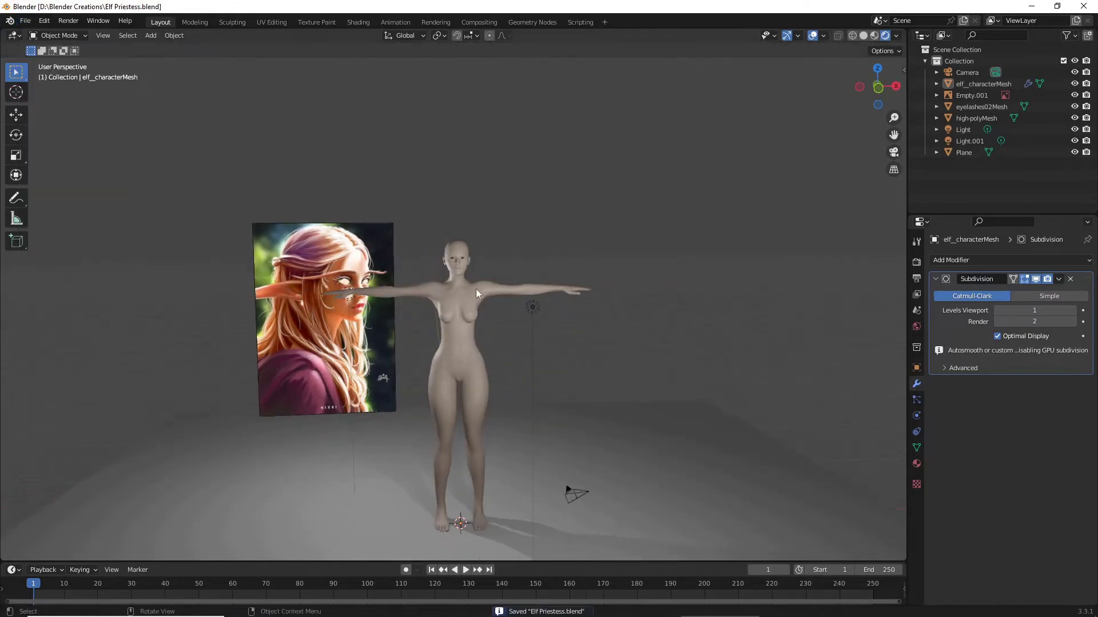
Compare the smoothed figure's proportions with the reference image from the front and save the Blender file
{"action": "scroll", "coordinate": [504, 303], "scroll_direction": "up", "scroll_amount": 5}
{"action": "mouse_move", "coordinate": [538, 322]}
{"action": "middle_mouse_down"}
{"action": "mouse_move", "coordinate": [564, 327]}
{"action": "mouse_move", "coordinate": [518, 332]}
{"action": "middle_mouse_up"}
{"action": "scroll", "coordinate": [553, 326], "scroll_direction": "down", "scroll_amount": 4}
{"action": "scroll", "coordinate": [520, 336], "scroll_direction": "up", "scroll_amount": 2}
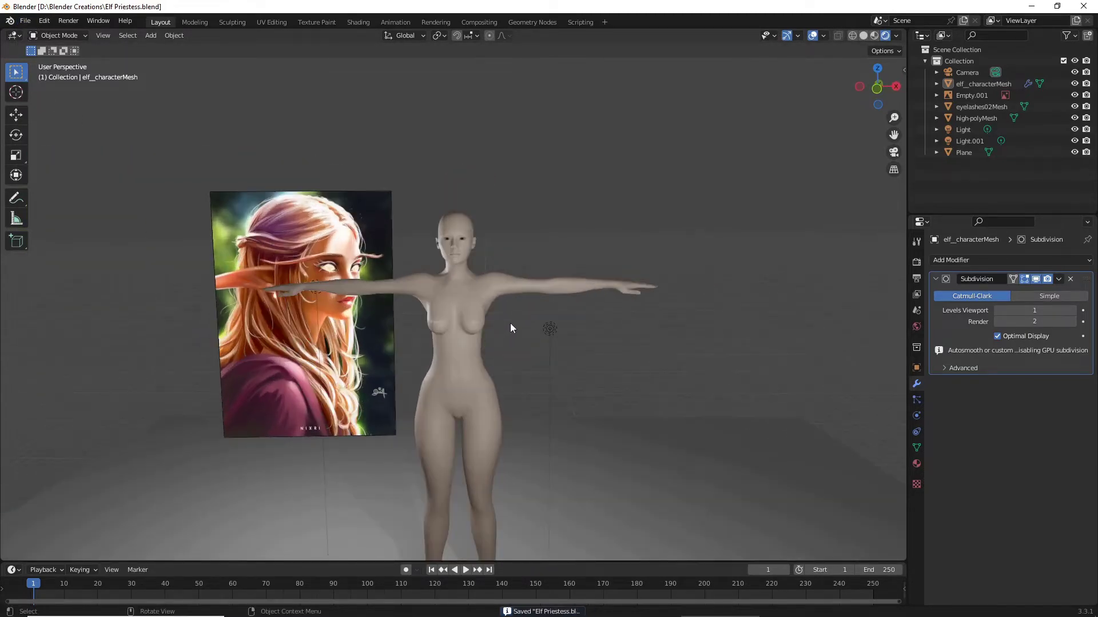
{"action": "mouse_move", "coordinate": [518, 316]}
{"action": "middle_mouse_down"}
{"action": "mouse_move", "coordinate": [696, 310]}
{"action": "mouse_move", "coordinate": [521, 295]}
{"action": "middle_mouse_up"}
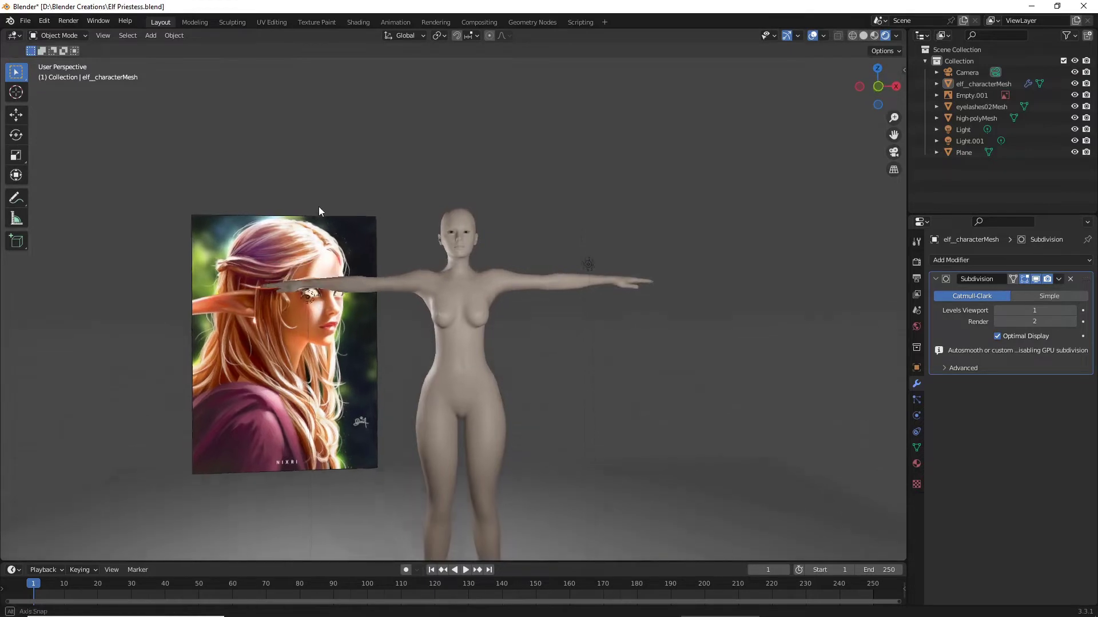
{"action": "scroll", "coordinate": [318, 216], "scroll_direction": "down", "scroll_amount": 3}
{"action": "left_click", "coordinate": [470, 306]}
{"action": "scroll", "coordinate": [507, 307], "scroll_direction": "up", "scroll_amount": 3}
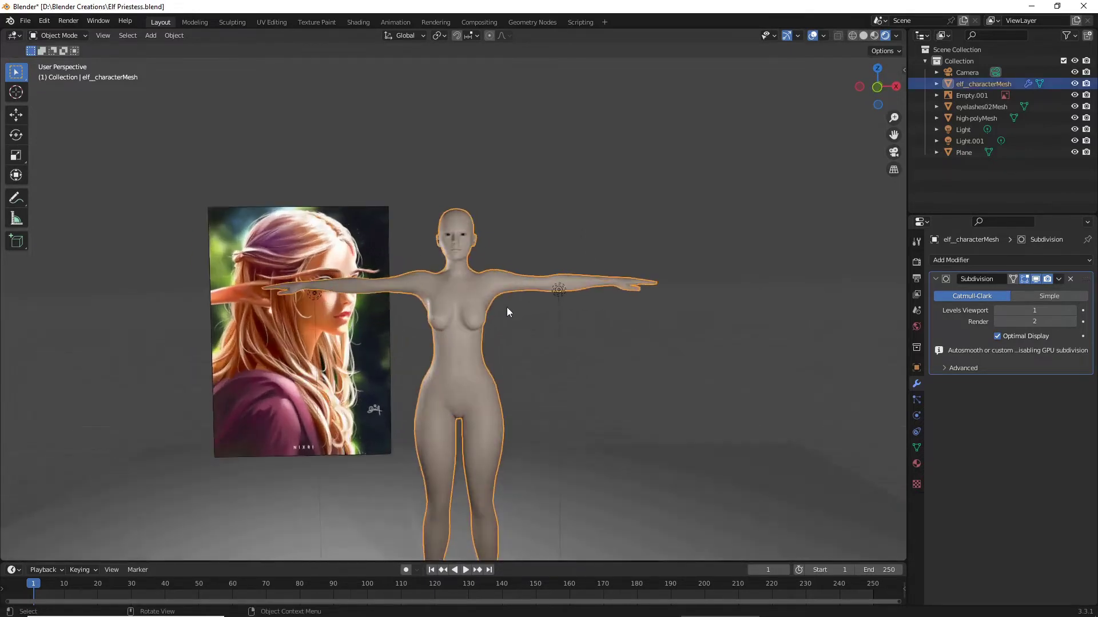
{"action": "left_click", "coordinate": [513, 310]}
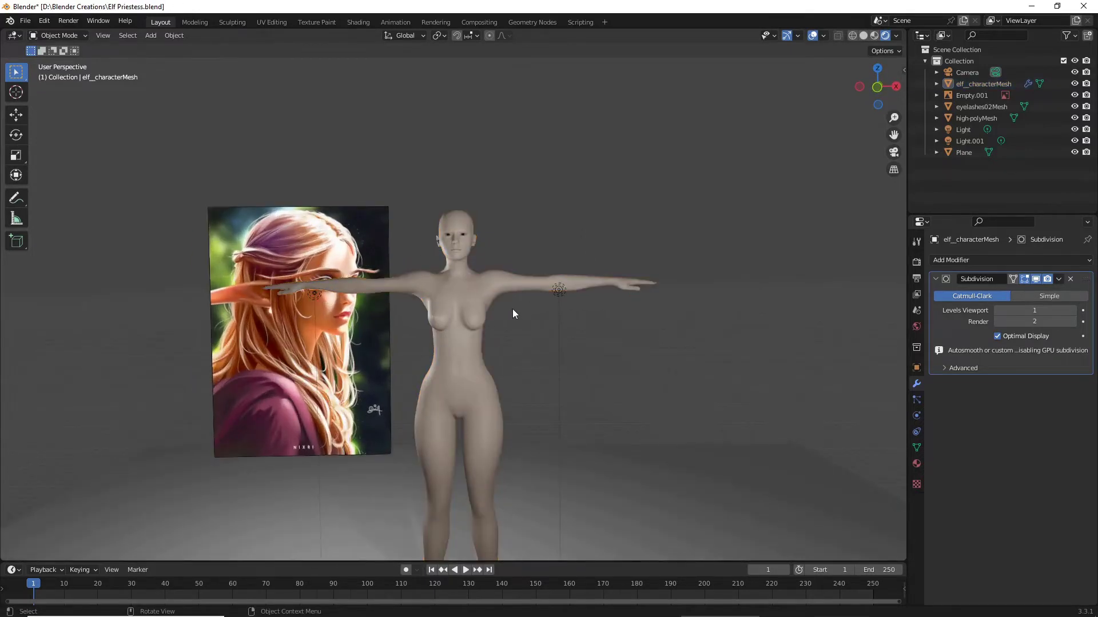
{"action": "left_click", "coordinate": [25, 22]}
{"action": "left_click", "coordinate": [51, 98]}
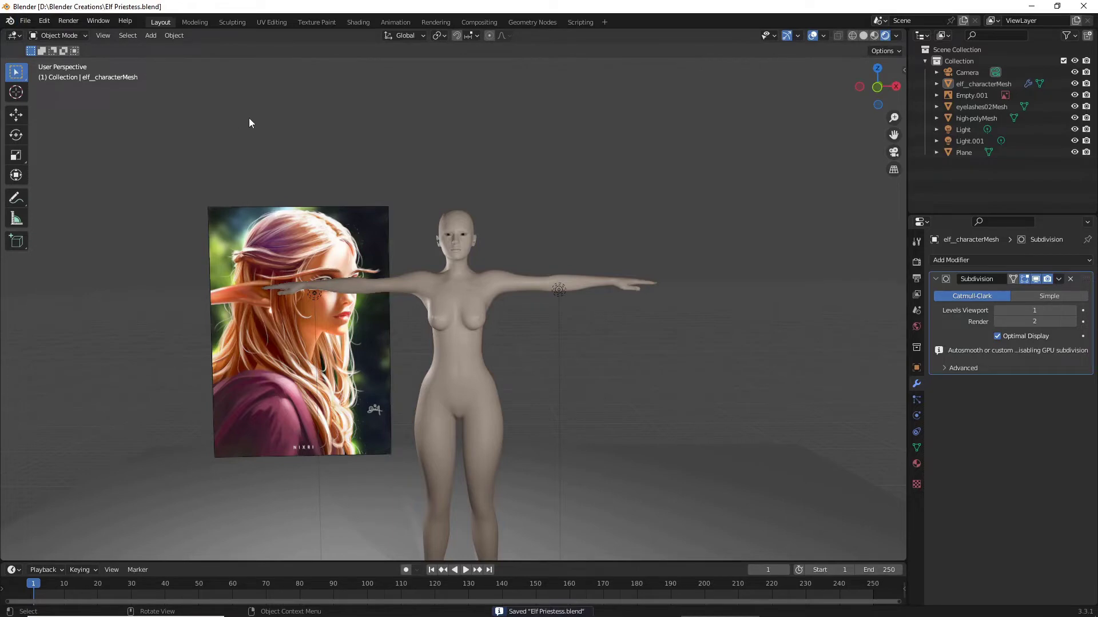
Open the character's body mesh in the Sculpting workspace and frame the whole figure beside the reference
{"action": "left_click", "coordinate": [469, 224]}
{"action": "left_click", "coordinate": [366, 117]}
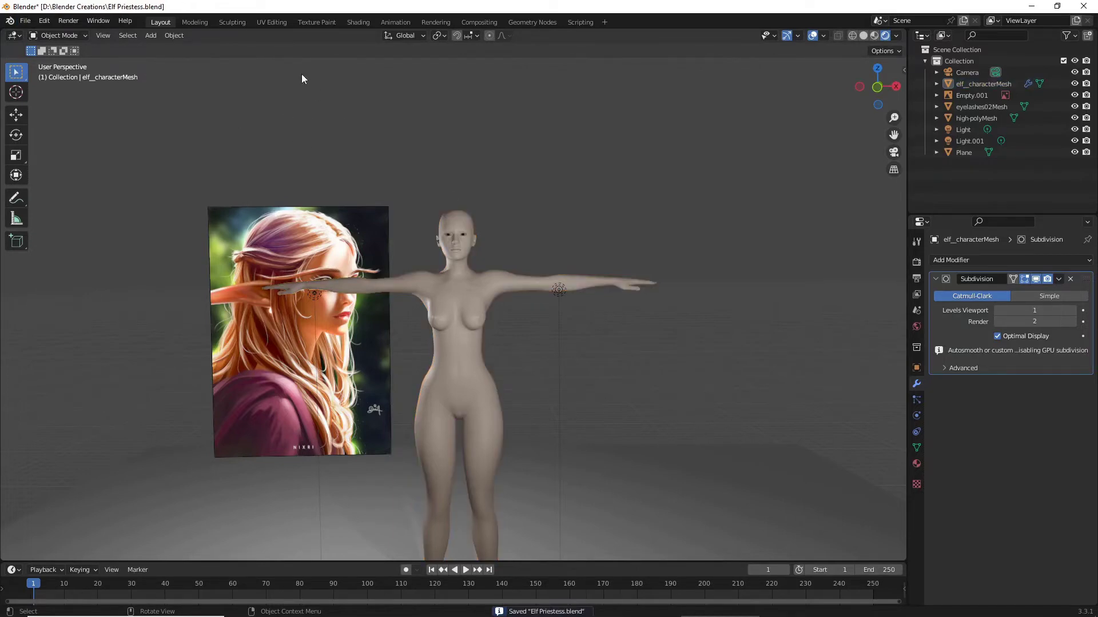
{"action": "left_click", "coordinate": [224, 21]}
{"action": "scroll", "coordinate": [517, 177], "scroll_direction": "down", "scroll_amount": 8}
{"action": "scroll", "coordinate": [516, 178], "scroll_direction": "up", "scroll_amount": 3}
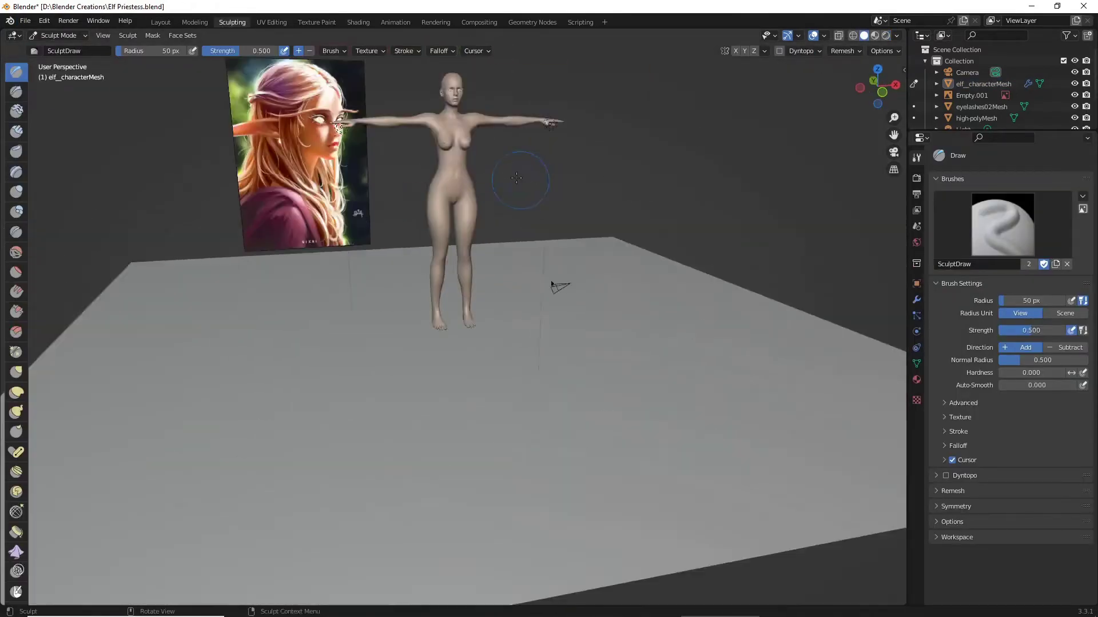
{"action": "scroll", "coordinate": [725, 191], "scroll_direction": "up", "scroll_amount": 3}
{"action": "middle_click_drag", "start_coordinate": [688, 88], "coordinate": [676, 204], "text": "shift"}
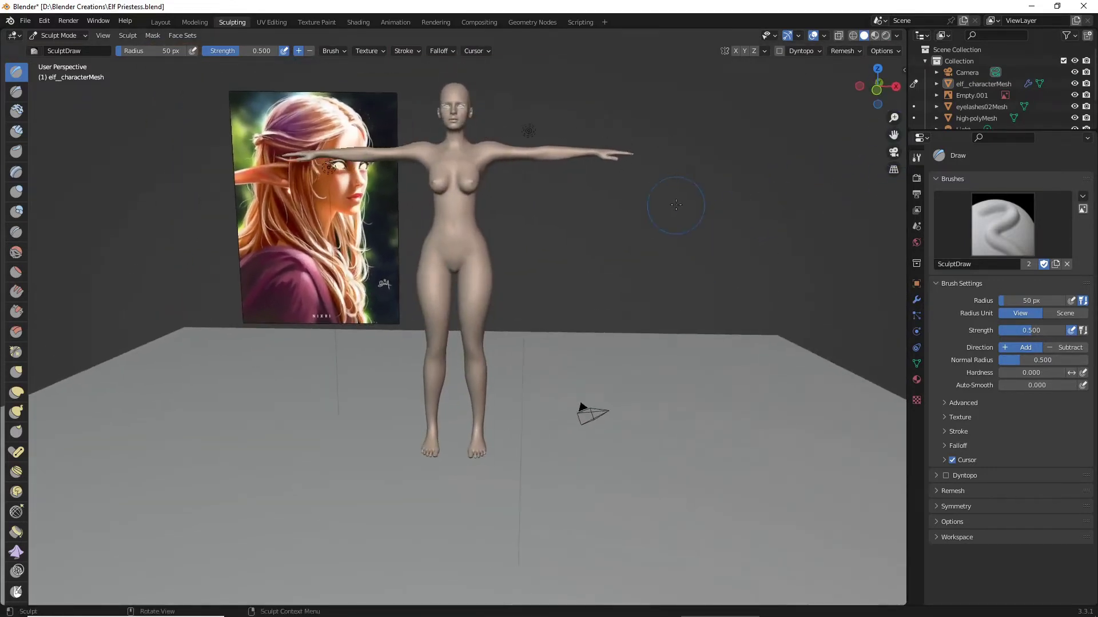
{"action": "scroll", "coordinate": [601, 198], "scroll_direction": "down", "scroll_amount": 3}
{"action": "scroll", "coordinate": [589, 192], "scroll_direction": "up", "scroll_amount": 2}
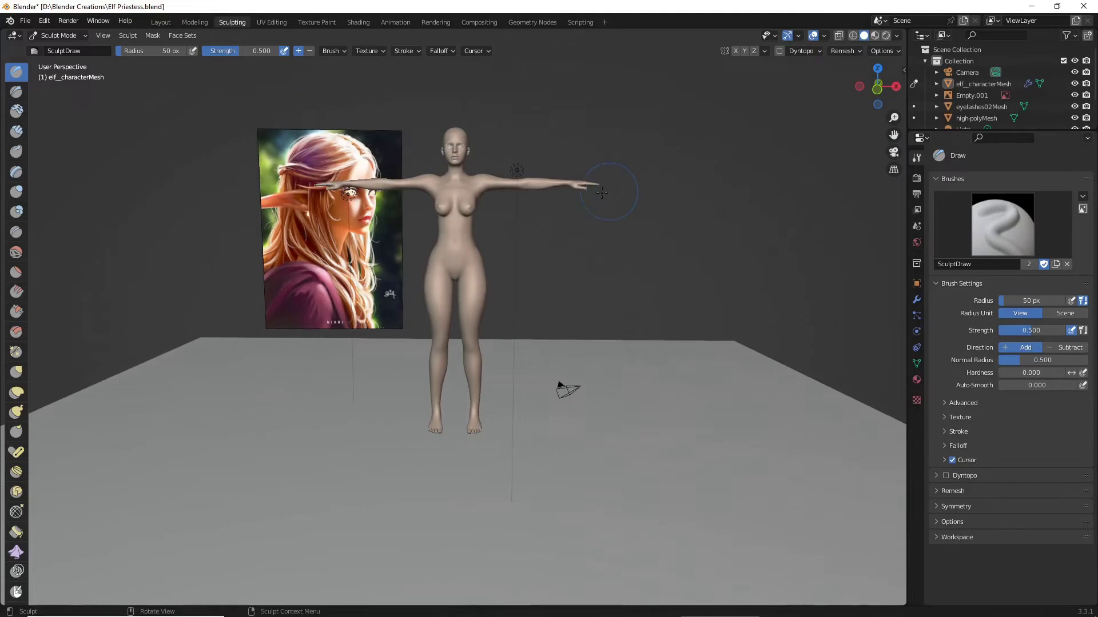
{"action": "scroll", "coordinate": [578, 183], "scroll_direction": "up", "scroll_amount": 1}
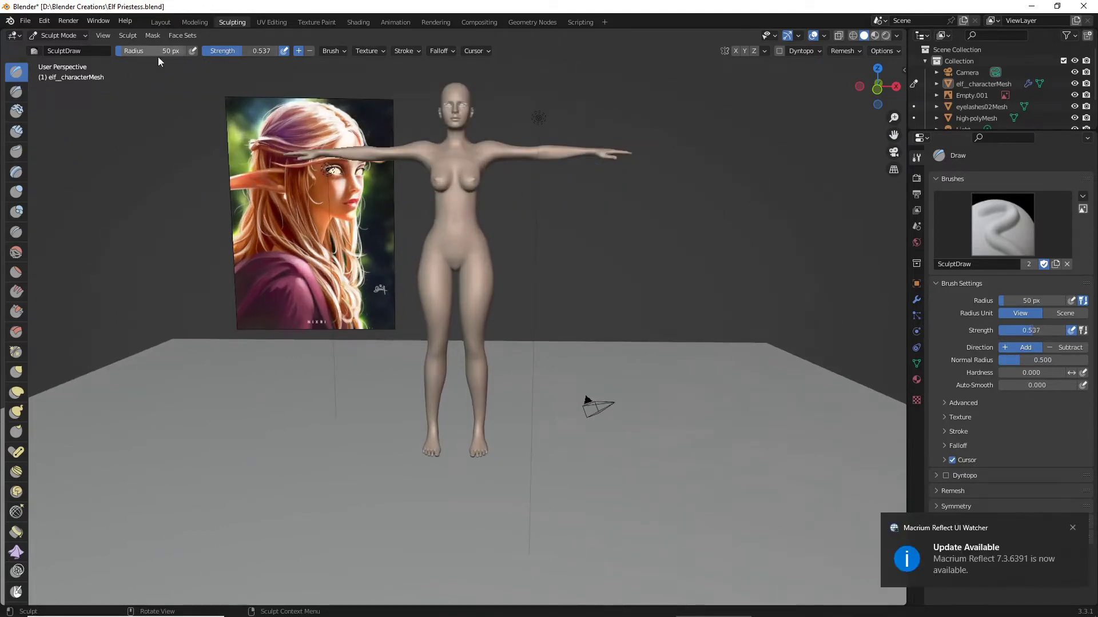
Switch to the Grab brush with a radius of 133 px and symmetry across the X axis
{"action": "left_click", "coordinate": [16, 373]}
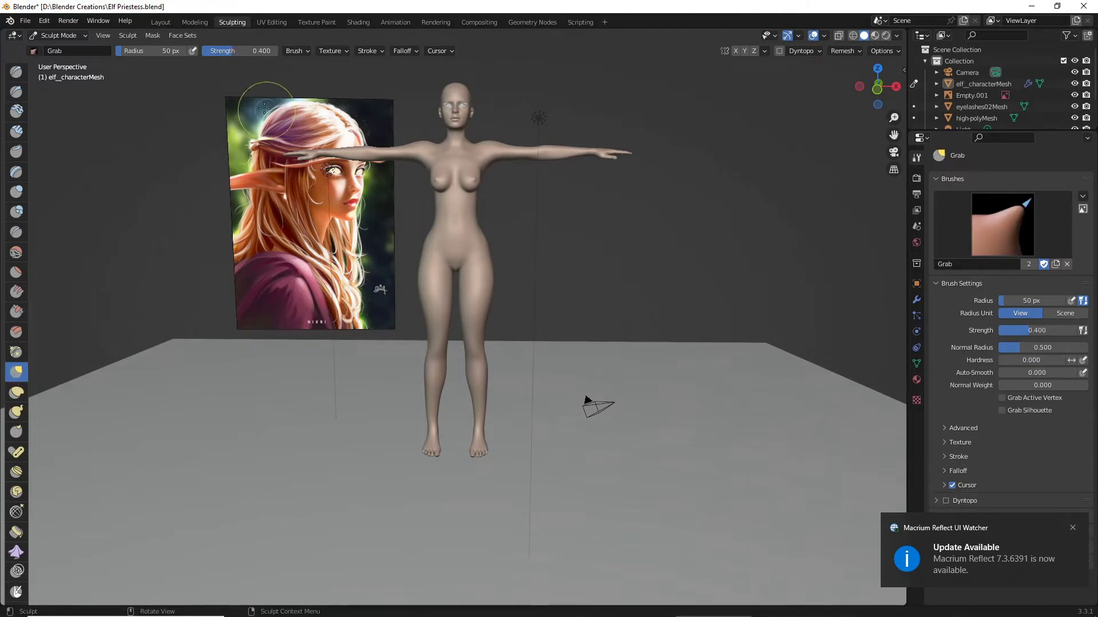
{"action": "left_click_drag", "start_coordinate": [157, 54], "coordinate": [135, 51]}
{"action": "scroll", "coordinate": [419, 229], "scroll_direction": "up", "scroll_amount": 1}
{"action": "left_click", "coordinate": [419, 229]}
{"action": "scroll", "coordinate": [419, 229], "scroll_direction": "up", "scroll_amount": 2}
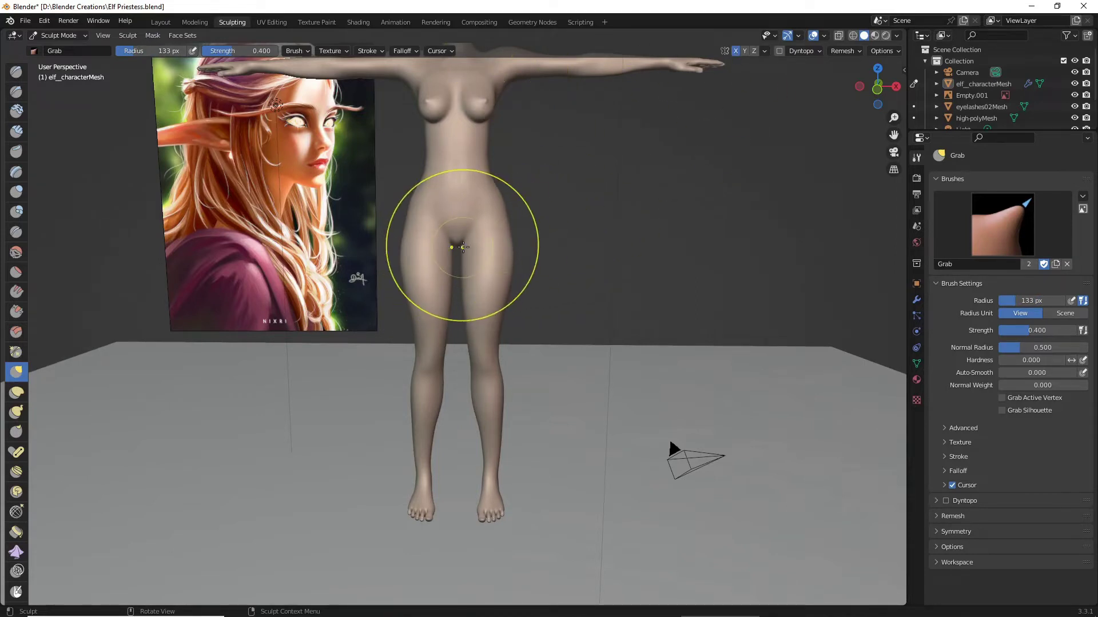
Reshape the crotch and the sides of the hips symmetrically with small Grab strokes
{"action": "left_click_drag", "start_coordinate": [459, 231], "coordinate": [459, 231]}
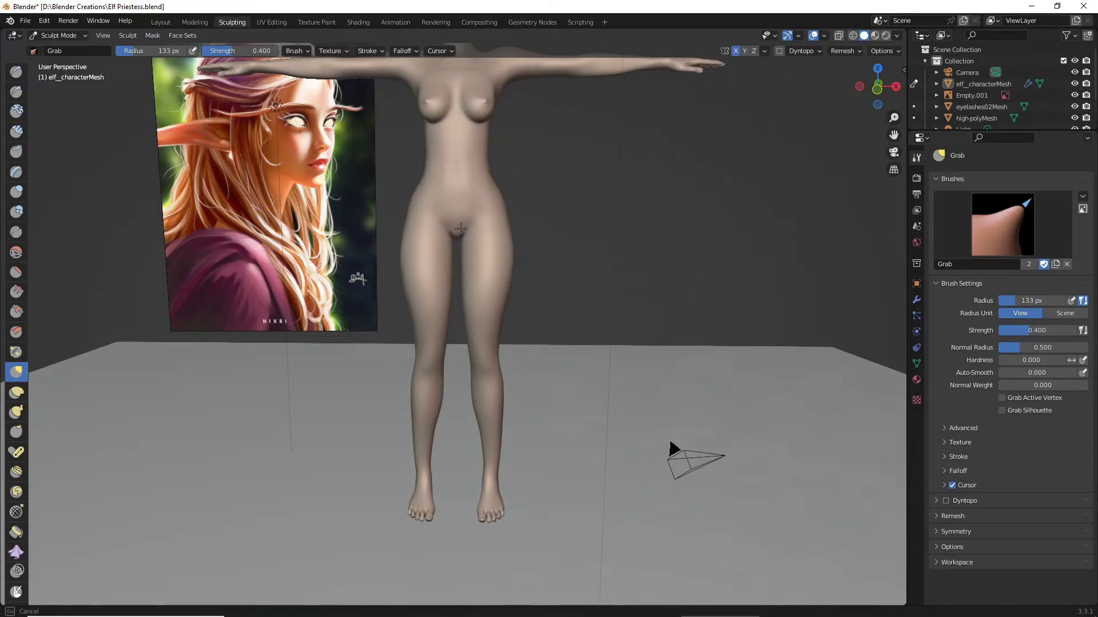
{"action": "left_click_drag", "start_coordinate": [463, 222], "coordinate": [461, 221]}
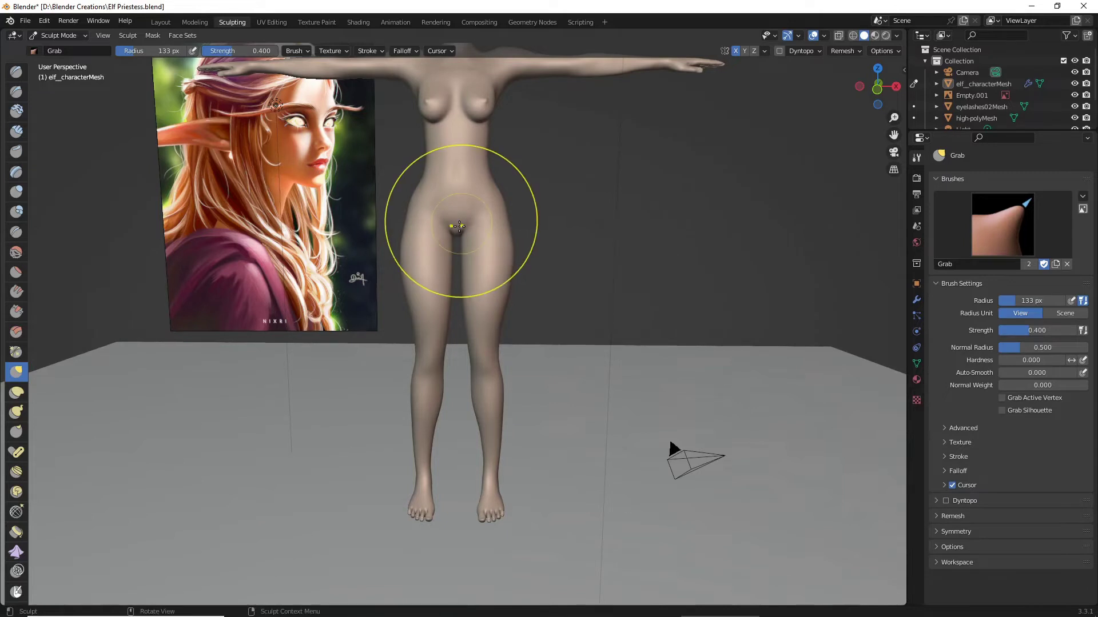
{"action": "mouse_move", "coordinate": [498, 185]}
{"action": "left_mouse_down"}
{"action": "mouse_move", "coordinate": [493, 157]}
{"action": "mouse_move", "coordinate": [500, 195]}
{"action": "left_mouse_up"}
{"action": "left_click_drag", "start_coordinate": [494, 174], "coordinate": [499, 173]}
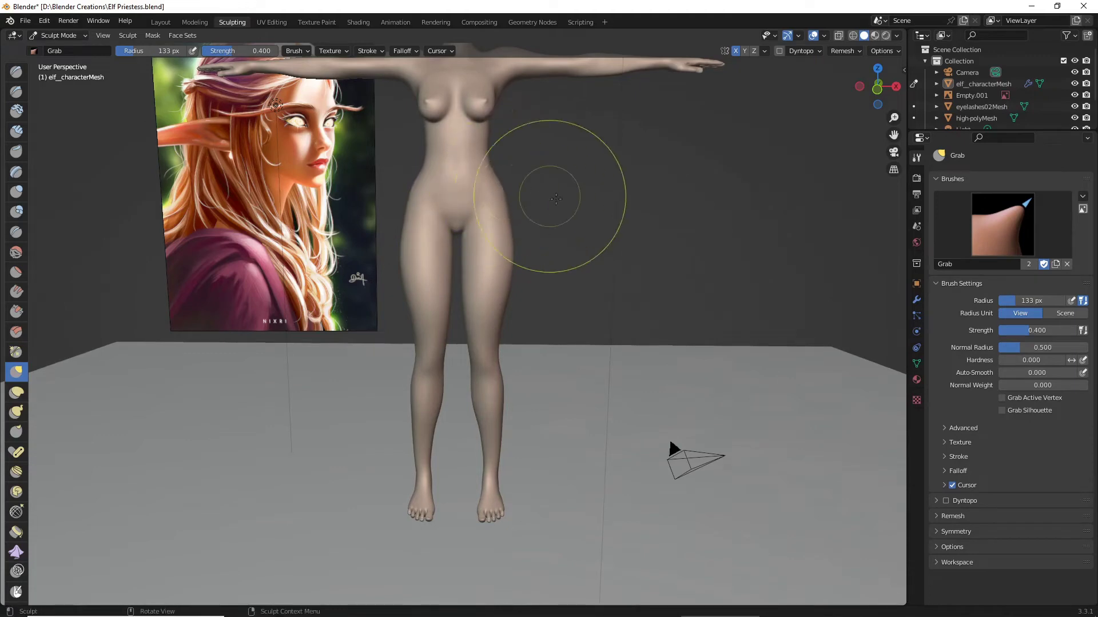
Adjust the knees and lower thighs symmetrically with Grab strokes from the front
{"action": "scroll", "coordinate": [603, 217], "scroll_direction": "down", "scroll_amount": 5}
{"action": "scroll", "coordinate": [603, 218], "scroll_direction": "up", "scroll_amount": 3}
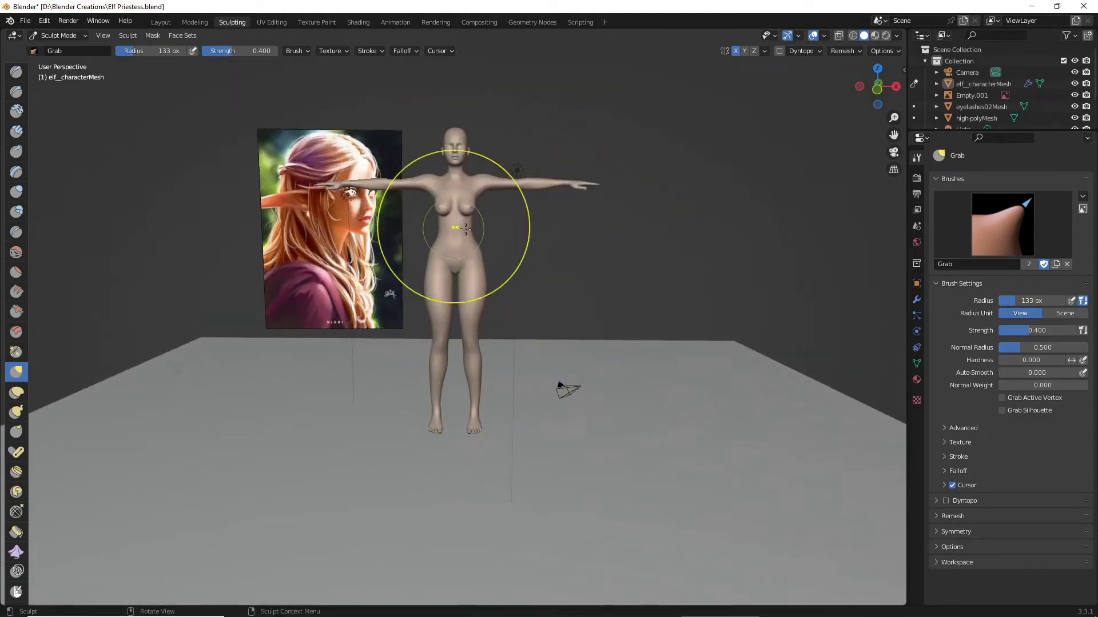
{"action": "scroll", "coordinate": [440, 350], "scroll_direction": "up", "scroll_amount": 2}
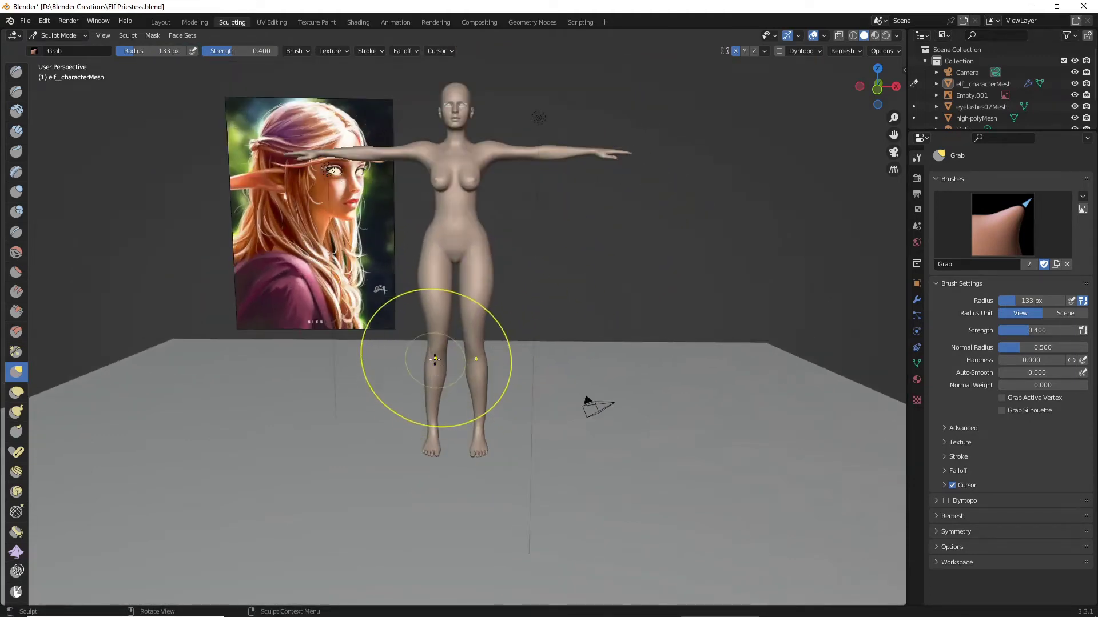
{"action": "left_click_drag", "start_coordinate": [438, 347], "coordinate": [433, 326]}
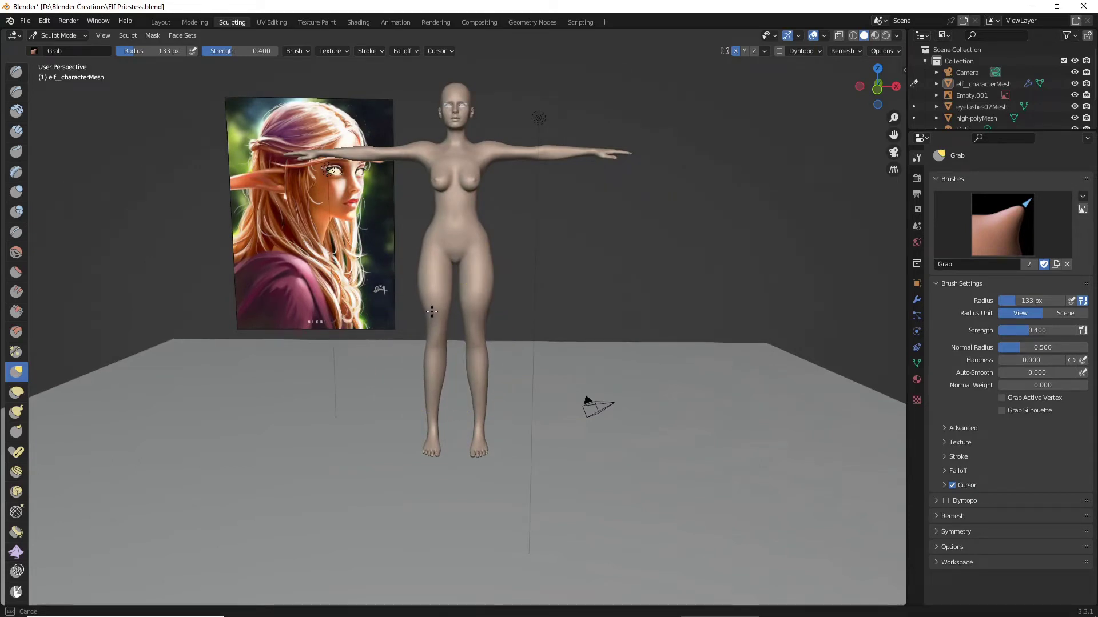
{"action": "left_click_drag", "start_coordinate": [432, 311], "coordinate": [448, 343]}
{"action": "scroll", "coordinate": [435, 320], "scroll_direction": "down", "scroll_amount": 4}
{"action": "scroll", "coordinate": [453, 333], "scroll_direction": "up", "scroll_amount": 5}
Refine the lower-body contour with further Grab strokes from a turned angle
{"action": "mouse_move", "coordinate": [448, 343]}
{"action": "middle_mouse_down"}
{"action": "mouse_move", "coordinate": [225, 333]}
{"action": "mouse_move", "coordinate": [343, 306]}
{"action": "middle_mouse_up"}
{"action": "scroll", "coordinate": [329, 309], "scroll_direction": "up", "scroll_amount": 2}
{"action": "left_click_drag", "start_coordinate": [314, 314], "coordinate": [338, 250]}
{"action": "left_click_drag", "start_coordinate": [337, 250], "coordinate": [348, 287]}
{"action": "middle_click_drag", "start_coordinate": [348, 287], "coordinate": [506, 310]}
{"action": "scroll", "coordinate": [506, 310], "scroll_direction": "down", "scroll_amount": 6}
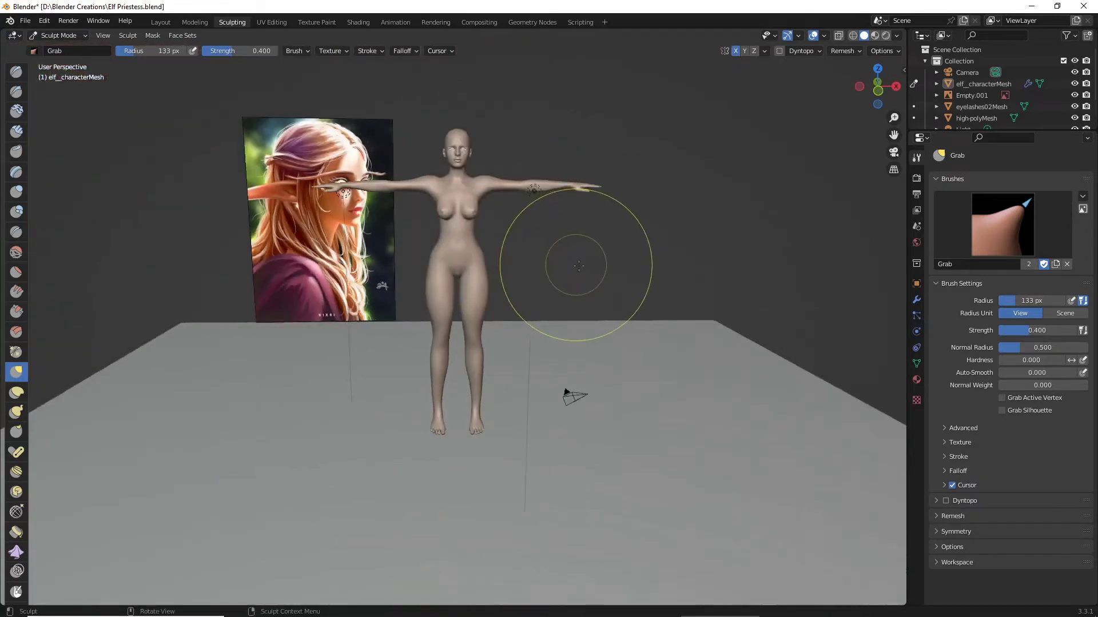
Pull the outer contour of the hips slightly inward with symmetrical Grab strokes
{"action": "mouse_move", "coordinate": [568, 269]}
{"action": "middle_mouse_down"}
{"action": "mouse_move", "coordinate": [499, 267]}
{"action": "mouse_move", "coordinate": [561, 267]}
{"action": "middle_mouse_up"}
{"action": "scroll", "coordinate": [561, 267], "scroll_direction": "up", "scroll_amount": 6}
{"action": "left_click_drag", "start_coordinate": [512, 272], "coordinate": [500, 273]}
{"action": "middle_click_drag", "start_coordinate": [524, 261], "coordinate": [500, 262]}
{"action": "left_click_drag", "start_coordinate": [501, 262], "coordinate": [493, 264]}
{"action": "scroll", "coordinate": [491, 263], "scroll_direction": "down", "scroll_amount": 5}
{"action": "mouse_move", "coordinate": [568, 269]}
{"action": "middle_mouse_down"}
{"action": "mouse_move", "coordinate": [733, 282]}
{"action": "mouse_move", "coordinate": [581, 260]}
{"action": "middle_mouse_up"}
{"action": "scroll", "coordinate": [581, 259], "scroll_direction": "up", "scroll_amount": 3}
Set the Grab brush radius to 109 px and lift the crotch area slightly
{"action": "scroll", "coordinate": [558, 252], "scroll_direction": "down", "scroll_amount": 4}
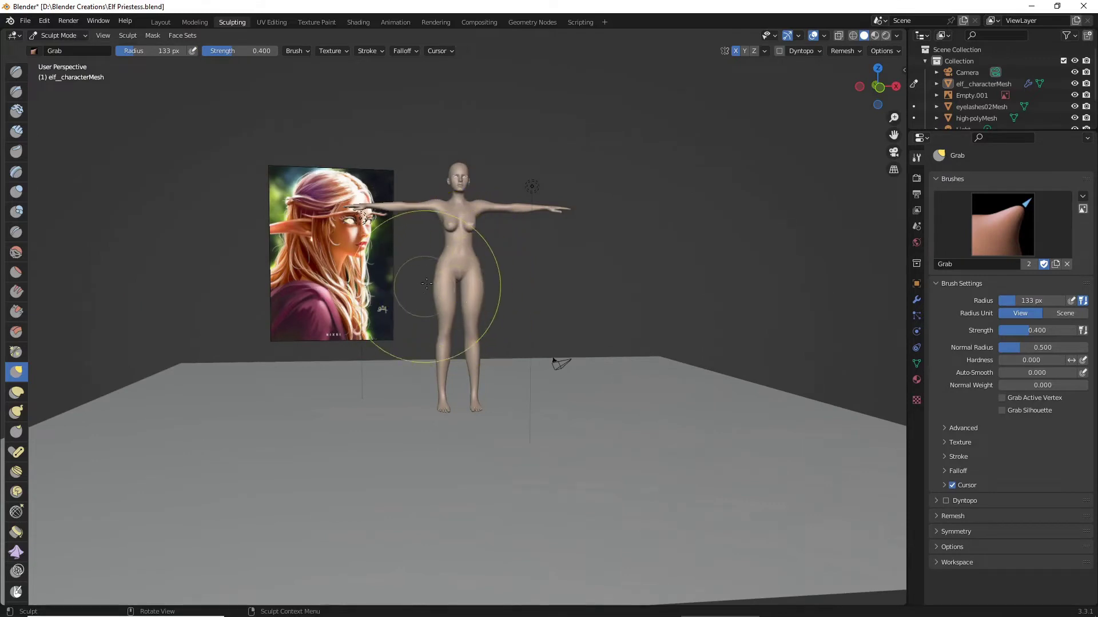
{"action": "scroll", "coordinate": [441, 331], "scroll_direction": "up", "scroll_amount": 1}
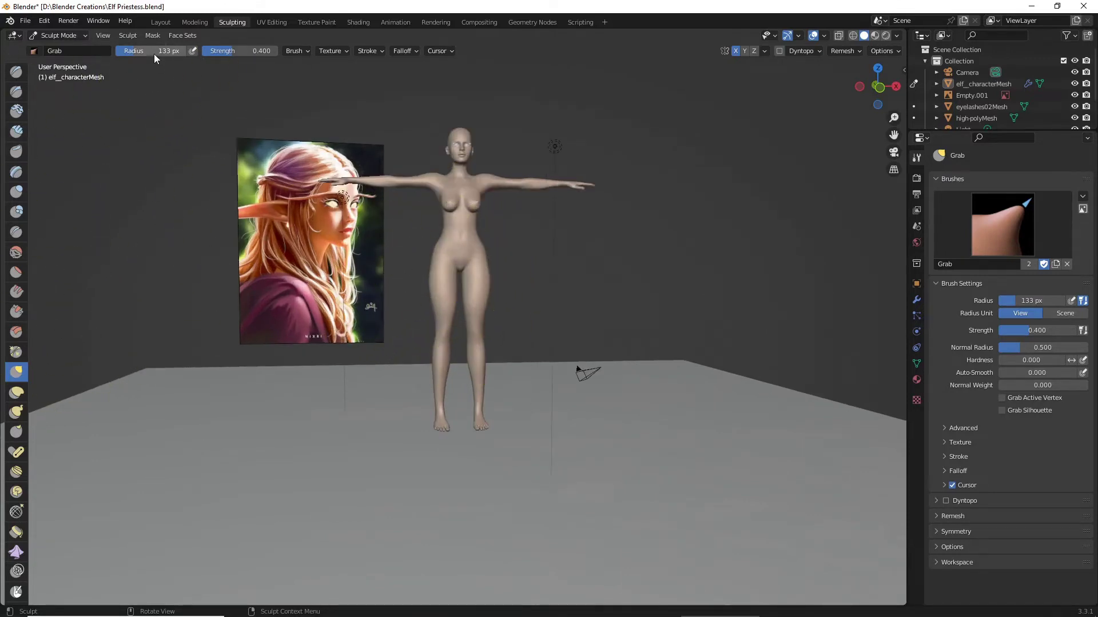
{"action": "left_click_drag", "start_coordinate": [155, 54], "coordinate": [169, 53]}
{"action": "left_click_drag", "start_coordinate": [126, 51], "coordinate": [130, 51]}
{"action": "left_click_drag", "start_coordinate": [459, 279], "coordinate": [461, 262]}
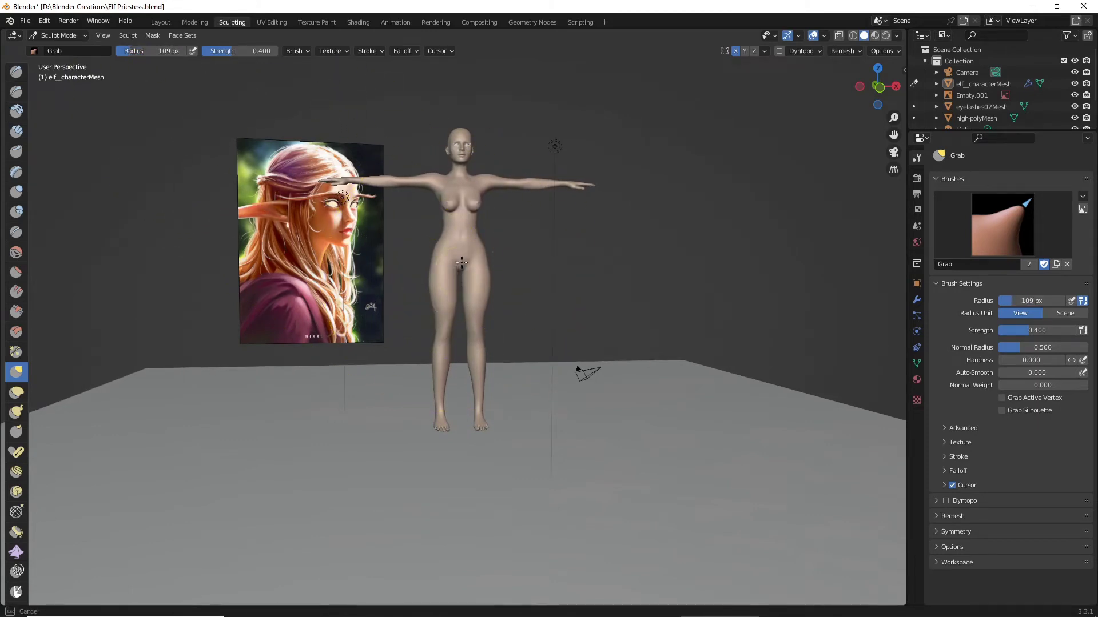
Lift the sides of the hips and pull them slightly outward below the waist with Grab strokes
{"action": "scroll", "coordinate": [479, 269], "scroll_direction": "up", "scroll_amount": 2}
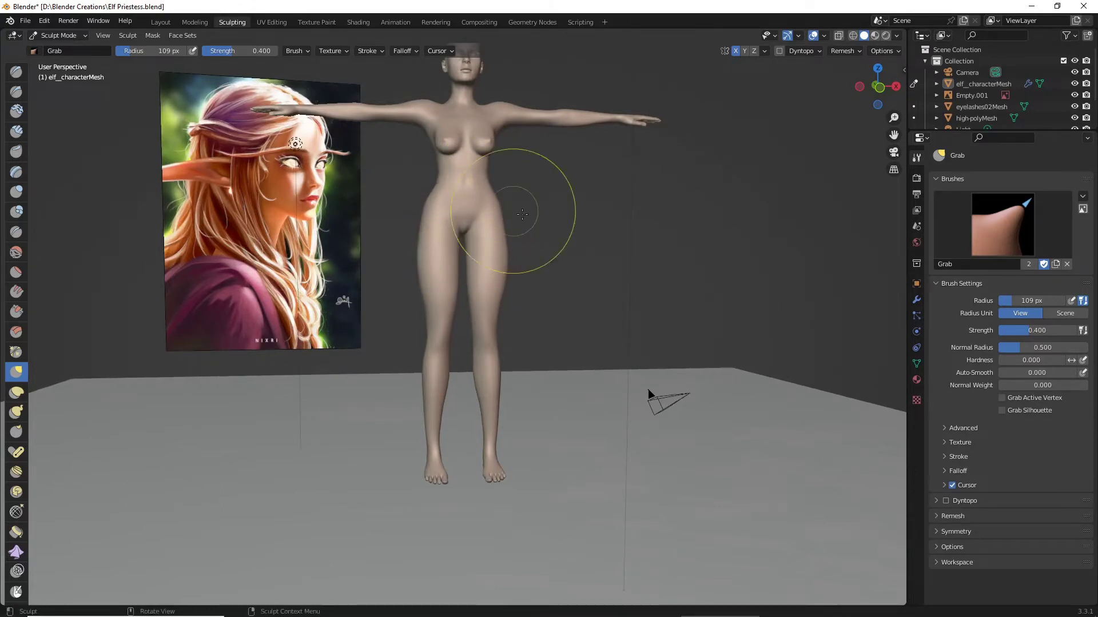
{"action": "mouse_move", "coordinate": [560, 219]}
{"action": "middle_mouse_down"}
{"action": "mouse_move", "coordinate": [474, 245]}
{"action": "mouse_move", "coordinate": [455, 183]}
{"action": "mouse_move", "coordinate": [376, 183]}
{"action": "mouse_move", "coordinate": [488, 167]}
{"action": "middle_mouse_up"}
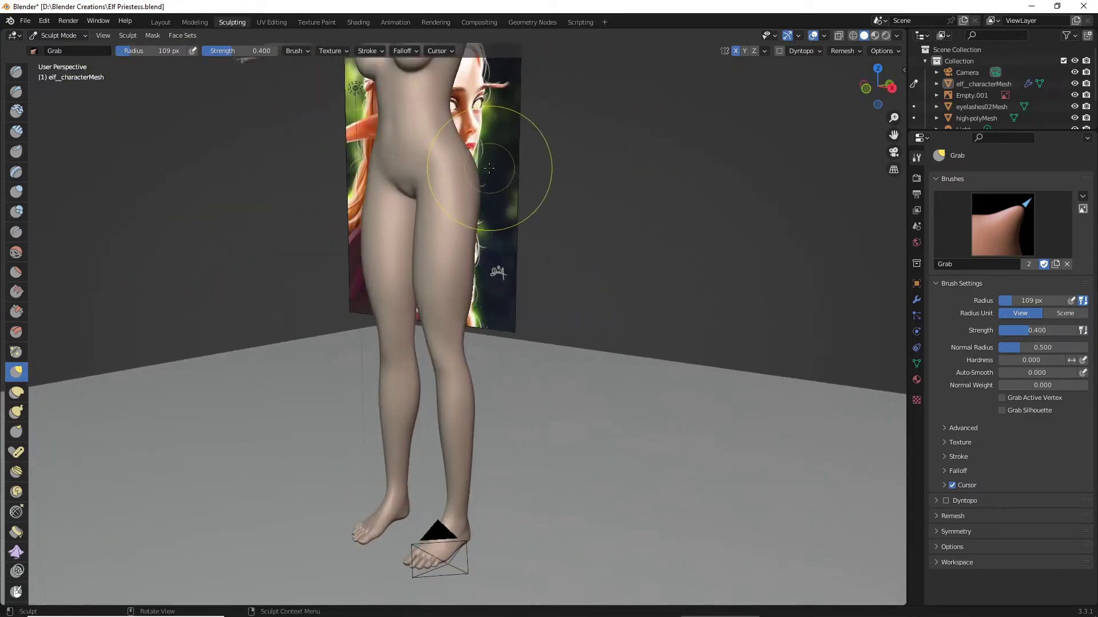
{"action": "left_click_drag", "start_coordinate": [458, 149], "coordinate": [452, 119]}
{"action": "middle_click_drag", "start_coordinate": [472, 137], "coordinate": [518, 140]}
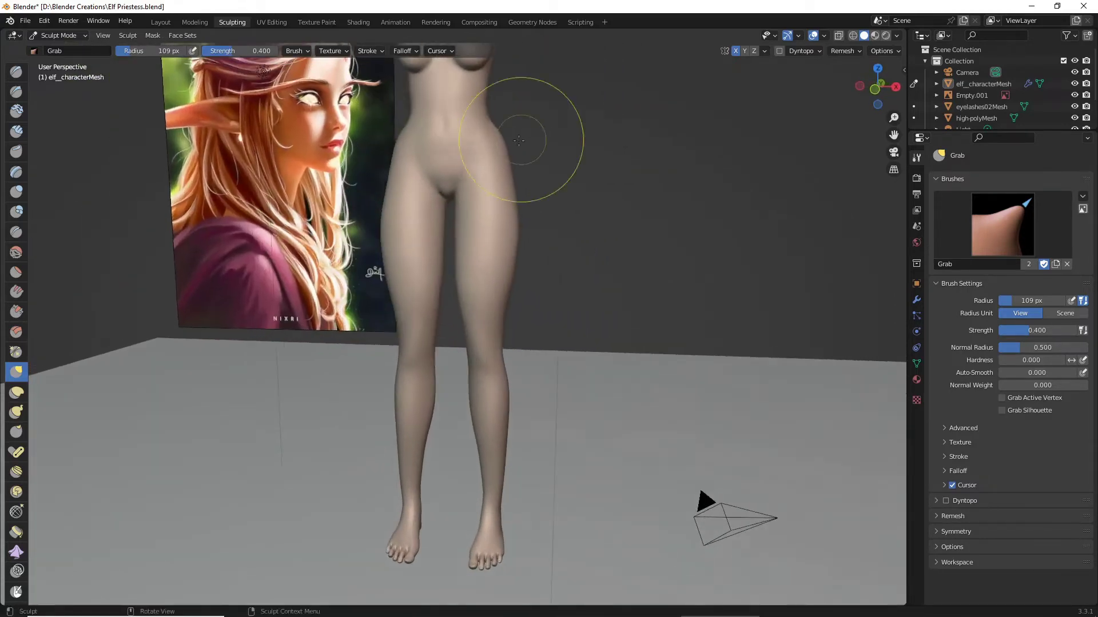
{"action": "mouse_move", "coordinate": [492, 130]}
{"action": "left_mouse_down"}
{"action": "mouse_move", "coordinate": [486, 115]}
{"action": "mouse_move", "coordinate": [499, 130]}
{"action": "left_mouse_up"}
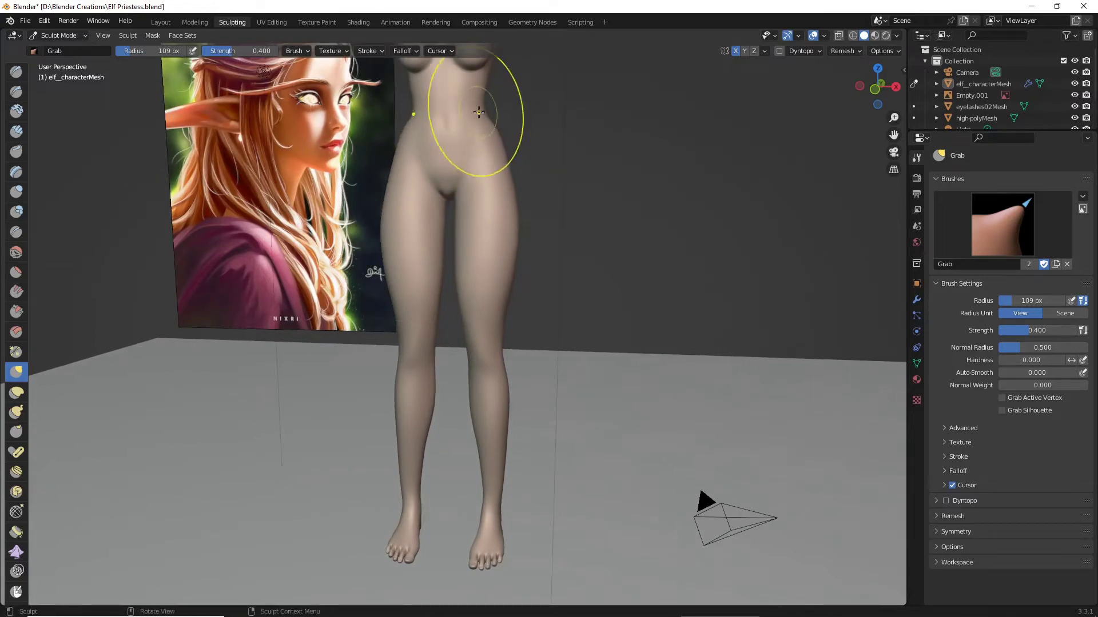
Shape the curve from the outer hips down the thighs with symmetrical Grab strokes
{"action": "scroll", "coordinate": [485, 110], "scroll_direction": "down", "scroll_amount": 3}
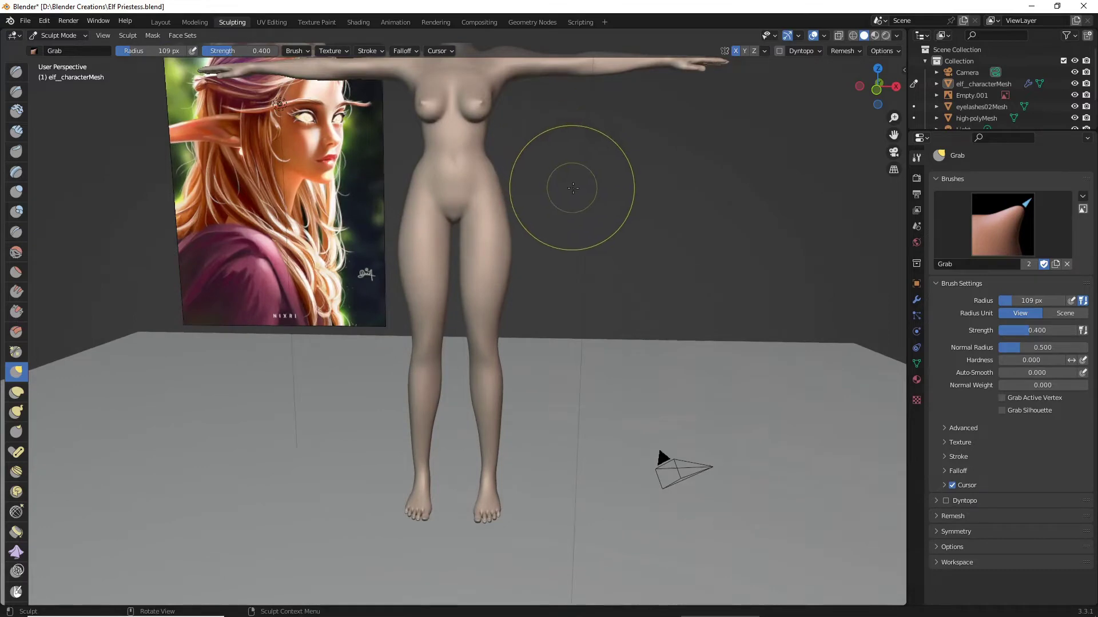
{"action": "middle_click_drag", "start_coordinate": [573, 187], "coordinate": [520, 263]}
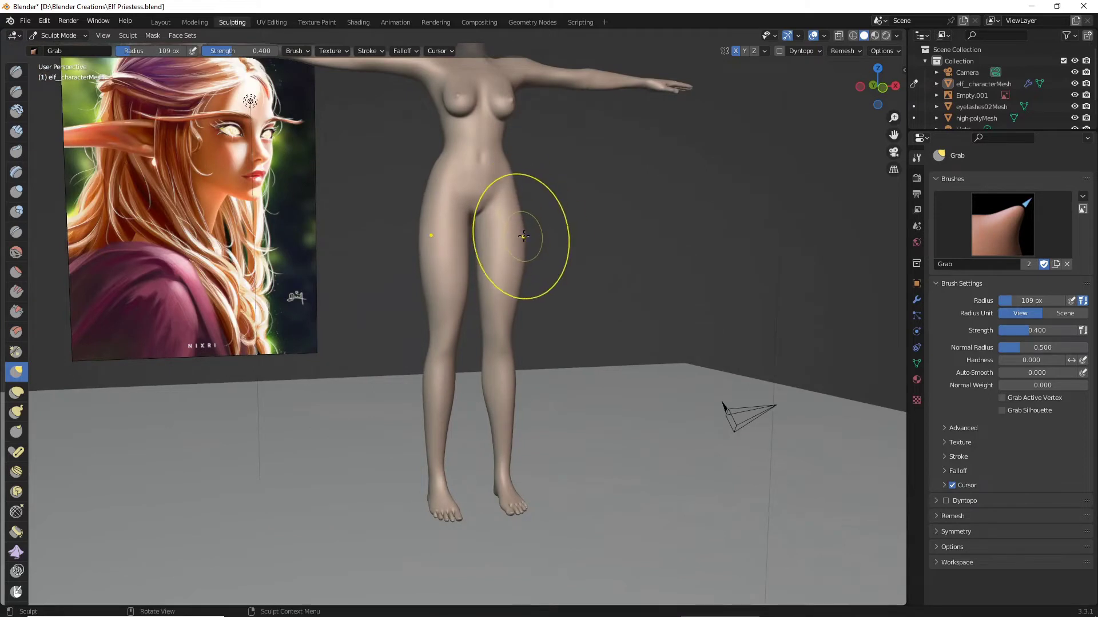
{"action": "middle_click_drag", "start_coordinate": [557, 256], "coordinate": [538, 247]}
{"action": "scroll", "coordinate": [547, 247], "scroll_direction": "up", "scroll_amount": 1}
{"action": "left_click_drag", "start_coordinate": [521, 220], "coordinate": [528, 280]}
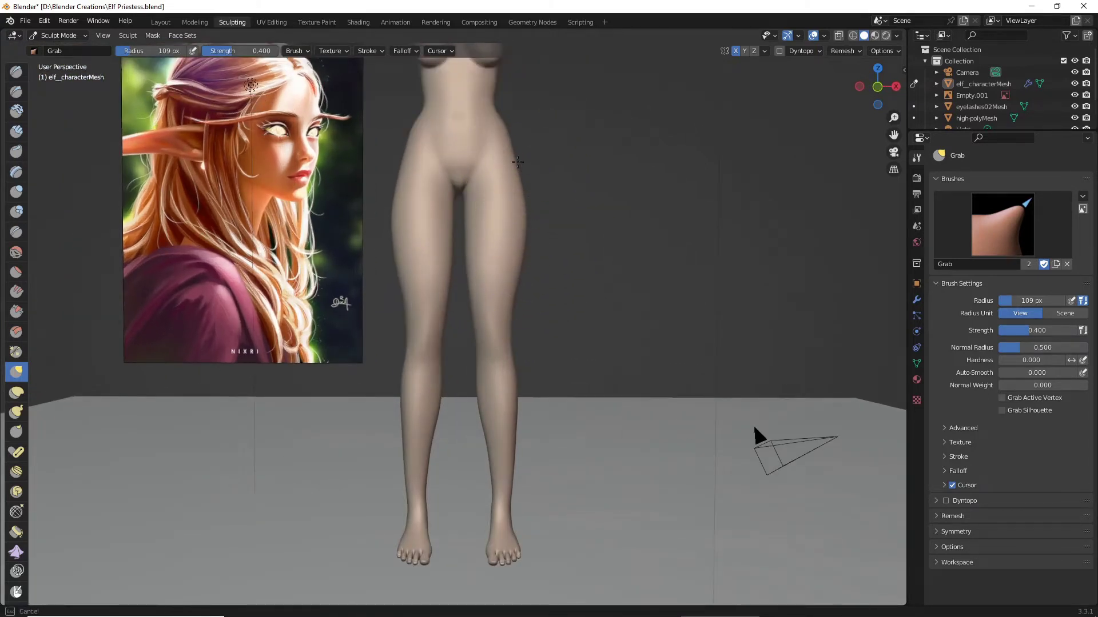
{"action": "mouse_move", "coordinate": [520, 159]}
{"action": "left_mouse_down"}
{"action": "mouse_move", "coordinate": [530, 249]}
{"action": "mouse_move", "coordinate": [528, 205]}
{"action": "left_mouse_up"}
{"action": "mouse_move", "coordinate": [528, 193]}
{"action": "middle_mouse_down"}
{"action": "mouse_move", "coordinate": [423, 222]}
{"action": "mouse_move", "coordinate": [457, 245]}
{"action": "mouse_move", "coordinate": [543, 218]}
{"action": "middle_mouse_up"}
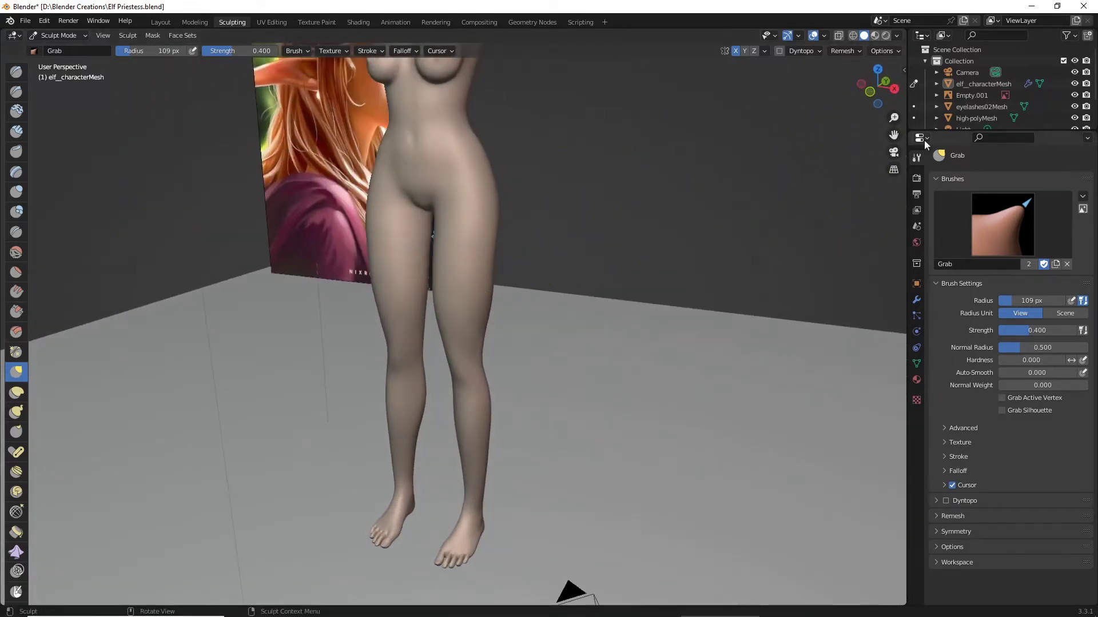
Check the reshaped body from an angle and switch to the Draw sculpting brush
{"action": "left_click_drag", "start_coordinate": [894, 135], "coordinate": [893, 274]}
{"action": "scroll", "coordinate": [800, 157], "scroll_direction": "up", "scroll_amount": 3}
{"action": "mouse_move", "coordinate": [712, 181]}
{"action": "middle_mouse_down"}
{"action": "mouse_move", "coordinate": [669, 171]}
{"action": "mouse_move", "coordinate": [697, 170]}
{"action": "middle_mouse_up"}
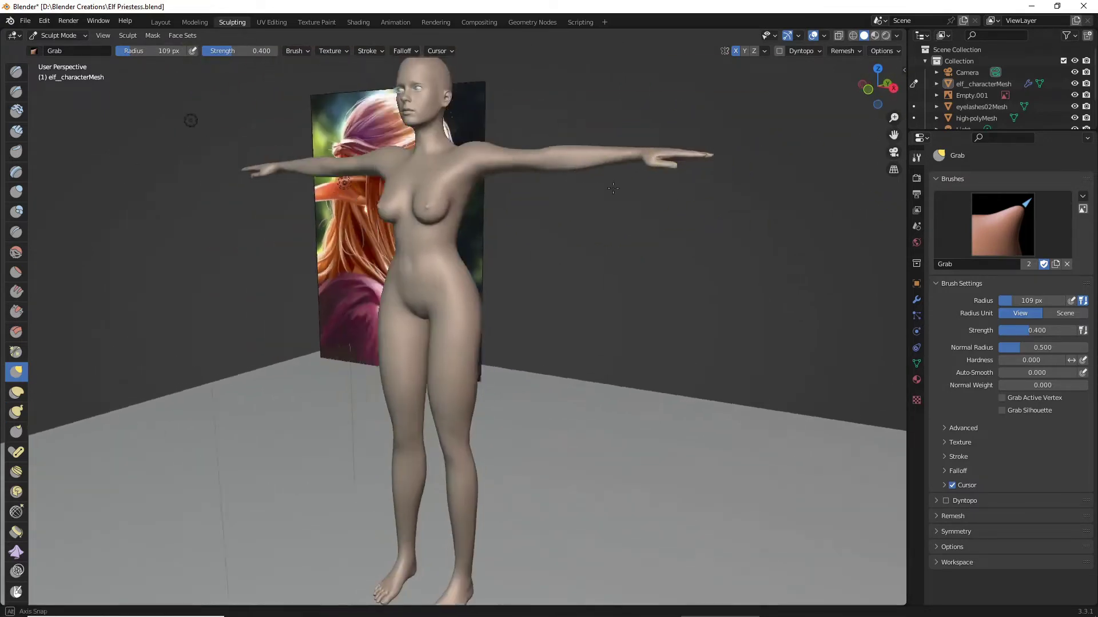
{"action": "scroll", "coordinate": [612, 176], "scroll_direction": "up", "scroll_amount": 4}
{"action": "middle_click_drag", "start_coordinate": [612, 177], "coordinate": [572, 191]}
{"action": "scroll", "coordinate": [572, 190], "scroll_direction": "up", "scroll_amount": 3}
{"action": "scroll", "coordinate": [571, 191], "scroll_direction": "down", "scroll_amount": 3}
{"action": "left_click", "coordinate": [14, 74]}
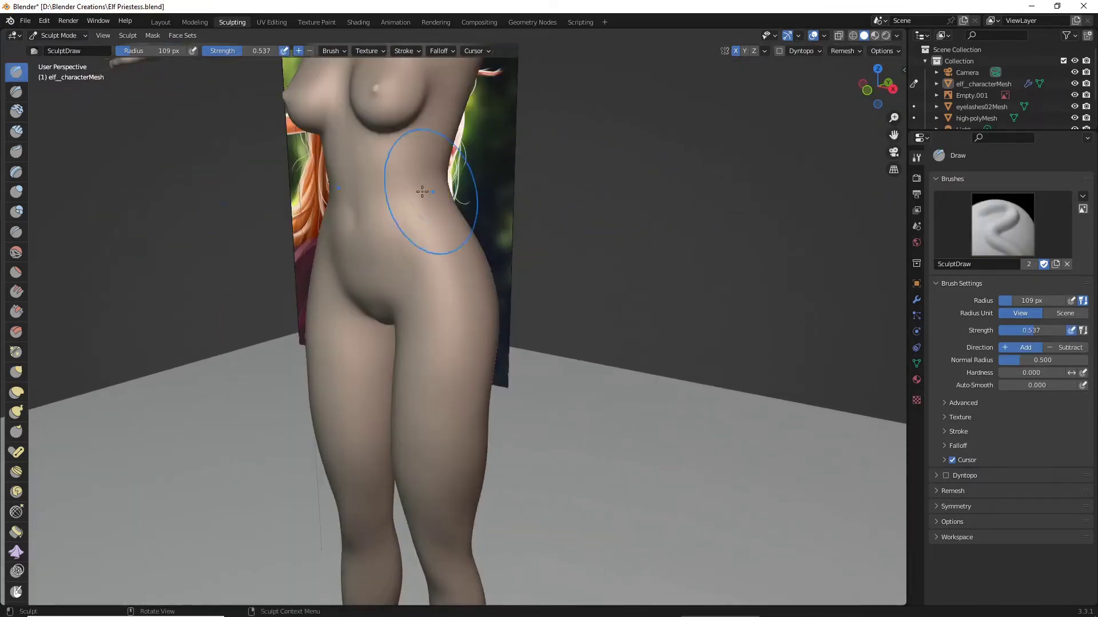
Examine the sculpted waist, hips and thighs up close and the whole figure's proportions from the front
{"action": "scroll", "coordinate": [421, 191], "scroll_direction": "up", "scroll_amount": 1}
{"action": "mouse_move", "coordinate": [421, 191]}
{"action": "middle_mouse_down"}
{"action": "mouse_move", "coordinate": [419, 226]}
{"action": "mouse_move", "coordinate": [579, 195]}
{"action": "middle_mouse_up"}
{"action": "scroll", "coordinate": [436, 228], "scroll_direction": "up", "scroll_amount": 3}
{"action": "scroll", "coordinate": [502, 216], "scroll_direction": "down", "scroll_amount": 3}
{"action": "scroll", "coordinate": [502, 217], "scroll_direction": "down", "scroll_amount": 2}
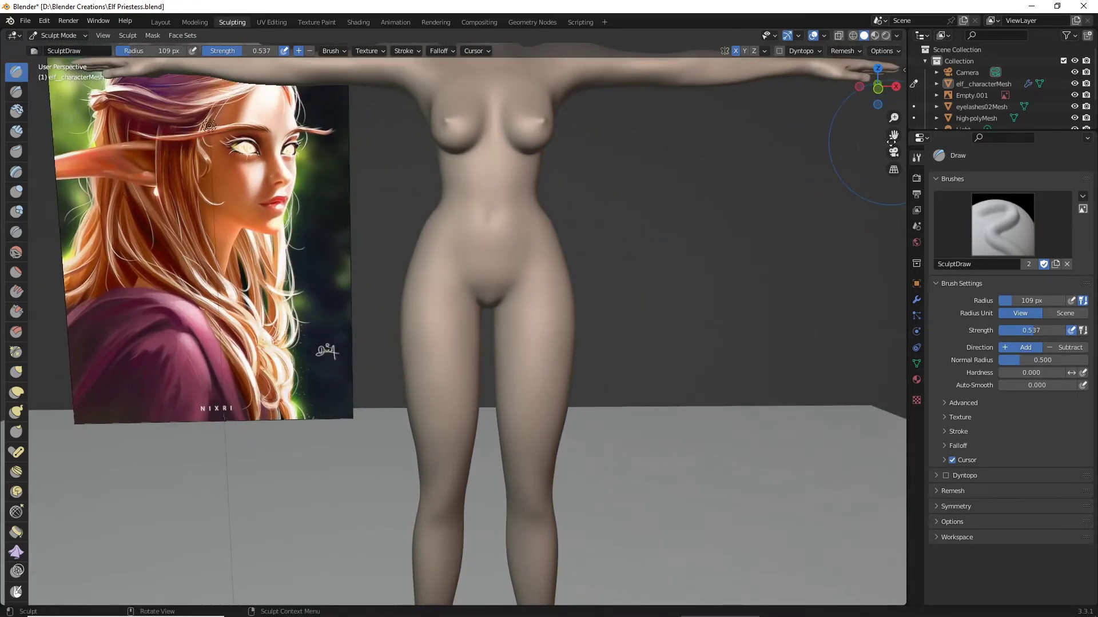
{"action": "left_click_drag", "start_coordinate": [893, 136], "coordinate": [863, 236]}
{"action": "scroll", "coordinate": [607, 284], "scroll_direction": "up", "scroll_amount": 2}
{"action": "middle_click_drag", "start_coordinate": [607, 284], "coordinate": [661, 237]}
{"action": "scroll", "coordinate": [522, 262], "scroll_direction": "down", "scroll_amount": 7}
{"action": "scroll", "coordinate": [594, 257], "scroll_direction": "down", "scroll_amount": 3}
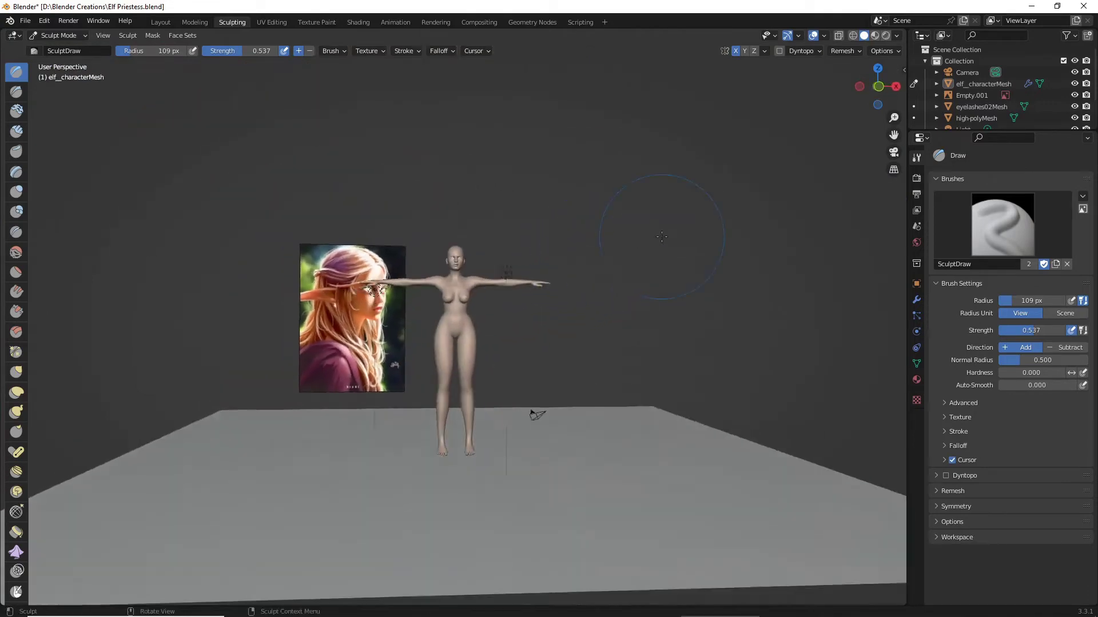
{"action": "scroll", "coordinate": [661, 237], "scroll_direction": "up", "scroll_amount": 8}
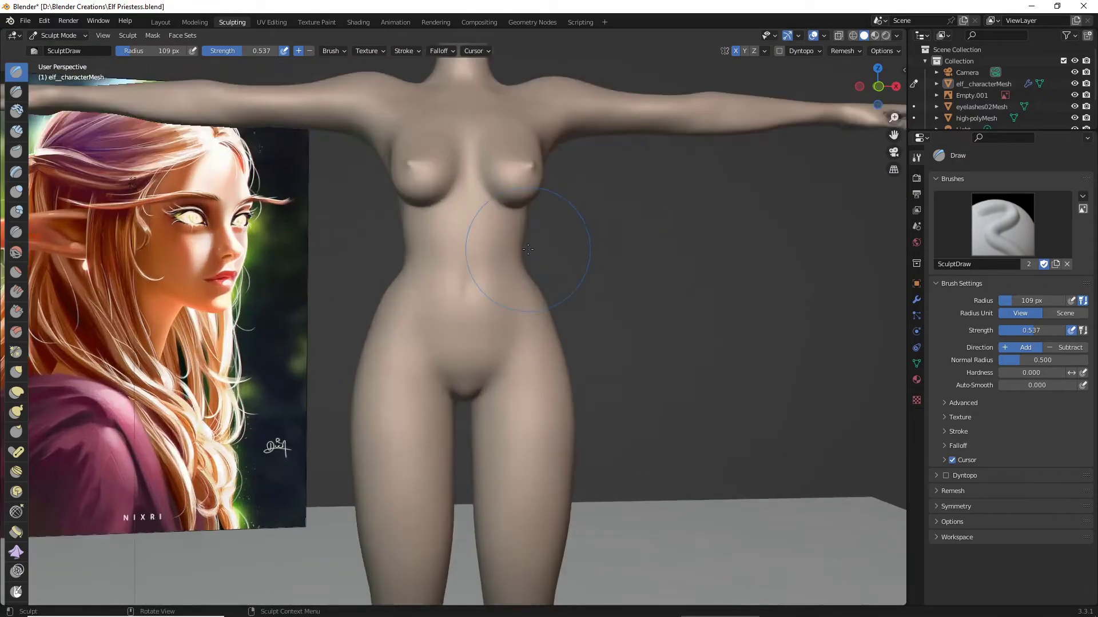
Switch to the Grab brush and examine the waist and hips up close, at an angle and as part of the whole figure
{"action": "middle_click_drag", "start_coordinate": [530, 253], "coordinate": [508, 254]}
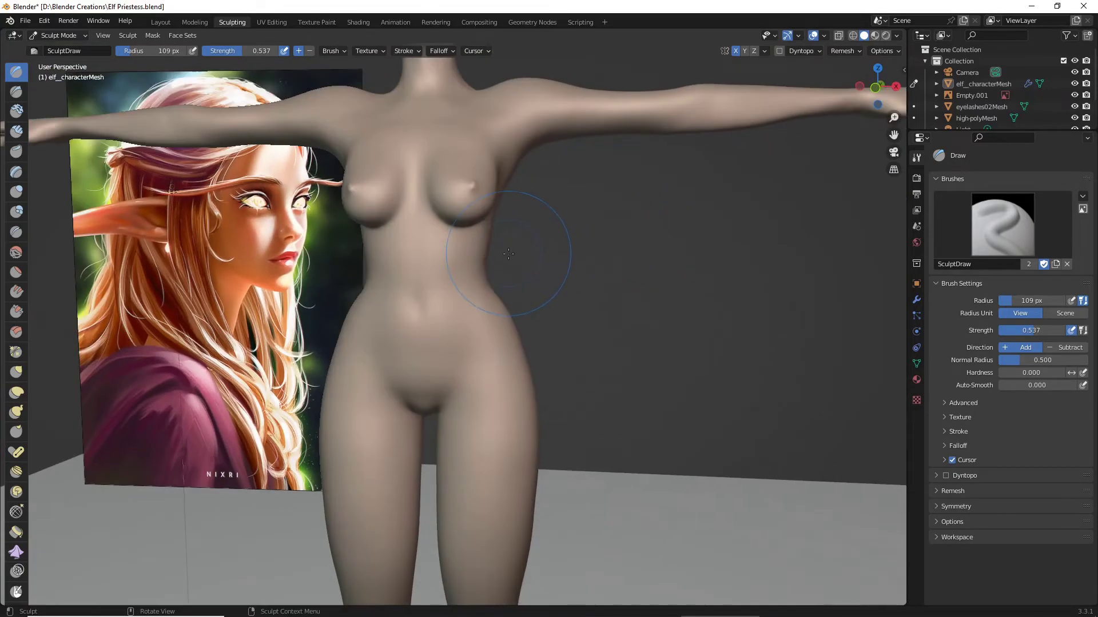
{"action": "scroll", "coordinate": [190, 132], "scroll_direction": "down", "scroll_amount": 3}
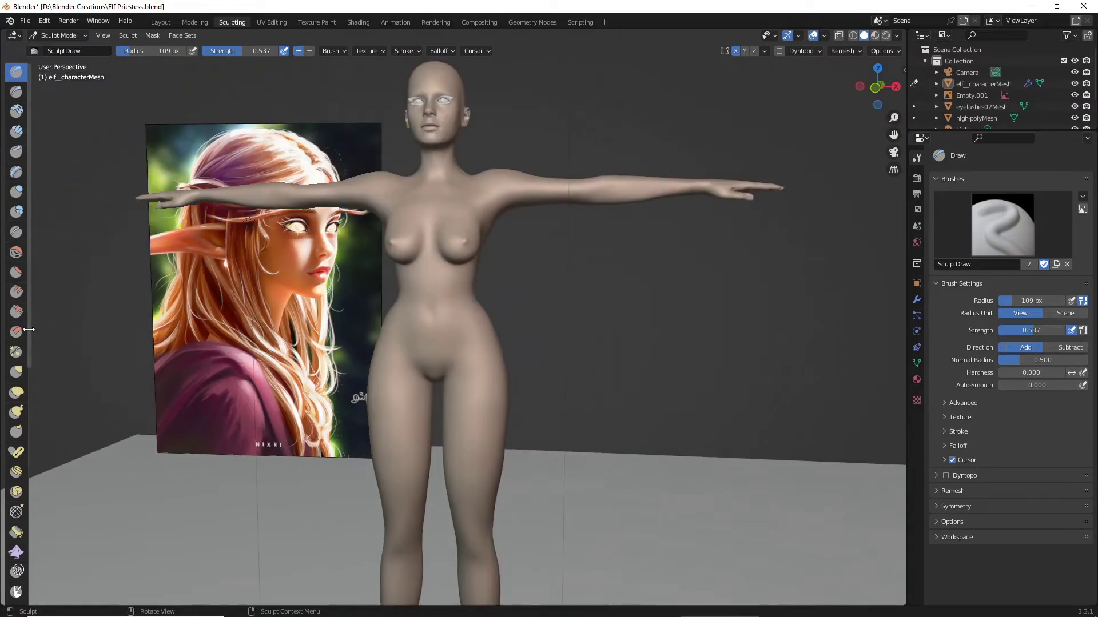
{"action": "left_click", "coordinate": [19, 380]}
{"action": "scroll", "coordinate": [400, 316], "scroll_direction": "up", "scroll_amount": 3}
{"action": "scroll", "coordinate": [455, 296], "scroll_direction": "down", "scroll_amount": 2}
{"action": "middle_click_drag", "start_coordinate": [455, 297], "coordinate": [426, 310]}
{"action": "scroll", "coordinate": [407, 363], "scroll_direction": "up", "scroll_amount": 2}
{"action": "middle_click_drag", "start_coordinate": [351, 396], "coordinate": [359, 404]}
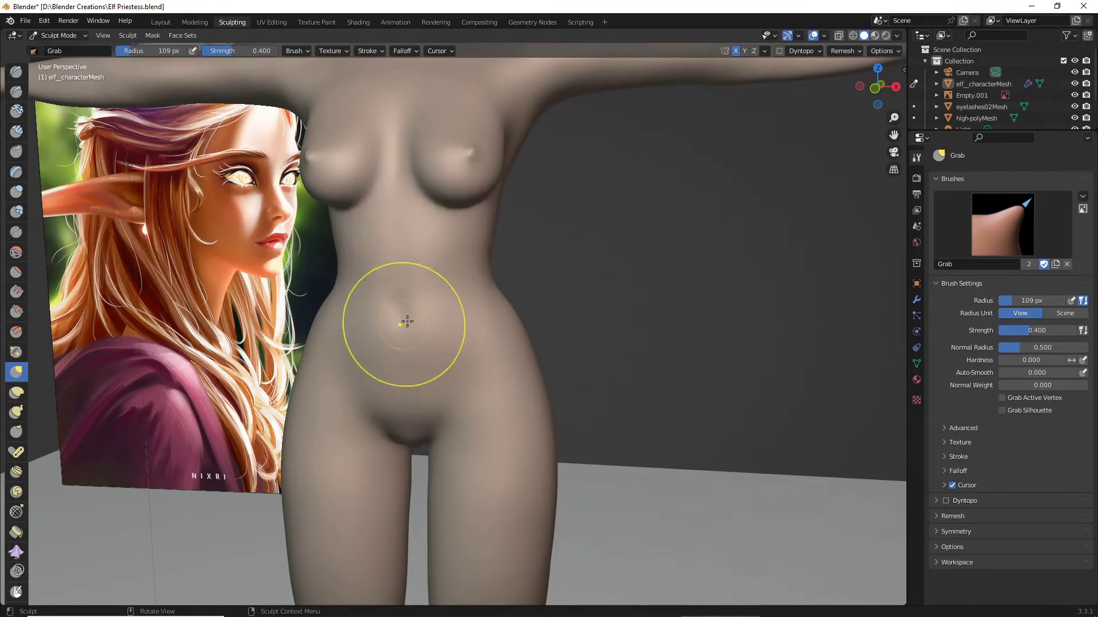
{"action": "middle_click_drag", "start_coordinate": [528, 355], "coordinate": [491, 355]}
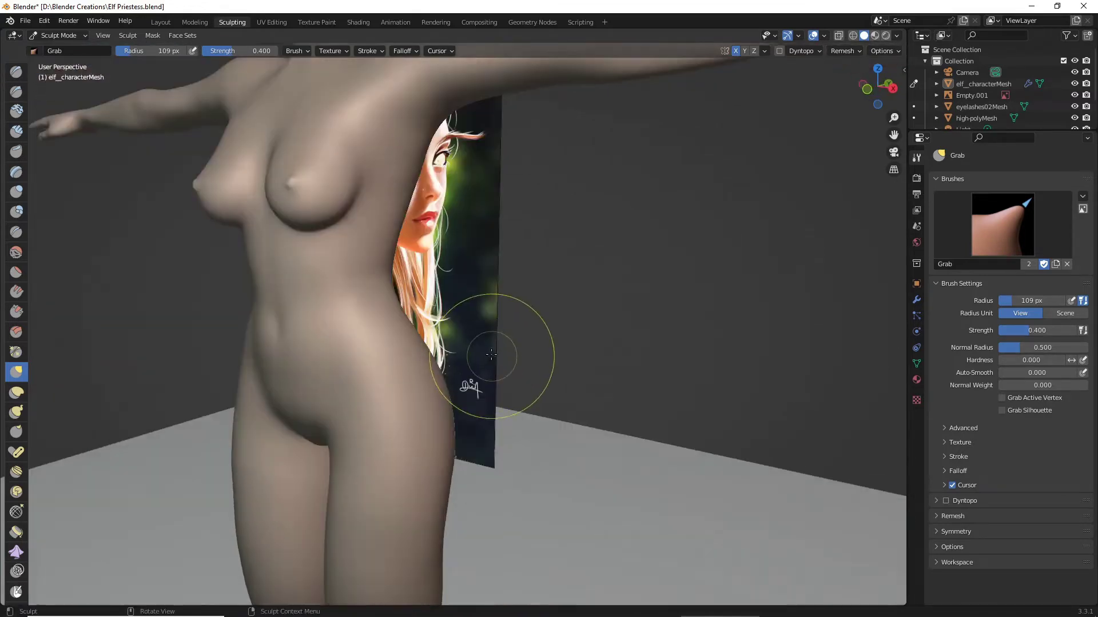
{"action": "middle_click_drag", "start_coordinate": [459, 318], "coordinate": [486, 314]}
{"action": "scroll", "coordinate": [431, 285], "scroll_direction": "up", "scroll_amount": 2}
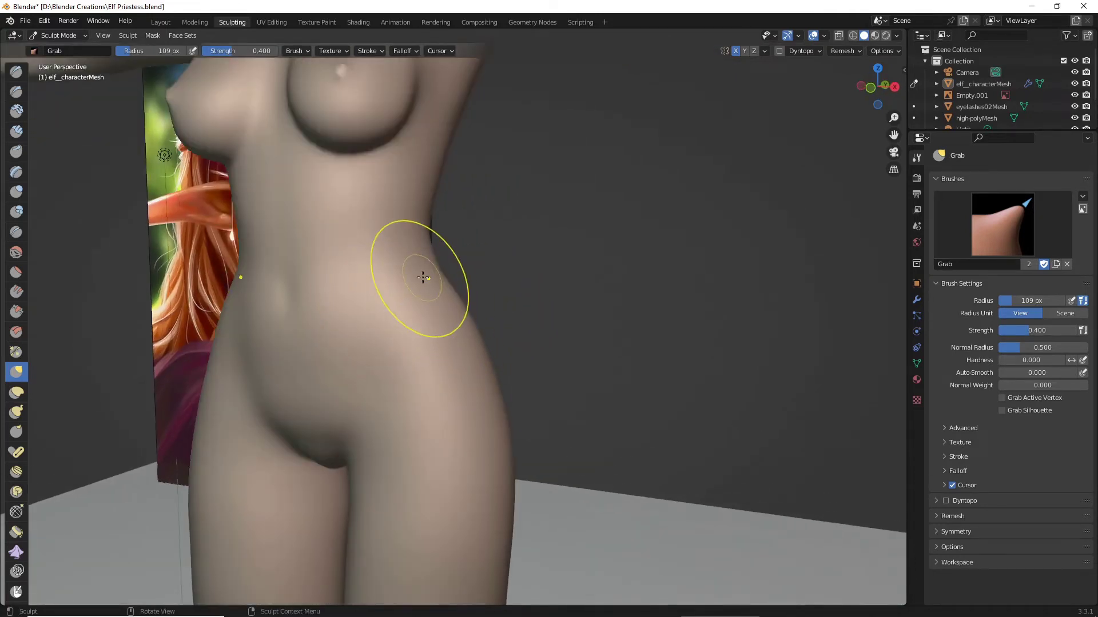
{"action": "scroll", "coordinate": [463, 295], "scroll_direction": "down", "scroll_amount": 5}
{"action": "middle_click_drag", "start_coordinate": [514, 294], "coordinate": [549, 303]}
{"action": "scroll", "coordinate": [578, 311], "scroll_direction": "down", "scroll_amount": 3}
{"action": "scroll", "coordinate": [579, 305], "scroll_direction": "up", "scroll_amount": 3}
{"action": "scroll", "coordinate": [566, 313], "scroll_direction": "down", "scroll_amount": 1}
{"action": "scroll", "coordinate": [549, 303], "scroll_direction": "up", "scroll_amount": 2}
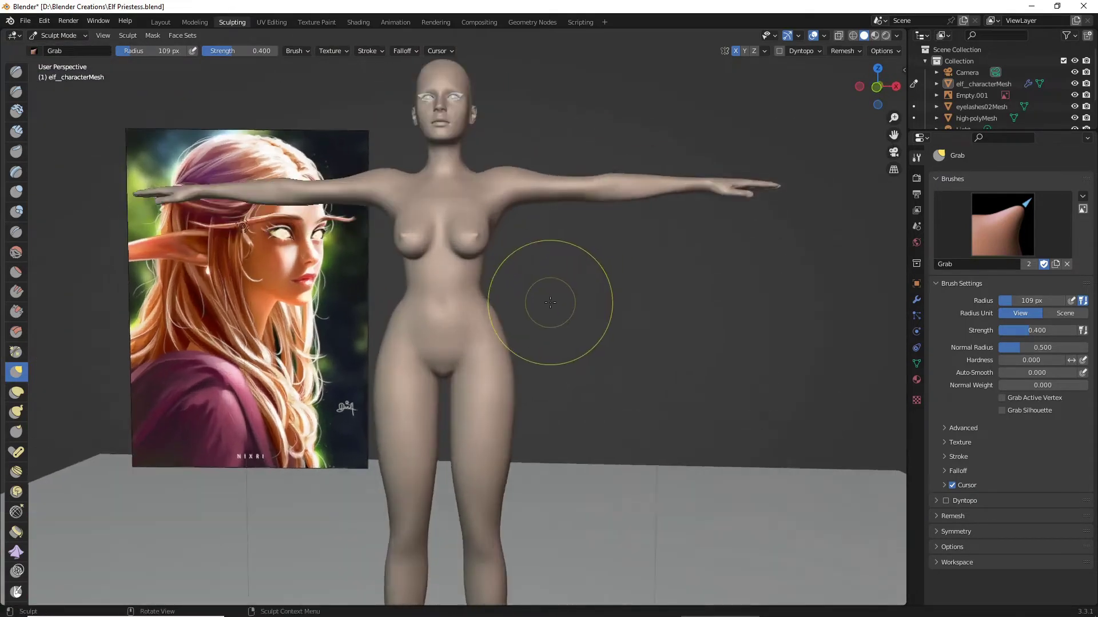
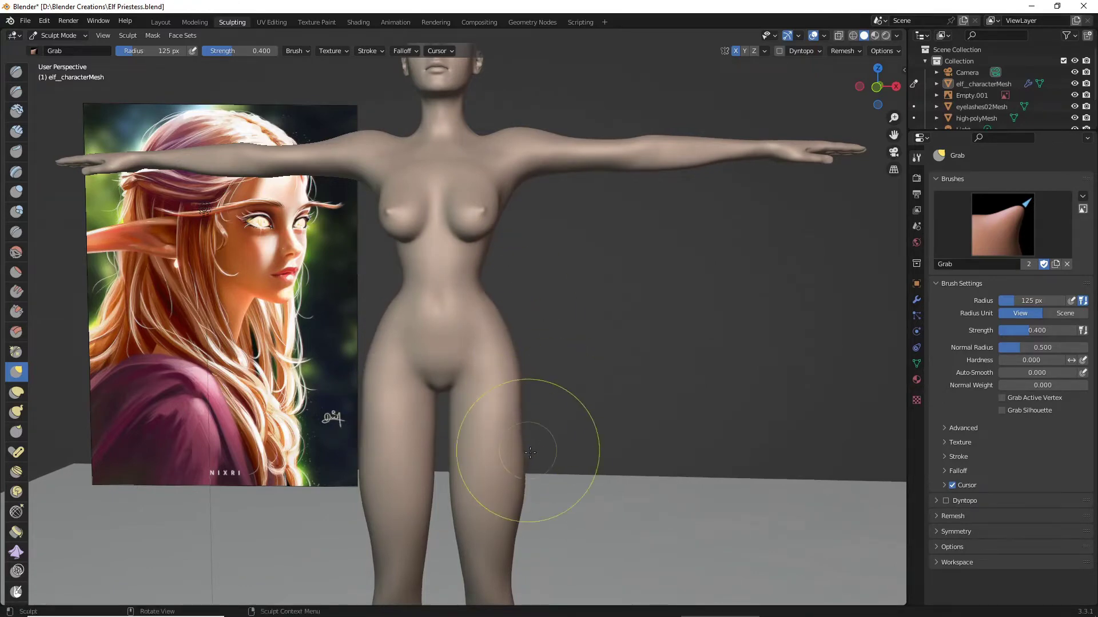
Compare the reshaped thighs with the whole figure and undo the last two Grab strokes
{"action": "scroll", "coordinate": [546, 458], "scroll_direction": "down", "scroll_amount": 3}
{"action": "scroll", "coordinate": [547, 457], "scroll_direction": "up", "scroll_amount": 3}
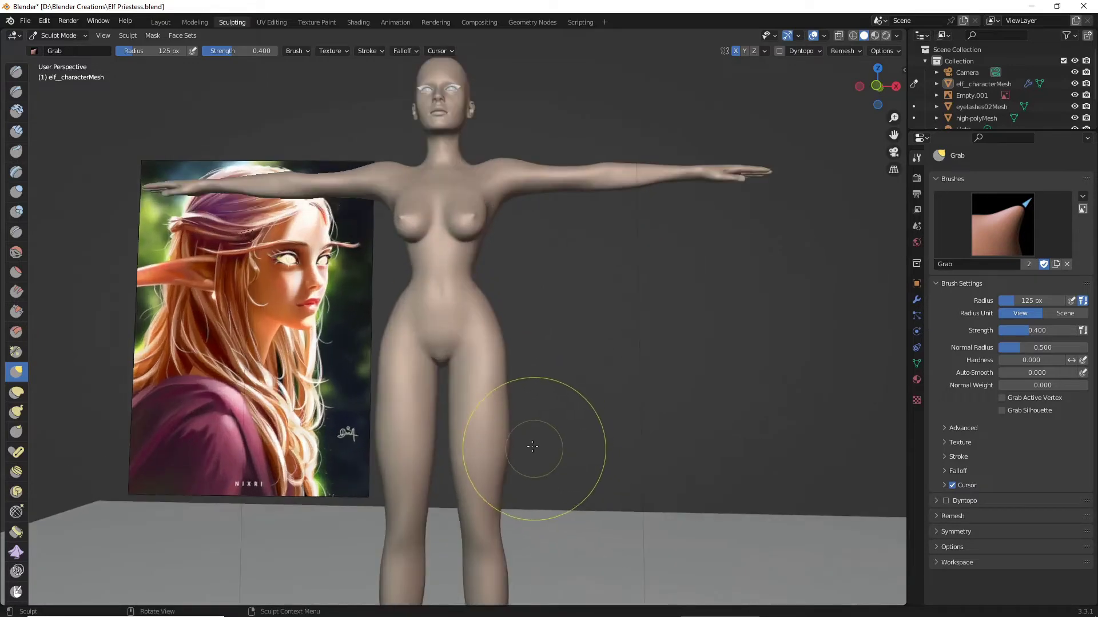
{"action": "scroll", "coordinate": [498, 343], "scroll_direction": "up", "scroll_amount": 1}
{"action": "key", "text": "ctrl+z"}
{"action": "key", "text": "ctrl+z"}
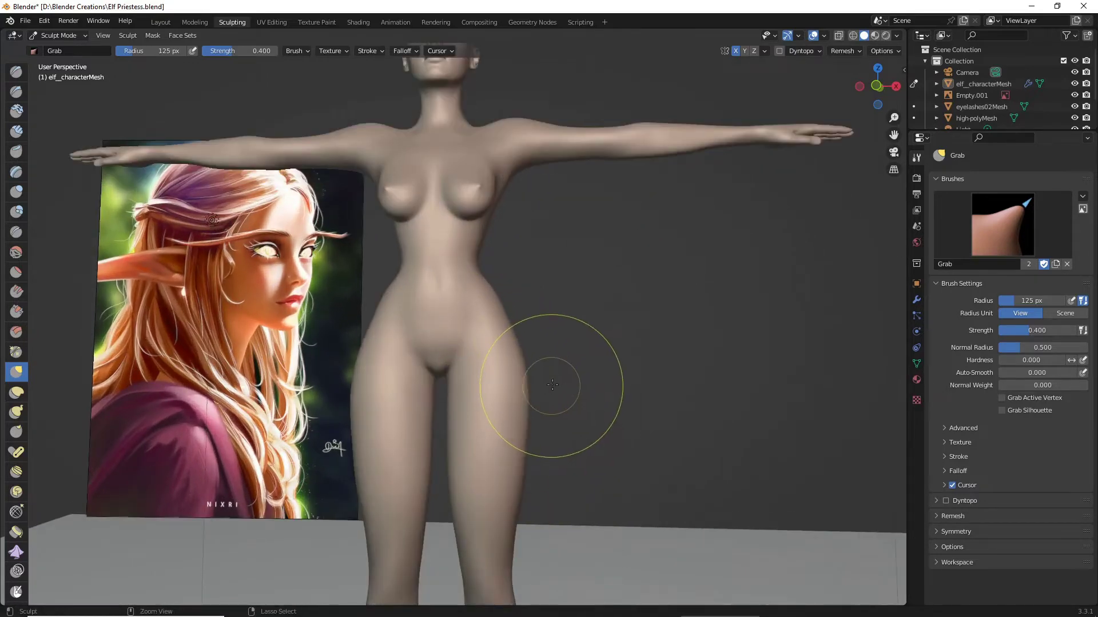
Examine the torso, waist and hips from the front, a three-quarter angle and the side
{"action": "middle_click_drag", "start_coordinate": [522, 387], "coordinate": [476, 274], "text": "ctrl"}
{"action": "scroll", "coordinate": [475, 274], "scroll_direction": "up", "scroll_amount": 3}
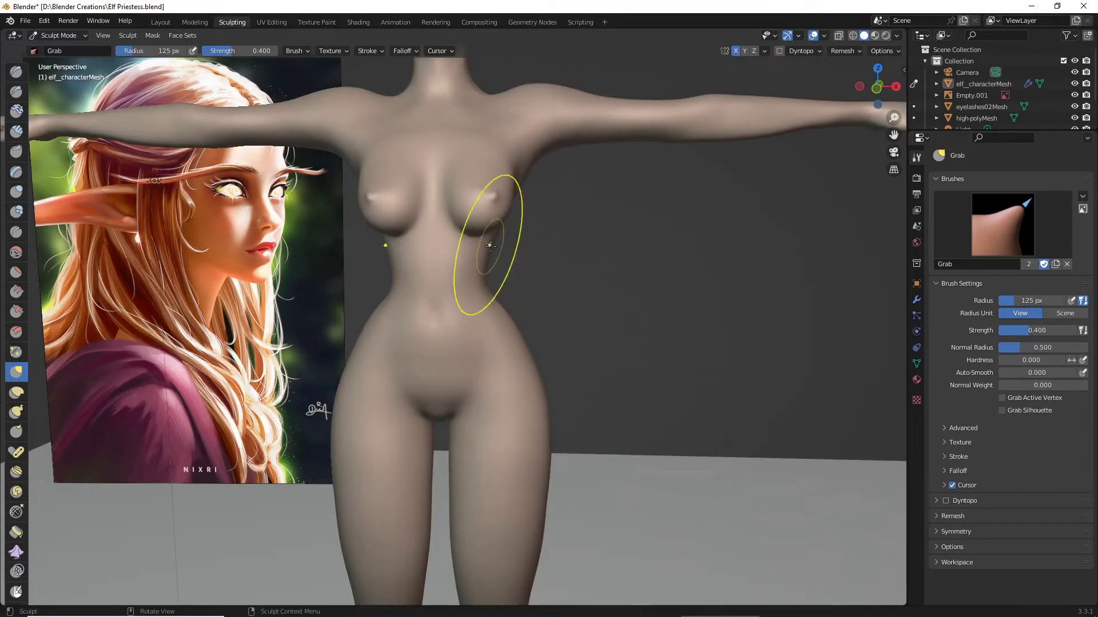
{"action": "middle_click_drag", "start_coordinate": [513, 259], "coordinate": [454, 221]}
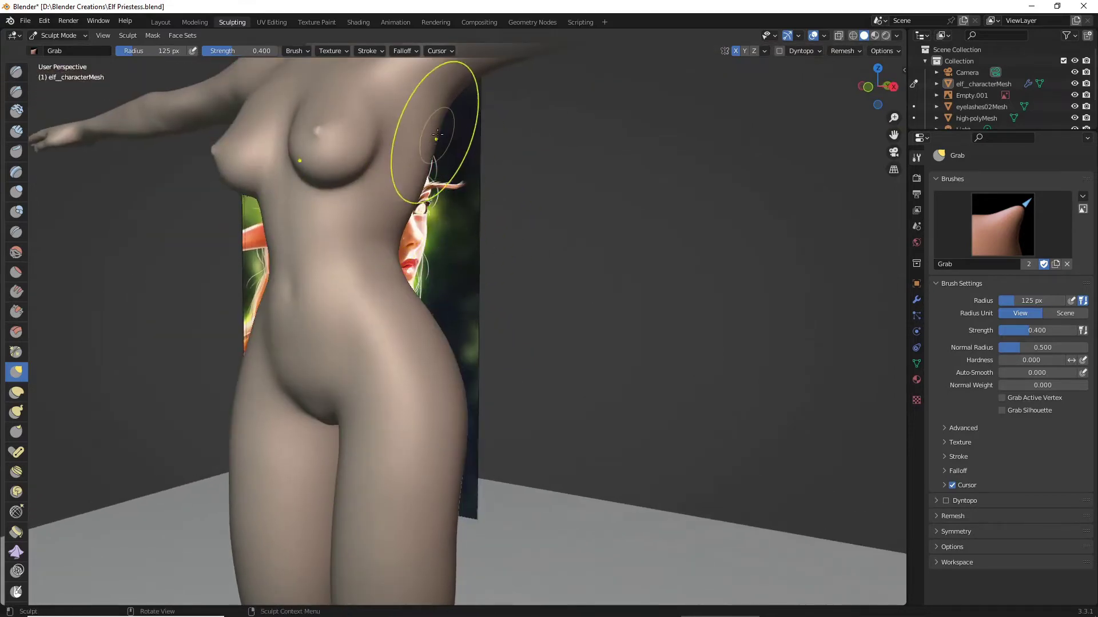
{"action": "middle_click_drag", "start_coordinate": [436, 127], "coordinate": [481, 158]}
{"action": "scroll", "coordinate": [491, 160], "scroll_direction": "down", "scroll_amount": 10}
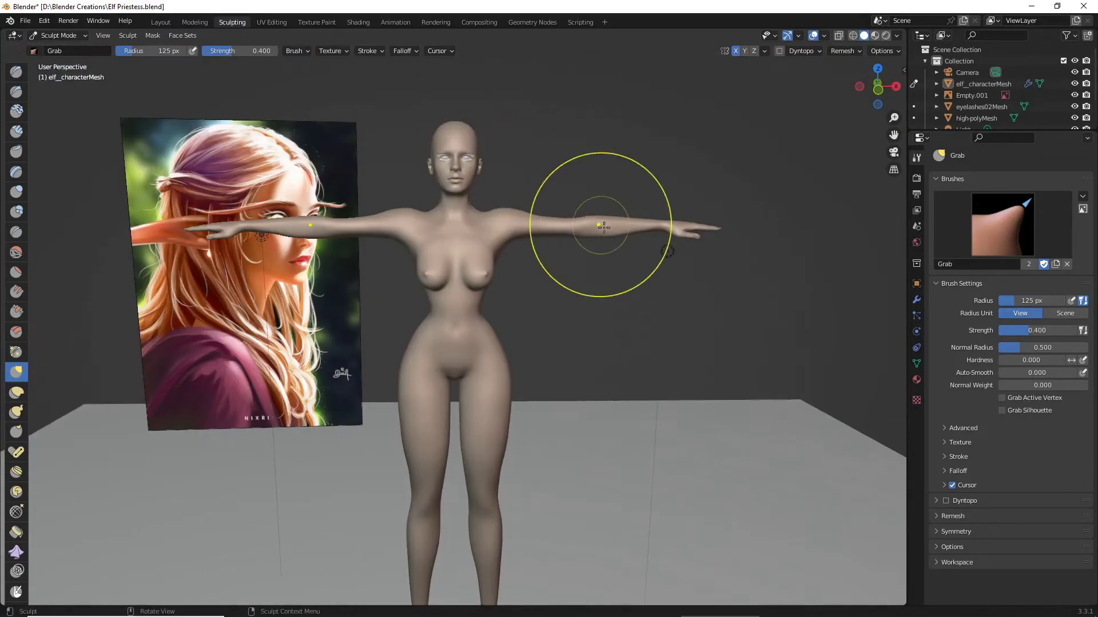
{"action": "middle_click_drag", "start_coordinate": [632, 309], "coordinate": [761, 328]}
{"action": "scroll", "coordinate": [686, 321], "scroll_direction": "up", "scroll_amount": 7}
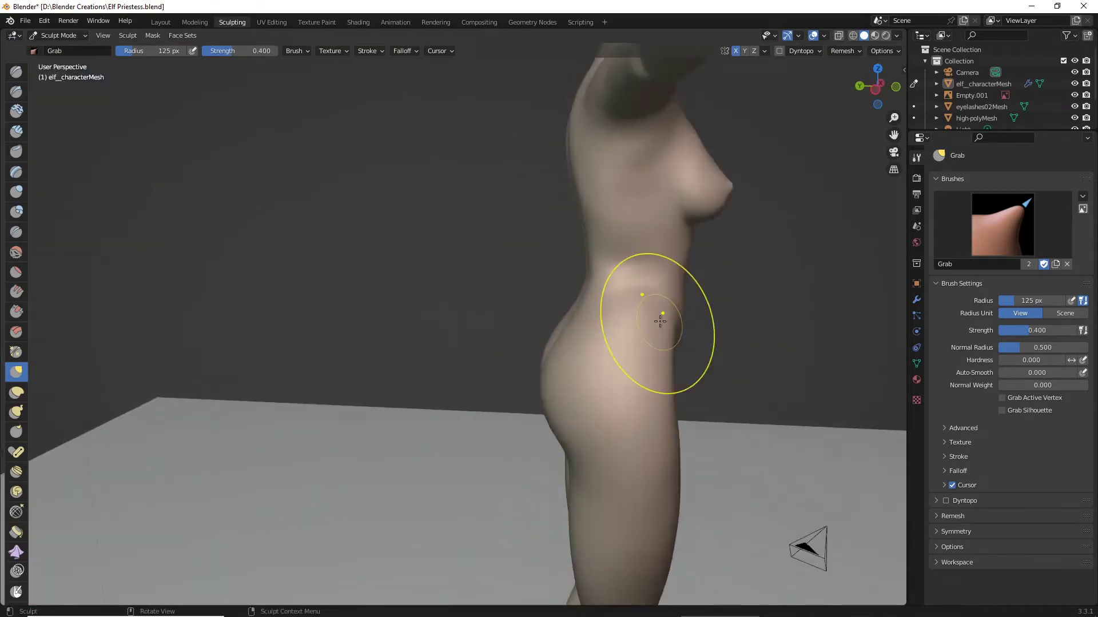
{"action": "mouse_move", "coordinate": [659, 319]}
{"action": "middle_mouse_down"}
{"action": "mouse_move", "coordinate": [640, 296]}
{"action": "mouse_move", "coordinate": [694, 283]}
{"action": "middle_mouse_up"}
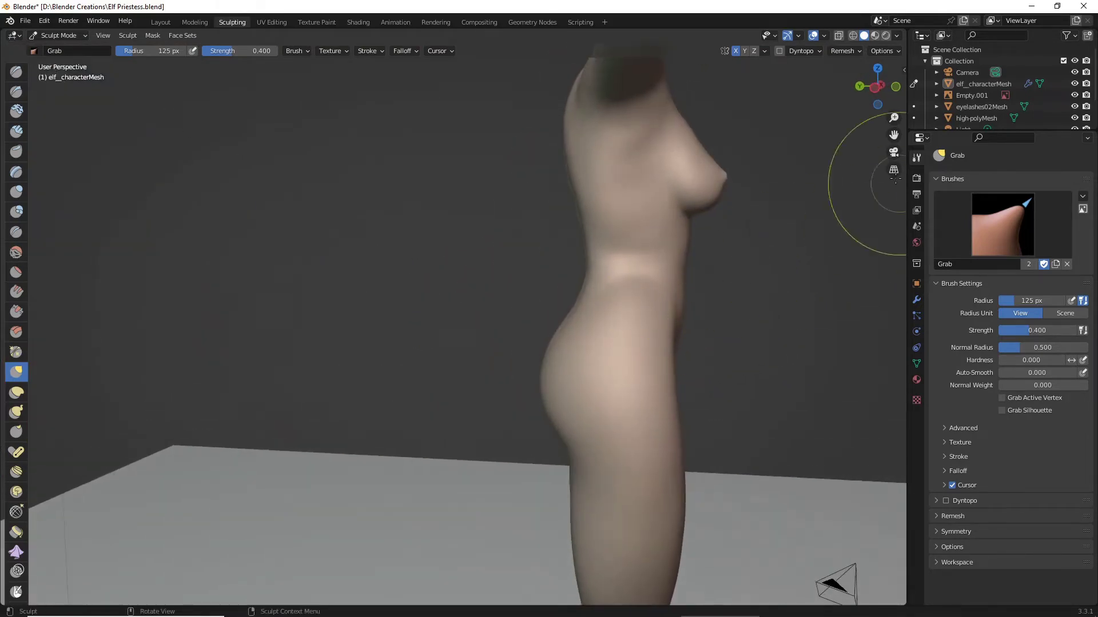
Adjust the front profile of the abdomen in the right side view with Grab strokes at a 141 px brush radius
{"action": "left_click_drag", "start_coordinate": [894, 135], "coordinate": [737, 141]}
{"action": "middle_click_drag", "start_coordinate": [650, 246], "coordinate": [666, 247]}
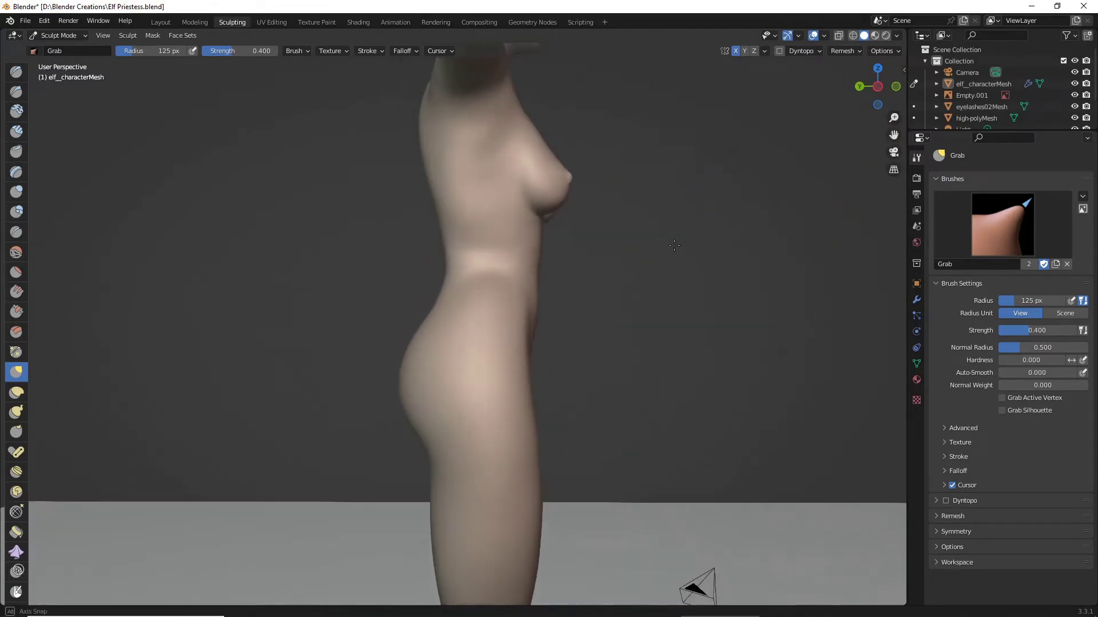
{"action": "key", "text": "KP_3"}
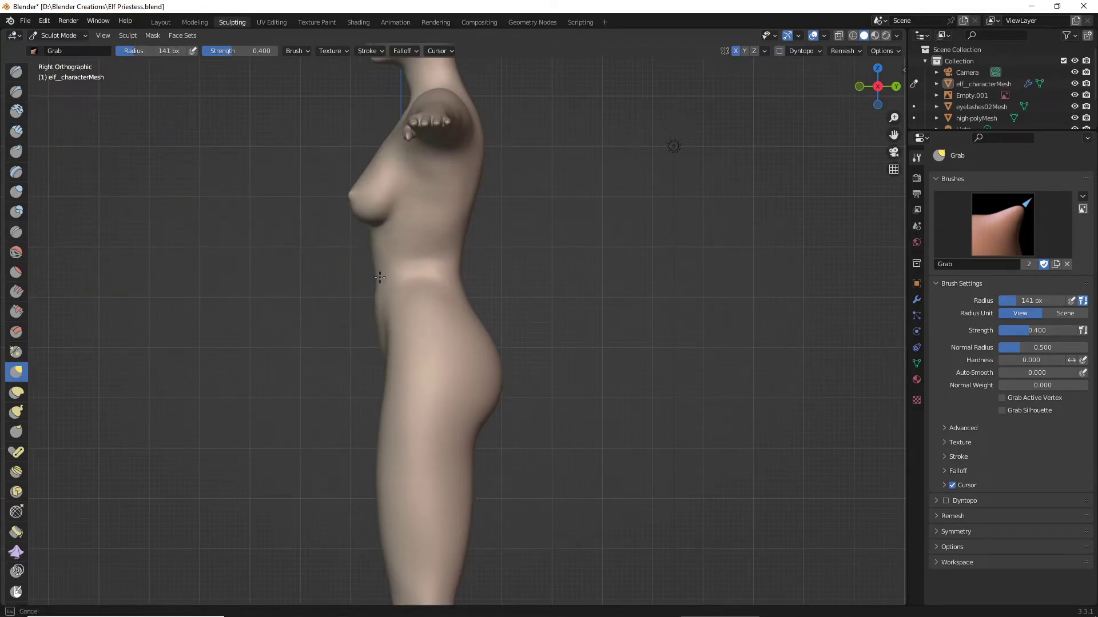
{"action": "left_click_drag", "start_coordinate": [380, 278], "coordinate": [381, 278]}
{"action": "left_click_drag", "start_coordinate": [375, 335], "coordinate": [376, 231]}
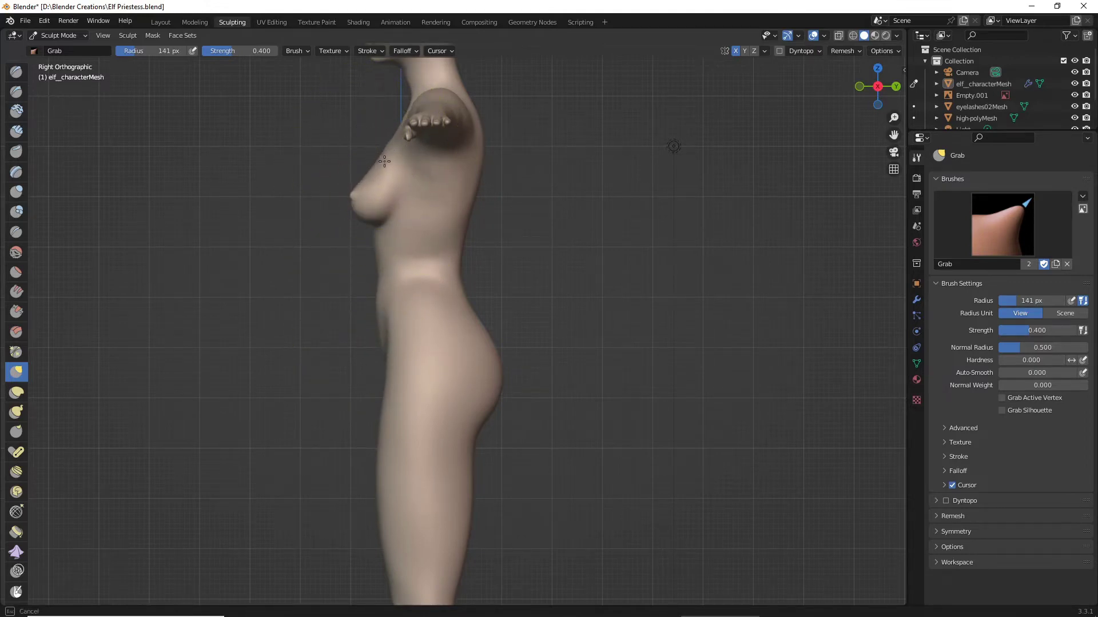
Reshape the belly and lower abdomen with the Grab brush, pushing the front profile inward and checking it in side view
{"action": "mouse_move", "coordinate": [384, 162]}
{"action": "left_mouse_down"}
{"action": "mouse_move", "coordinate": [367, 171]}
{"action": "mouse_move", "coordinate": [373, 290]}
{"action": "mouse_move", "coordinate": [380, 236]}
{"action": "left_mouse_up"}
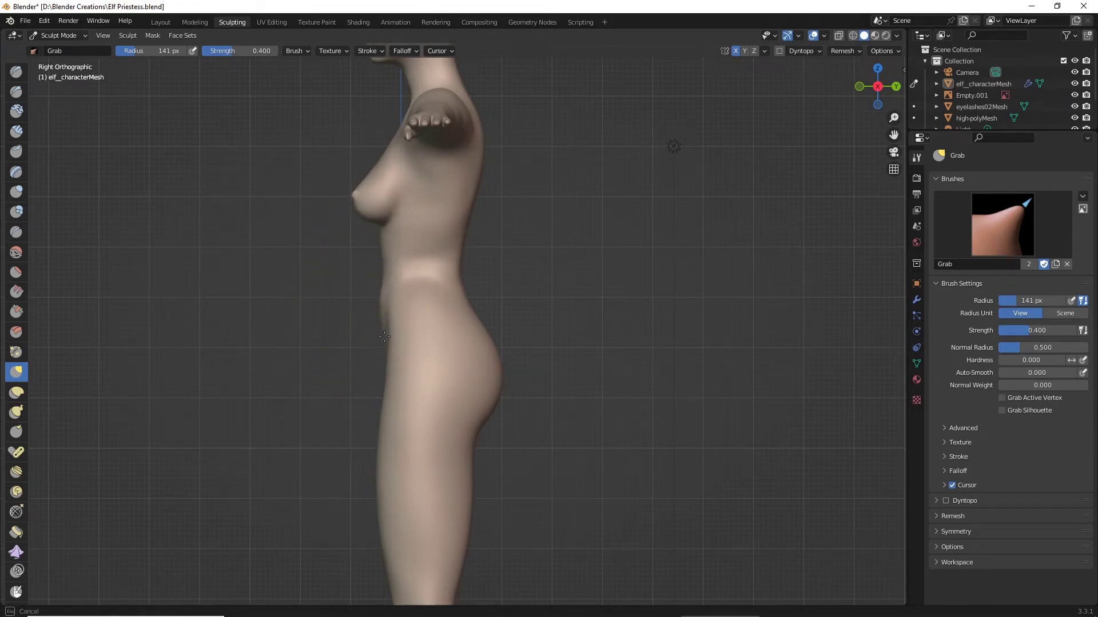
{"action": "mouse_move", "coordinate": [384, 336]}
{"action": "middle_mouse_down"}
{"action": "mouse_move", "coordinate": [444, 296]}
{"action": "mouse_move", "coordinate": [372, 322]}
{"action": "mouse_move", "coordinate": [368, 349]}
{"action": "mouse_move", "coordinate": [365, 325]}
{"action": "mouse_move", "coordinate": [359, 382]}
{"action": "middle_mouse_up"}
{"action": "mouse_move", "coordinate": [359, 382]}
{"action": "left_mouse_down"}
{"action": "mouse_move", "coordinate": [372, 387]}
{"action": "mouse_move", "coordinate": [364, 367]}
{"action": "mouse_move", "coordinate": [374, 393]}
{"action": "left_mouse_up"}
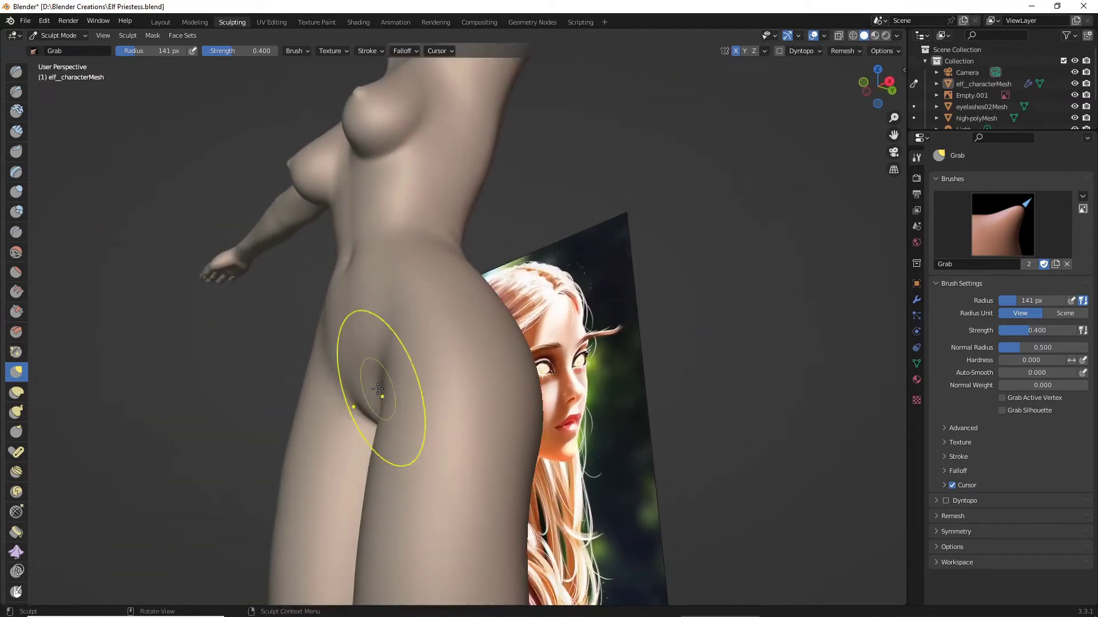
{"action": "middle_click_drag", "start_coordinate": [377, 389], "coordinate": [336, 414]}
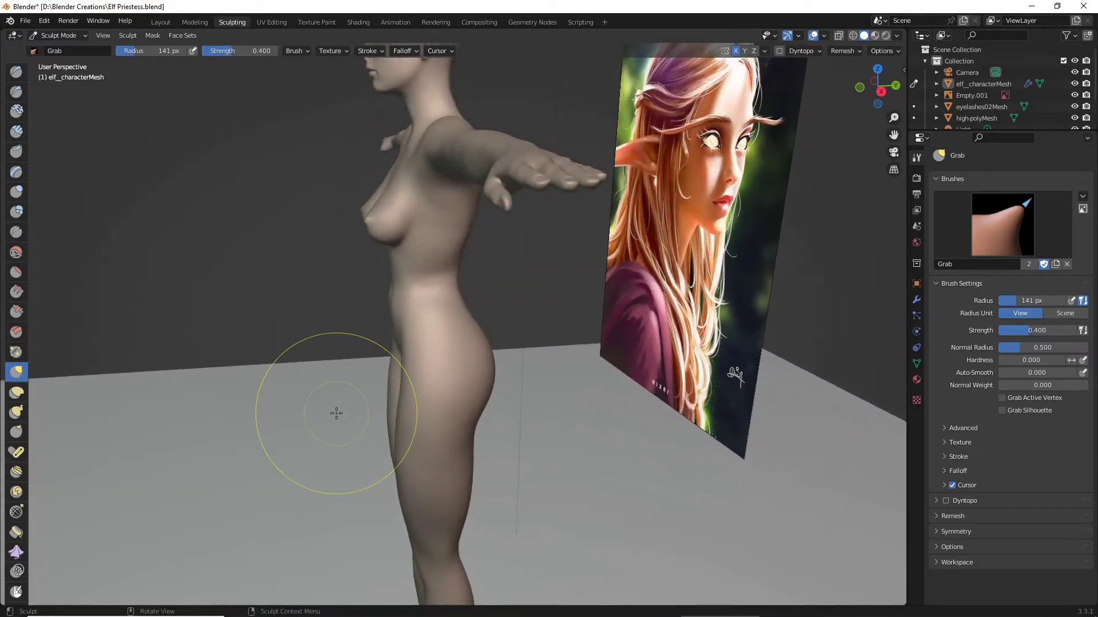
{"action": "key", "text": "KP_3"}
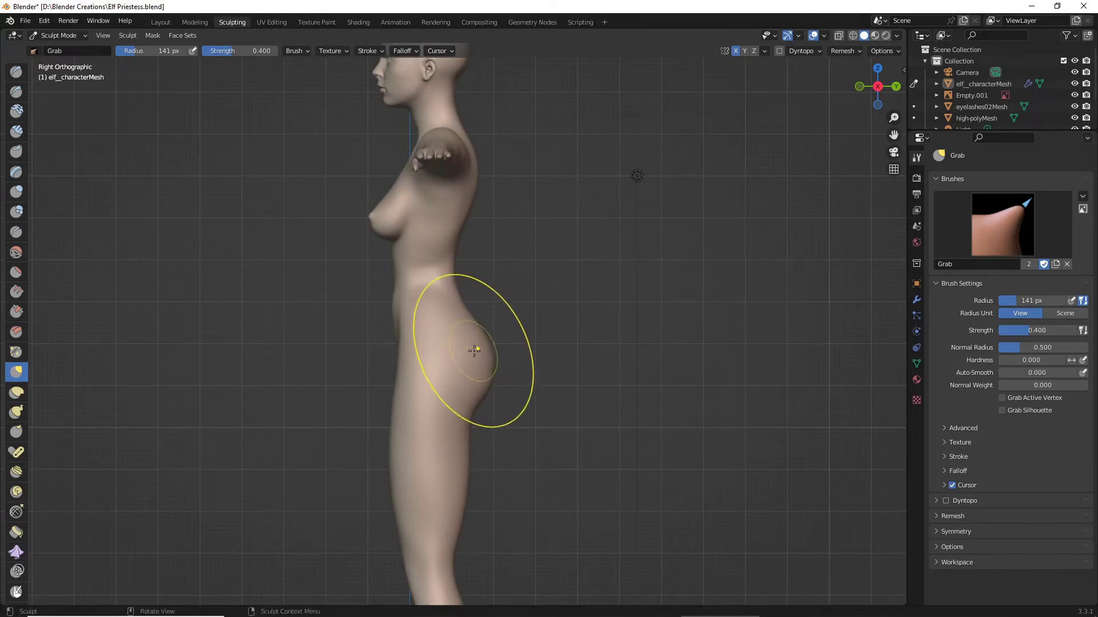
Examine the whole body's proportions from the back, side and front, including hips, waist and shoulders
{"action": "middle_click_drag", "start_coordinate": [507, 359], "coordinate": [395, 363]}
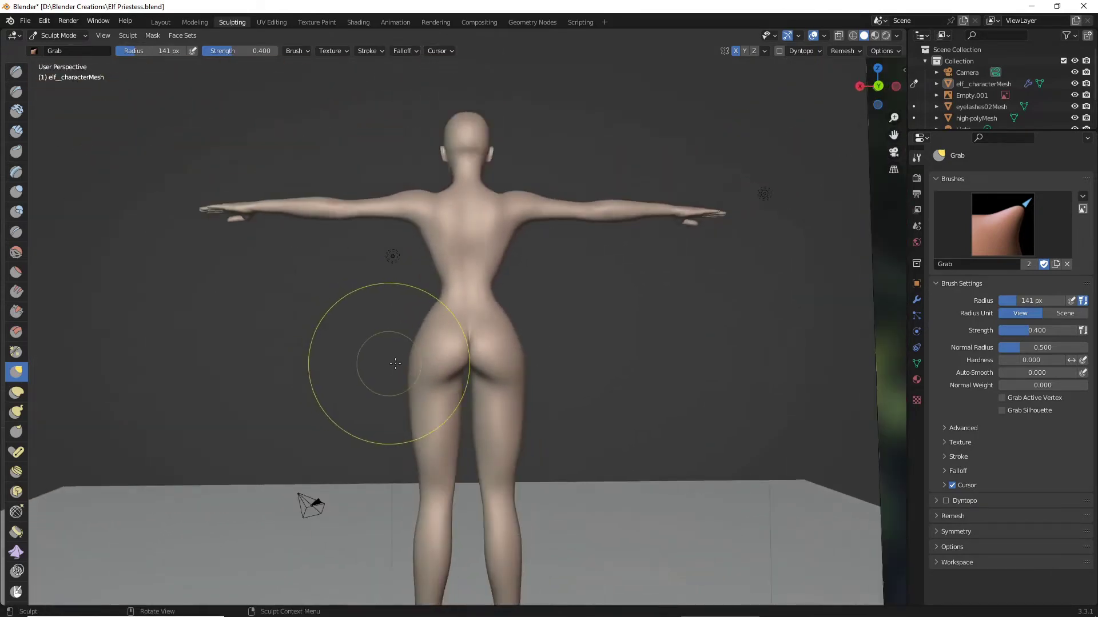
{"action": "scroll", "coordinate": [426, 352], "scroll_direction": "down", "scroll_amount": 2}
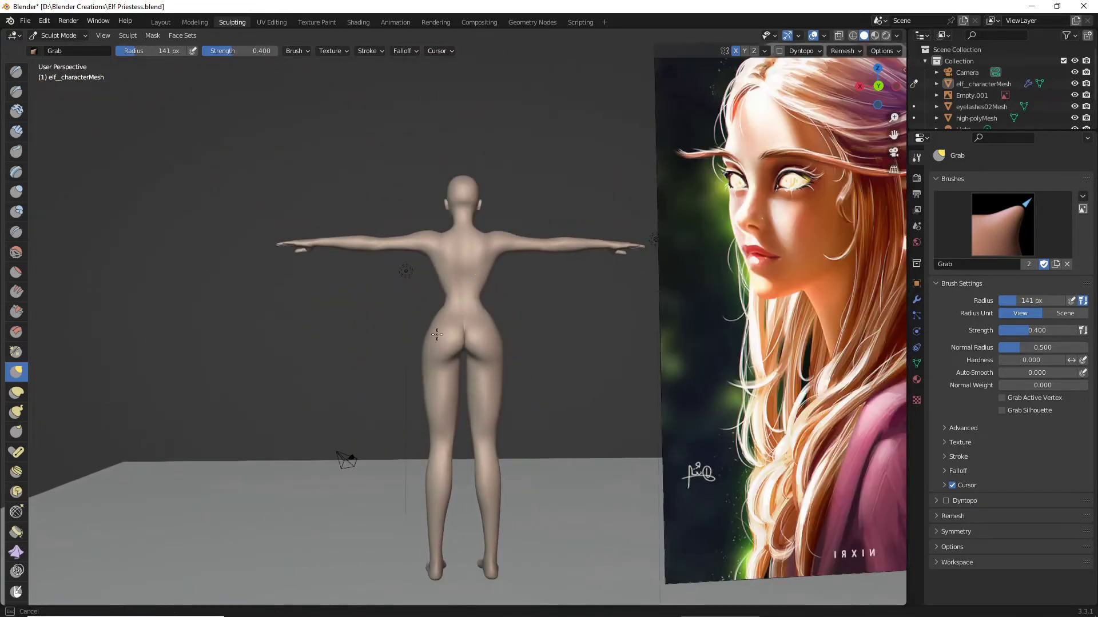
{"action": "middle_click_drag", "start_coordinate": [442, 338], "coordinate": [515, 337]}
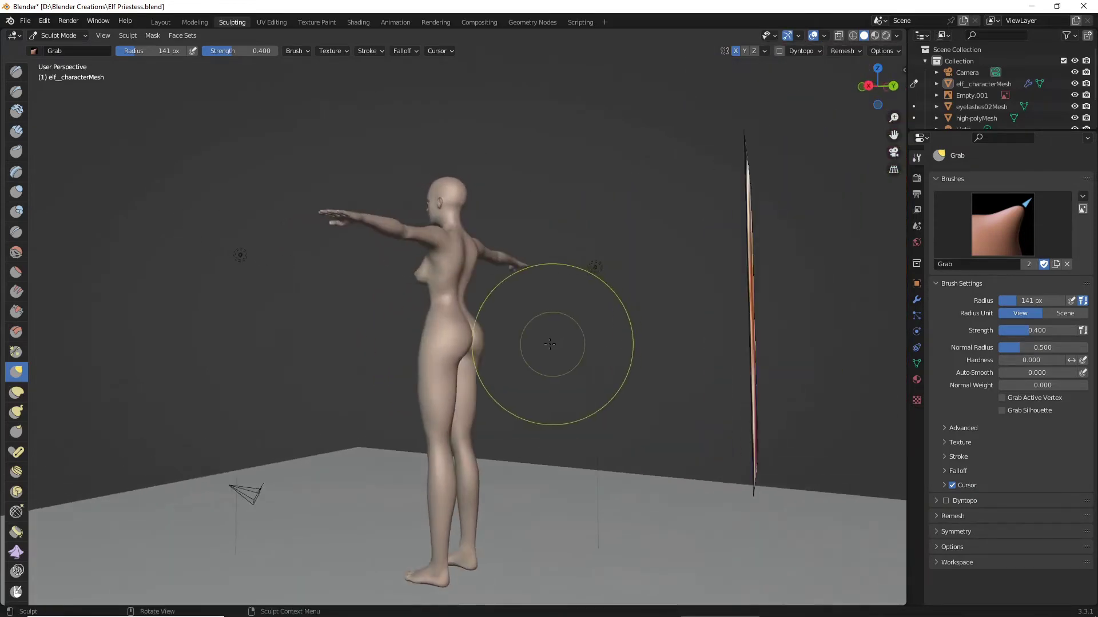
{"action": "scroll", "coordinate": [486, 347], "scroll_direction": "up", "scroll_amount": 4}
{"action": "scroll", "coordinate": [467, 303], "scroll_direction": "down", "scroll_amount": 3}
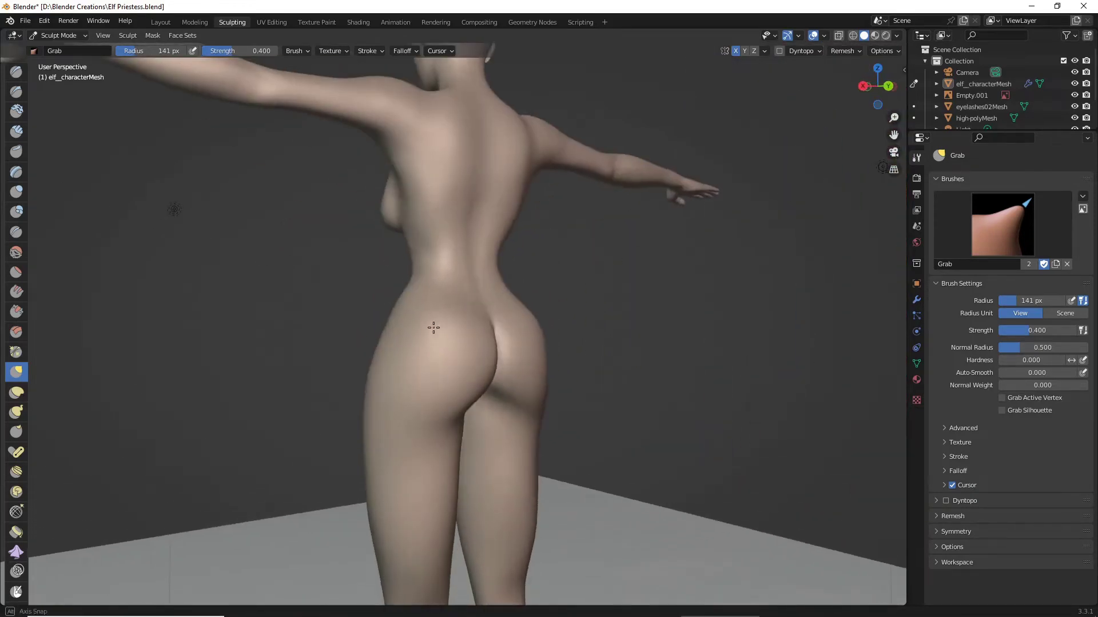
{"action": "mouse_move", "coordinate": [434, 326]}
{"action": "middle_mouse_down"}
{"action": "mouse_move", "coordinate": [458, 357]}
{"action": "mouse_move", "coordinate": [424, 336]}
{"action": "mouse_move", "coordinate": [635, 333]}
{"action": "mouse_move", "coordinate": [627, 328]}
{"action": "middle_mouse_up"}
{"action": "scroll", "coordinate": [458, 357], "scroll_direction": "up", "scroll_amount": 4}
{"action": "scroll", "coordinate": [635, 333], "scroll_direction": "down", "scroll_amount": 3}
{"action": "scroll", "coordinate": [547, 300], "scroll_direction": "up", "scroll_amount": 3}
{"action": "scroll", "coordinate": [548, 299], "scroll_direction": "down", "scroll_amount": 3}
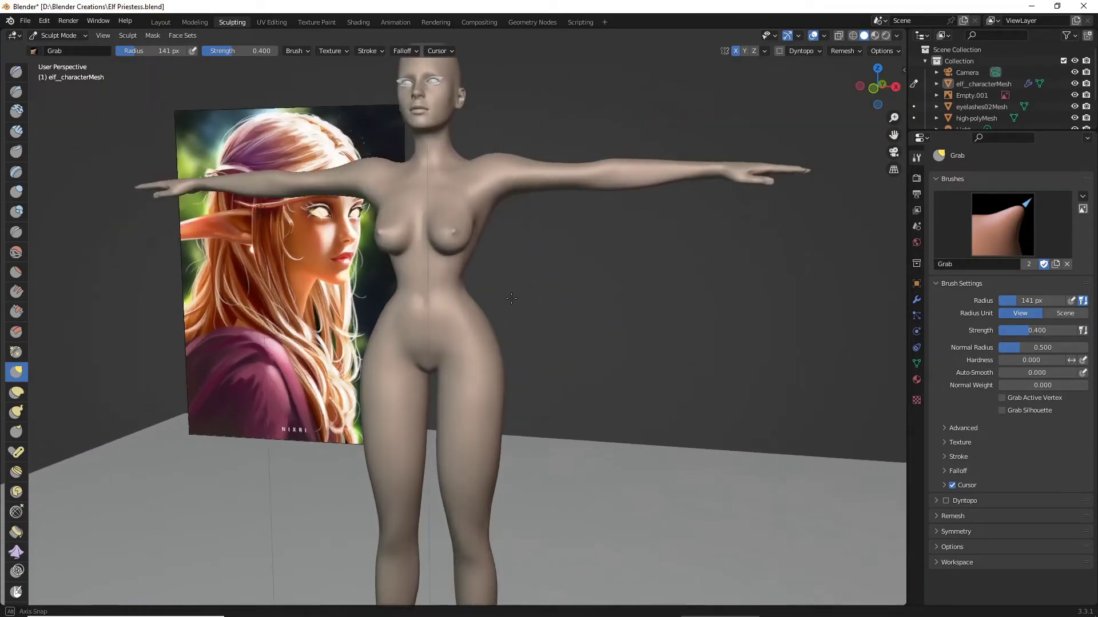
{"action": "scroll", "coordinate": [443, 266], "scroll_direction": "up", "scroll_amount": 3}
{"action": "scroll", "coordinate": [479, 271], "scroll_direction": "down", "scroll_amount": 3}
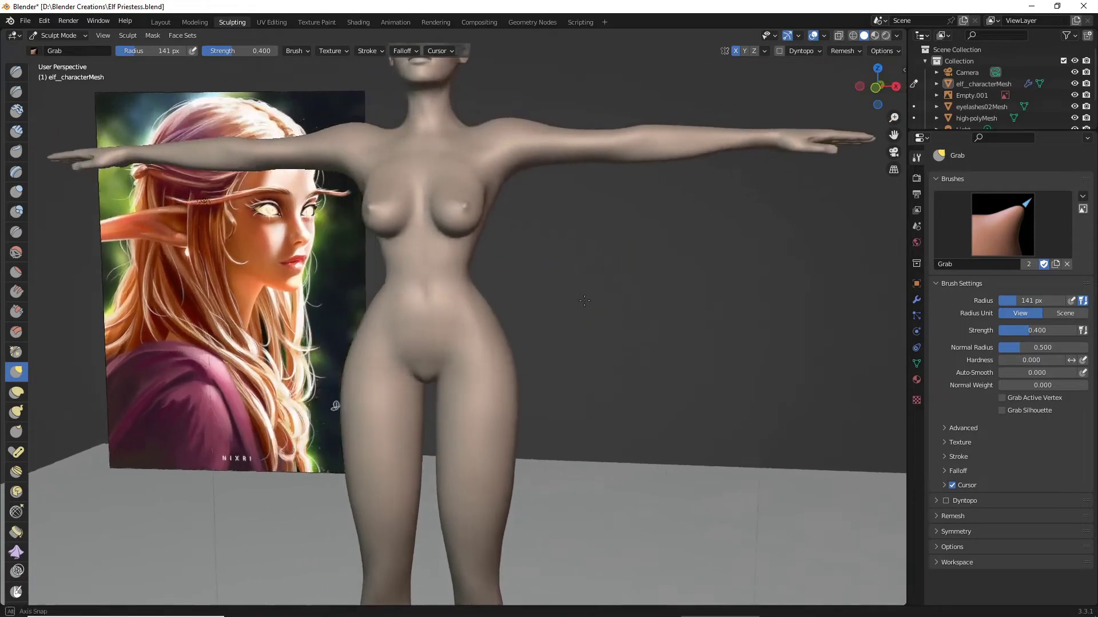
{"action": "middle_click_drag", "start_coordinate": [479, 271], "coordinate": [462, 254]}
{"action": "scroll", "coordinate": [462, 254], "scroll_direction": "up", "scroll_amount": 3}
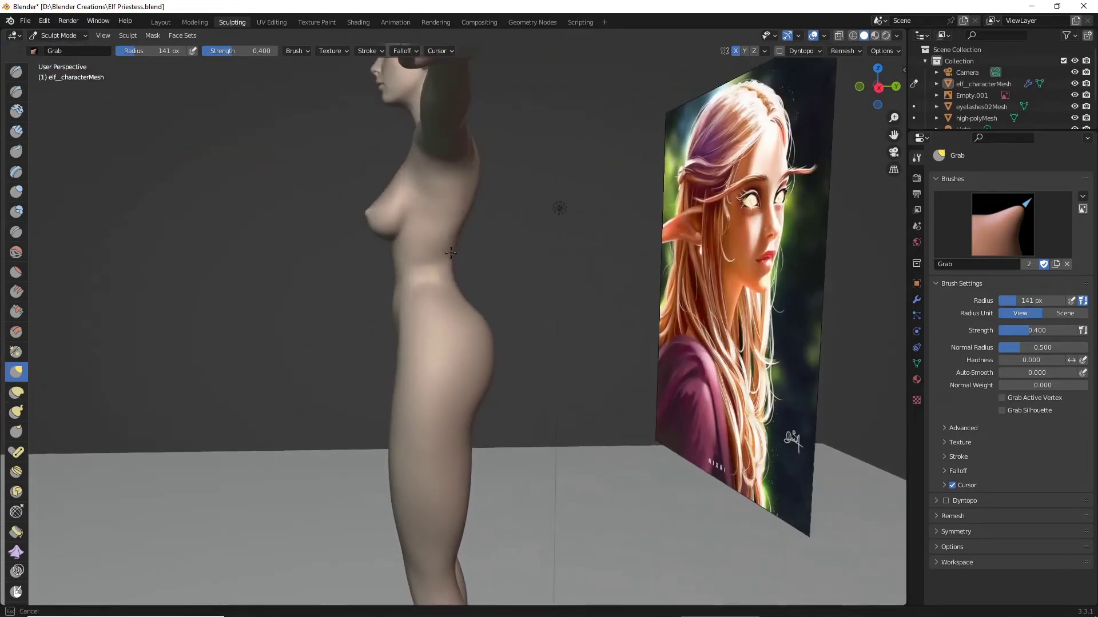
{"action": "middle_click_drag", "start_coordinate": [474, 206], "coordinate": [481, 193]}
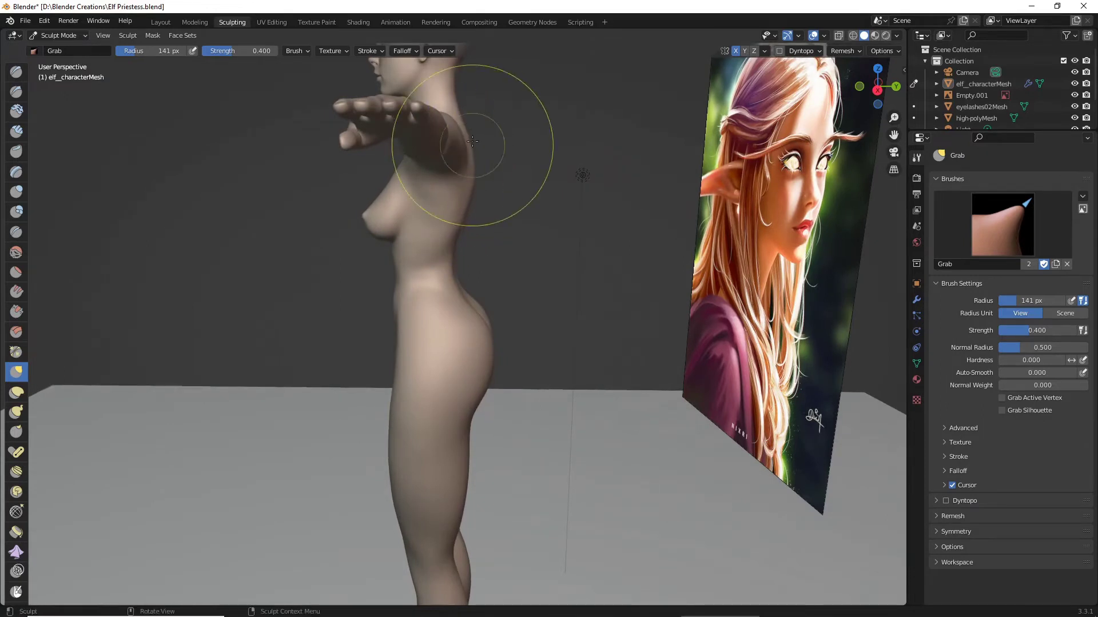
{"action": "scroll", "coordinate": [494, 150], "scroll_direction": "down", "scroll_amount": 2}
{"action": "middle_click_drag", "start_coordinate": [494, 151], "coordinate": [507, 191]}
{"action": "scroll", "coordinate": [508, 191], "scroll_direction": "down", "scroll_amount": 2}
{"action": "middle_click_drag", "start_coordinate": [544, 252], "coordinate": [595, 240]}
{"action": "scroll", "coordinate": [620, 246], "scroll_direction": "up", "scroll_amount": 4}
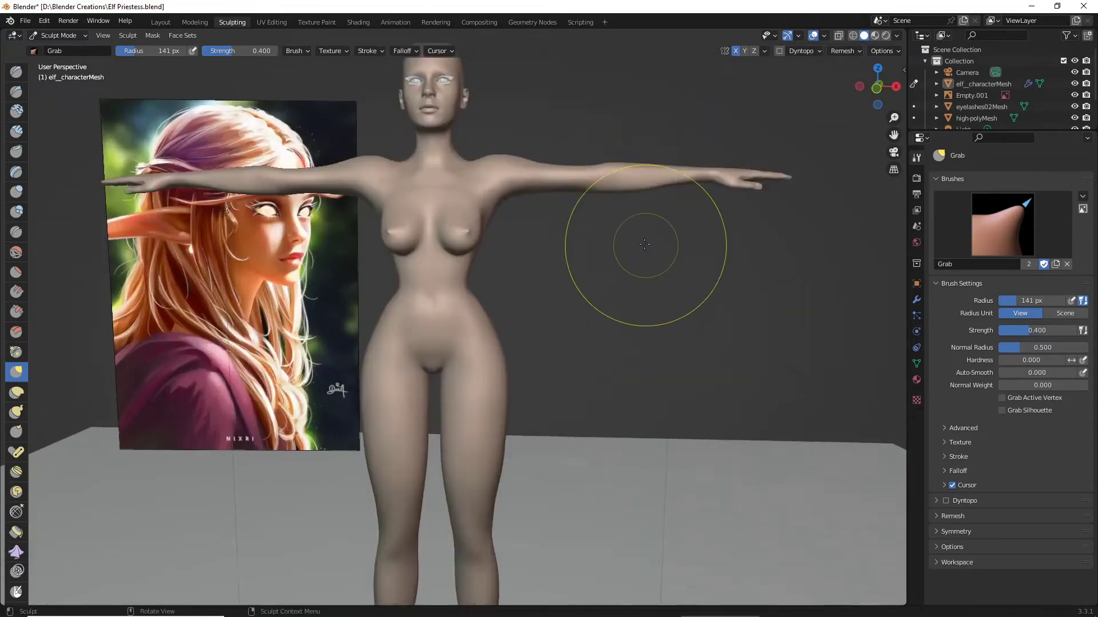
{"action": "middle_click_drag", "start_coordinate": [328, 242], "coordinate": [350, 264]}
{"action": "scroll", "coordinate": [405, 256], "scroll_direction": "up", "scroll_amount": 3}
{"action": "scroll", "coordinate": [399, 273], "scroll_direction": "down", "scroll_amount": 4}
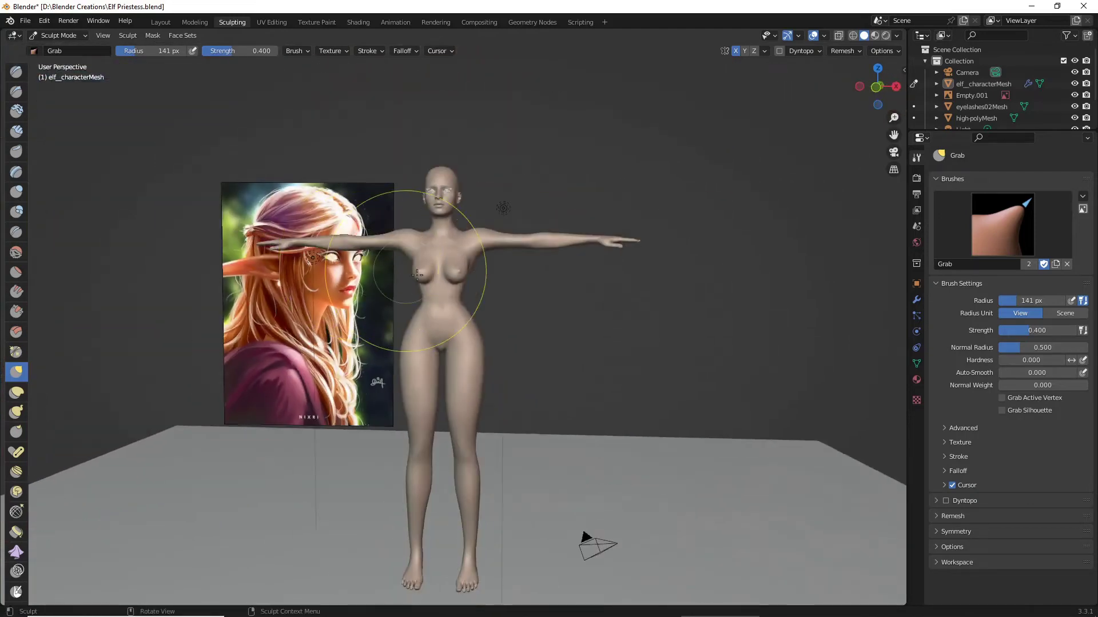
Save the current Elf Priestess file with the reshaped body
{"action": "scroll", "coordinate": [552, 322], "scroll_direction": "down", "scroll_amount": 4}
{"action": "scroll", "coordinate": [633, 351], "scroll_direction": "up", "scroll_amount": 1}
{"action": "scroll", "coordinate": [632, 349], "scroll_direction": "up", "scroll_amount": 1}
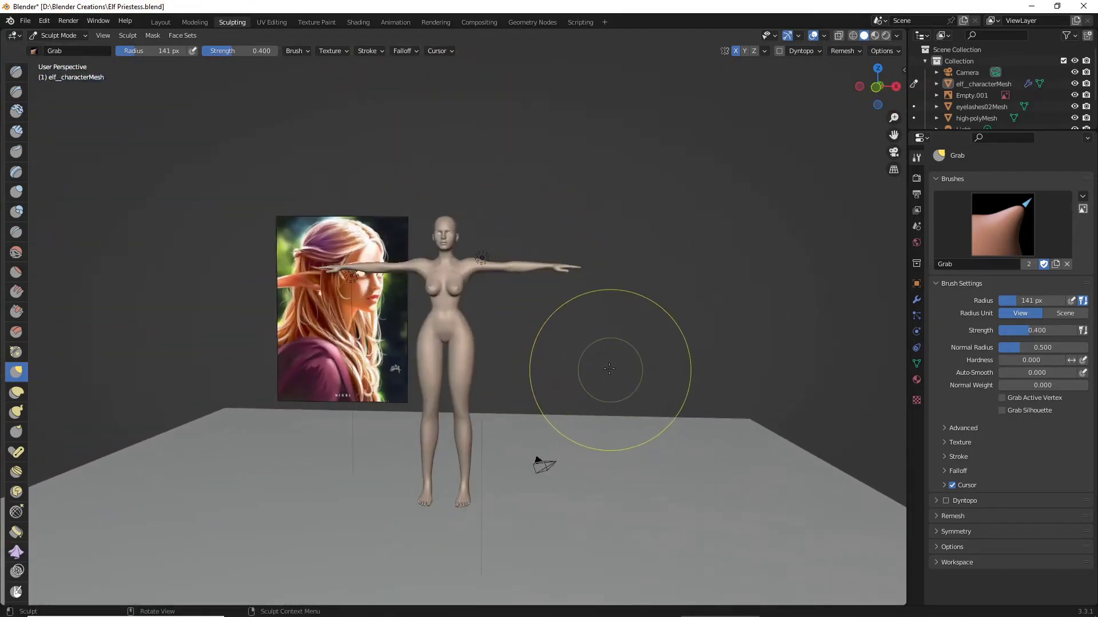
{"action": "left_click", "coordinate": [25, 21]}
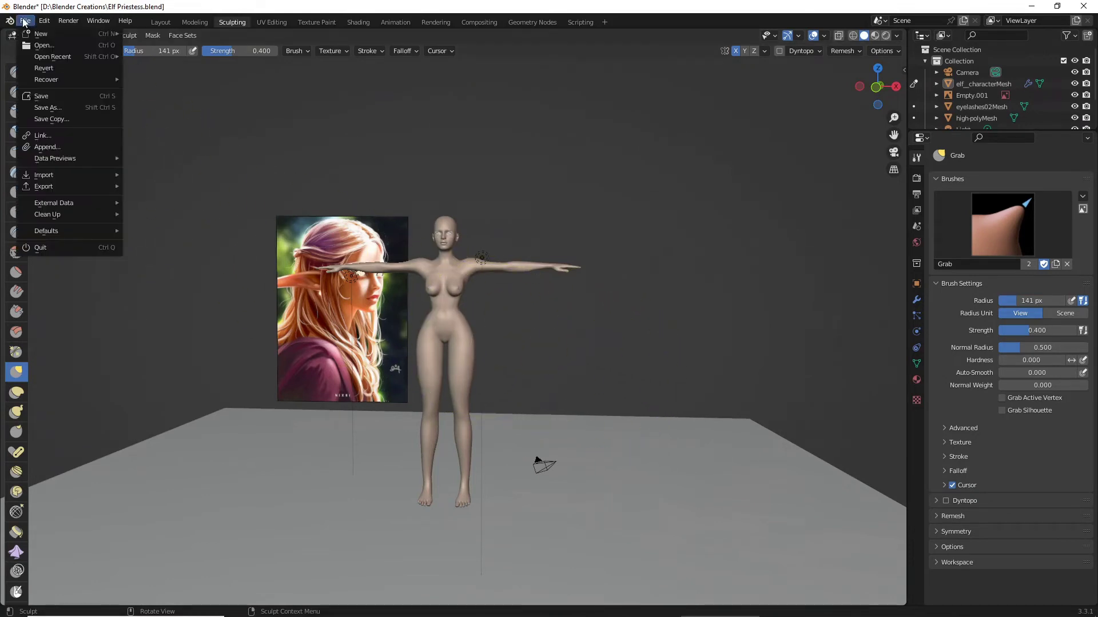
{"action": "left_click", "coordinate": [63, 98]}
Raise the Grab brush strength to 1.000 and shorten both arms by pushing the forearms and hands inward
{"action": "middle_click_drag", "start_coordinate": [490, 270], "coordinate": [449, 262]}
{"action": "scroll", "coordinate": [448, 262], "scroll_direction": "up", "scroll_amount": 3}
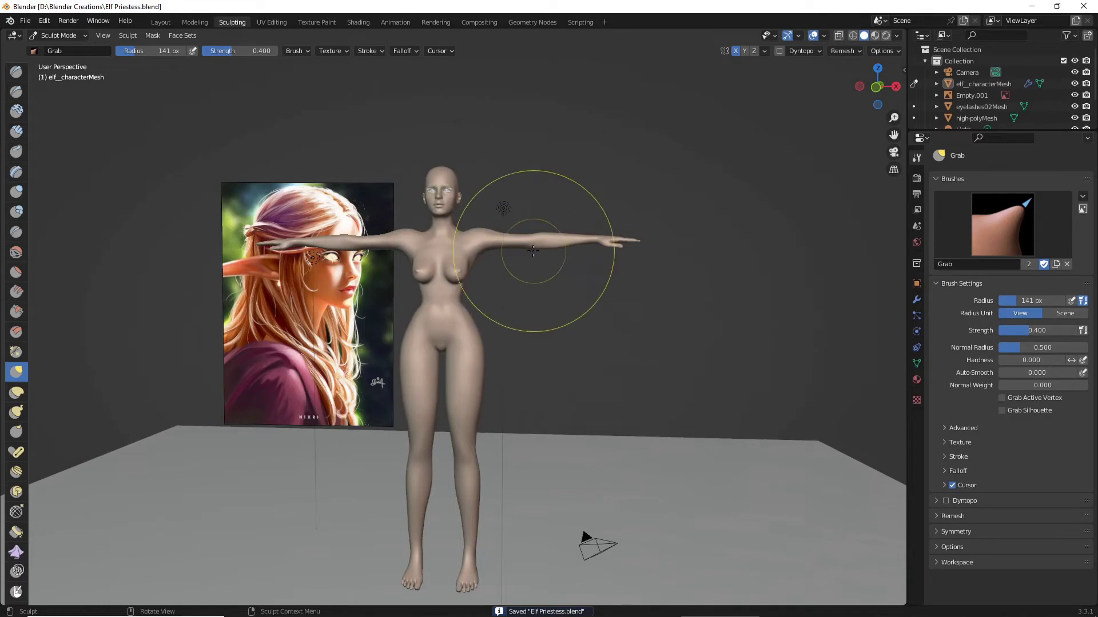
{"action": "middle_click_drag", "start_coordinate": [534, 246], "coordinate": [534, 248]}
{"action": "scroll", "coordinate": [546, 234], "scroll_direction": "up", "scroll_amount": 1}
{"action": "left_click_drag", "start_coordinate": [547, 226], "coordinate": [535, 225]}
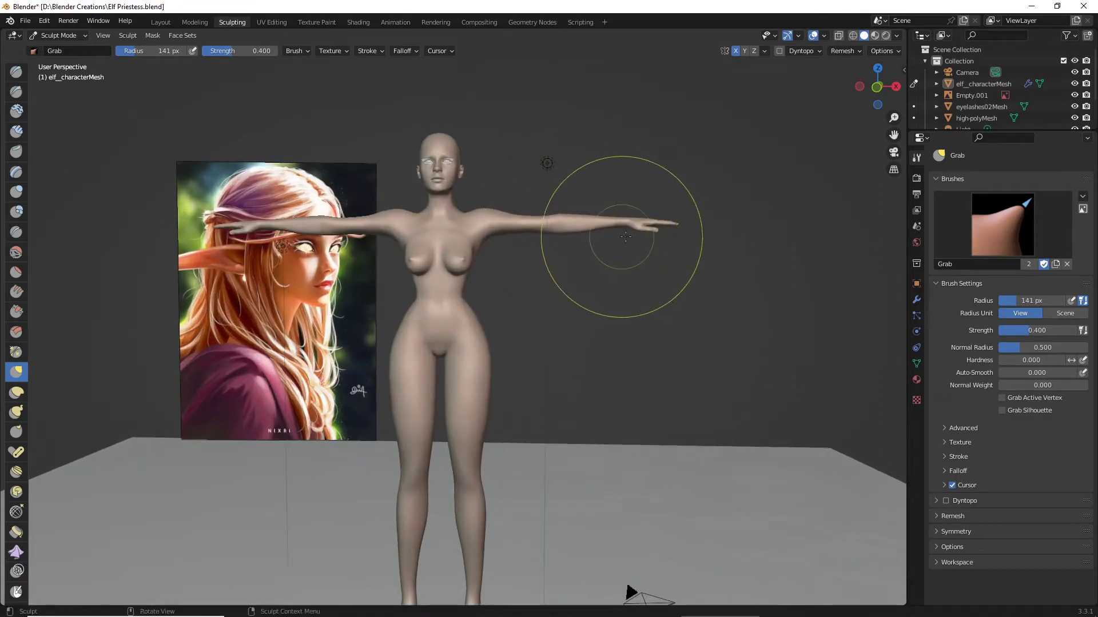
{"action": "left_click_drag", "start_coordinate": [670, 223], "coordinate": [675, 223]}
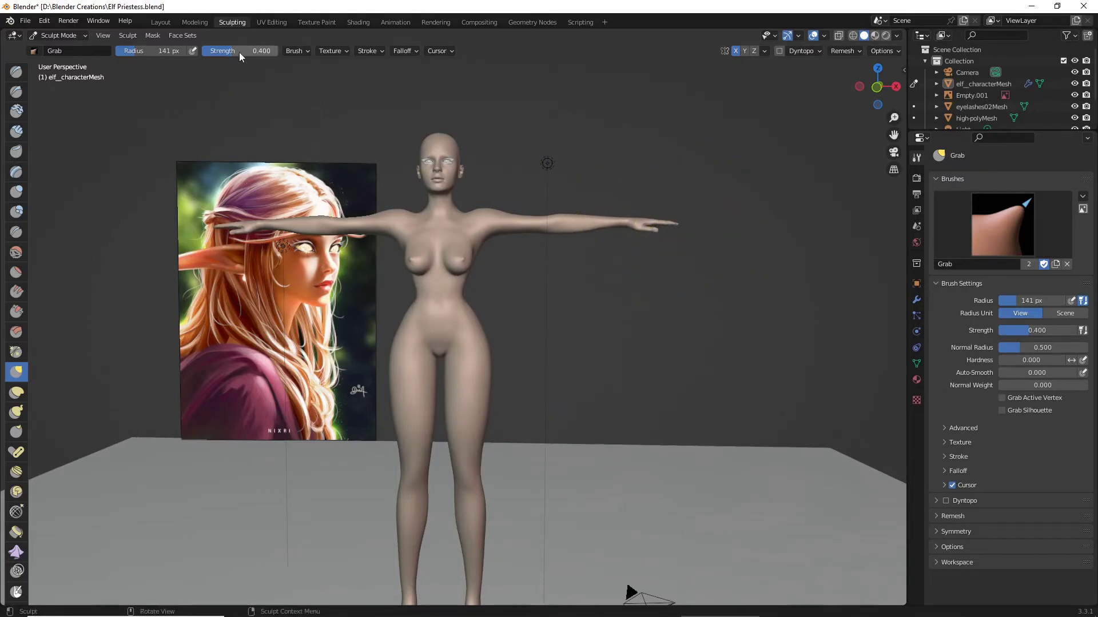
{"action": "left_click_drag", "start_coordinate": [673, 224], "coordinate": [657, 224]}
{"action": "key", "text": "ctrl+z"}
{"action": "left_click_drag", "start_coordinate": [555, 225], "coordinate": [544, 223]}
{"action": "mouse_move", "coordinate": [623, 224]}
{"action": "left_mouse_down"}
{"action": "mouse_move", "coordinate": [613, 223]}
{"action": "mouse_move", "coordinate": [657, 223]}
{"action": "left_mouse_up"}
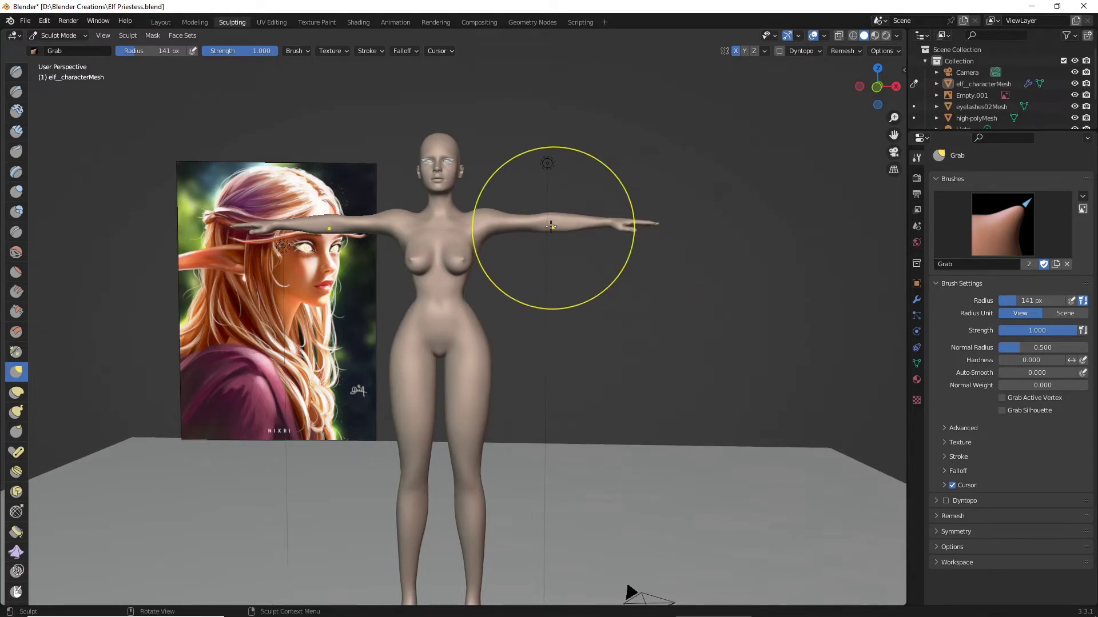
{"action": "left_click_drag", "start_coordinate": [550, 223], "coordinate": [550, 223]}
Check the shortened arms against the full figure and save the file
{"action": "scroll", "coordinate": [640, 275], "scroll_direction": "down", "scroll_amount": 3}
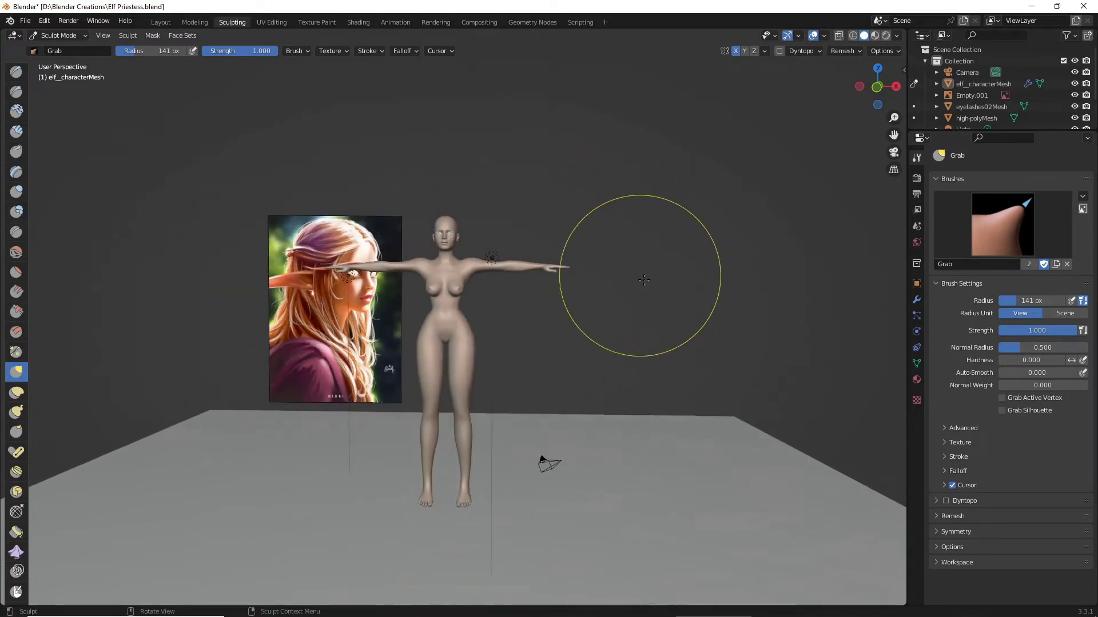
{"action": "middle_click_drag", "start_coordinate": [640, 275], "coordinate": [662, 293]}
{"action": "scroll", "coordinate": [582, 238], "scroll_direction": "up", "scroll_amount": 3}
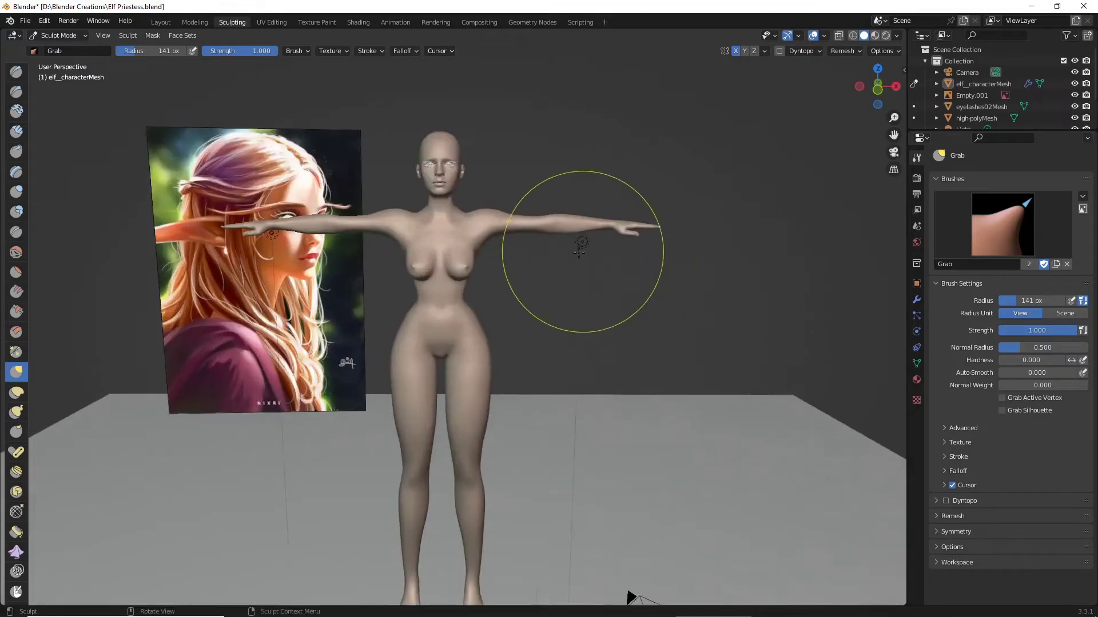
{"action": "mouse_move", "coordinate": [582, 238]}
{"action": "middle_mouse_down"}
{"action": "mouse_move", "coordinate": [234, 240]}
{"action": "mouse_move", "coordinate": [503, 233]}
{"action": "middle_mouse_up"}
{"action": "scroll", "coordinate": [506, 233], "scroll_direction": "up", "scroll_amount": 3}
{"action": "left_click", "coordinate": [25, 21]}
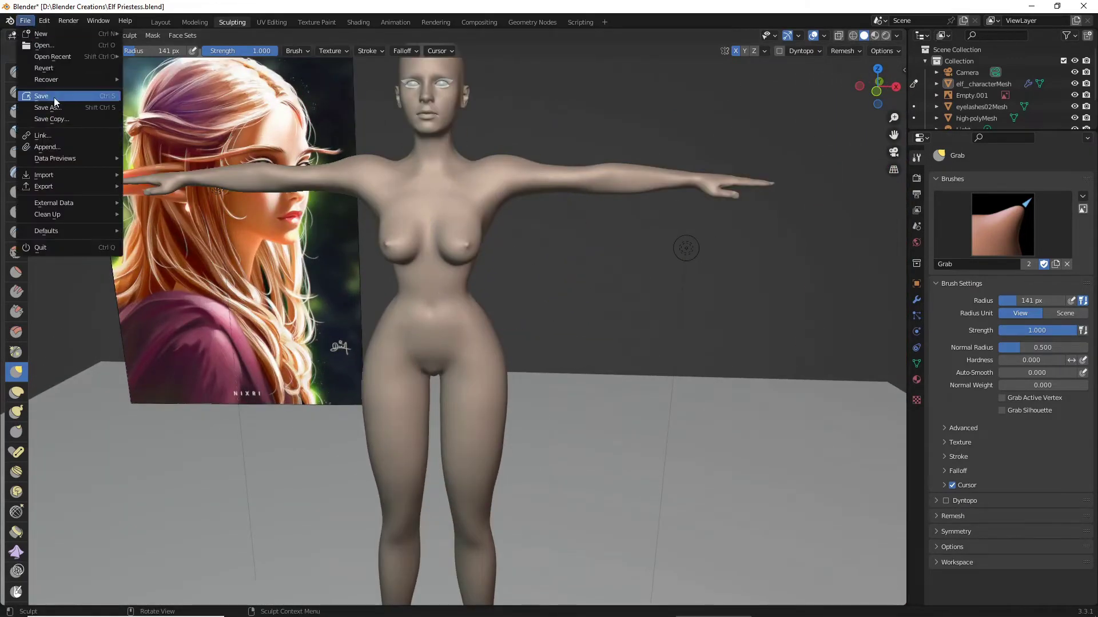
{"action": "left_click", "coordinate": [51, 100]}
Examine the head, neck and shoulders close up and compare them with the full figure's proportions
{"action": "mouse_move", "coordinate": [893, 137]}
{"action": "left_mouse_down"}
{"action": "mouse_move", "coordinate": [888, 192]}
{"action": "mouse_move", "coordinate": [928, 333]}
{"action": "left_mouse_up"}
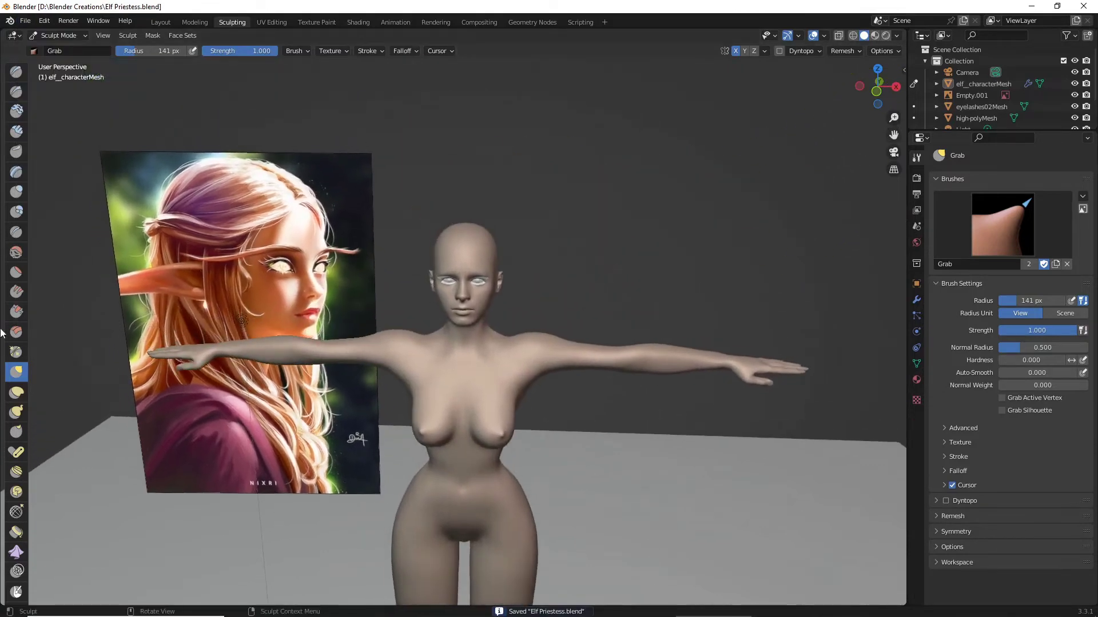
{"action": "scroll", "coordinate": [285, 391], "scroll_direction": "up", "scroll_amount": 5}
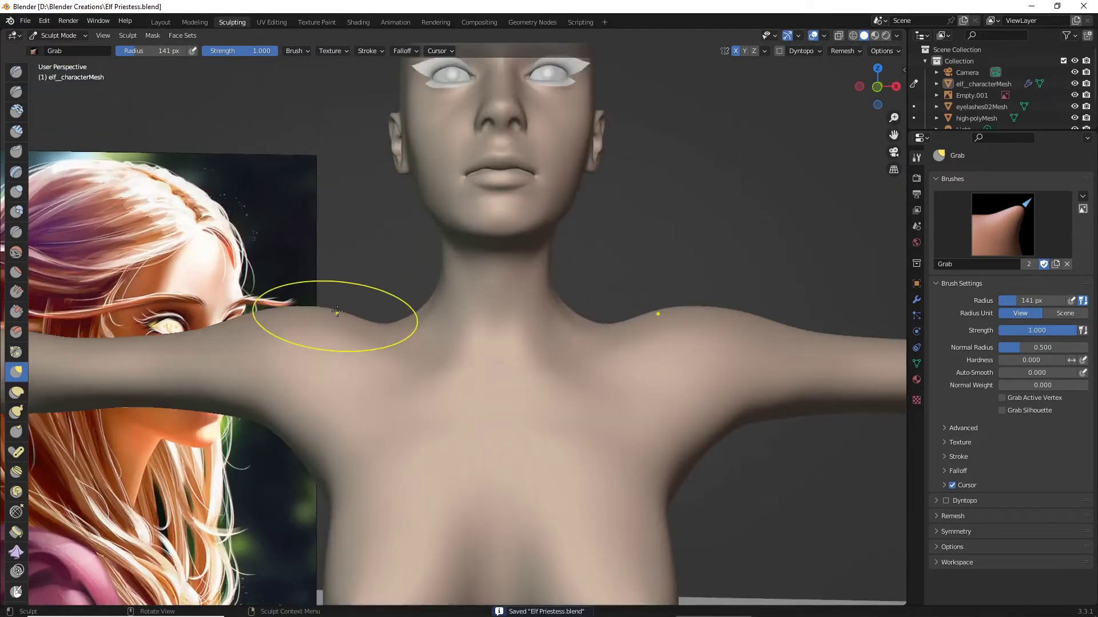
{"action": "scroll", "coordinate": [190, 240], "scroll_direction": "down", "scroll_amount": 8}
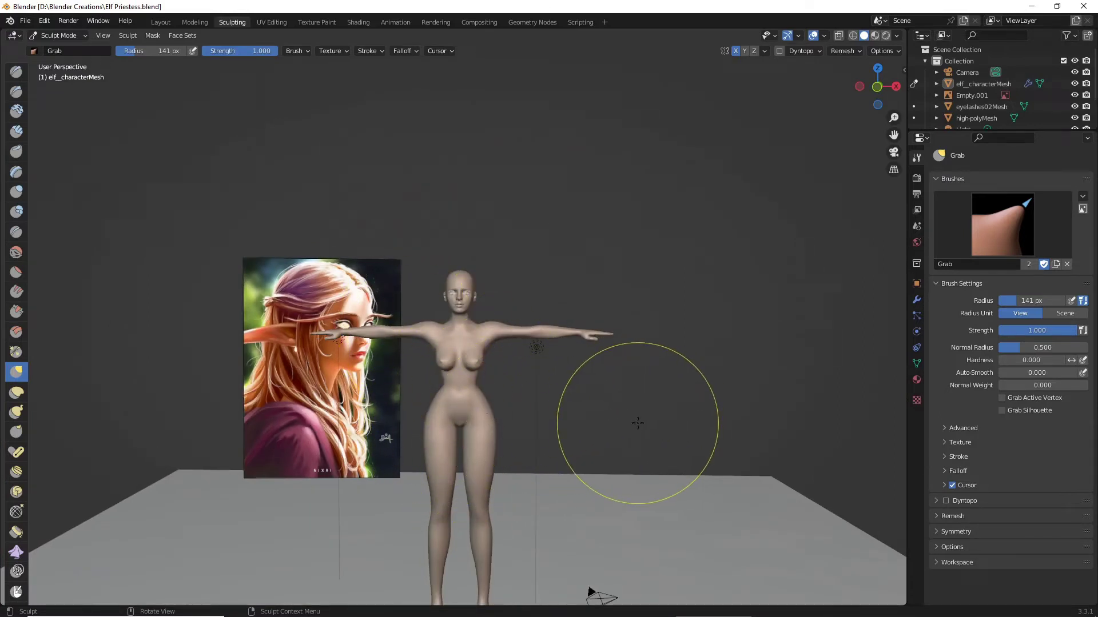
{"action": "mouse_move", "coordinate": [631, 424]}
{"action": "middle_mouse_down"}
{"action": "mouse_move", "coordinate": [735, 426]}
{"action": "mouse_move", "coordinate": [477, 432]}
{"action": "mouse_move", "coordinate": [570, 435]}
{"action": "middle_mouse_up"}
{"action": "scroll", "coordinate": [566, 437], "scroll_direction": "up", "scroll_amount": 4}
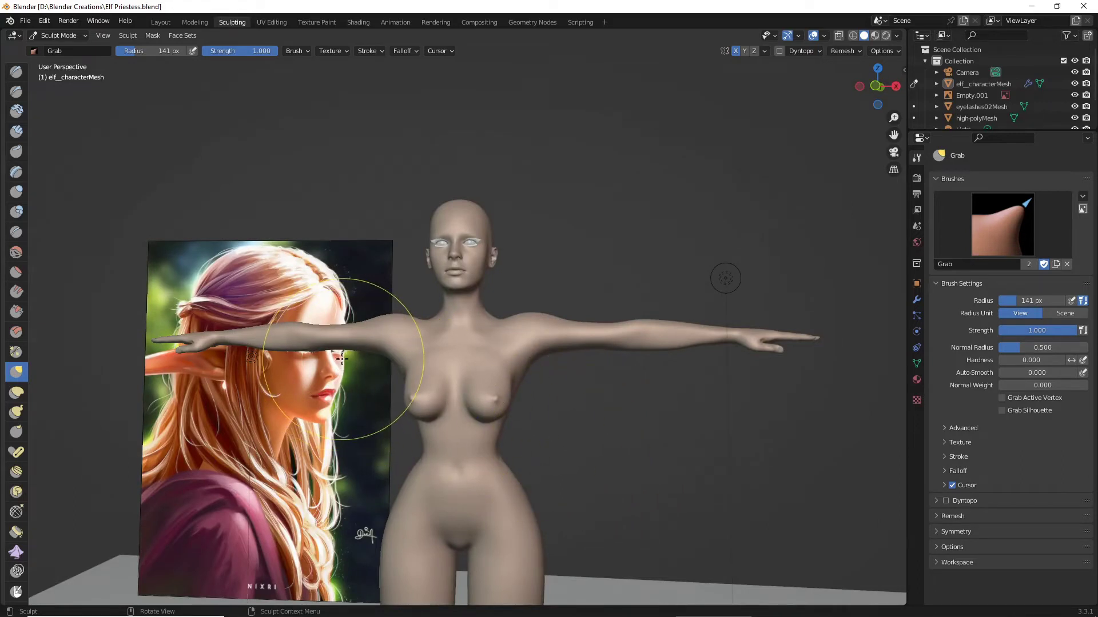
{"action": "scroll", "coordinate": [401, 397], "scroll_direction": "down", "scroll_amount": 4}
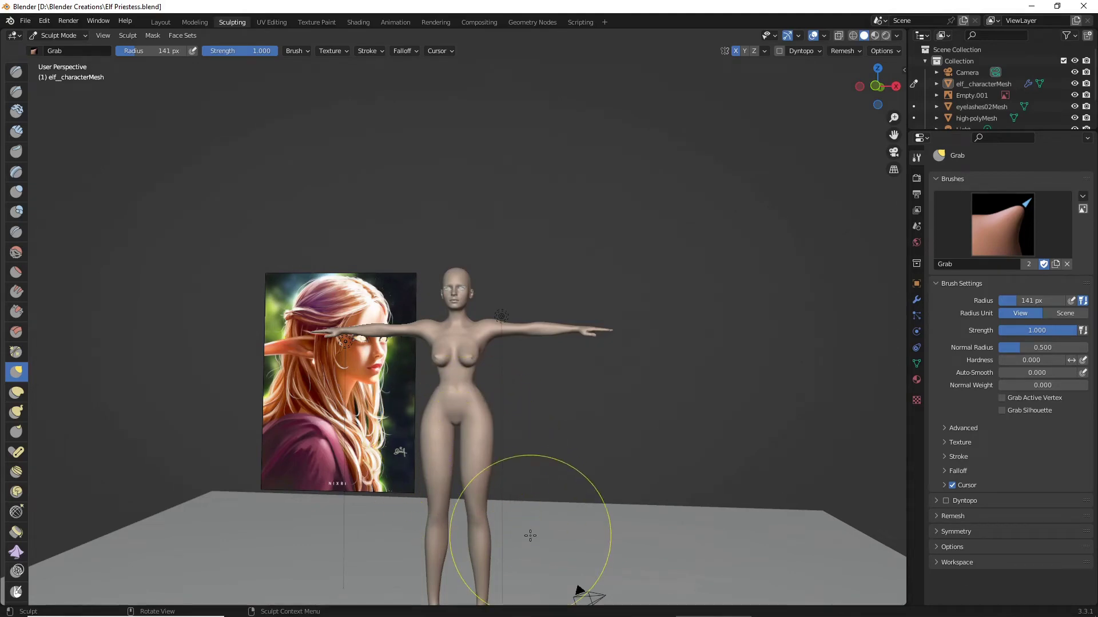
{"action": "scroll", "coordinate": [601, 366], "scroll_direction": "up", "scroll_amount": 7}
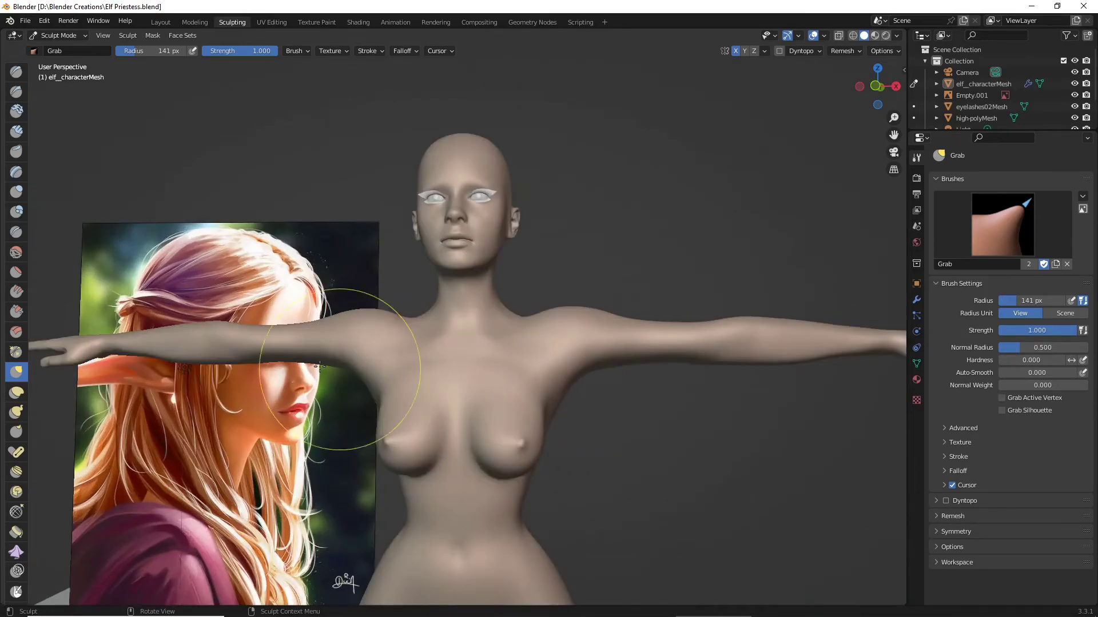
Set the Grab brush strength to 0.556 and slim both sides of the neck below the jaw
{"action": "scroll", "coordinate": [249, 377], "scroll_direction": "up", "scroll_amount": 4}
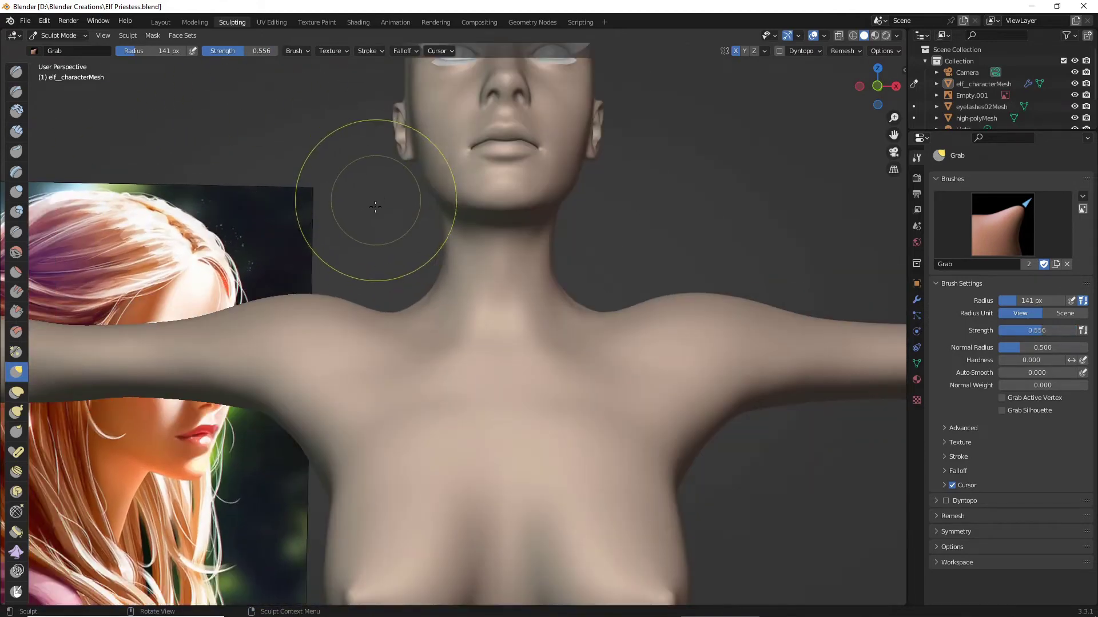
{"action": "mouse_move", "coordinate": [459, 248]}
{"action": "left_mouse_down"}
{"action": "mouse_move", "coordinate": [449, 255]}
{"action": "mouse_move", "coordinate": [461, 231]}
{"action": "left_mouse_up"}
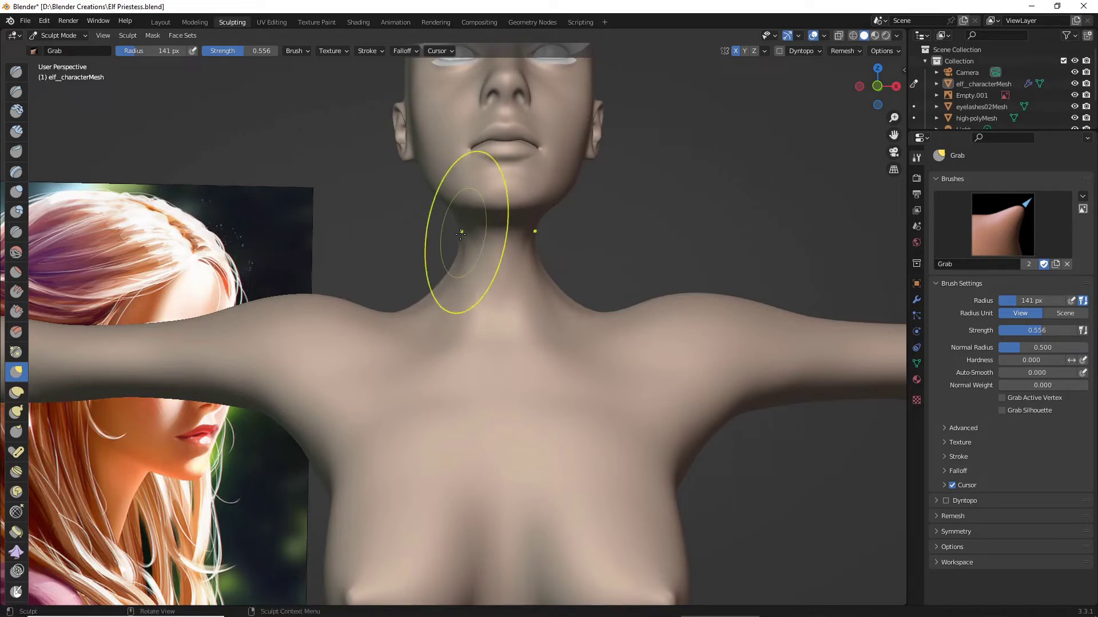
{"action": "scroll", "coordinate": [449, 259], "scroll_direction": "down", "scroll_amount": 5}
{"action": "scroll", "coordinate": [449, 278], "scroll_direction": "up", "scroll_amount": 2}
{"action": "scroll", "coordinate": [495, 283], "scroll_direction": "down", "scroll_amount": 2}
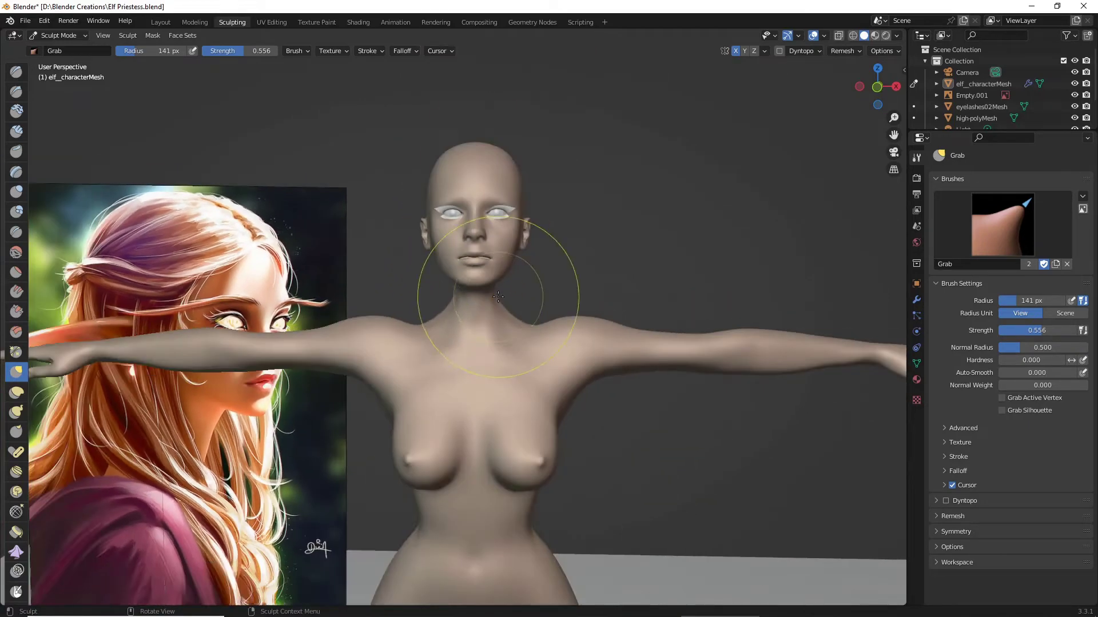
{"action": "scroll", "coordinate": [509, 310], "scroll_direction": "up", "scroll_amount": 1}
{"action": "left_click_drag", "start_coordinate": [526, 305], "coordinate": [513, 314]}
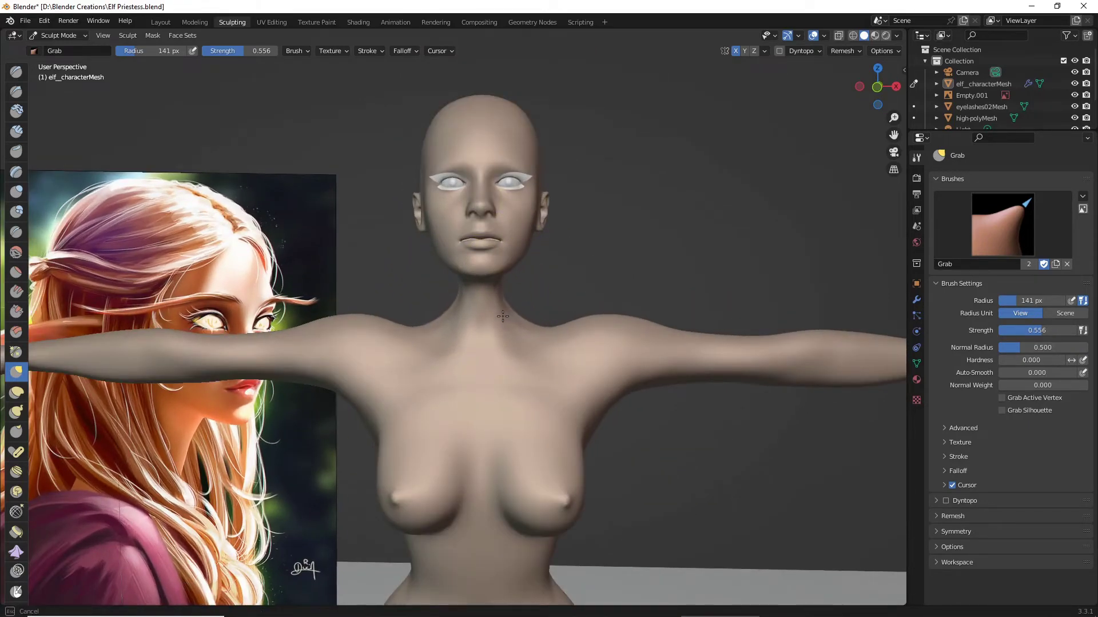
{"action": "key", "text": "ctrl+z"}
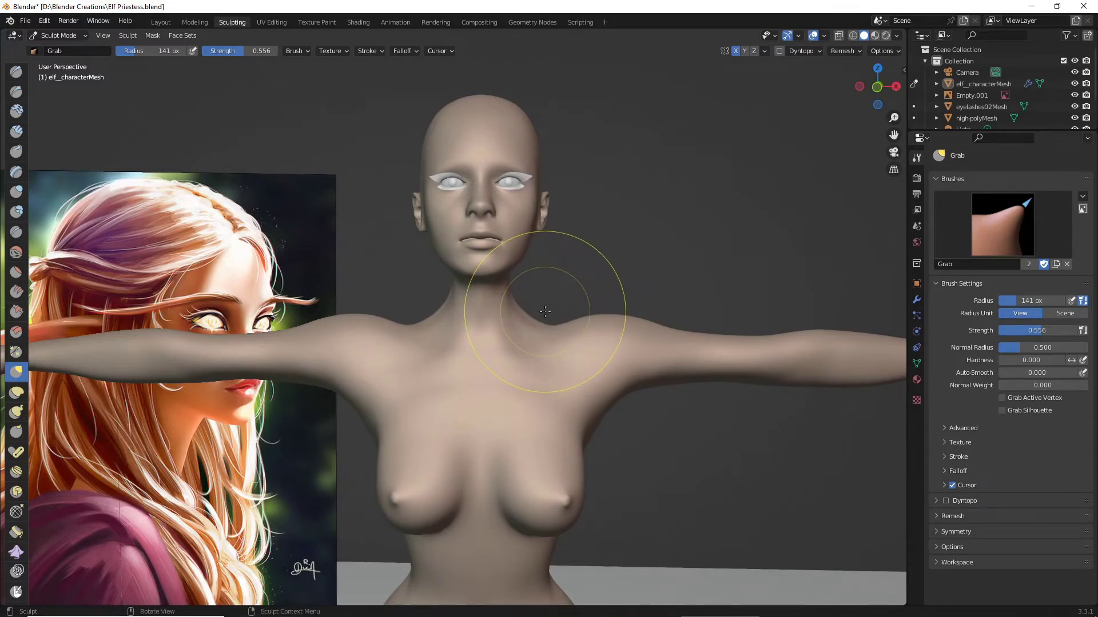
Refine the contour at the lower sides of the neck with a small Grab stroke
{"action": "scroll", "coordinate": [545, 312], "scroll_direction": "up", "scroll_amount": 2}
{"action": "mouse_move", "coordinate": [544, 309]}
{"action": "left_mouse_down"}
{"action": "mouse_move", "coordinate": [564, 304]}
{"action": "mouse_move", "coordinate": [538, 305]}
{"action": "left_mouse_up"}
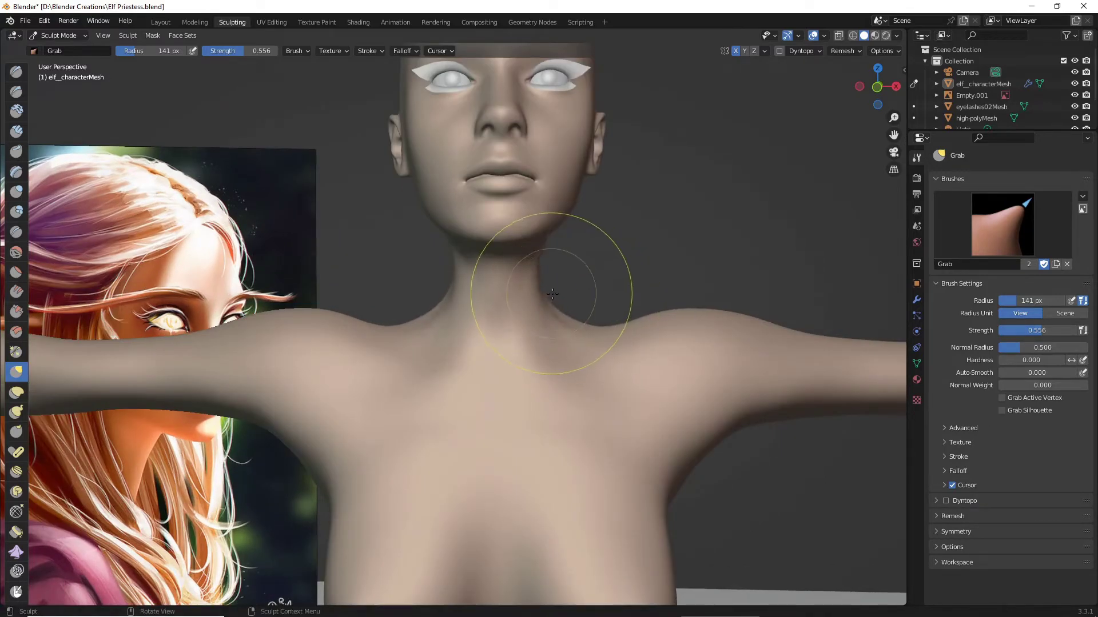
Refine the sides and front of the neck with small Grab strokes from three-quarter angles
{"action": "middle_click_drag", "start_coordinate": [555, 303], "coordinate": [509, 300]}
{"action": "scroll", "coordinate": [508, 300], "scroll_direction": "down", "scroll_amount": 1}
{"action": "left_click_drag", "start_coordinate": [495, 303], "coordinate": [487, 304]}
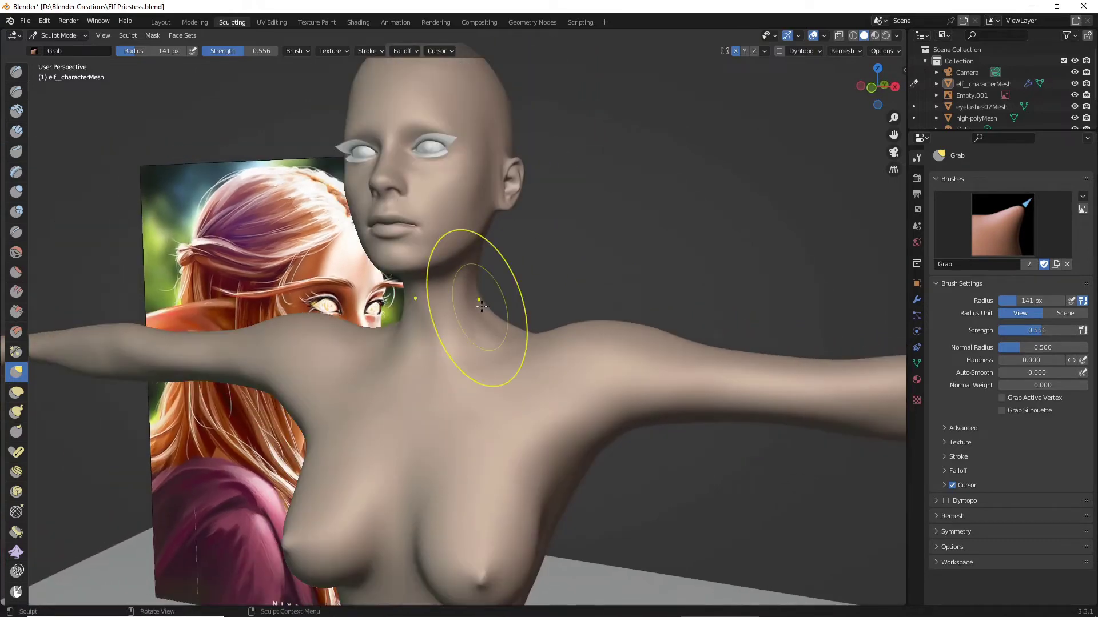
{"action": "middle_click_drag", "start_coordinate": [482, 307], "coordinate": [289, 291]}
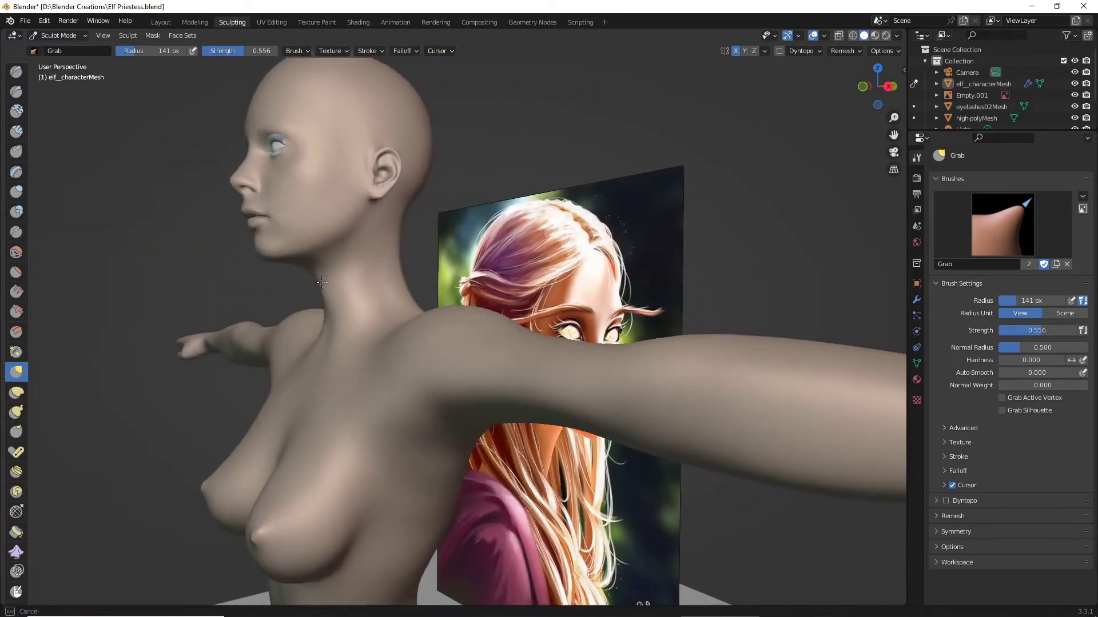
{"action": "left_click_drag", "start_coordinate": [322, 282], "coordinate": [335, 283]}
{"action": "middle_click_drag", "start_coordinate": [325, 288], "coordinate": [300, 303]}
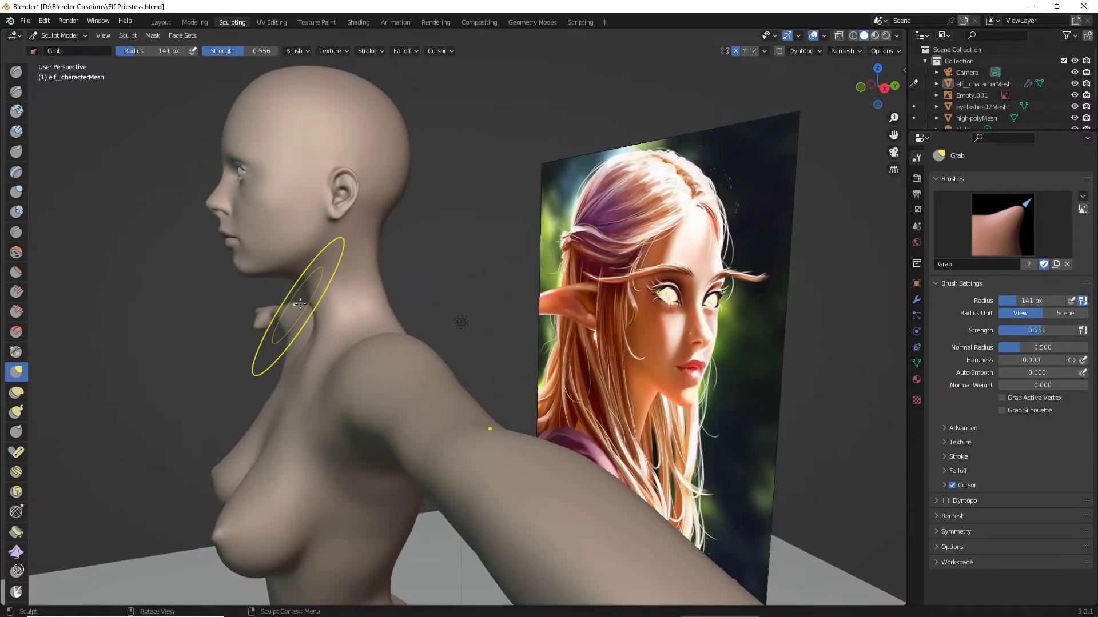
Reshape the throat below the chin and pull in the nape with Grab strokes in profile
{"action": "scroll", "coordinate": [335, 296], "scroll_direction": "up", "scroll_amount": 2}
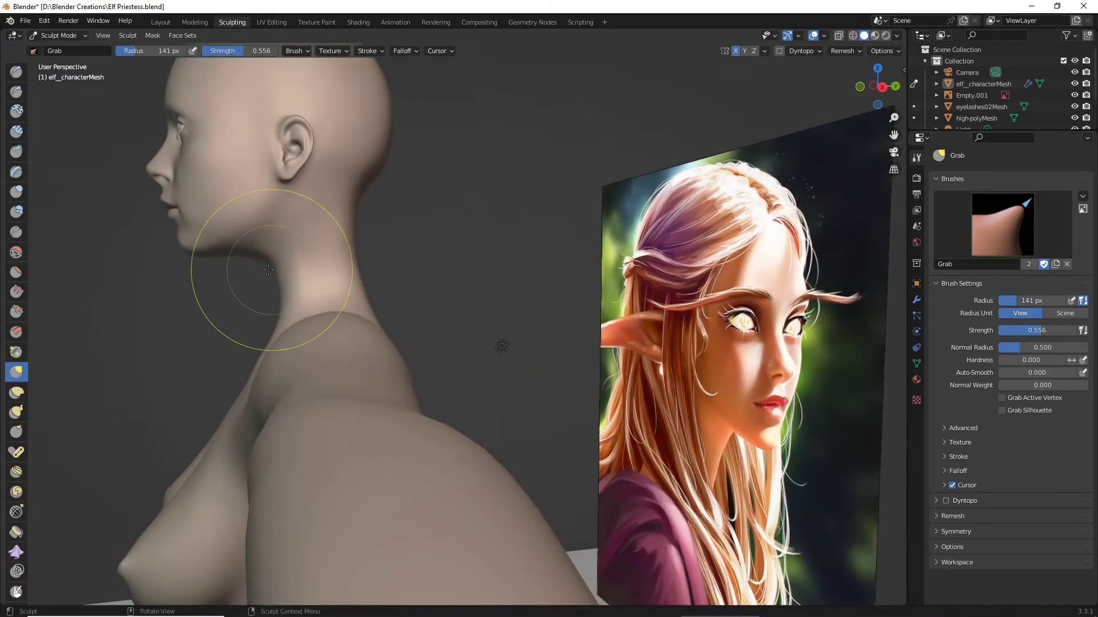
{"action": "left_click_drag", "start_coordinate": [268, 270], "coordinate": [255, 250]}
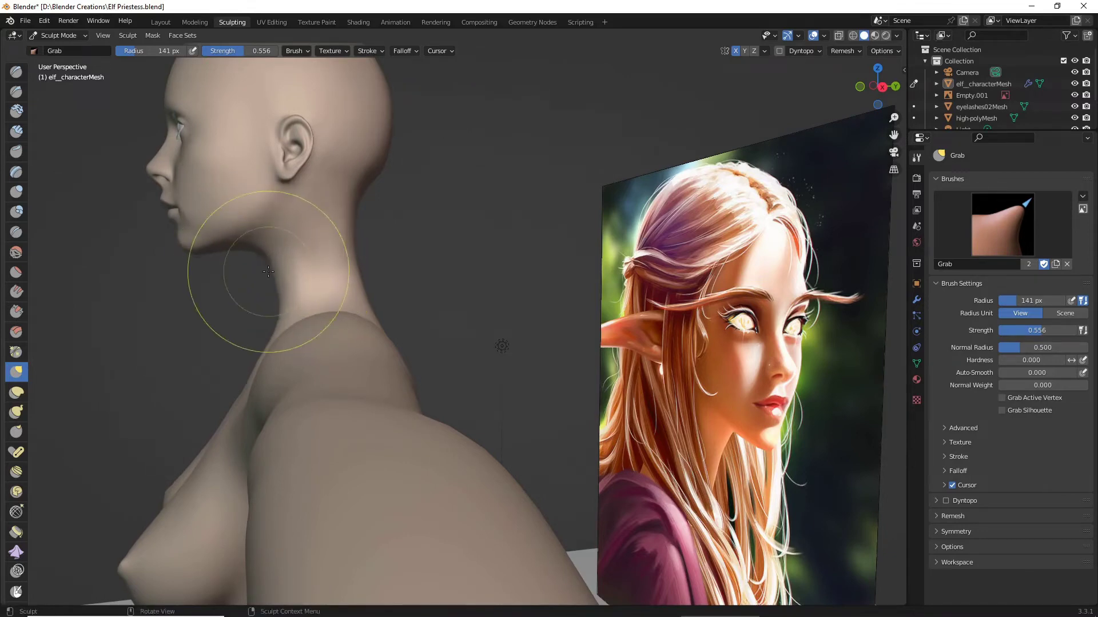
{"action": "left_click_drag", "start_coordinate": [256, 251], "coordinate": [258, 254]}
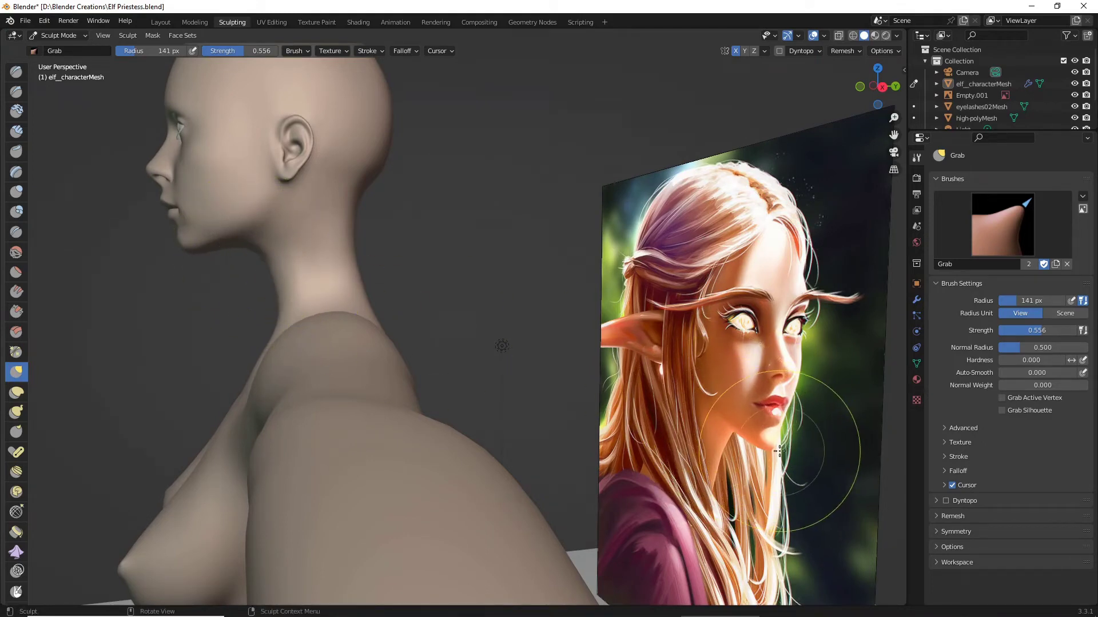
{"action": "left_click_drag", "start_coordinate": [251, 256], "coordinate": [255, 252]}
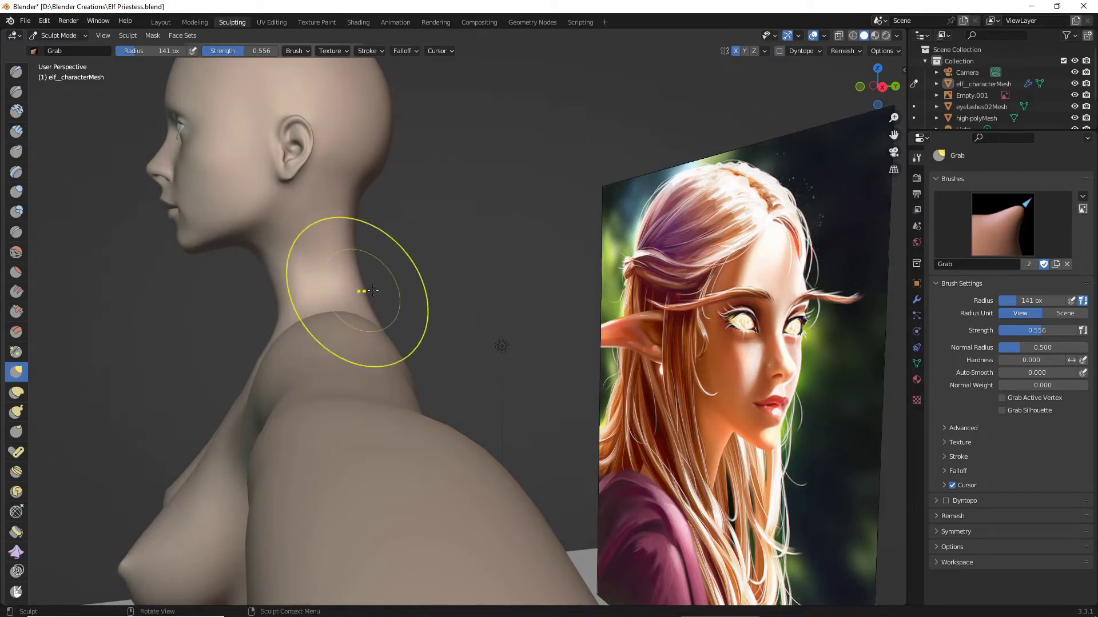
{"action": "left_click_drag", "start_coordinate": [354, 235], "coordinate": [345, 233]}
{"action": "scroll", "coordinate": [366, 255], "scroll_direction": "down", "scroll_amount": 2}
{"action": "mouse_move", "coordinate": [366, 255]}
{"action": "middle_mouse_down"}
{"action": "mouse_move", "coordinate": [516, 280]}
{"action": "mouse_move", "coordinate": [569, 243]}
{"action": "mouse_move", "coordinate": [551, 273]}
{"action": "mouse_move", "coordinate": [503, 288]}
{"action": "mouse_move", "coordinate": [526, 285]}
{"action": "middle_mouse_up"}
Check the reshaped neck against the full figure from the front and save the file
{"action": "scroll", "coordinate": [415, 270], "scroll_direction": "down", "scroll_amount": 3}
{"action": "scroll", "coordinate": [550, 273], "scroll_direction": "up", "scroll_amount": 1}
{"action": "scroll", "coordinate": [526, 284], "scroll_direction": "up", "scroll_amount": 3}
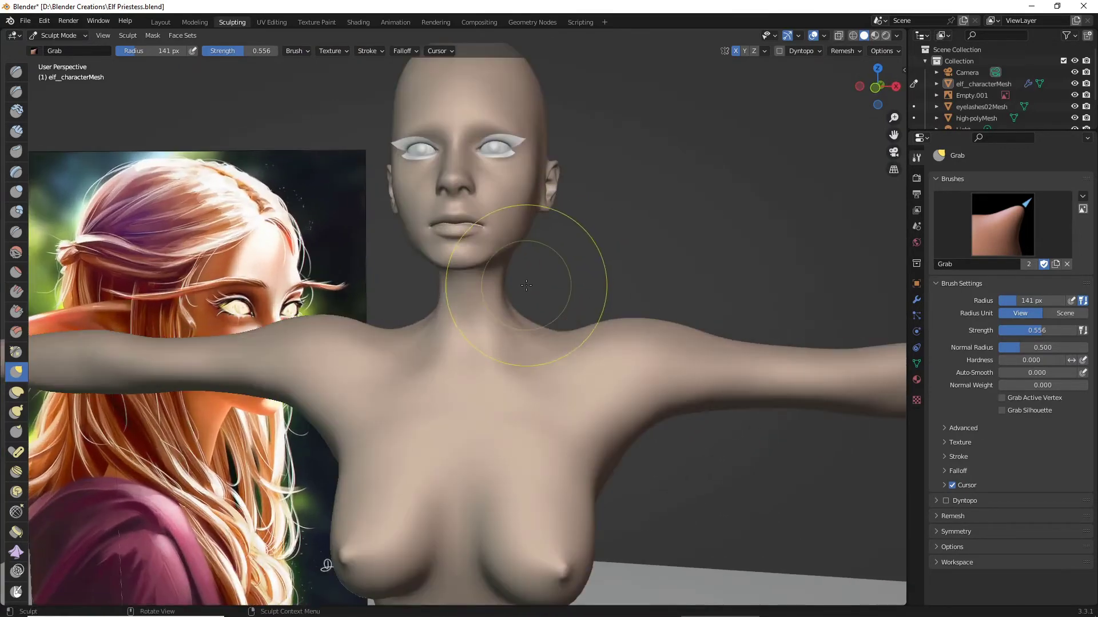
{"action": "scroll", "coordinate": [516, 309], "scroll_direction": "down", "scroll_amount": 5}
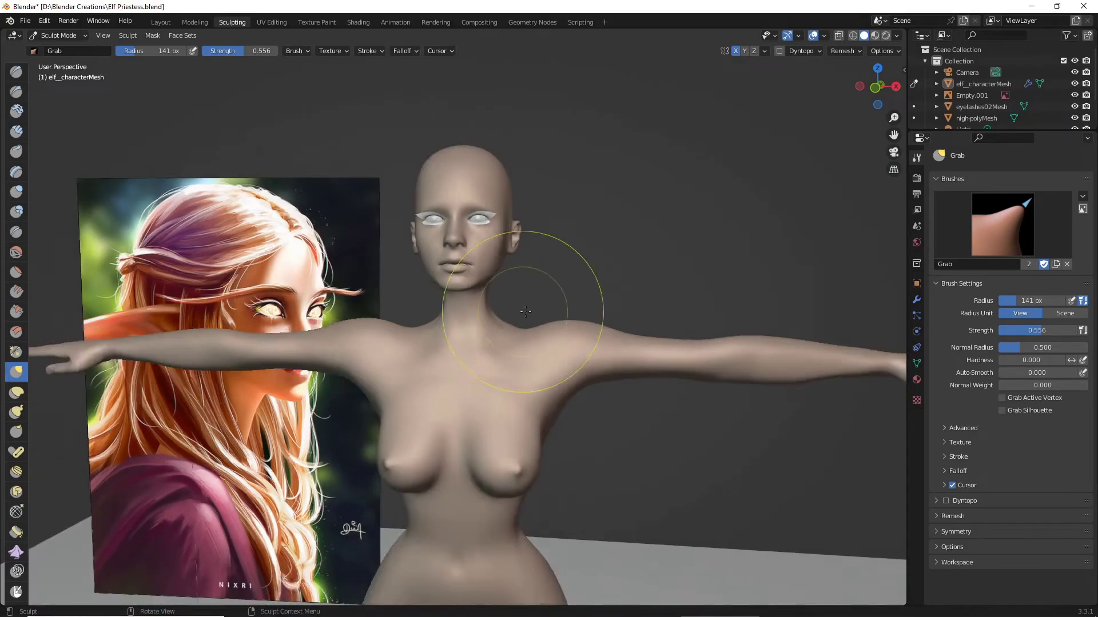
{"action": "mouse_move", "coordinate": [517, 309]}
{"action": "middle_mouse_down"}
{"action": "mouse_move", "coordinate": [490, 304]}
{"action": "mouse_move", "coordinate": [583, 315]}
{"action": "middle_mouse_up"}
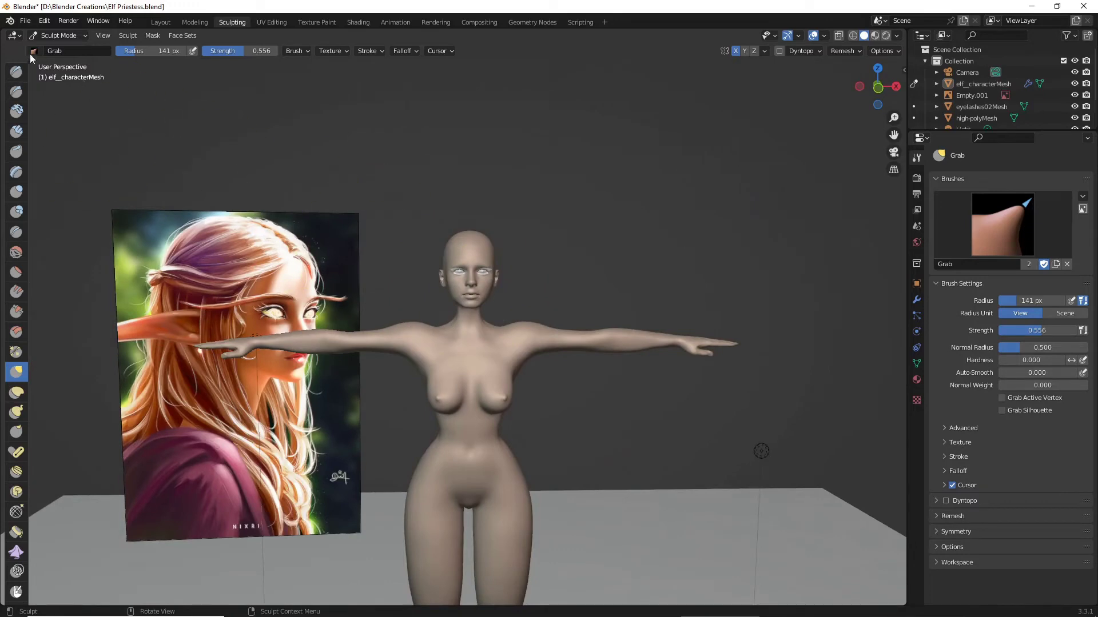
{"action": "left_click", "coordinate": [25, 20]}
{"action": "left_click", "coordinate": [42, 94]}
Adjust the underside of the upper arms near the armpits with a Grab stroke and compare them with the full figure
{"action": "mouse_move", "coordinate": [394, 246]}
{"action": "middle_mouse_down"}
{"action": "mouse_move", "coordinate": [320, 252]}
{"action": "mouse_move", "coordinate": [425, 271]}
{"action": "mouse_move", "coordinate": [416, 256]}
{"action": "middle_mouse_up"}
{"action": "scroll", "coordinate": [366, 251], "scroll_direction": "up", "scroll_amount": 2}
{"action": "scroll", "coordinate": [425, 271], "scroll_direction": "down", "scroll_amount": 2}
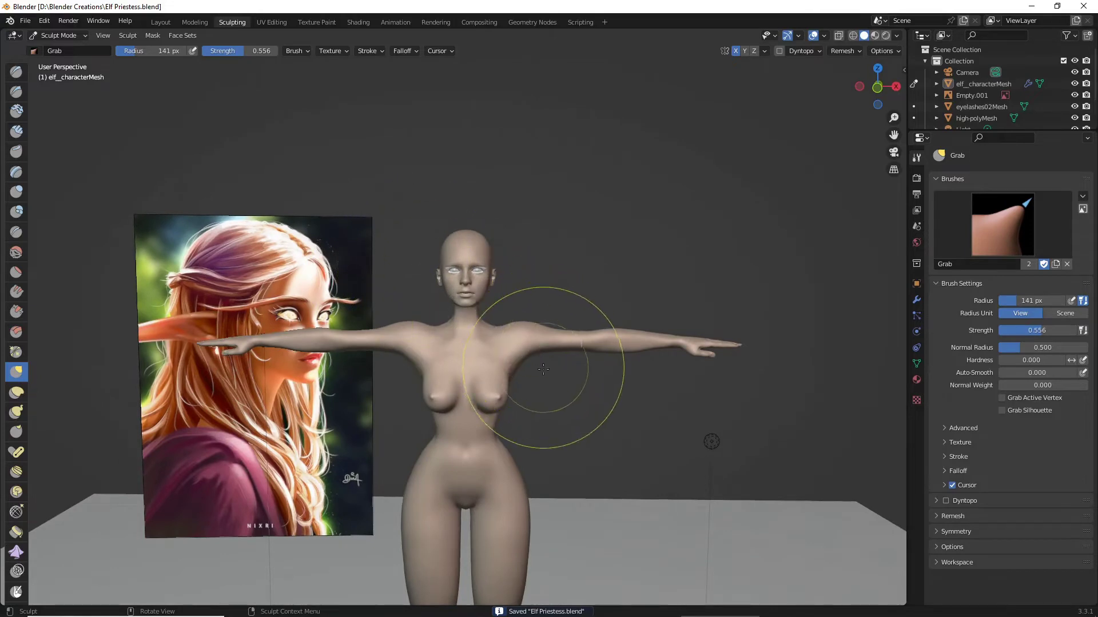
{"action": "mouse_move", "coordinate": [543, 369]}
{"action": "middle_mouse_down"}
{"action": "mouse_move", "coordinate": [505, 348]}
{"action": "mouse_move", "coordinate": [549, 357]}
{"action": "middle_mouse_up"}
{"action": "scroll", "coordinate": [551, 359], "scroll_direction": "up", "scroll_amount": 2}
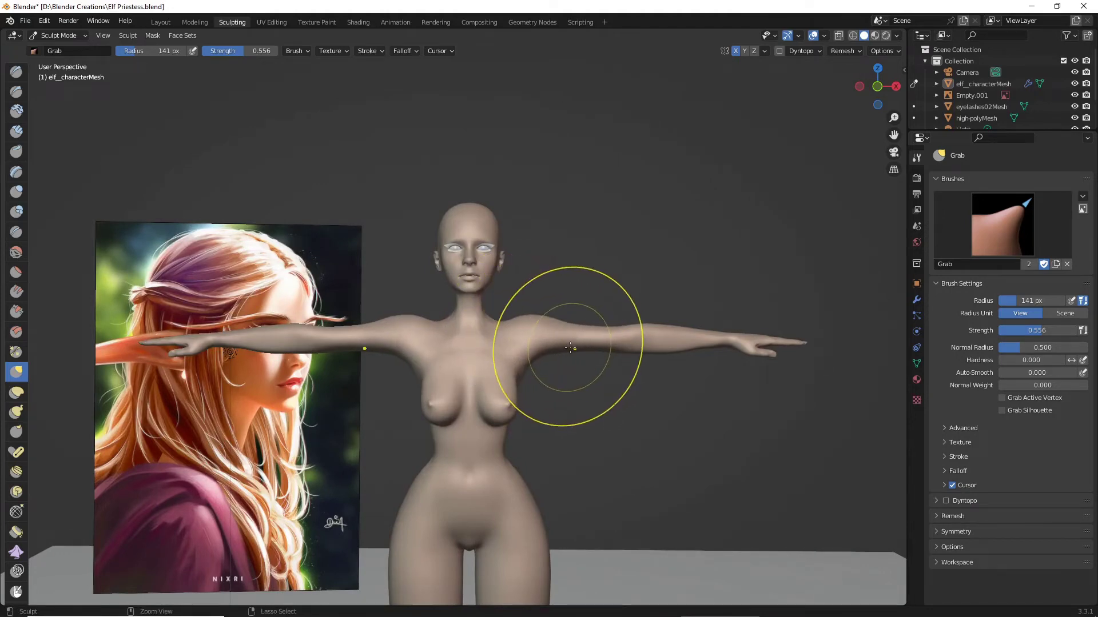
{"action": "mouse_move", "coordinate": [570, 347]}
{"action": "left_mouse_down"}
{"action": "mouse_move", "coordinate": [528, 354]}
{"action": "mouse_move", "coordinate": [537, 359]}
{"action": "left_mouse_up"}
{"action": "scroll", "coordinate": [580, 362], "scroll_direction": "down", "scroll_amount": 2}
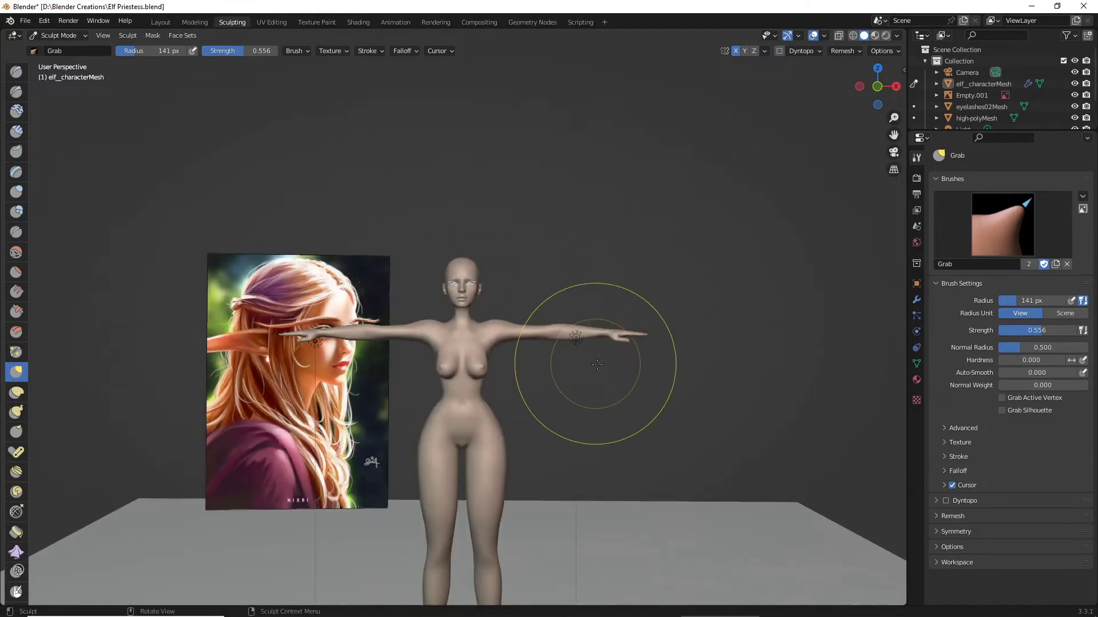
{"action": "middle_click_drag", "start_coordinate": [595, 365], "coordinate": [592, 362]}
{"action": "scroll", "coordinate": [577, 360], "scroll_direction": "up", "scroll_amount": 1}
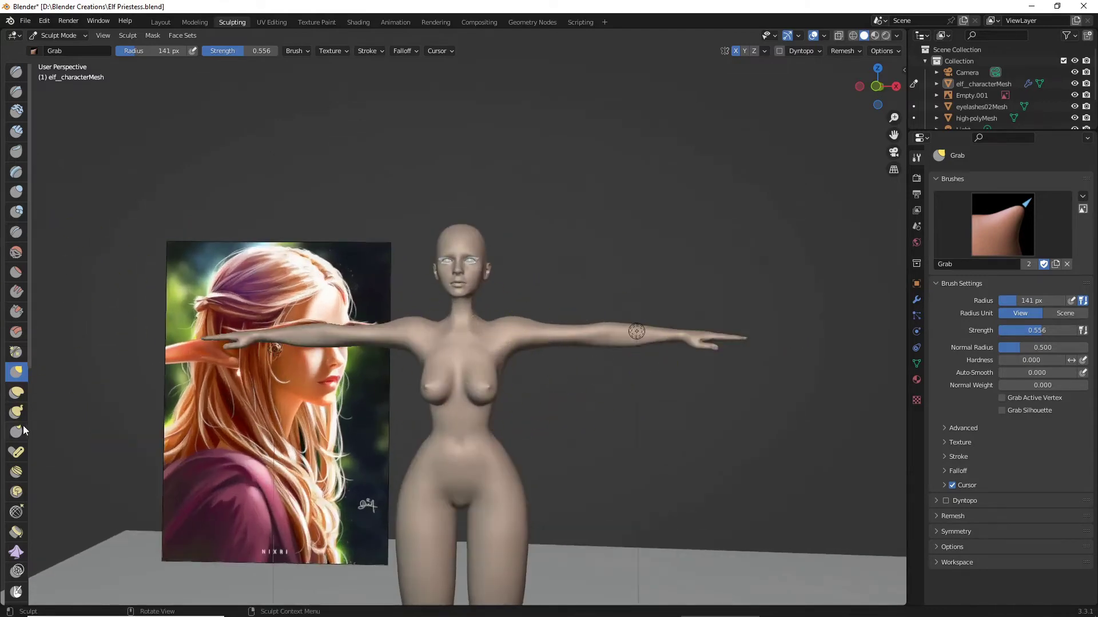
Slim the upper arms and armpit area using the Pinch/Magnify brush with a 141 px radius and 0.500 strength
{"action": "left_click", "coordinate": [16, 353]}
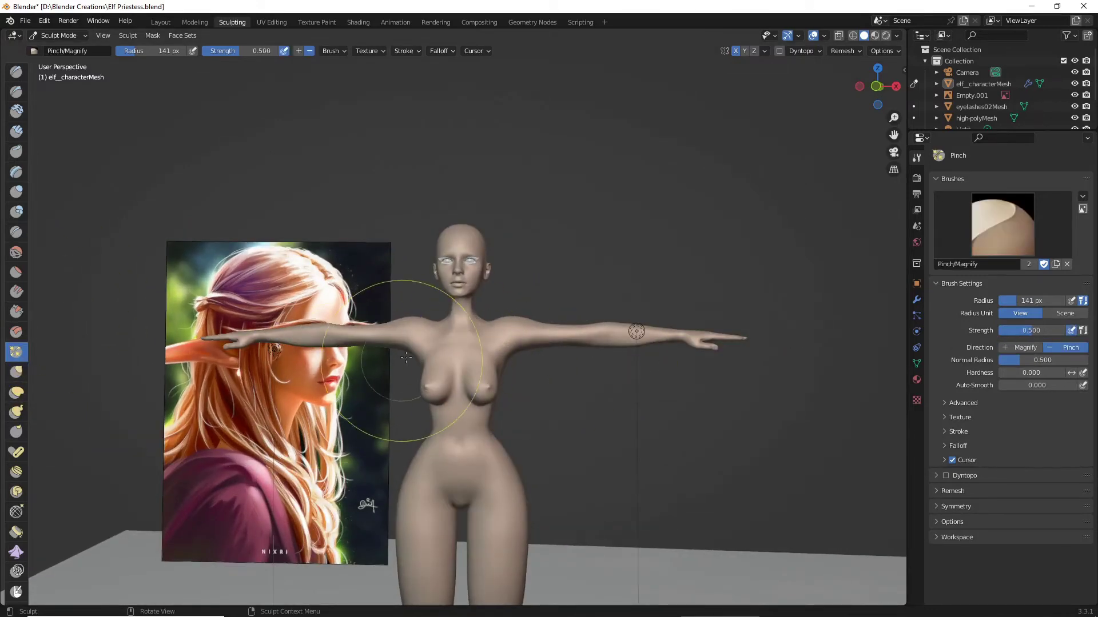
{"action": "mouse_move", "coordinate": [400, 336]}
{"action": "left_mouse_down"}
{"action": "mouse_move", "coordinate": [443, 342]}
{"action": "mouse_move", "coordinate": [359, 338]}
{"action": "left_mouse_up"}
{"action": "scroll", "coordinate": [389, 349], "scroll_direction": "up", "scroll_amount": 2}
{"action": "scroll", "coordinate": [377, 344], "scroll_direction": "up", "scroll_amount": 2}
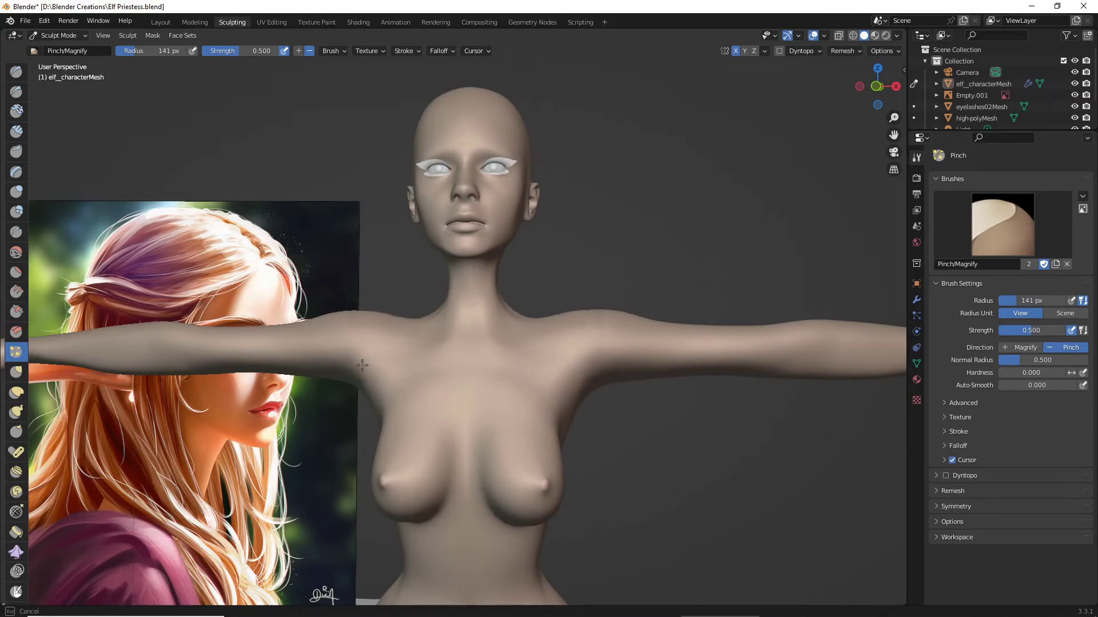
{"action": "scroll", "coordinate": [336, 353], "scroll_direction": "down", "scroll_amount": 3}
{"action": "mouse_move", "coordinate": [336, 354]}
{"action": "middle_mouse_down"}
{"action": "mouse_move", "coordinate": [400, 371]}
{"action": "mouse_move", "coordinate": [309, 397]}
{"action": "mouse_move", "coordinate": [435, 377]}
{"action": "mouse_move", "coordinate": [417, 332]}
{"action": "middle_mouse_up"}
{"action": "left_click_drag", "start_coordinate": [417, 332], "coordinate": [312, 342]}
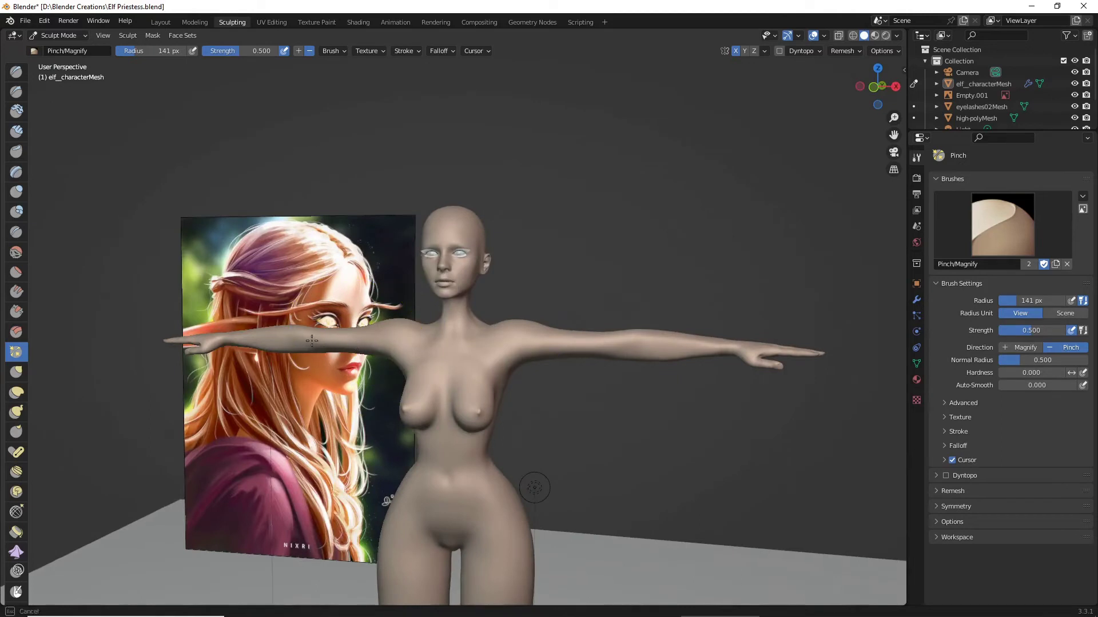
Undo the last pinch stroke along the forearms and pinch the forearms again near the wrists
{"action": "left_click_drag", "start_coordinate": [203, 348], "coordinate": [281, 343]}
{"action": "key", "text": "ctrl+z"}
{"action": "middle_click_drag", "start_coordinate": [238, 345], "coordinate": [252, 346]}
{"action": "left_click_drag", "start_coordinate": [243, 345], "coordinate": [248, 343]}
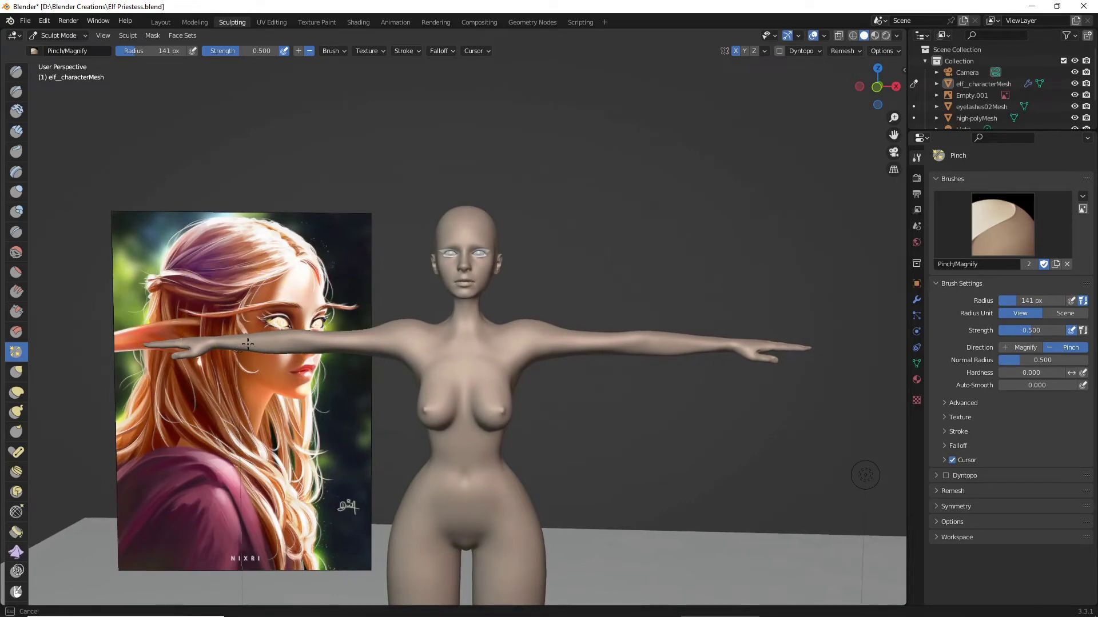
Check the pinched arms from above and against the full figure, and save the file
{"action": "middle_click_drag", "start_coordinate": [354, 349], "coordinate": [367, 458]}
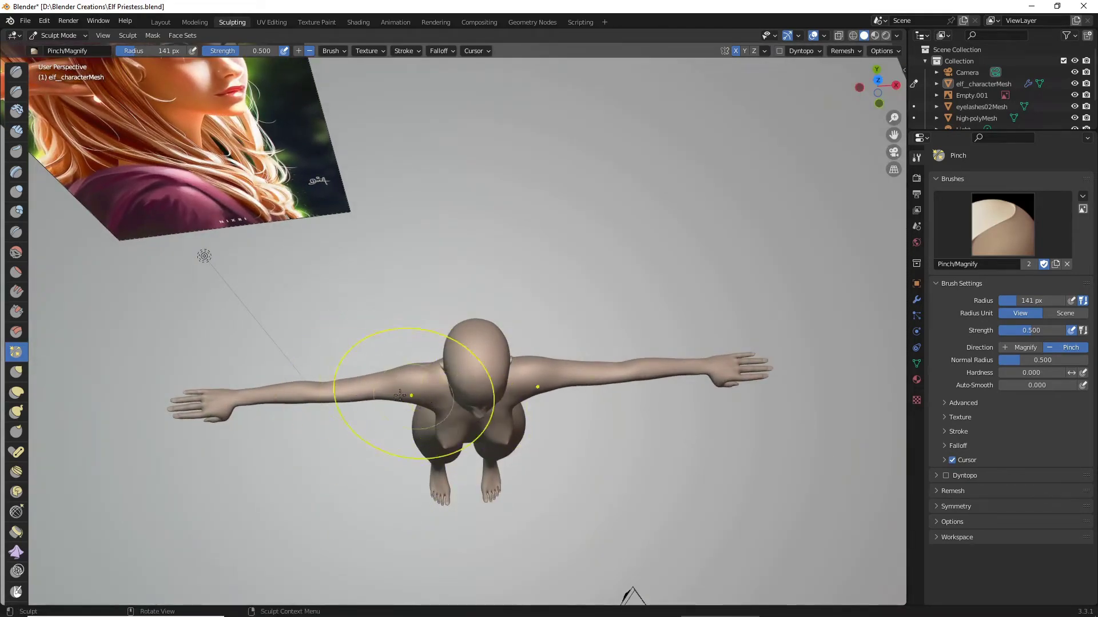
{"action": "middle_click_drag", "start_coordinate": [412, 386], "coordinate": [463, 378]}
{"action": "scroll", "coordinate": [426, 341], "scroll_direction": "down", "scroll_amount": 6}
{"action": "scroll", "coordinate": [469, 378], "scroll_direction": "down", "scroll_amount": 3}
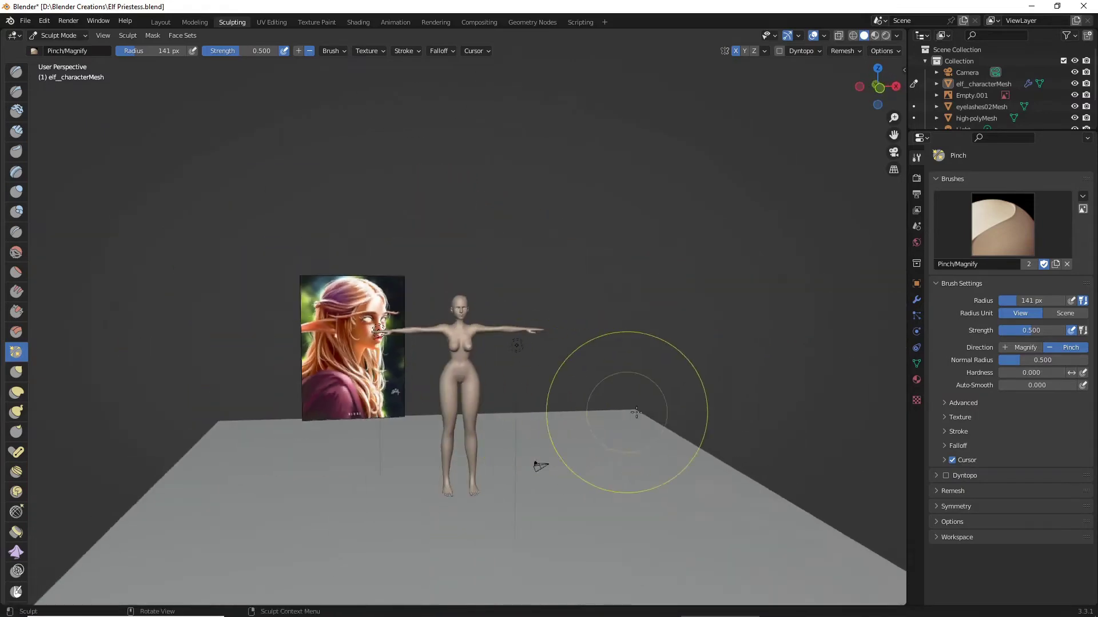
{"action": "middle_click_drag", "start_coordinate": [637, 412], "coordinate": [626, 404]}
{"action": "scroll", "coordinate": [643, 405], "scroll_direction": "up", "scroll_amount": 5}
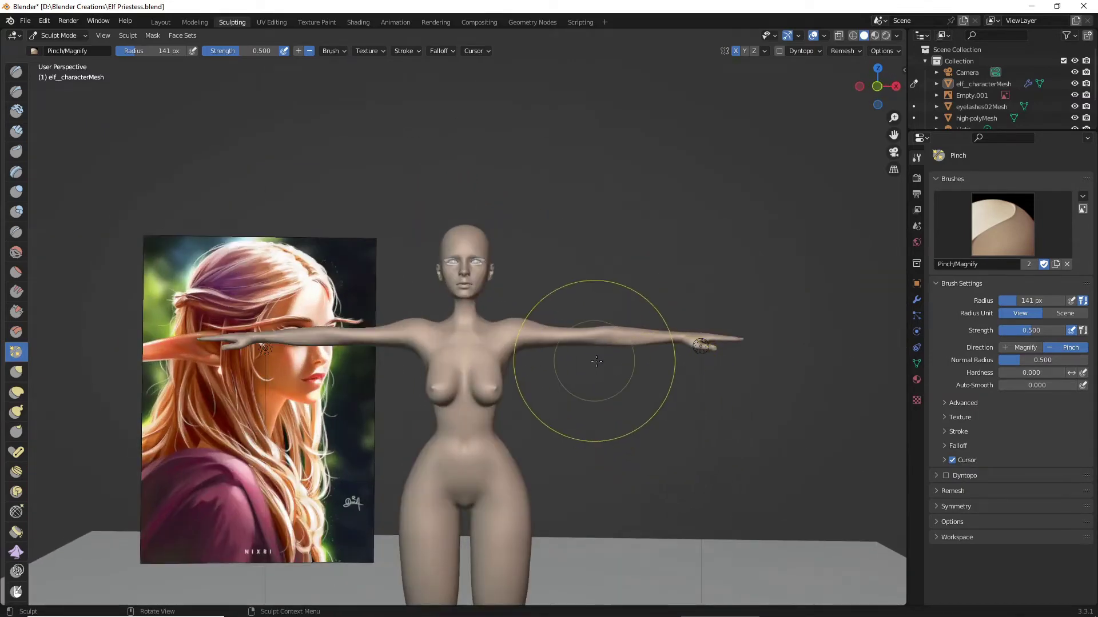
{"action": "scroll", "coordinate": [678, 352], "scroll_direction": "down", "scroll_amount": 3}
{"action": "middle_click_drag", "start_coordinate": [674, 355], "coordinate": [711, 348]}
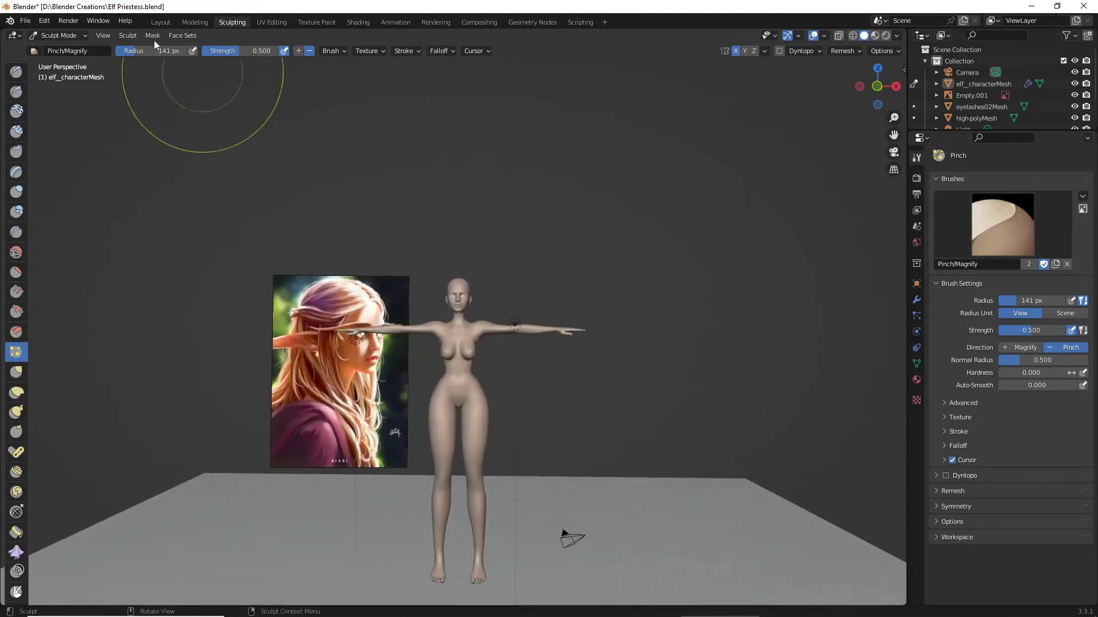
{"action": "left_click", "coordinate": [25, 21]}
{"action": "left_click", "coordinate": [73, 97]}
Examine the full figure's proportions from front and three-quarter angles beside the reference image
{"action": "scroll", "coordinate": [509, 282], "scroll_direction": "up", "scroll_amount": 2}
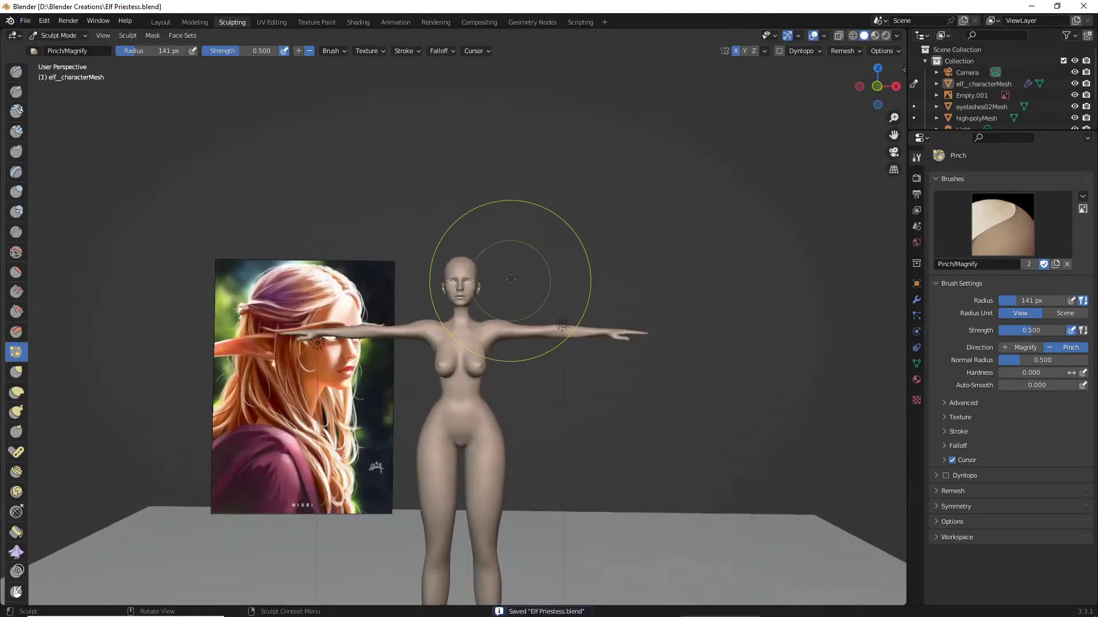
{"action": "scroll", "coordinate": [552, 290], "scroll_direction": "down", "scroll_amount": 3}
{"action": "middle_click_drag", "start_coordinate": [552, 288], "coordinate": [592, 314]}
{"action": "scroll", "coordinate": [572, 315], "scroll_direction": "up", "scroll_amount": 6}
{"action": "scroll", "coordinate": [594, 337], "scroll_direction": "down", "scroll_amount": 3}
{"action": "middle_click_drag", "start_coordinate": [611, 372], "coordinate": [603, 375]}
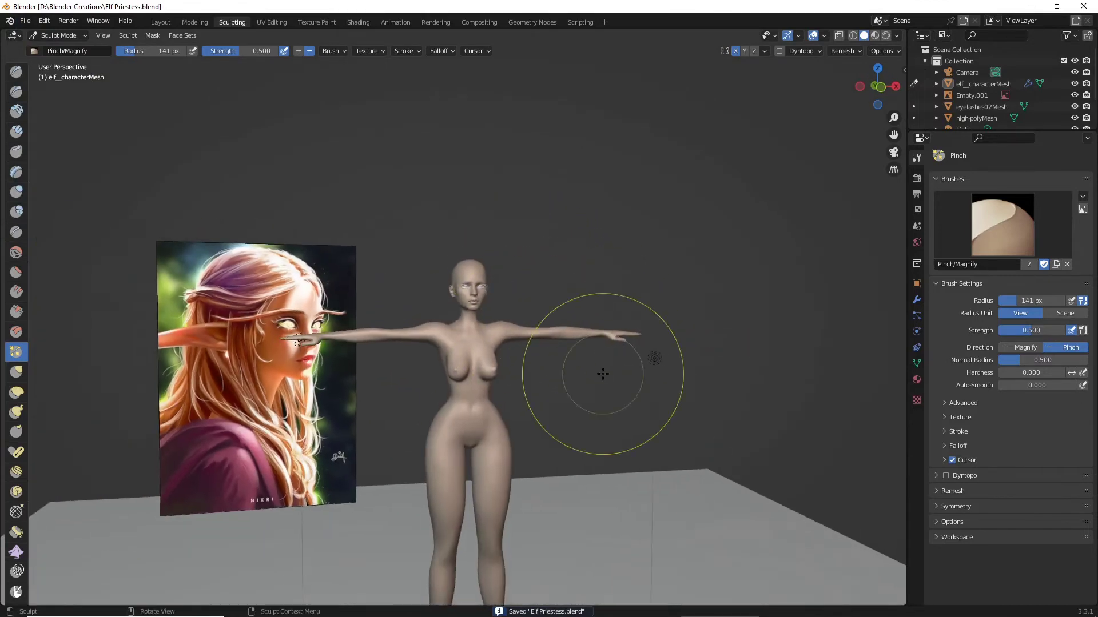
{"action": "scroll", "coordinate": [600, 375], "scroll_direction": "down", "scroll_amount": 4}
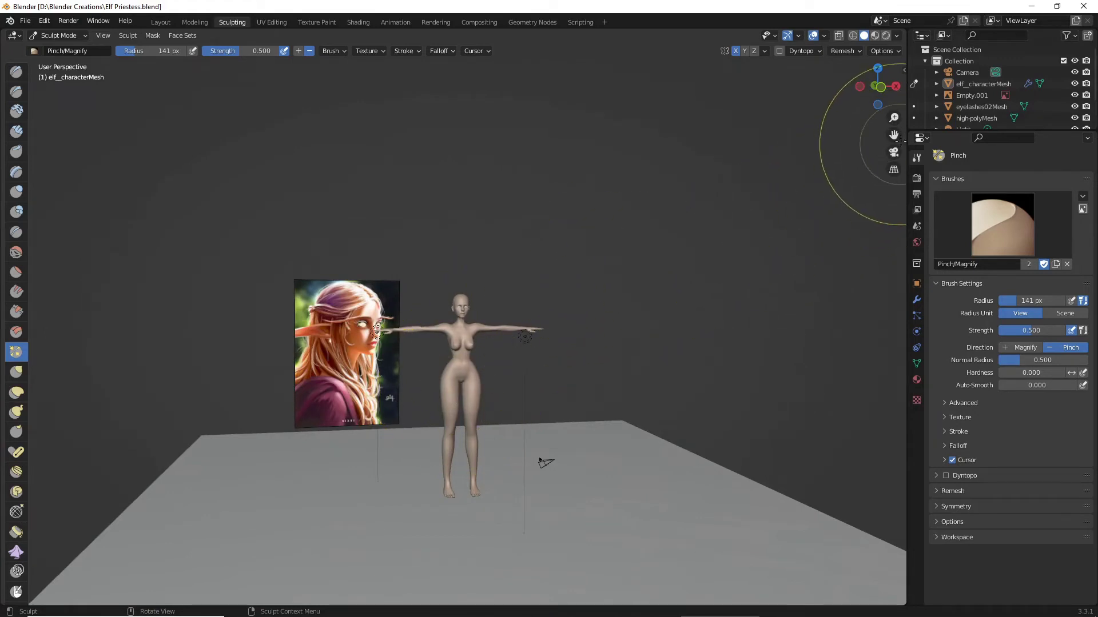
{"action": "scroll", "coordinate": [743, 180], "scroll_direction": "up", "scroll_amount": 3}
{"action": "middle_click_drag", "start_coordinate": [675, 206], "coordinate": [661, 211]}
{"action": "scroll", "coordinate": [642, 228], "scroll_direction": "up", "scroll_amount": 2}
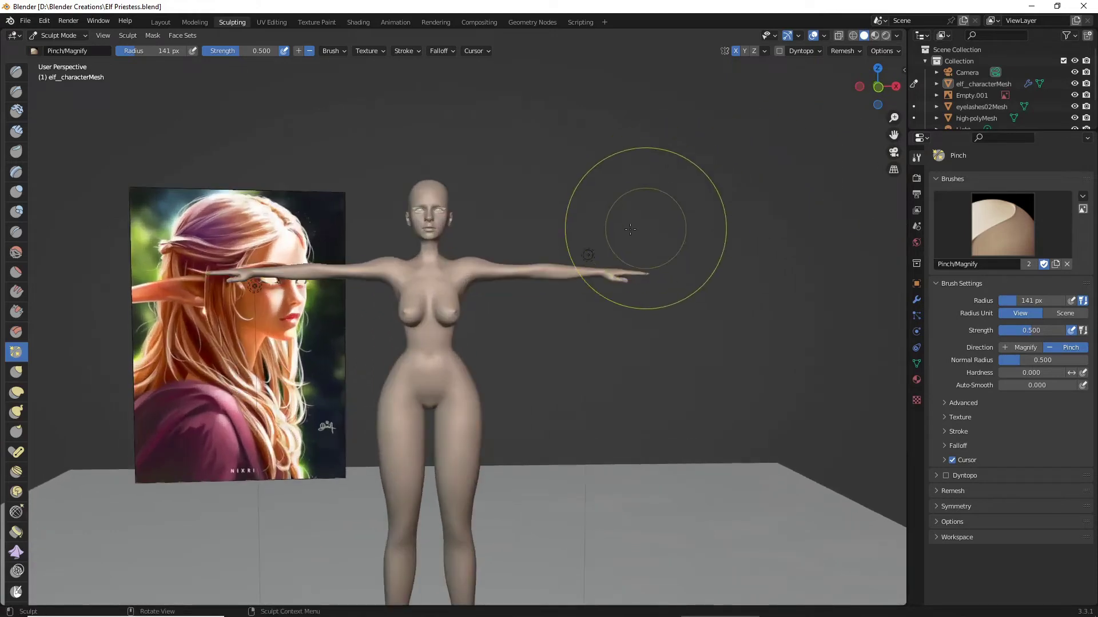
{"action": "scroll", "coordinate": [543, 337], "scroll_direction": "down", "scroll_amount": 3}
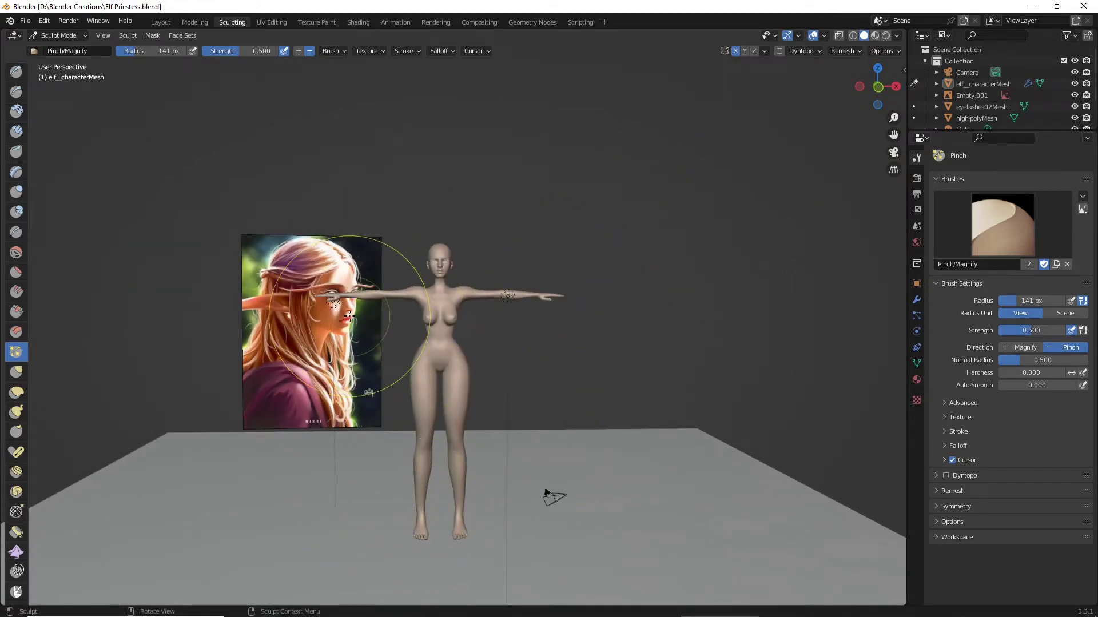
{"action": "scroll", "coordinate": [474, 344], "scroll_direction": "up", "scroll_amount": 3}
{"action": "mouse_move", "coordinate": [478, 338]}
{"action": "middle_mouse_down"}
{"action": "mouse_move", "coordinate": [400, 338]}
{"action": "mouse_move", "coordinate": [595, 327]}
{"action": "mouse_move", "coordinate": [578, 325]}
{"action": "middle_mouse_up"}
{"action": "scroll", "coordinate": [449, 327], "scroll_direction": "down", "scroll_amount": 2}
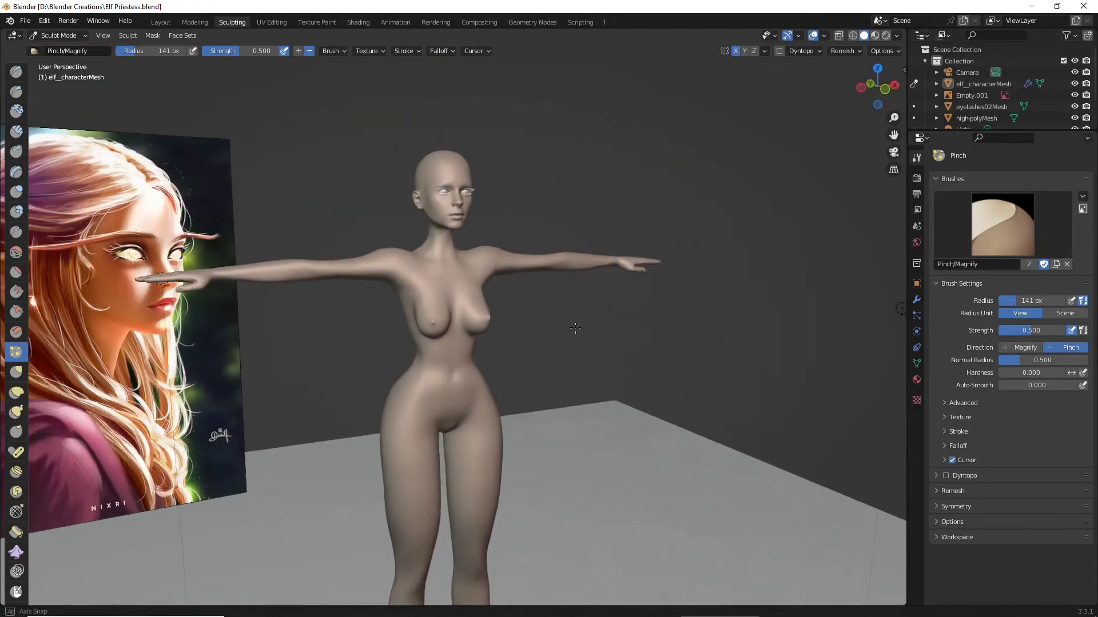
{"action": "mouse_move", "coordinate": [610, 265]}
{"action": "middle_mouse_down"}
{"action": "mouse_move", "coordinate": [578, 221]}
{"action": "mouse_move", "coordinate": [503, 208]}
{"action": "mouse_move", "coordinate": [632, 269]}
{"action": "mouse_move", "coordinate": [607, 241]}
{"action": "mouse_move", "coordinate": [589, 280]}
{"action": "mouse_move", "coordinate": [657, 332]}
{"action": "mouse_move", "coordinate": [650, 280]}
{"action": "middle_mouse_up"}
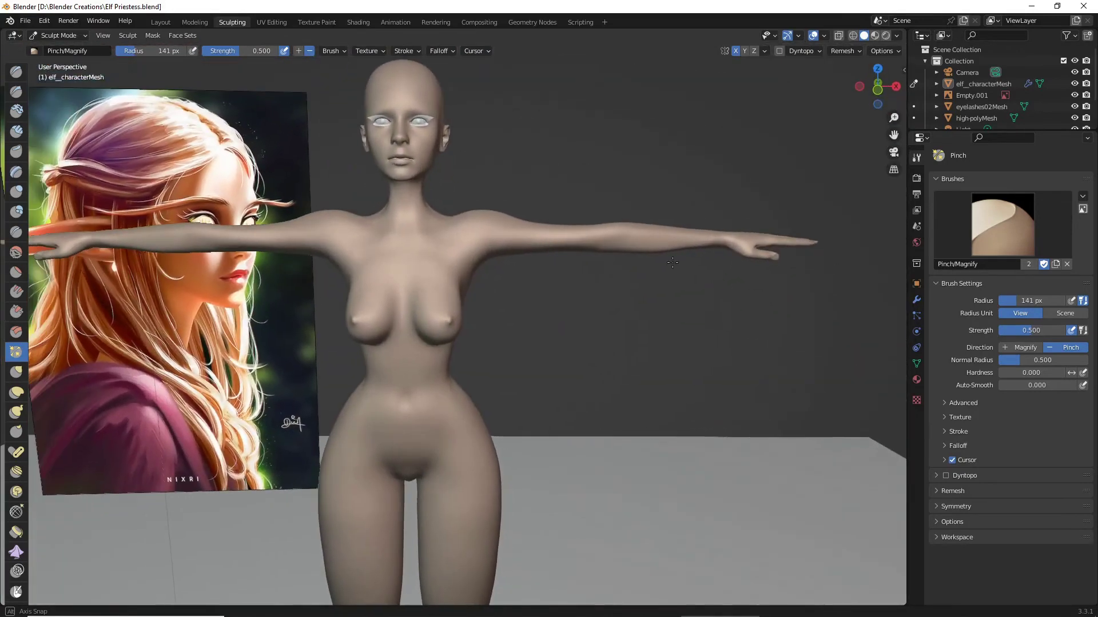
{"action": "scroll", "coordinate": [150, 252], "scroll_direction": "down", "scroll_amount": 5}
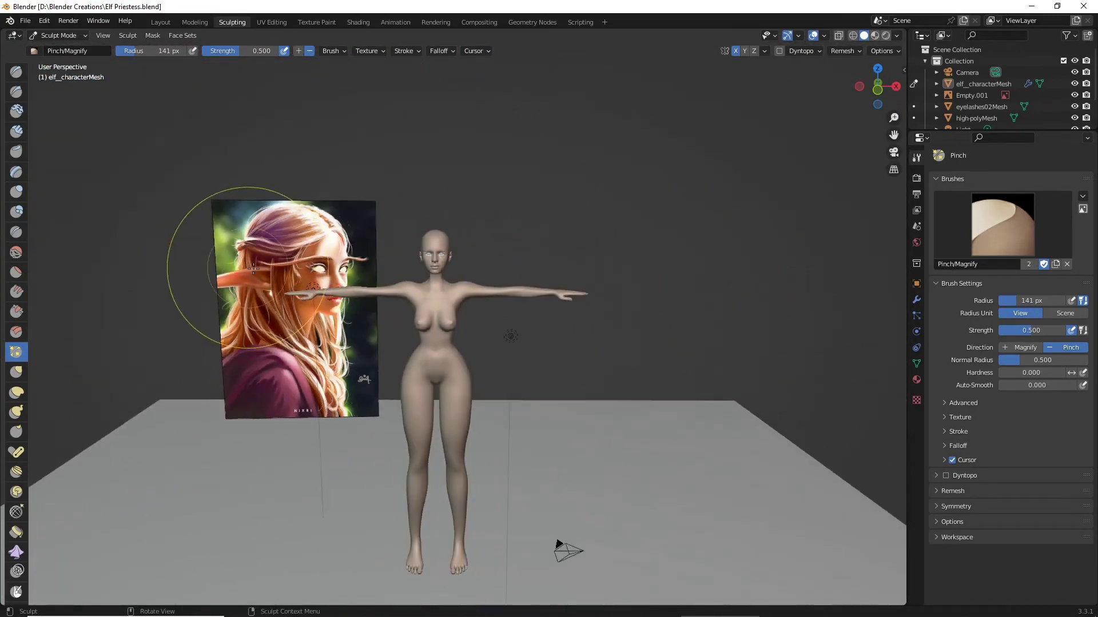
{"action": "middle_click_drag", "start_coordinate": [247, 268], "coordinate": [400, 263]}
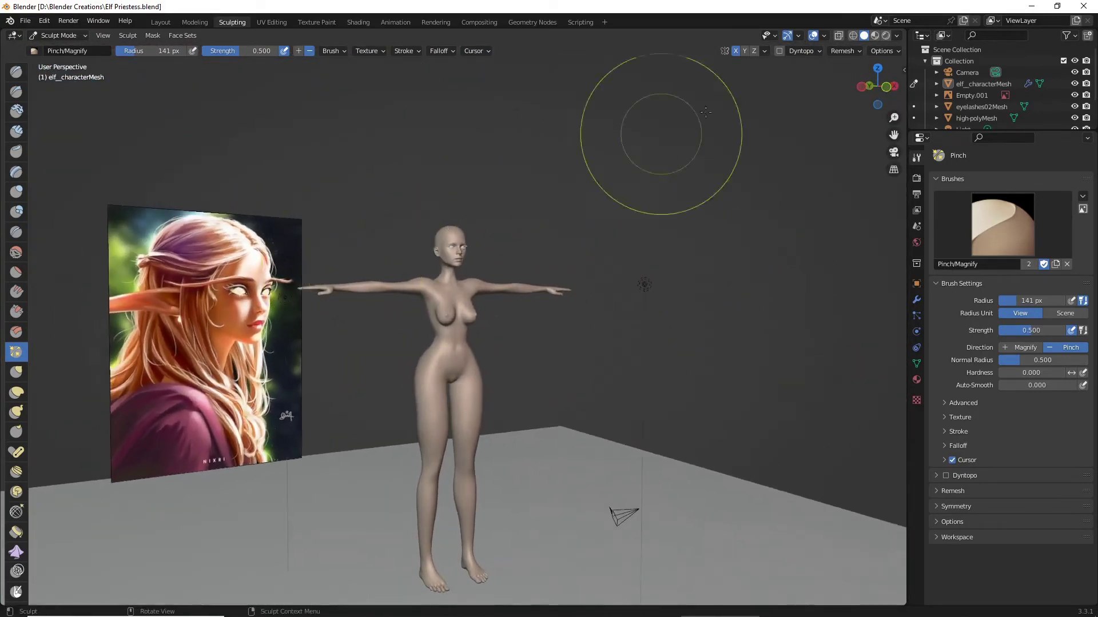
Preview the figure in Rendered viewport shading up close and return to Solid shading
{"action": "left_click", "coordinate": [888, 36]}
{"action": "mouse_move", "coordinate": [649, 216]}
{"action": "middle_mouse_down"}
{"action": "mouse_move", "coordinate": [474, 285]}
{"action": "mouse_move", "coordinate": [566, 257]}
{"action": "mouse_move", "coordinate": [601, 270]}
{"action": "mouse_move", "coordinate": [686, 257]}
{"action": "mouse_move", "coordinate": [690, 292]}
{"action": "mouse_move", "coordinate": [543, 309]}
{"action": "mouse_move", "coordinate": [612, 313]}
{"action": "mouse_move", "coordinate": [522, 306]}
{"action": "middle_mouse_up"}
{"action": "scroll", "coordinate": [566, 257], "scroll_direction": "up", "scroll_amount": 5}
{"action": "scroll", "coordinate": [562, 314], "scroll_direction": "up", "scroll_amount": 2}
{"action": "scroll", "coordinate": [562, 314], "scroll_direction": "up", "scroll_amount": 1}
{"action": "scroll", "coordinate": [557, 316], "scroll_direction": "down", "scroll_amount": 2}
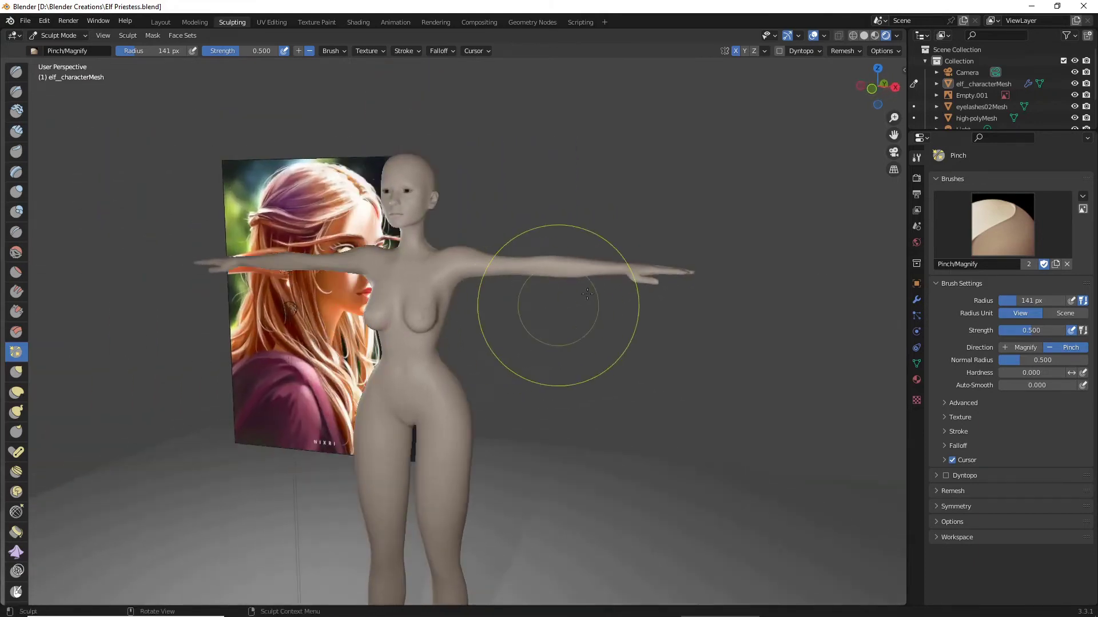
{"action": "left_click", "coordinate": [864, 36]}
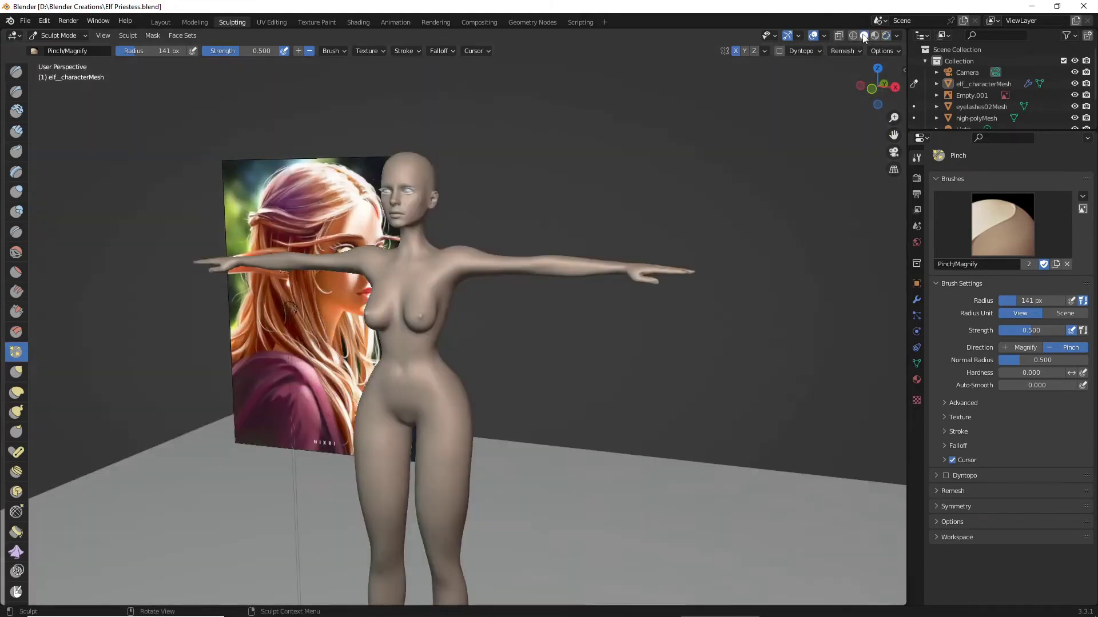
Switch to the Smooth brush at 133 px radius and 0.307 strength, and begin smoothing the neck and shoulder area
{"action": "left_click", "coordinate": [16, 257]}
{"action": "scroll", "coordinate": [449, 380], "scroll_direction": "up", "scroll_amount": 3}
{"action": "mouse_move", "coordinate": [401, 369]}
{"action": "middle_mouse_down"}
{"action": "mouse_move", "coordinate": [382, 366]}
{"action": "mouse_move", "coordinate": [478, 393]}
{"action": "mouse_move", "coordinate": [432, 257]}
{"action": "middle_mouse_up"}
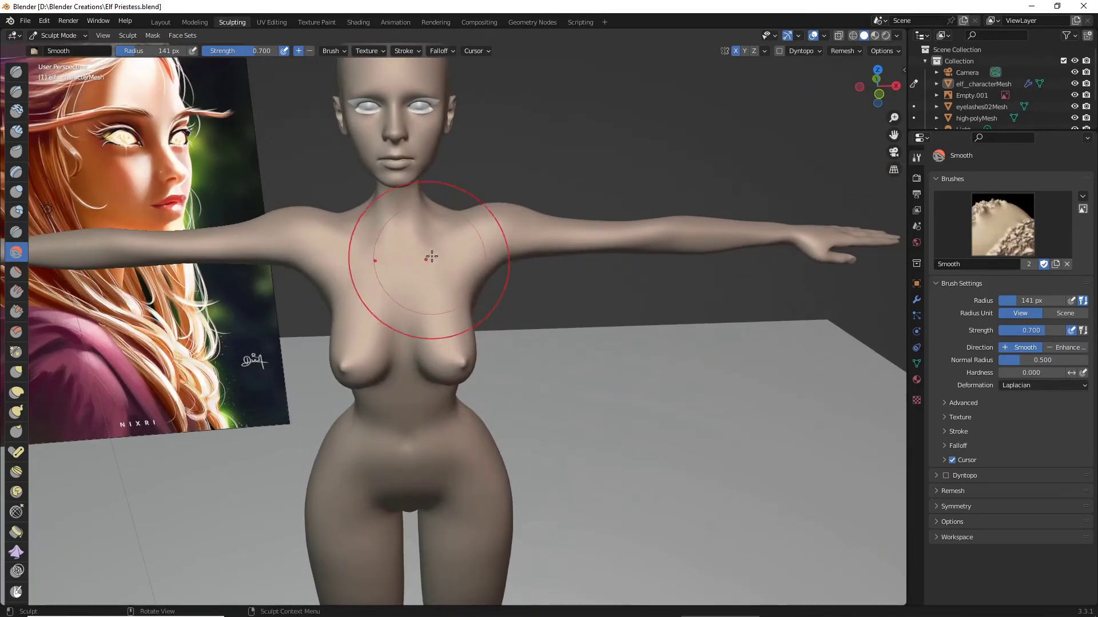
{"action": "scroll", "coordinate": [431, 256], "scroll_direction": "up", "scroll_amount": 2}
{"action": "left_click_drag", "start_coordinate": [895, 135], "coordinate": [952, 327]}
{"action": "mouse_move", "coordinate": [627, 212]}
{"action": "middle_mouse_down"}
{"action": "mouse_move", "coordinate": [595, 218]}
{"action": "mouse_move", "coordinate": [627, 213]}
{"action": "middle_mouse_up"}
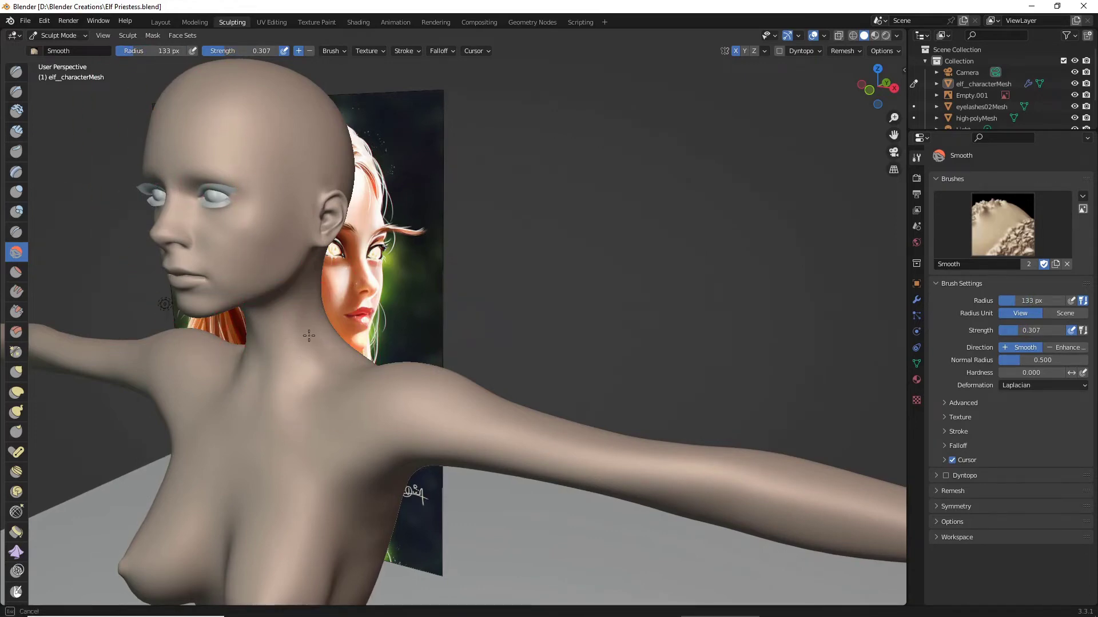
Smooth the transition between the neck base and both shoulders, working from front and three-quarter angles
{"action": "middle_click_drag", "start_coordinate": [308, 336], "coordinate": [502, 331]}
{"action": "scroll", "coordinate": [339, 306], "scroll_direction": "up", "scroll_amount": 3}
{"action": "scroll", "coordinate": [357, 304], "scroll_direction": "down", "scroll_amount": 4}
{"action": "scroll", "coordinate": [502, 331], "scroll_direction": "up", "scroll_amount": 4}
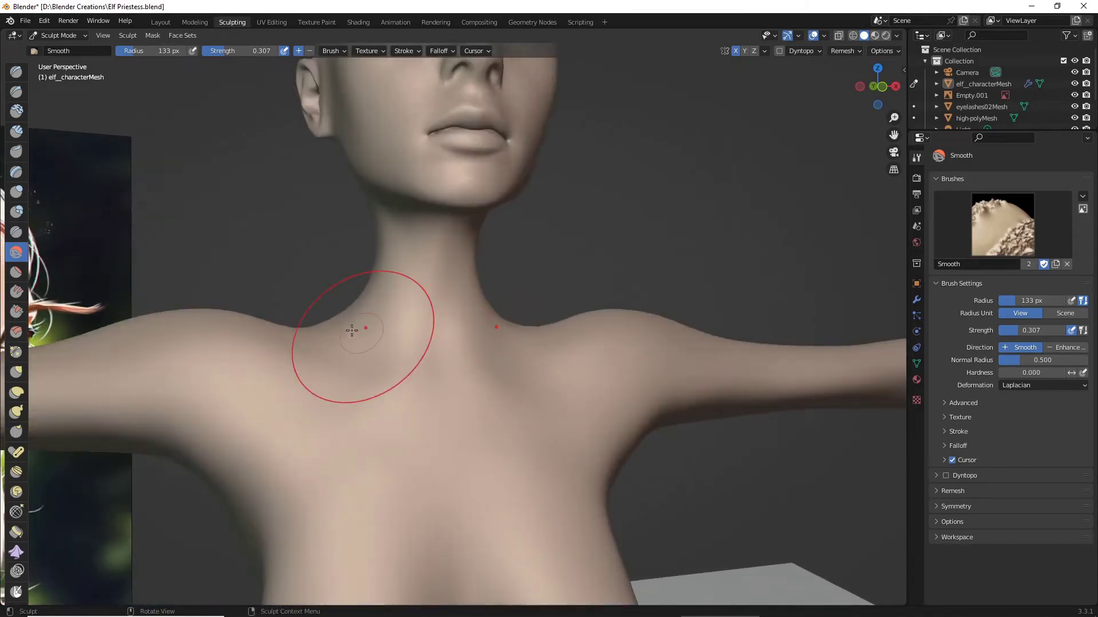
{"action": "scroll", "coordinate": [345, 301], "scroll_direction": "down", "scroll_amount": 5}
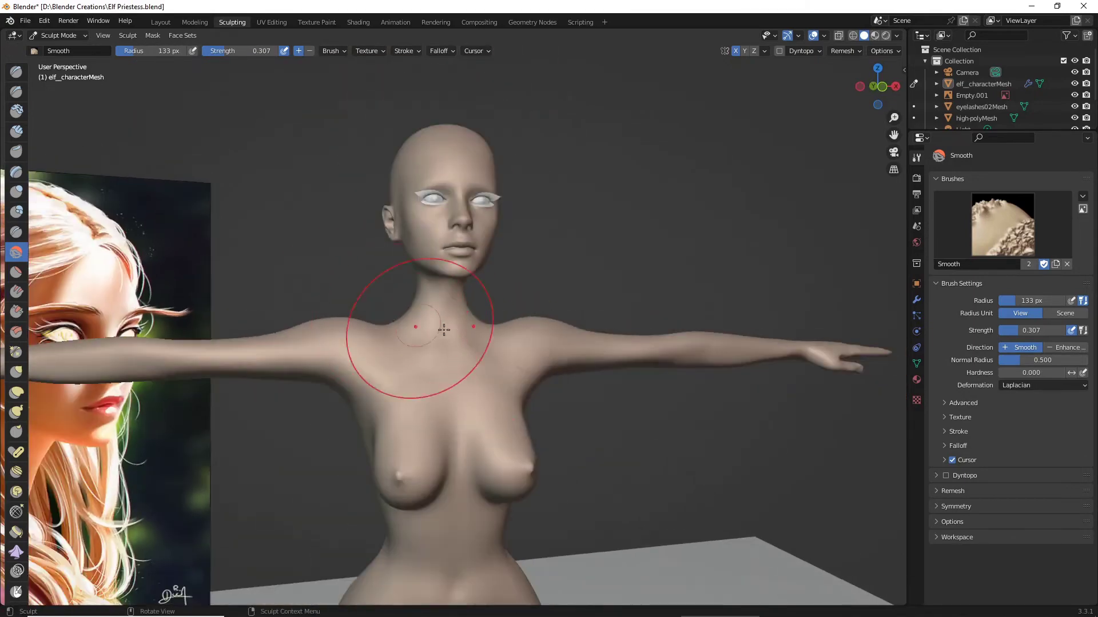
{"action": "middle_click_drag", "start_coordinate": [397, 338], "coordinate": [502, 351]}
{"action": "scroll", "coordinate": [478, 355], "scroll_direction": "up", "scroll_amount": 4}
{"action": "scroll", "coordinate": [467, 358], "scroll_direction": "up", "scroll_amount": 2}
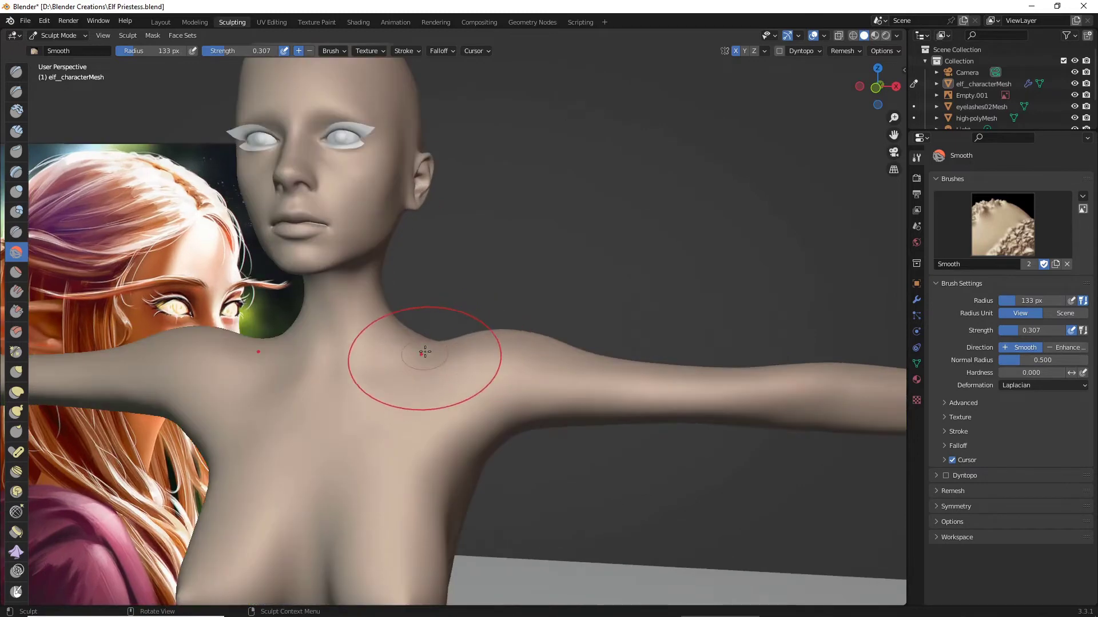
{"action": "scroll", "coordinate": [404, 324], "scroll_direction": "down", "scroll_amount": 5}
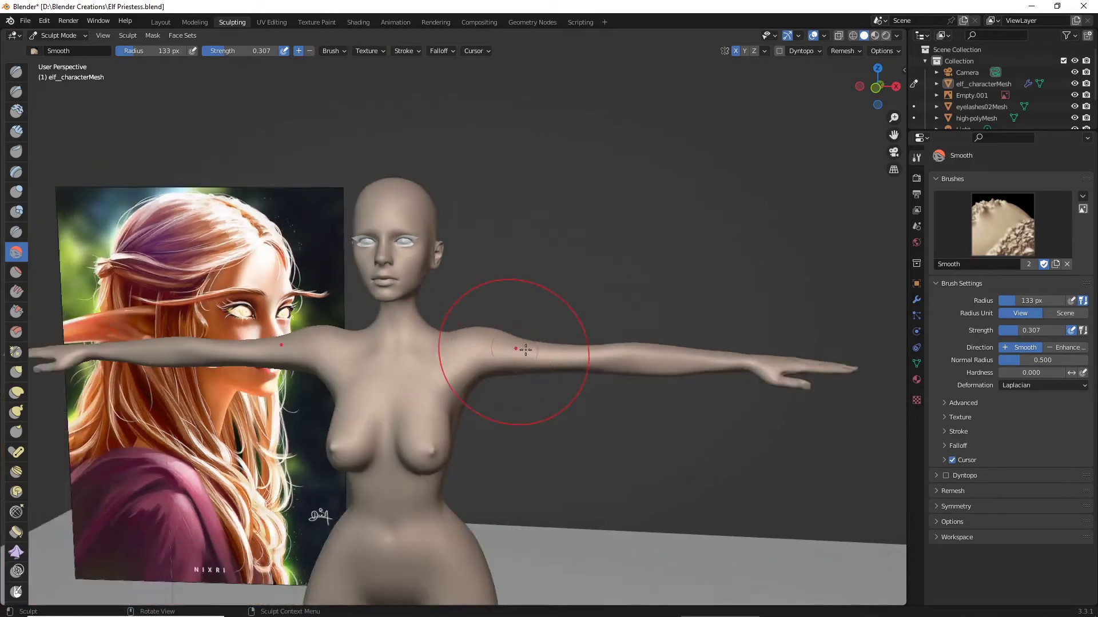
Smooth the side of the neck and the area beneath the jaw in side view
{"action": "mouse_move", "coordinate": [519, 351]}
{"action": "middle_mouse_down"}
{"action": "mouse_move", "coordinate": [559, 350]}
{"action": "mouse_move", "coordinate": [465, 331]}
{"action": "mouse_move", "coordinate": [215, 243]}
{"action": "middle_mouse_up"}
{"action": "scroll", "coordinate": [559, 350], "scroll_direction": "down", "scroll_amount": 2}
{"action": "scroll", "coordinate": [678, 367], "scroll_direction": "up", "scroll_amount": 6}
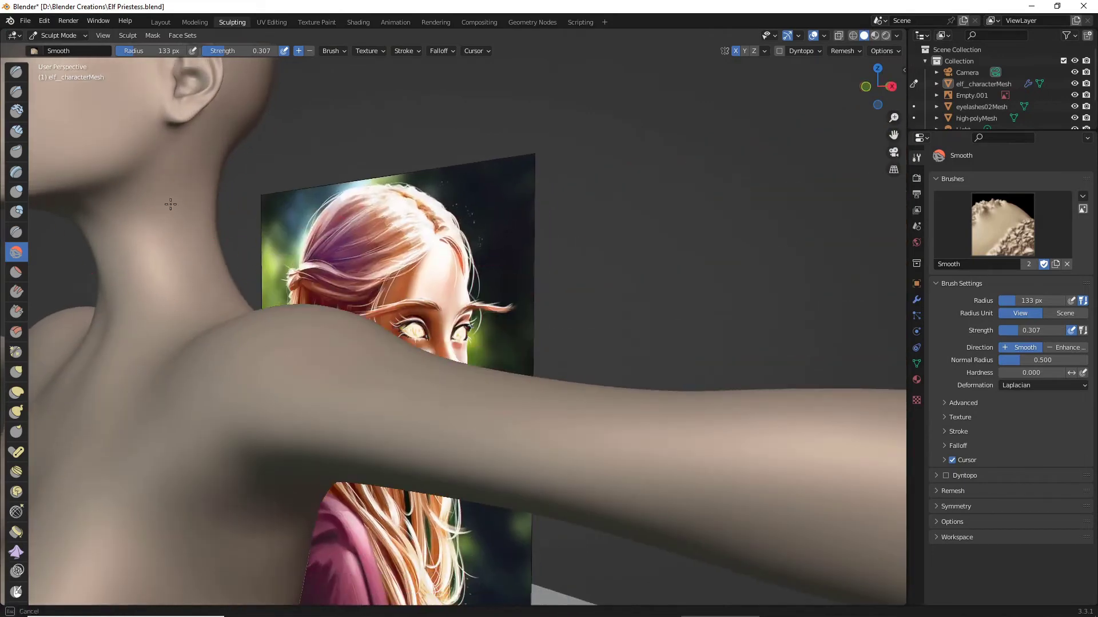
{"action": "scroll", "coordinate": [289, 240], "scroll_direction": "down", "scroll_amount": 3}
{"action": "mouse_move", "coordinate": [289, 241]}
{"action": "middle_mouse_down"}
{"action": "mouse_move", "coordinate": [388, 254]}
{"action": "mouse_move", "coordinate": [185, 258]}
{"action": "middle_mouse_up"}
{"action": "scroll", "coordinate": [478, 302], "scroll_direction": "up", "scroll_amount": 3}
{"action": "scroll", "coordinate": [200, 276], "scroll_direction": "down", "scroll_amount": 3}
{"action": "middle_click_drag", "start_coordinate": [245, 229], "coordinate": [217, 209]}
{"action": "scroll", "coordinate": [217, 209], "scroll_direction": "up", "scroll_amount": 2}
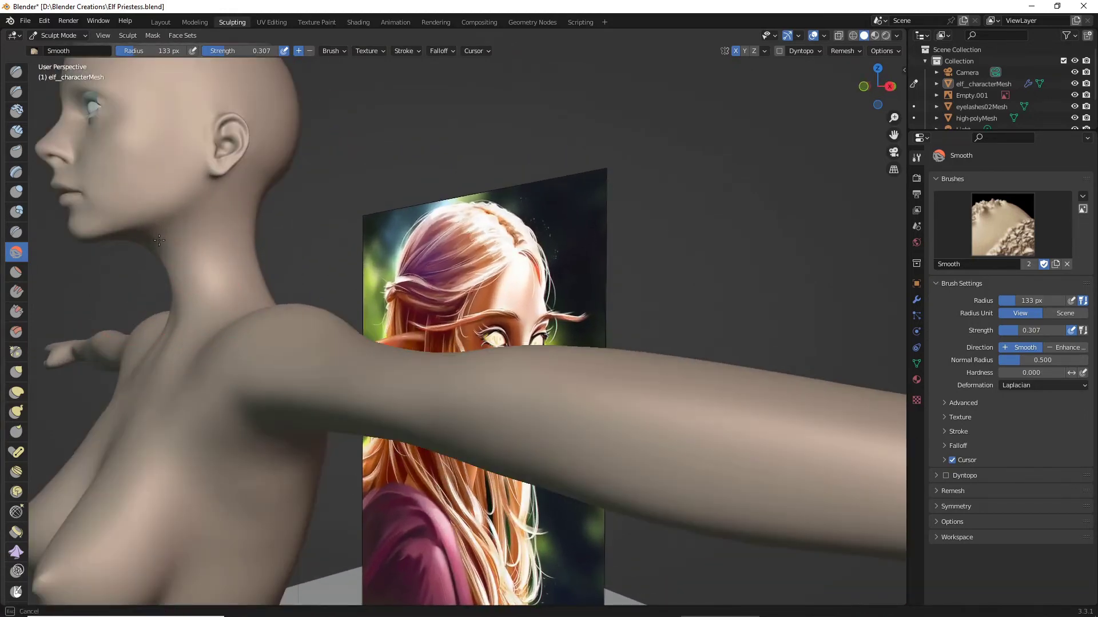
{"action": "left_click_drag", "start_coordinate": [159, 240], "coordinate": [189, 245]}
{"action": "middle_click_drag", "start_coordinate": [188, 245], "coordinate": [368, 264]}
Examine the smoothed neck, shoulders and overall proportions from the front beside the reference image
{"action": "scroll", "coordinate": [279, 251], "scroll_direction": "down", "scroll_amount": 4}
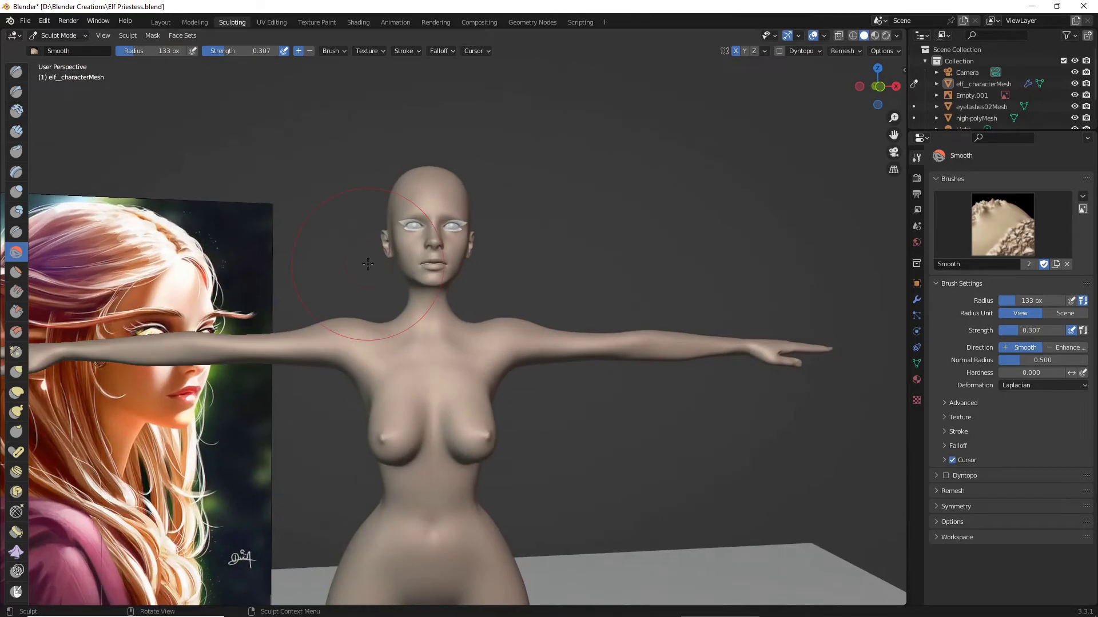
{"action": "scroll", "coordinate": [368, 264], "scroll_direction": "up", "scroll_amount": 5}
{"action": "scroll", "coordinate": [366, 266], "scroll_direction": "down", "scroll_amount": 6}
{"action": "middle_click_drag", "start_coordinate": [543, 308], "coordinate": [588, 303]}
{"action": "scroll", "coordinate": [560, 297], "scroll_direction": "down", "scroll_amount": 4}
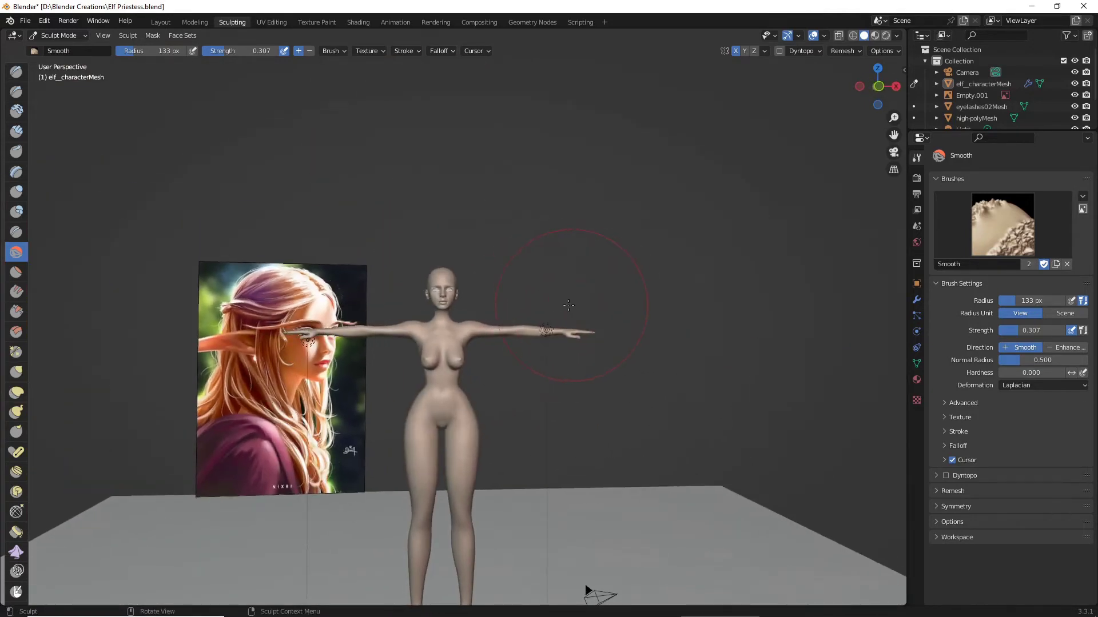
{"action": "scroll", "coordinate": [558, 307], "scroll_direction": "down", "scroll_amount": 1}
{"action": "scroll", "coordinate": [572, 306], "scroll_direction": "up", "scroll_amount": 5}
{"action": "scroll", "coordinate": [606, 302], "scroll_direction": "down", "scroll_amount": 5}
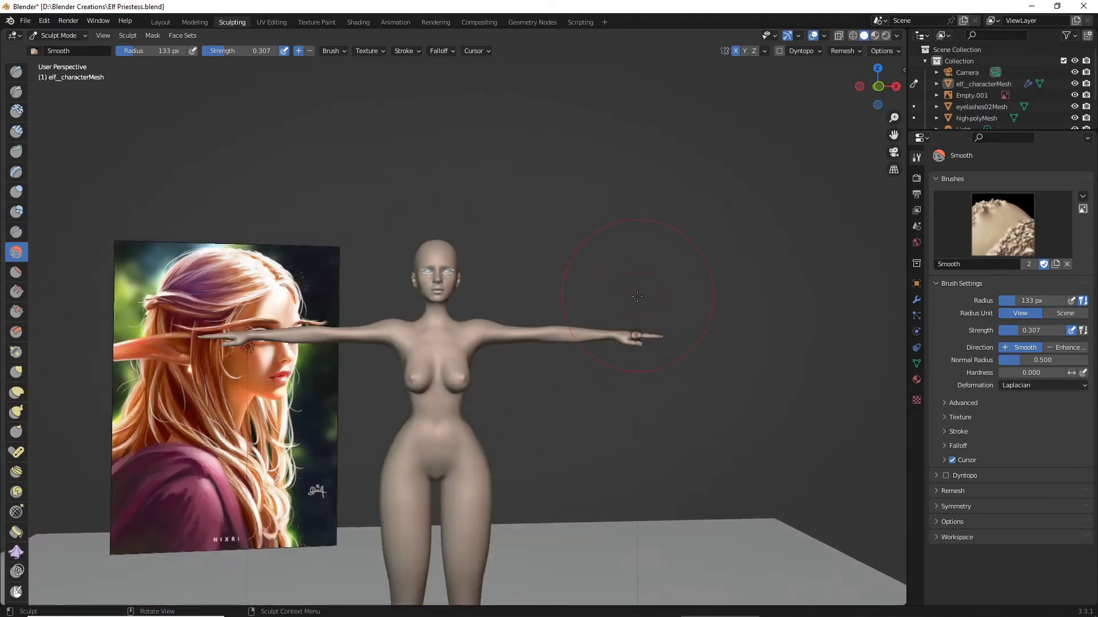
{"action": "scroll", "coordinate": [637, 297], "scroll_direction": "up", "scroll_amount": 1}
{"action": "scroll", "coordinate": [637, 297], "scroll_direction": "up", "scroll_amount": 3}
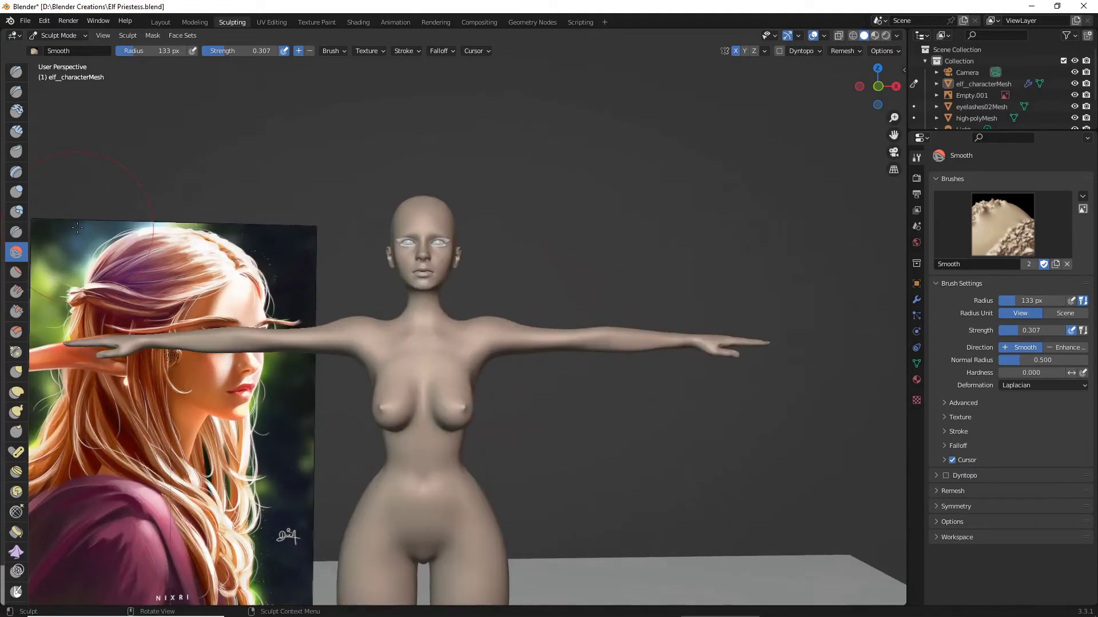
Switch to the Grab brush and examine the neck, jaw and head profile from the front and side
{"action": "left_click", "coordinate": [17, 373]}
{"action": "scroll", "coordinate": [383, 312], "scroll_direction": "up", "scroll_amount": 4}
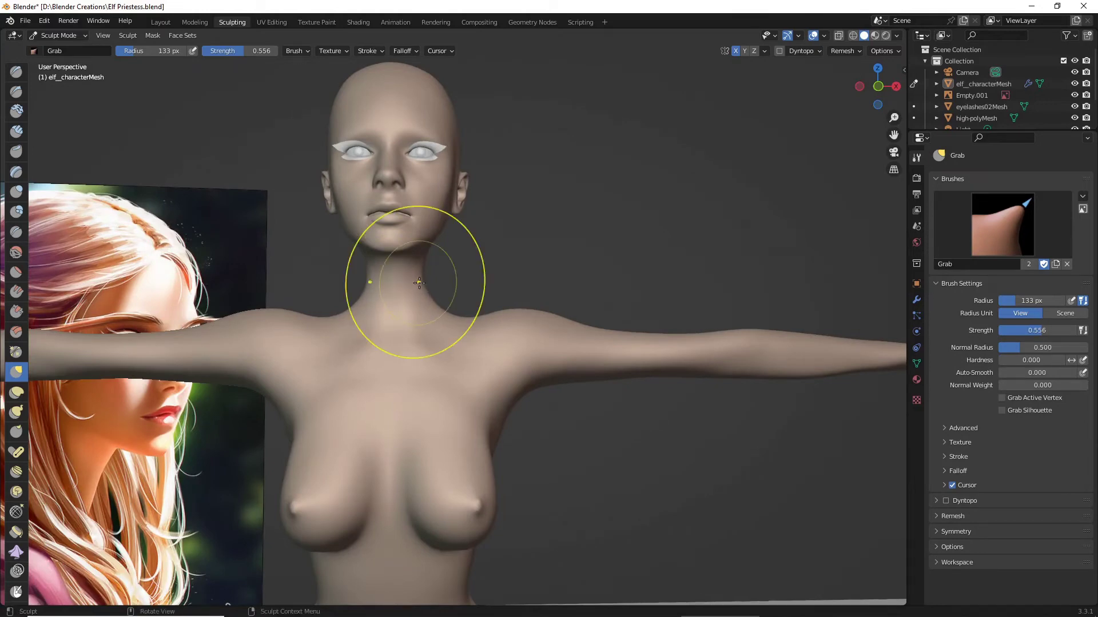
{"action": "scroll", "coordinate": [418, 269], "scroll_direction": "up", "scroll_amount": 2}
{"action": "scroll", "coordinate": [415, 238], "scroll_direction": "down", "scroll_amount": 8}
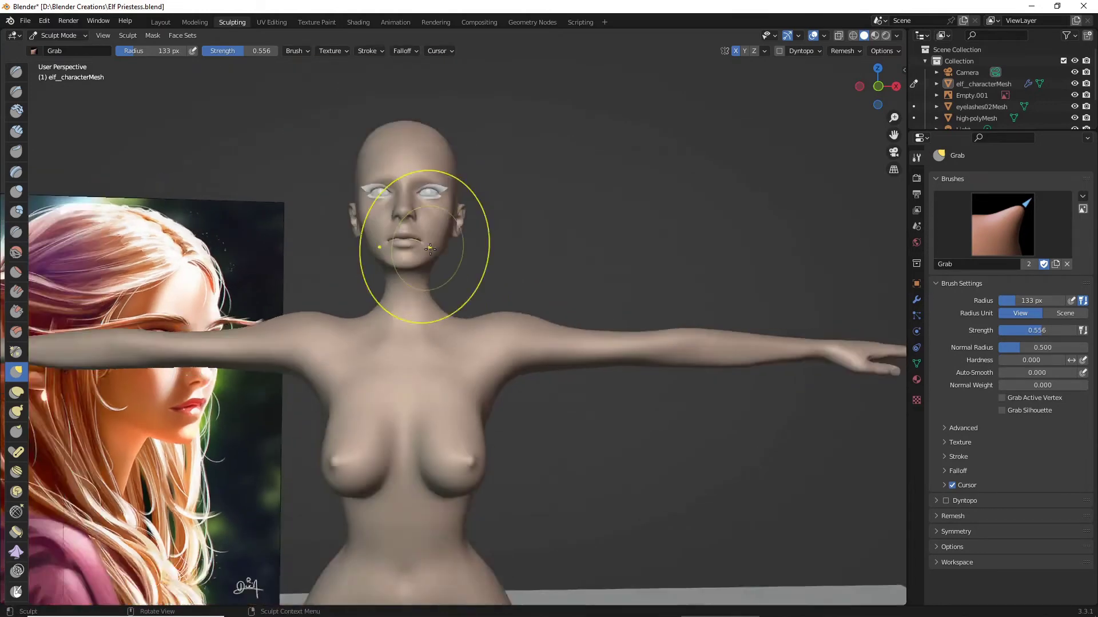
{"action": "mouse_move", "coordinate": [638, 306]}
{"action": "middle_mouse_down"}
{"action": "mouse_move", "coordinate": [468, 306]}
{"action": "mouse_move", "coordinate": [689, 307]}
{"action": "mouse_move", "coordinate": [463, 306]}
{"action": "mouse_move", "coordinate": [590, 307]}
{"action": "mouse_move", "coordinate": [380, 282]}
{"action": "middle_mouse_up"}
{"action": "scroll", "coordinate": [590, 306], "scroll_direction": "up", "scroll_amount": 4}
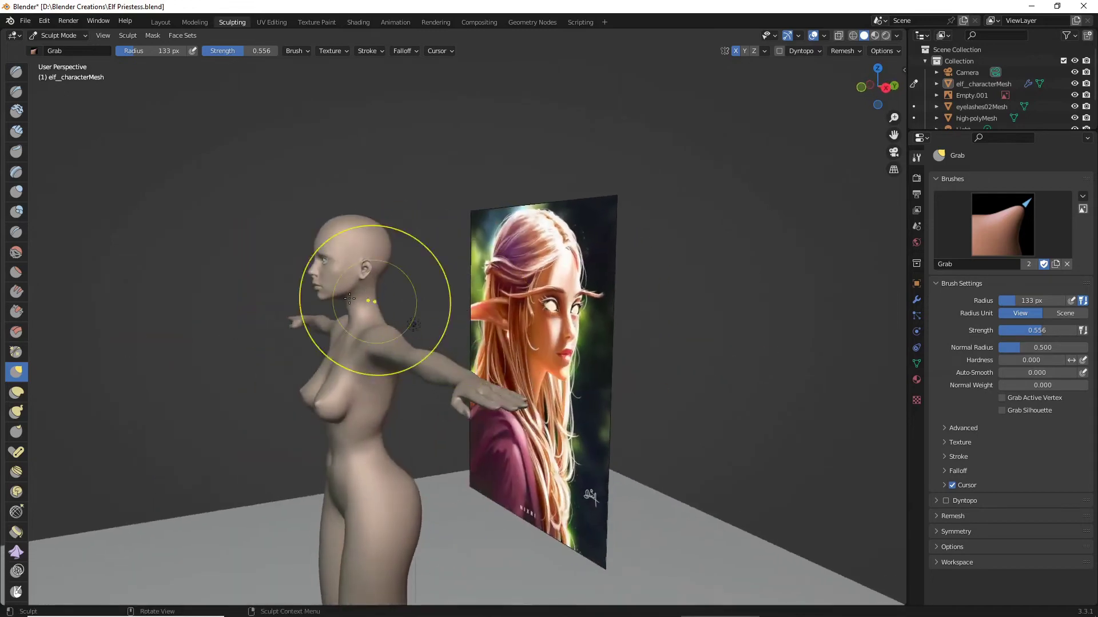
{"action": "scroll", "coordinate": [314, 252], "scroll_direction": "up", "scroll_amount": 4}
{"action": "left_click_drag", "start_coordinate": [894, 135], "coordinate": [1086, 148]}
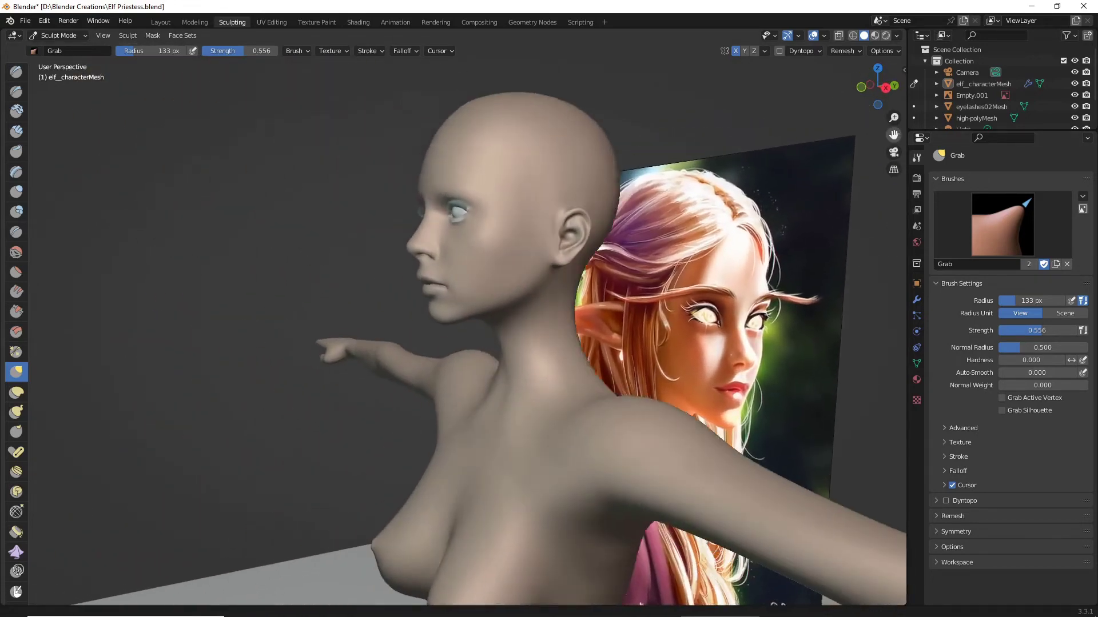
{"action": "scroll", "coordinate": [510, 218], "scroll_direction": "up", "scroll_amount": 4}
{"action": "middle_click_drag", "start_coordinate": [511, 218], "coordinate": [421, 246]}
{"action": "mouse_move", "coordinate": [382, 303]}
{"action": "middle_mouse_down"}
{"action": "mouse_move", "coordinate": [320, 311]}
{"action": "mouse_move", "coordinate": [372, 289]}
{"action": "middle_mouse_up"}
{"action": "scroll", "coordinate": [350, 299], "scroll_direction": "down", "scroll_amount": 3}
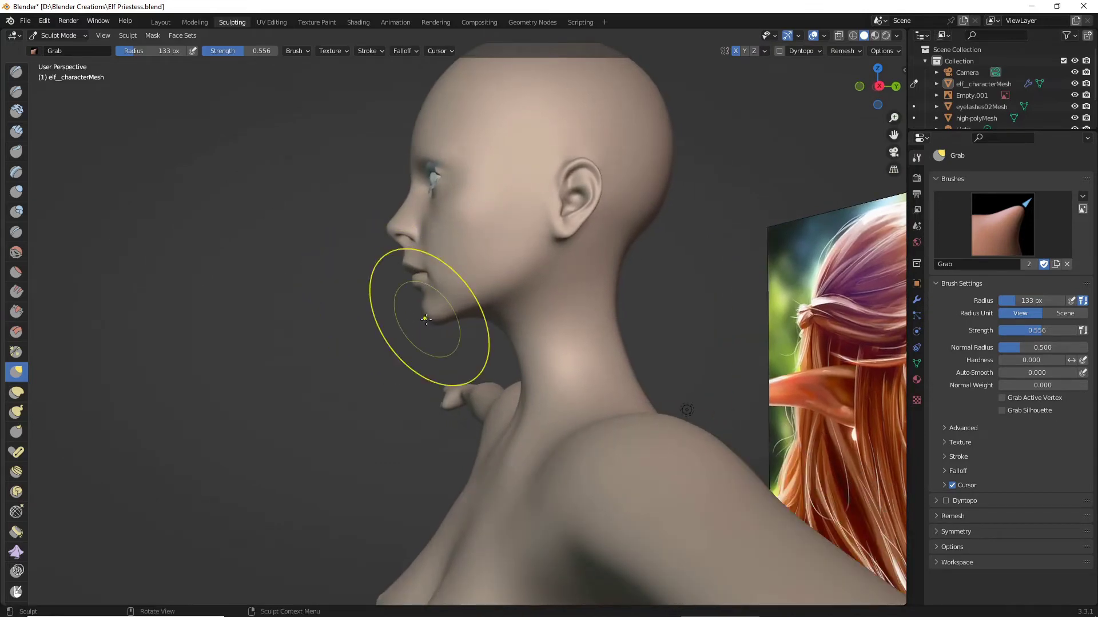
{"action": "middle_click_drag", "start_coordinate": [426, 318], "coordinate": [514, 338]}
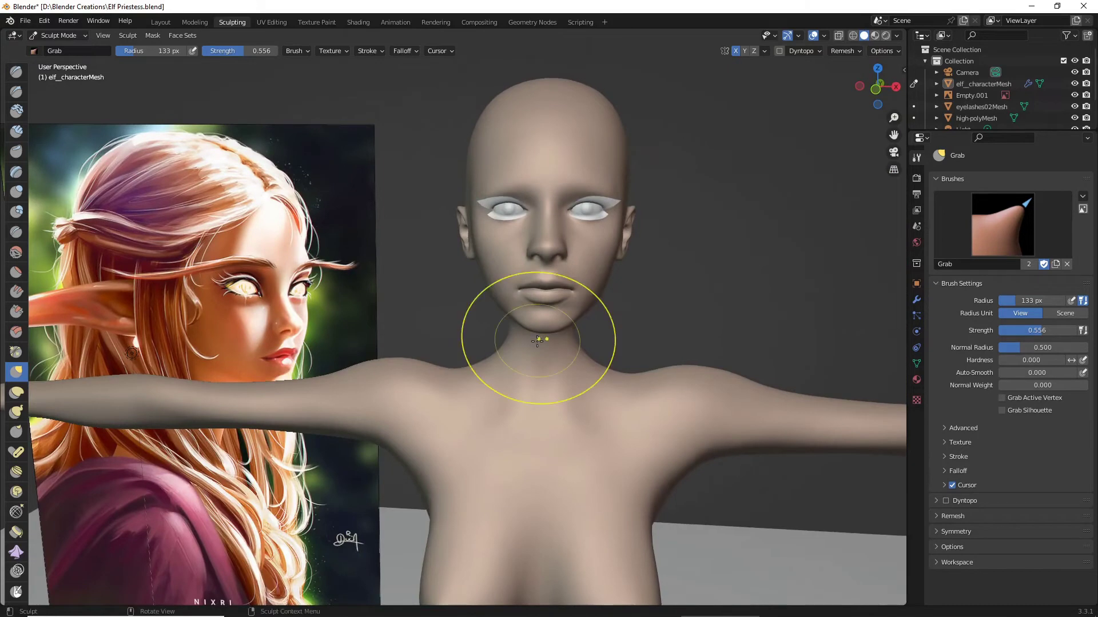
{"action": "scroll", "coordinate": [509, 294], "scroll_direction": "down", "scroll_amount": 3}
{"action": "mouse_move", "coordinate": [509, 294]}
{"action": "middle_mouse_down"}
{"action": "mouse_move", "coordinate": [641, 295]}
{"action": "mouse_move", "coordinate": [510, 294]}
{"action": "middle_mouse_up"}
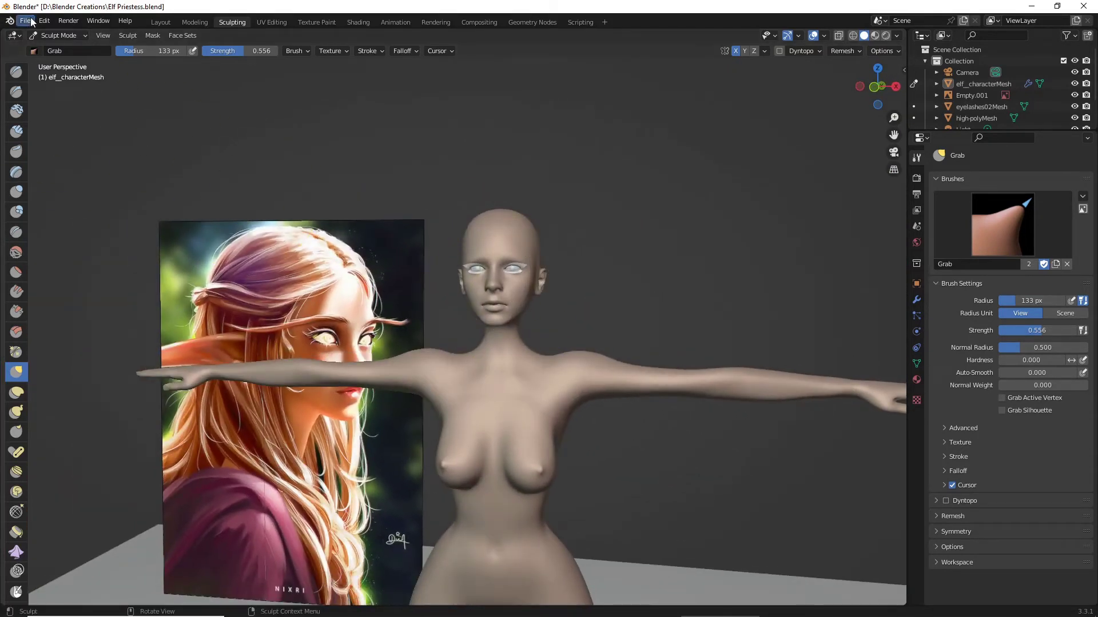
{"action": "left_click", "coordinate": [27, 20]}
{"action": "left_click", "coordinate": [69, 111]}
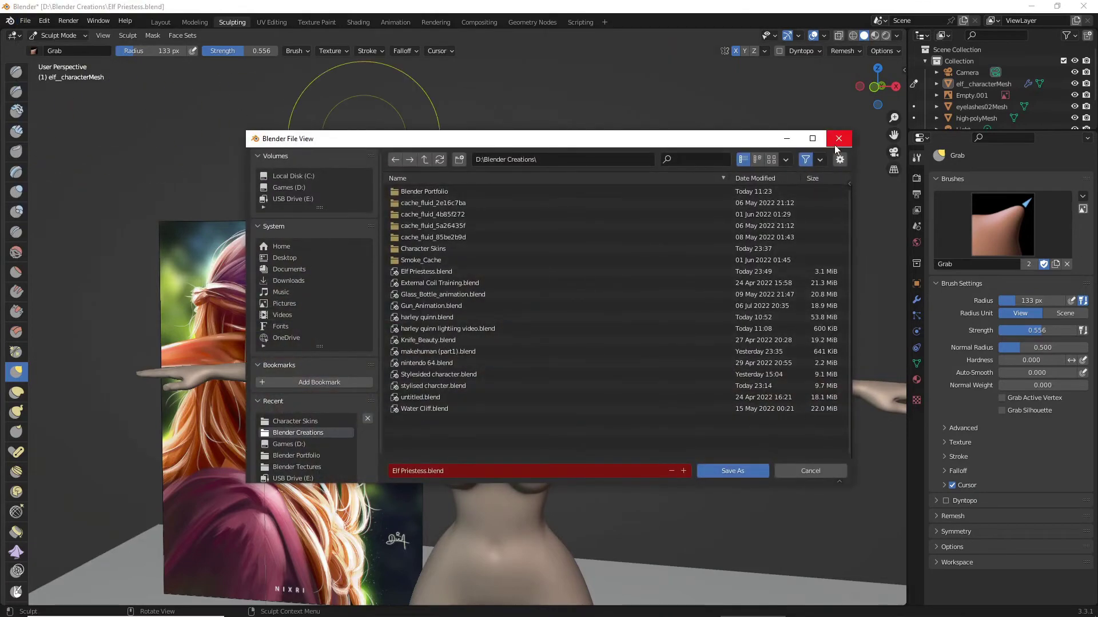
{"action": "left_click", "coordinate": [837, 140]}
Save the current changes to Elf Priestess.blend
{"action": "scroll", "coordinate": [514, 297], "scroll_direction": "down", "scroll_amount": 3}
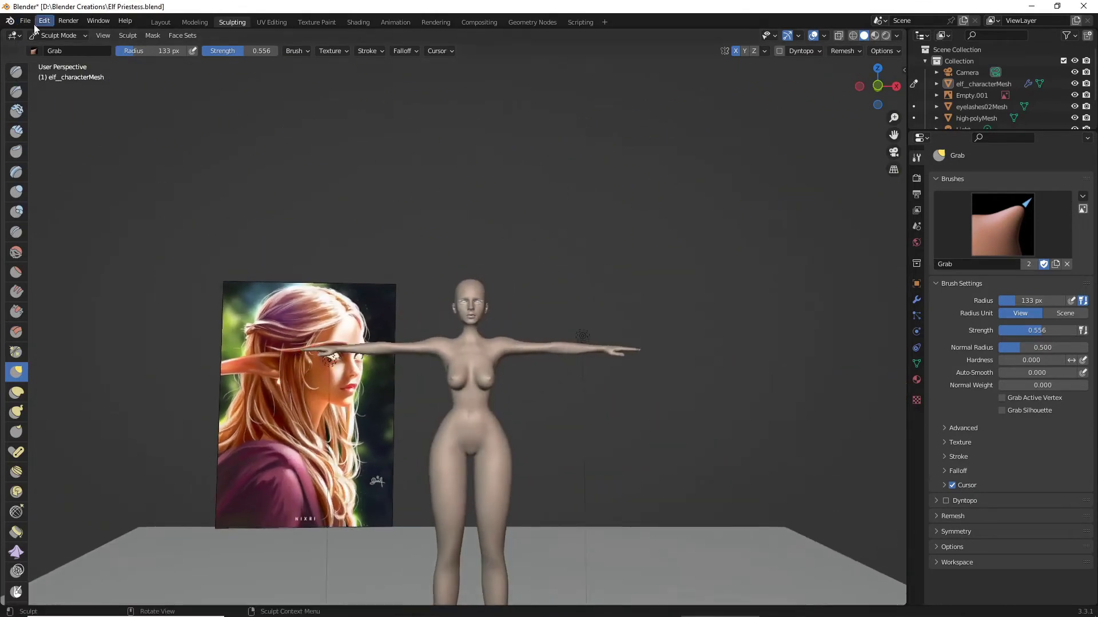
{"action": "left_click", "coordinate": [26, 21]}
{"action": "left_click", "coordinate": [43, 101]}
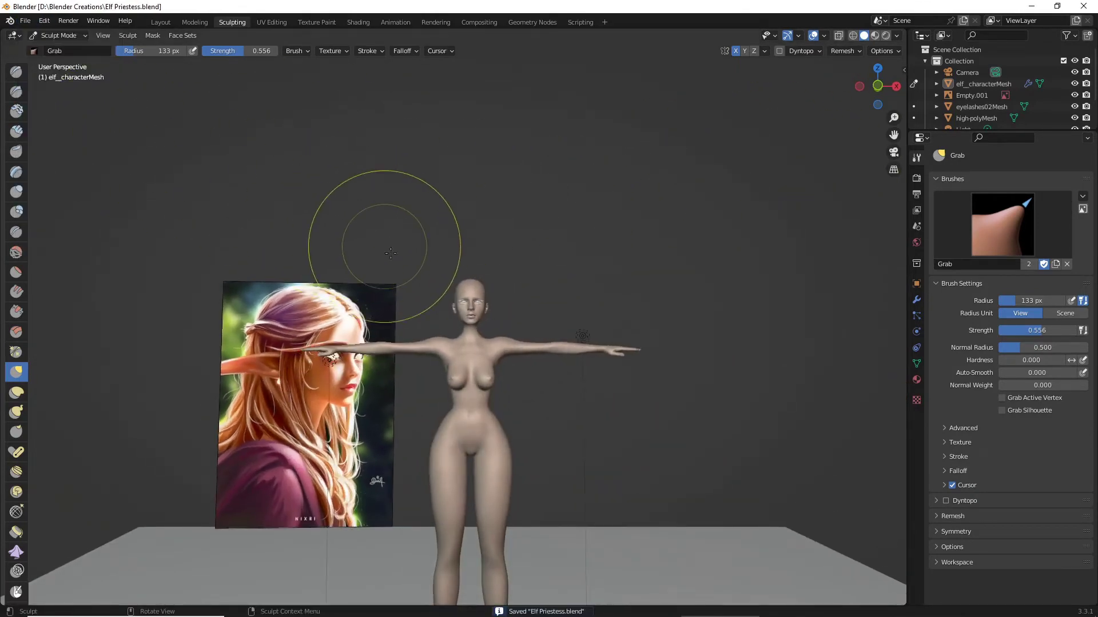
Examine the full-length figure from head to feet beside the reference image
{"action": "middle_click_drag", "start_coordinate": [380, 208], "coordinate": [387, 265]}
{"action": "scroll", "coordinate": [662, 285], "scroll_direction": "down", "scroll_amount": 3}
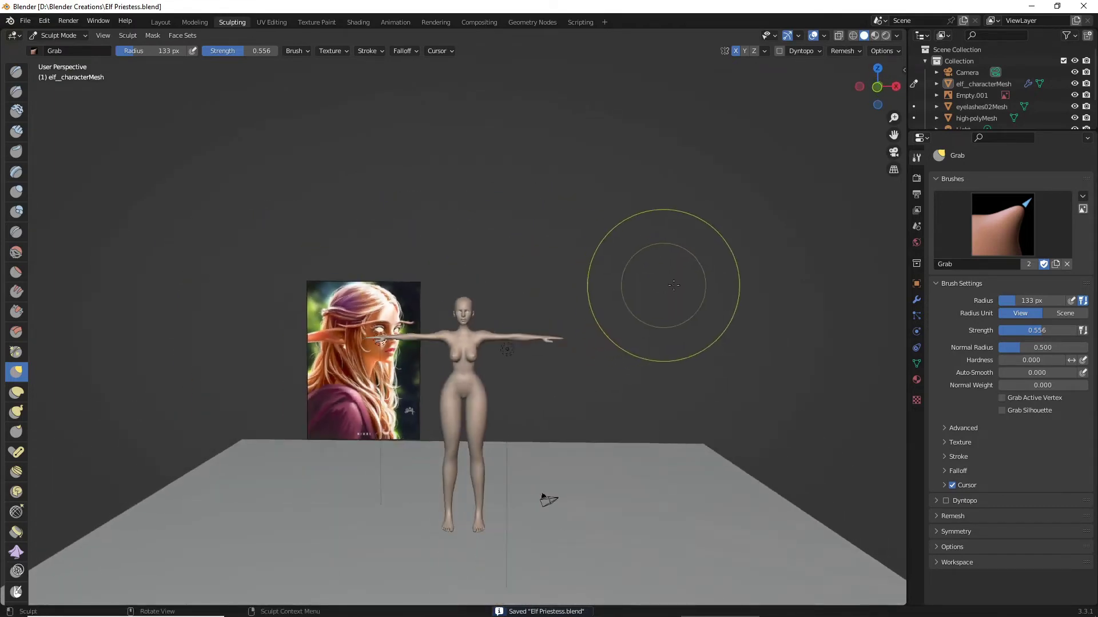
{"action": "scroll", "coordinate": [671, 274], "scroll_direction": "up", "scroll_amount": 1}
{"action": "left_click_drag", "start_coordinate": [889, 131], "coordinate": [875, 41]}
{"action": "scroll", "coordinate": [771, 169], "scroll_direction": "up", "scroll_amount": 2}
{"action": "middle_click_drag", "start_coordinate": [657, 151], "coordinate": [670, 198]}
{"action": "scroll", "coordinate": [670, 198], "scroll_direction": "down", "scroll_amount": 3}
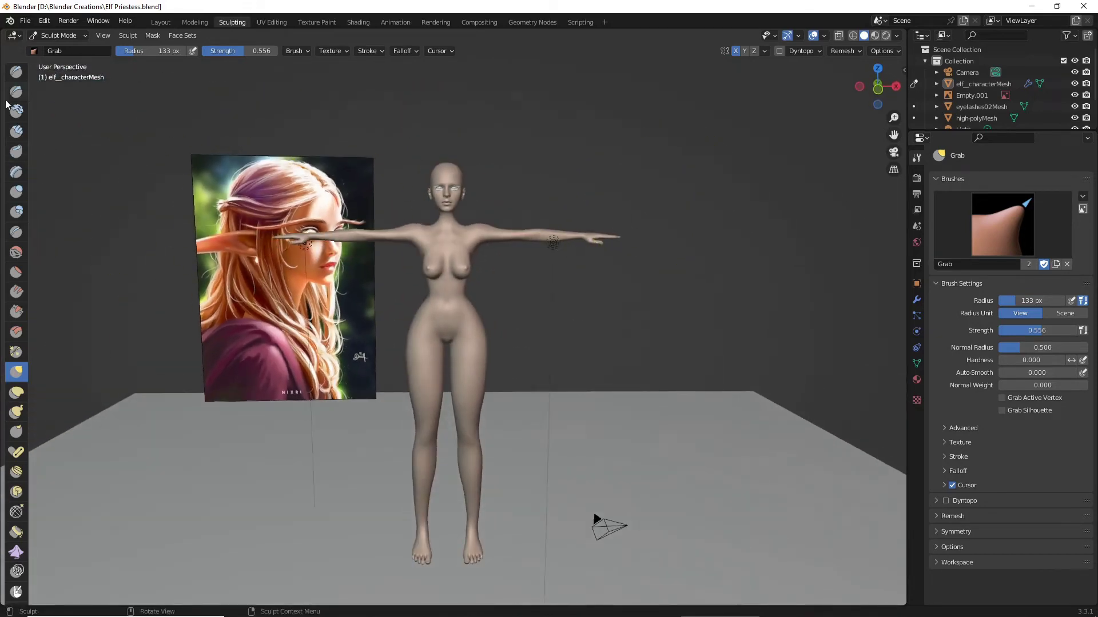
Try a Draw brush stroke across the abdomen near the navel and undo it
{"action": "left_click", "coordinate": [16, 192]}
{"action": "scroll", "coordinate": [406, 271], "scroll_direction": "up", "scroll_amount": 6}
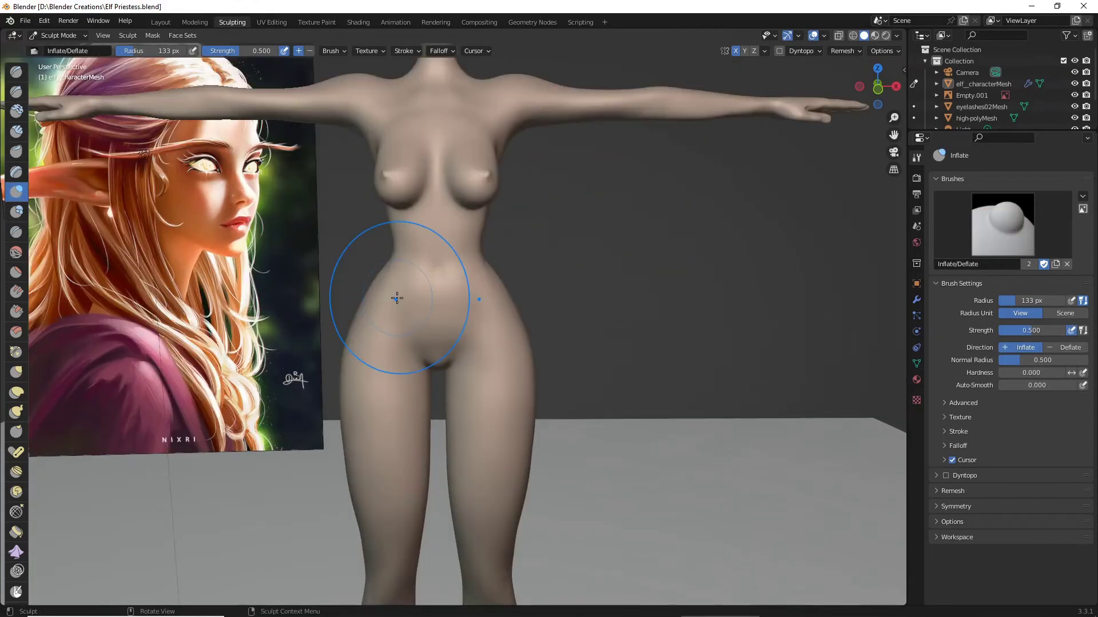
{"action": "middle_click_drag", "start_coordinate": [427, 258], "coordinate": [323, 209]}
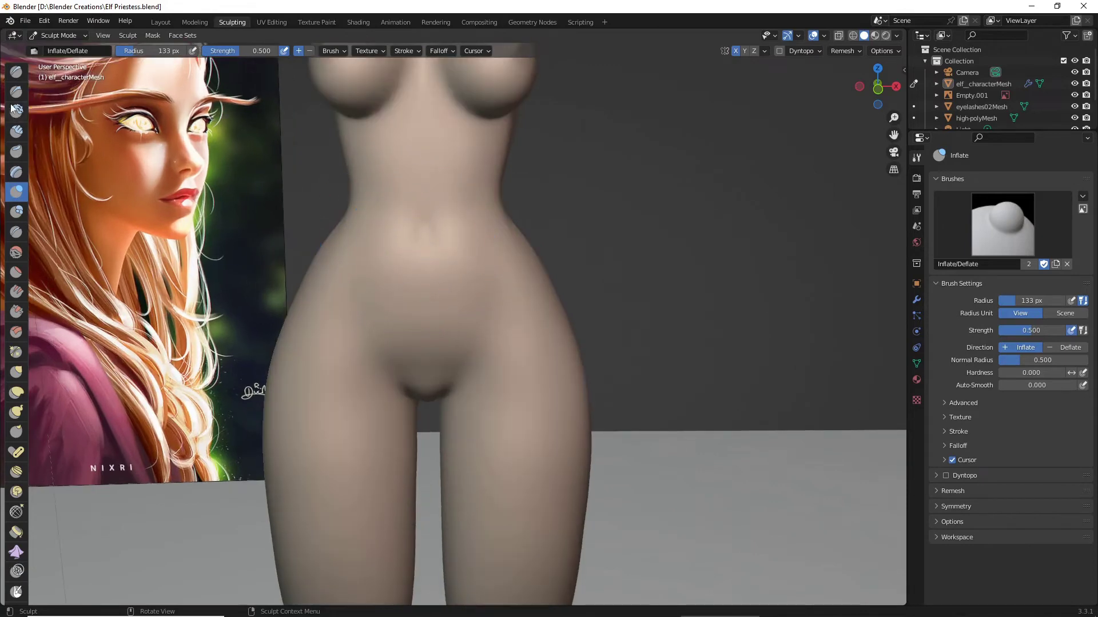
{"action": "left_click", "coordinate": [16, 71]}
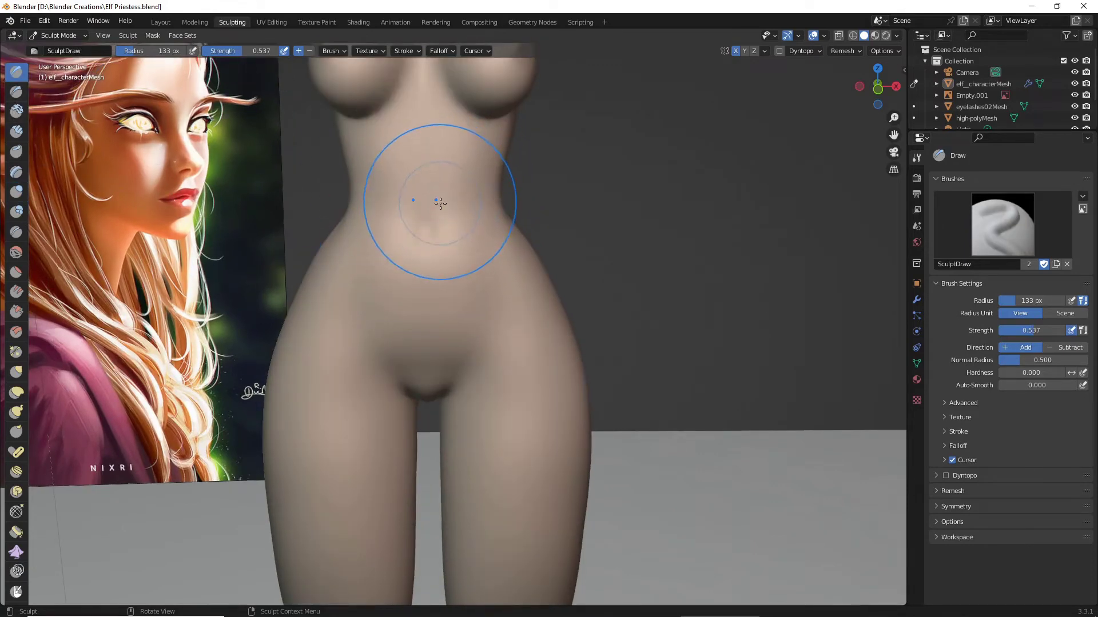
{"action": "left_click_drag", "start_coordinate": [441, 203], "coordinate": [455, 206]}
{"action": "key", "text": "ctrl+z"}
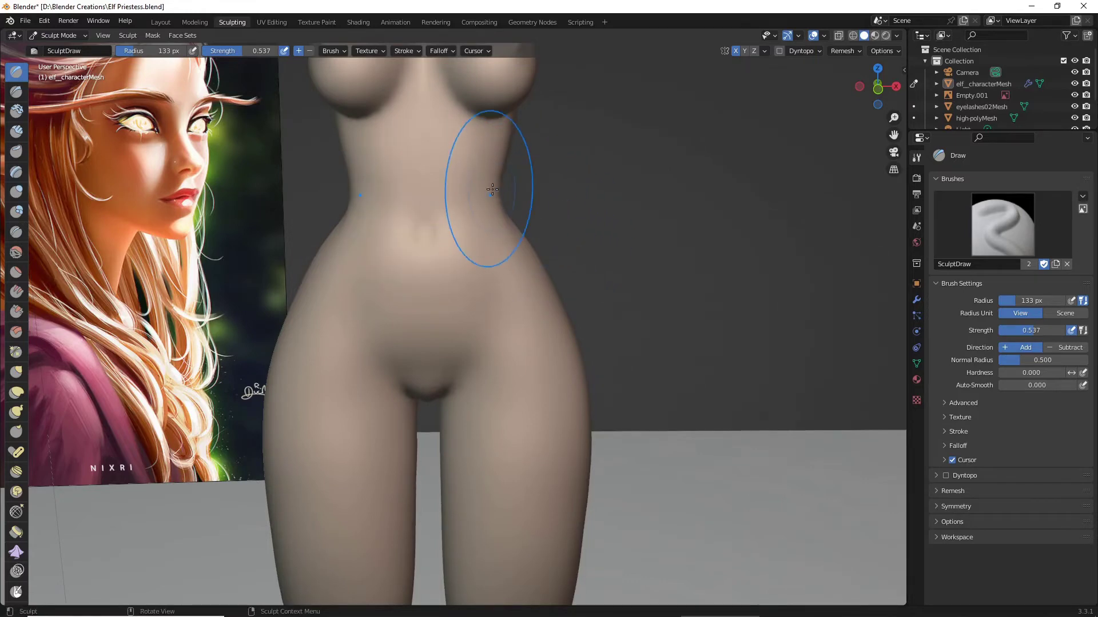
Set the Draw brush to 66 px radius and 0.396 strength, and build up the abdominal muscles above the navel
{"action": "scroll", "coordinate": [490, 188], "scroll_direction": "up", "scroll_amount": 1}
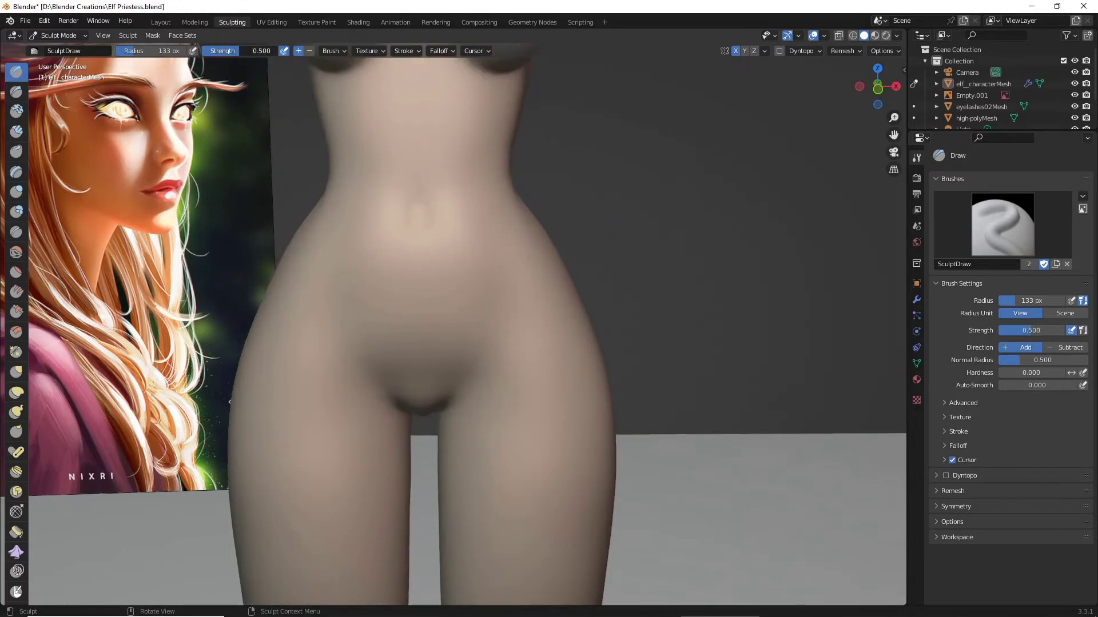
{"action": "left_click_drag", "start_coordinate": [182, 51], "coordinate": [160, 51]}
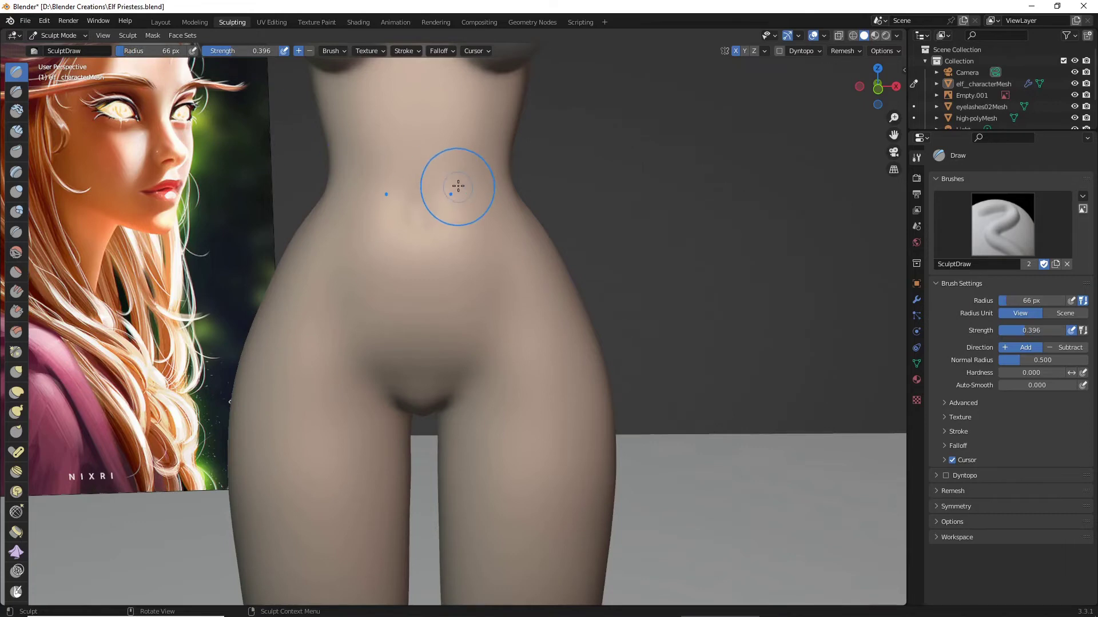
{"action": "mouse_move", "coordinate": [461, 183]}
{"action": "left_mouse_down"}
{"action": "mouse_move", "coordinate": [478, 189]}
{"action": "mouse_move", "coordinate": [452, 179]}
{"action": "left_mouse_up"}
{"action": "mouse_move", "coordinate": [489, 214]}
{"action": "middle_mouse_down"}
{"action": "mouse_move", "coordinate": [426, 179]}
{"action": "mouse_move", "coordinate": [441, 191]}
{"action": "middle_mouse_up"}
{"action": "left_click_drag", "start_coordinate": [458, 157], "coordinate": [471, 152]}
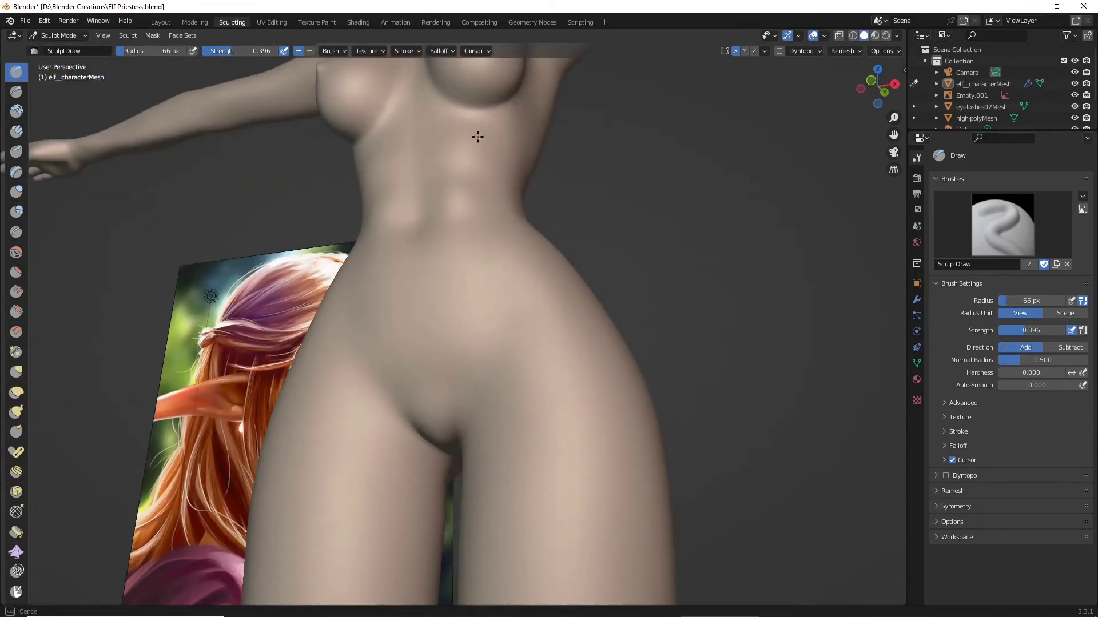
Build up the muscles beside and below the navel with the Draw brush and extend the definition towards the ribs
{"action": "mouse_move", "coordinate": [488, 207]}
{"action": "left_mouse_down"}
{"action": "mouse_move", "coordinate": [469, 246]}
{"action": "mouse_move", "coordinate": [494, 267]}
{"action": "left_mouse_up"}
{"action": "middle_click_drag", "start_coordinate": [471, 258], "coordinate": [531, 314]}
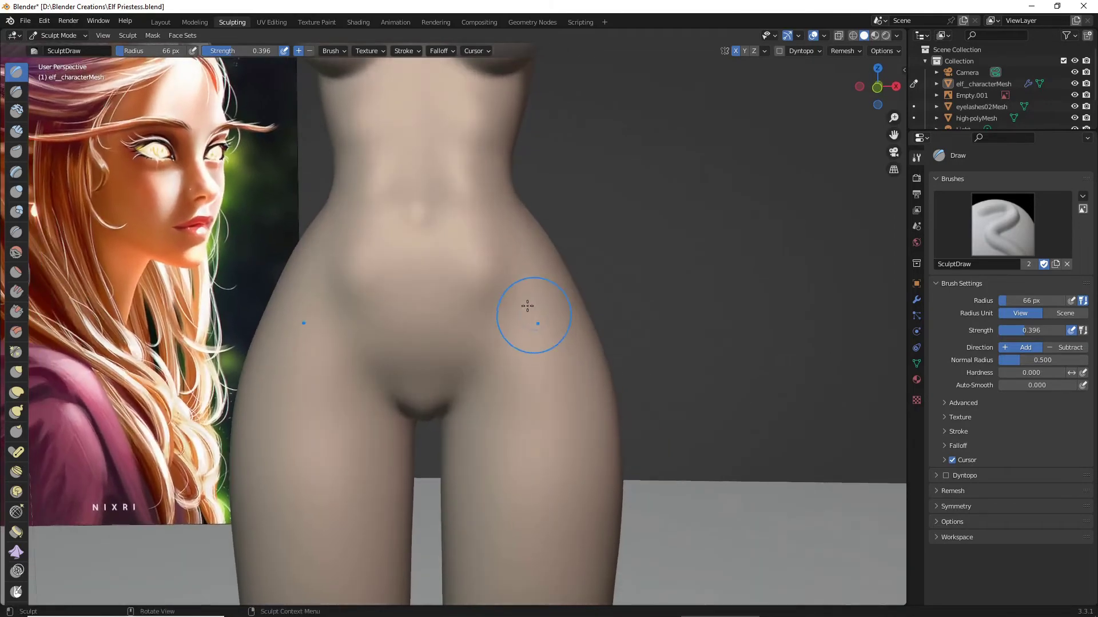
{"action": "left_click_drag", "start_coordinate": [465, 255], "coordinate": [475, 251]}
{"action": "mouse_move", "coordinate": [475, 251]}
{"action": "middle_mouse_down"}
{"action": "mouse_move", "coordinate": [490, 253]}
{"action": "mouse_move", "coordinate": [507, 286]}
{"action": "mouse_move", "coordinate": [490, 249]}
{"action": "middle_mouse_up"}
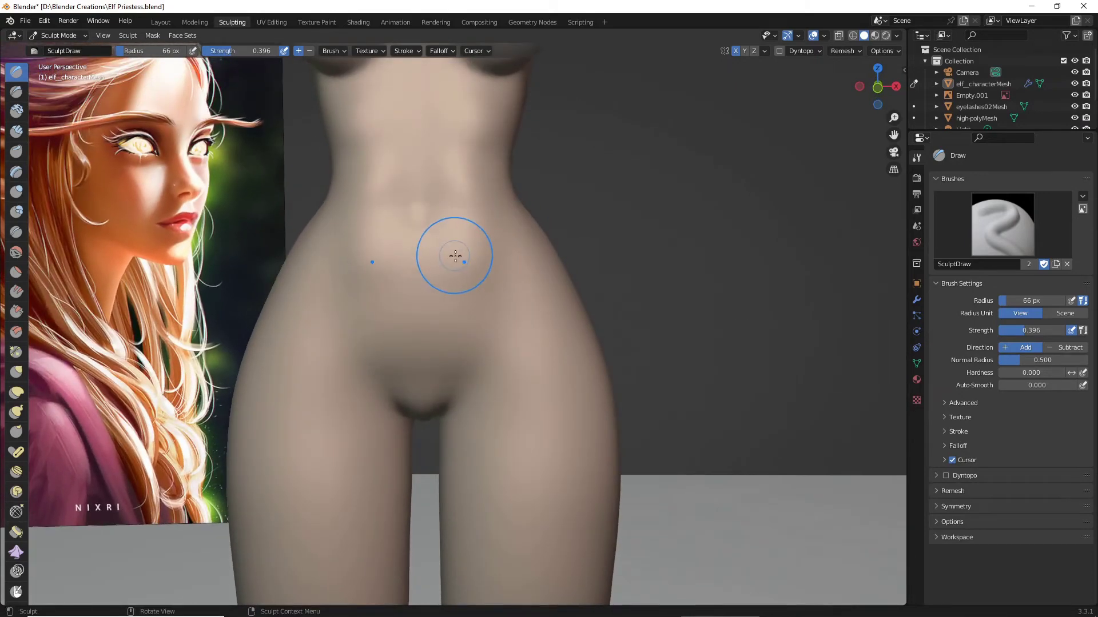
{"action": "mouse_move", "coordinate": [461, 252]}
{"action": "left_mouse_down"}
{"action": "mouse_move", "coordinate": [474, 246]}
{"action": "mouse_move", "coordinate": [472, 264]}
{"action": "left_mouse_up"}
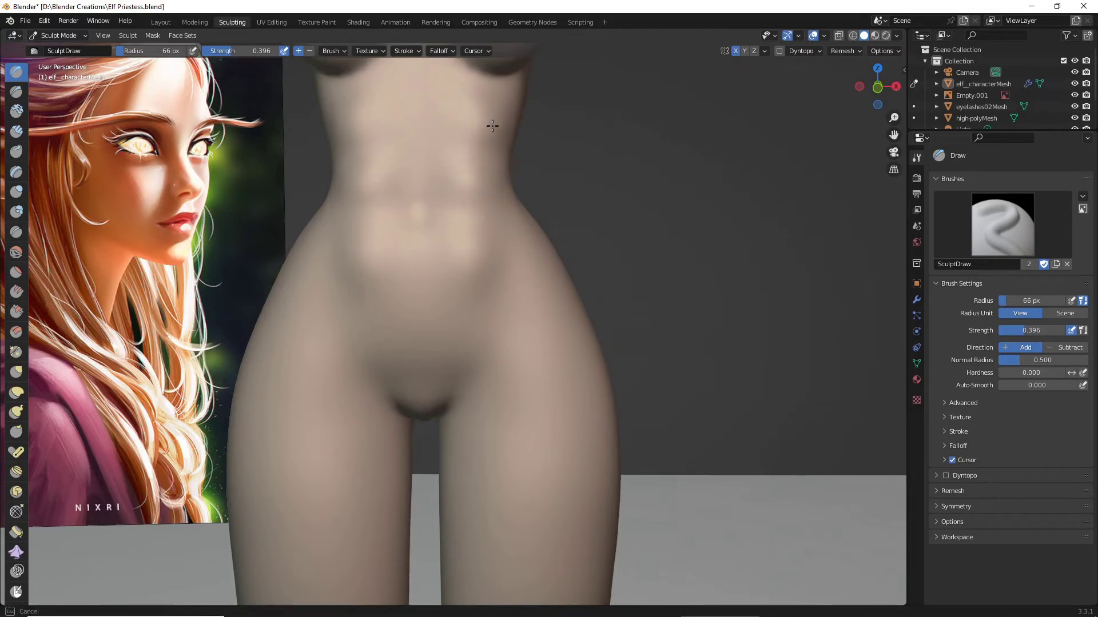
{"action": "mouse_move", "coordinate": [490, 209]}
{"action": "middle_mouse_down"}
{"action": "mouse_move", "coordinate": [469, 211]}
{"action": "mouse_move", "coordinate": [532, 217]}
{"action": "mouse_move", "coordinate": [498, 214]}
{"action": "middle_mouse_up"}
{"action": "scroll", "coordinate": [491, 224], "scroll_direction": "up", "scroll_amount": 2}
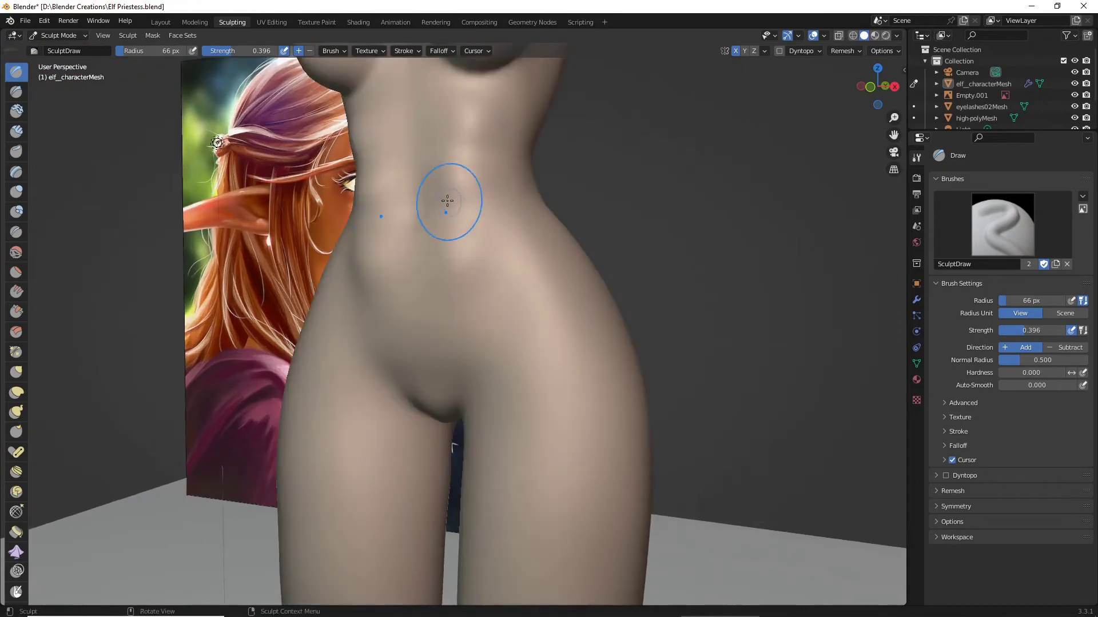
Carve a horizontal crease across the abdomen at navel level with the Draw Sharp brush at 34 px radius and 0.700 strength
{"action": "middle_click_drag", "start_coordinate": [438, 166], "coordinate": [466, 179]}
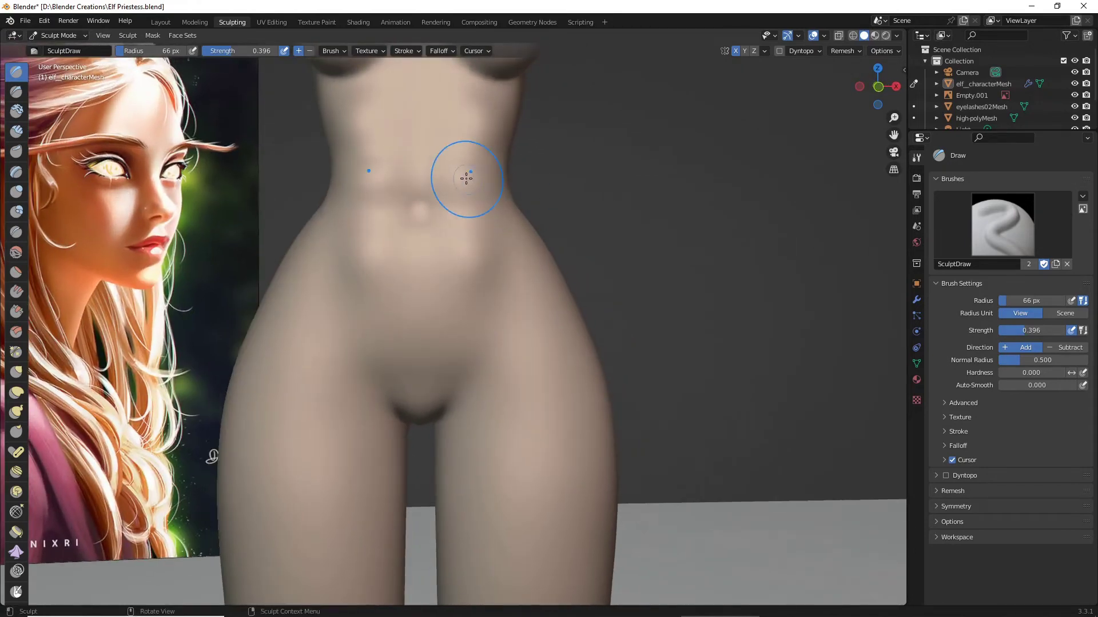
{"action": "middle_click_drag", "start_coordinate": [559, 167], "coordinate": [326, 186]}
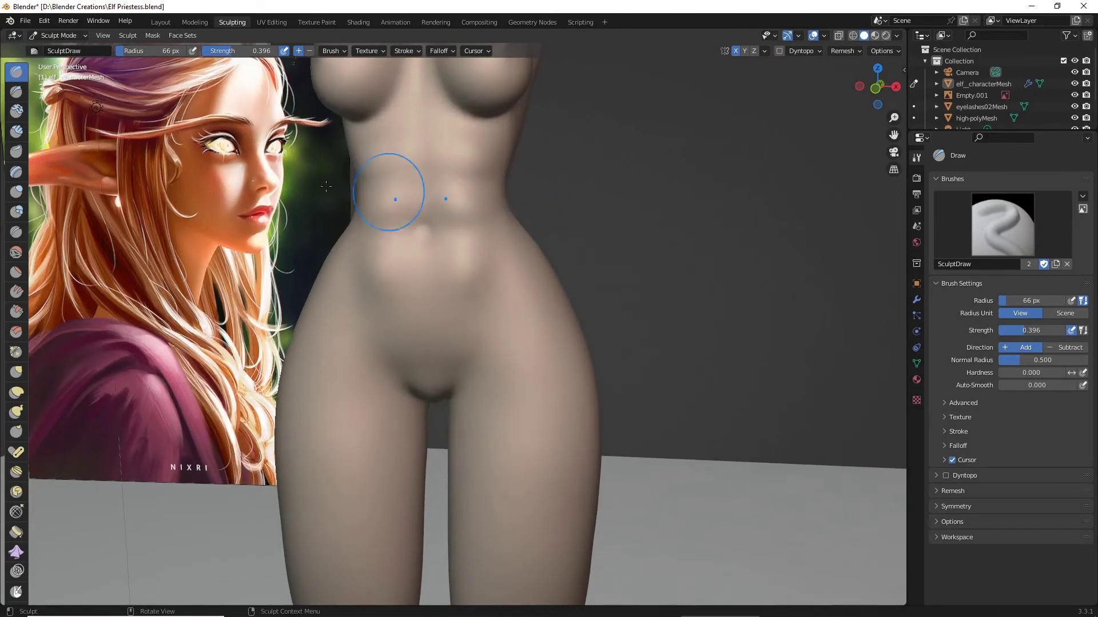
{"action": "left_click", "coordinate": [17, 92]}
{"action": "scroll", "coordinate": [385, 191], "scroll_direction": "up", "scroll_amount": 3}
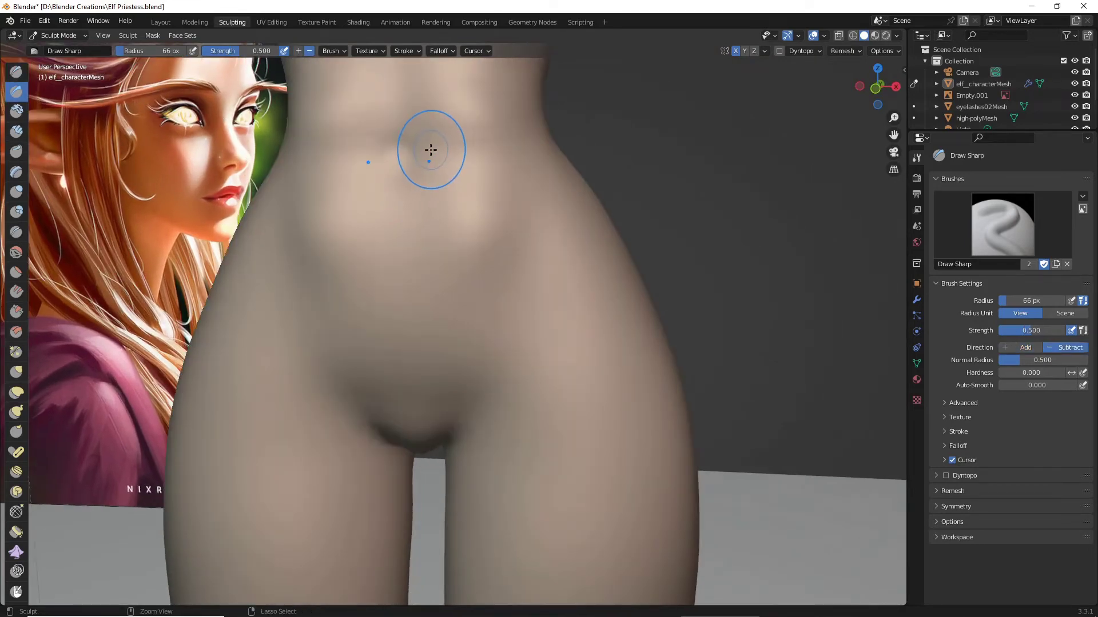
{"action": "mouse_move", "coordinate": [417, 160]}
{"action": "left_mouse_down"}
{"action": "mouse_move", "coordinate": [511, 156]}
{"action": "mouse_move", "coordinate": [479, 153]}
{"action": "mouse_move", "coordinate": [502, 142]}
{"action": "mouse_move", "coordinate": [437, 152]}
{"action": "mouse_move", "coordinate": [490, 143]}
{"action": "mouse_move", "coordinate": [463, 150]}
{"action": "left_mouse_up"}
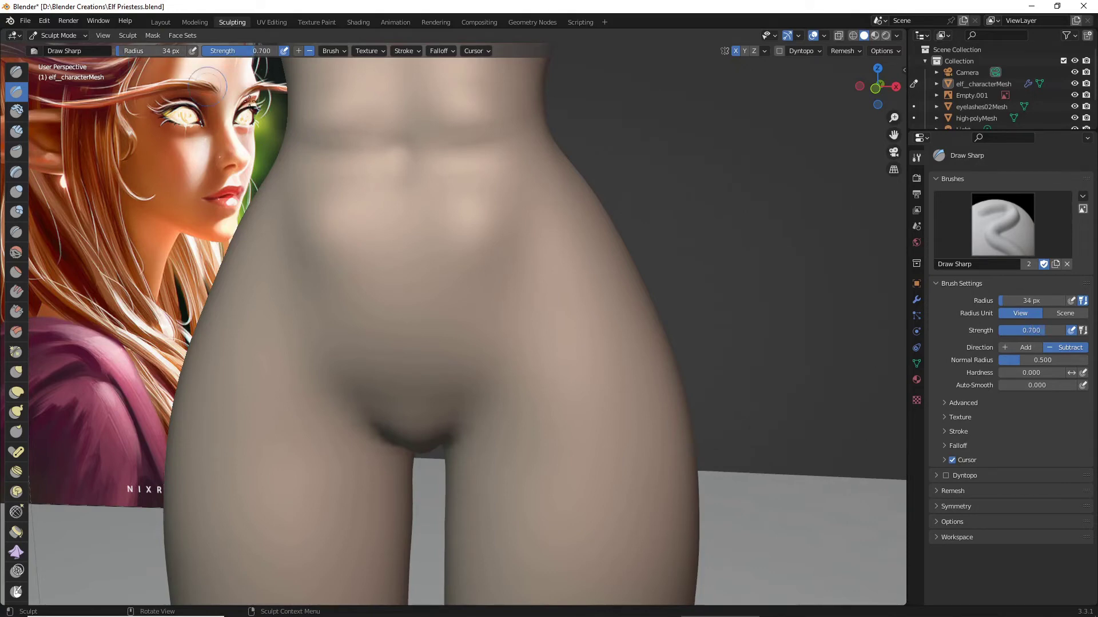
{"action": "mouse_move", "coordinate": [419, 153]}
{"action": "left_mouse_down"}
{"action": "mouse_move", "coordinate": [516, 135]}
{"action": "mouse_move", "coordinate": [505, 144]}
{"action": "left_mouse_up"}
Apply the Subdivision modifier on the elf character mesh
{"action": "scroll", "coordinate": [505, 146], "scroll_direction": "down", "scroll_amount": 5}
{"action": "mouse_move", "coordinate": [558, 195]}
{"action": "middle_mouse_down"}
{"action": "mouse_move", "coordinate": [466, 187]}
{"action": "mouse_move", "coordinate": [506, 187]}
{"action": "middle_mouse_up"}
{"action": "scroll", "coordinate": [504, 191], "scroll_direction": "up", "scroll_amount": 3}
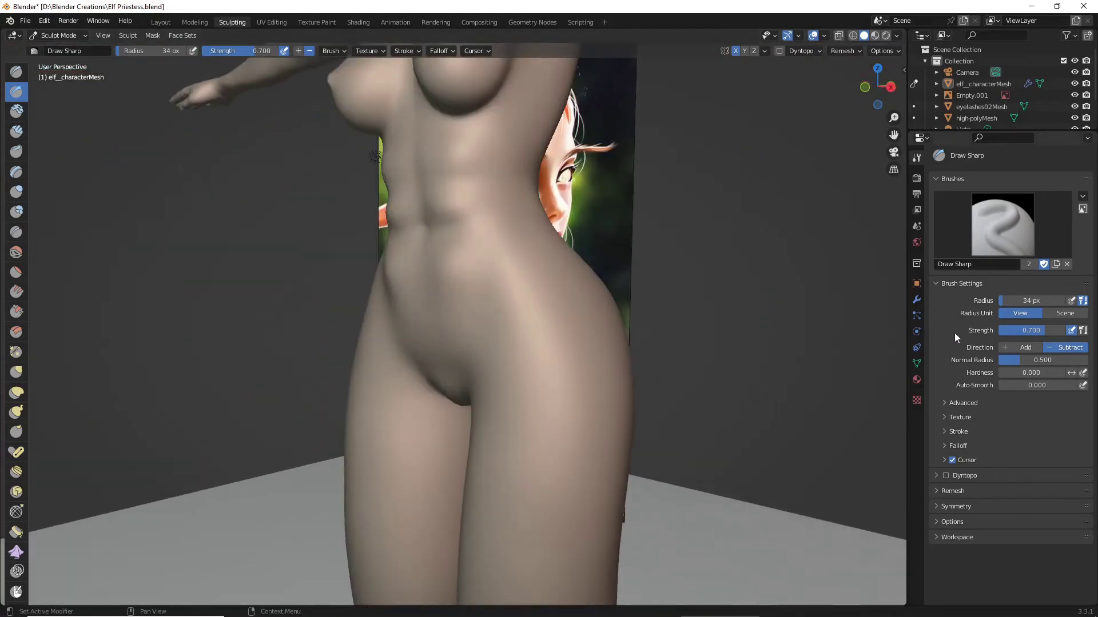
{"action": "left_click", "coordinate": [916, 302]}
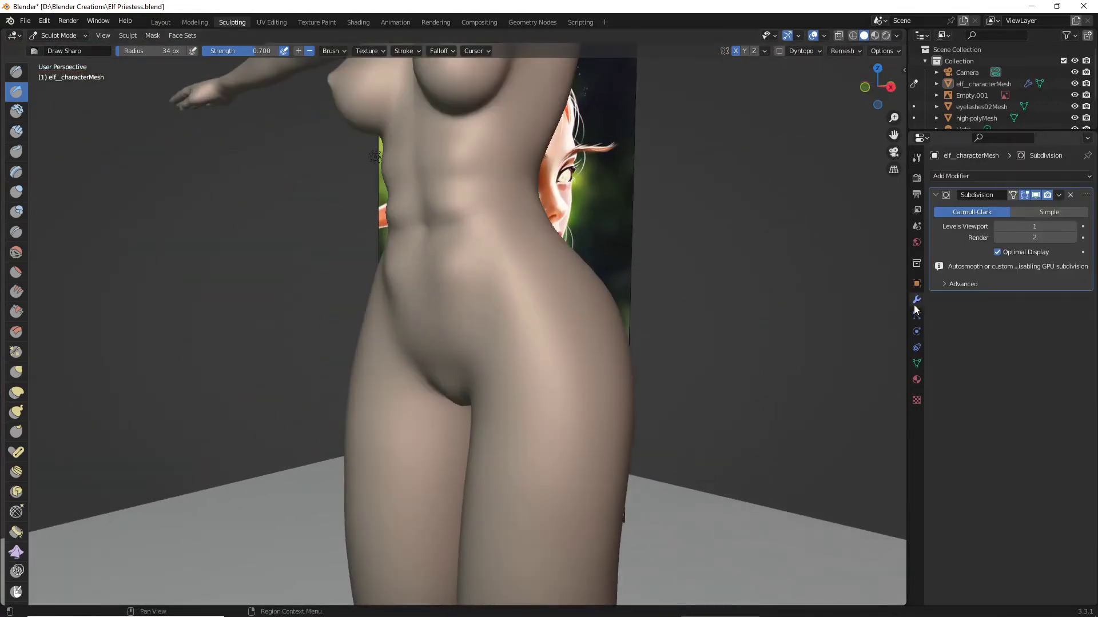
{"action": "left_click", "coordinate": [1059, 195]}
{"action": "left_click", "coordinate": [1024, 211]}
Carve the vertical midline groove between the abdominal muscles, from below the chest to just under the navel, with the Draw Sharp brush
{"action": "scroll", "coordinate": [526, 213], "scroll_direction": "up", "scroll_amount": 2}
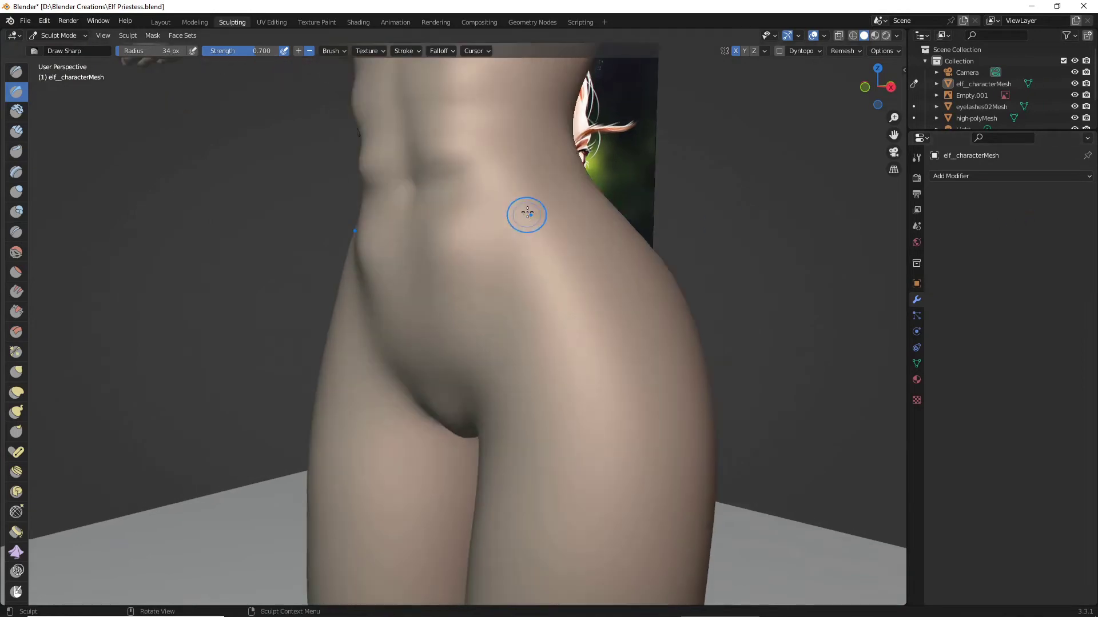
{"action": "middle_click_drag", "start_coordinate": [492, 213], "coordinate": [544, 225]}
{"action": "scroll", "coordinate": [503, 200], "scroll_direction": "up", "scroll_amount": 2}
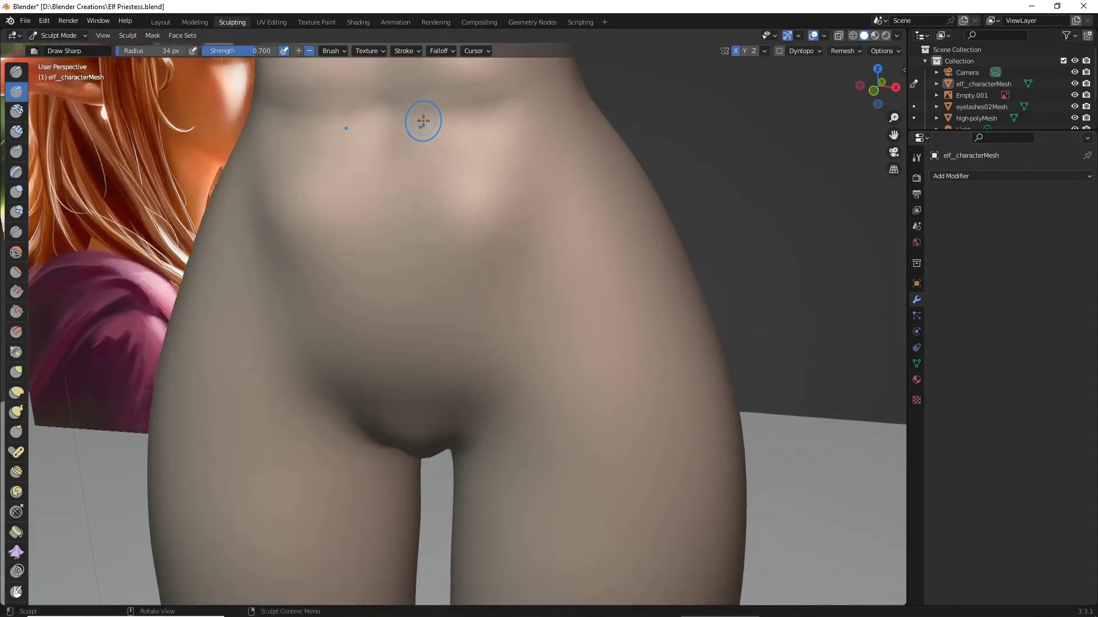
{"action": "scroll", "coordinate": [498, 118], "scroll_direction": "down", "scroll_amount": 3}
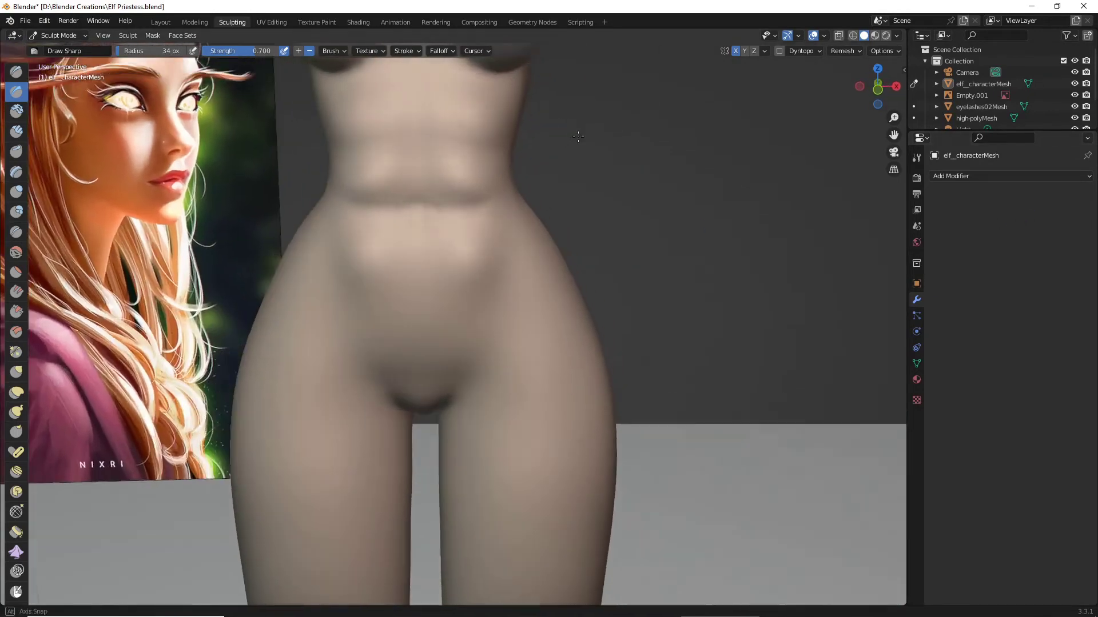
{"action": "scroll", "coordinate": [465, 134], "scroll_direction": "up", "scroll_amount": 1}
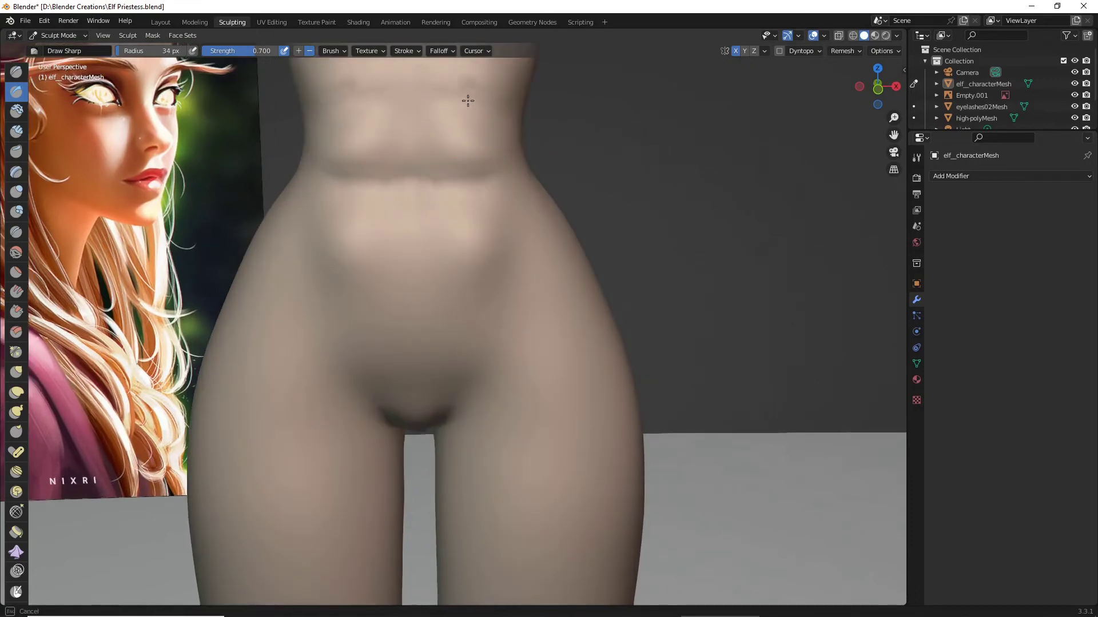
{"action": "scroll", "coordinate": [470, 121], "scroll_direction": "down", "scroll_amount": 2}
{"action": "middle_click_drag", "start_coordinate": [470, 122], "coordinate": [475, 160]}
{"action": "left_click_drag", "start_coordinate": [423, 223], "coordinate": [422, 134]}
{"action": "scroll", "coordinate": [427, 202], "scroll_direction": "down", "scroll_amount": 3}
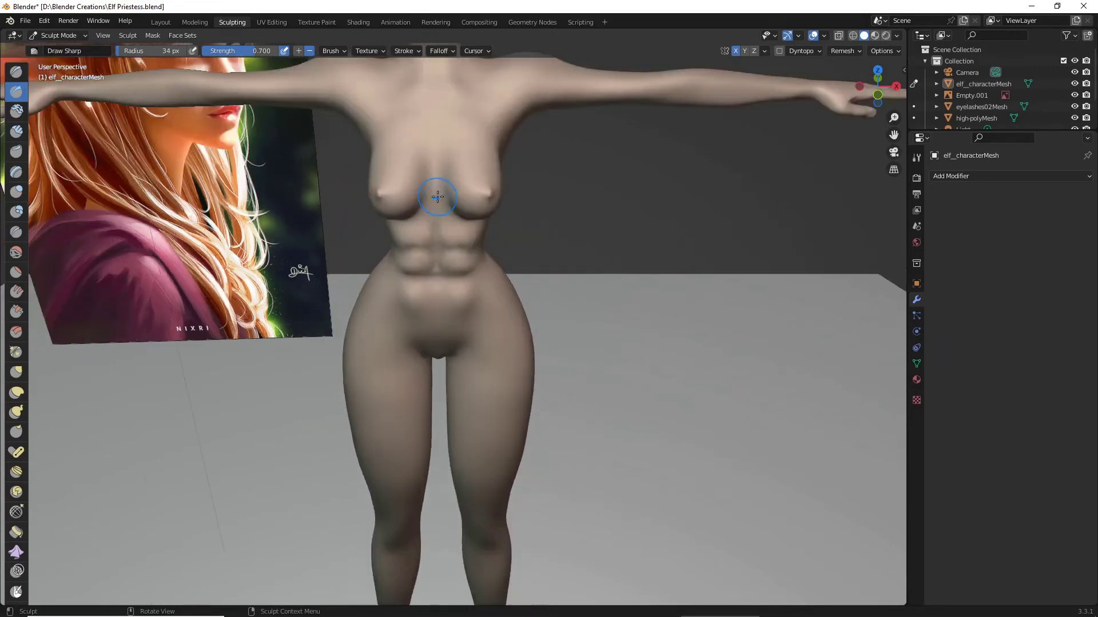
{"action": "scroll", "coordinate": [434, 183], "scroll_direction": "up", "scroll_amount": 4}
{"action": "left_click_drag", "start_coordinate": [417, 225], "coordinate": [423, 292]}
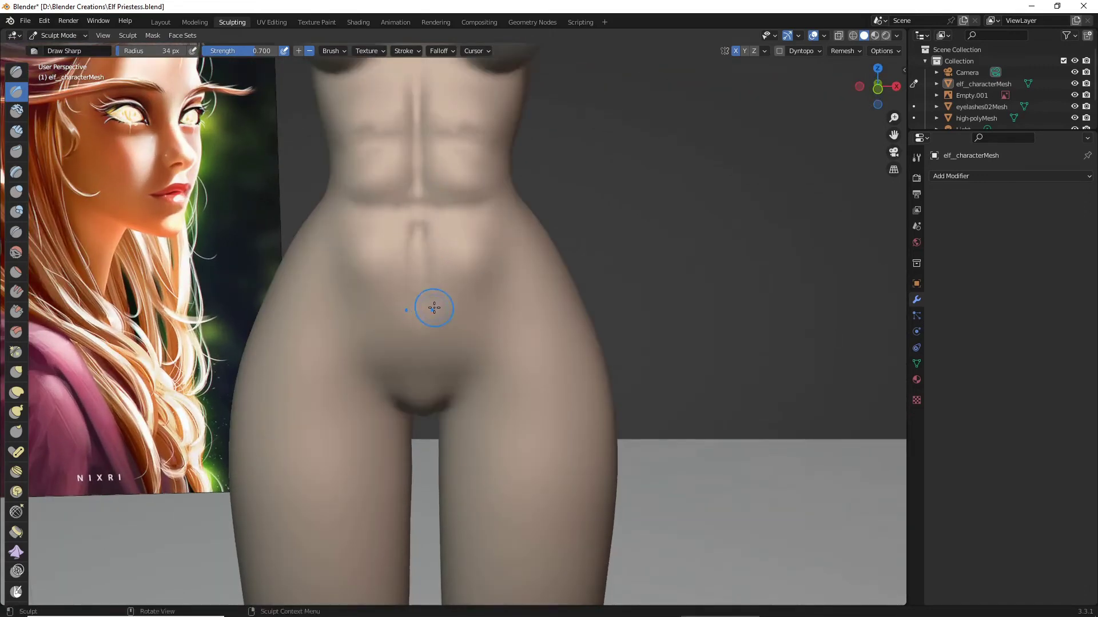
Extend the midline groove from the navel further down the lower abdomen with the Draw Sharp brush
{"action": "middle_click_drag", "start_coordinate": [434, 308], "coordinate": [404, 260]}
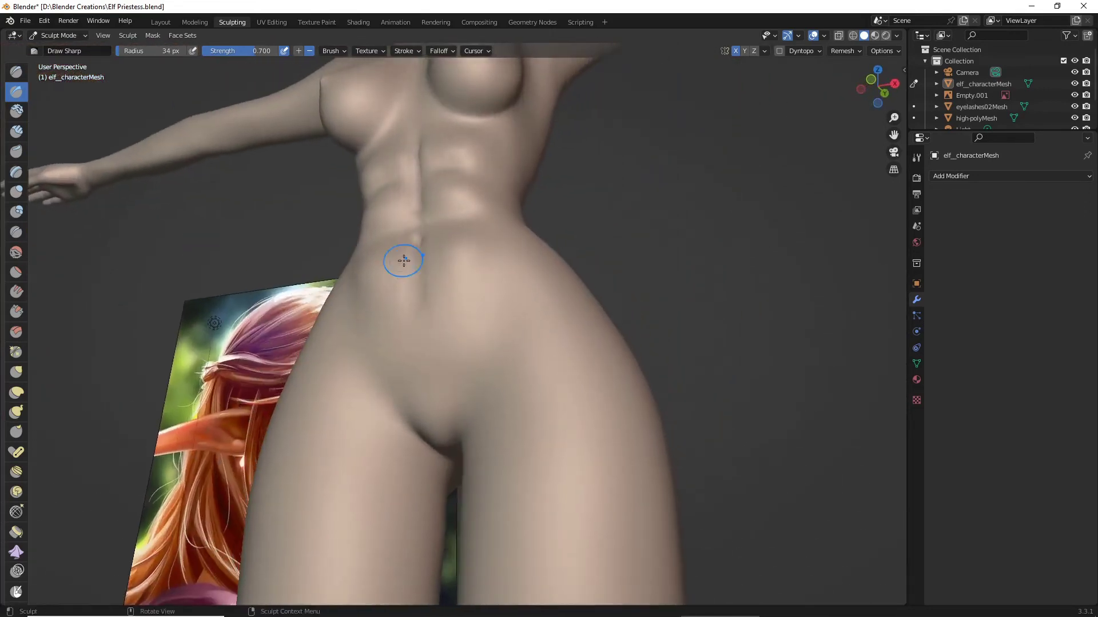
{"action": "scroll", "coordinate": [400, 306], "scroll_direction": "up", "scroll_amount": 2}
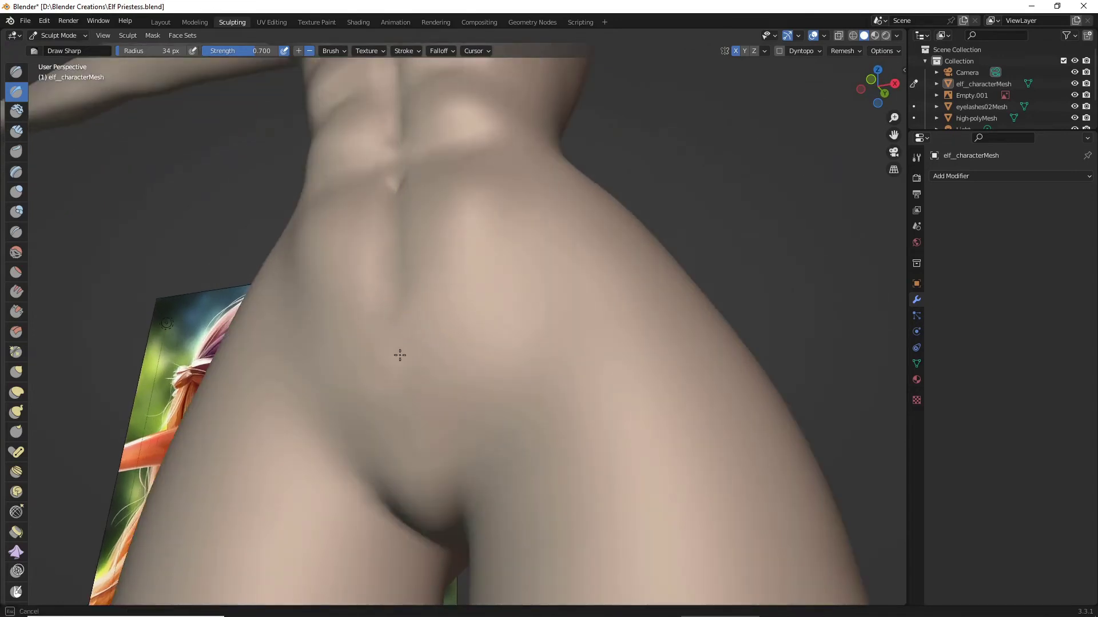
{"action": "left_click_drag", "start_coordinate": [391, 295], "coordinate": [395, 297]}
{"action": "scroll", "coordinate": [430, 308], "scroll_direction": "down", "scroll_amount": 2}
{"action": "key", "text": "ctrl+z"}
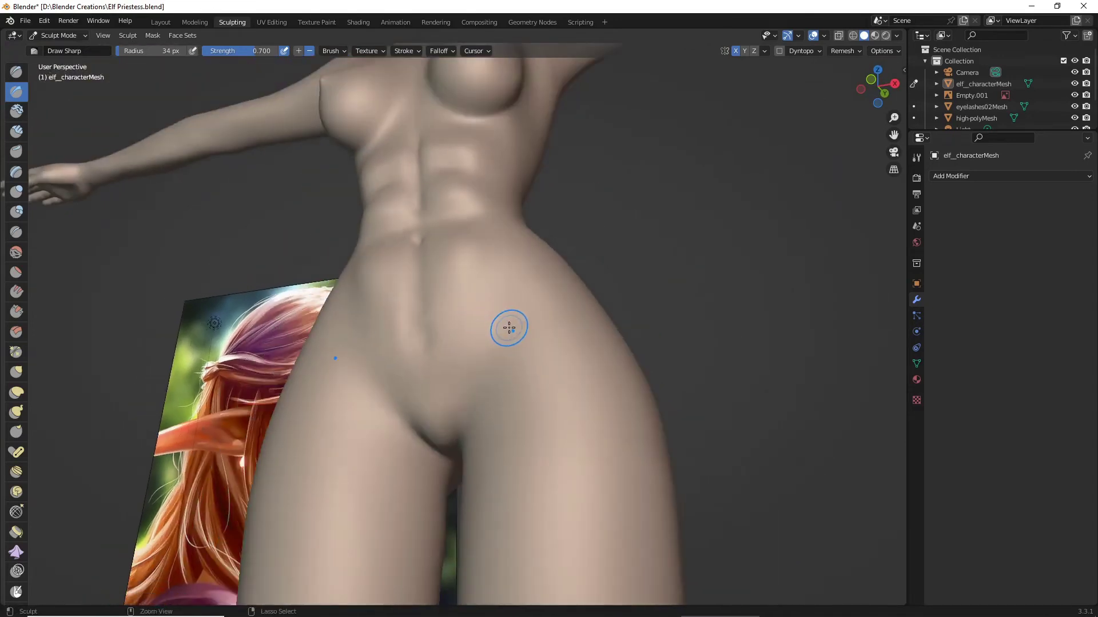
{"action": "mouse_move", "coordinate": [509, 329]}
{"action": "middle_mouse_down"}
{"action": "mouse_move", "coordinate": [620, 351]}
{"action": "mouse_move", "coordinate": [474, 284]}
{"action": "middle_mouse_up"}
{"action": "scroll", "coordinate": [474, 284], "scroll_direction": "up", "scroll_amount": 3}
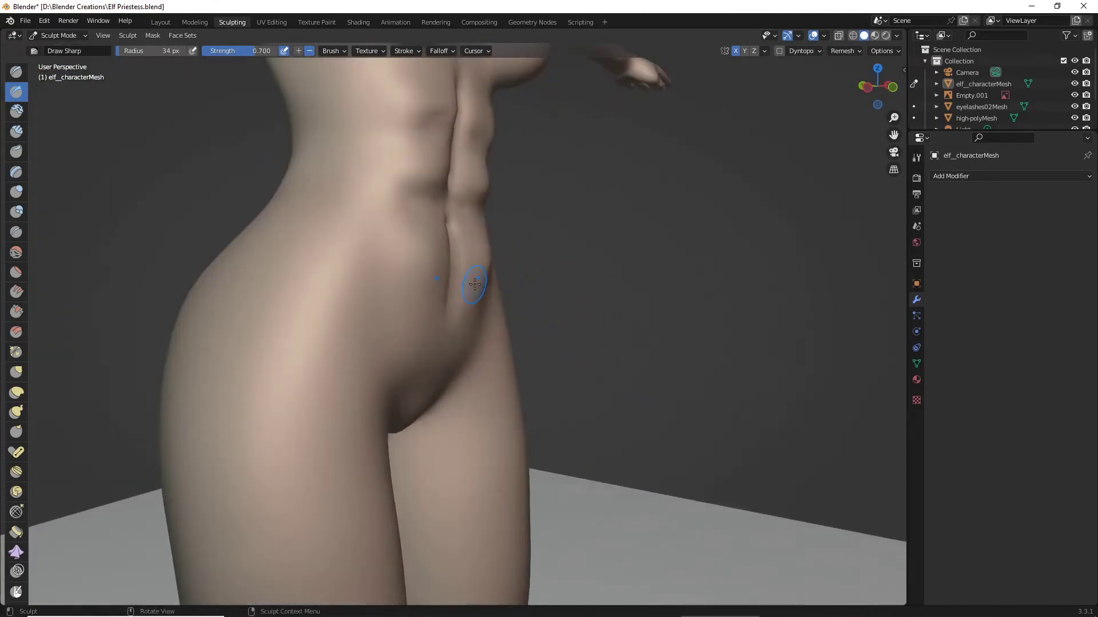
{"action": "scroll", "coordinate": [145, 220], "scroll_direction": "down", "scroll_amount": 2}
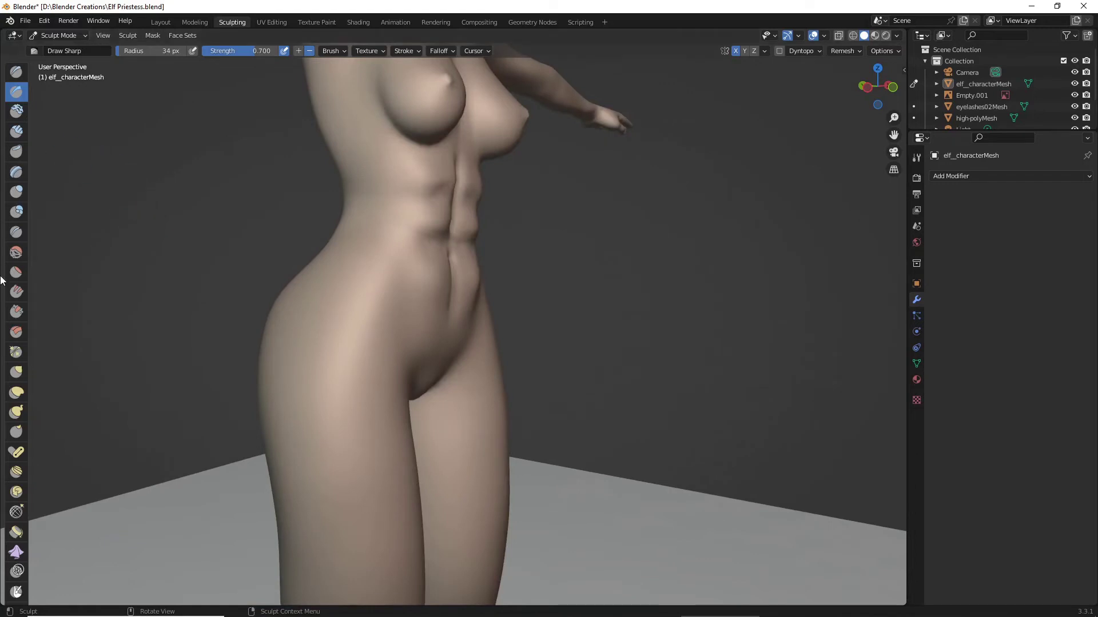
Soften the carved abdominal muscles and side waist with the Smooth brush at 141 px radius and 0.307 strength
{"action": "left_click", "coordinate": [16, 252]}
{"action": "scroll", "coordinate": [352, 159], "scroll_direction": "up", "scroll_amount": 1}
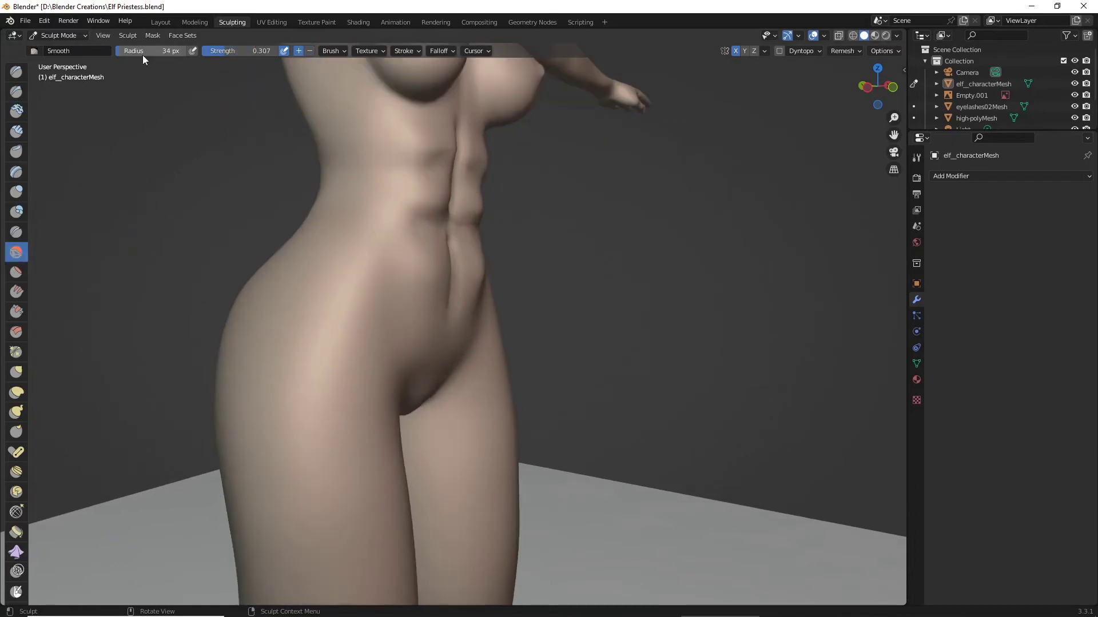
{"action": "left_click_drag", "start_coordinate": [382, 216], "coordinate": [395, 247]}
{"action": "mouse_move", "coordinate": [404, 180]}
{"action": "left_mouse_down"}
{"action": "mouse_move", "coordinate": [400, 153]}
{"action": "mouse_move", "coordinate": [401, 223]}
{"action": "left_mouse_up"}
{"action": "scroll", "coordinate": [412, 260], "scroll_direction": "down", "scroll_amount": 1}
{"action": "middle_click_drag", "start_coordinate": [468, 258], "coordinate": [397, 247]}
{"action": "scroll", "coordinate": [398, 246], "scroll_direction": "up", "scroll_amount": 1}
{"action": "left_click_drag", "start_coordinate": [404, 233], "coordinate": [426, 224]}
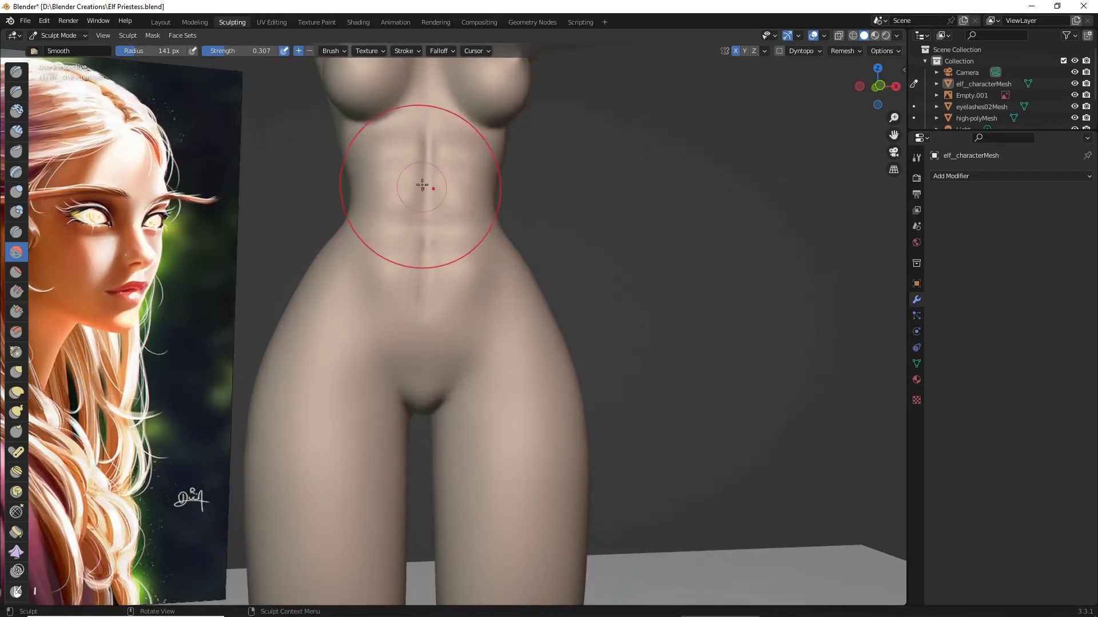
{"action": "left_click_drag", "start_coordinate": [423, 187], "coordinate": [419, 157]}
Reduce the Smooth brush to 50 px radius and soften the midline groove and the crease around the navel
{"action": "scroll", "coordinate": [386, 187], "scroll_direction": "up", "scroll_amount": 2}
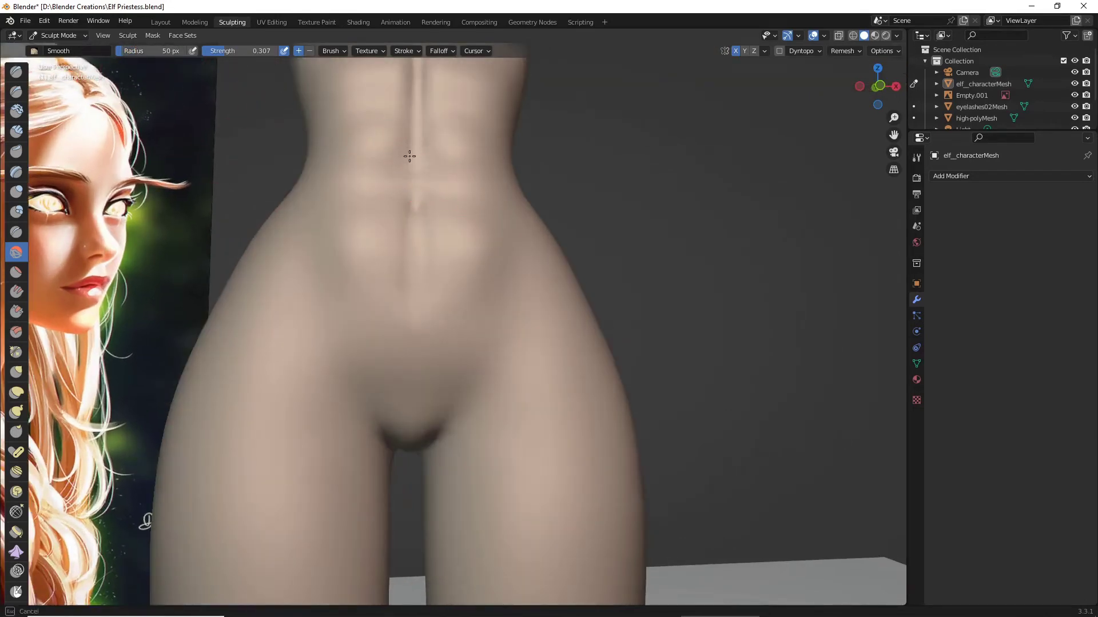
{"action": "scroll", "coordinate": [417, 152], "scroll_direction": "down", "scroll_amount": 3}
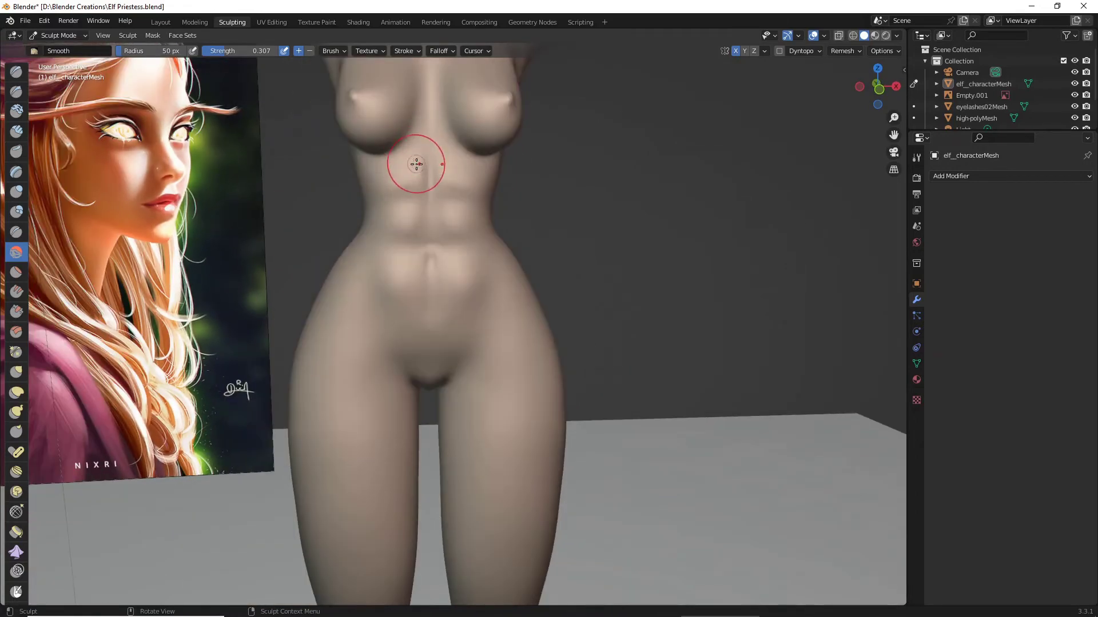
{"action": "left_click_drag", "start_coordinate": [436, 237], "coordinate": [429, 189]}
{"action": "left_click_drag", "start_coordinate": [430, 190], "coordinate": [470, 203]}
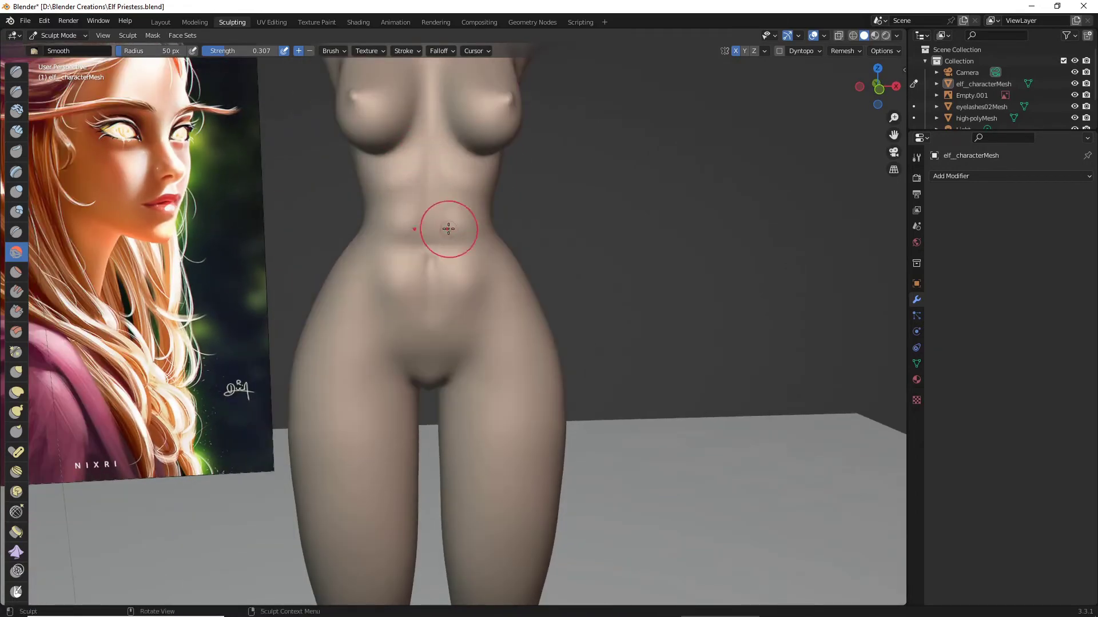
{"action": "mouse_move", "coordinate": [440, 243]}
{"action": "left_mouse_down"}
{"action": "mouse_move", "coordinate": [471, 245]}
{"action": "mouse_move", "coordinate": [437, 247]}
{"action": "left_mouse_up"}
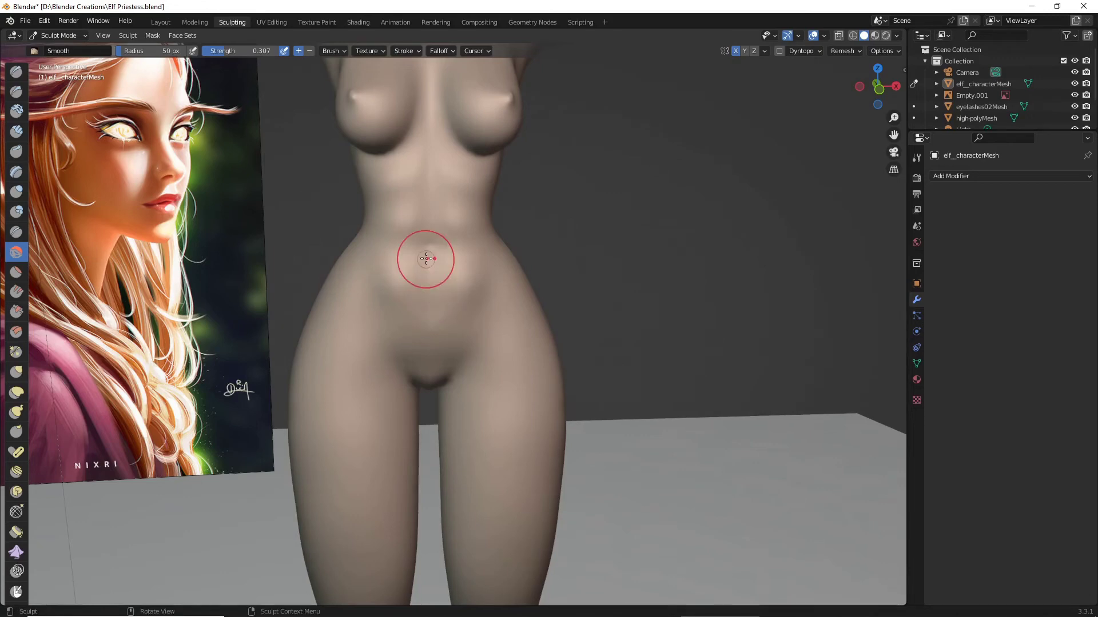
Examine the smoothed abdomen and hips from both sides and from below
{"action": "mouse_move", "coordinate": [429, 311]}
{"action": "middle_mouse_down"}
{"action": "mouse_move", "coordinate": [370, 307]}
{"action": "mouse_move", "coordinate": [382, 284]}
{"action": "middle_mouse_up"}
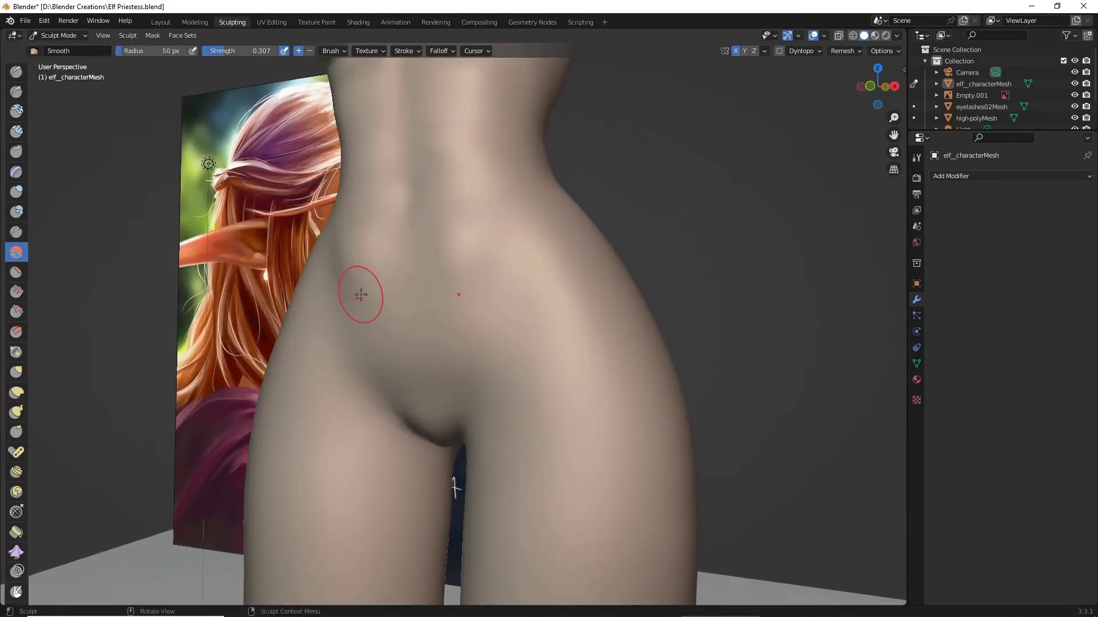
{"action": "scroll", "coordinate": [456, 304], "scroll_direction": "down", "scroll_amount": 2}
{"action": "mouse_move", "coordinate": [456, 304]}
{"action": "middle_mouse_down"}
{"action": "mouse_move", "coordinate": [549, 300]}
{"action": "mouse_move", "coordinate": [486, 234]}
{"action": "middle_mouse_up"}
{"action": "scroll", "coordinate": [475, 216], "scroll_direction": "up", "scroll_amount": 2}
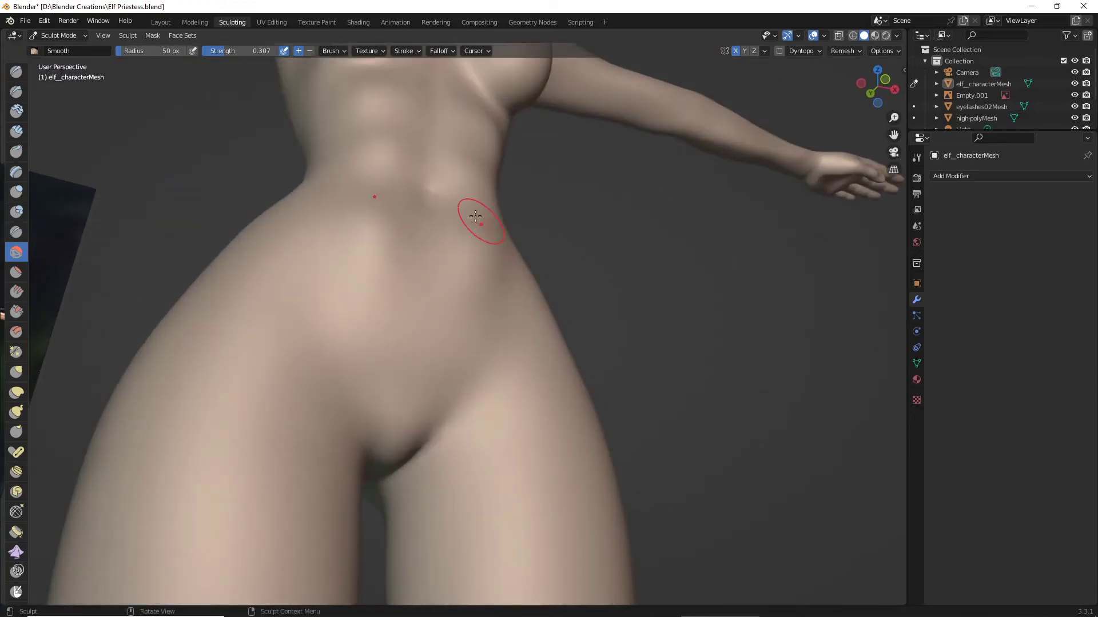
{"action": "scroll", "coordinate": [402, 168], "scroll_direction": "down", "scroll_amount": 3}
{"action": "middle_click_drag", "start_coordinate": [401, 169], "coordinate": [240, 255]}
{"action": "scroll", "coordinate": [337, 260], "scroll_direction": "up", "scroll_amount": 1}
{"action": "scroll", "coordinate": [240, 256], "scroll_direction": "up", "scroll_amount": 1}
Sink the navel area with the Inflate/Deflate brush at 50 px radius and 0.500 strength
{"action": "left_click", "coordinate": [16, 188]}
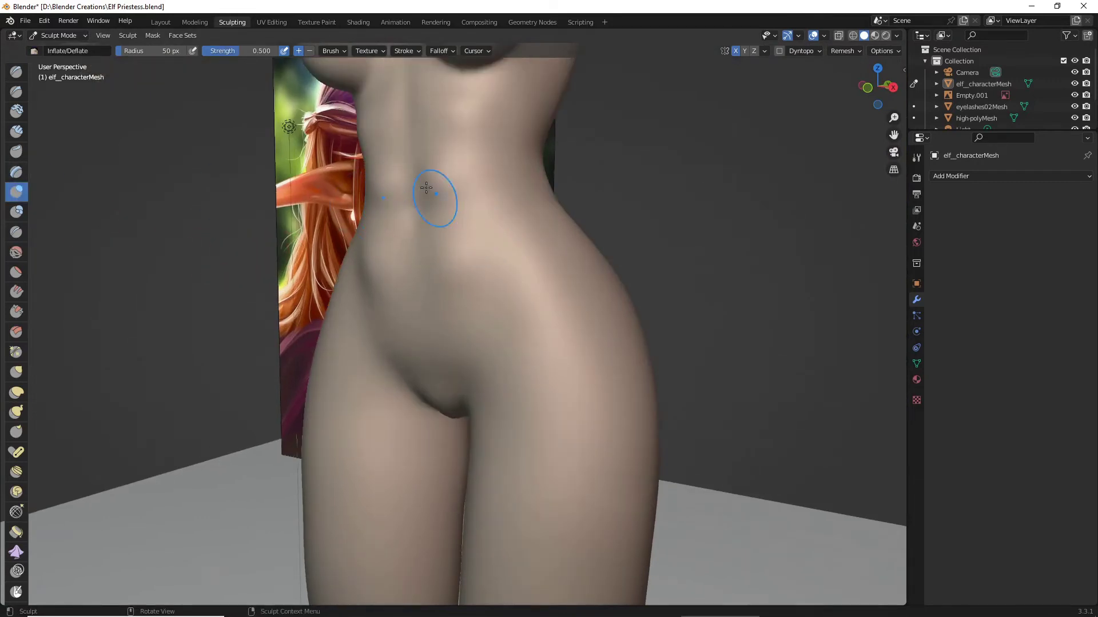
{"action": "middle_click_drag", "start_coordinate": [456, 222], "coordinate": [424, 197]}
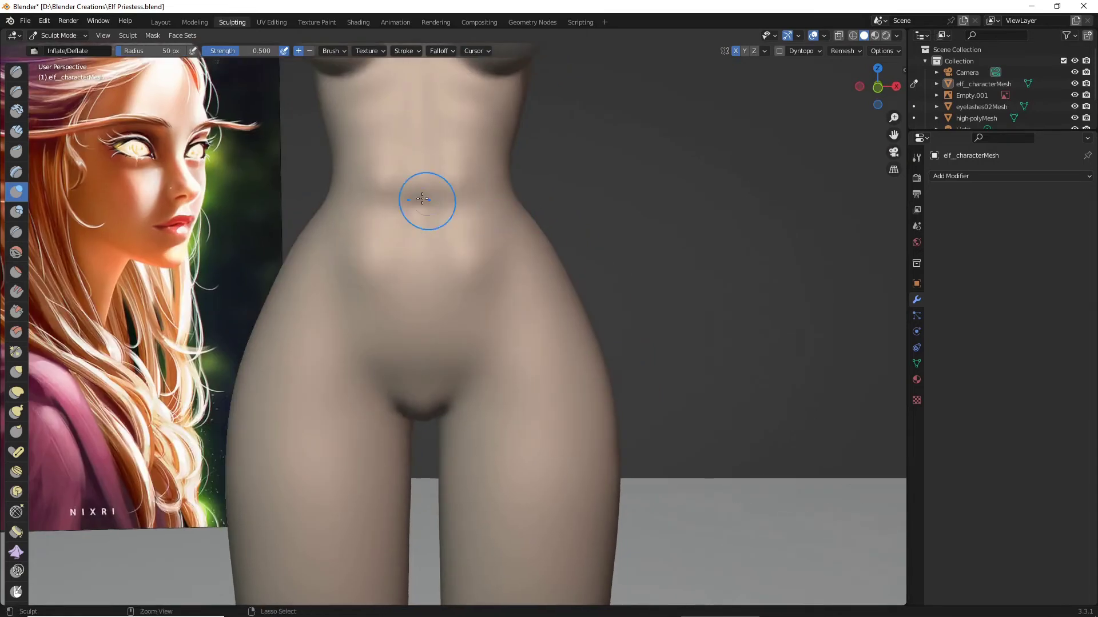
{"action": "mouse_move", "coordinate": [424, 196]}
{"action": "left_mouse_down"}
{"action": "mouse_move", "coordinate": [396, 182]}
{"action": "mouse_move", "coordinate": [376, 188]}
{"action": "mouse_move", "coordinate": [355, 159]}
{"action": "mouse_move", "coordinate": [397, 180]}
{"action": "left_mouse_up"}
{"action": "mouse_move", "coordinate": [399, 183]}
{"action": "middle_mouse_down"}
{"action": "mouse_move", "coordinate": [342, 185]}
{"action": "mouse_move", "coordinate": [398, 182]}
{"action": "middle_mouse_up"}
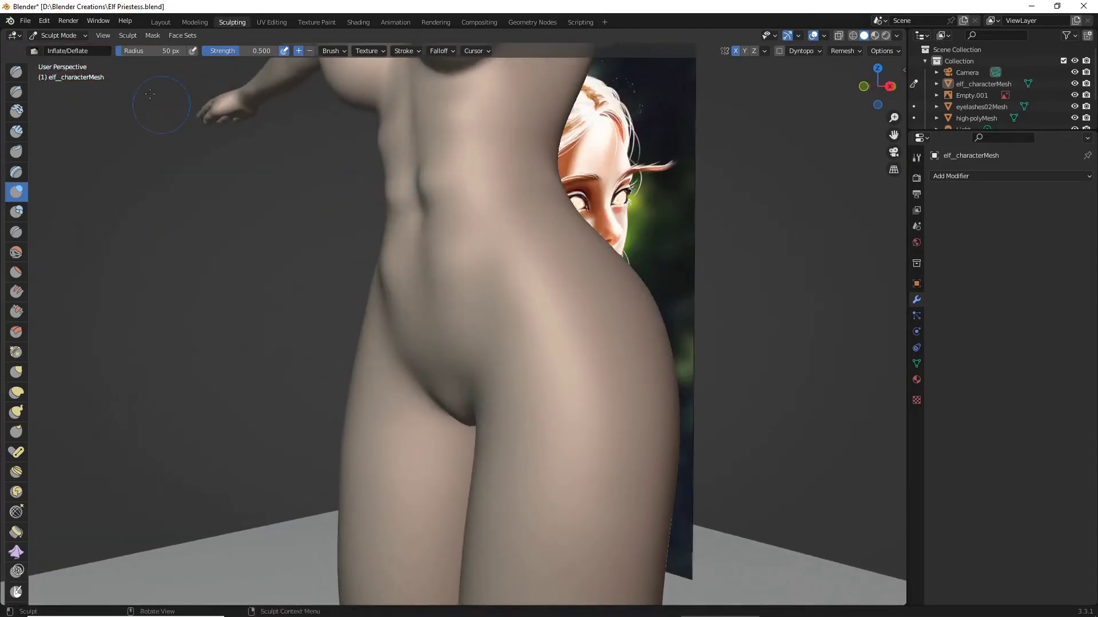
Enlarge the Inflate/Deflate brush to 149 px radius and shape the abdominal muscles around and above the navel
{"action": "left_click_drag", "start_coordinate": [122, 51], "coordinate": [136, 50]}
{"action": "middle_click_drag", "start_coordinate": [436, 171], "coordinate": [460, 175]}
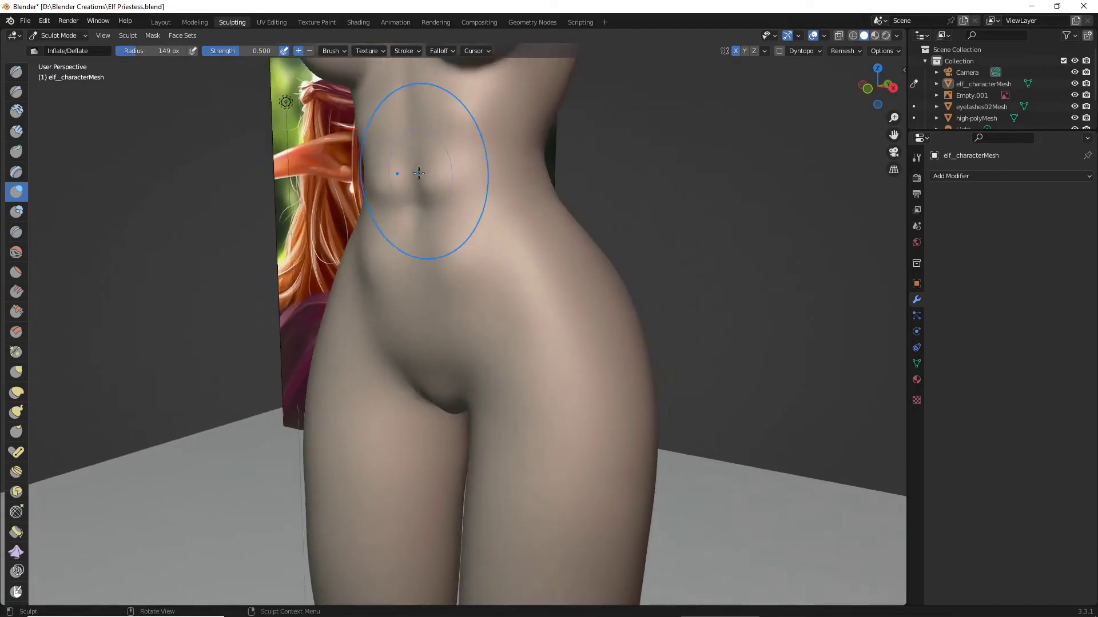
{"action": "mouse_move", "coordinate": [429, 171]}
{"action": "left_mouse_down"}
{"action": "mouse_move", "coordinate": [443, 175]}
{"action": "mouse_move", "coordinate": [387, 147]}
{"action": "mouse_move", "coordinate": [384, 117]}
{"action": "left_mouse_up"}
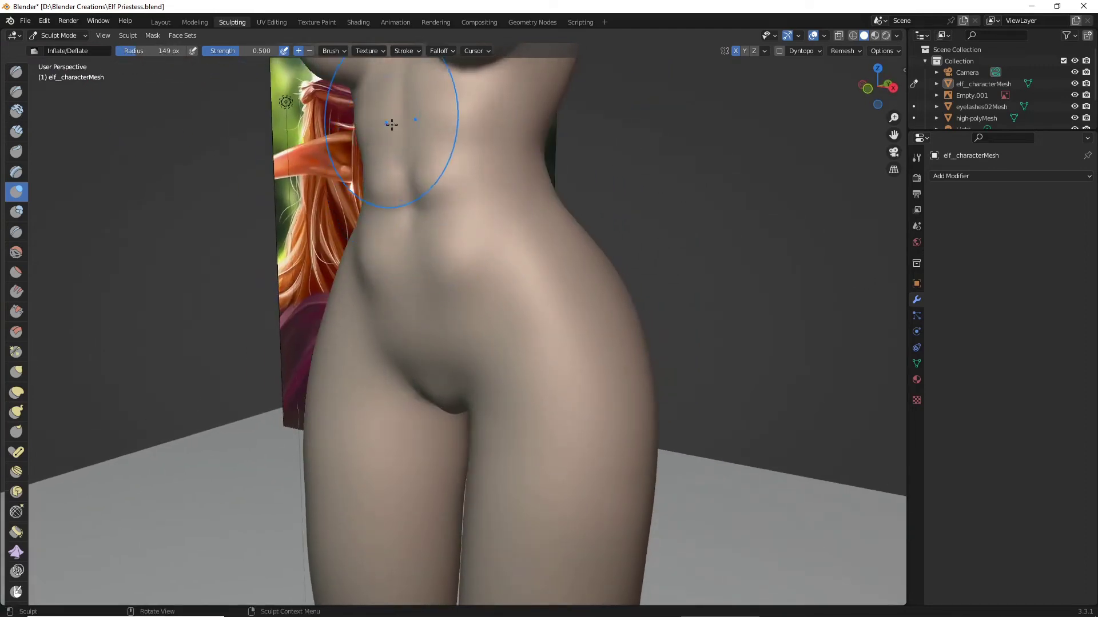
{"action": "mouse_move", "coordinate": [392, 124]}
{"action": "middle_mouse_down"}
{"action": "mouse_move", "coordinate": [701, 209]}
{"action": "mouse_move", "coordinate": [286, 166]}
{"action": "middle_mouse_up"}
Smooth the abdominal muscles and the lower belly down to the pelvis with the Smooth brush at 149 px radius and 0.307 strength
{"action": "left_click", "coordinate": [16, 252]}
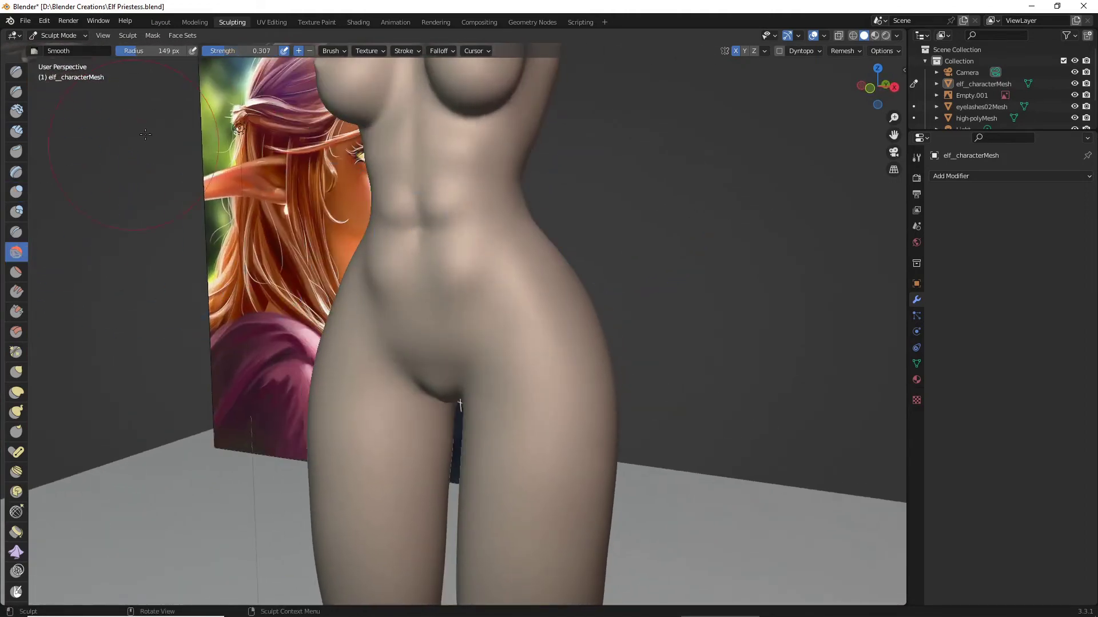
{"action": "left_click_drag", "start_coordinate": [423, 221], "coordinate": [417, 201]}
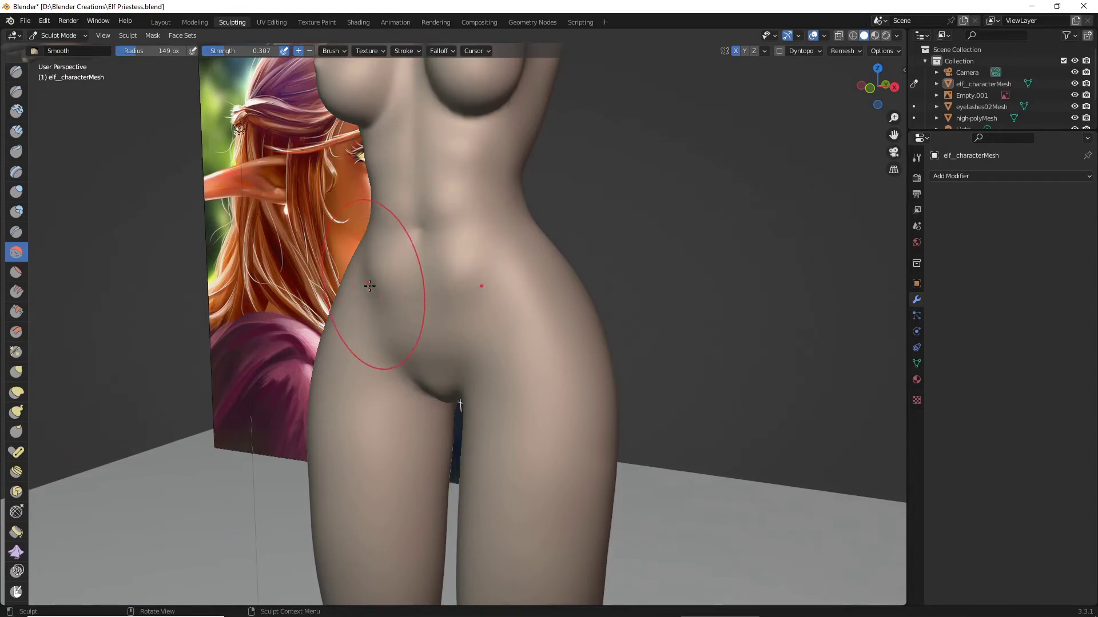
{"action": "mouse_move", "coordinate": [399, 286]}
{"action": "middle_mouse_down"}
{"action": "mouse_move", "coordinate": [584, 291]}
{"action": "mouse_move", "coordinate": [519, 299]}
{"action": "mouse_move", "coordinate": [463, 226]}
{"action": "mouse_move", "coordinate": [479, 192]}
{"action": "middle_mouse_up"}
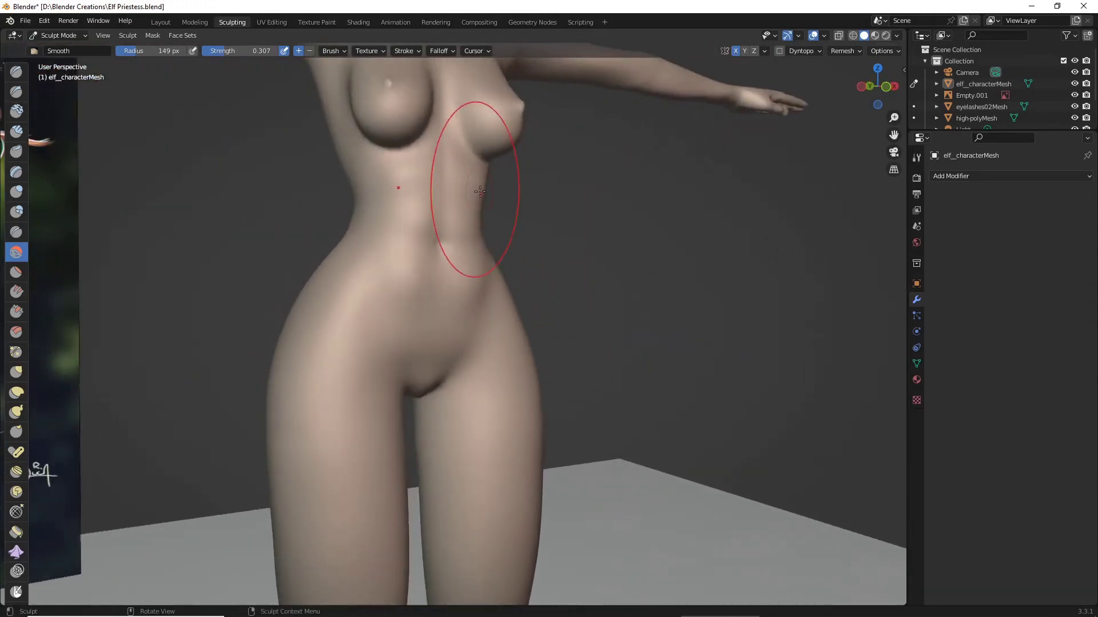
{"action": "scroll", "coordinate": [483, 228], "scroll_direction": "up", "scroll_amount": 1}
{"action": "middle_click_drag", "start_coordinate": [487, 257], "coordinate": [457, 263]}
{"action": "scroll", "coordinate": [372, 283], "scroll_direction": "up", "scroll_amount": 3}
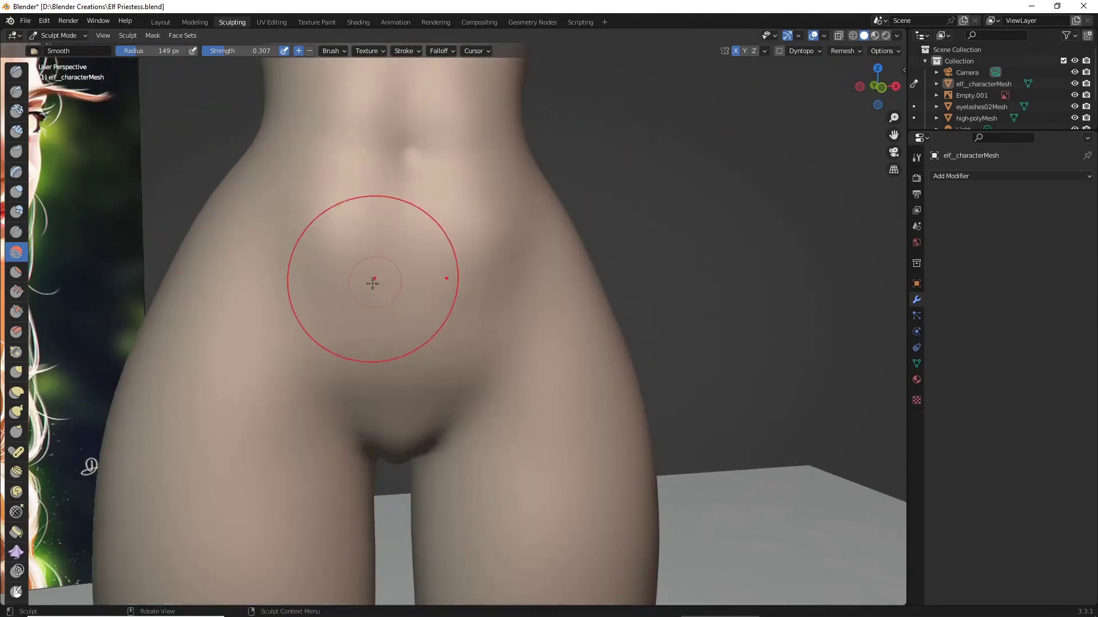
{"action": "mouse_move", "coordinate": [372, 283]}
{"action": "left_mouse_down"}
{"action": "mouse_move", "coordinate": [465, 314]}
{"action": "mouse_move", "coordinate": [468, 362]}
{"action": "mouse_move", "coordinate": [421, 363]}
{"action": "left_mouse_up"}
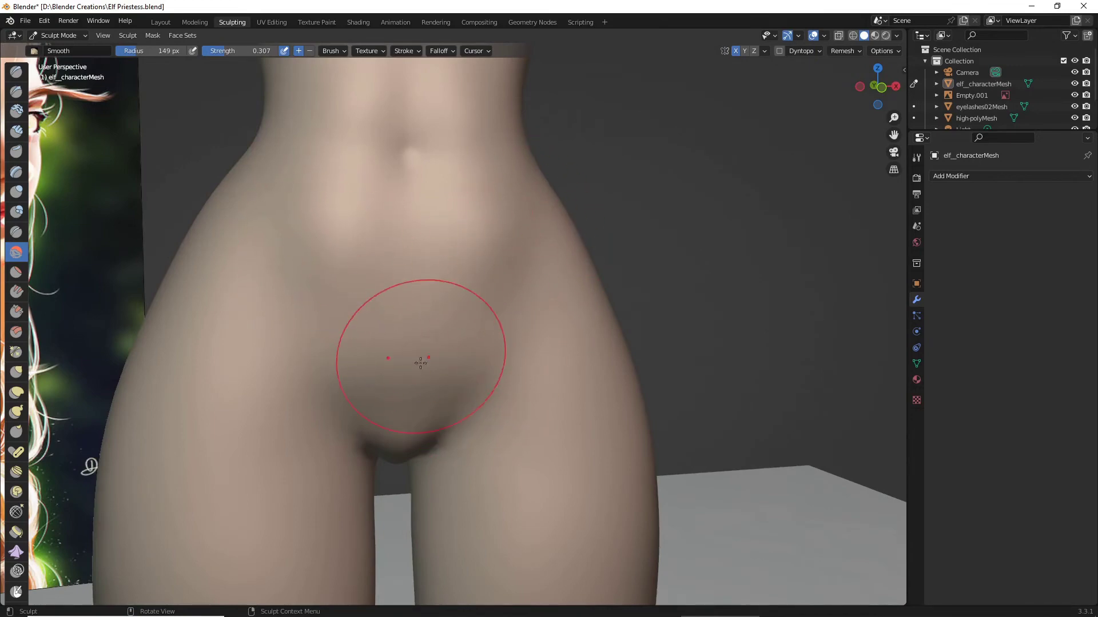
Try to carve creases from the crotch up to the hips with the Draw Sharp brush at 149 px radius and 0.700 strength
{"action": "mouse_move", "coordinate": [418, 366]}
{"action": "middle_mouse_down"}
{"action": "mouse_move", "coordinate": [446, 252]}
{"action": "mouse_move", "coordinate": [478, 289]}
{"action": "middle_mouse_up"}
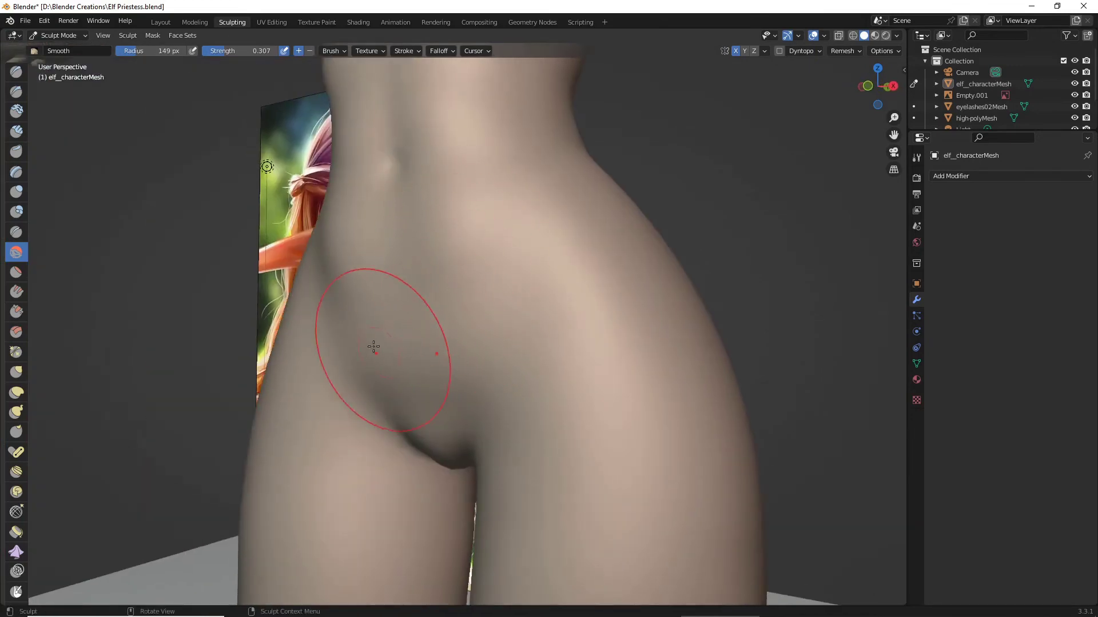
{"action": "left_click", "coordinate": [16, 72]}
{"action": "middle_click_drag", "start_coordinate": [368, 280], "coordinate": [490, 343]}
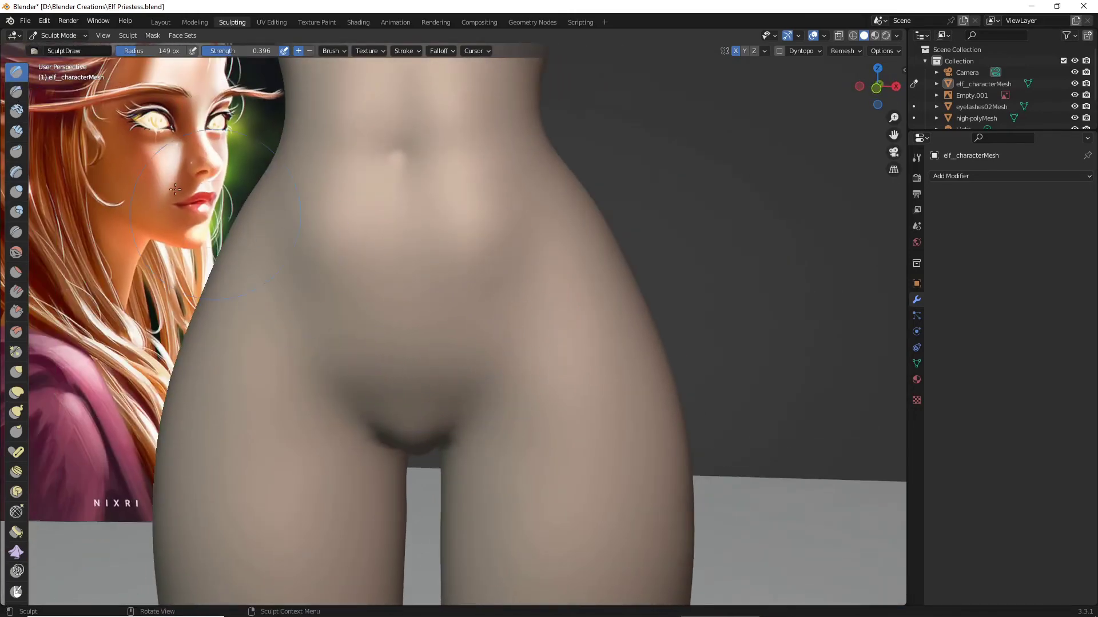
{"action": "left_click", "coordinate": [16, 92]}
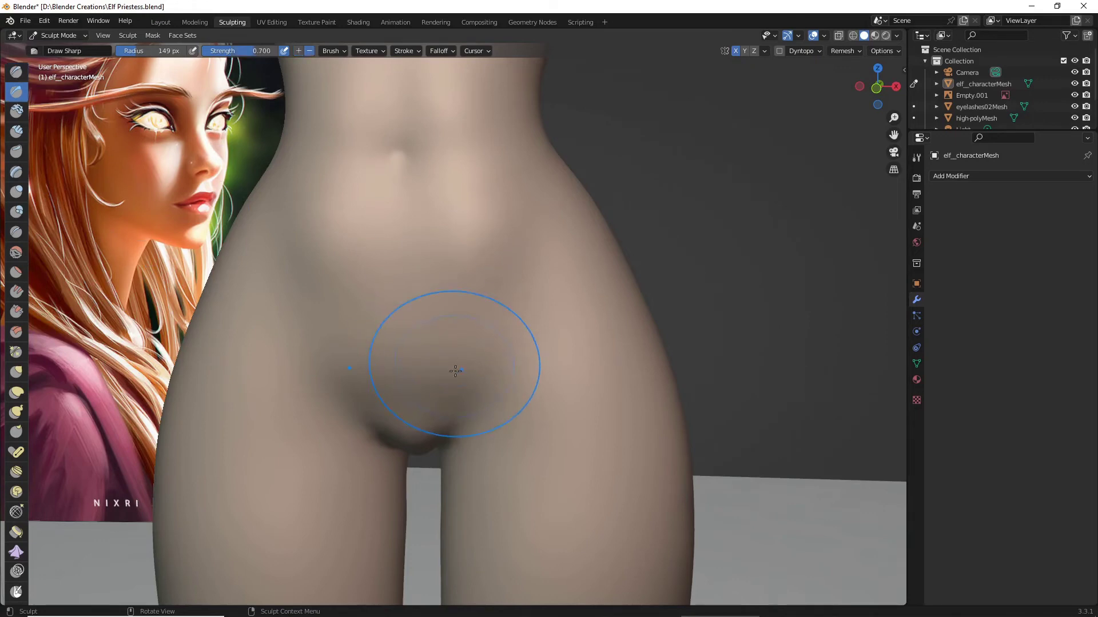
{"action": "left_click_drag", "start_coordinate": [468, 399], "coordinate": [549, 257]}
{"action": "scroll", "coordinate": [550, 262], "scroll_direction": "down", "scroll_amount": 4}
{"action": "mouse_move", "coordinate": [670, 345]}
{"action": "middle_mouse_down"}
{"action": "mouse_move", "coordinate": [659, 344]}
{"action": "mouse_move", "coordinate": [727, 345]}
{"action": "mouse_move", "coordinate": [660, 345]}
{"action": "middle_mouse_up"}
{"action": "scroll", "coordinate": [552, 380], "scroll_direction": "up", "scroll_amount": 3}
{"action": "key", "text": "ctrl+z"}
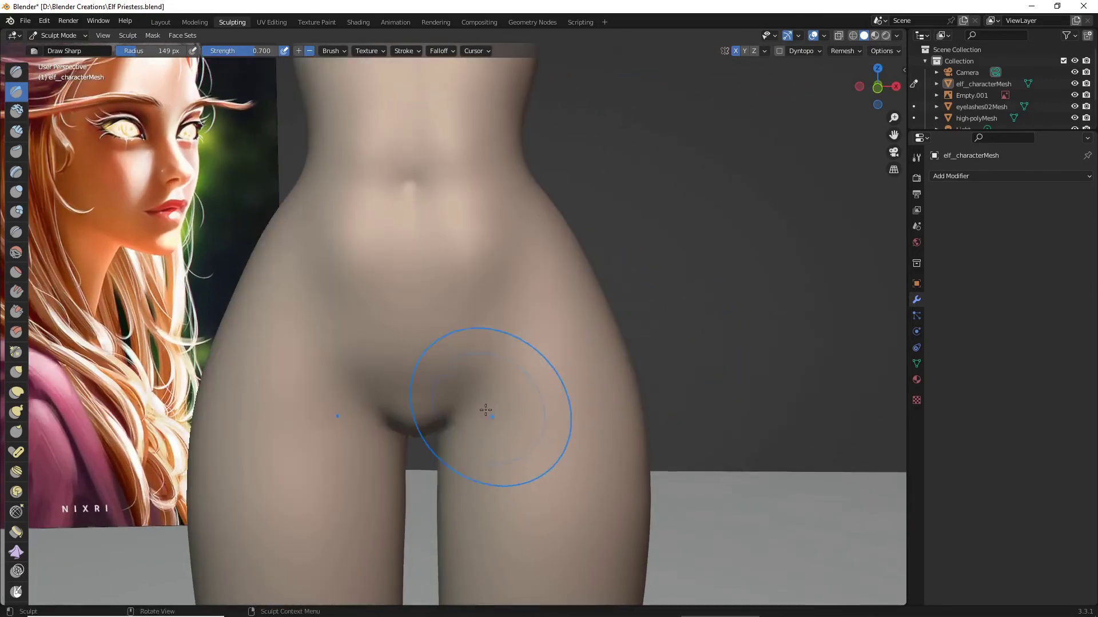
{"action": "left_click_drag", "start_coordinate": [447, 413], "coordinate": [507, 338]}
{"action": "scroll", "coordinate": [504, 343], "scroll_direction": "down", "scroll_amount": 3}
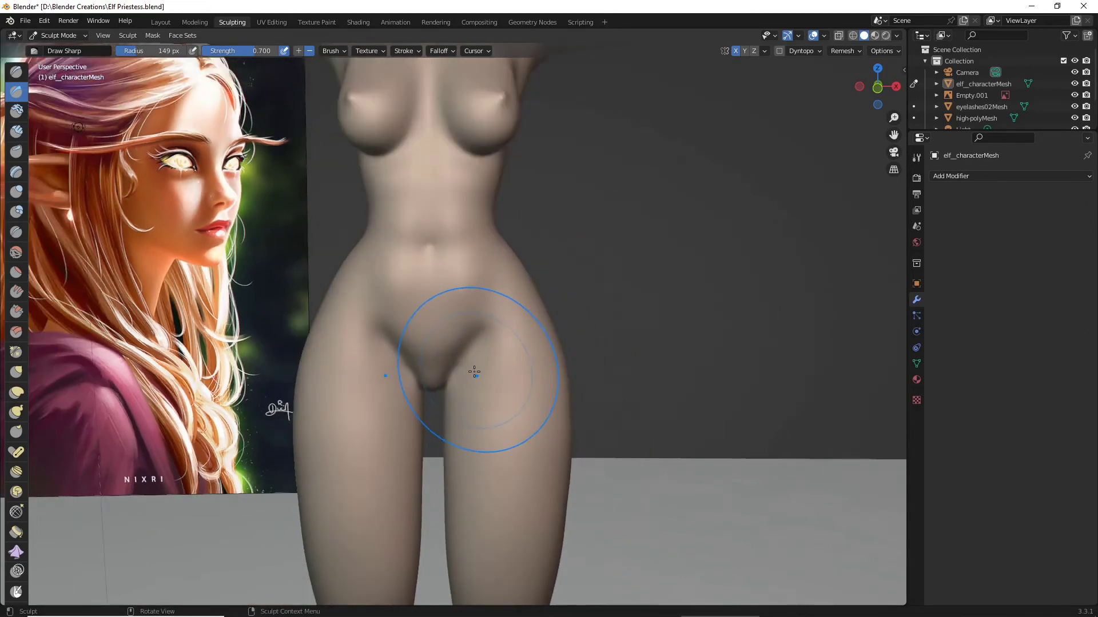
{"action": "scroll", "coordinate": [474, 372], "scroll_direction": "up", "scroll_amount": 2}
{"action": "key", "text": "ctrl+z"}
{"action": "left_click_drag", "start_coordinate": [451, 405], "coordinate": [502, 313]}
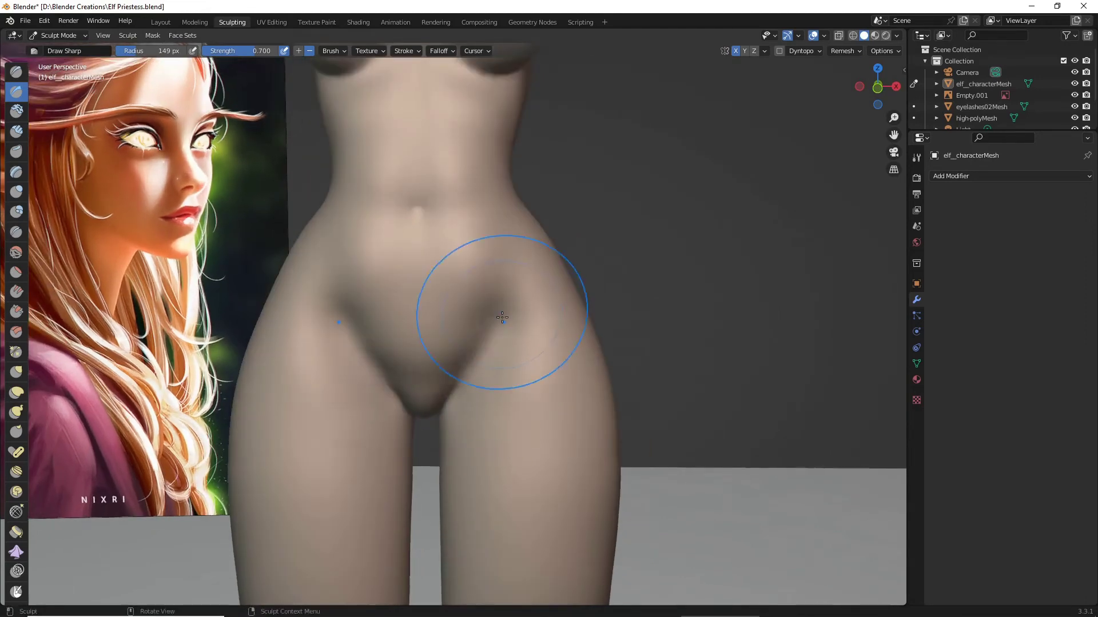
{"action": "key", "text": "ctrl+z"}
Reduce the Draw Sharp brush to 74 px radius and carve the groin creases between the crotch and the hip bones
{"action": "key", "text": "f"}
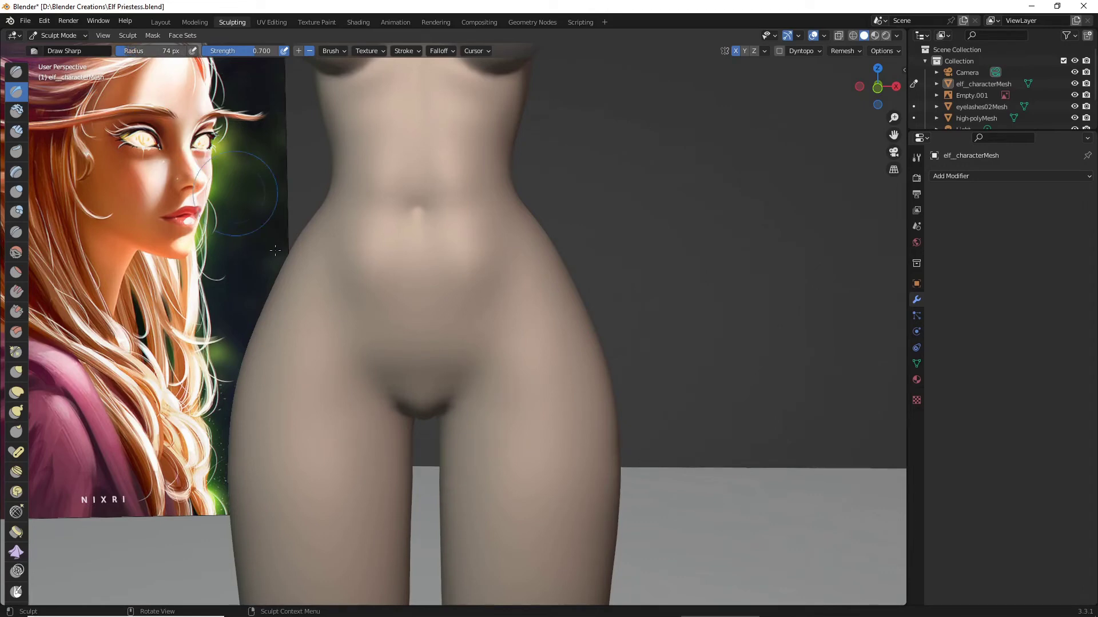
{"action": "left_click_drag", "start_coordinate": [447, 403], "coordinate": [513, 298]}
{"action": "scroll", "coordinate": [526, 377], "scroll_direction": "down", "scroll_amount": 1}
{"action": "mouse_move", "coordinate": [527, 377]}
{"action": "middle_mouse_down"}
{"action": "mouse_move", "coordinate": [629, 366]}
{"action": "mouse_move", "coordinate": [538, 360]}
{"action": "middle_mouse_up"}
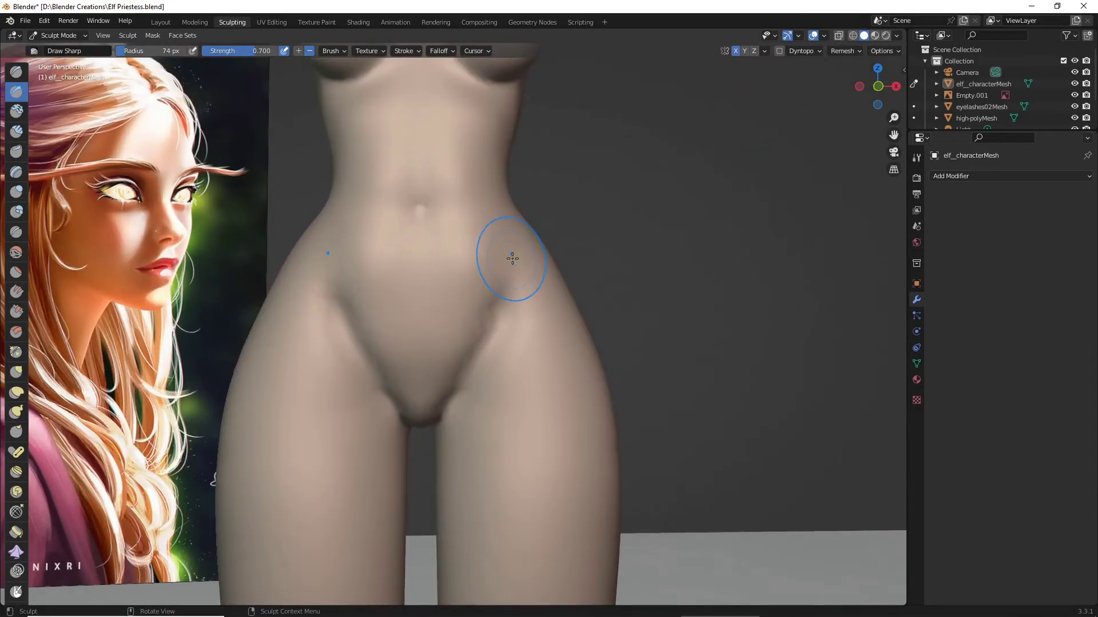
{"action": "mouse_move", "coordinate": [513, 258]}
{"action": "left_mouse_down"}
{"action": "mouse_move", "coordinate": [503, 252]}
{"action": "mouse_move", "coordinate": [497, 314]}
{"action": "left_mouse_up"}
{"action": "scroll", "coordinate": [515, 307], "scroll_direction": "down", "scroll_amount": 2}
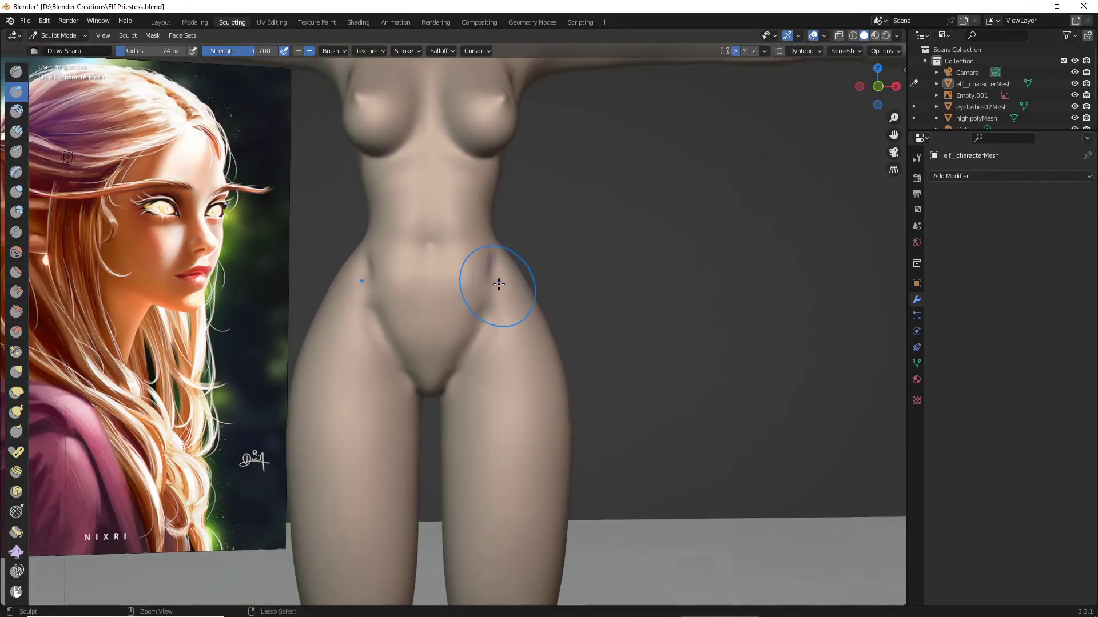
{"action": "key", "text": "ctrl+z"}
{"action": "mouse_move", "coordinate": [498, 282]}
{"action": "left_mouse_down"}
{"action": "mouse_move", "coordinate": [471, 361]}
{"action": "mouse_move", "coordinate": [446, 387]}
{"action": "left_mouse_up"}
{"action": "scroll", "coordinate": [489, 355], "scroll_direction": "down", "scroll_amount": 1}
{"action": "mouse_move", "coordinate": [489, 356]}
{"action": "middle_mouse_down"}
{"action": "mouse_move", "coordinate": [403, 360]}
{"action": "mouse_move", "coordinate": [504, 360]}
{"action": "middle_mouse_up"}
{"action": "scroll", "coordinate": [503, 360], "scroll_direction": "up", "scroll_amount": 3}
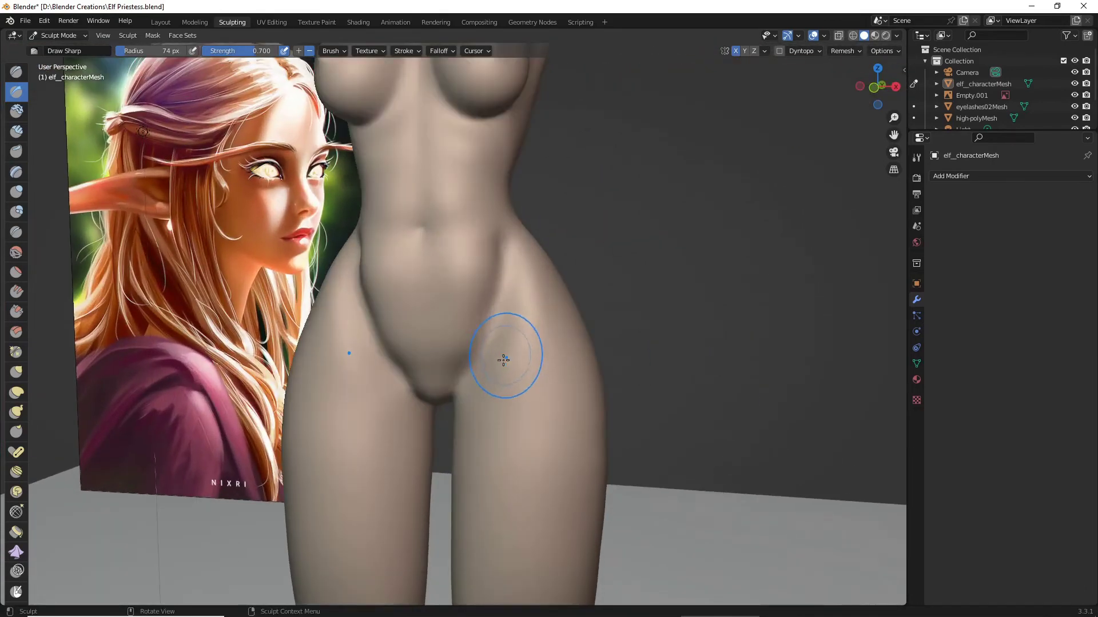
Soften the carved groin creases and lower belly edges with the Smooth brush at 74 px radius and 0.307 strength
{"action": "left_click", "coordinate": [16, 252]}
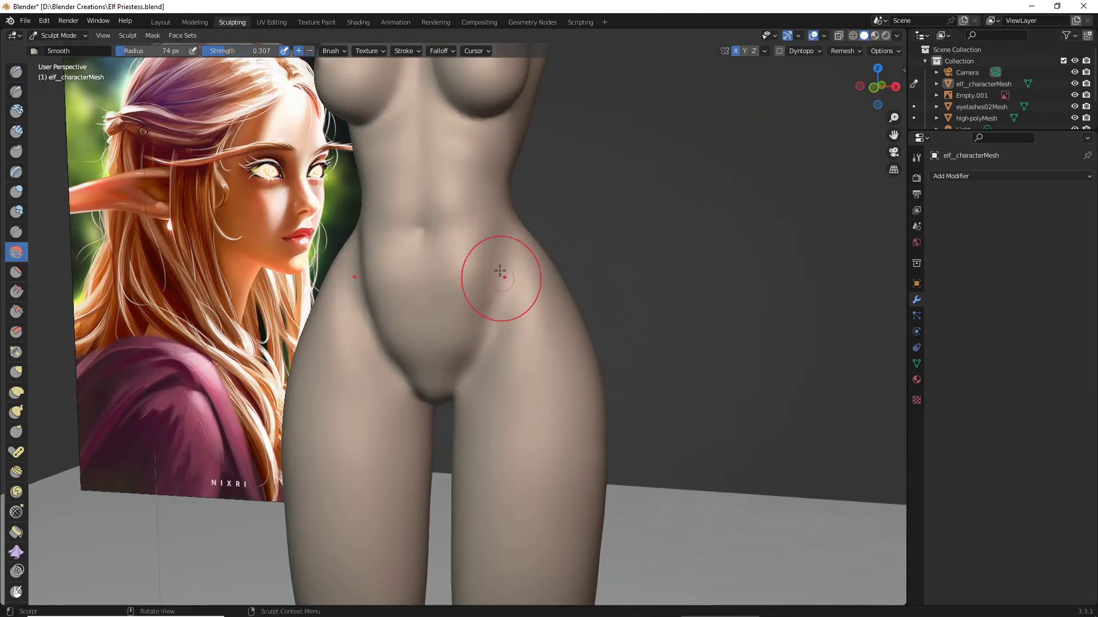
{"action": "left_click_drag", "start_coordinate": [500, 270], "coordinate": [463, 376]}
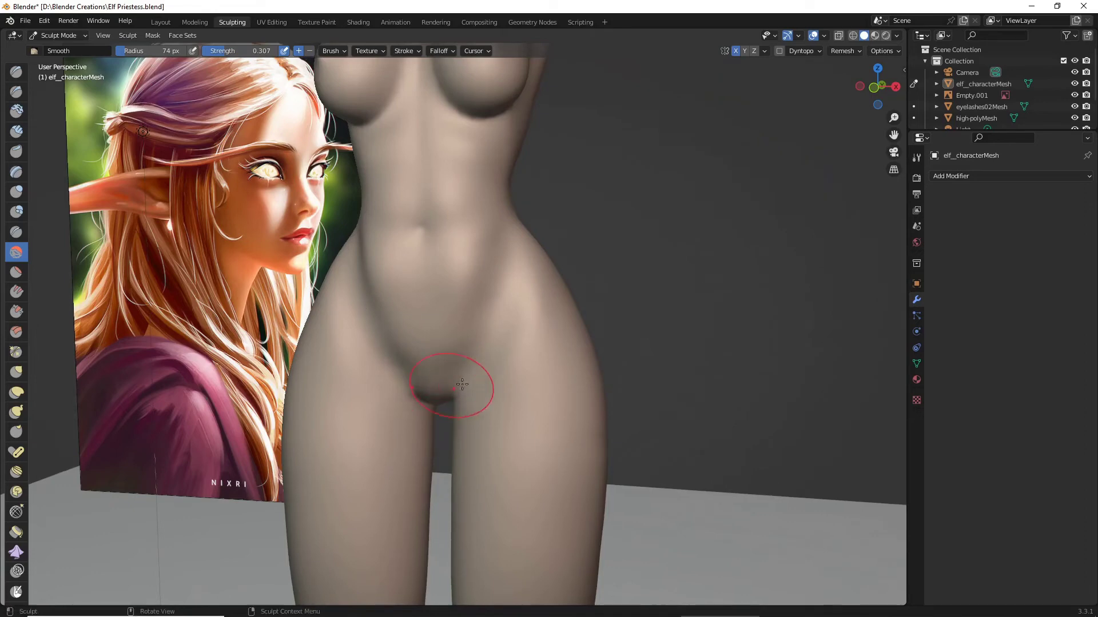
{"action": "scroll", "coordinate": [462, 384], "scroll_direction": "down", "scroll_amount": 5}
{"action": "mouse_move", "coordinate": [497, 372]}
{"action": "middle_mouse_down"}
{"action": "mouse_move", "coordinate": [475, 377]}
{"action": "mouse_move", "coordinate": [514, 382]}
{"action": "middle_mouse_up"}
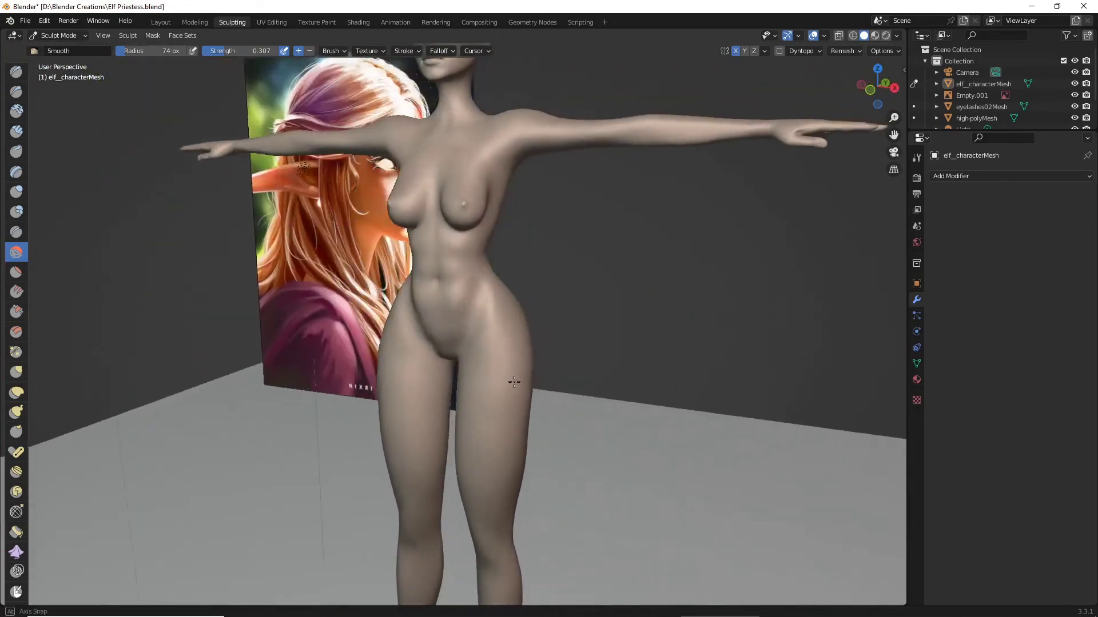
{"action": "scroll", "coordinate": [546, 315], "scroll_direction": "up", "scroll_amount": 4}
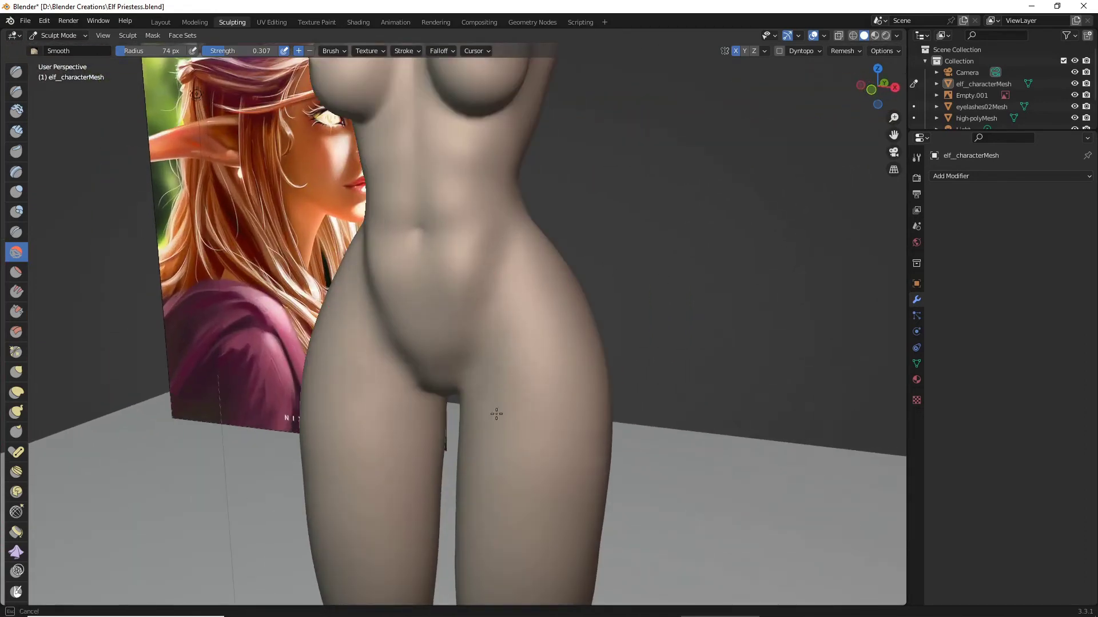
{"action": "left_click_drag", "start_coordinate": [506, 304], "coordinate": [465, 323]}
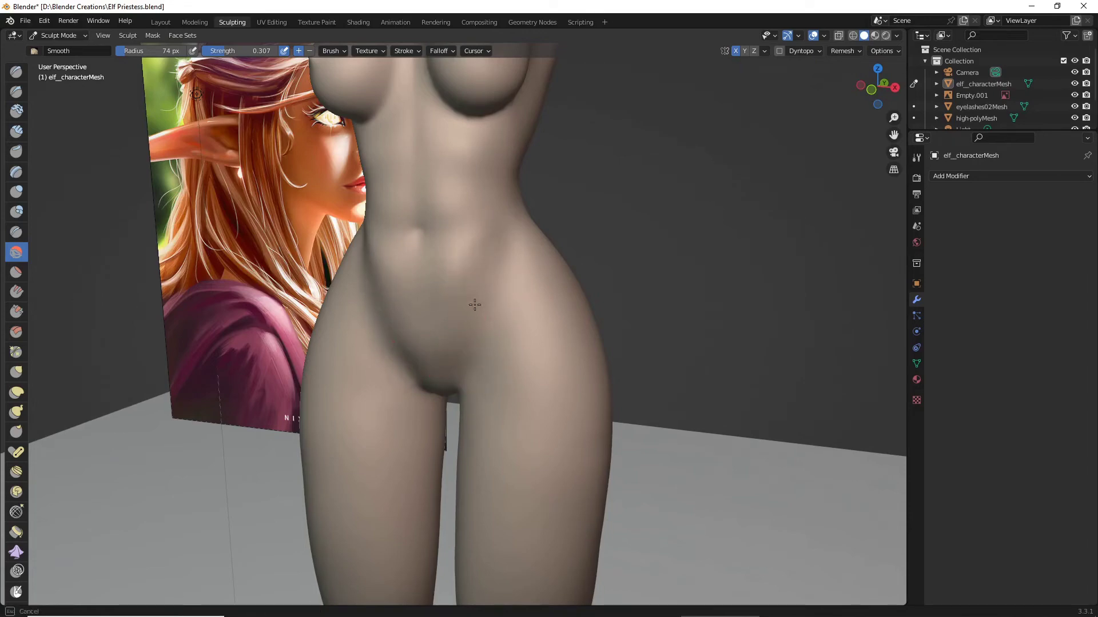
{"action": "scroll", "coordinate": [525, 372], "scroll_direction": "down", "scroll_amount": 5}
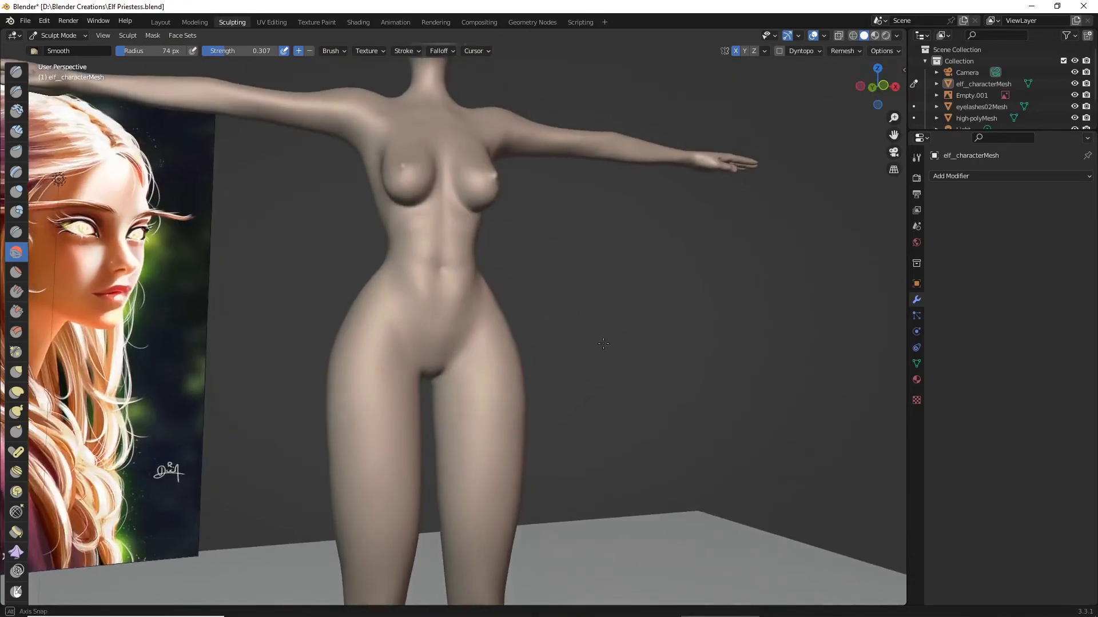
{"action": "mouse_move", "coordinate": [524, 372]}
{"action": "middle_mouse_down"}
{"action": "mouse_move", "coordinate": [511, 328]}
{"action": "mouse_move", "coordinate": [564, 335]}
{"action": "middle_mouse_up"}
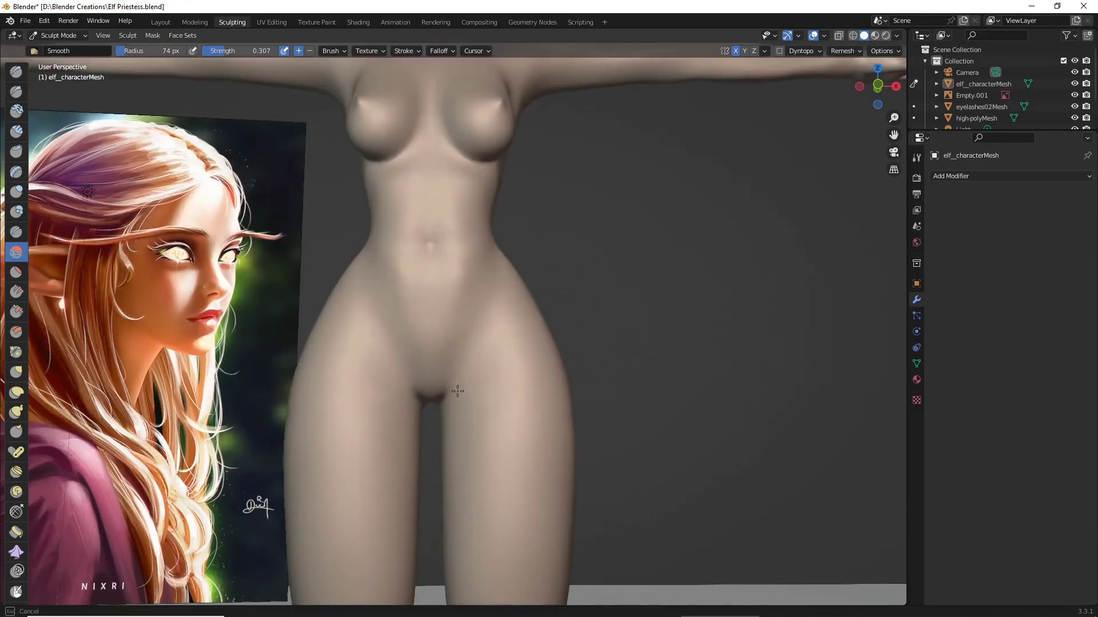
{"action": "scroll", "coordinate": [484, 393], "scroll_direction": "down", "scroll_amount": 6}
{"action": "middle_click_drag", "start_coordinate": [483, 392], "coordinate": [410, 404]}
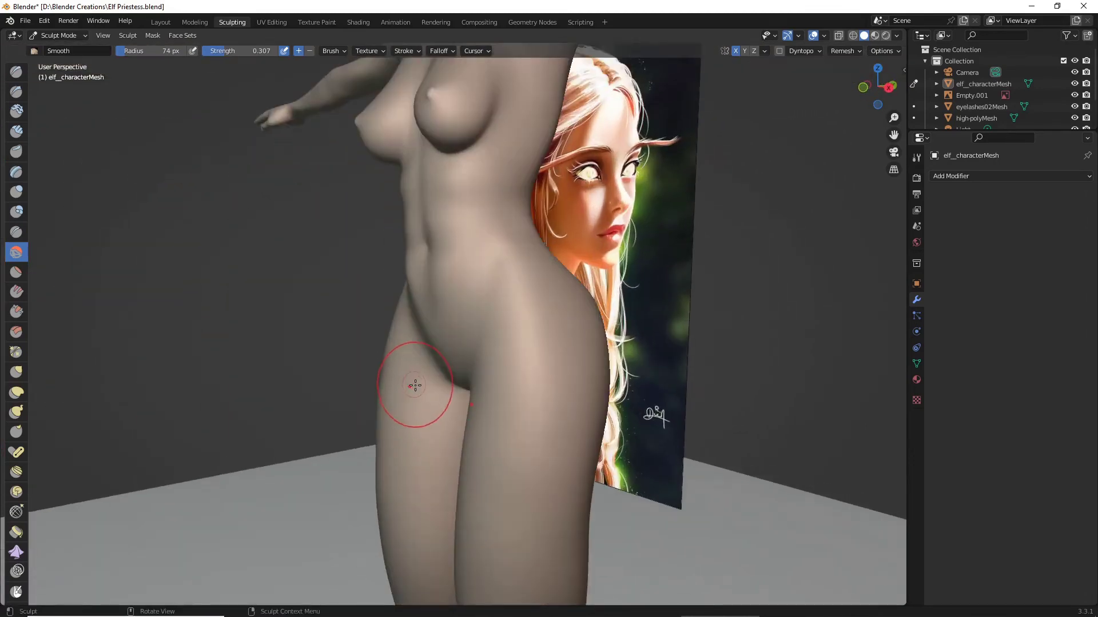
Save the file and check the body in rendered shading before returning to solid shading
{"action": "left_click", "coordinate": [25, 20]}
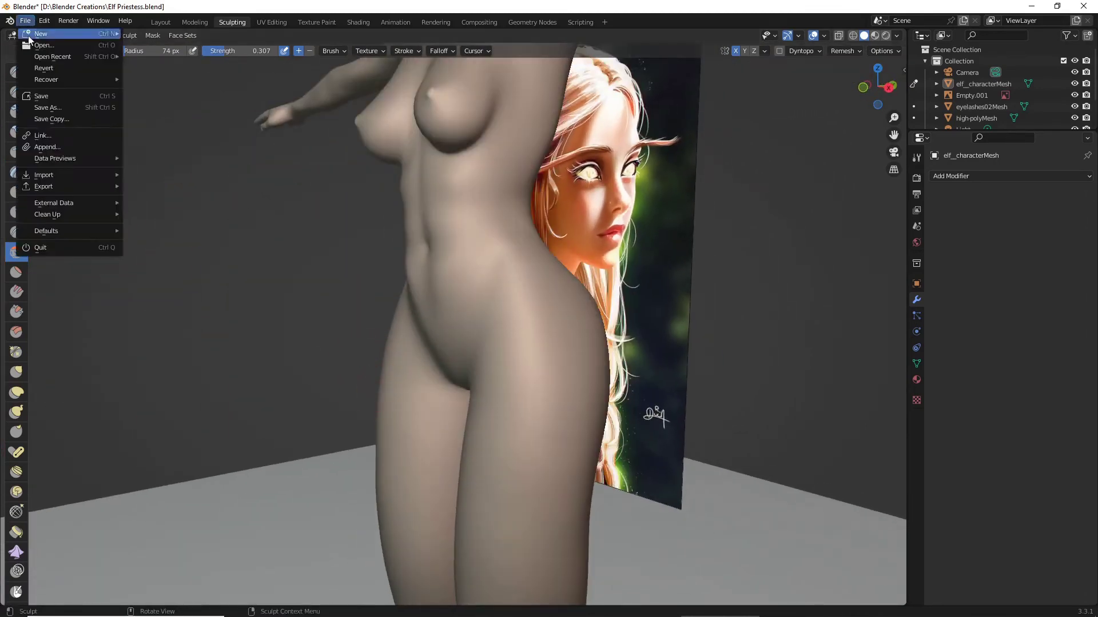
{"action": "middle_click_drag", "start_coordinate": [558, 289], "coordinate": [693, 318]}
{"action": "scroll", "coordinate": [693, 320], "scroll_direction": "down", "scroll_amount": 4}
{"action": "mouse_move", "coordinate": [648, 271]}
{"action": "middle_mouse_down"}
{"action": "mouse_move", "coordinate": [620, 236]}
{"action": "mouse_move", "coordinate": [554, 250]}
{"action": "mouse_move", "coordinate": [652, 262]}
{"action": "mouse_move", "coordinate": [498, 258]}
{"action": "mouse_move", "coordinate": [571, 255]}
{"action": "middle_mouse_up"}
{"action": "scroll", "coordinate": [554, 250], "scroll_direction": "up", "scroll_amount": 3}
{"action": "left_click", "coordinate": [888, 36]}
{"action": "scroll", "coordinate": [569, 255], "scroll_direction": "up", "scroll_amount": 5}
{"action": "scroll", "coordinate": [551, 272], "scroll_direction": "up", "scroll_amount": 1}
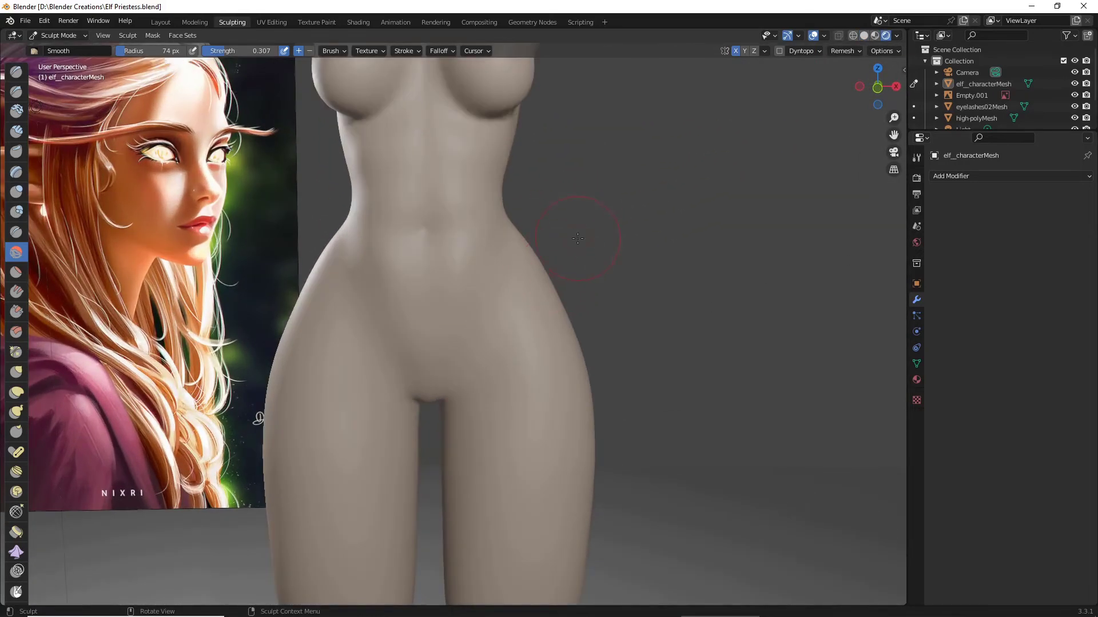
{"action": "left_click", "coordinate": [864, 35]}
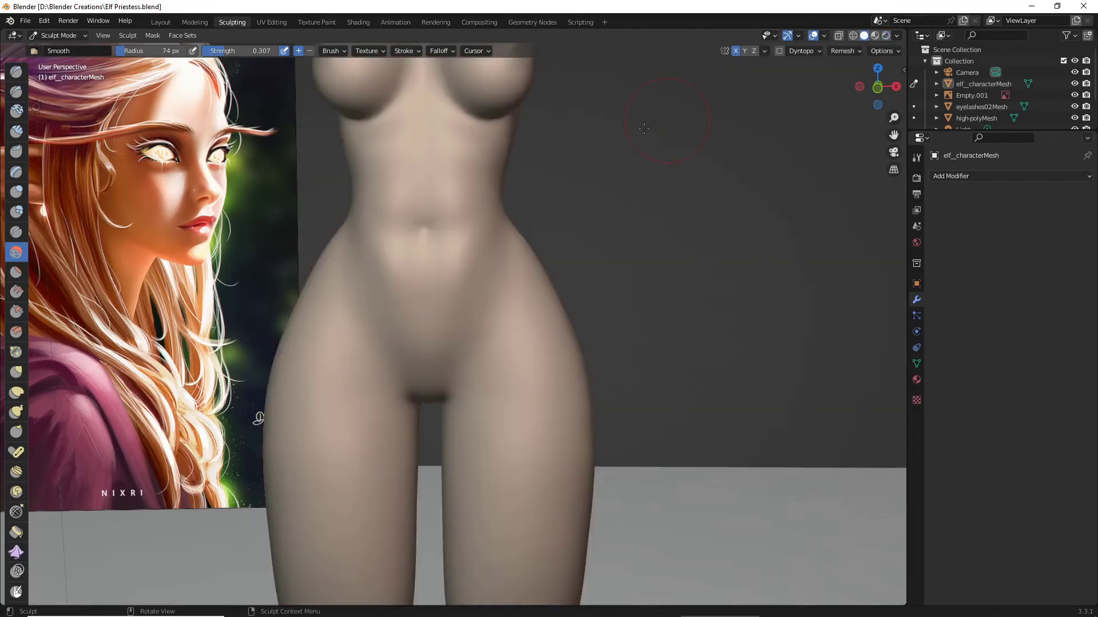
Build up a ridge along the upper hip below the waist with the Draw brush at 74 px radius and 0.396 strength
{"action": "mouse_move", "coordinate": [600, 297]}
{"action": "middle_mouse_down"}
{"action": "mouse_move", "coordinate": [516, 210]}
{"action": "mouse_move", "coordinate": [527, 215]}
{"action": "middle_mouse_up"}
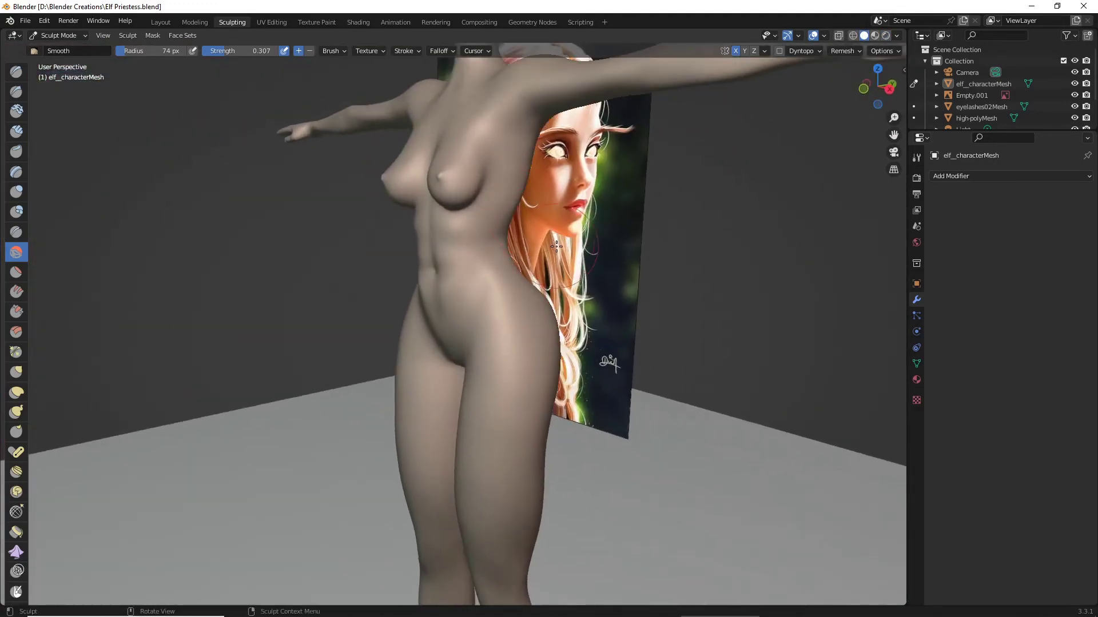
{"action": "scroll", "coordinate": [528, 228], "scroll_direction": "up", "scroll_amount": 2}
{"action": "mouse_move", "coordinate": [600, 240]}
{"action": "middle_mouse_down"}
{"action": "mouse_move", "coordinate": [522, 240]}
{"action": "mouse_move", "coordinate": [547, 242]}
{"action": "middle_mouse_up"}
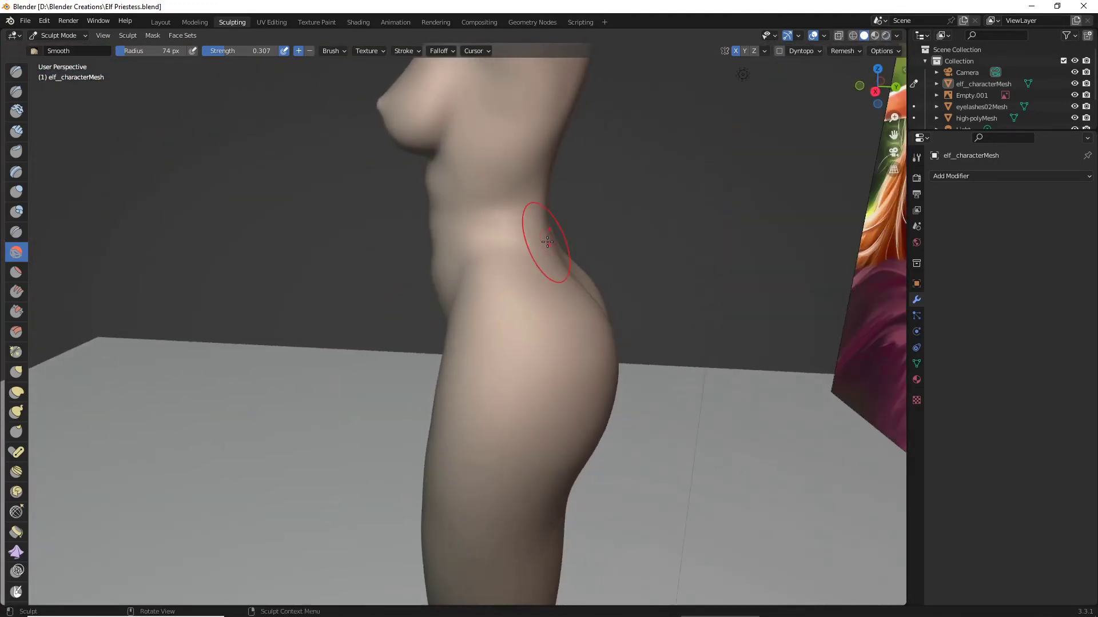
{"action": "left_click", "coordinate": [16, 71]}
{"action": "scroll", "coordinate": [489, 255], "scroll_direction": "up", "scroll_amount": 1}
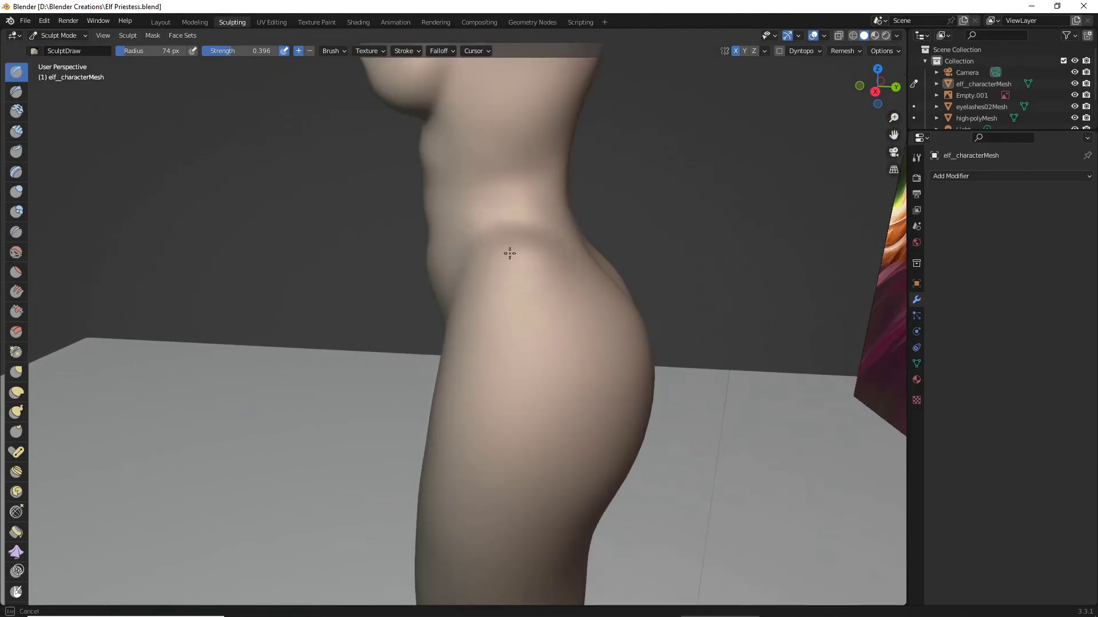
{"action": "left_click_drag", "start_coordinate": [470, 259], "coordinate": [532, 251]}
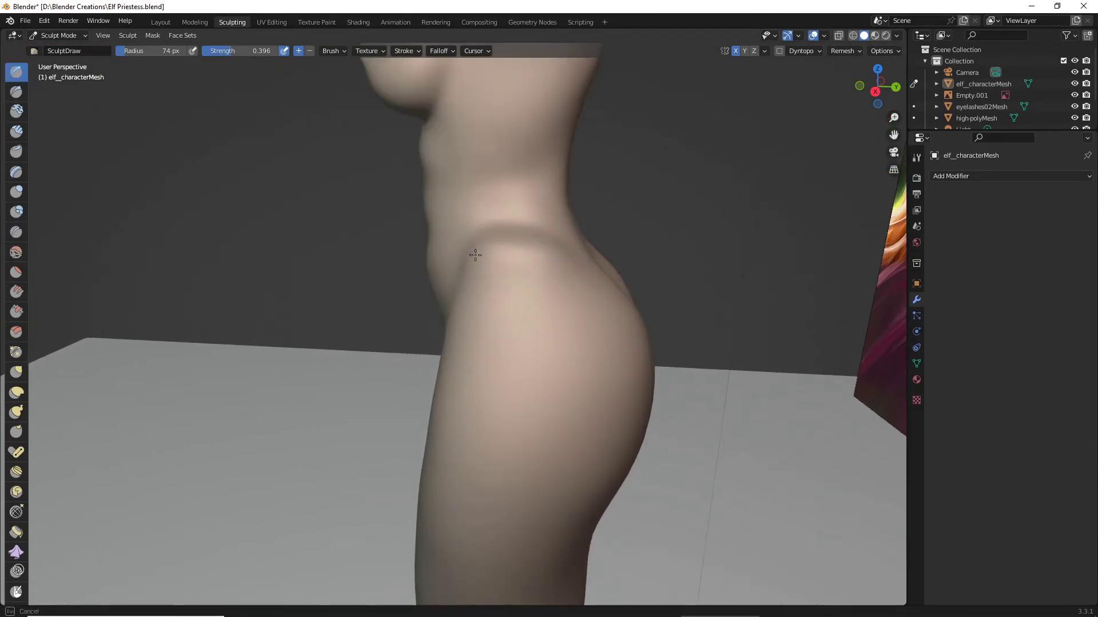
{"action": "mouse_move", "coordinate": [506, 284]}
{"action": "middle_mouse_down"}
{"action": "mouse_move", "coordinate": [640, 278]}
{"action": "mouse_move", "coordinate": [540, 266]}
{"action": "mouse_move", "coordinate": [515, 243]}
{"action": "mouse_move", "coordinate": [543, 238]}
{"action": "middle_mouse_up"}
{"action": "middle_click_drag", "start_coordinate": [512, 301], "coordinate": [502, 271]}
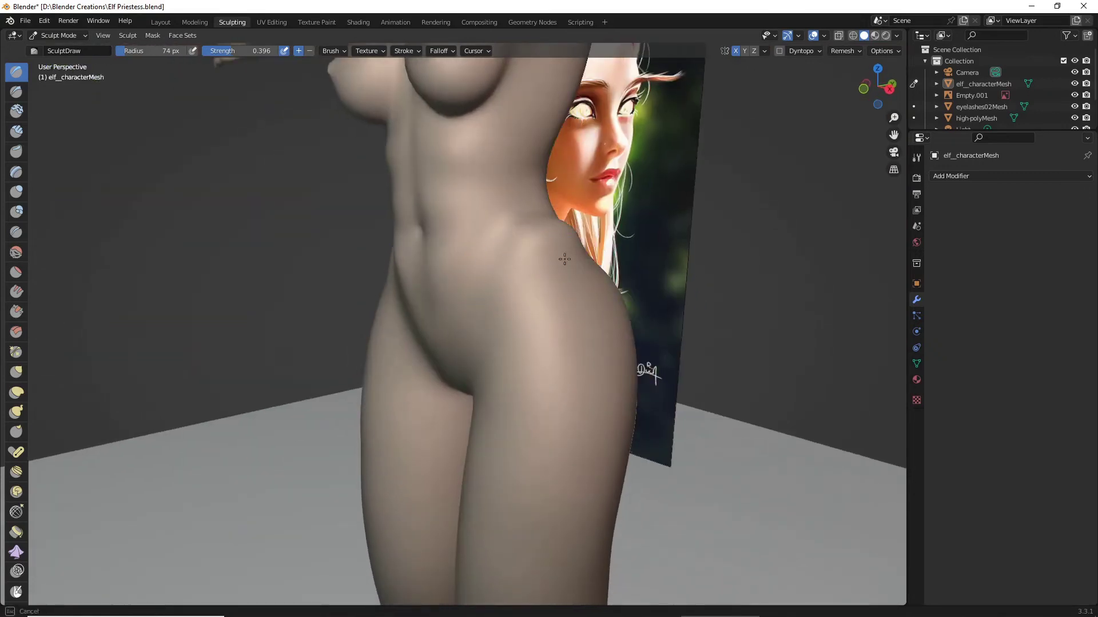
{"action": "middle_click_drag", "start_coordinate": [582, 259], "coordinate": [500, 269]}
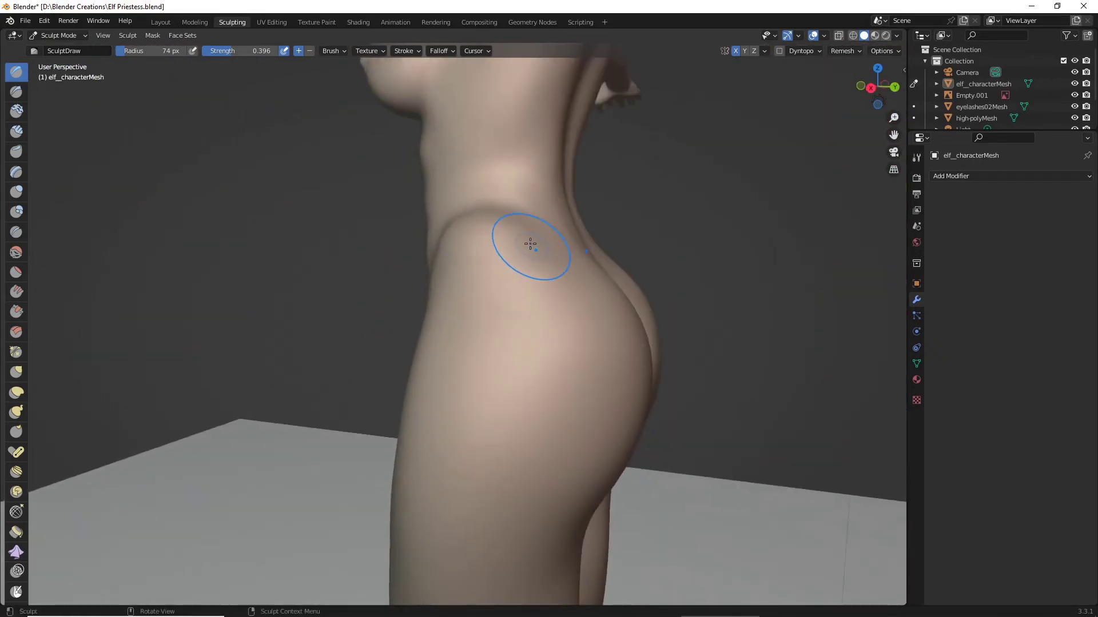
{"action": "mouse_move", "coordinate": [568, 279]}
{"action": "middle_mouse_down"}
{"action": "mouse_move", "coordinate": [468, 294]}
{"action": "mouse_move", "coordinate": [598, 301]}
{"action": "mouse_move", "coordinate": [536, 307]}
{"action": "mouse_move", "coordinate": [537, 289]}
{"action": "mouse_move", "coordinate": [563, 294]}
{"action": "mouse_move", "coordinate": [646, 246]}
{"action": "mouse_move", "coordinate": [538, 273]}
{"action": "mouse_move", "coordinate": [478, 255]}
{"action": "mouse_move", "coordinate": [495, 279]}
{"action": "middle_mouse_up"}
Blend the hip ridge into the waist and thigh with the Smooth brush at 145 px radius and 0.307 strength
{"action": "left_click", "coordinate": [16, 251]}
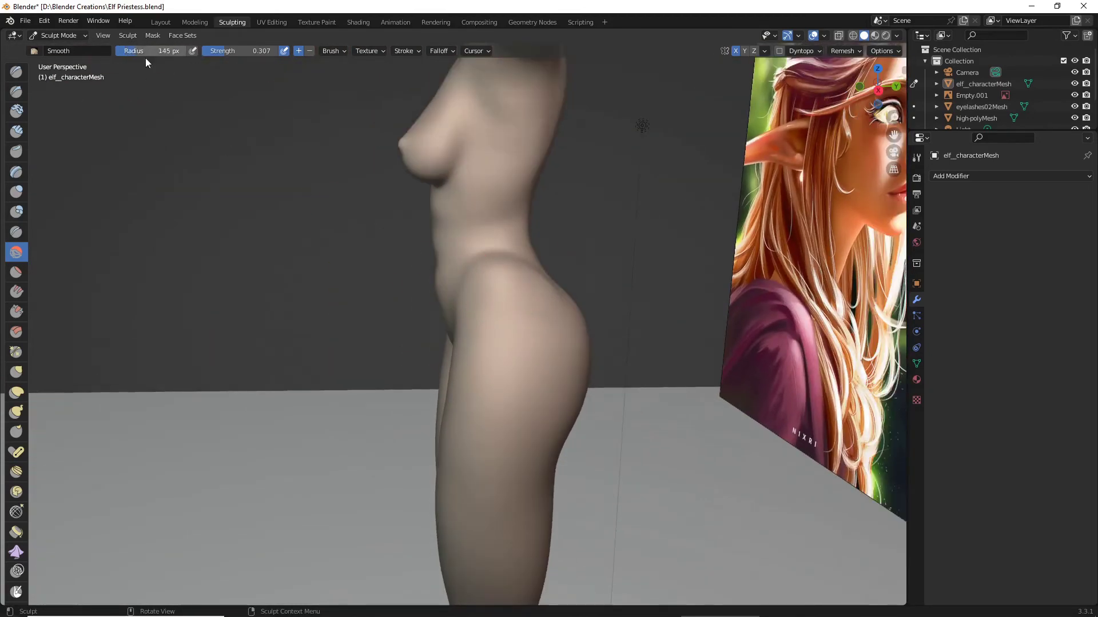
{"action": "scroll", "coordinate": [577, 283], "scroll_direction": "up", "scroll_amount": 1}
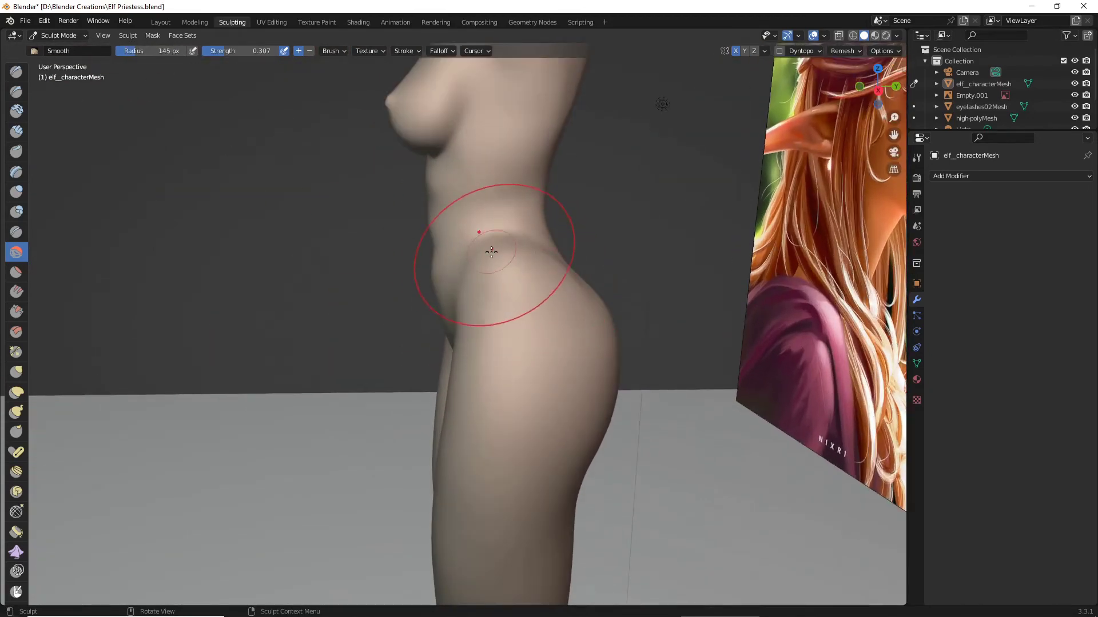
{"action": "middle_click_drag", "start_coordinate": [492, 258], "coordinate": [501, 330]}
{"action": "scroll", "coordinate": [569, 288], "scroll_direction": "down", "scroll_amount": 4}
{"action": "scroll", "coordinate": [479, 295], "scroll_direction": "up", "scroll_amount": 4}
{"action": "scroll", "coordinate": [681, 309], "scroll_direction": "down", "scroll_amount": 5}
{"action": "scroll", "coordinate": [501, 330], "scroll_direction": "up", "scroll_amount": 5}
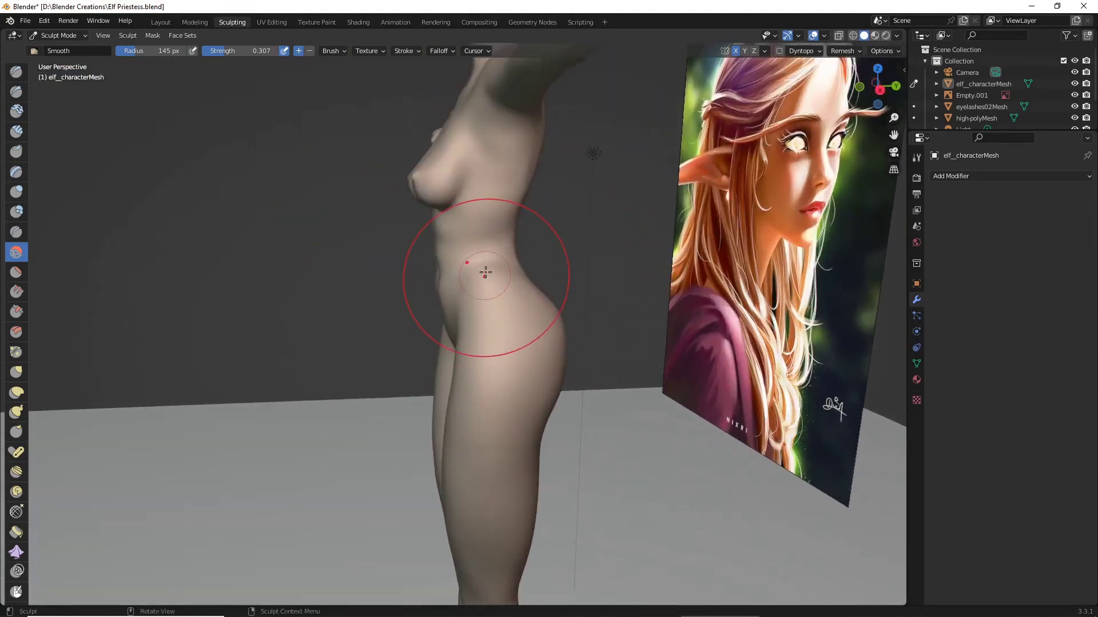
{"action": "middle_click_drag", "start_coordinate": [565, 252], "coordinate": [608, 316]}
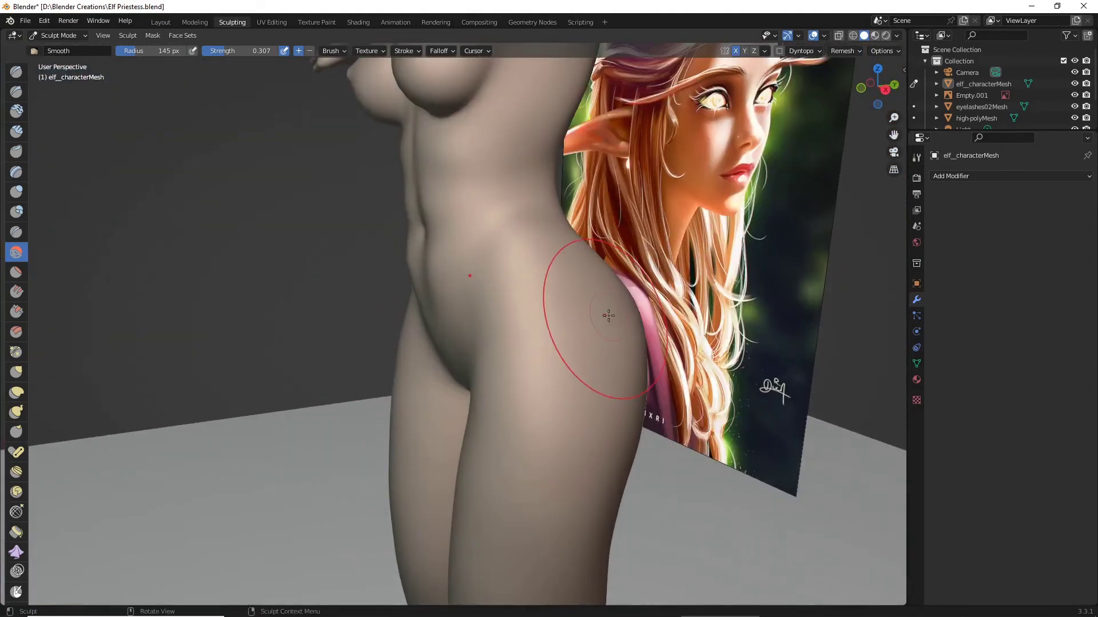
Define the front hip bone with the Draw brush at 46 px radius and 0.396 strength, checking the body in profile
{"action": "left_click", "coordinate": [16, 72]}
{"action": "middle_click_drag", "start_coordinate": [566, 206], "coordinate": [497, 247]}
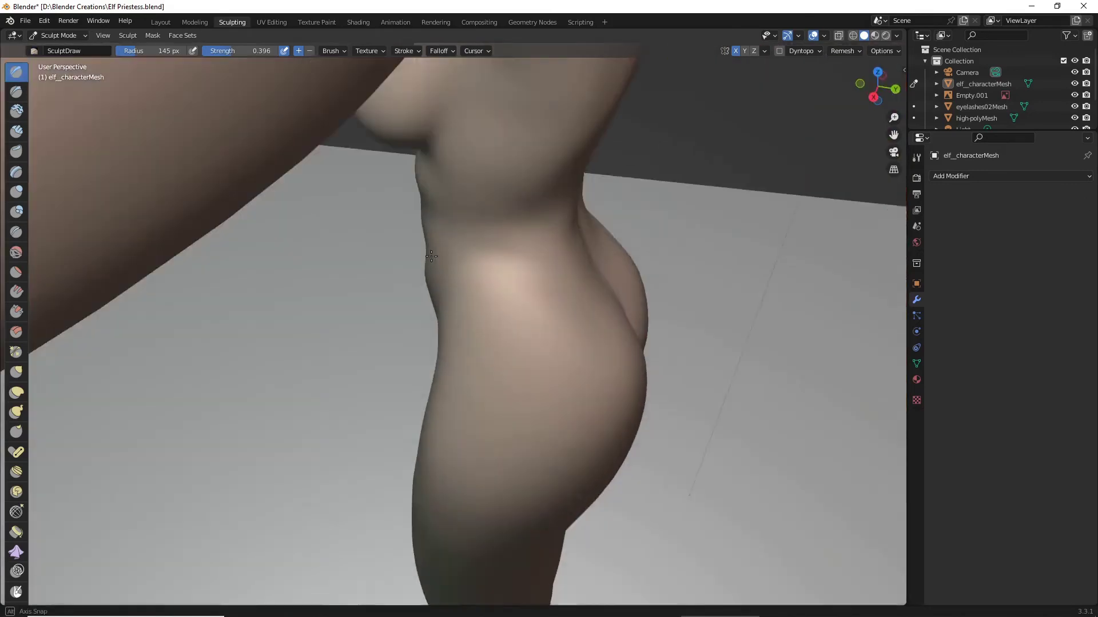
{"action": "scroll", "coordinate": [497, 248], "scroll_direction": "up", "scroll_amount": 2}
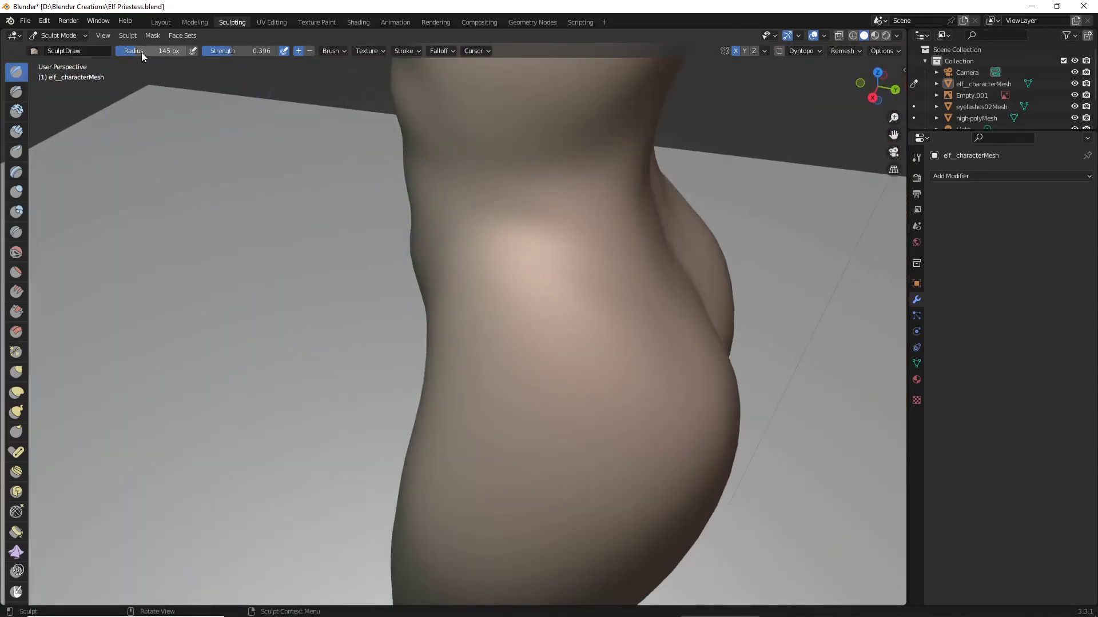
{"action": "mouse_move", "coordinate": [465, 229]}
{"action": "middle_mouse_down"}
{"action": "mouse_move", "coordinate": [547, 213]}
{"action": "mouse_move", "coordinate": [638, 218]}
{"action": "mouse_move", "coordinate": [512, 247]}
{"action": "middle_mouse_up"}
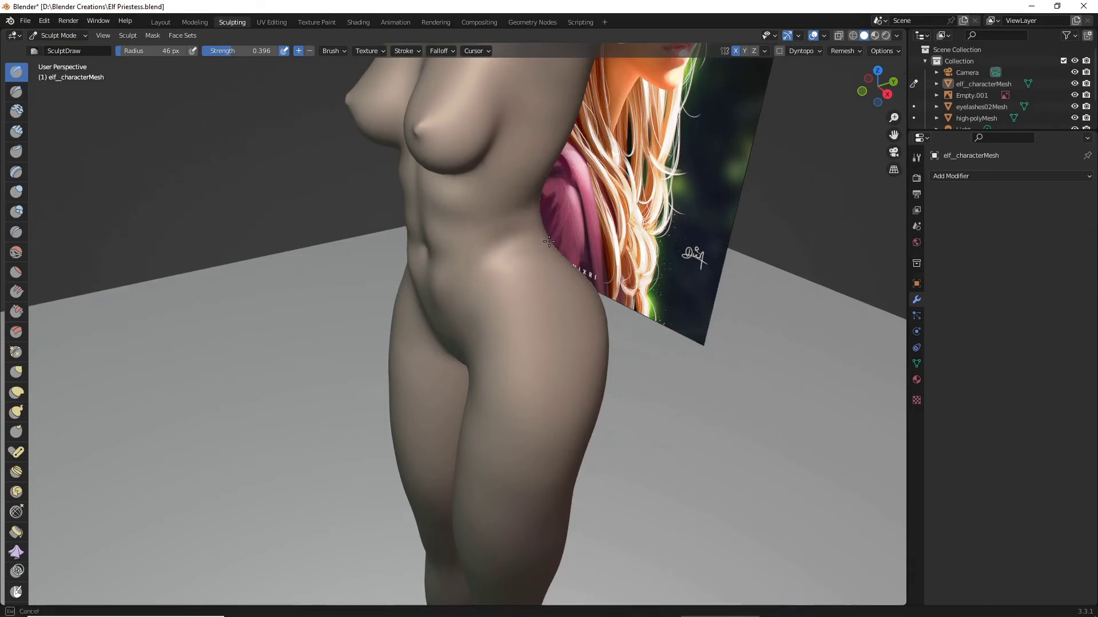
{"action": "middle_click_drag", "start_coordinate": [483, 266], "coordinate": [292, 274]}
{"action": "scroll", "coordinate": [604, 229], "scroll_direction": "down", "scroll_amount": 5}
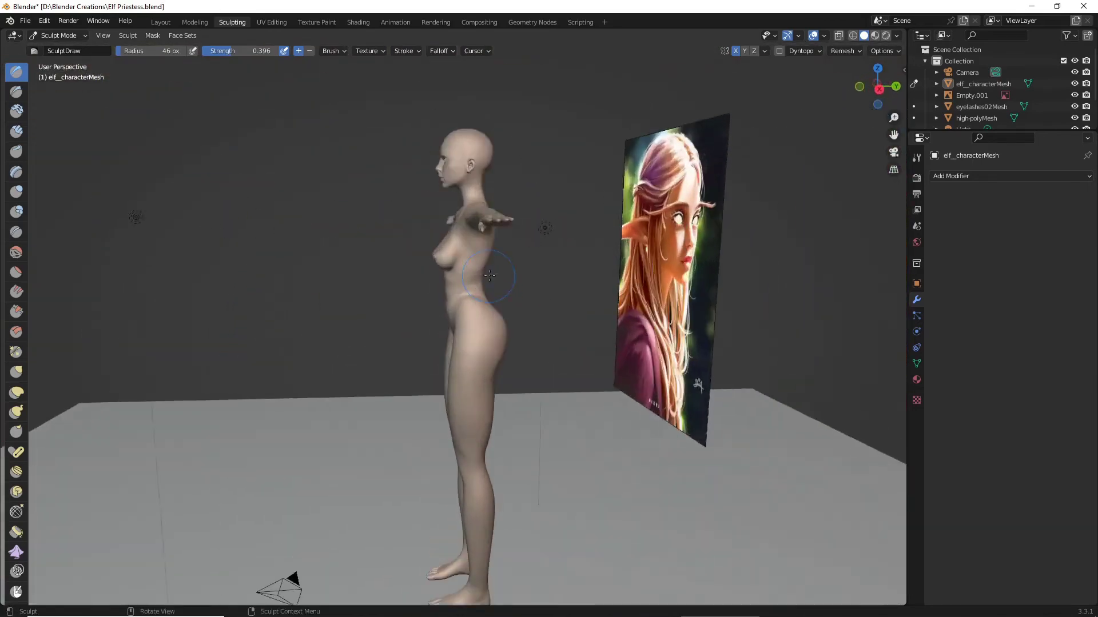
Soften the hip ridge and the side of the waist with the Smooth brush at 129 px radius and 0.307 strength
{"action": "scroll", "coordinate": [292, 275], "scroll_direction": "up", "scroll_amount": 5}
{"action": "left_click", "coordinate": [14, 251]}
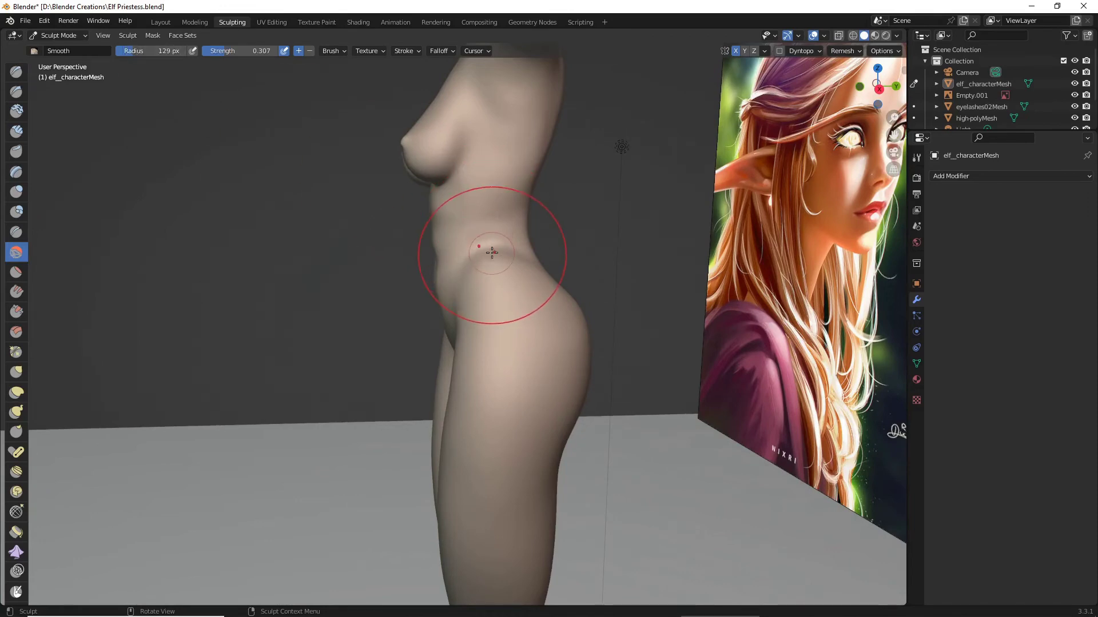
{"action": "scroll", "coordinate": [492, 253], "scroll_direction": "up", "scroll_amount": 3}
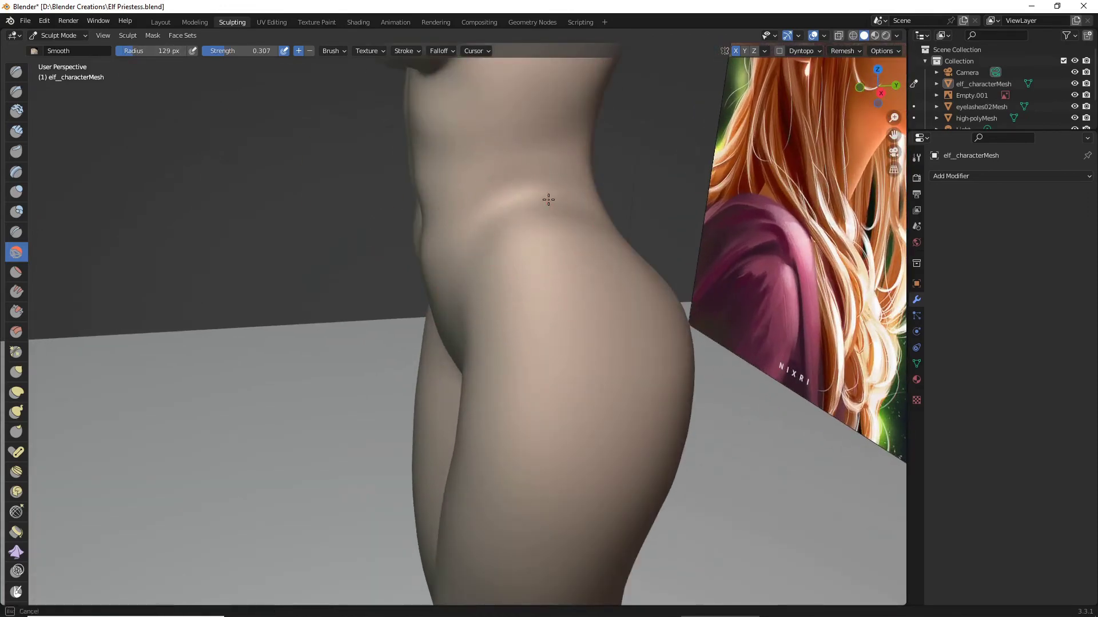
{"action": "mouse_move", "coordinate": [548, 200]}
{"action": "middle_mouse_down"}
{"action": "mouse_move", "coordinate": [588, 225]}
{"action": "mouse_move", "coordinate": [674, 229]}
{"action": "mouse_move", "coordinate": [548, 216]}
{"action": "middle_mouse_up"}
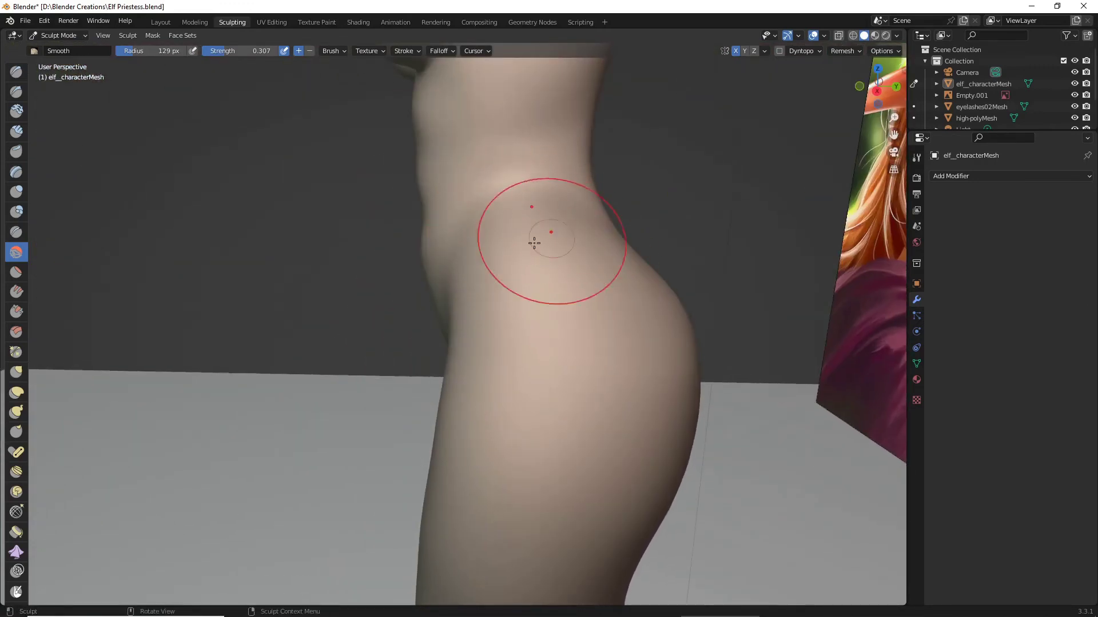
{"action": "mouse_move", "coordinate": [548, 242]}
{"action": "middle_mouse_down"}
{"action": "mouse_move", "coordinate": [682, 252]}
{"action": "mouse_move", "coordinate": [514, 243]}
{"action": "middle_mouse_up"}
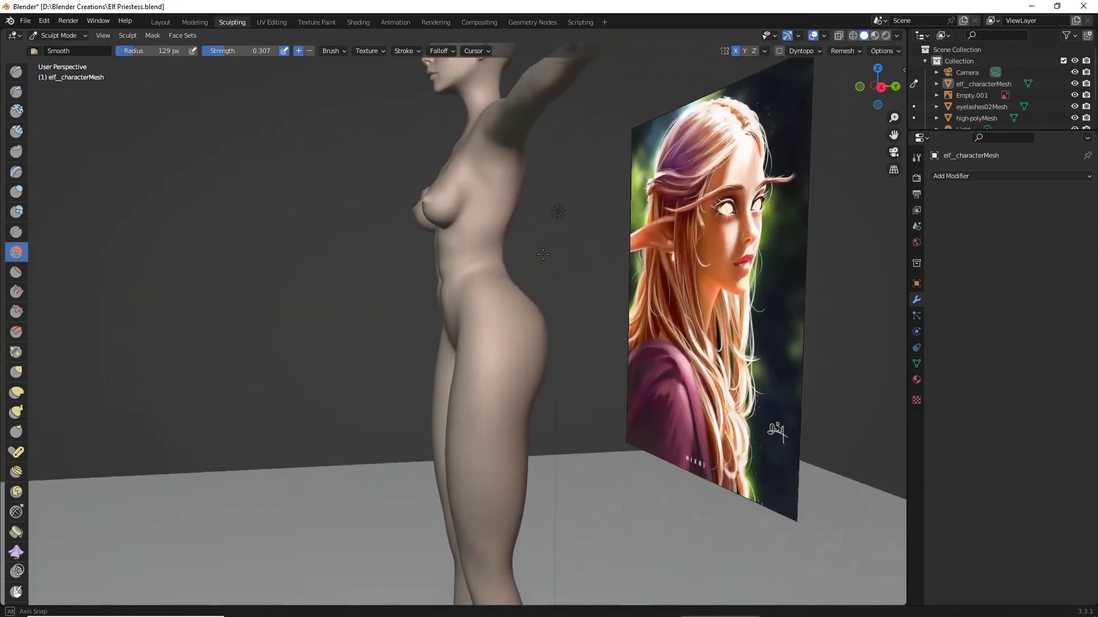
{"action": "scroll", "coordinate": [479, 239], "scroll_direction": "up", "scroll_amount": 3}
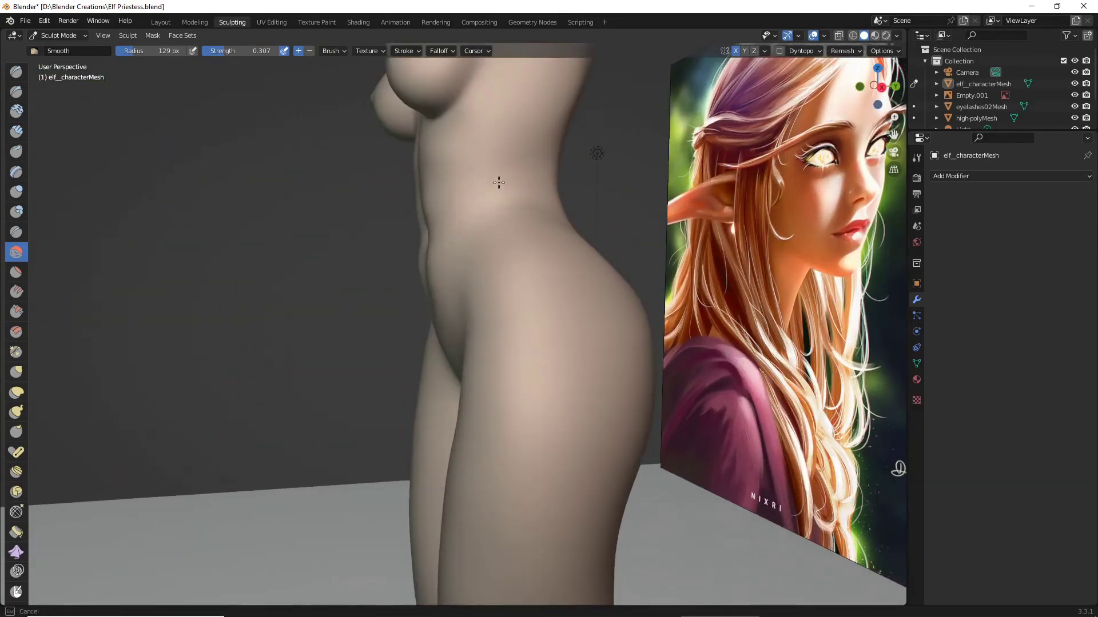
Examine the proportions of the waist, hips and thighs from the front, both close up and at full-body distance
{"action": "scroll", "coordinate": [586, 220], "scroll_direction": "down", "scroll_amount": 4}
{"action": "mouse_move", "coordinate": [542, 201]}
{"action": "middle_mouse_down"}
{"action": "mouse_move", "coordinate": [717, 279]}
{"action": "mouse_move", "coordinate": [531, 307]}
{"action": "mouse_move", "coordinate": [640, 302]}
{"action": "mouse_move", "coordinate": [568, 301]}
{"action": "mouse_move", "coordinate": [543, 323]}
{"action": "mouse_move", "coordinate": [738, 325]}
{"action": "mouse_move", "coordinate": [716, 325]}
{"action": "middle_mouse_up"}
{"action": "scroll", "coordinate": [717, 279], "scroll_direction": "down", "scroll_amount": 3}
{"action": "scroll", "coordinate": [526, 291], "scroll_direction": "up", "scroll_amount": 5}
{"action": "scroll", "coordinate": [566, 319], "scroll_direction": "down", "scroll_amount": 5}
{"action": "scroll", "coordinate": [566, 324], "scroll_direction": "up", "scroll_amount": 4}
{"action": "scroll", "coordinate": [739, 324], "scroll_direction": "down", "scroll_amount": 5}
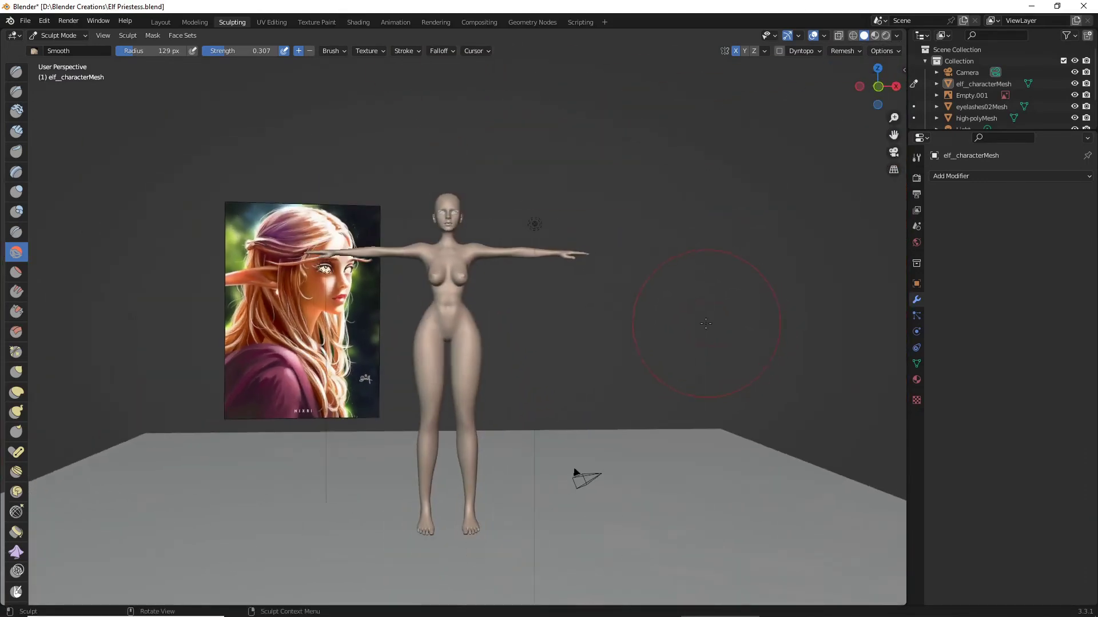
{"action": "scroll", "coordinate": [667, 324], "scroll_direction": "up", "scroll_amount": 4}
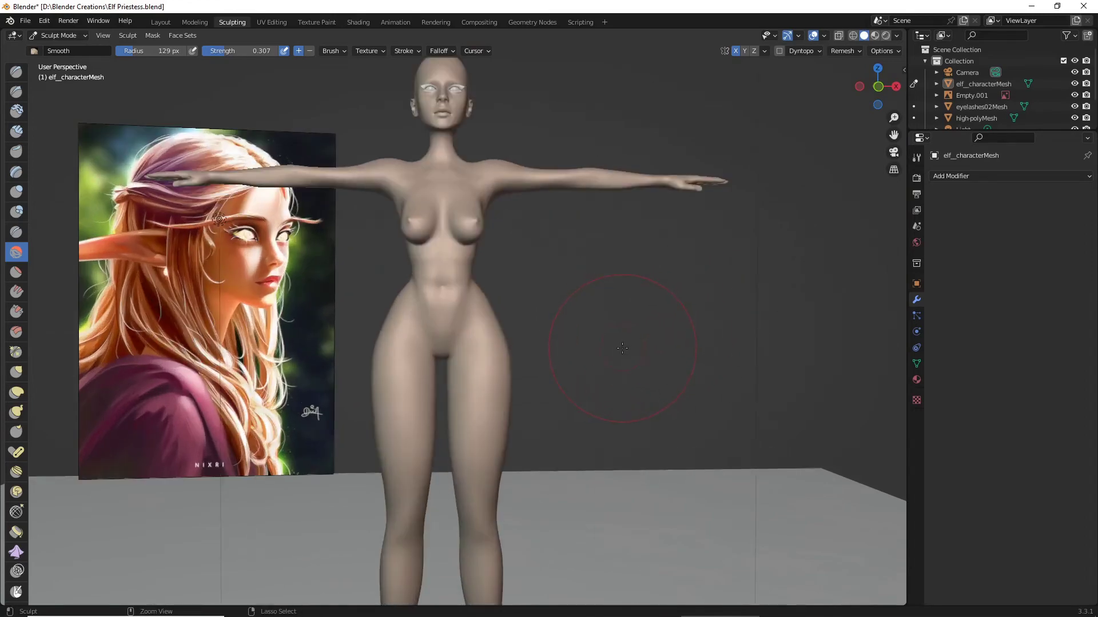
{"action": "scroll", "coordinate": [622, 348], "scroll_direction": "up", "scroll_amount": 3}
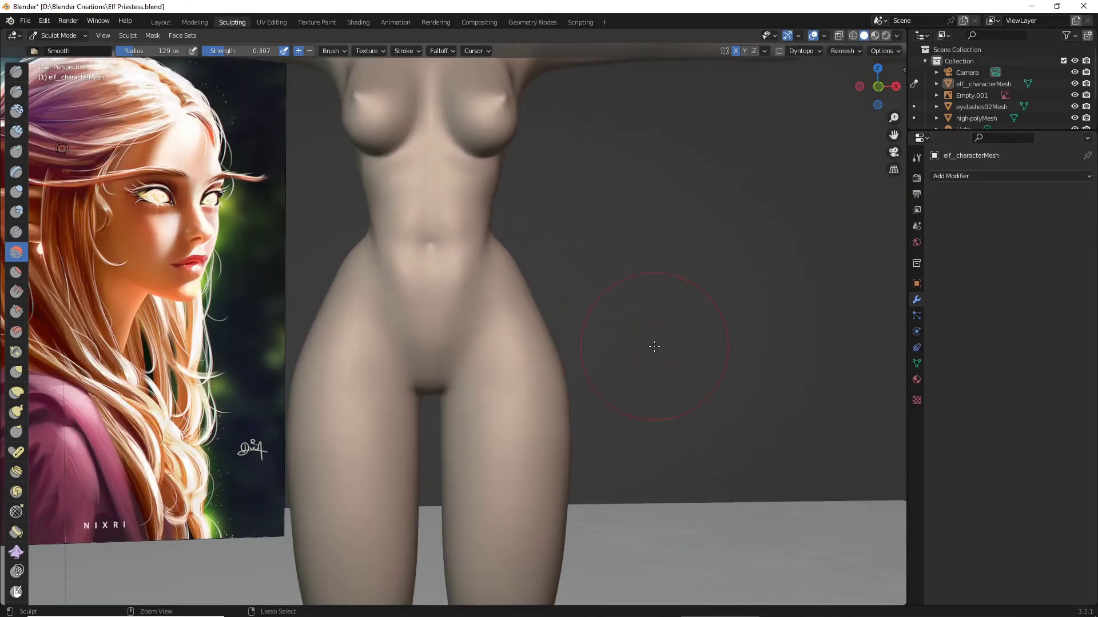
{"action": "middle_click_drag", "start_coordinate": [644, 357], "coordinate": [480, 365]}
{"action": "middle_click_drag", "start_coordinate": [560, 369], "coordinate": [606, 348]}
{"action": "scroll", "coordinate": [645, 347], "scroll_direction": "down", "scroll_amount": 3}
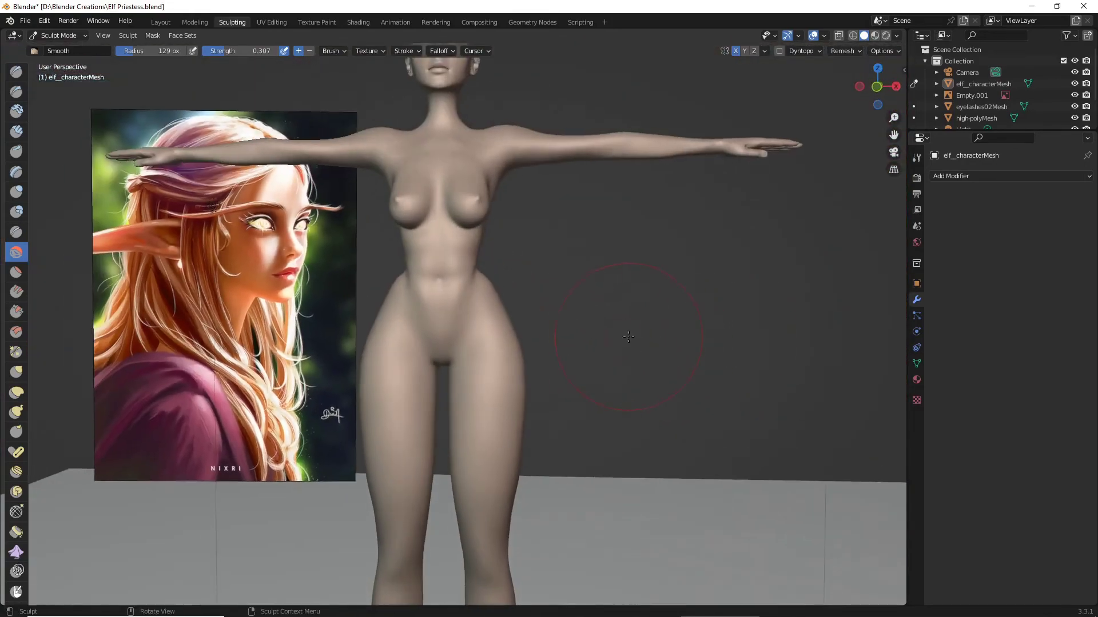
Slim the outer contour of the hips and thighs with the Grab brush at 129 px radius and 0.556 strength
{"action": "left_click", "coordinate": [17, 372]}
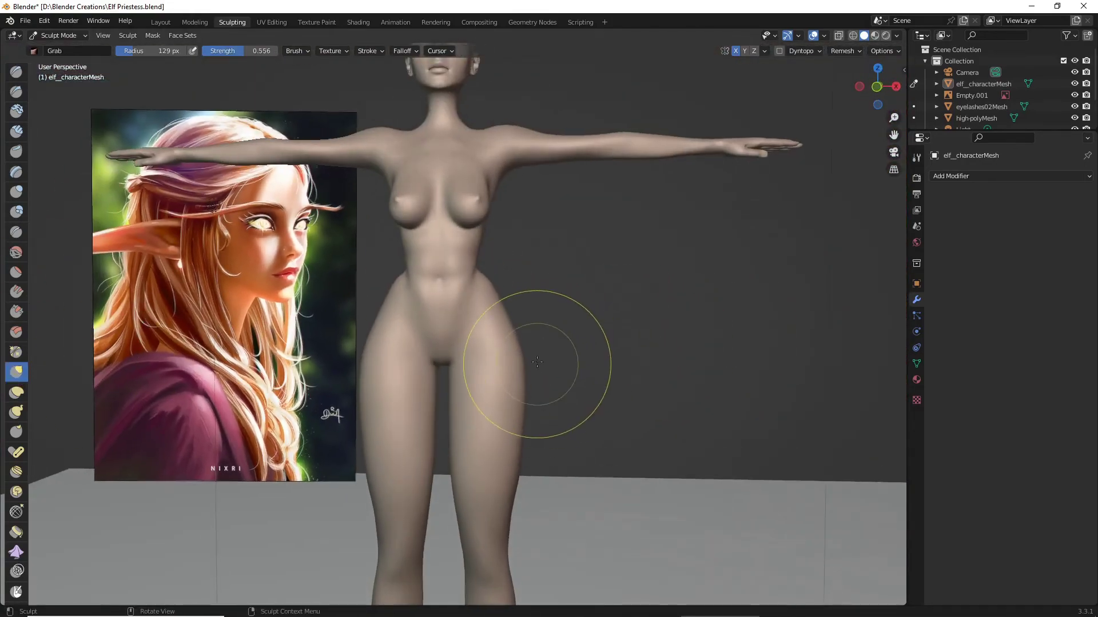
{"action": "left_click_drag", "start_coordinate": [523, 366], "coordinate": [518, 359]}
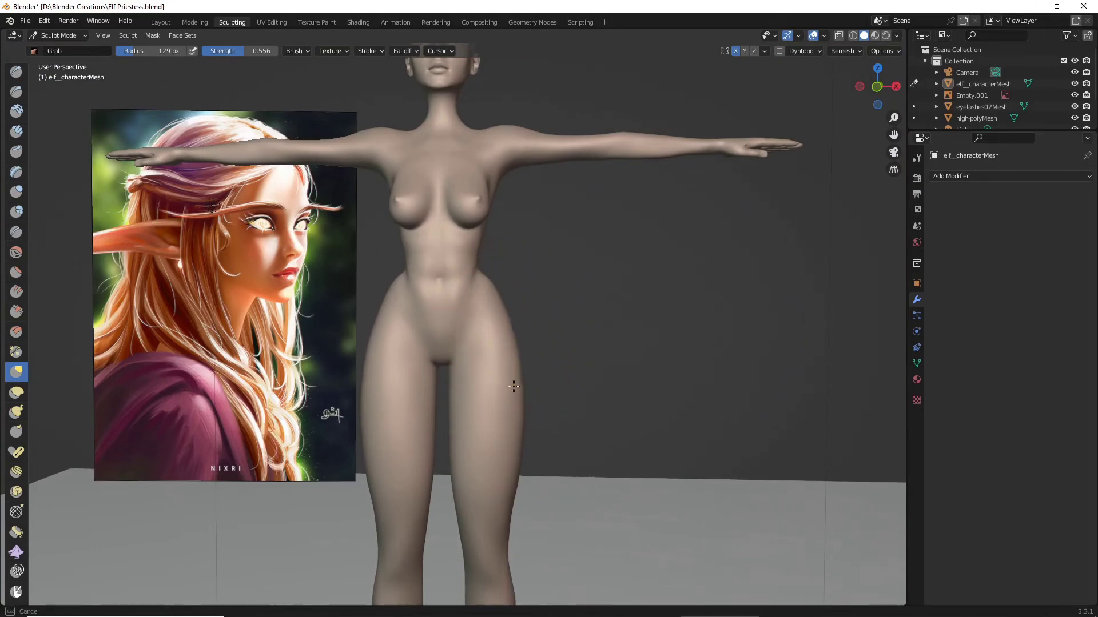
{"action": "mouse_move", "coordinate": [526, 416]}
{"action": "left_mouse_down"}
{"action": "mouse_move", "coordinate": [516, 414]}
{"action": "mouse_move", "coordinate": [517, 447]}
{"action": "left_mouse_up"}
{"action": "left_click_drag", "start_coordinate": [525, 489], "coordinate": [517, 495]}
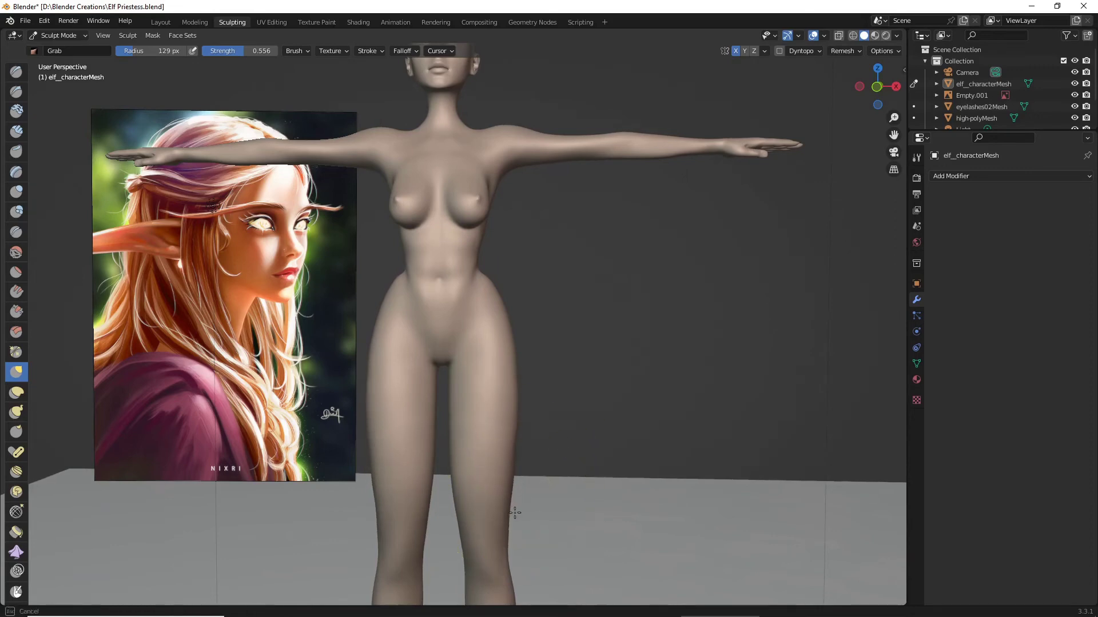
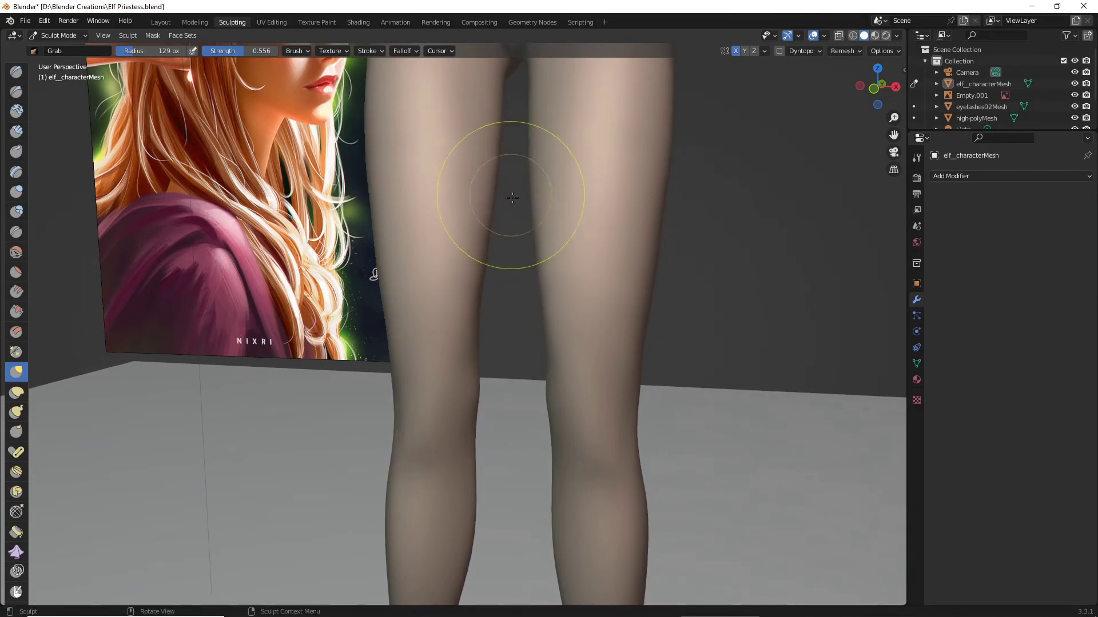
Push in the inner thigh contours with the Grab brush from a slightly angled front view
{"action": "scroll", "coordinate": [512, 198], "scroll_direction": "down", "scroll_amount": 3}
{"action": "middle_click_drag", "start_coordinate": [512, 198], "coordinate": [547, 235]}
{"action": "scroll", "coordinate": [547, 235], "scroll_direction": "up", "scroll_amount": 3}
{"action": "middle_click_drag", "start_coordinate": [517, 321], "coordinate": [507, 325]}
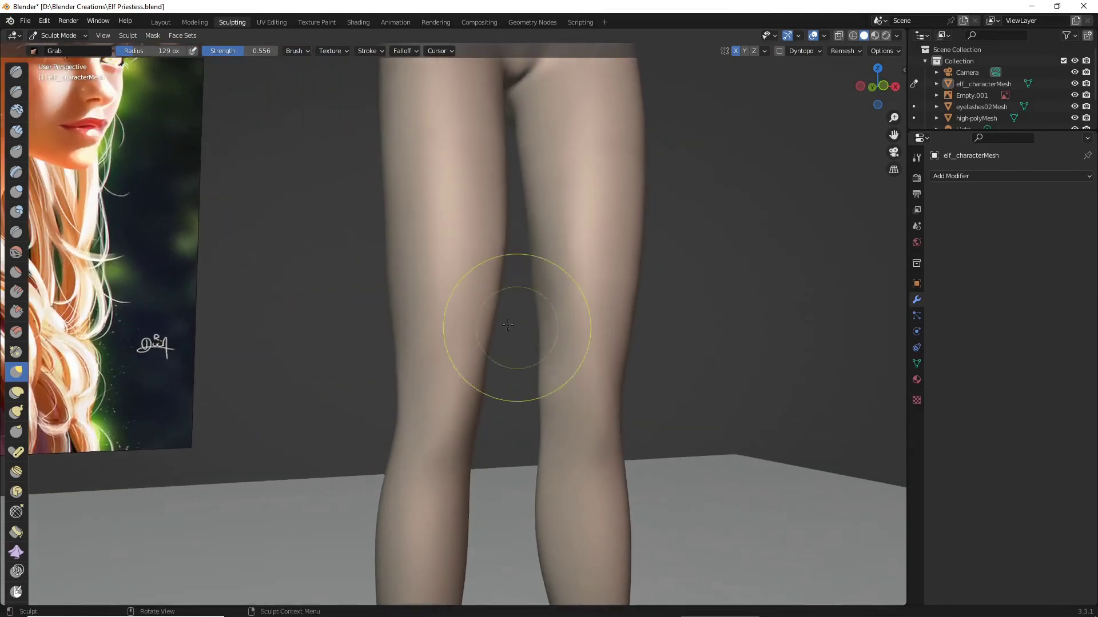
{"action": "left_click_drag", "start_coordinate": [508, 325], "coordinate": [475, 318]}
{"action": "middle_click_drag", "start_coordinate": [504, 291], "coordinate": [495, 312]}
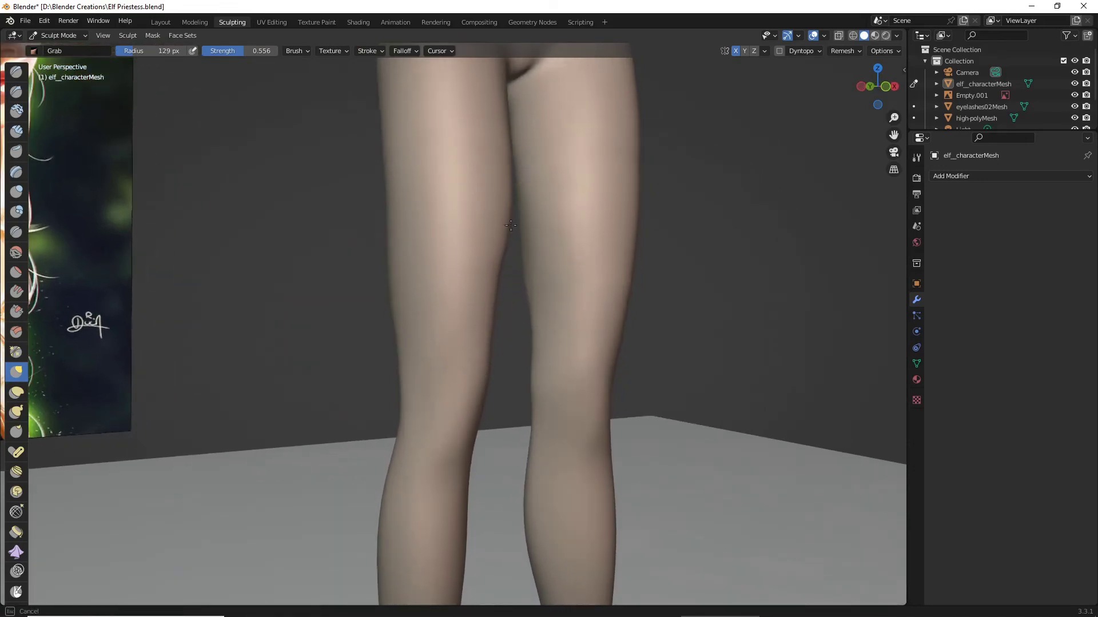
{"action": "left_click_drag", "start_coordinate": [495, 224], "coordinate": [491, 223]}
Narrow the inner side of the lower thighs just above the knees with the Grab brush
{"action": "scroll", "coordinate": [514, 223], "scroll_direction": "down", "scroll_amount": 4}
{"action": "mouse_move", "coordinate": [617, 266]}
{"action": "middle_mouse_down"}
{"action": "mouse_move", "coordinate": [569, 268]}
{"action": "mouse_move", "coordinate": [669, 273]}
{"action": "mouse_move", "coordinate": [571, 278]}
{"action": "mouse_move", "coordinate": [515, 309]}
{"action": "mouse_move", "coordinate": [488, 343]}
{"action": "middle_mouse_up"}
{"action": "scroll", "coordinate": [571, 278], "scroll_direction": "up", "scroll_amount": 3}
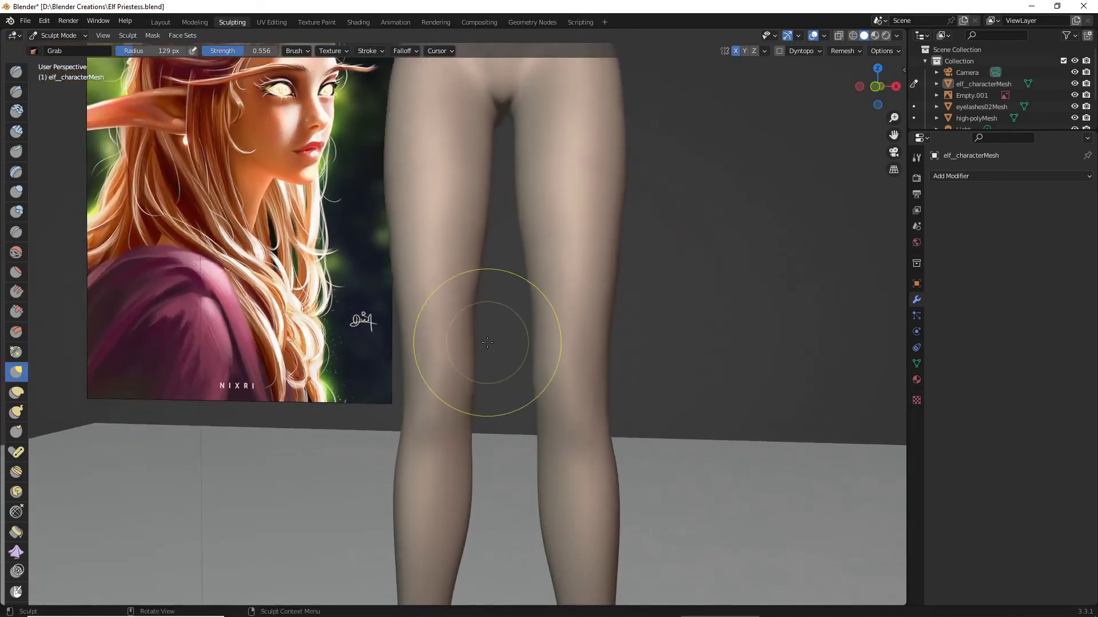
{"action": "scroll", "coordinate": [487, 343], "scroll_direction": "up", "scroll_amount": 3}
{"action": "left_click_drag", "start_coordinate": [488, 343], "coordinate": [463, 342]}
{"action": "scroll", "coordinate": [470, 340], "scroll_direction": "down", "scroll_amount": 3}
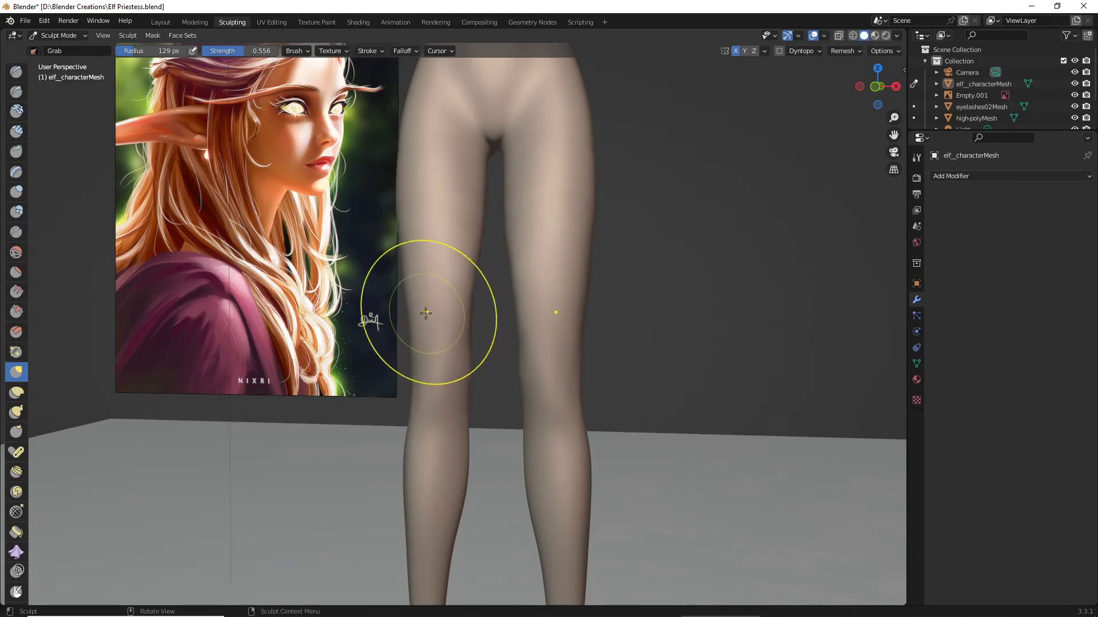
{"action": "scroll", "coordinate": [470, 313], "scroll_direction": "down", "scroll_amount": 4}
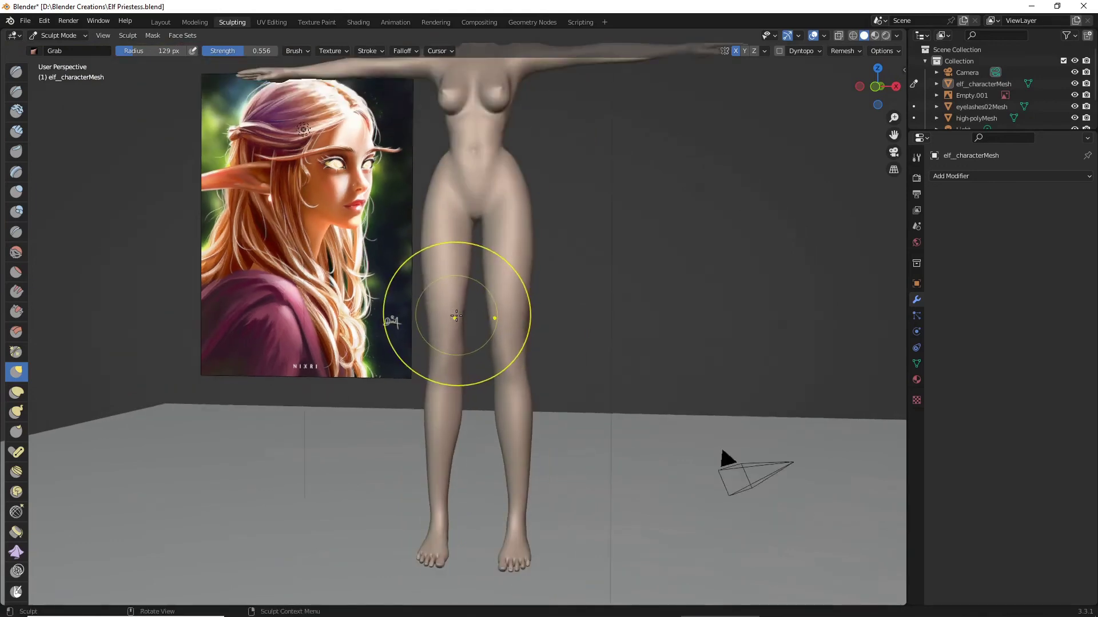
{"action": "left_click_drag", "start_coordinate": [459, 321], "coordinate": [457, 322]}
Flatten the front of the thigh and pull in the back above the knee in profile with the Grab brush
{"action": "mouse_move", "coordinate": [457, 322]}
{"action": "middle_mouse_down"}
{"action": "mouse_move", "coordinate": [531, 324]}
{"action": "mouse_move", "coordinate": [494, 326]}
{"action": "middle_mouse_up"}
{"action": "mouse_move", "coordinate": [494, 348]}
{"action": "middle_mouse_down", "text": "ctrl"}
{"action": "mouse_move", "coordinate": [492, 326]}
{"action": "mouse_move", "coordinate": [588, 331]}
{"action": "middle_mouse_up", "text": "ctrl"}
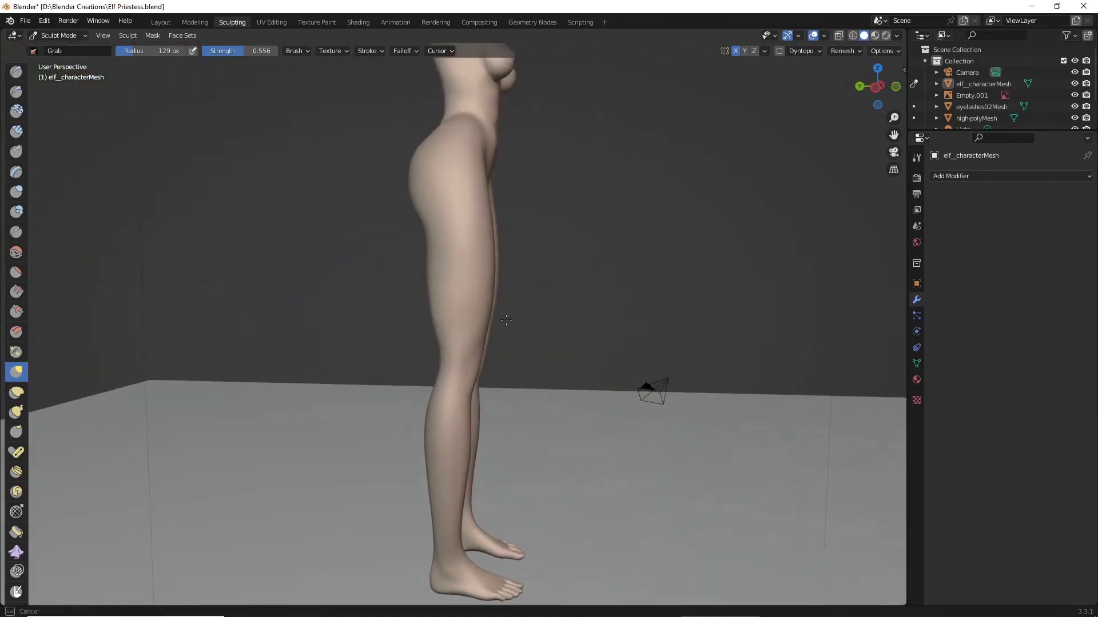
{"action": "scroll", "coordinate": [502, 304], "scroll_direction": "up", "scroll_amount": 2}
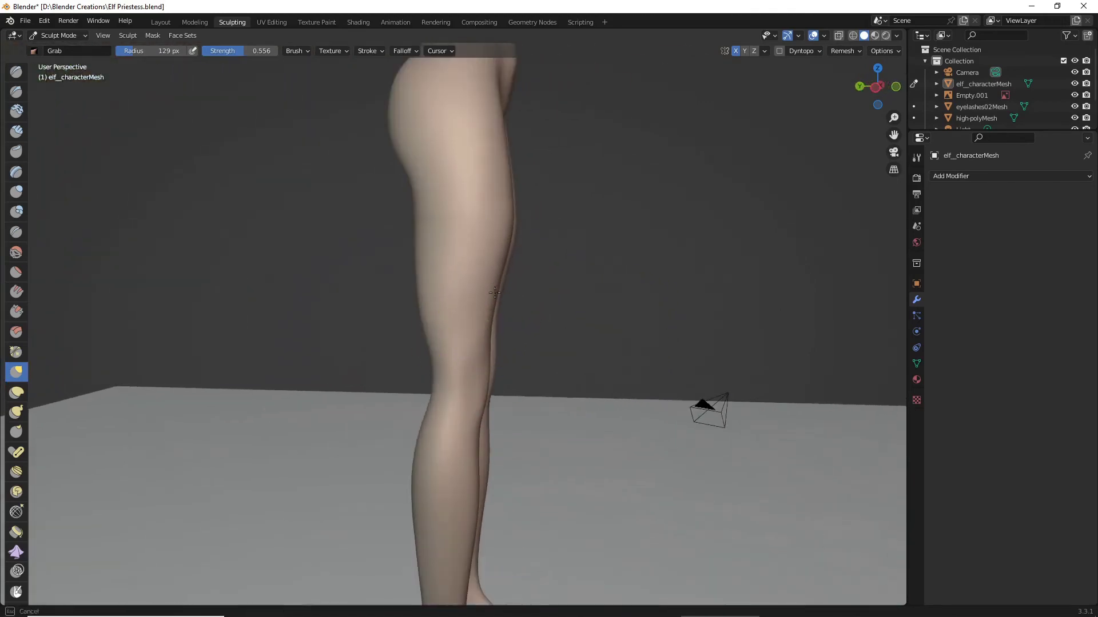
{"action": "left_click_drag", "start_coordinate": [520, 235], "coordinate": [504, 234]}
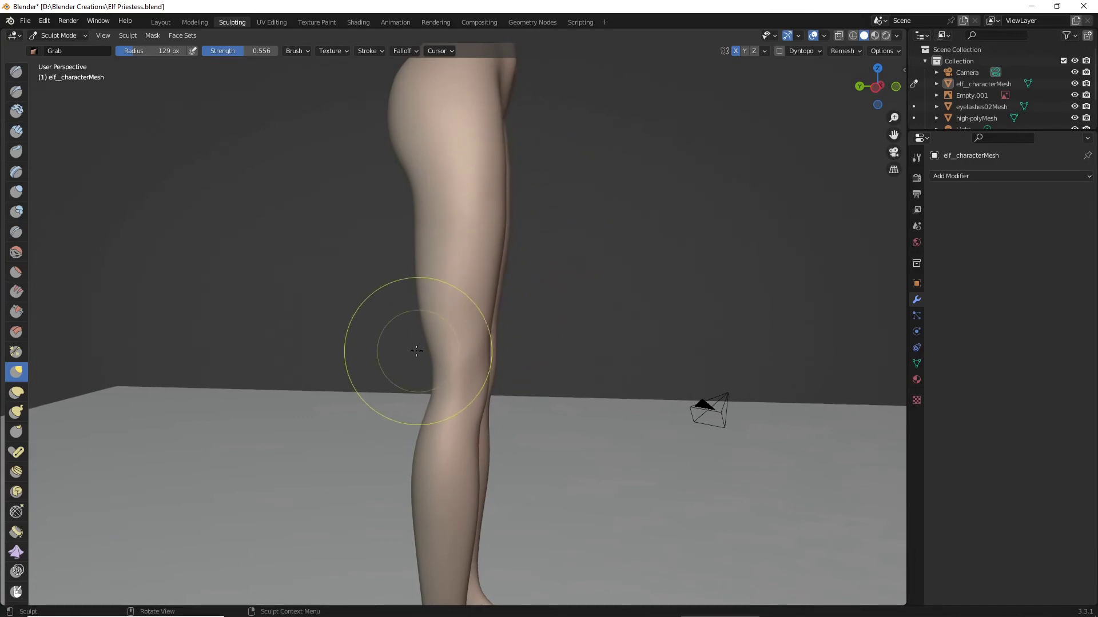
{"action": "left_click_drag", "start_coordinate": [424, 309], "coordinate": [429, 309]}
Taper the outer lower thighs toward the knees with the Grab brush, checking the leg silhouette from the front
{"action": "scroll", "coordinate": [562, 345], "scroll_direction": "down", "scroll_amount": 3}
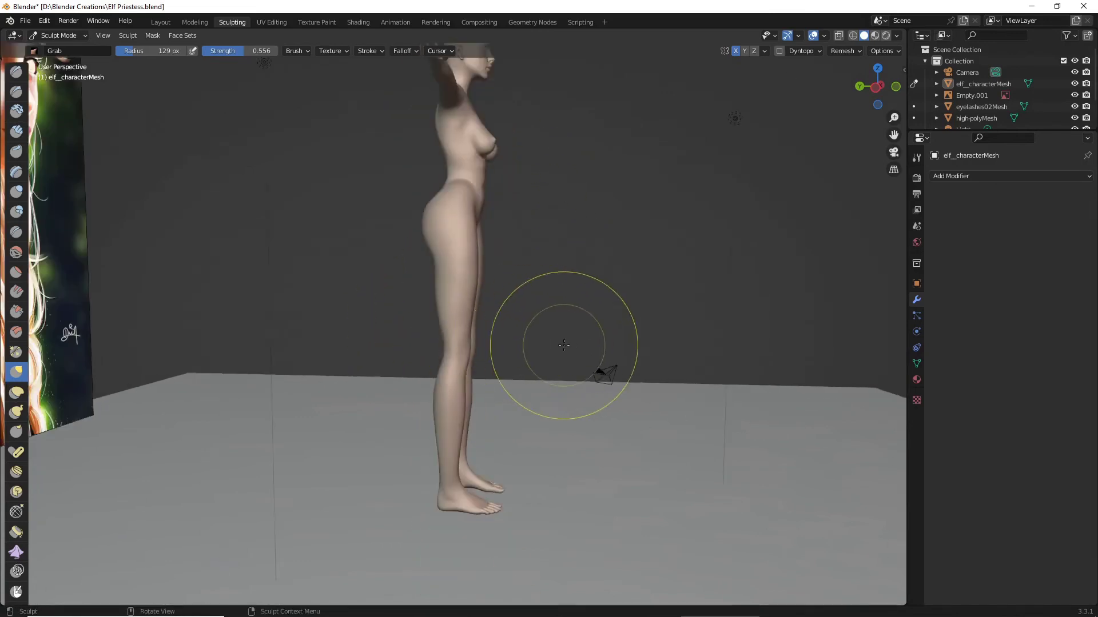
{"action": "middle_click_drag", "start_coordinate": [562, 346], "coordinate": [463, 312]}
{"action": "scroll", "coordinate": [484, 295], "scroll_direction": "up", "scroll_amount": 4}
{"action": "scroll", "coordinate": [487, 286], "scroll_direction": "up", "scroll_amount": 1}
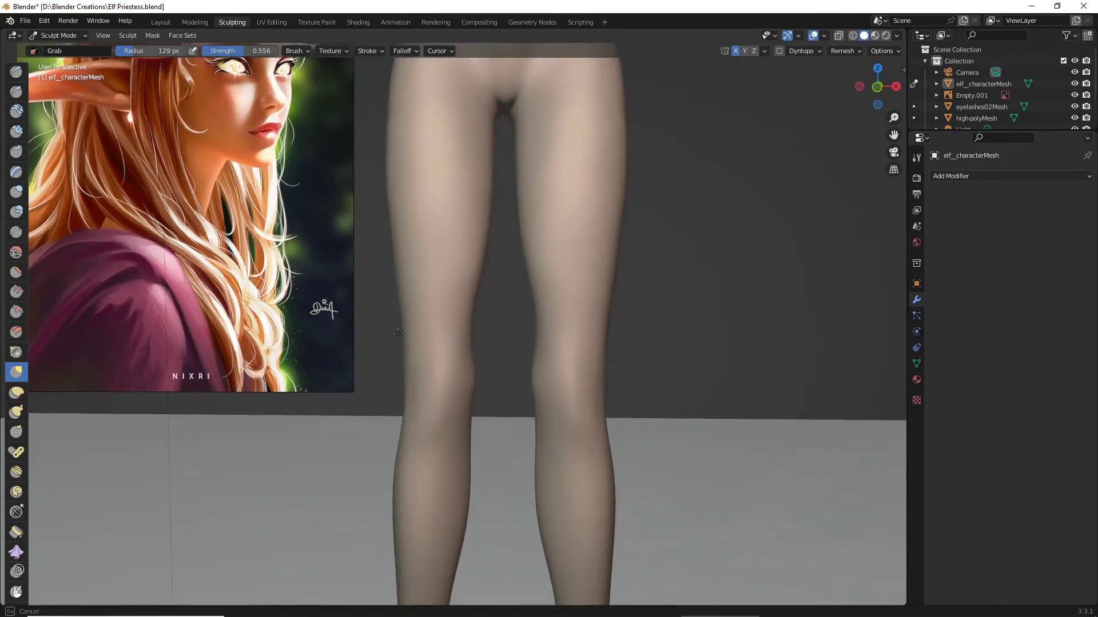
{"action": "mouse_move", "coordinate": [405, 317]}
{"action": "left_mouse_down"}
{"action": "mouse_move", "coordinate": [397, 256]}
{"action": "mouse_move", "coordinate": [406, 263]}
{"action": "left_mouse_up"}
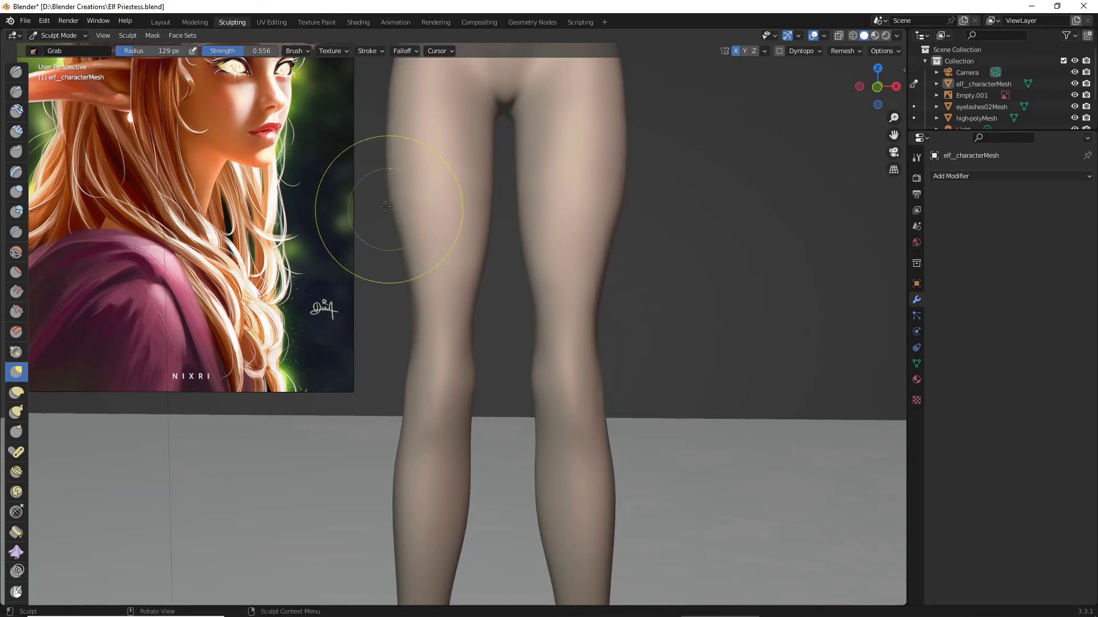
{"action": "scroll", "coordinate": [642, 343], "scroll_direction": "down", "scroll_amount": 6}
{"action": "scroll", "coordinate": [686, 347], "scroll_direction": "down", "scroll_amount": 1}
{"action": "mouse_move", "coordinate": [743, 350]}
{"action": "middle_mouse_down"}
{"action": "mouse_move", "coordinate": [683, 350]}
{"action": "mouse_move", "coordinate": [747, 351]}
{"action": "middle_mouse_up"}
{"action": "scroll", "coordinate": [605, 318], "scroll_direction": "up", "scroll_amount": 7}
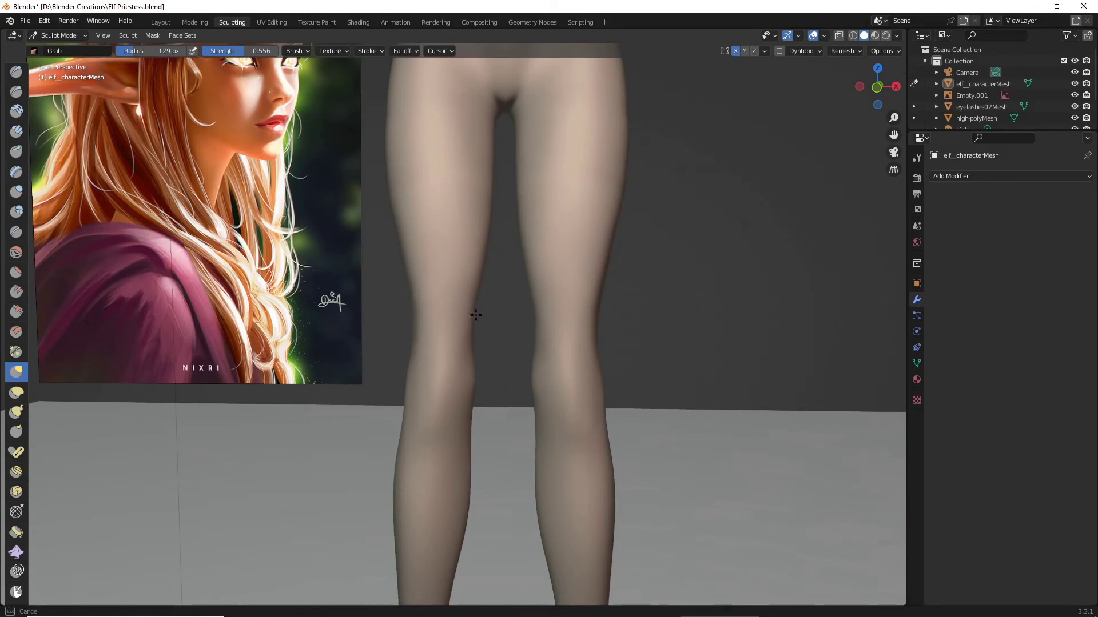
{"action": "scroll", "coordinate": [477, 312], "scroll_direction": "down", "scroll_amount": 8}
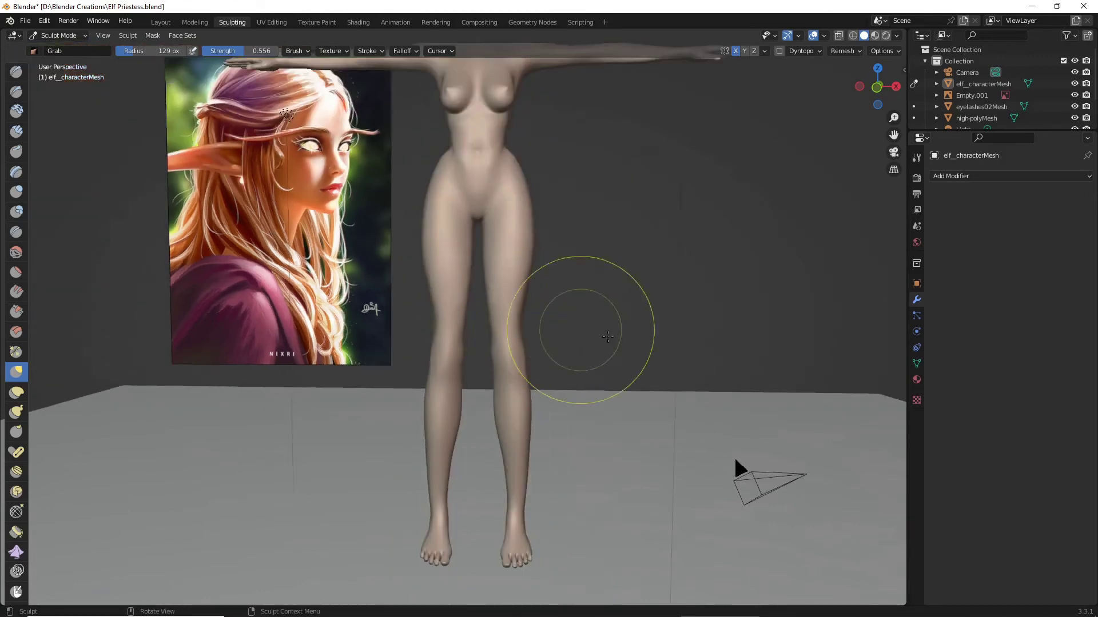
{"action": "middle_click_drag", "start_coordinate": [476, 312], "coordinate": [475, 346]}
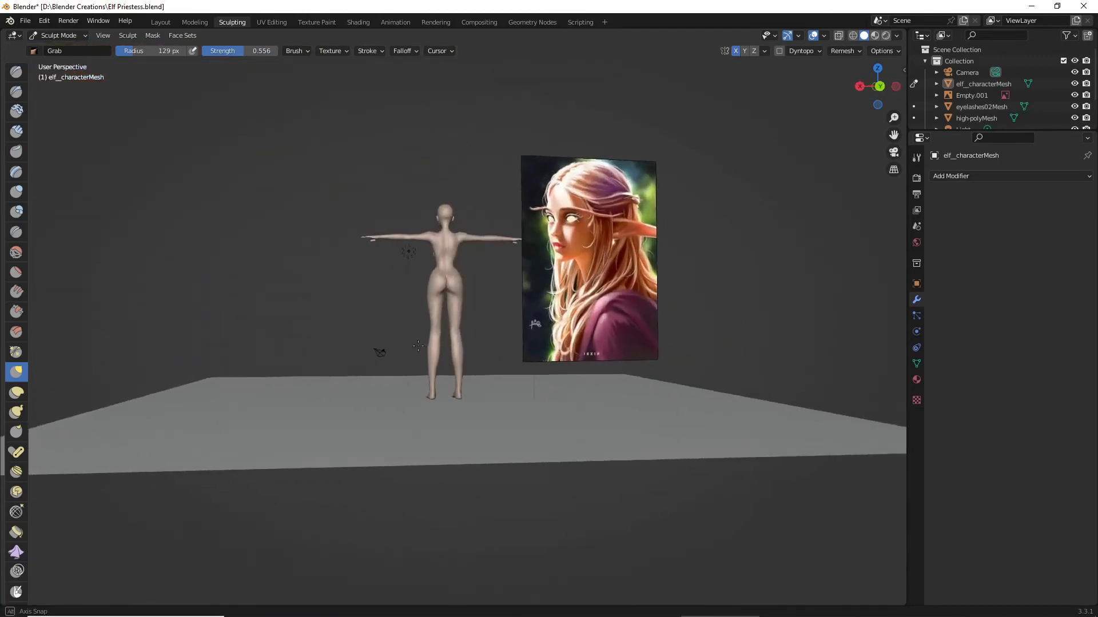
Smooth the front and back of the thighs and knees with the Smooth brush at 129 px radius and 0.307 strength
{"action": "scroll", "coordinate": [602, 355], "scroll_direction": "up", "scroll_amount": 8}
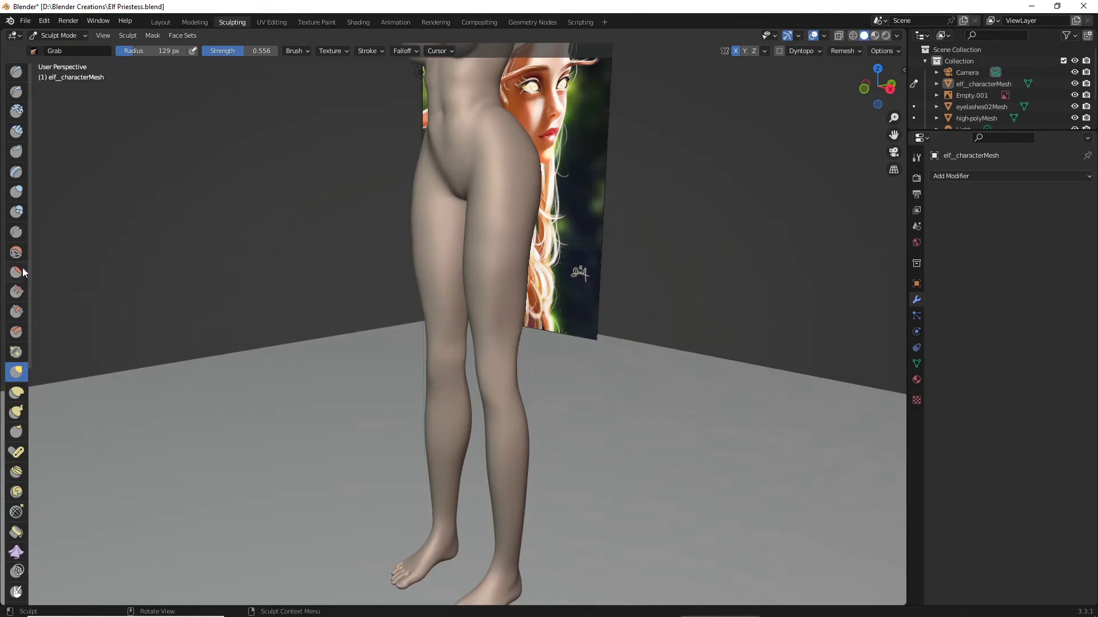
{"action": "left_click", "coordinate": [16, 252]}
{"action": "middle_click_drag", "start_coordinate": [579, 273], "coordinate": [605, 253]}
{"action": "scroll", "coordinate": [458, 337], "scroll_direction": "up", "scroll_amount": 2}
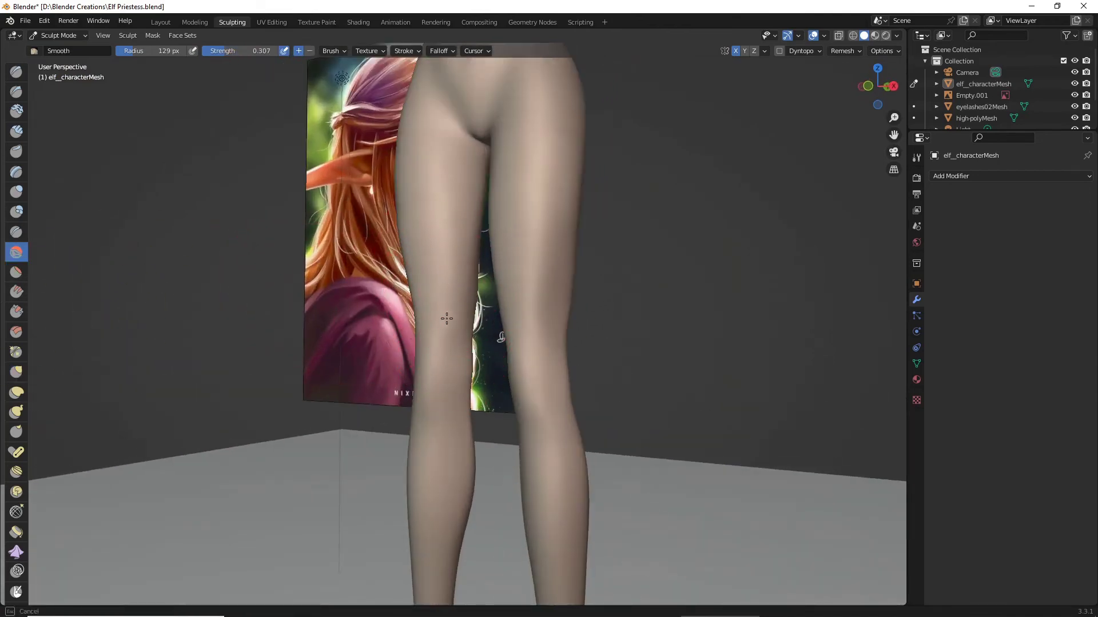
{"action": "middle_click_drag", "start_coordinate": [429, 416], "coordinate": [520, 348]}
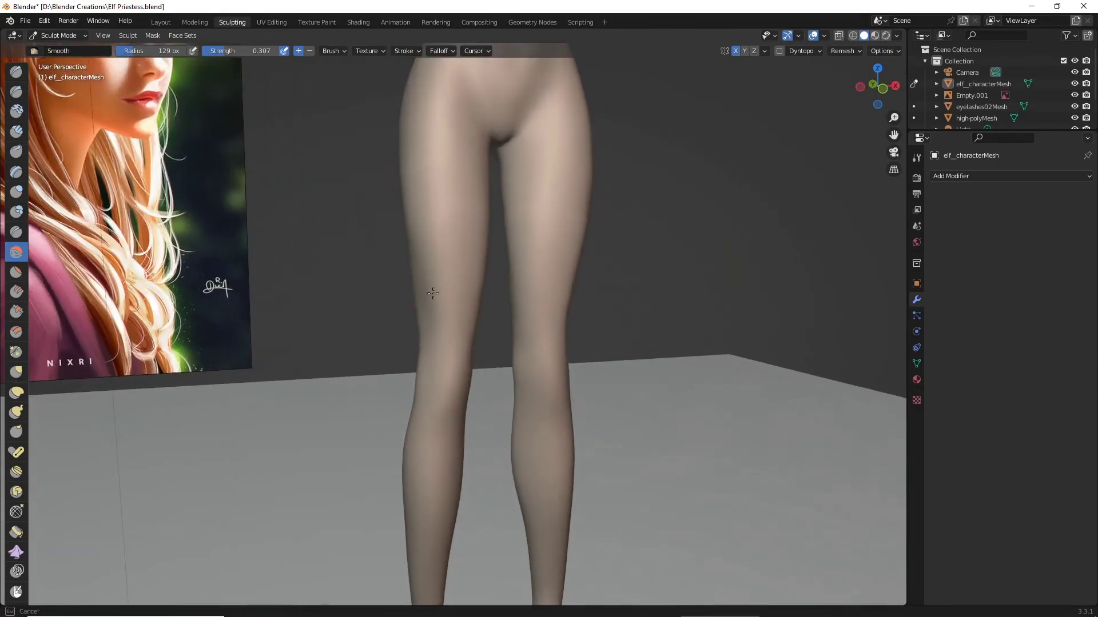
{"action": "middle_click_drag", "start_coordinate": [433, 293], "coordinate": [538, 323]}
{"action": "middle_click_drag", "start_coordinate": [457, 290], "coordinate": [586, 288]}
{"action": "left_click", "coordinate": [456, 276]}
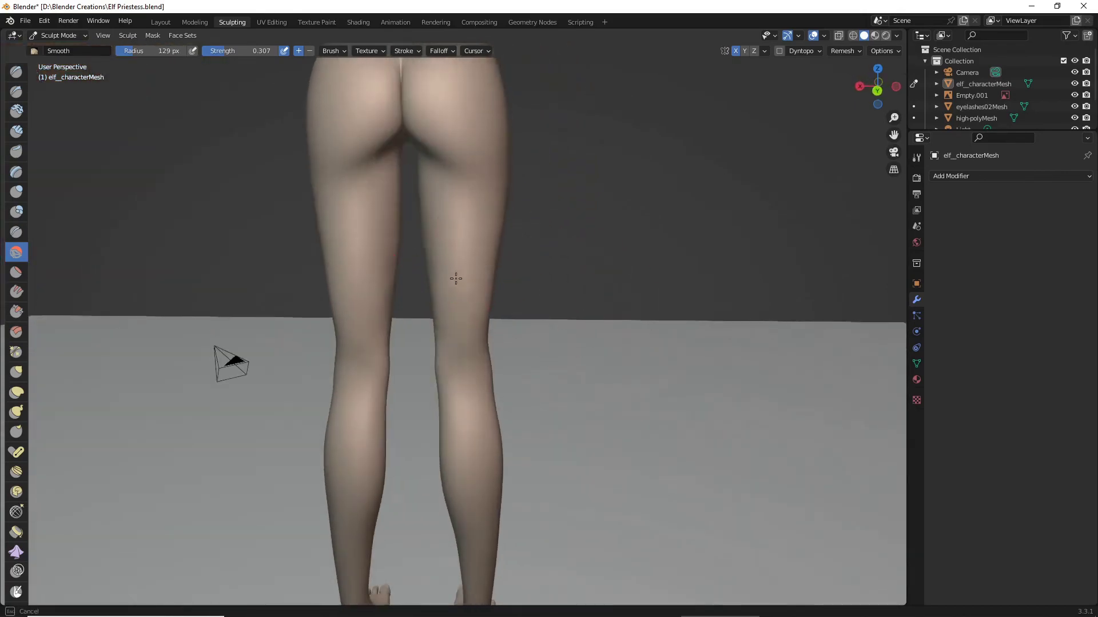
{"action": "middle_click_drag", "start_coordinate": [658, 298], "coordinate": [366, 323]}
Inspect the reshaped legs from the front and the waist and hip in profile
{"action": "scroll", "coordinate": [489, 315], "scroll_direction": "down", "scroll_amount": 3}
{"action": "scroll", "coordinate": [551, 363], "scroll_direction": "down", "scroll_amount": 5}
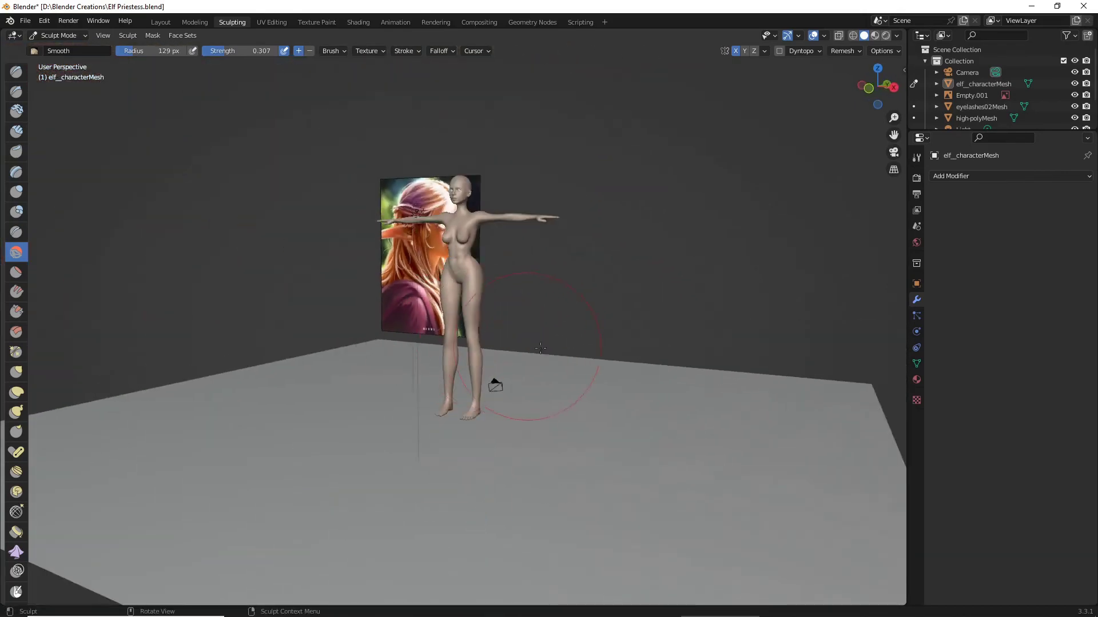
{"action": "scroll", "coordinate": [617, 348], "scroll_direction": "up", "scroll_amount": 4}
{"action": "middle_click_drag", "start_coordinate": [529, 360], "coordinate": [599, 344]}
{"action": "scroll", "coordinate": [456, 156], "scroll_direction": "up", "scroll_amount": 5}
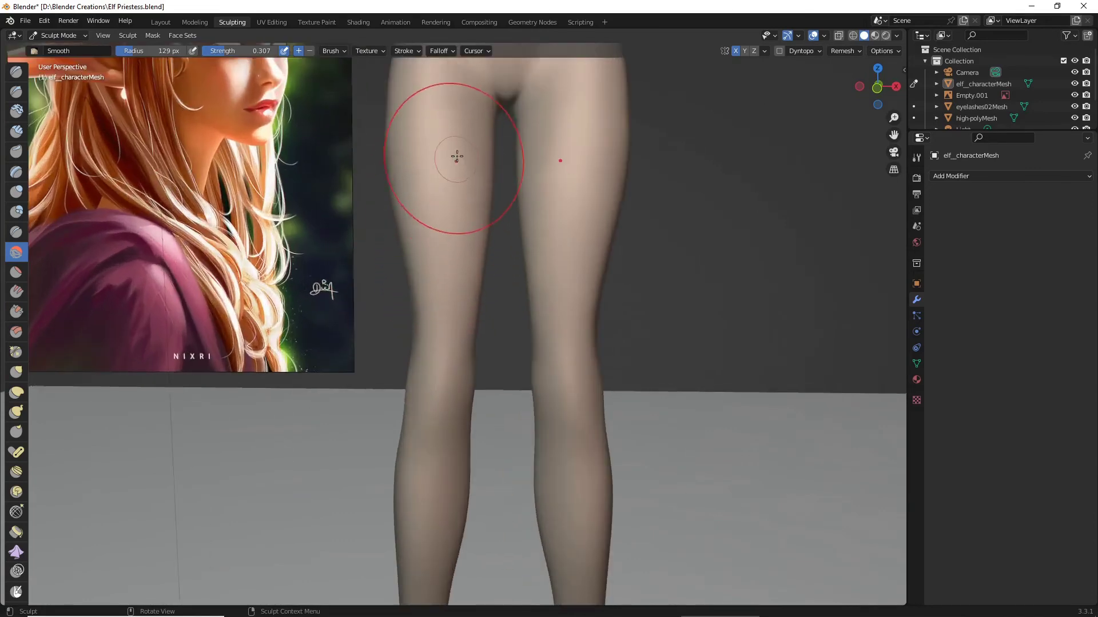
{"action": "scroll", "coordinate": [468, 238], "scroll_direction": "down", "scroll_amount": 4}
{"action": "middle_click_drag", "start_coordinate": [468, 238], "coordinate": [512, 346]}
{"action": "scroll", "coordinate": [513, 345], "scroll_direction": "up", "scroll_amount": 3}
{"action": "scroll", "coordinate": [513, 346], "scroll_direction": "up", "scroll_amount": 2}
{"action": "left_click_drag", "start_coordinate": [893, 136], "coordinate": [894, 383]}
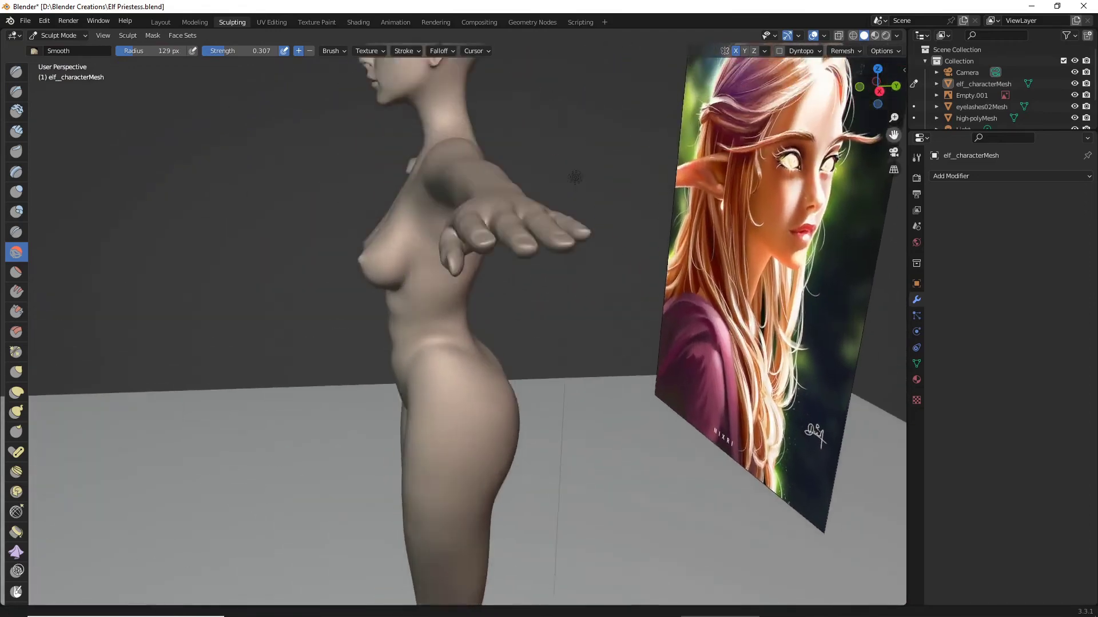
{"action": "scroll", "coordinate": [507, 371], "scroll_direction": "up", "scroll_amount": 4}
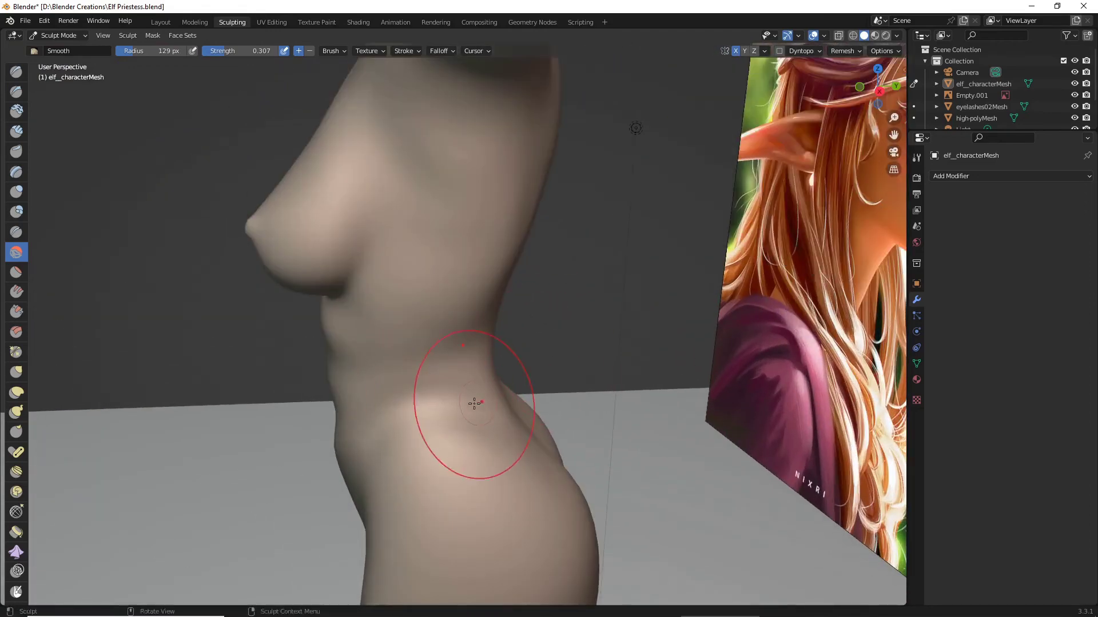
Inspect the waist, hips and overall body silhouette from both sides
{"action": "middle_click_drag", "start_coordinate": [535, 401], "coordinate": [607, 378]}
{"action": "scroll", "coordinate": [631, 375], "scroll_direction": "down", "scroll_amount": 4}
{"action": "scroll", "coordinate": [697, 394], "scroll_direction": "down", "scroll_amount": 4}
{"action": "middle_click_drag", "start_coordinate": [696, 394], "coordinate": [621, 344]}
{"action": "scroll", "coordinate": [717, 400], "scroll_direction": "up", "scroll_amount": 4}
{"action": "scroll", "coordinate": [621, 344], "scroll_direction": "up", "scroll_amount": 2}
{"action": "scroll", "coordinate": [602, 400], "scroll_direction": "down", "scroll_amount": 3}
{"action": "middle_click_drag", "start_coordinate": [629, 408], "coordinate": [829, 430]}
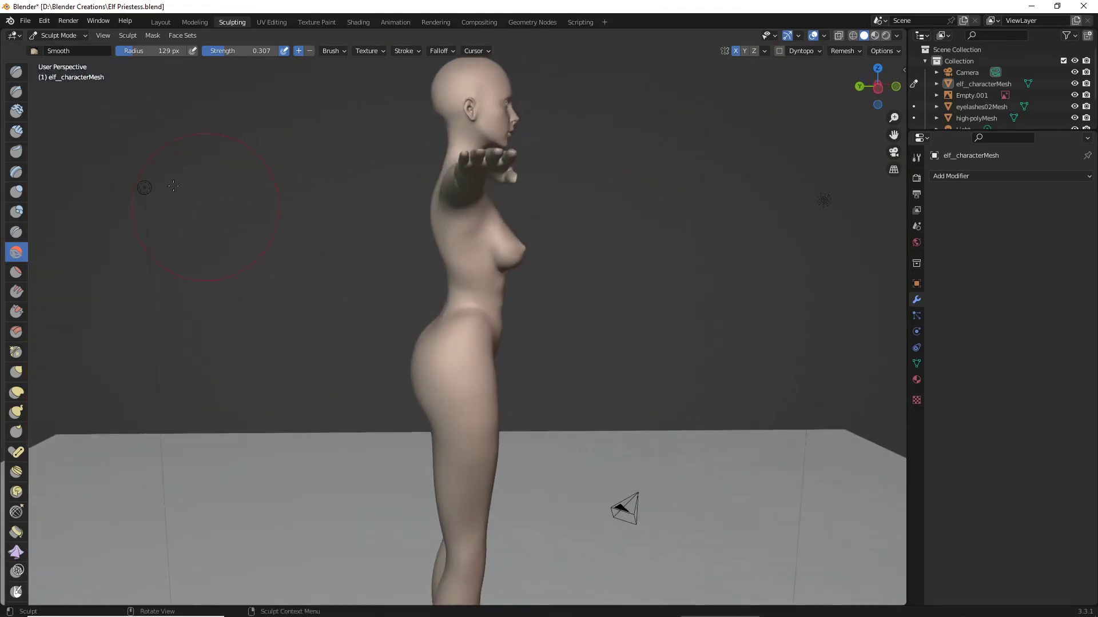
Reshape the buttocks and the backs of the upper thighs with the Grab brush at 129 px radius and 0.556 strength
{"action": "left_click", "coordinate": [16, 373]}
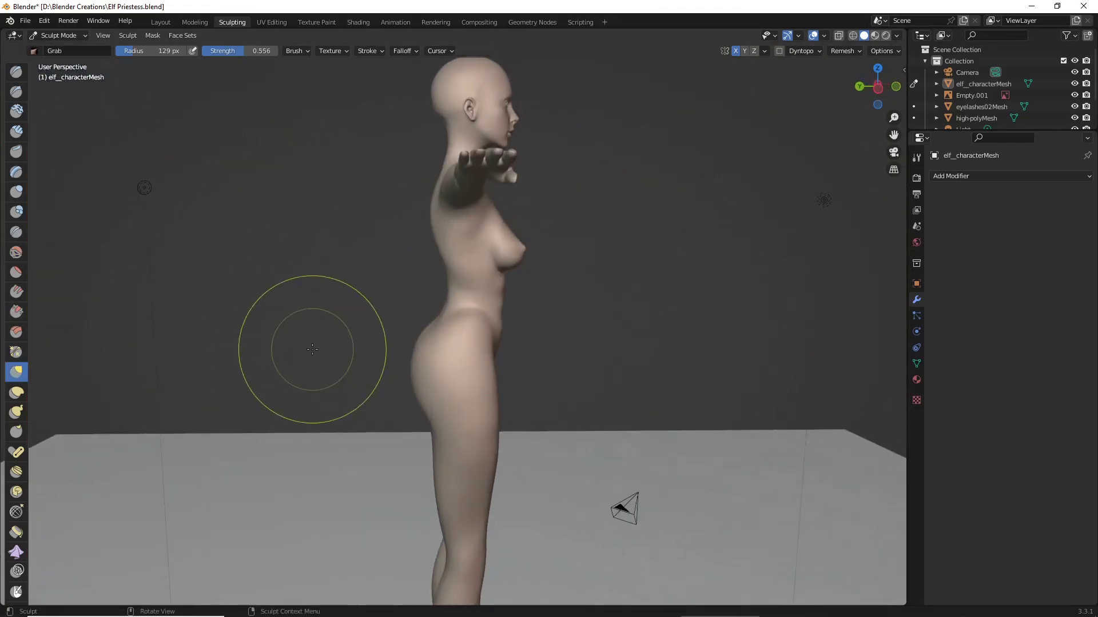
{"action": "middle_click_drag", "start_coordinate": [295, 343], "coordinate": [343, 389]}
{"action": "scroll", "coordinate": [351, 392], "scroll_direction": "up", "scroll_amount": 3}
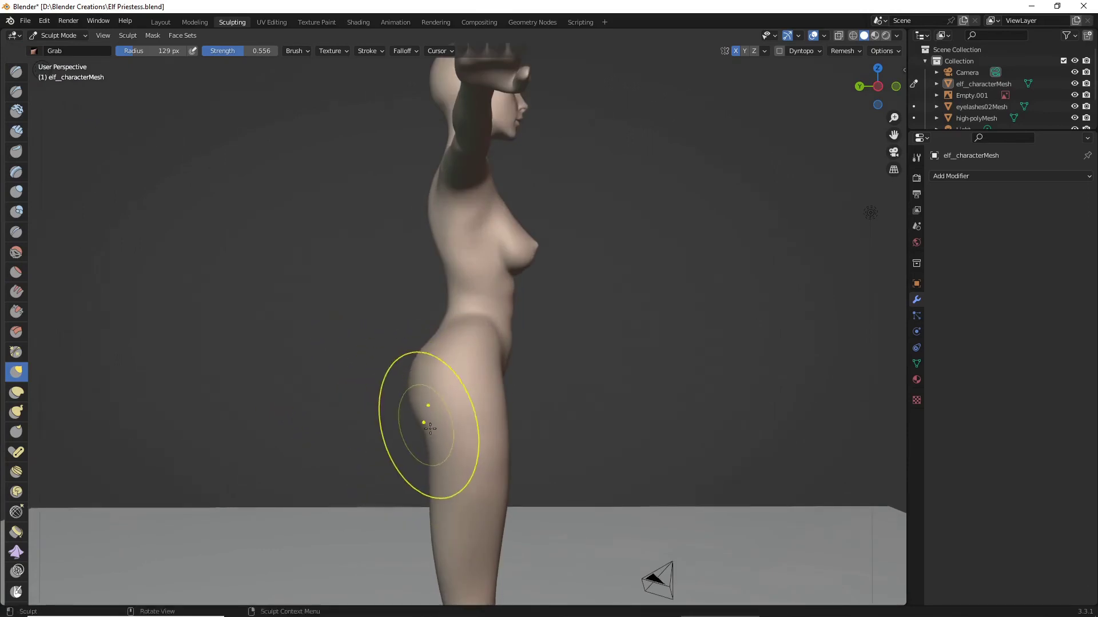
{"action": "middle_click_drag", "start_coordinate": [430, 428], "coordinate": [554, 436]}
{"action": "mouse_move", "coordinate": [400, 447]}
{"action": "middle_mouse_down"}
{"action": "mouse_move", "coordinate": [358, 456]}
{"action": "mouse_move", "coordinate": [444, 433]}
{"action": "mouse_move", "coordinate": [489, 404]}
{"action": "mouse_move", "coordinate": [618, 429]}
{"action": "mouse_move", "coordinate": [417, 398]}
{"action": "mouse_move", "coordinate": [425, 375]}
{"action": "middle_mouse_up"}
{"action": "scroll", "coordinate": [450, 402], "scroll_direction": "down", "scroll_amount": 3}
{"action": "scroll", "coordinate": [425, 376], "scroll_direction": "up", "scroll_amount": 5}
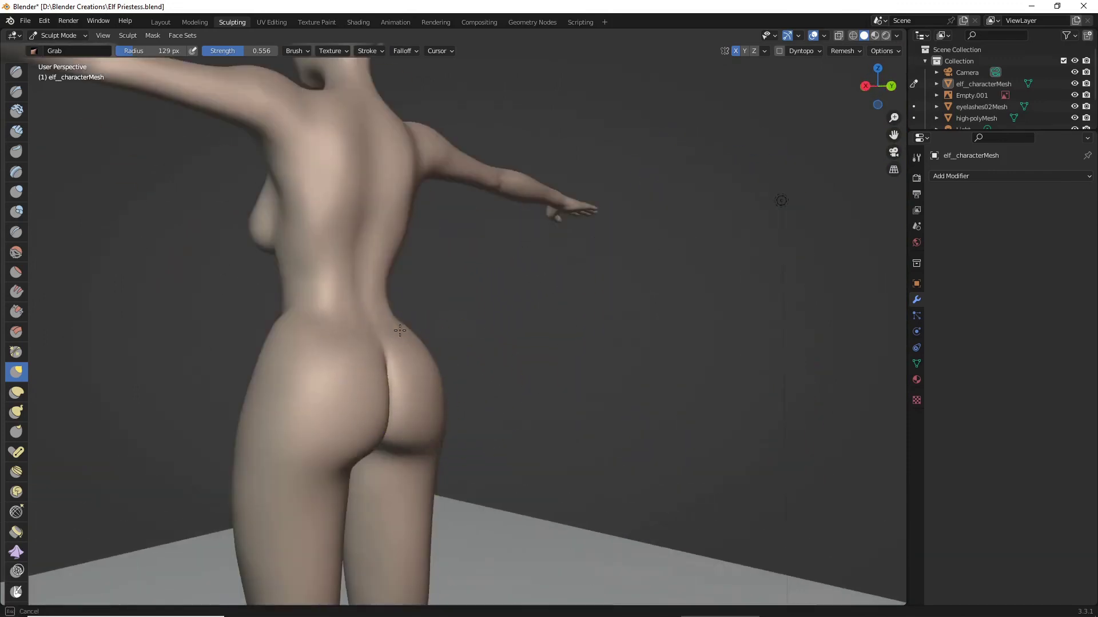
{"action": "mouse_move", "coordinate": [410, 337]}
{"action": "middle_mouse_down"}
{"action": "mouse_move", "coordinate": [341, 336]}
{"action": "mouse_move", "coordinate": [461, 343]}
{"action": "middle_mouse_up"}
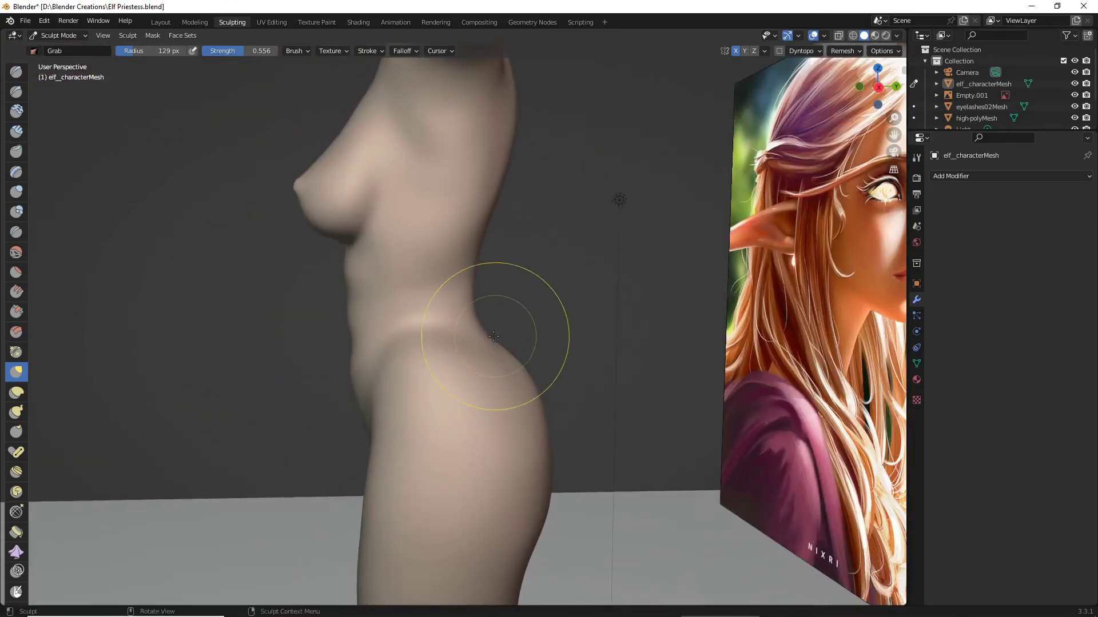
Refine the curve from the lower back to the buttocks in profile with the Grab brush, checking it against the full figure
{"action": "scroll", "coordinate": [564, 397], "scroll_direction": "down", "scroll_amount": 4}
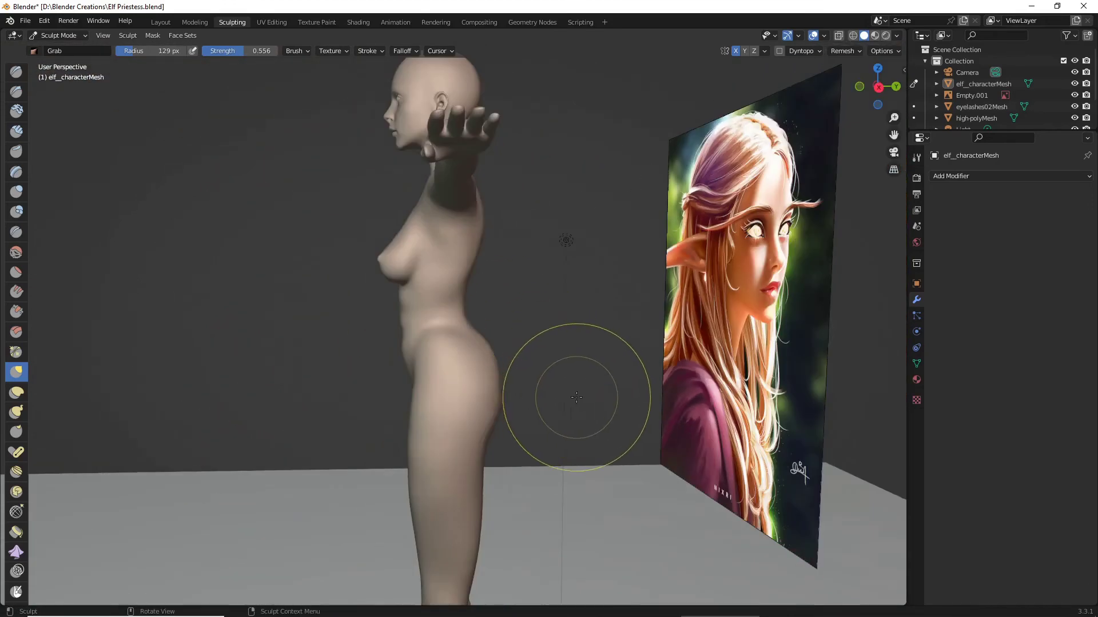
{"action": "scroll", "coordinate": [515, 377], "scroll_direction": "up", "scroll_amount": 2}
{"action": "mouse_move", "coordinate": [504, 374]}
{"action": "middle_mouse_down"}
{"action": "mouse_move", "coordinate": [515, 376]}
{"action": "mouse_move", "coordinate": [417, 373]}
{"action": "mouse_move", "coordinate": [494, 376]}
{"action": "middle_mouse_up"}
{"action": "scroll", "coordinate": [495, 376], "scroll_direction": "down", "scroll_amount": 6}
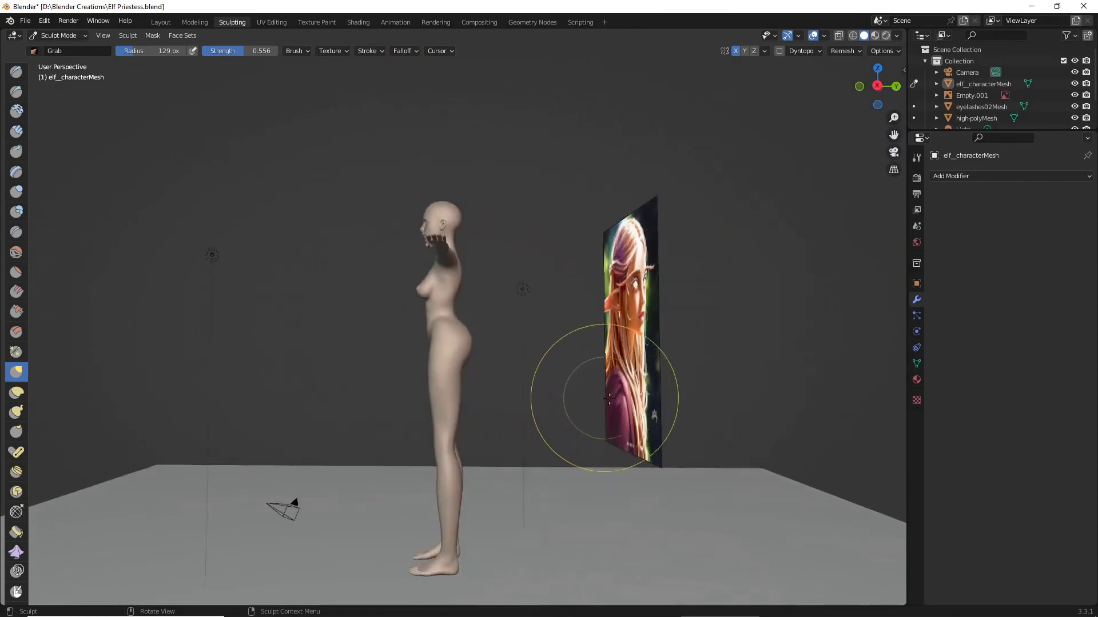
{"action": "scroll", "coordinate": [608, 422], "scroll_direction": "up", "scroll_amount": 4}
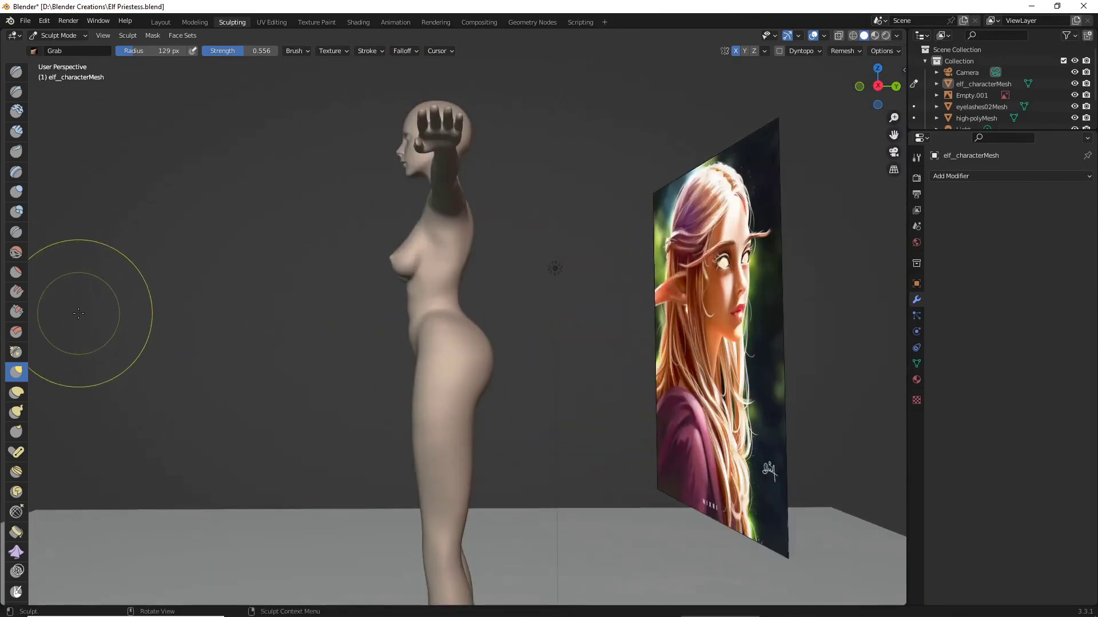
Add volume to the buttocks with the Inflate/Deflate brush at 129 px radius and 0.500 strength, checking the profile
{"action": "left_click", "coordinate": [16, 192]}
{"action": "middle_click_drag", "start_coordinate": [258, 400], "coordinate": [379, 404]}
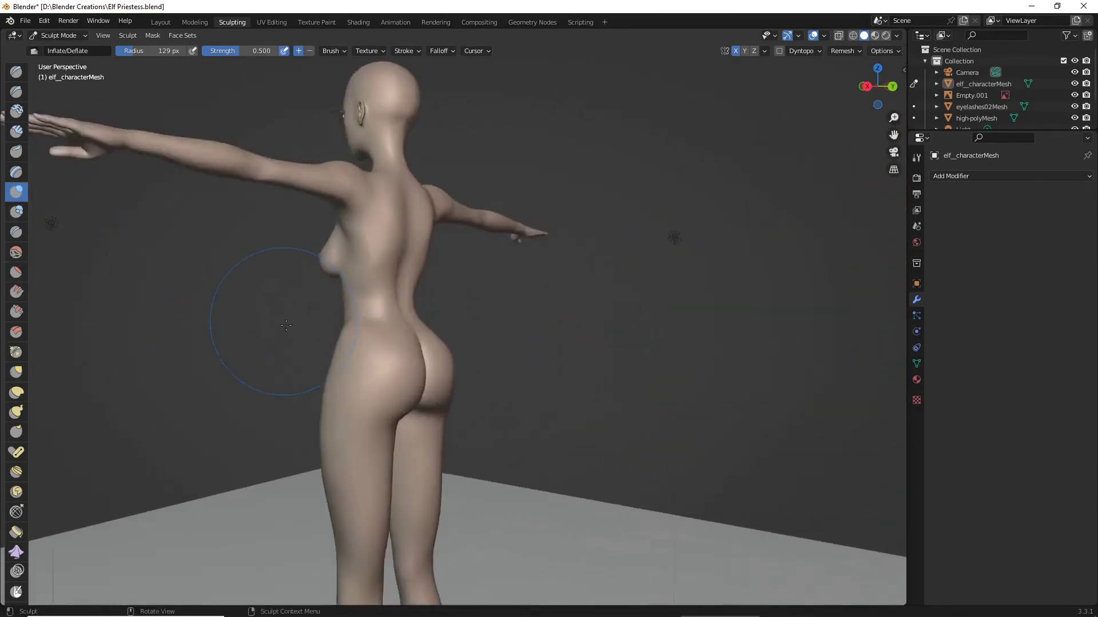
{"action": "scroll", "coordinate": [378, 404], "scroll_direction": "up", "scroll_amount": 3}
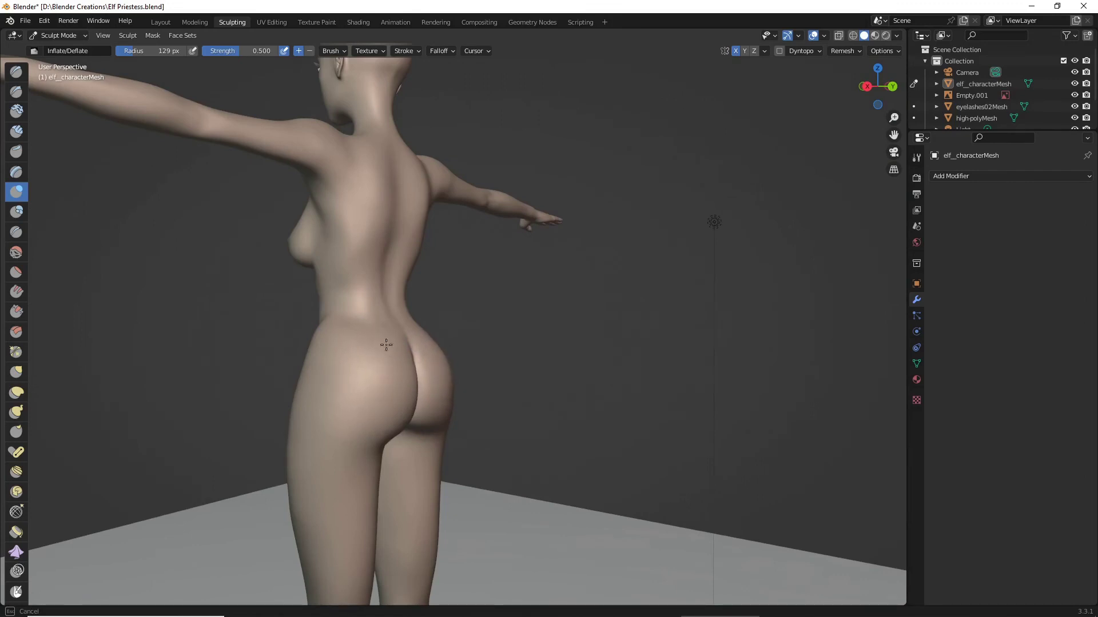
{"action": "middle_click_drag", "start_coordinate": [394, 395], "coordinate": [429, 366]}
{"action": "middle_click_drag", "start_coordinate": [428, 366], "coordinate": [538, 400]}
{"action": "scroll", "coordinate": [360, 404], "scroll_direction": "down", "scroll_amount": 3}
{"action": "scroll", "coordinate": [400, 406], "scroll_direction": "up", "scroll_amount": 2}
{"action": "scroll", "coordinate": [420, 406], "scroll_direction": "down", "scroll_amount": 2}
{"action": "scroll", "coordinate": [538, 400], "scroll_direction": "up", "scroll_amount": 3}
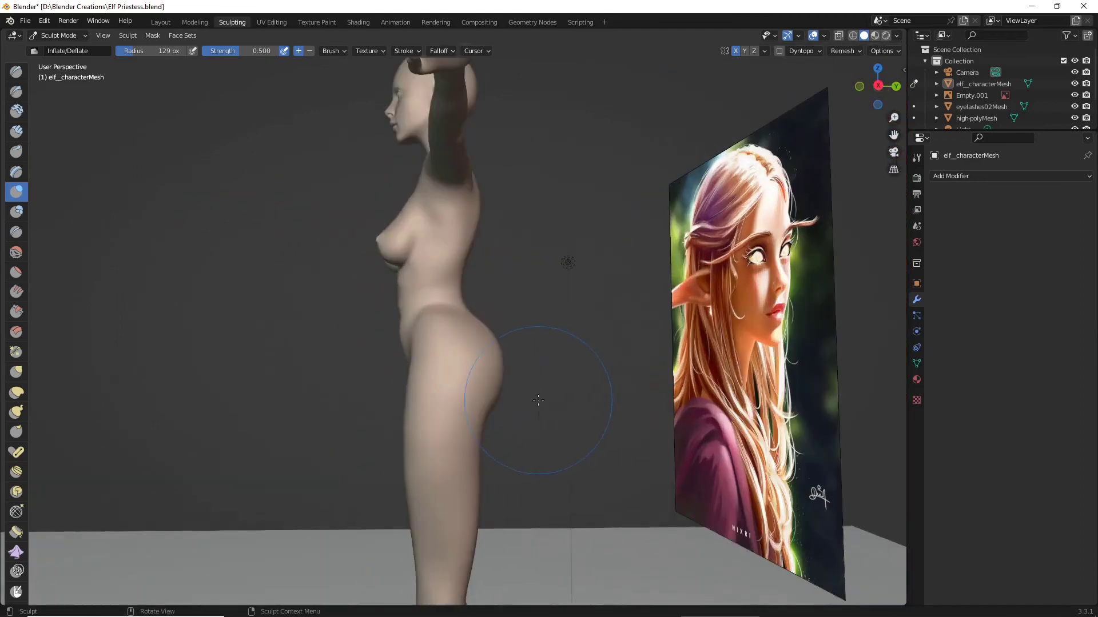
Soften the transition from the buttocks to the back of the thigh in profile with the Grab brush
{"action": "left_click", "coordinate": [16, 372]}
{"action": "scroll", "coordinate": [336, 287], "scroll_direction": "down", "scroll_amount": 2}
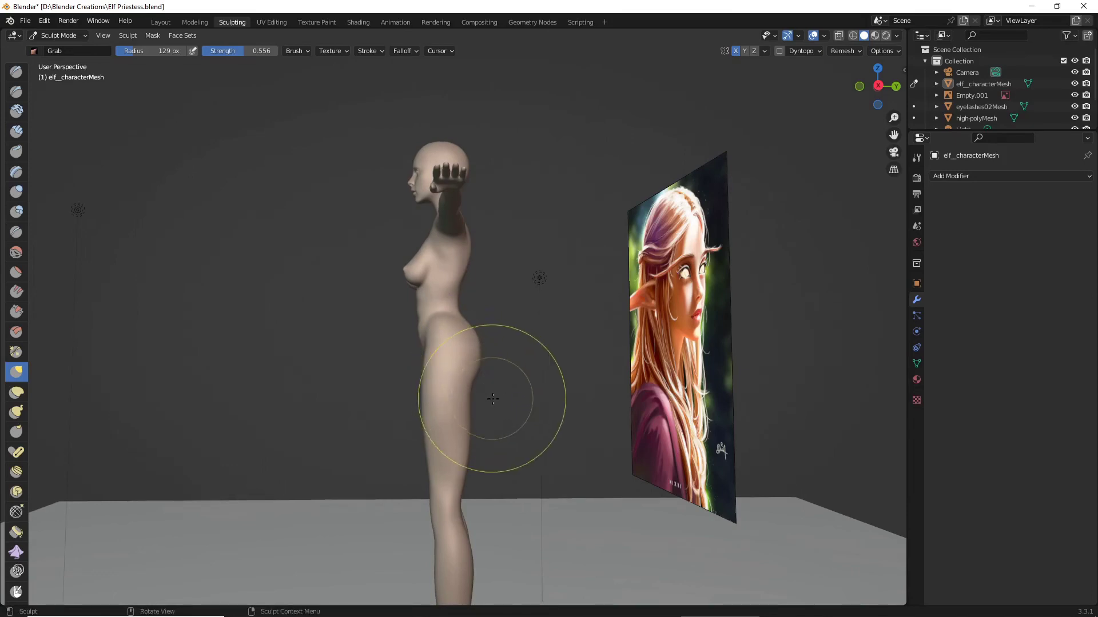
{"action": "scroll", "coordinate": [493, 398], "scroll_direction": "up", "scroll_amount": 2}
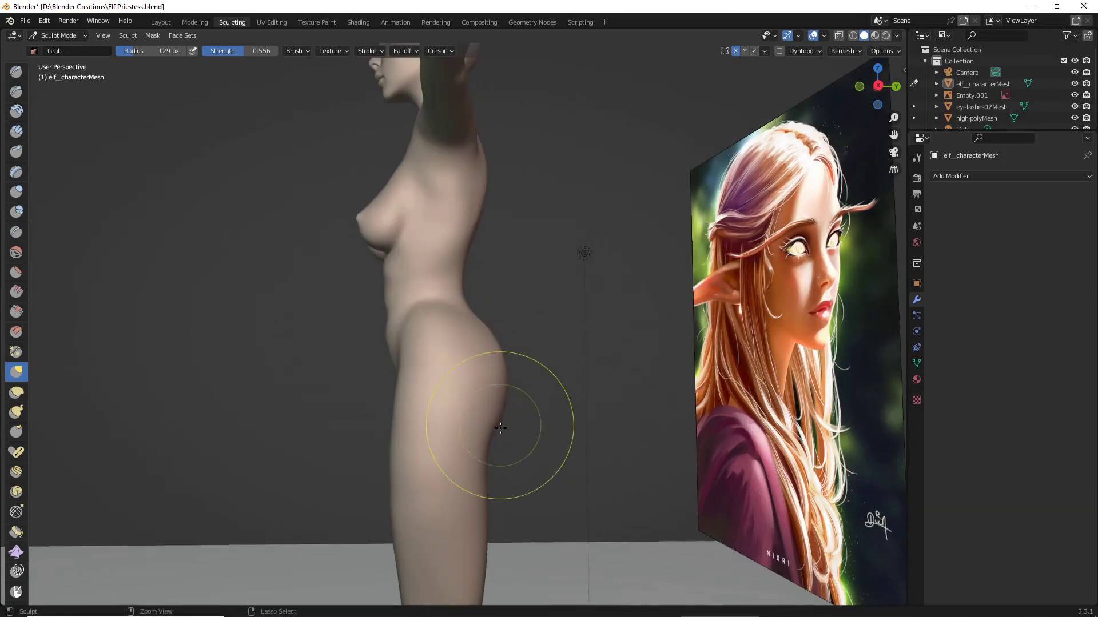
{"action": "scroll", "coordinate": [499, 416], "scroll_direction": "down", "scroll_amount": 2}
{"action": "middle_click_drag", "start_coordinate": [498, 420], "coordinate": [425, 371]}
{"action": "scroll", "coordinate": [551, 405], "scroll_direction": "down", "scroll_amount": 3}
{"action": "scroll", "coordinate": [520, 417], "scroll_direction": "up", "scroll_amount": 3}
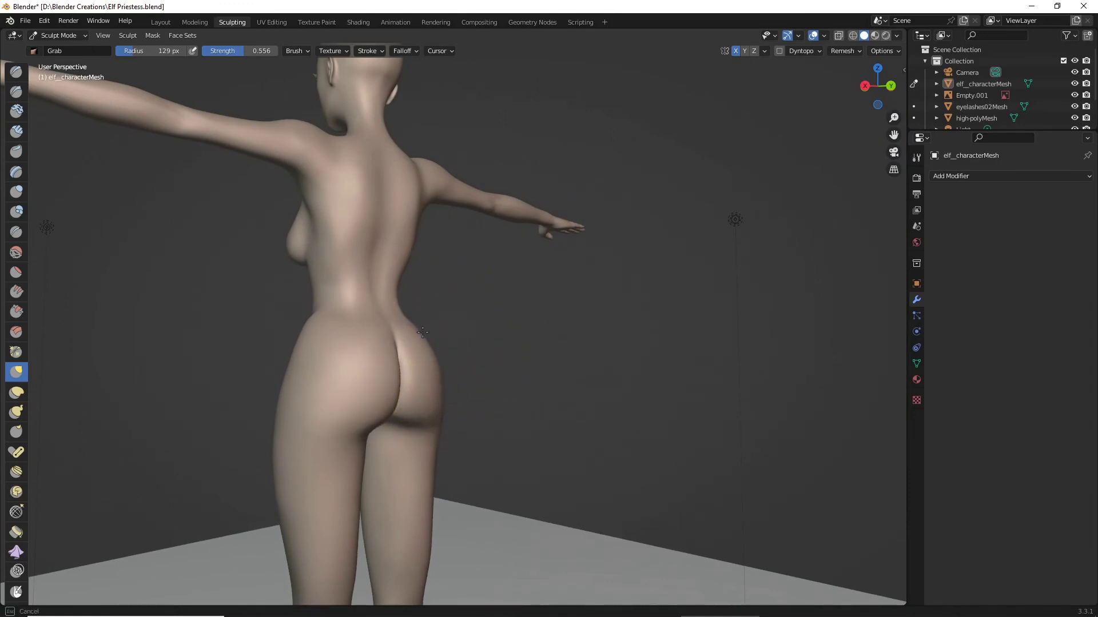
Adjust the sides and back of the hips with the Grab brush, working from the front, below and behind
{"action": "middle_click_drag", "start_coordinate": [422, 333], "coordinate": [539, 343]}
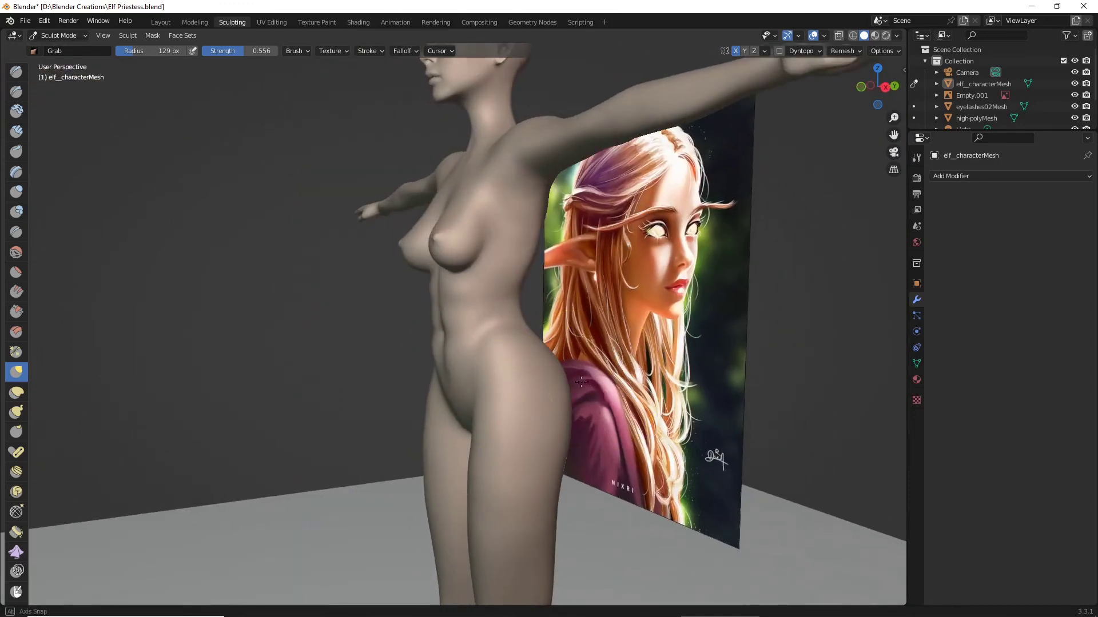
{"action": "middle_click_drag", "start_coordinate": [581, 382], "coordinate": [539, 404]}
{"action": "left_click_drag", "start_coordinate": [525, 411], "coordinate": [520, 443]}
{"action": "mouse_move", "coordinate": [559, 444]}
{"action": "middle_mouse_down"}
{"action": "mouse_move", "coordinate": [437, 451]}
{"action": "mouse_move", "coordinate": [507, 454]}
{"action": "mouse_move", "coordinate": [515, 431]}
{"action": "mouse_move", "coordinate": [352, 430]}
{"action": "mouse_move", "coordinate": [355, 417]}
{"action": "mouse_move", "coordinate": [362, 486]}
{"action": "mouse_move", "coordinate": [338, 262]}
{"action": "mouse_move", "coordinate": [350, 220]}
{"action": "middle_mouse_up"}
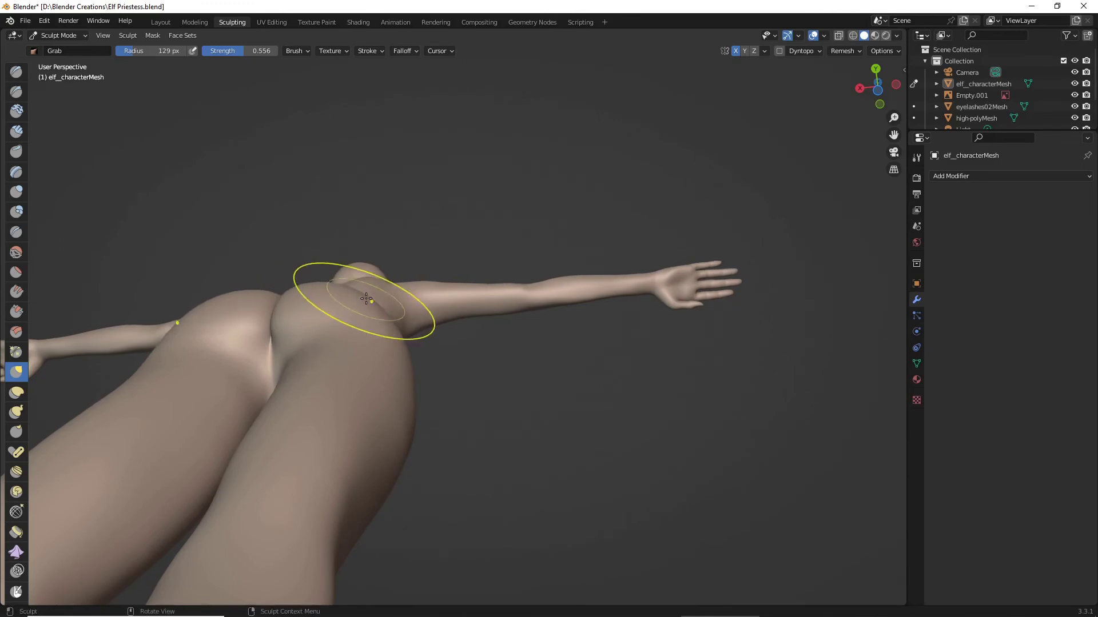
{"action": "mouse_move", "coordinate": [348, 301]}
{"action": "middle_mouse_down"}
{"action": "mouse_move", "coordinate": [320, 399]}
{"action": "mouse_move", "coordinate": [484, 445]}
{"action": "middle_mouse_up"}
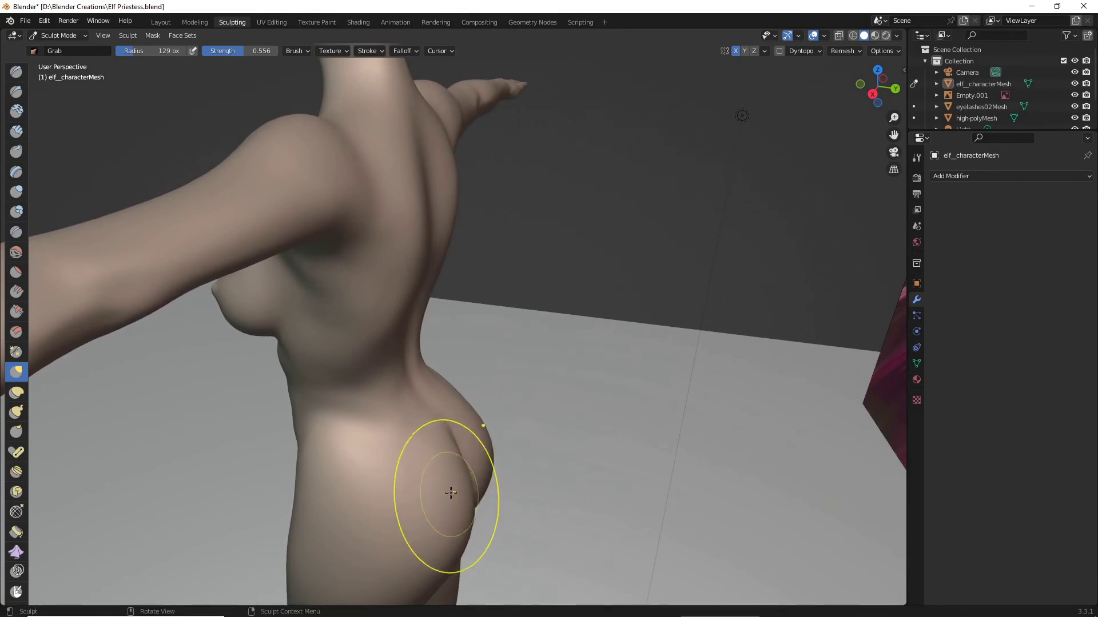
{"action": "mouse_move", "coordinate": [451, 493]}
{"action": "middle_mouse_down"}
{"action": "mouse_move", "coordinate": [429, 403]}
{"action": "mouse_move", "coordinate": [698, 309]}
{"action": "mouse_move", "coordinate": [334, 252]}
{"action": "mouse_move", "coordinate": [318, 286]}
{"action": "mouse_move", "coordinate": [500, 390]}
{"action": "middle_mouse_up"}
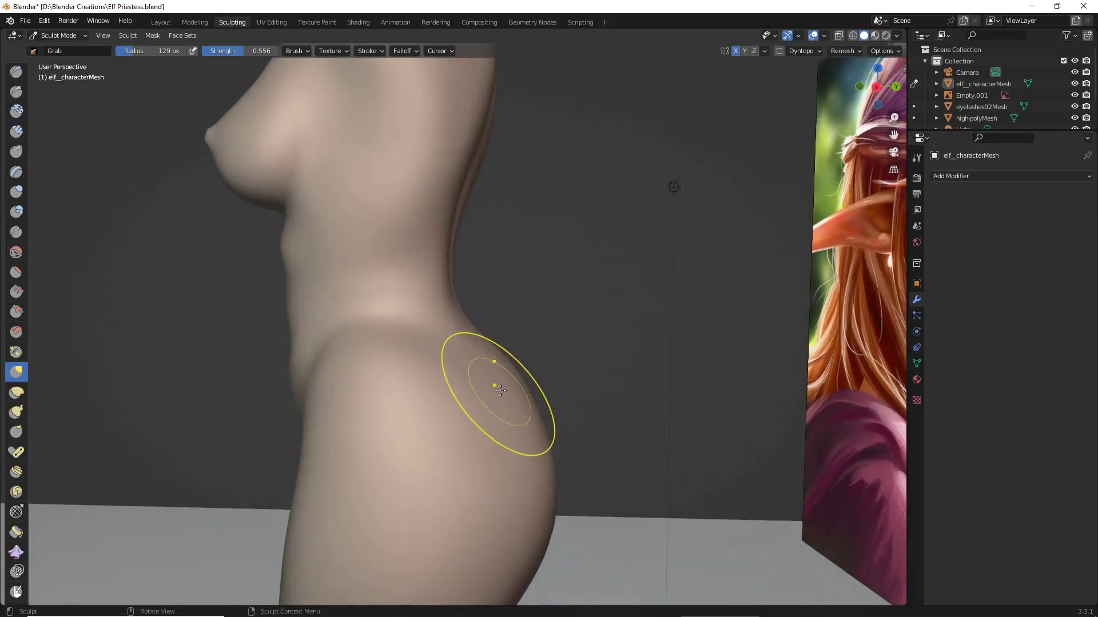
Round the rear contour of the buttocks from a top-down view with the Grab brush
{"action": "mouse_move", "coordinate": [515, 452]}
{"action": "middle_mouse_down"}
{"action": "mouse_move", "coordinate": [475, 463]}
{"action": "mouse_move", "coordinate": [485, 446]}
{"action": "mouse_move", "coordinate": [404, 407]}
{"action": "mouse_move", "coordinate": [466, 441]}
{"action": "mouse_move", "coordinate": [449, 454]}
{"action": "middle_mouse_up"}
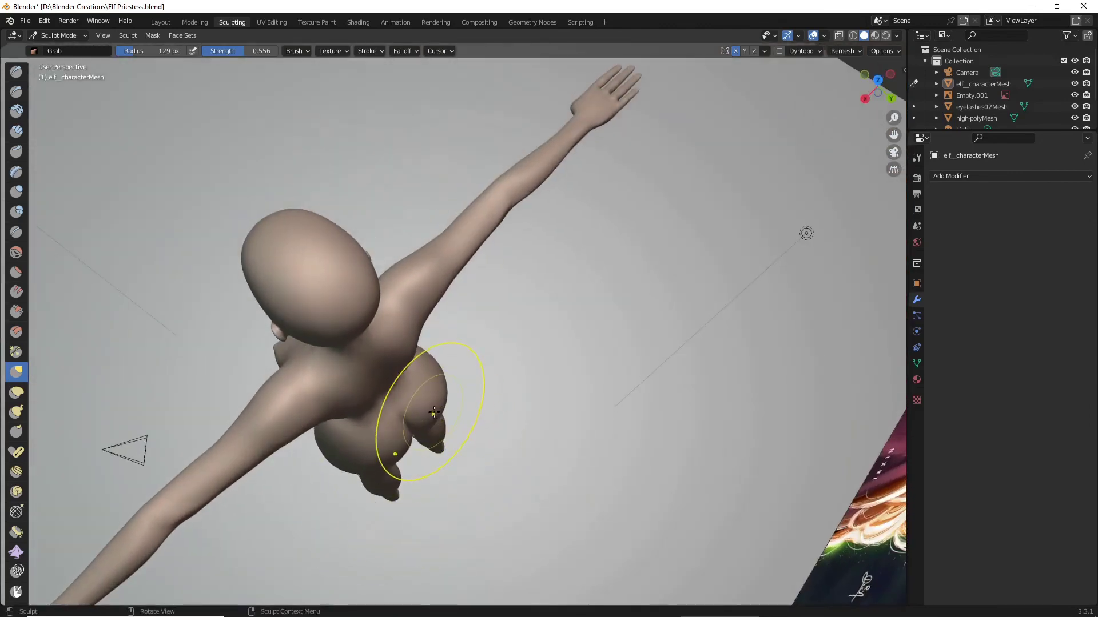
{"action": "scroll", "coordinate": [455, 427], "scroll_direction": "up", "scroll_amount": 4}
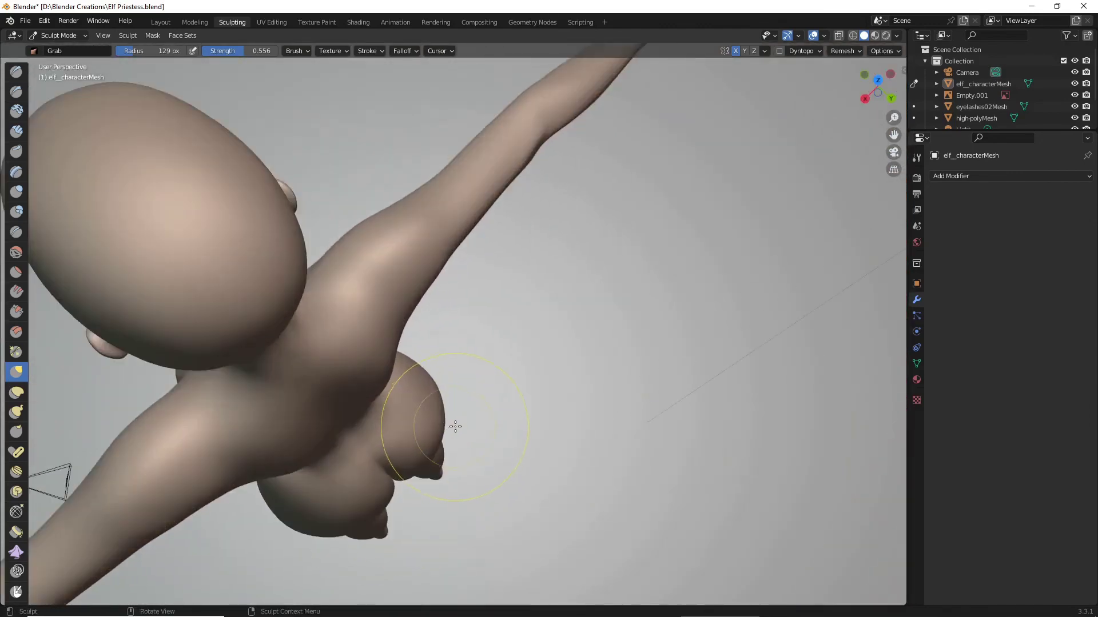
{"action": "left_click_drag", "start_coordinate": [893, 136], "coordinate": [909, 45]}
{"action": "scroll", "coordinate": [709, 292], "scroll_direction": "up", "scroll_amount": 2}
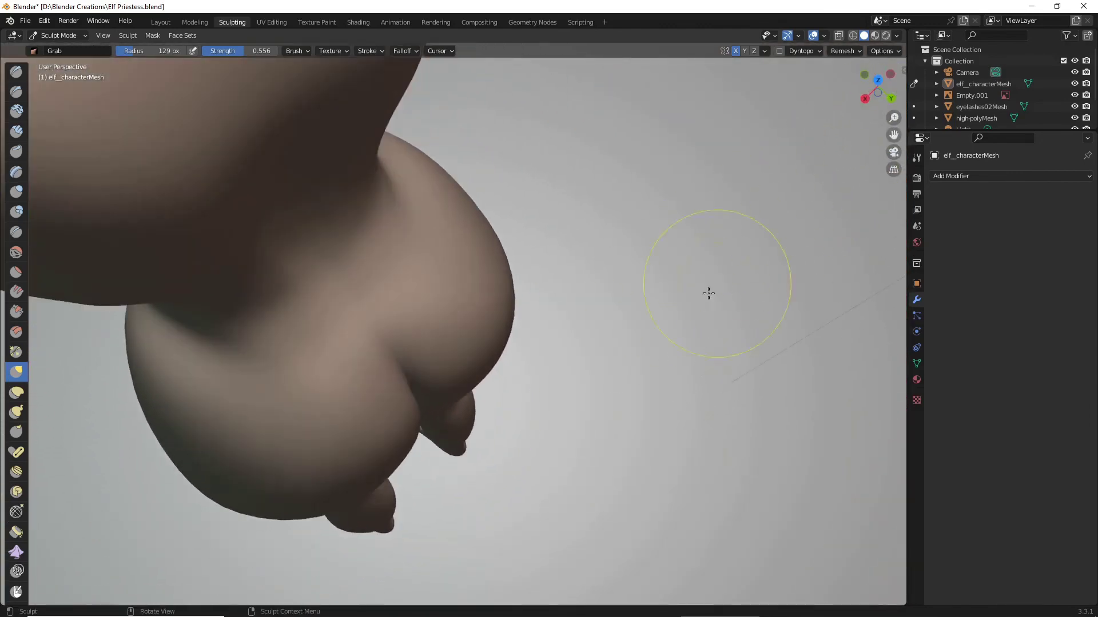
{"action": "middle_click_drag", "start_coordinate": [609, 401], "coordinate": [586, 422]}
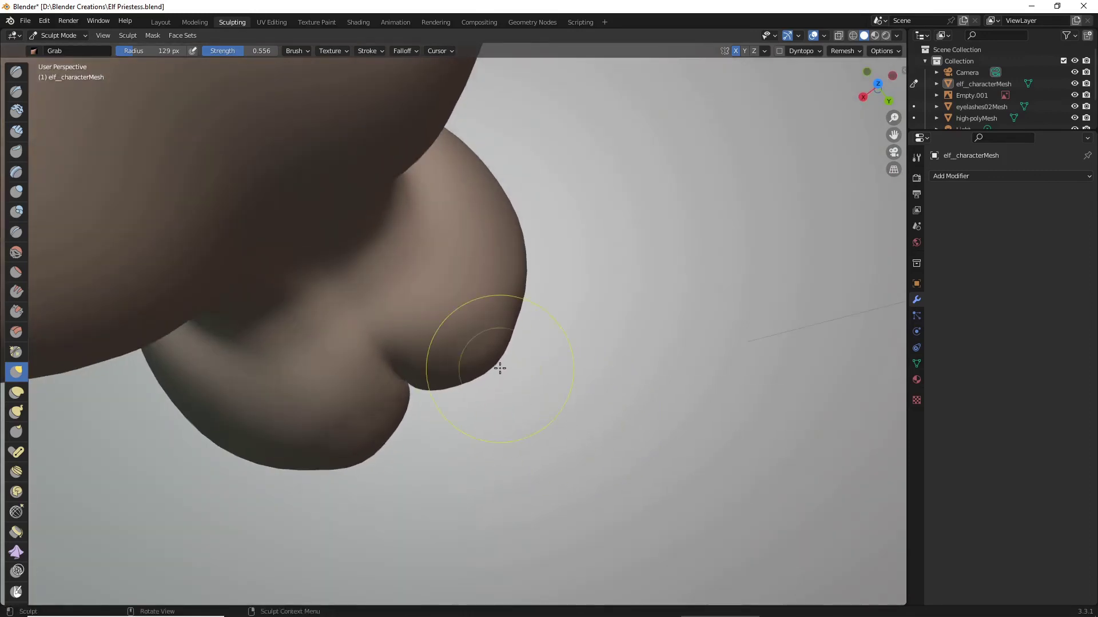
{"action": "scroll", "coordinate": [498, 363], "scroll_direction": "down", "scroll_amount": 1}
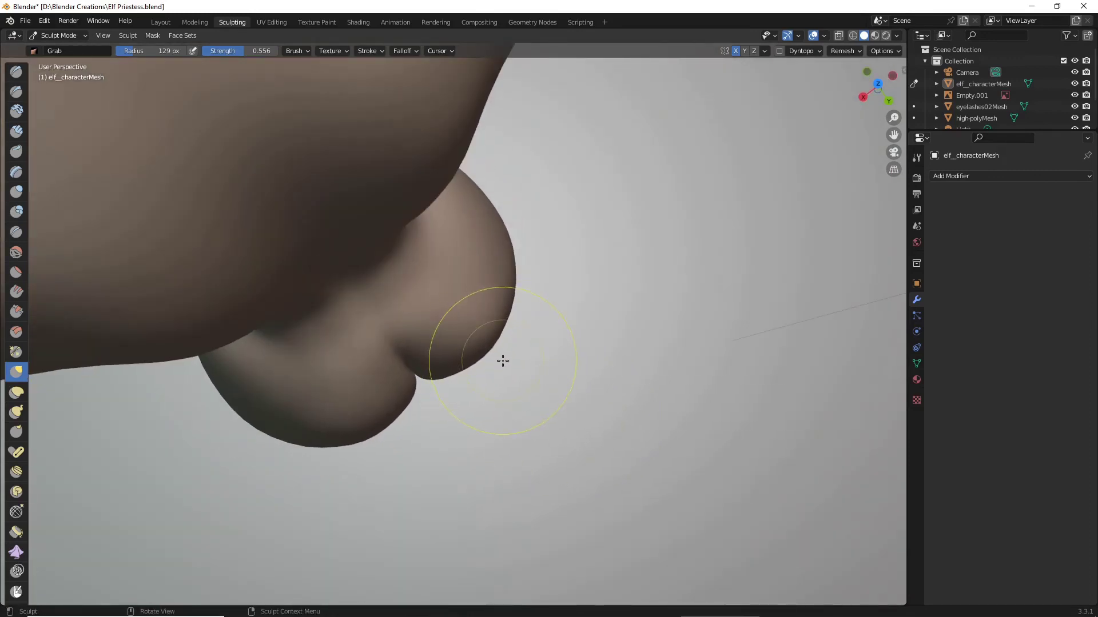
{"action": "left_click_drag", "start_coordinate": [493, 351], "coordinate": [496, 353]}
{"action": "scroll", "coordinate": [554, 372], "scroll_direction": "down", "scroll_amount": 1}
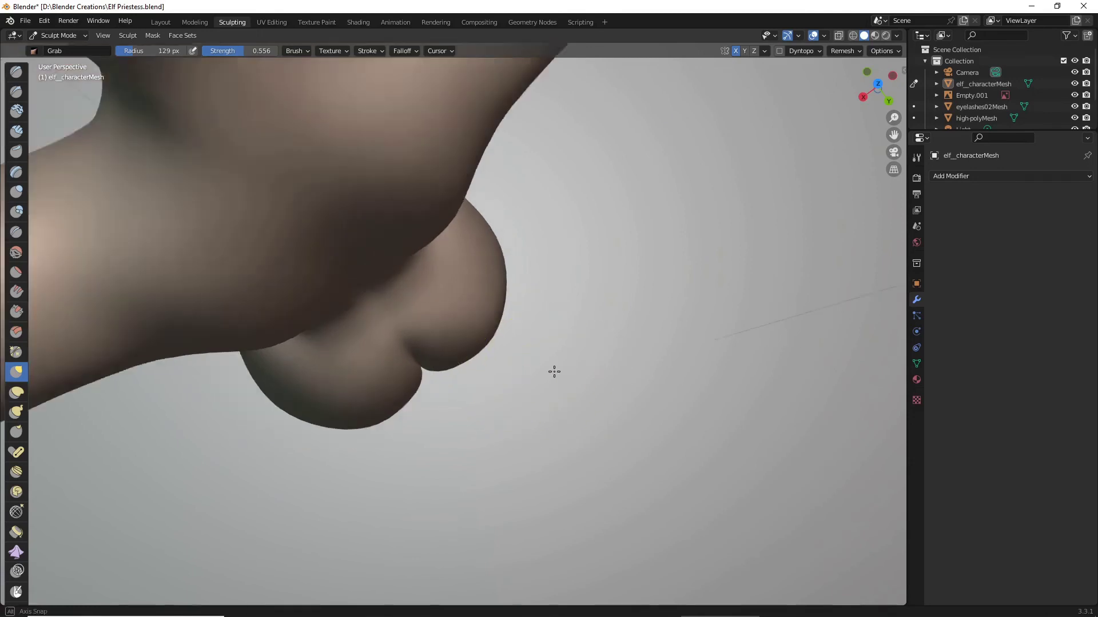
Fill out the lower buttocks and outer hips from behind with the Inflate/Deflate brush at 0.500 strength
{"action": "mouse_move", "coordinate": [554, 373]}
{"action": "middle_mouse_down"}
{"action": "mouse_move", "coordinate": [497, 222]}
{"action": "mouse_move", "coordinate": [154, 229]}
{"action": "middle_mouse_up"}
{"action": "key", "text": "i"}
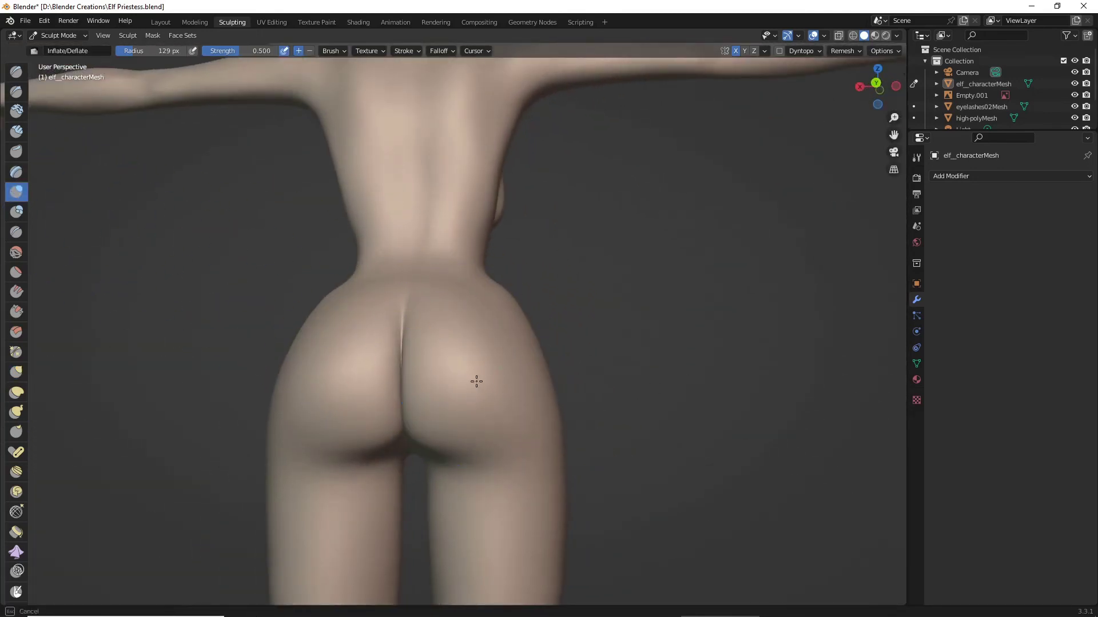
{"action": "middle_click_drag", "start_coordinate": [455, 398], "coordinate": [438, 424]}
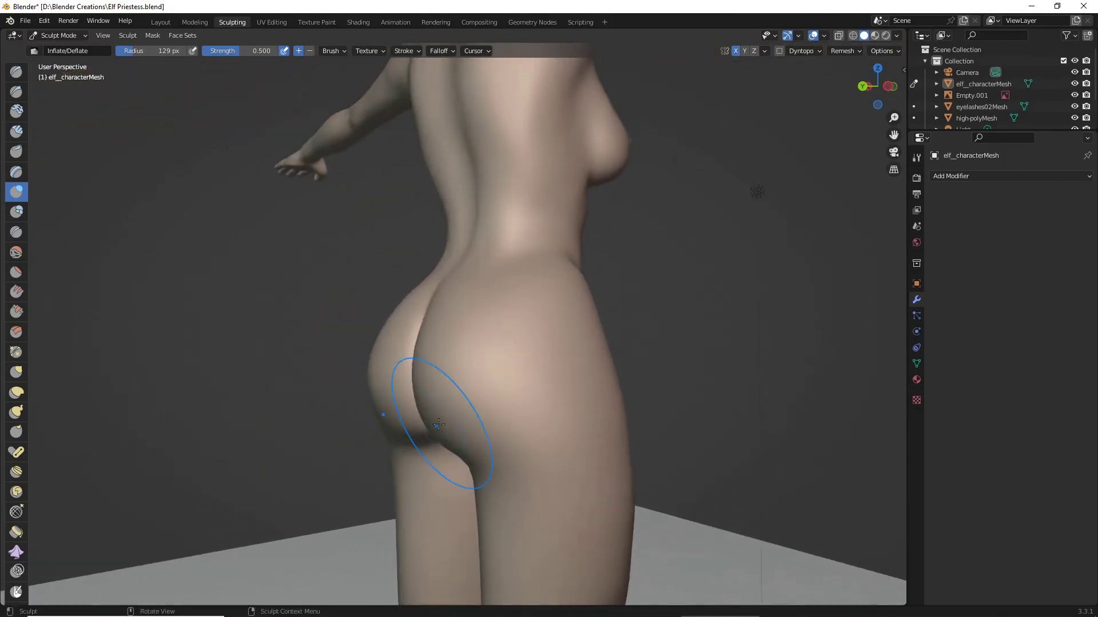
{"action": "mouse_move", "coordinate": [447, 403]}
{"action": "middle_mouse_down"}
{"action": "mouse_move", "coordinate": [423, 406]}
{"action": "mouse_move", "coordinate": [469, 422]}
{"action": "mouse_move", "coordinate": [451, 411]}
{"action": "mouse_move", "coordinate": [490, 418]}
{"action": "mouse_move", "coordinate": [483, 409]}
{"action": "middle_mouse_up"}
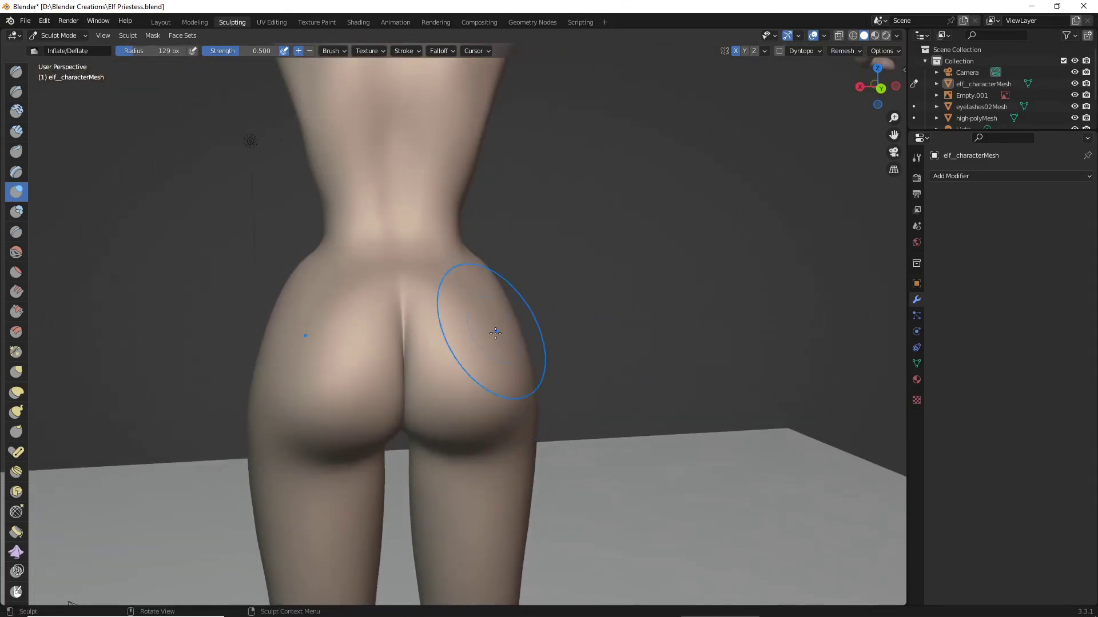
{"action": "middle_click_drag", "start_coordinate": [495, 332], "coordinate": [407, 324]}
{"action": "mouse_move", "coordinate": [470, 335]}
{"action": "middle_mouse_down"}
{"action": "mouse_move", "coordinate": [490, 361]}
{"action": "mouse_move", "coordinate": [246, 369]}
{"action": "mouse_move", "coordinate": [357, 379]}
{"action": "middle_mouse_up"}
{"action": "scroll", "coordinate": [275, 361], "scroll_direction": "up", "scroll_amount": 3}
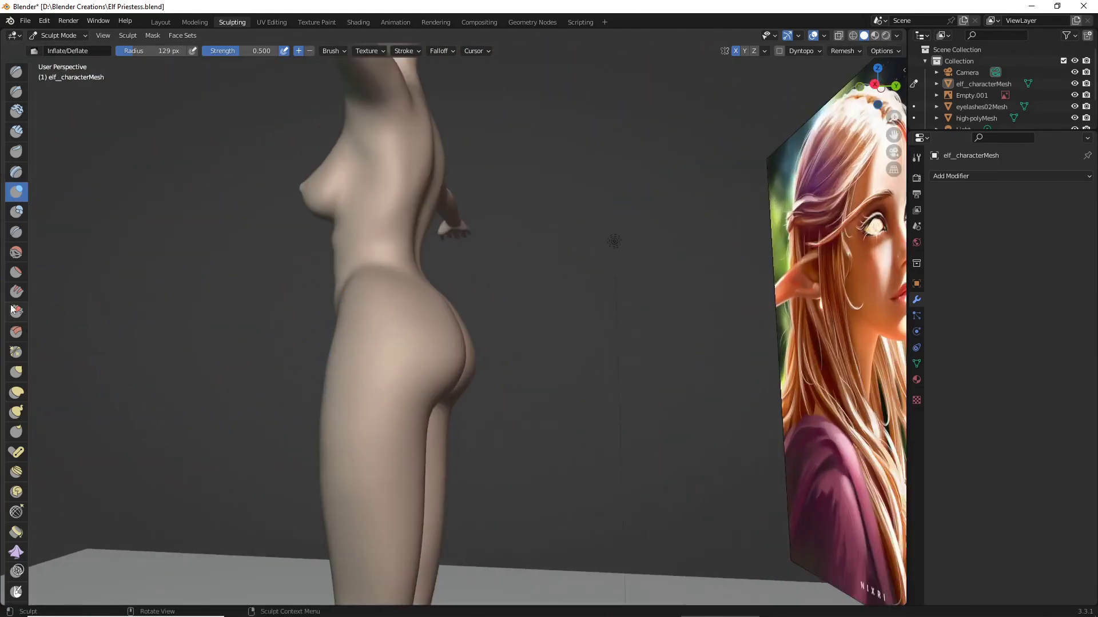
Smooth the rear hips and the crease below the lower back with the Smooth brush at 0.307 strength
{"action": "middle_click_drag", "start_coordinate": [144, 235], "coordinate": [383, 387]}
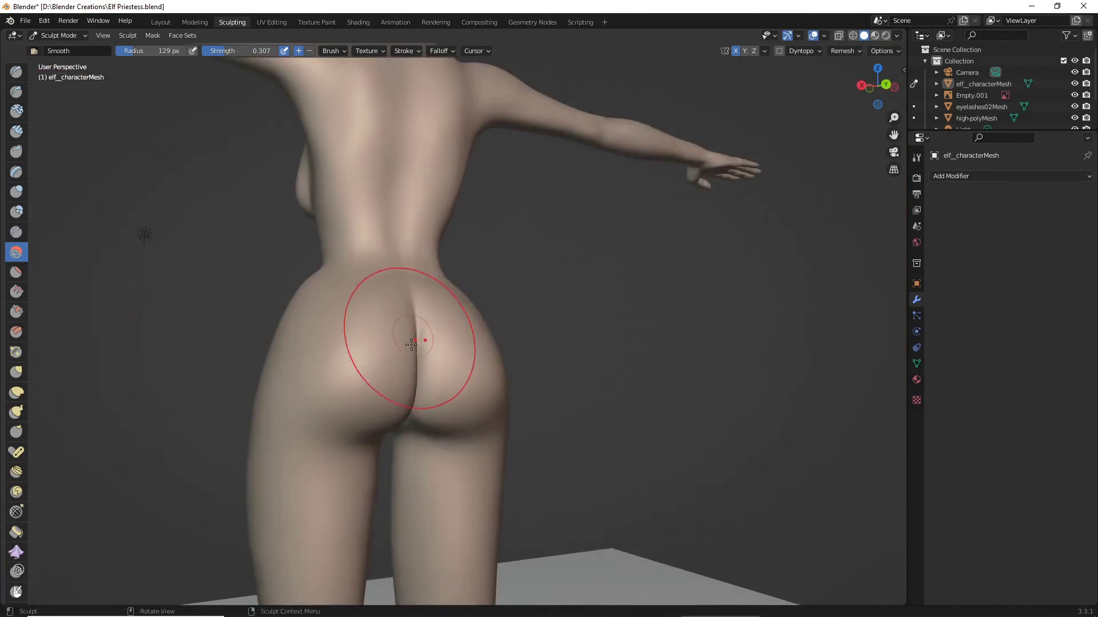
{"action": "mouse_move", "coordinate": [411, 345]}
{"action": "middle_mouse_down"}
{"action": "mouse_move", "coordinate": [435, 400]}
{"action": "mouse_move", "coordinate": [407, 396]}
{"action": "middle_mouse_up"}
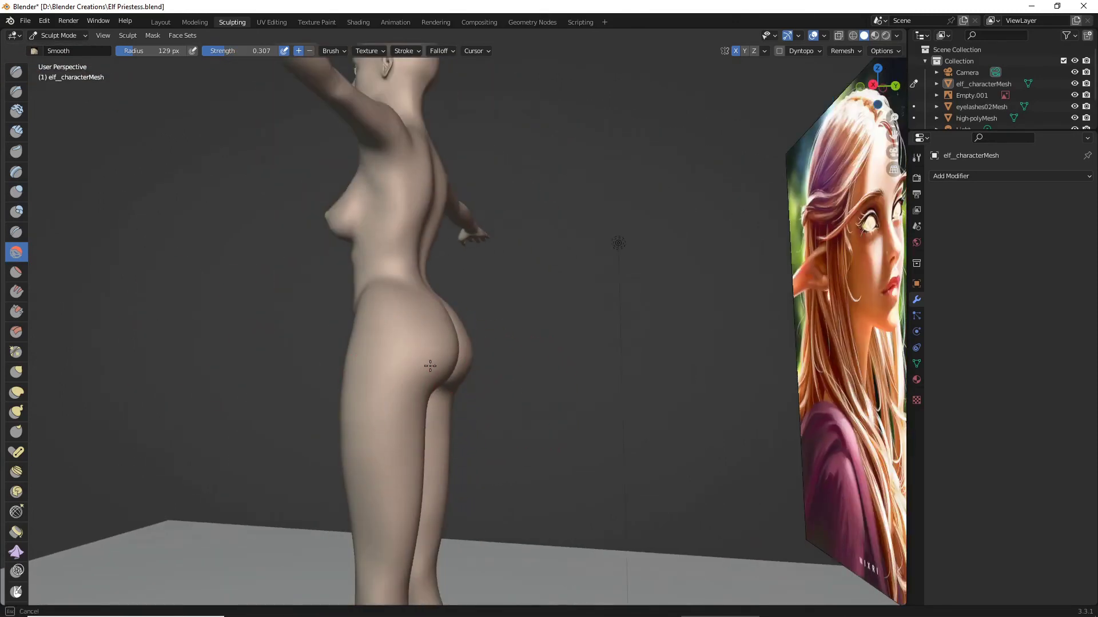
{"action": "mouse_move", "coordinate": [418, 302]}
{"action": "middle_mouse_down"}
{"action": "mouse_move", "coordinate": [388, 316]}
{"action": "mouse_move", "coordinate": [400, 306]}
{"action": "mouse_move", "coordinate": [433, 326]}
{"action": "mouse_move", "coordinate": [397, 307]}
{"action": "mouse_move", "coordinate": [423, 298]}
{"action": "mouse_move", "coordinate": [455, 324]}
{"action": "mouse_move", "coordinate": [747, 323]}
{"action": "mouse_move", "coordinate": [569, 243]}
{"action": "mouse_move", "coordinate": [693, 330]}
{"action": "mouse_move", "coordinate": [134, 373]}
{"action": "mouse_move", "coordinate": [11, 358]}
{"action": "mouse_move", "coordinate": [801, 352]}
{"action": "mouse_move", "coordinate": [592, 341]}
{"action": "middle_mouse_up"}
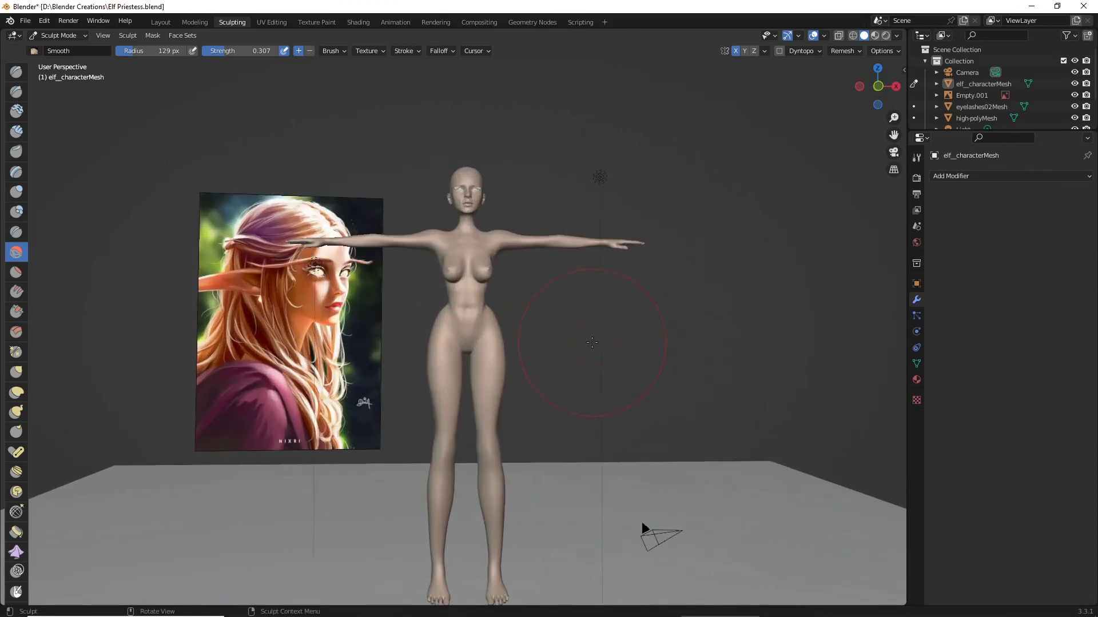
Save the Elf Priestess.blend file
{"action": "left_click", "coordinate": [25, 20]}
{"action": "left_click", "coordinate": [40, 96]}
{"action": "scroll", "coordinate": [791, 219], "scroll_direction": "up", "scroll_amount": 4}
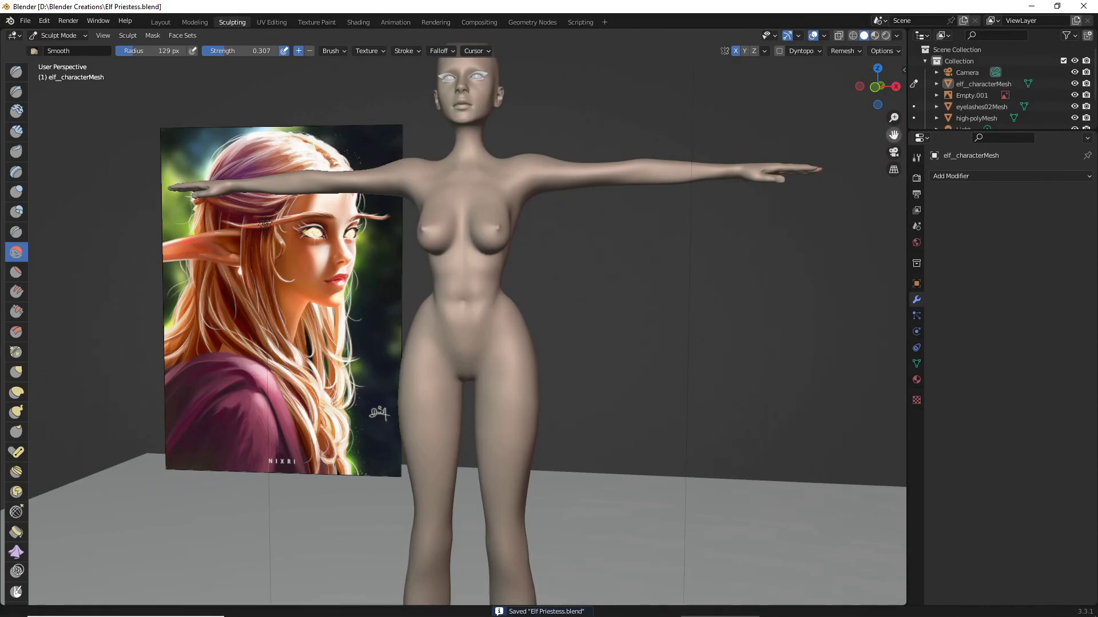
Refine the front contour of the lower legs with the Grab brush at 0.556 strength
{"action": "left_click_drag", "start_coordinate": [893, 135], "coordinate": [904, 8]}
{"action": "mouse_move", "coordinate": [784, 234]}
{"action": "middle_mouse_down"}
{"action": "mouse_move", "coordinate": [655, 236]}
{"action": "mouse_move", "coordinate": [748, 237]}
{"action": "mouse_move", "coordinate": [43, 391]}
{"action": "middle_mouse_up"}
{"action": "left_click", "coordinate": [16, 372]}
{"action": "scroll", "coordinate": [441, 412], "scroll_direction": "up", "scroll_amount": 4}
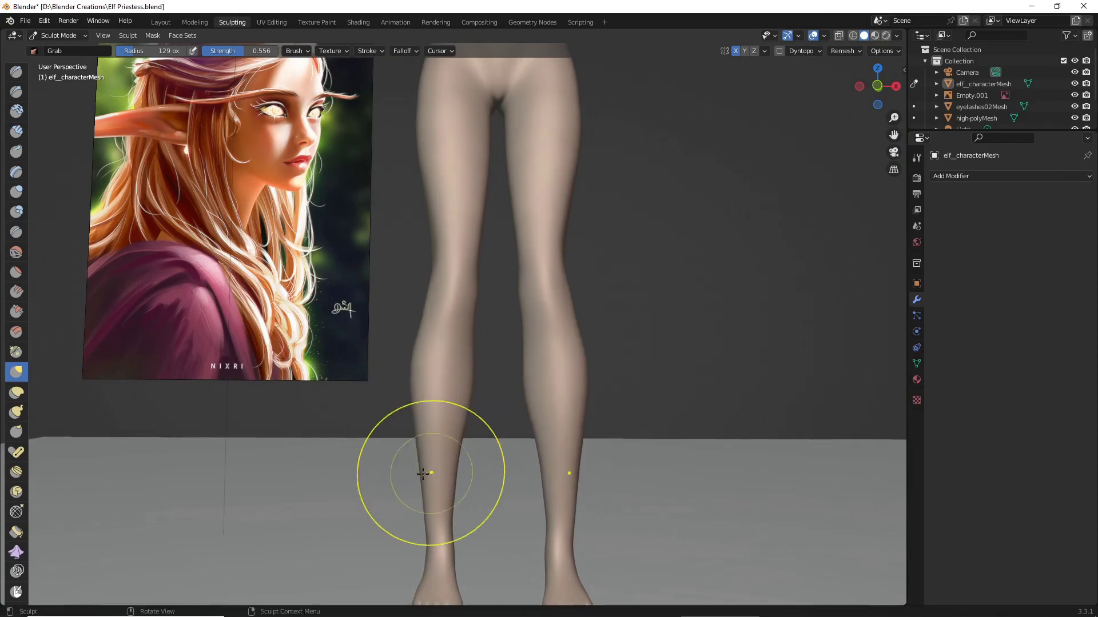
{"action": "scroll", "coordinate": [418, 475], "scroll_direction": "down", "scroll_amount": 4}
{"action": "middle_click_drag", "start_coordinate": [556, 480], "coordinate": [539, 486]}
{"action": "scroll", "coordinate": [539, 485], "scroll_direction": "up", "scroll_amount": 4}
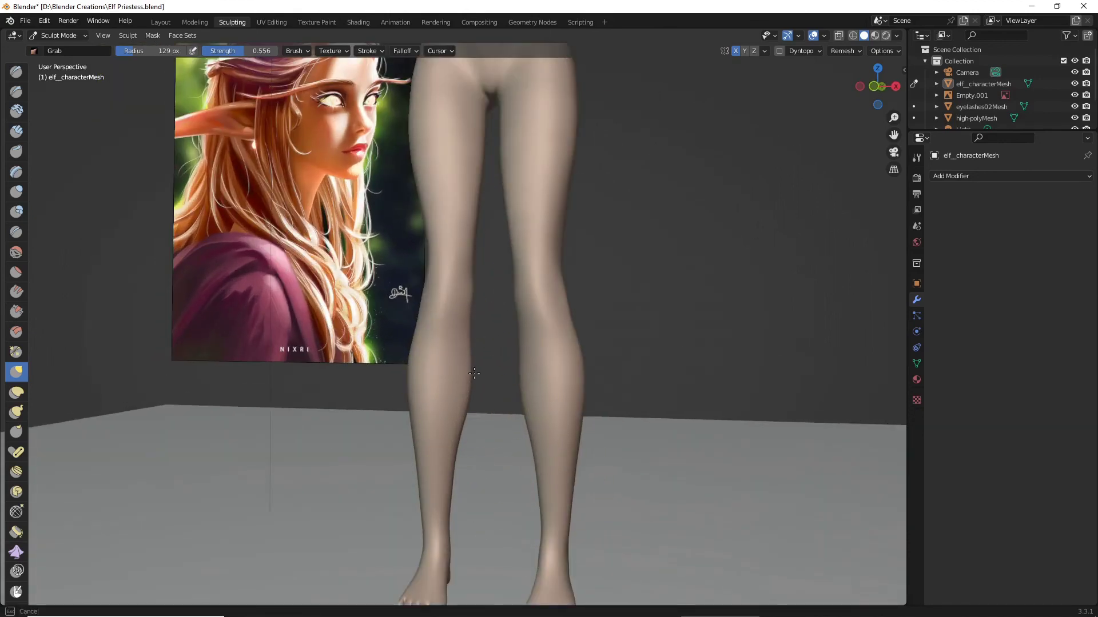
Shape the calves from the side and rear with the Grab brush at 129 px radius
{"action": "middle_click_drag", "start_coordinate": [474, 373], "coordinate": [386, 381]}
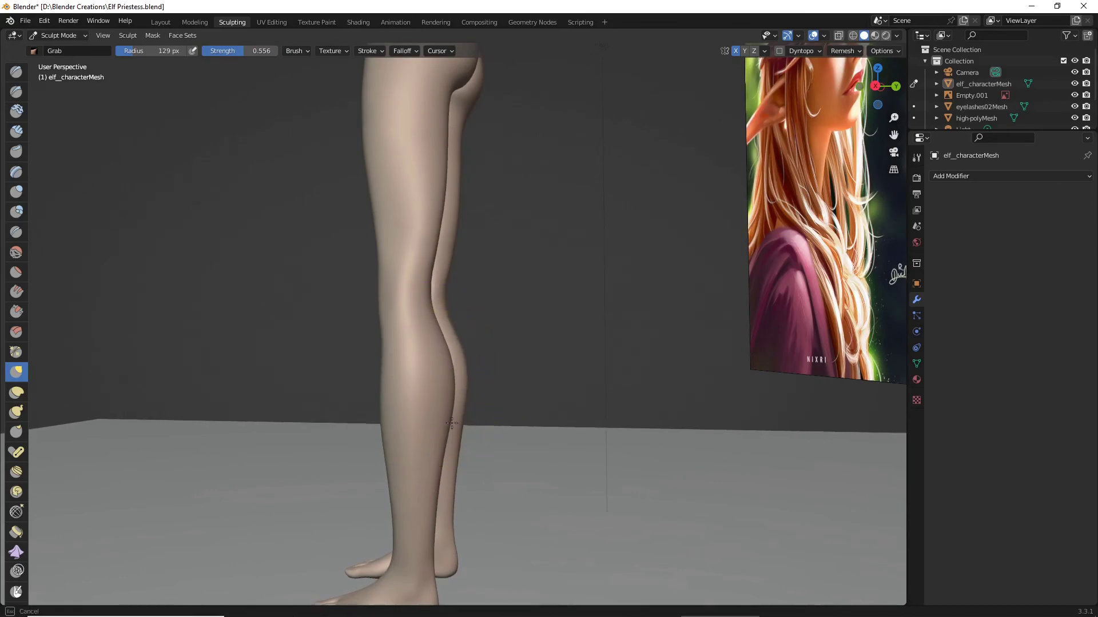
{"action": "scroll", "coordinate": [441, 467], "scroll_direction": "down", "scroll_amount": 4}
{"action": "mouse_move", "coordinate": [441, 467]}
{"action": "middle_mouse_down"}
{"action": "mouse_move", "coordinate": [311, 470]}
{"action": "mouse_move", "coordinate": [400, 482]}
{"action": "mouse_move", "coordinate": [391, 484]}
{"action": "mouse_move", "coordinate": [400, 475]}
{"action": "middle_mouse_up"}
{"action": "scroll", "coordinate": [449, 397], "scroll_direction": "up", "scroll_amount": 4}
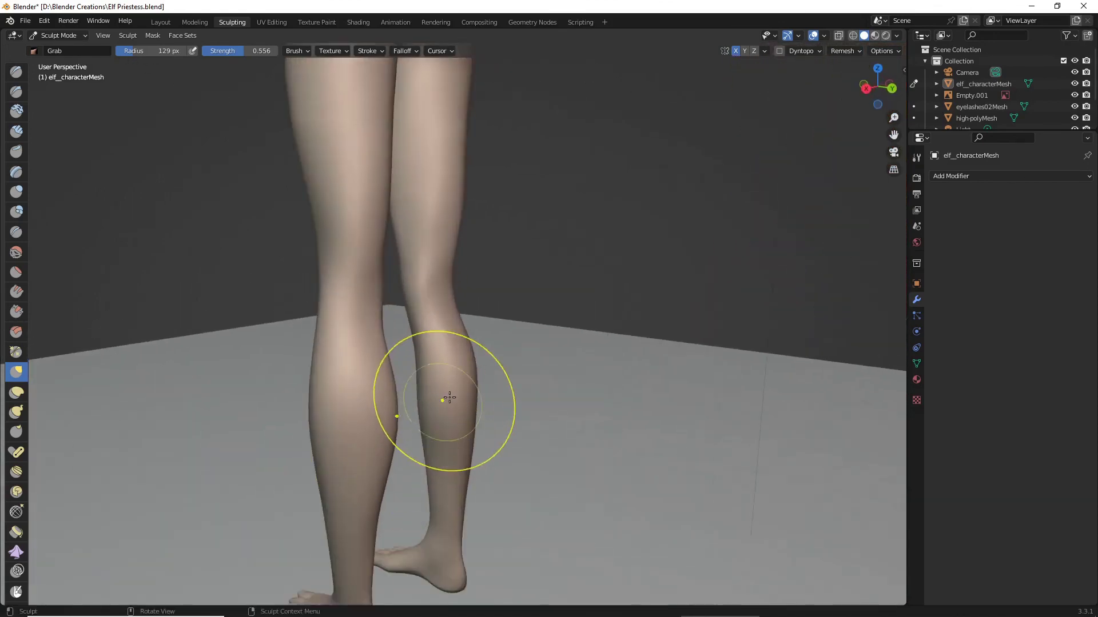
{"action": "mouse_move", "coordinate": [465, 343]}
{"action": "middle_mouse_down"}
{"action": "mouse_move", "coordinate": [645, 364]}
{"action": "mouse_move", "coordinate": [862, 355]}
{"action": "mouse_move", "coordinate": [684, 388]}
{"action": "middle_mouse_up"}
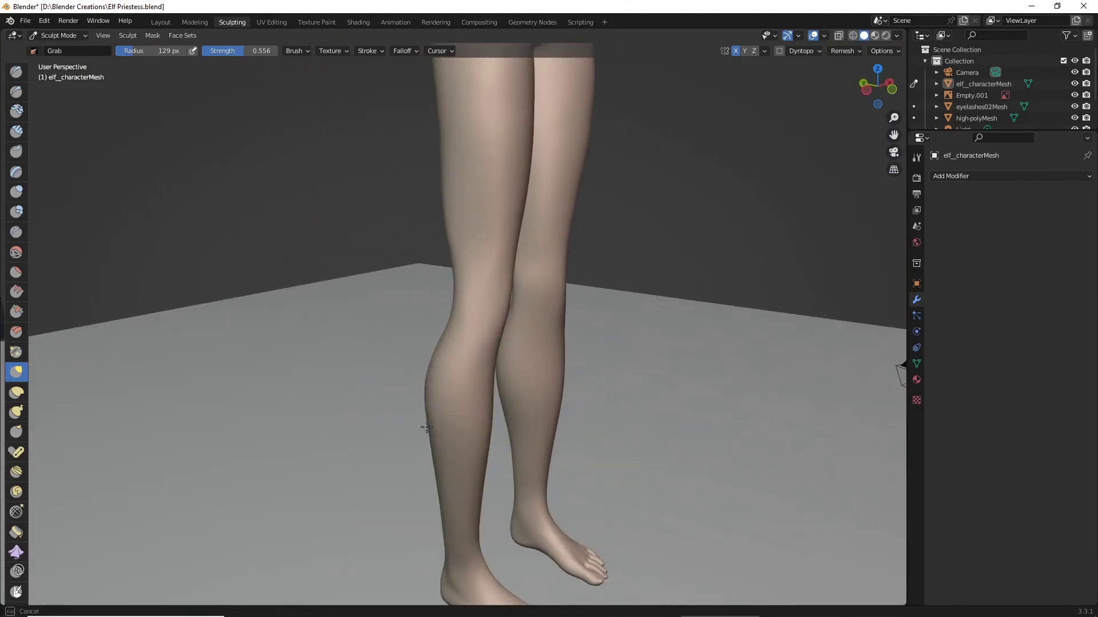
{"action": "scroll", "coordinate": [430, 454], "scroll_direction": "down", "scroll_amount": 3}
{"action": "middle_click_drag", "start_coordinate": [492, 446], "coordinate": [429, 430]}
{"action": "scroll", "coordinate": [468, 440], "scroll_direction": "down", "scroll_amount": 6}
{"action": "scroll", "coordinate": [533, 448], "scroll_direction": "up", "scroll_amount": 10}
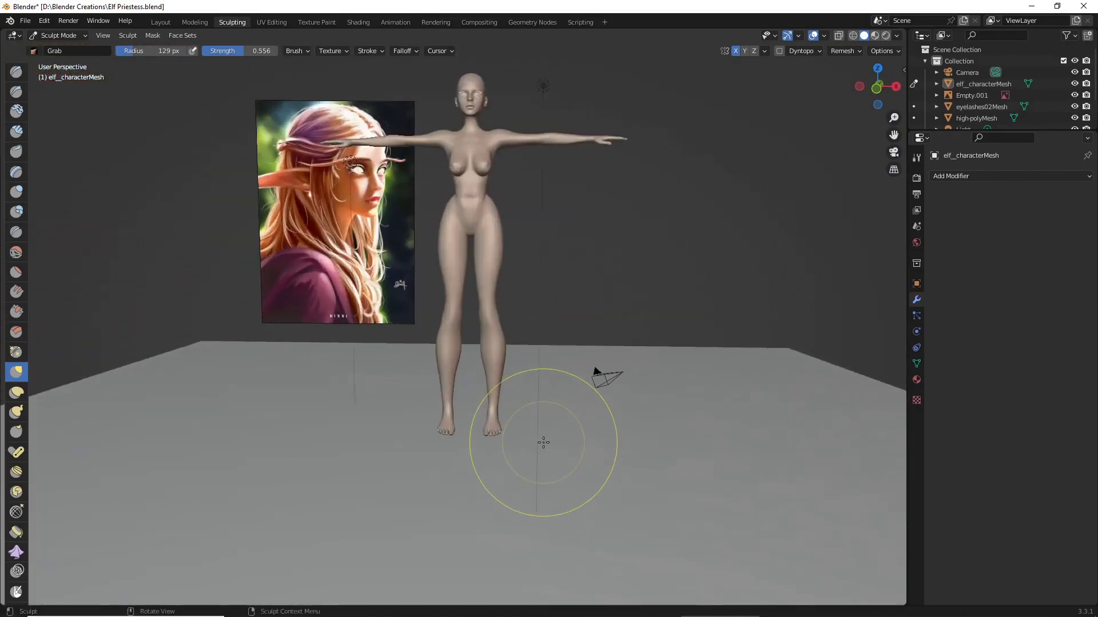
Smooth the calves and lower legs from all around with the Smooth brush at 0.307 strength
{"action": "mouse_move", "coordinate": [543, 443]}
{"action": "middle_mouse_down"}
{"action": "mouse_move", "coordinate": [580, 436]}
{"action": "mouse_move", "coordinate": [537, 449]}
{"action": "mouse_move", "coordinate": [428, 445]}
{"action": "mouse_move", "coordinate": [429, 421]}
{"action": "middle_mouse_up"}
{"action": "scroll", "coordinate": [580, 436], "scroll_direction": "down", "scroll_amount": 8}
{"action": "scroll", "coordinate": [429, 422], "scroll_direction": "up", "scroll_amount": 5}
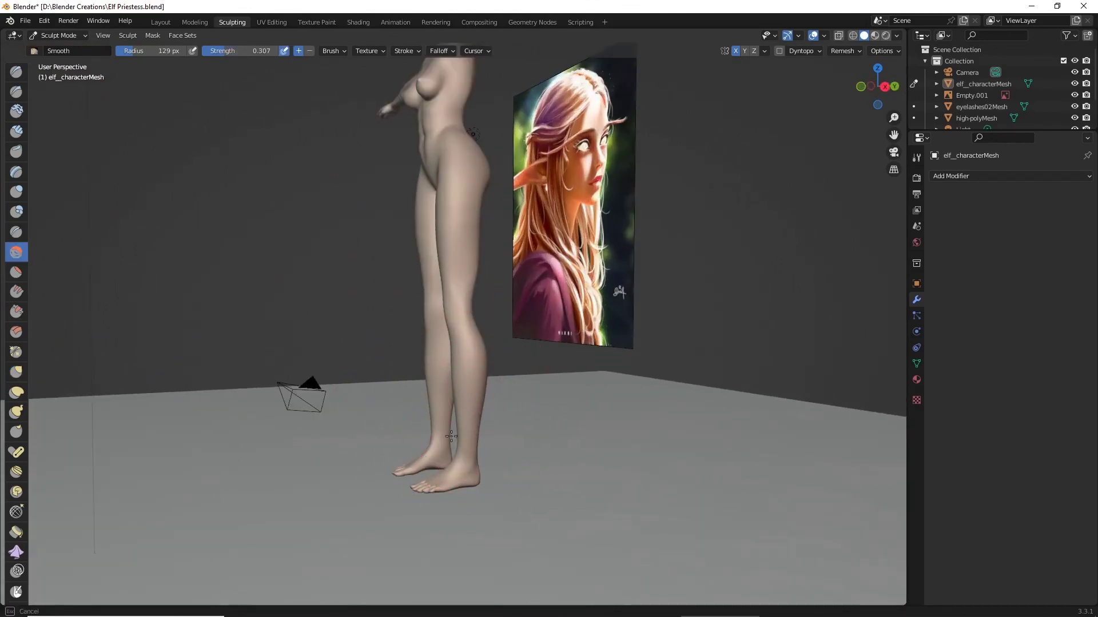
{"action": "middle_click_drag", "start_coordinate": [469, 442], "coordinate": [549, 449]}
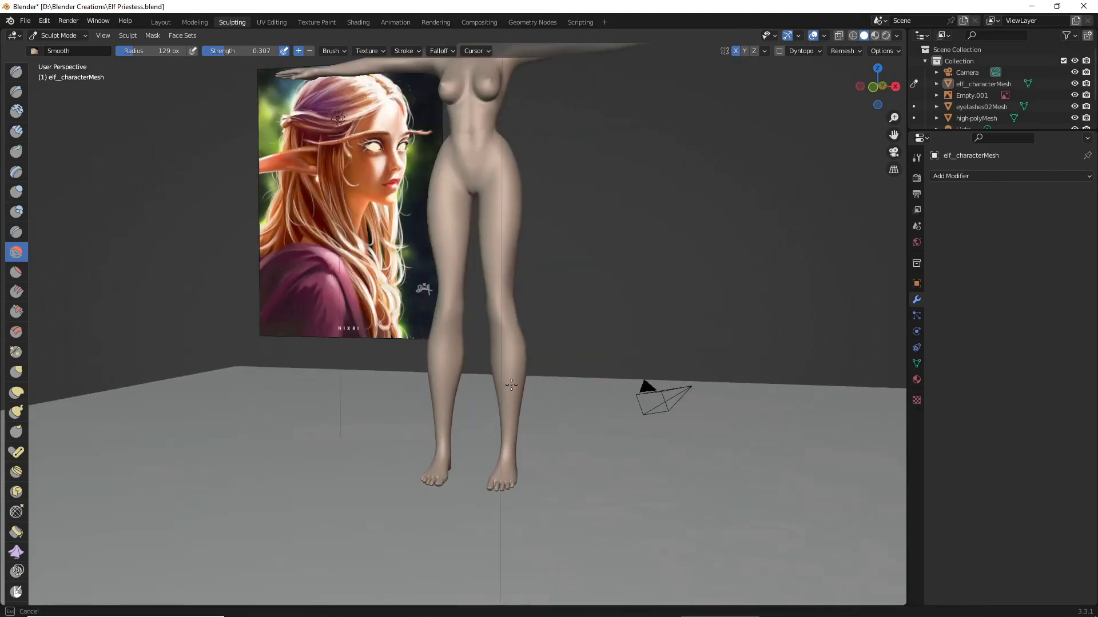
{"action": "middle_click_drag", "start_coordinate": [441, 417], "coordinate": [467, 447]}
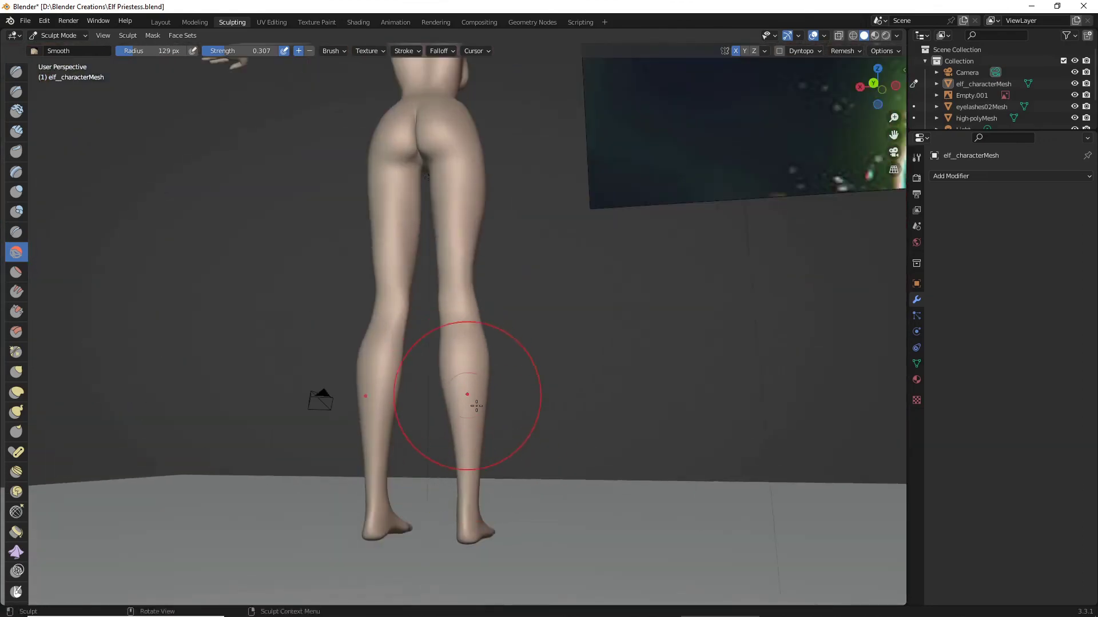
{"action": "middle_click_drag", "start_coordinate": [476, 406], "coordinate": [332, 415]}
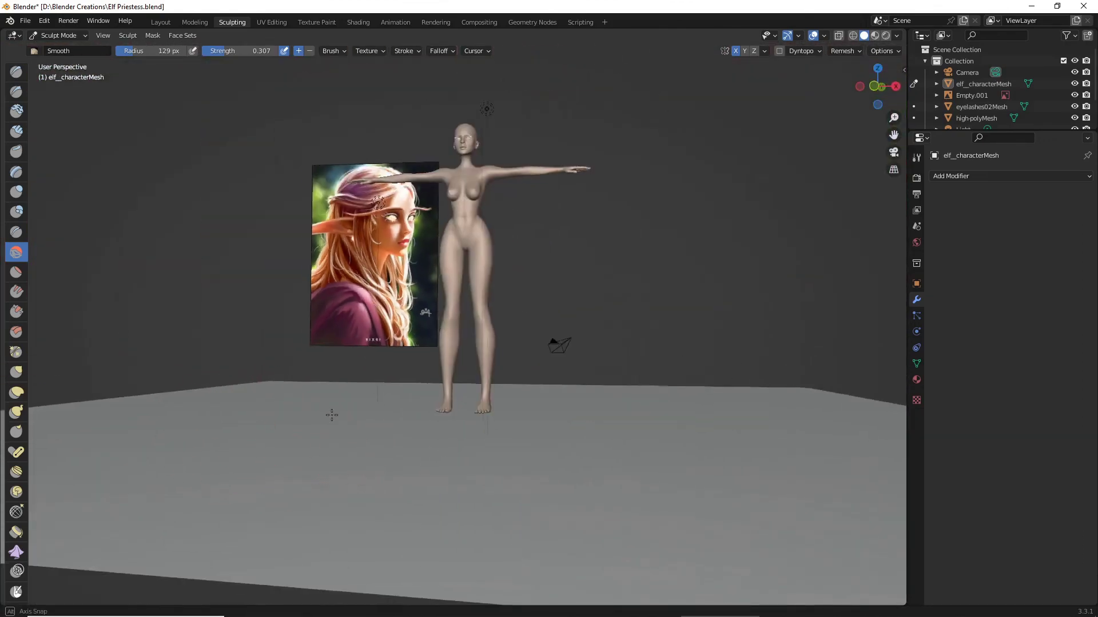
Examine the leg shape up close and against the whole figure's proportions from the front
{"action": "scroll", "coordinate": [332, 415], "scroll_direction": "up", "scroll_amount": 10}
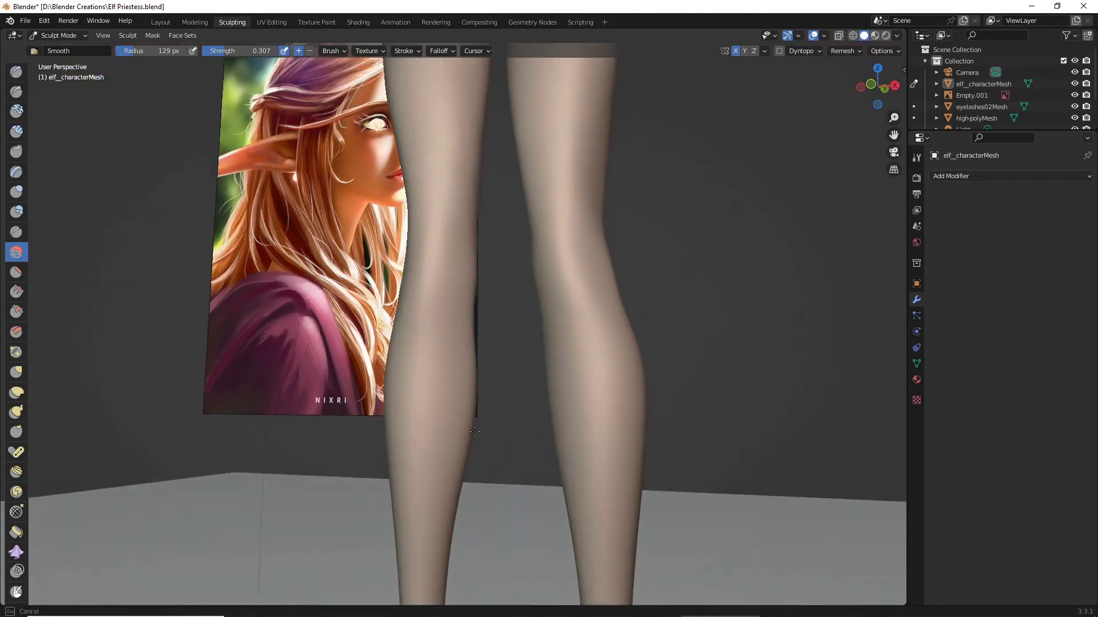
{"action": "scroll", "coordinate": [467, 482], "scroll_direction": "down", "scroll_amount": 10}
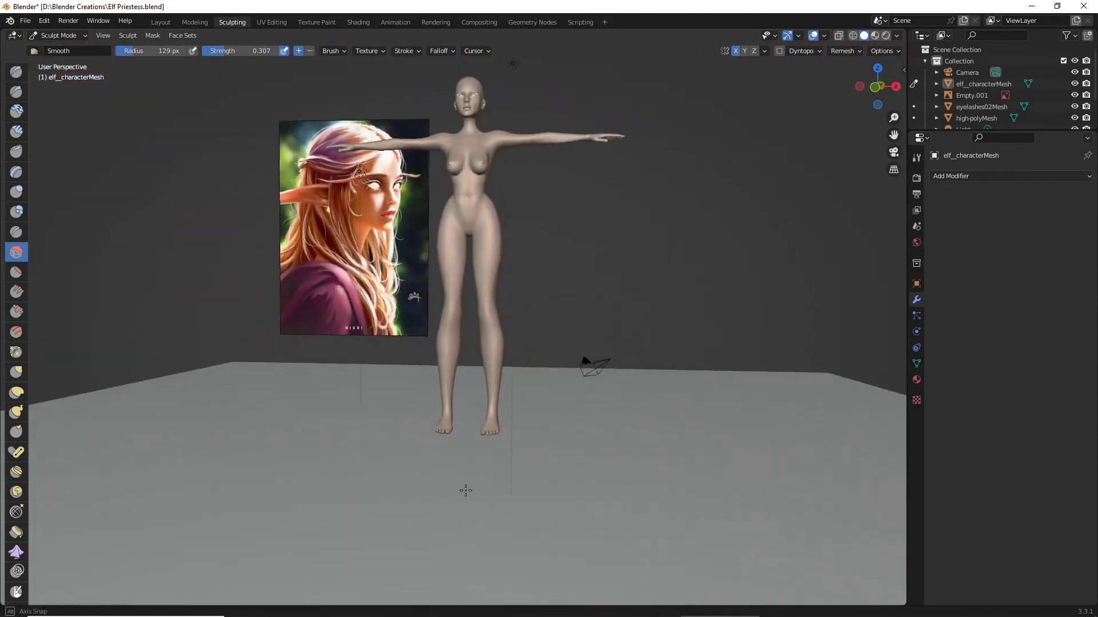
{"action": "scroll", "coordinate": [477, 486], "scroll_direction": "up", "scroll_amount": 10}
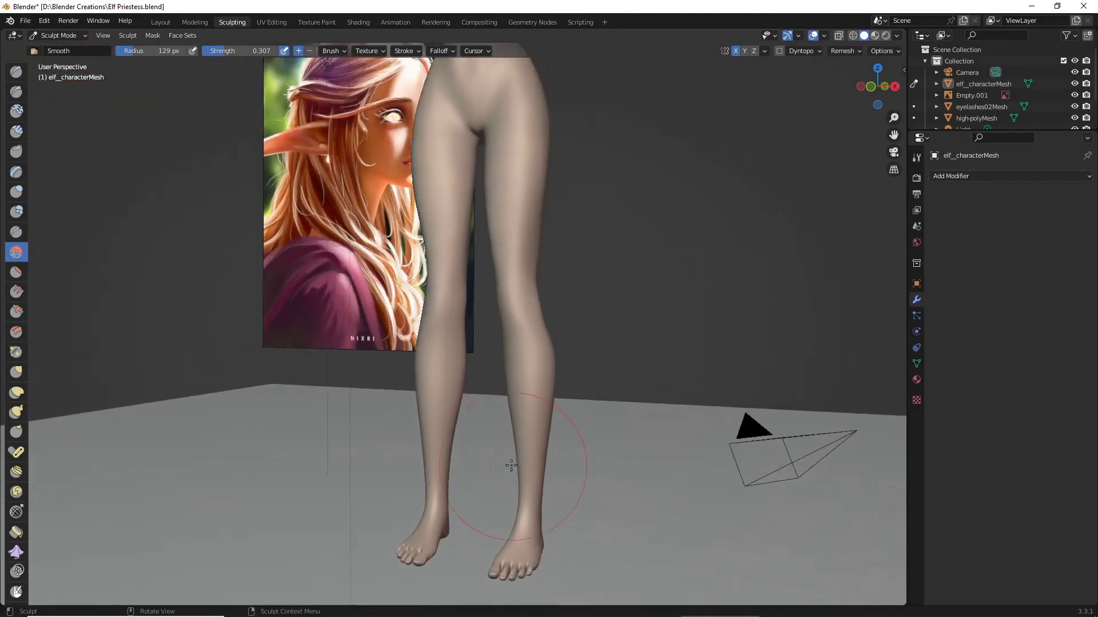
{"action": "scroll", "coordinate": [486, 411], "scroll_direction": "down", "scroll_amount": 6}
{"action": "middle_click_drag", "start_coordinate": [500, 412], "coordinate": [544, 431]}
{"action": "scroll", "coordinate": [552, 435], "scroll_direction": "down", "scroll_amount": 4}
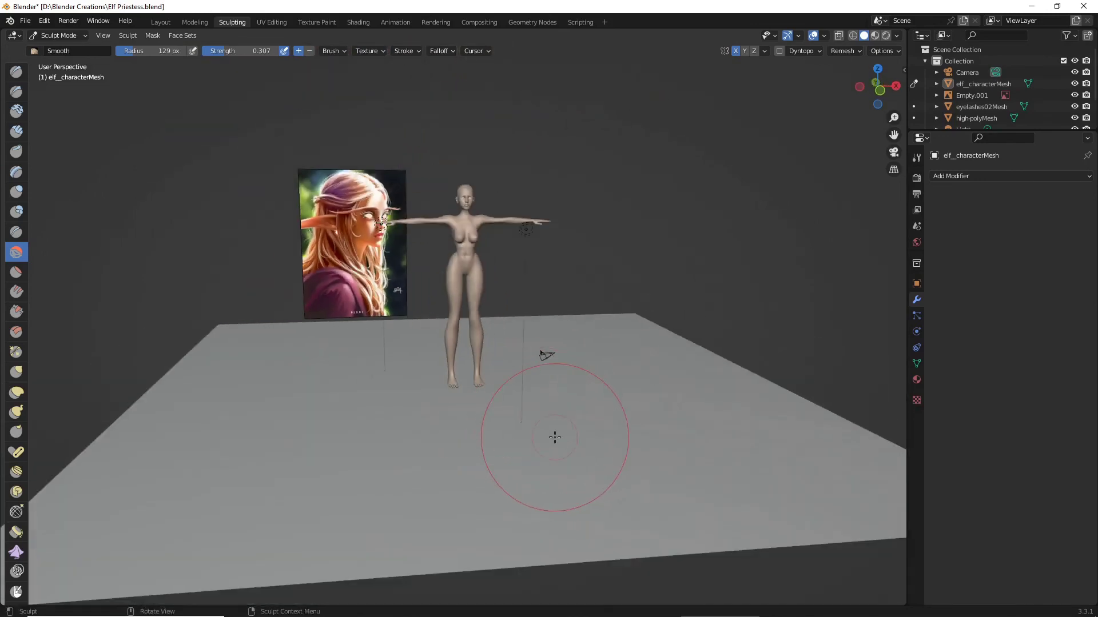
{"action": "scroll", "coordinate": [557, 412], "scroll_direction": "up", "scroll_amount": 2}
{"action": "middle_click_drag", "start_coordinate": [565, 388], "coordinate": [539, 368]}
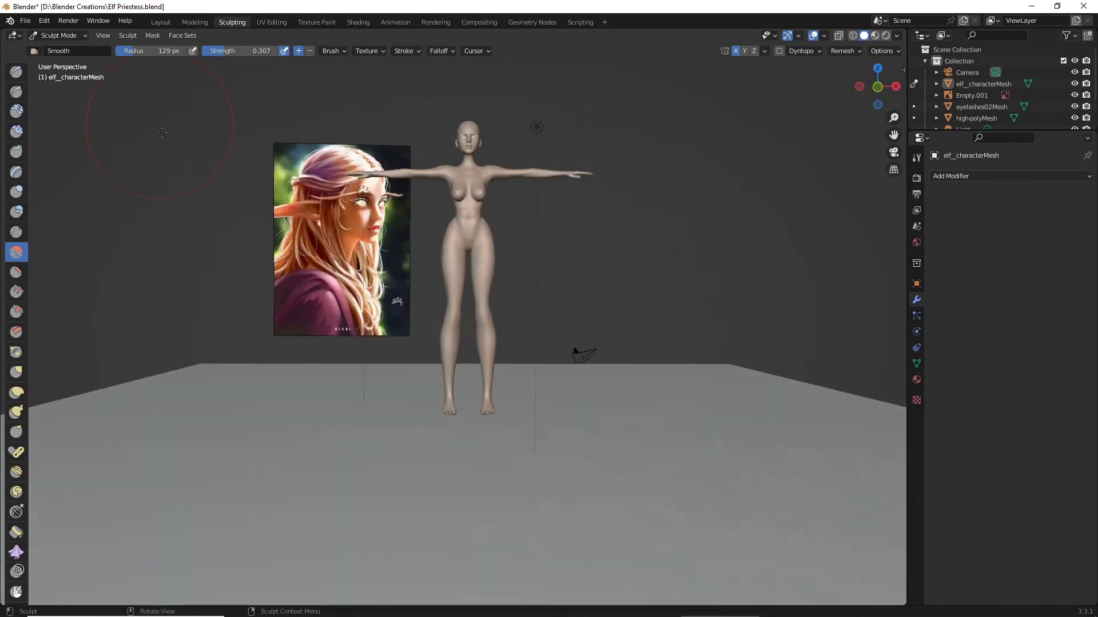
Save the current sculpt to the Elf Priestess.blend file
{"action": "left_click", "coordinate": [25, 21]}
{"action": "left_click", "coordinate": [36, 96]}
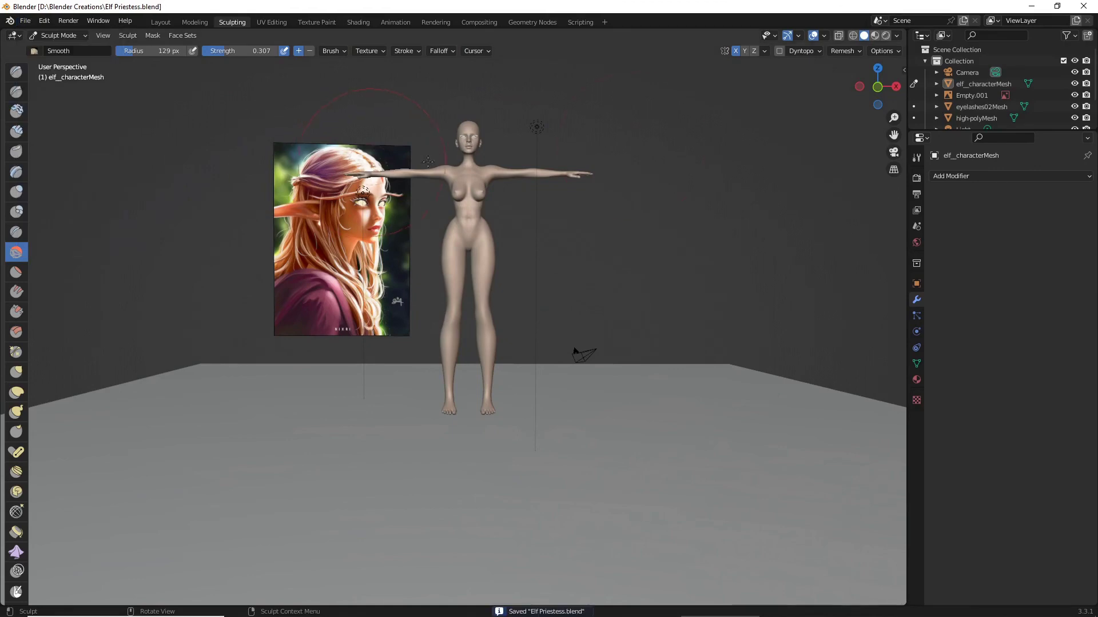
Switch the viewport to Rendered shading and check the character's body under the scene lighting
{"action": "left_click", "coordinate": [885, 36]}
{"action": "mouse_move", "coordinate": [658, 183]}
{"action": "middle_mouse_down"}
{"action": "mouse_move", "coordinate": [720, 189]}
{"action": "mouse_move", "coordinate": [389, 201]}
{"action": "mouse_move", "coordinate": [831, 166]}
{"action": "middle_mouse_up"}
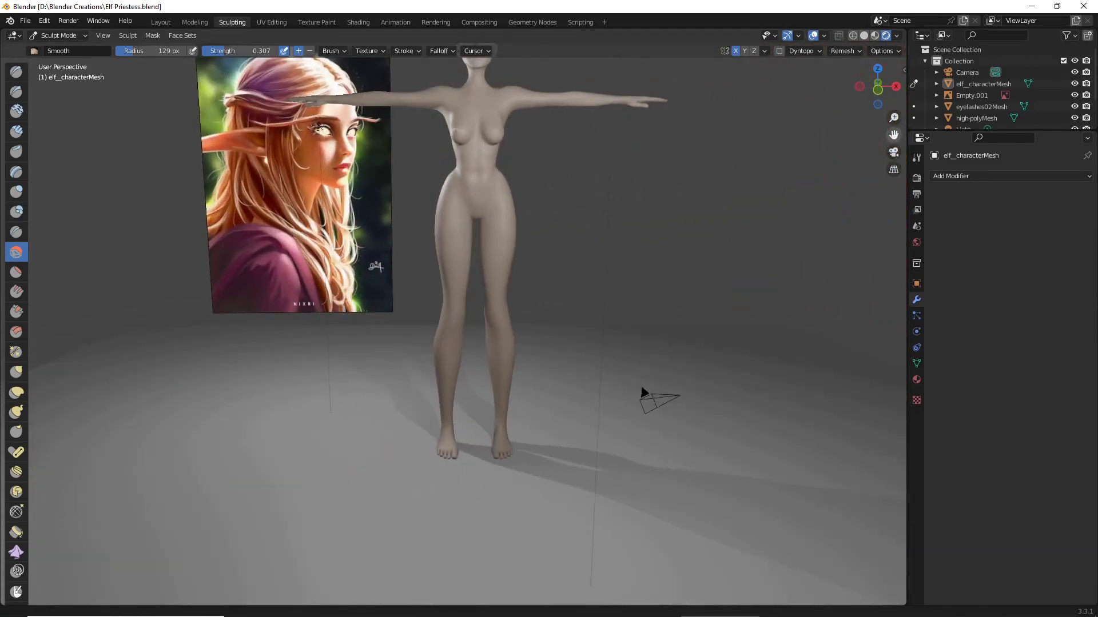
{"action": "left_click_drag", "start_coordinate": [894, 134], "coordinate": [875, 292]}
{"action": "scroll", "coordinate": [652, 177], "scroll_direction": "up", "scroll_amount": 3}
{"action": "middle_click_drag", "start_coordinate": [651, 177], "coordinate": [649, 170]}
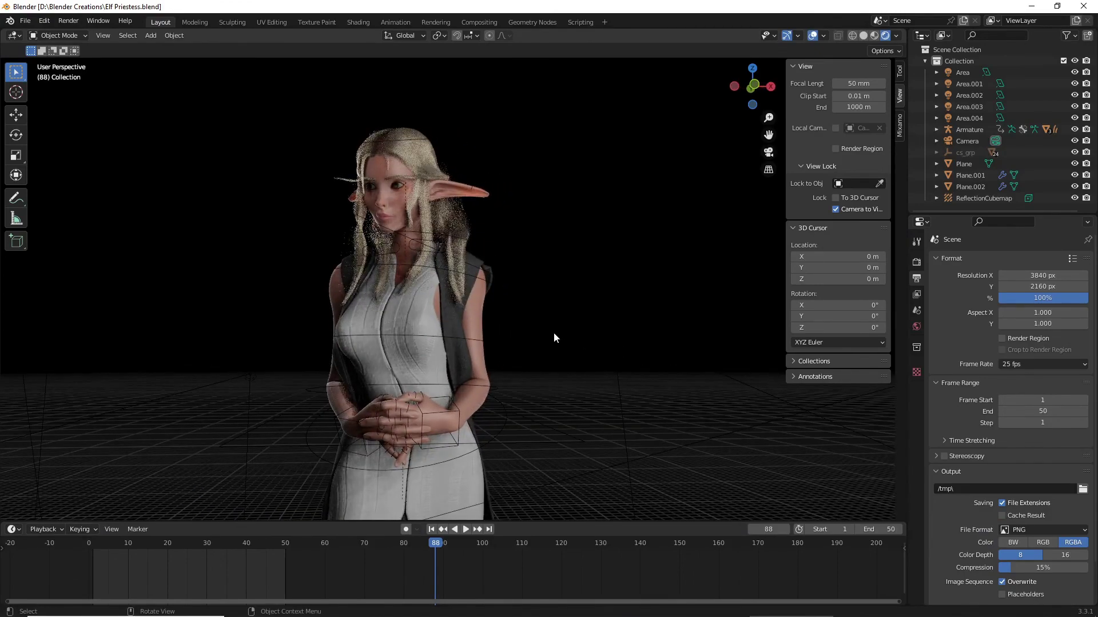
Inspect the full figure of the dressed and posed elf priestess in the rendered viewport
{"action": "scroll", "coordinate": [571, 335], "scroll_direction": "down", "scroll_amount": 1}
{"action": "scroll", "coordinate": [565, 337], "scroll_direction": "down", "scroll_amount": 3}
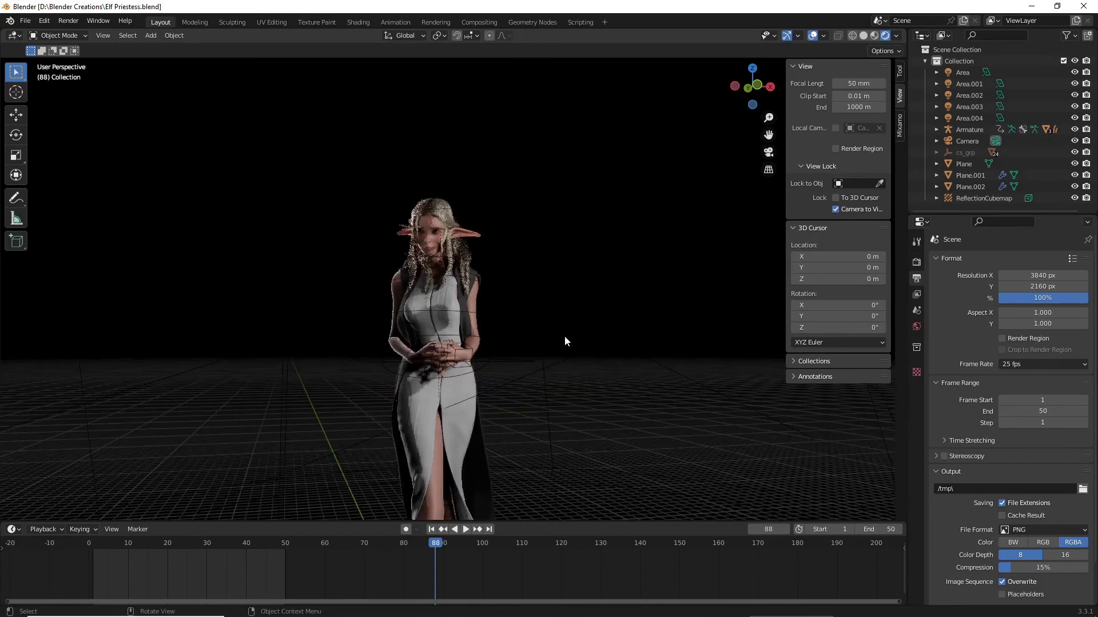